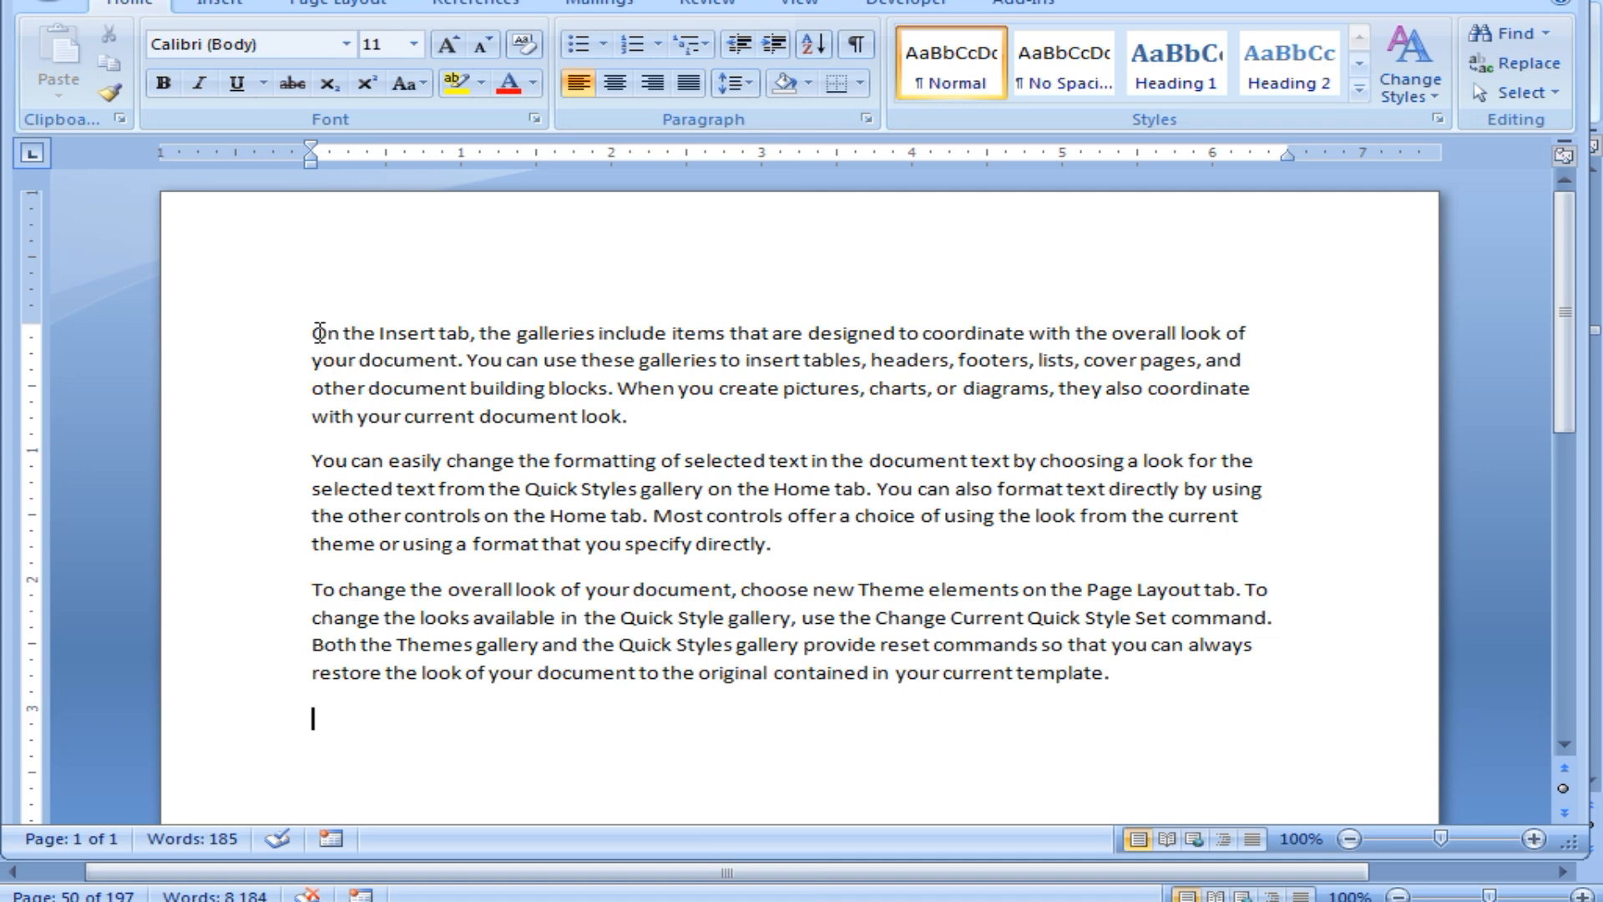
Justify the three sample paragraphs, then zoom the page in two steps.
left_click_drag(311, 333, 1221, 674)
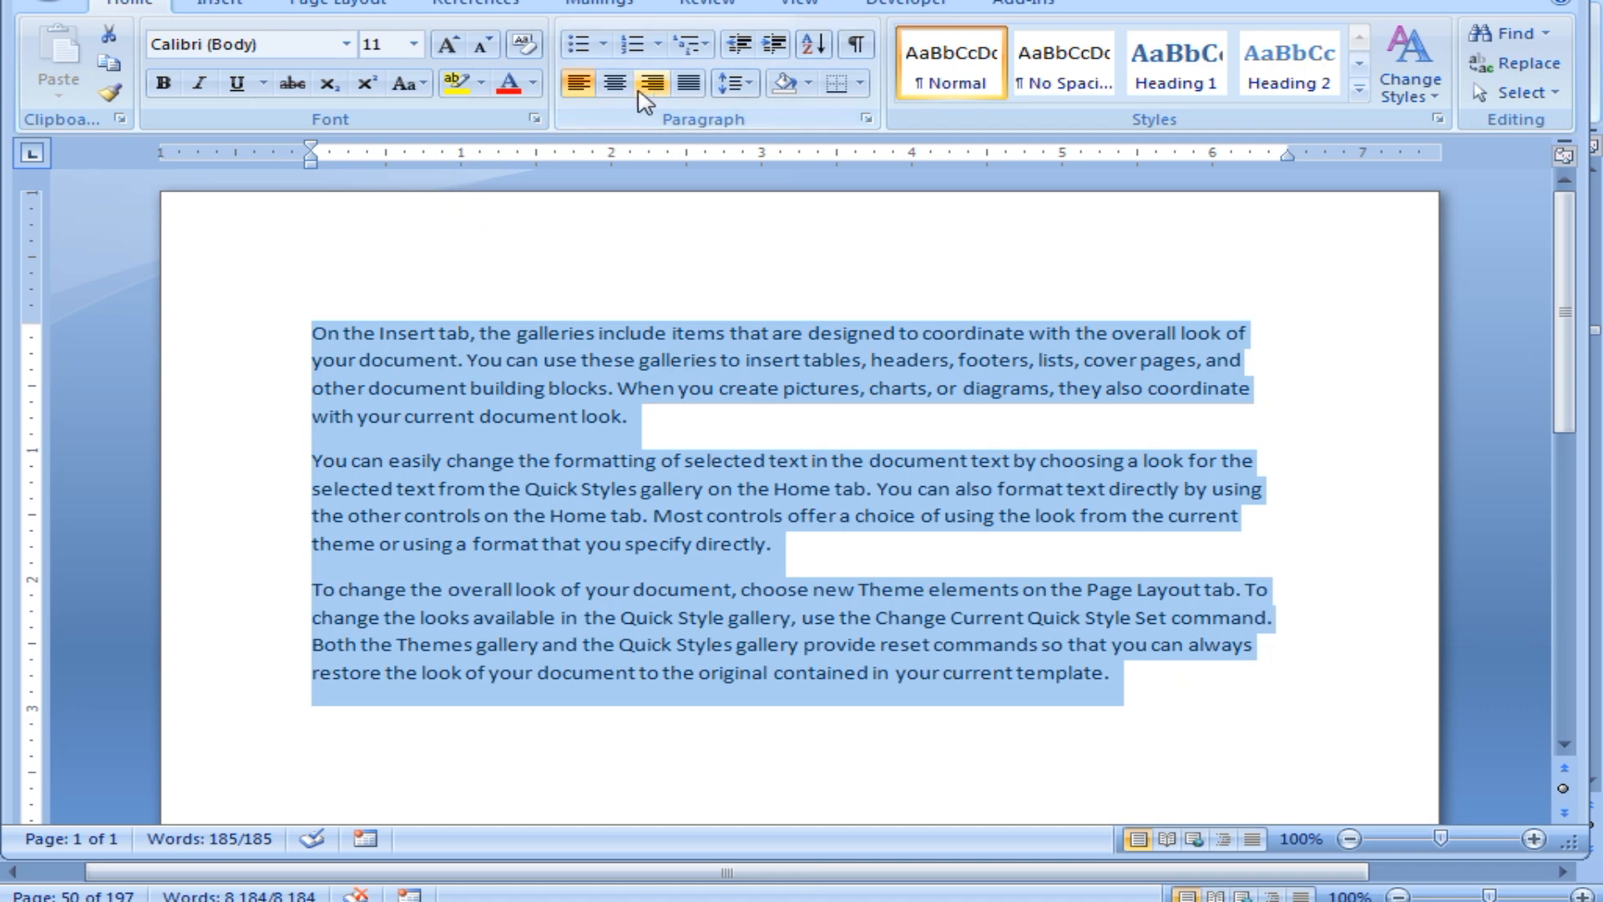
left_click(689, 84)
left_click(1011, 442)
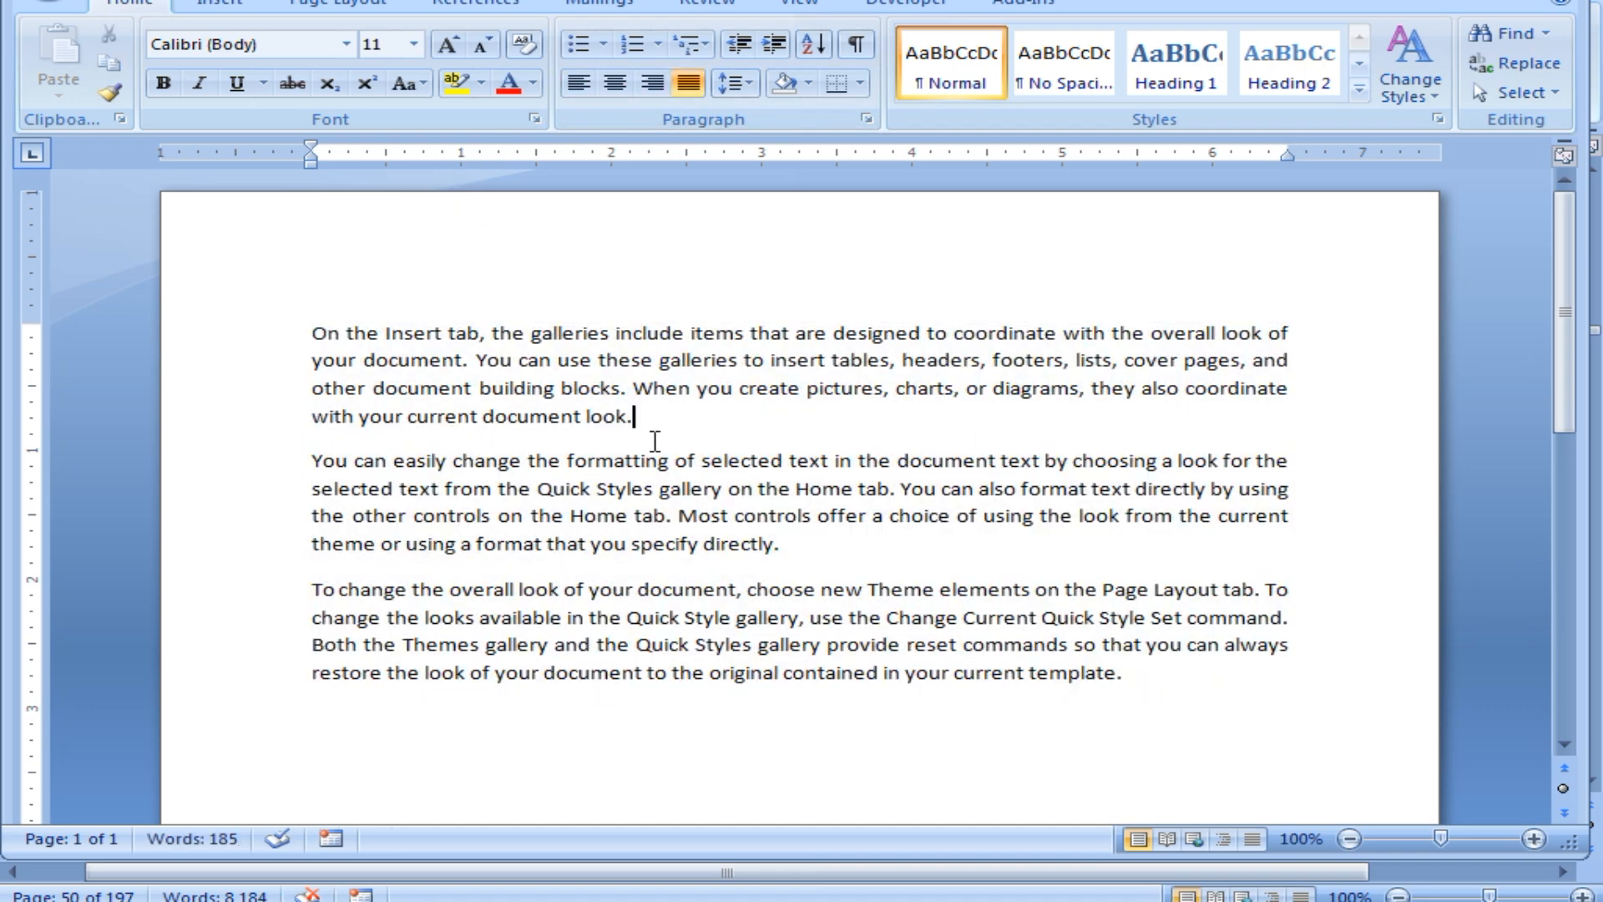
left_click_drag(308, 334, 1100, 673)
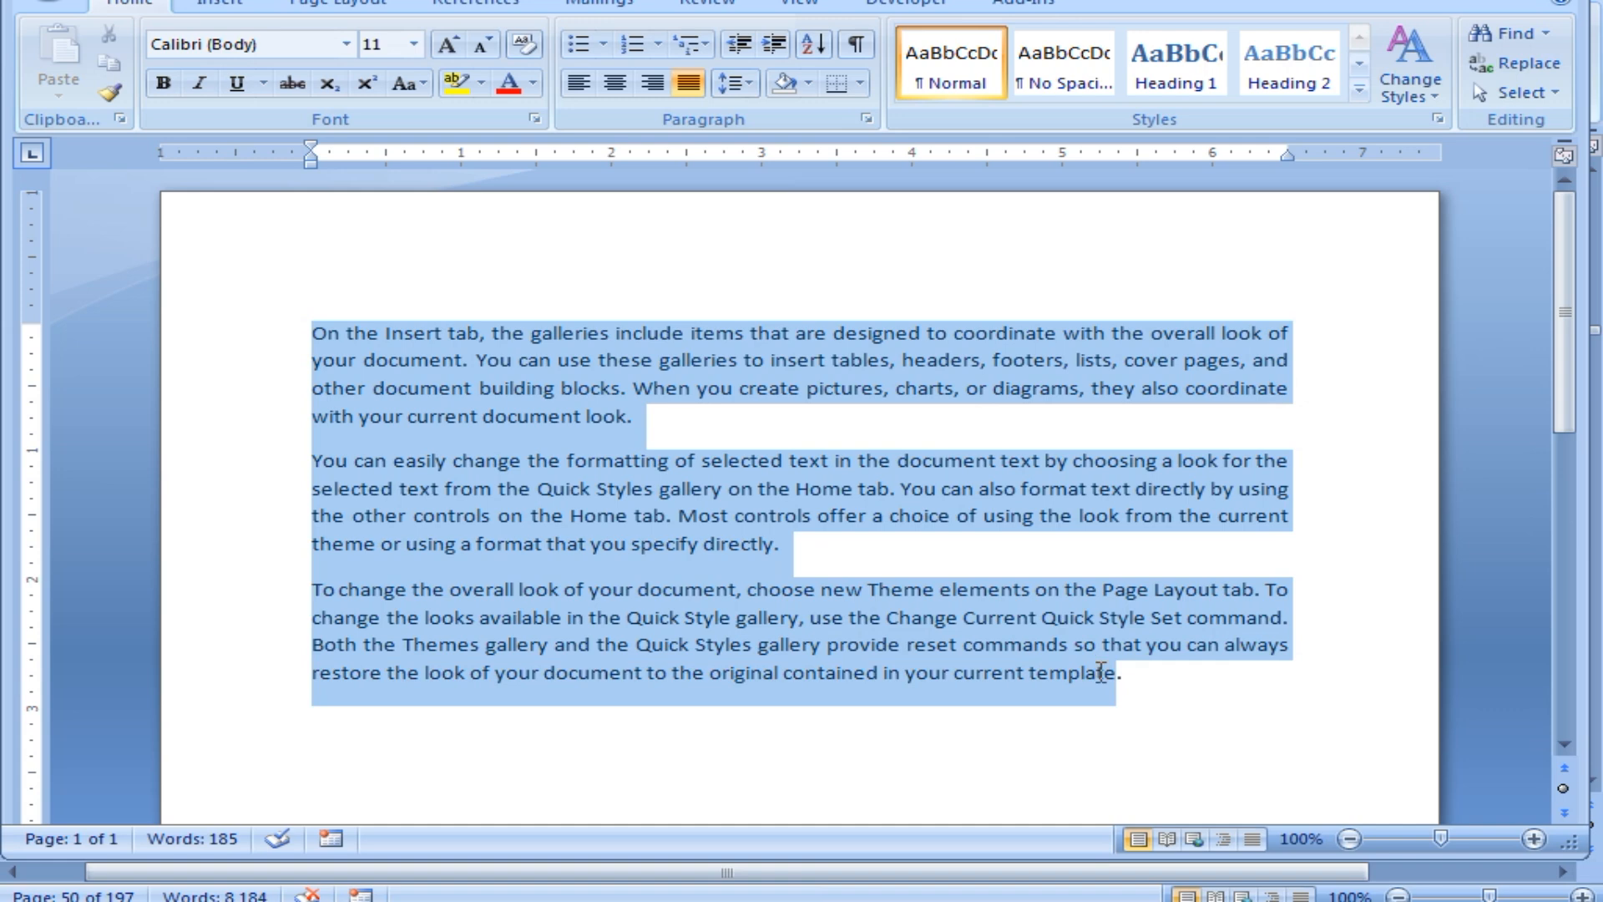
left_click(543, 430)
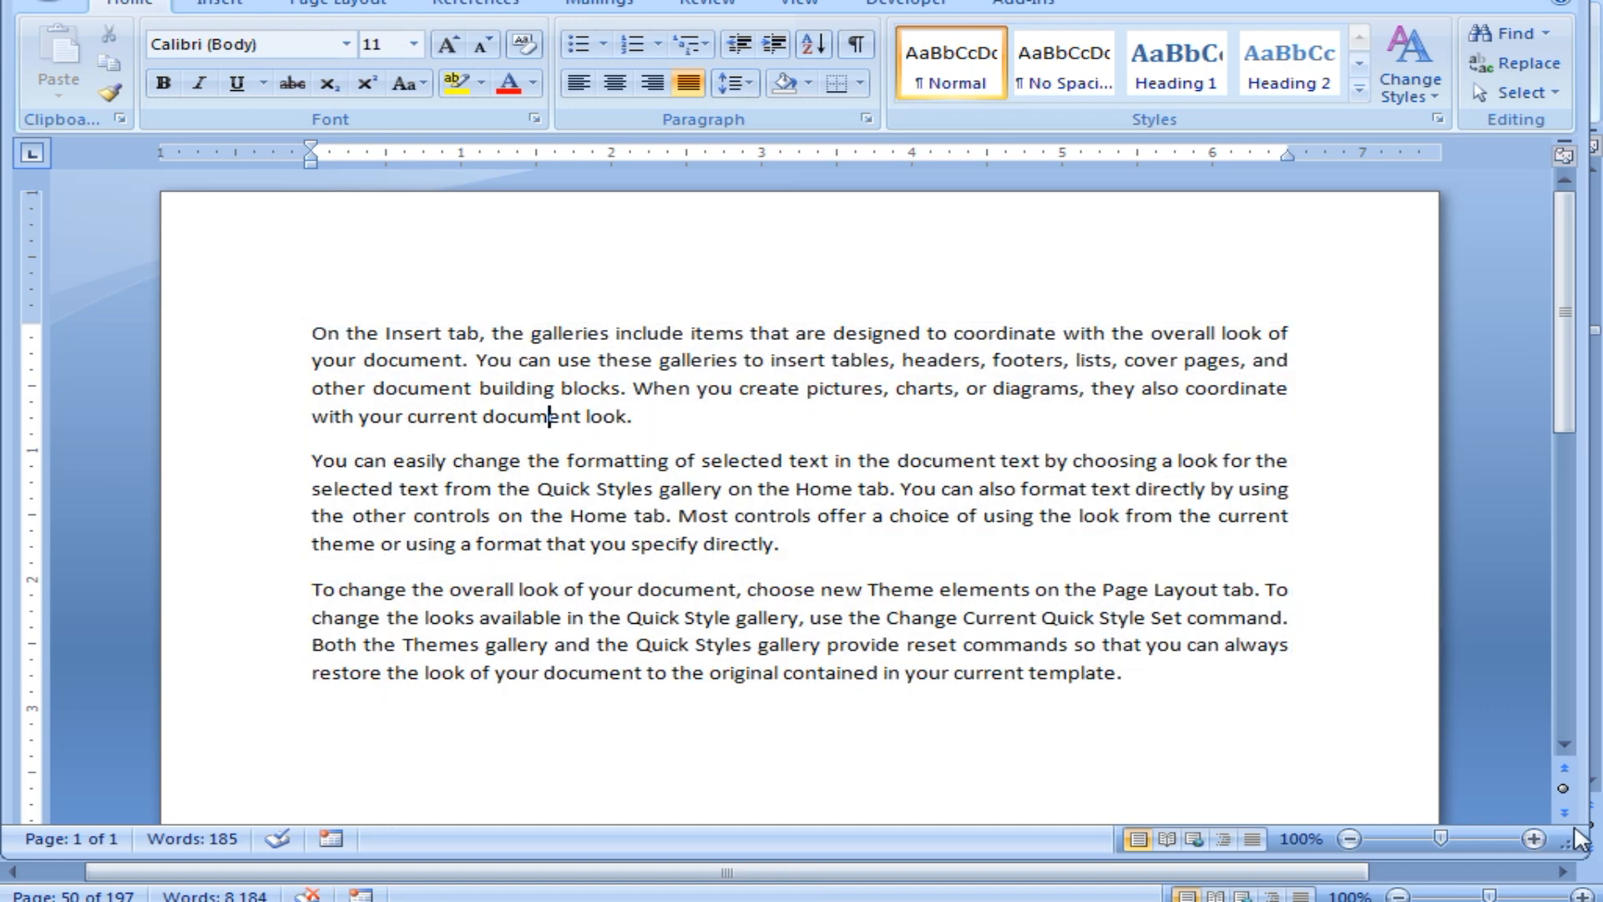
left_click(1534, 839)
left_click(1534, 839)
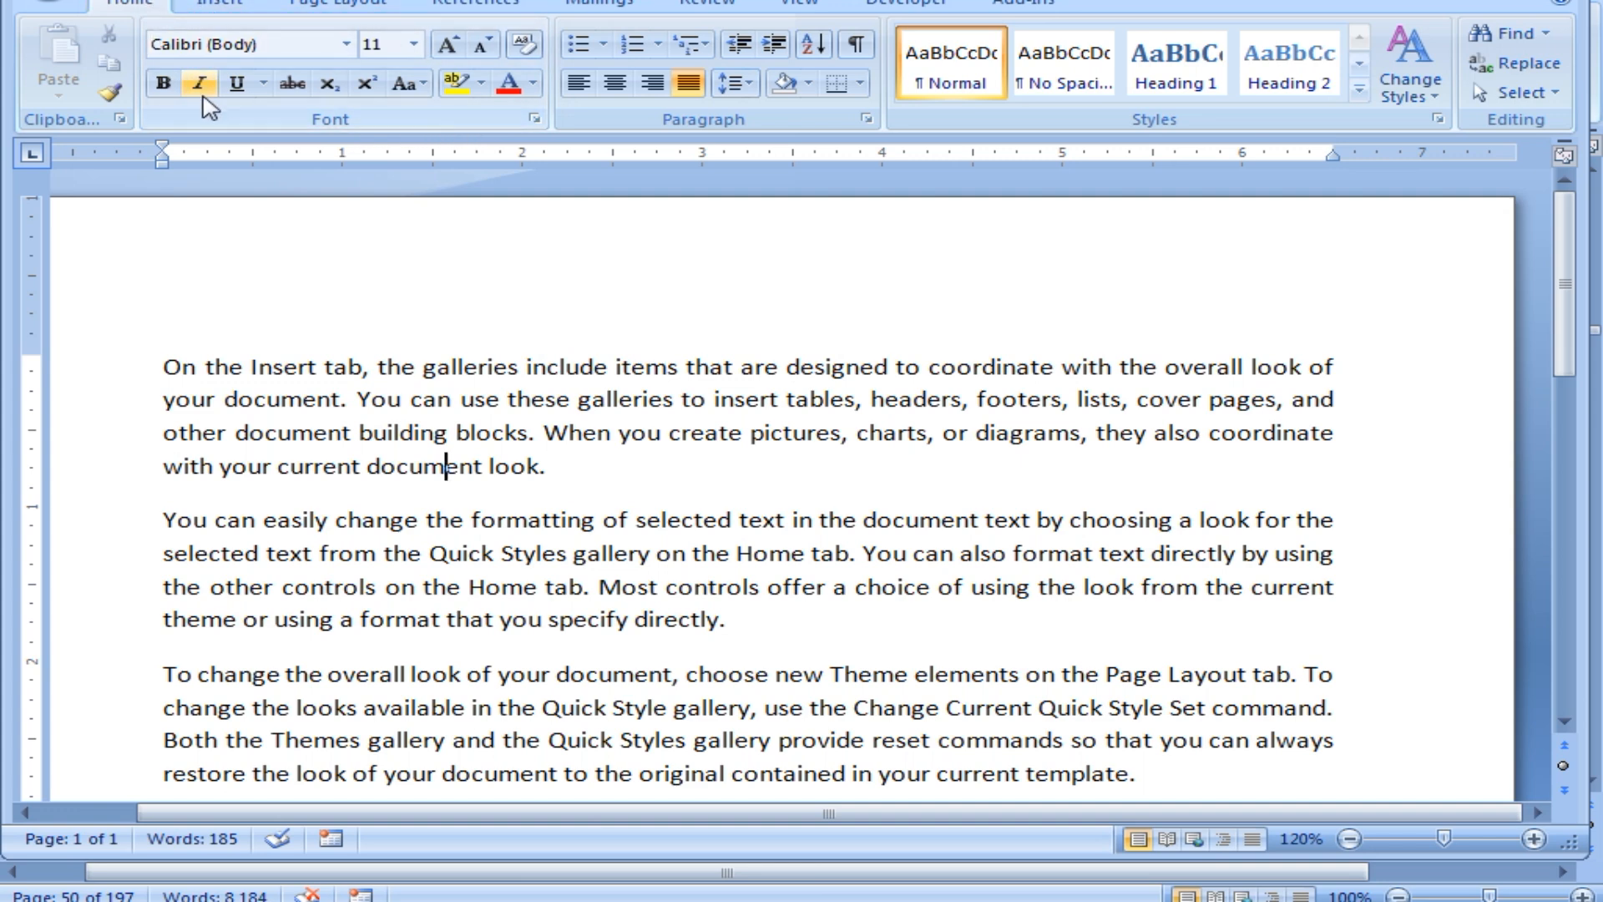
Select the whole first paragraph, from 'On' to its last word.
left_click(161, 367)
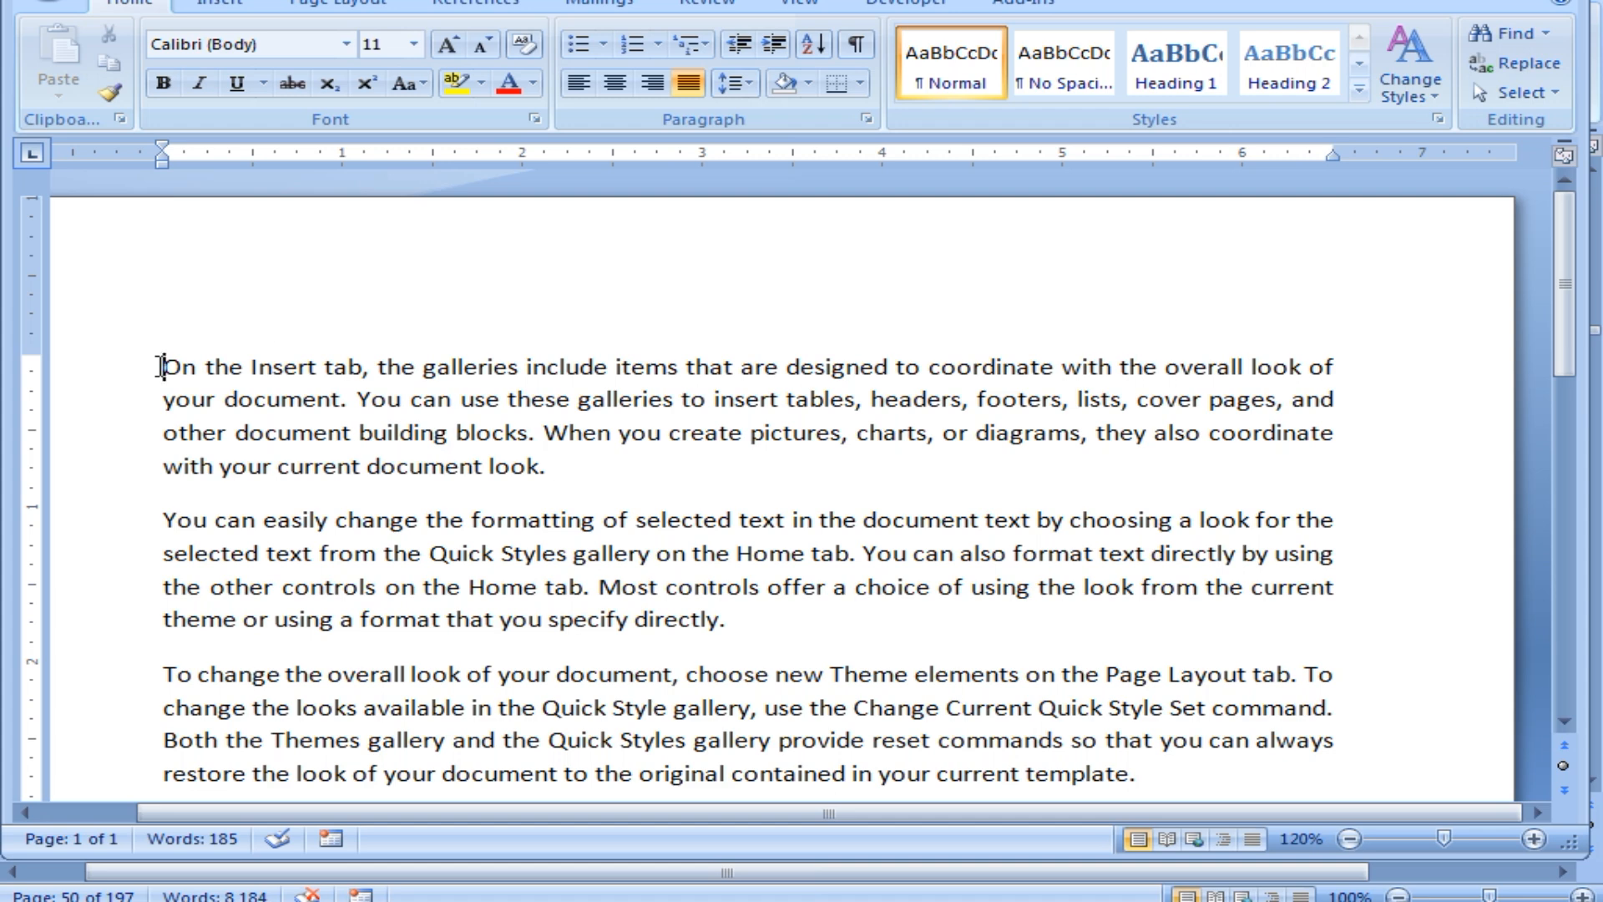
left_click_drag(161, 367, 556, 469)
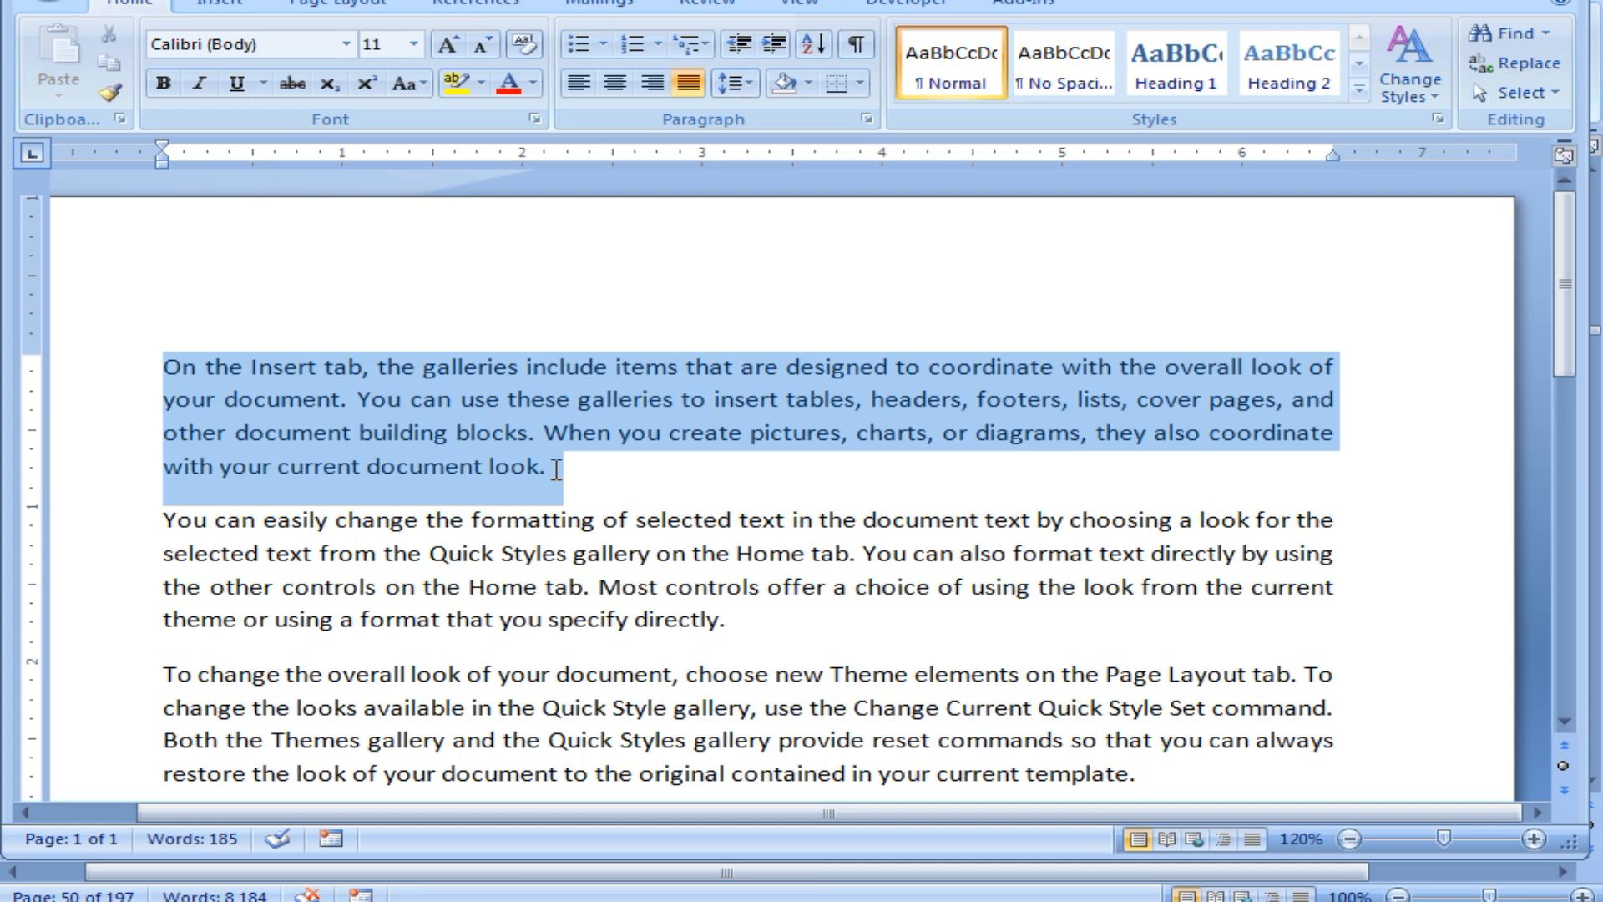
left_click_drag(556, 470, 556, 470)
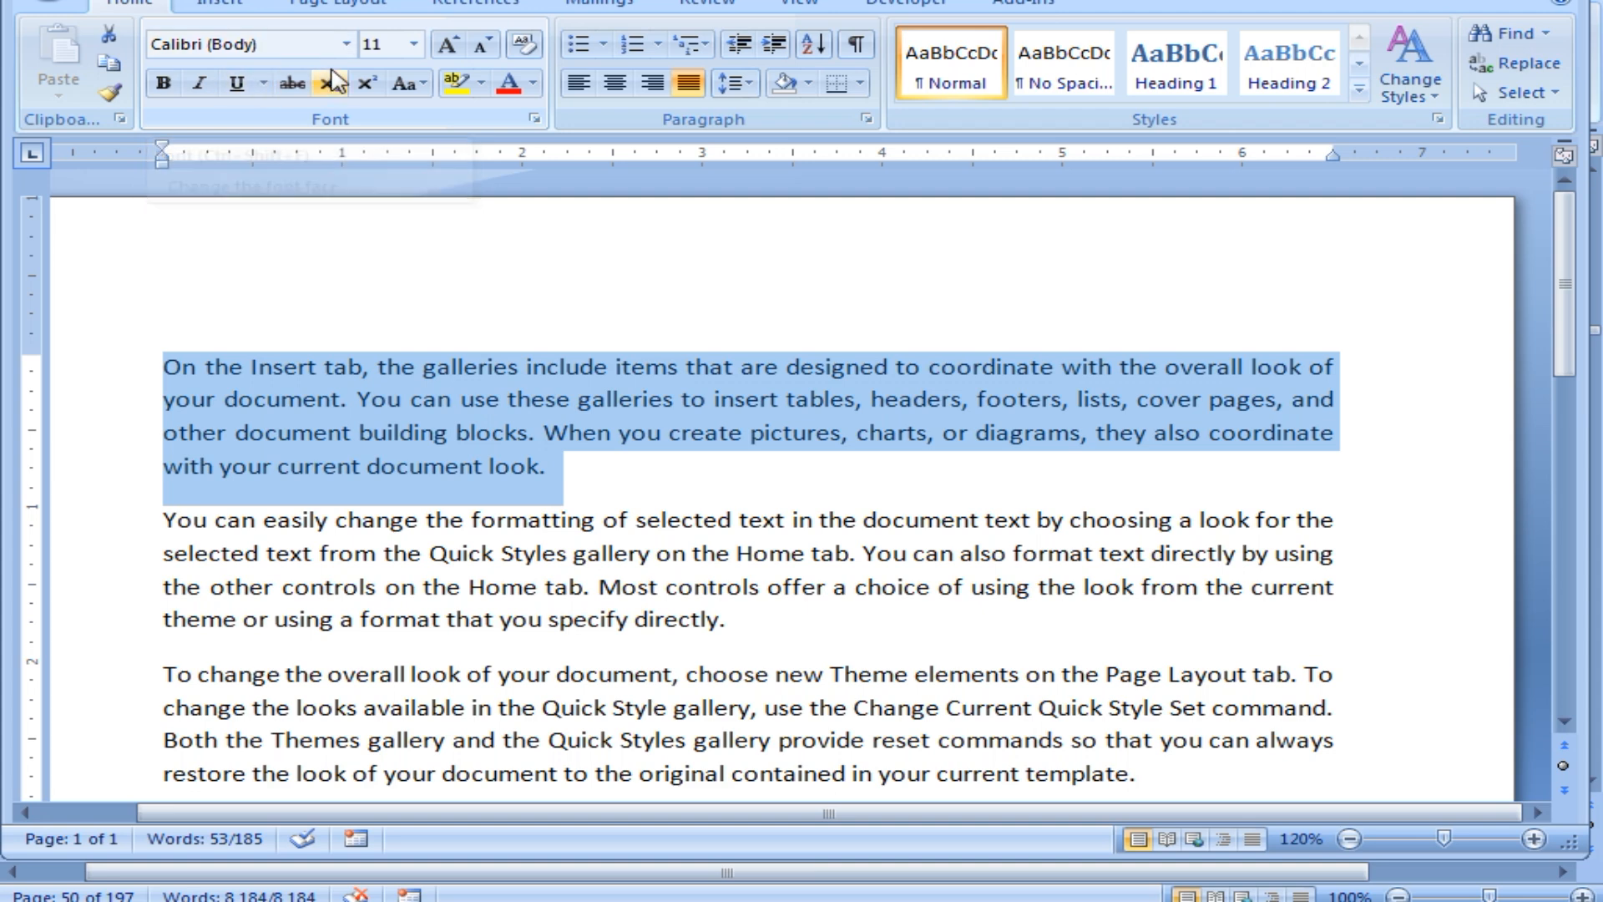
Pick Magneto from the Font list for the first paragraph.
left_click(345, 46)
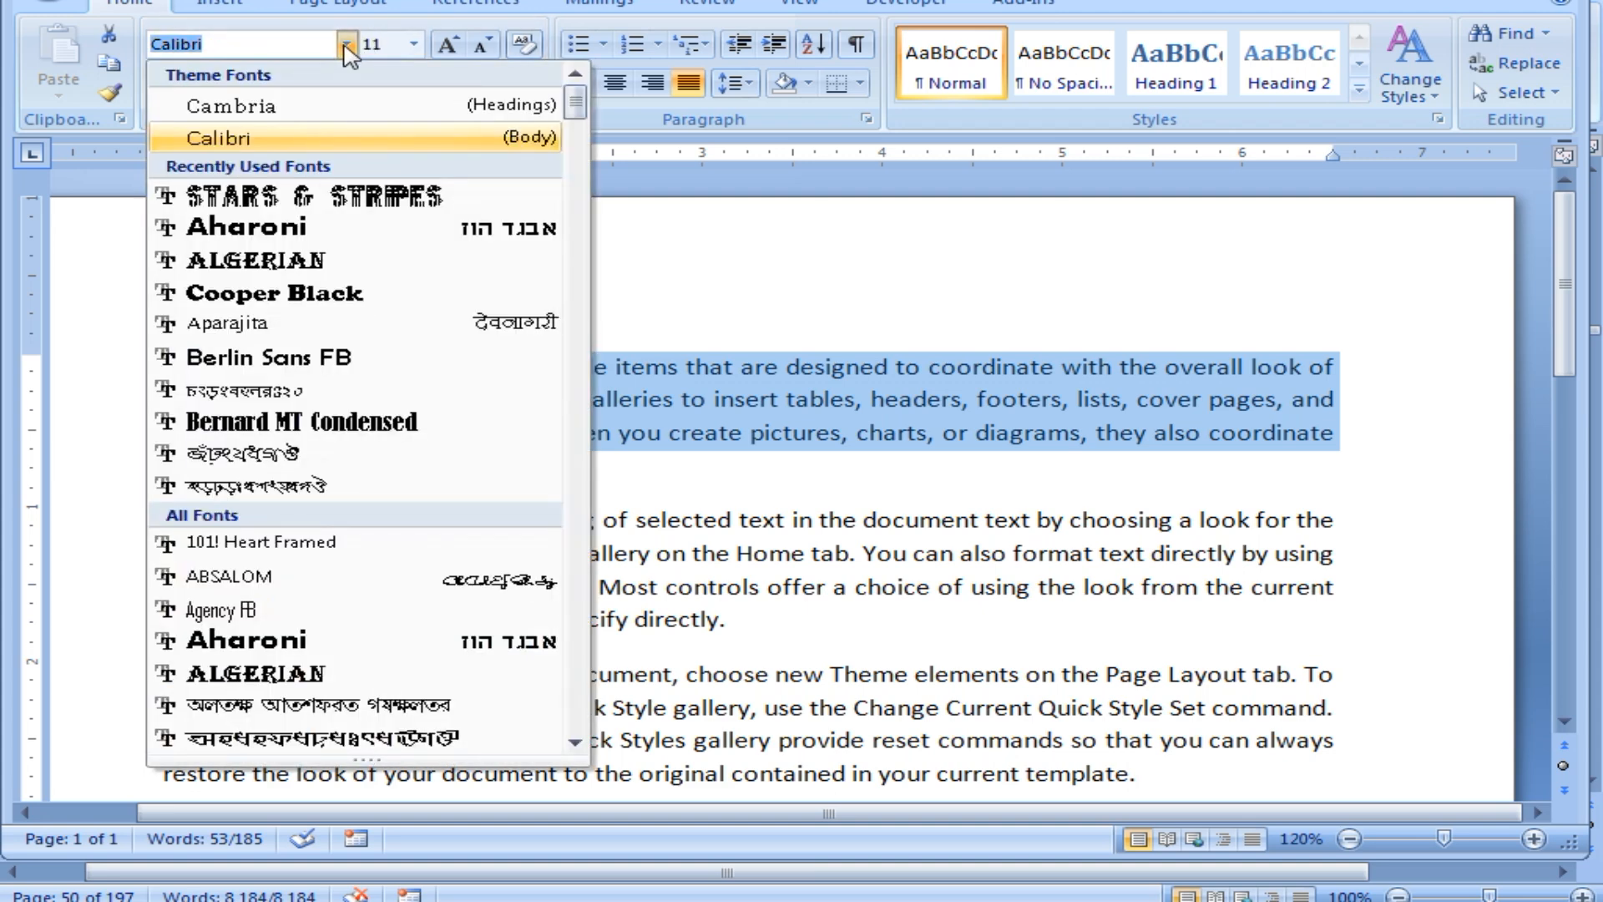
left_click(345, 48)
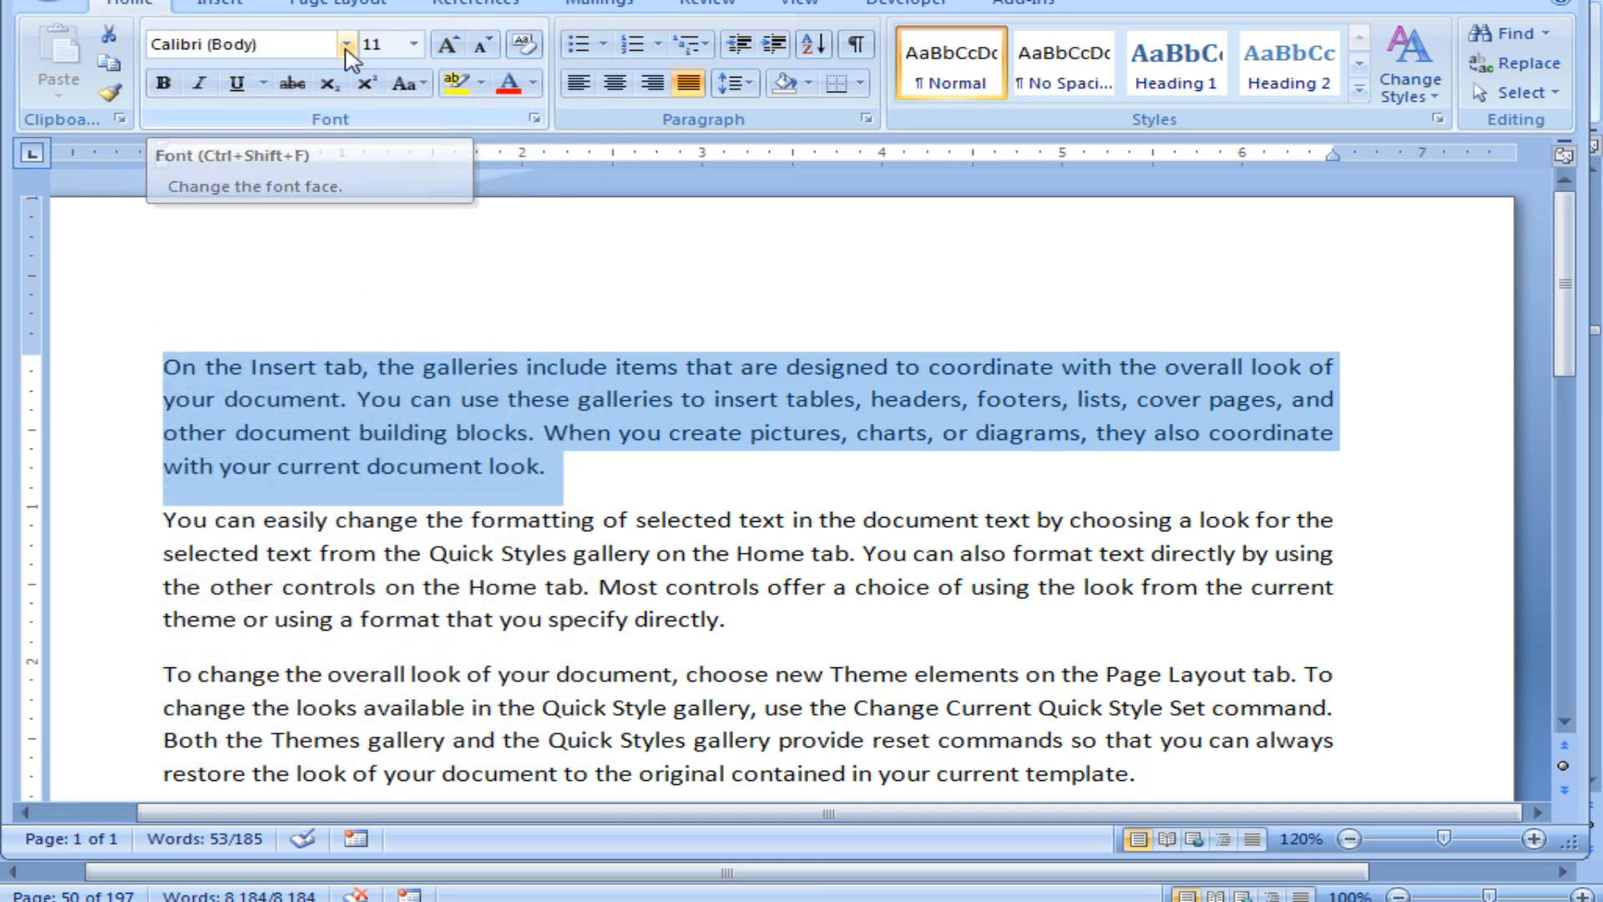
left_click(346, 48)
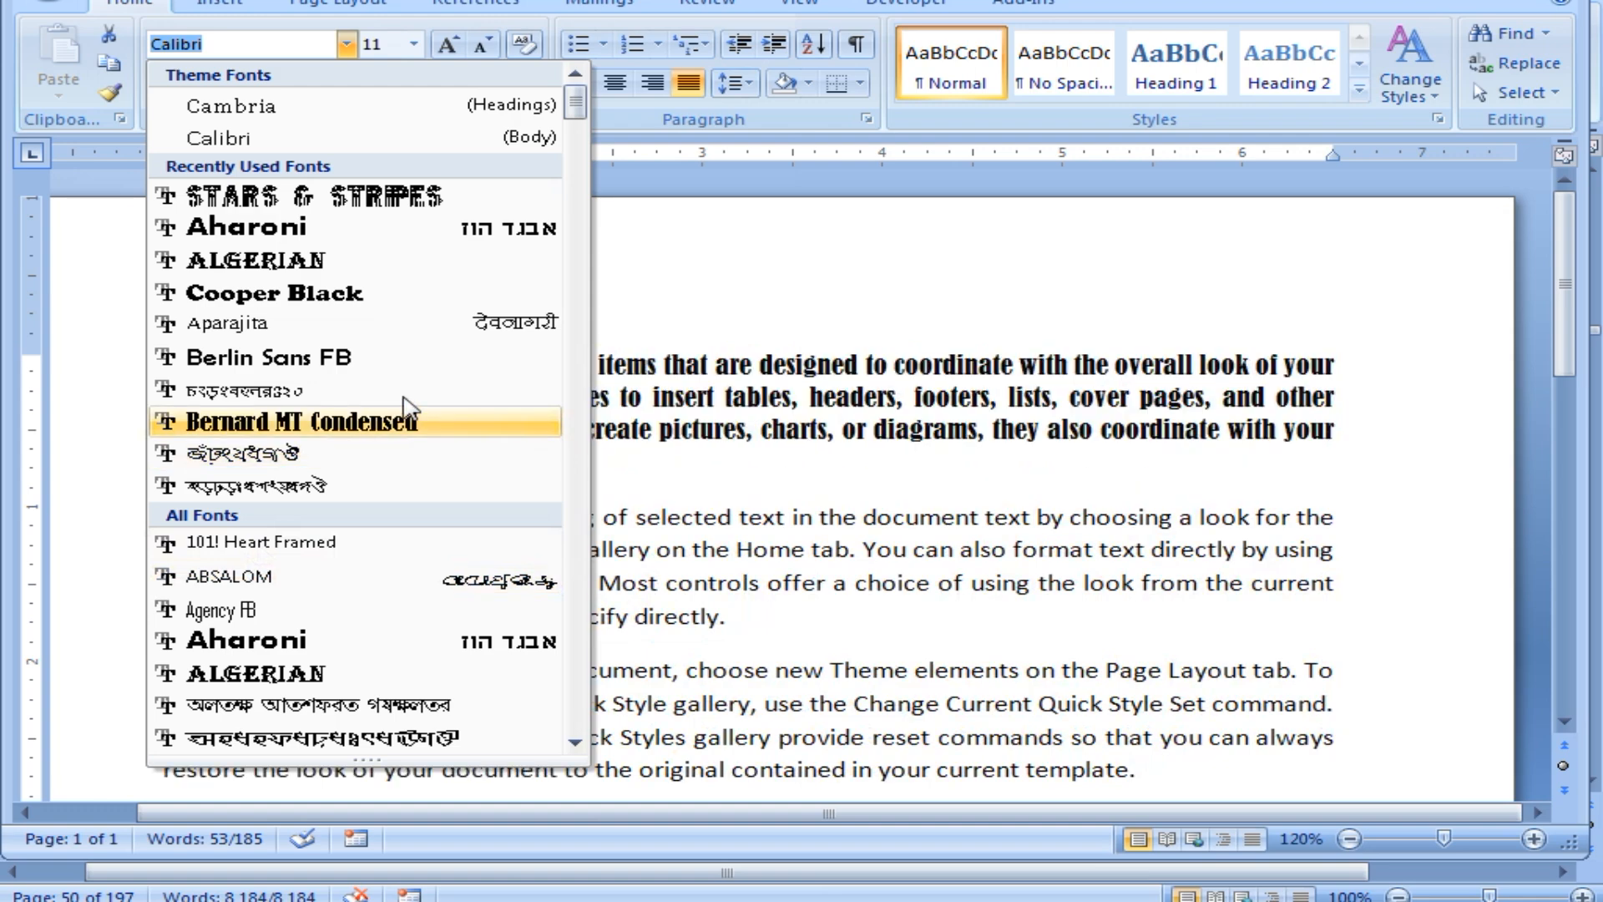
left_click_drag(576, 104, 569, 401)
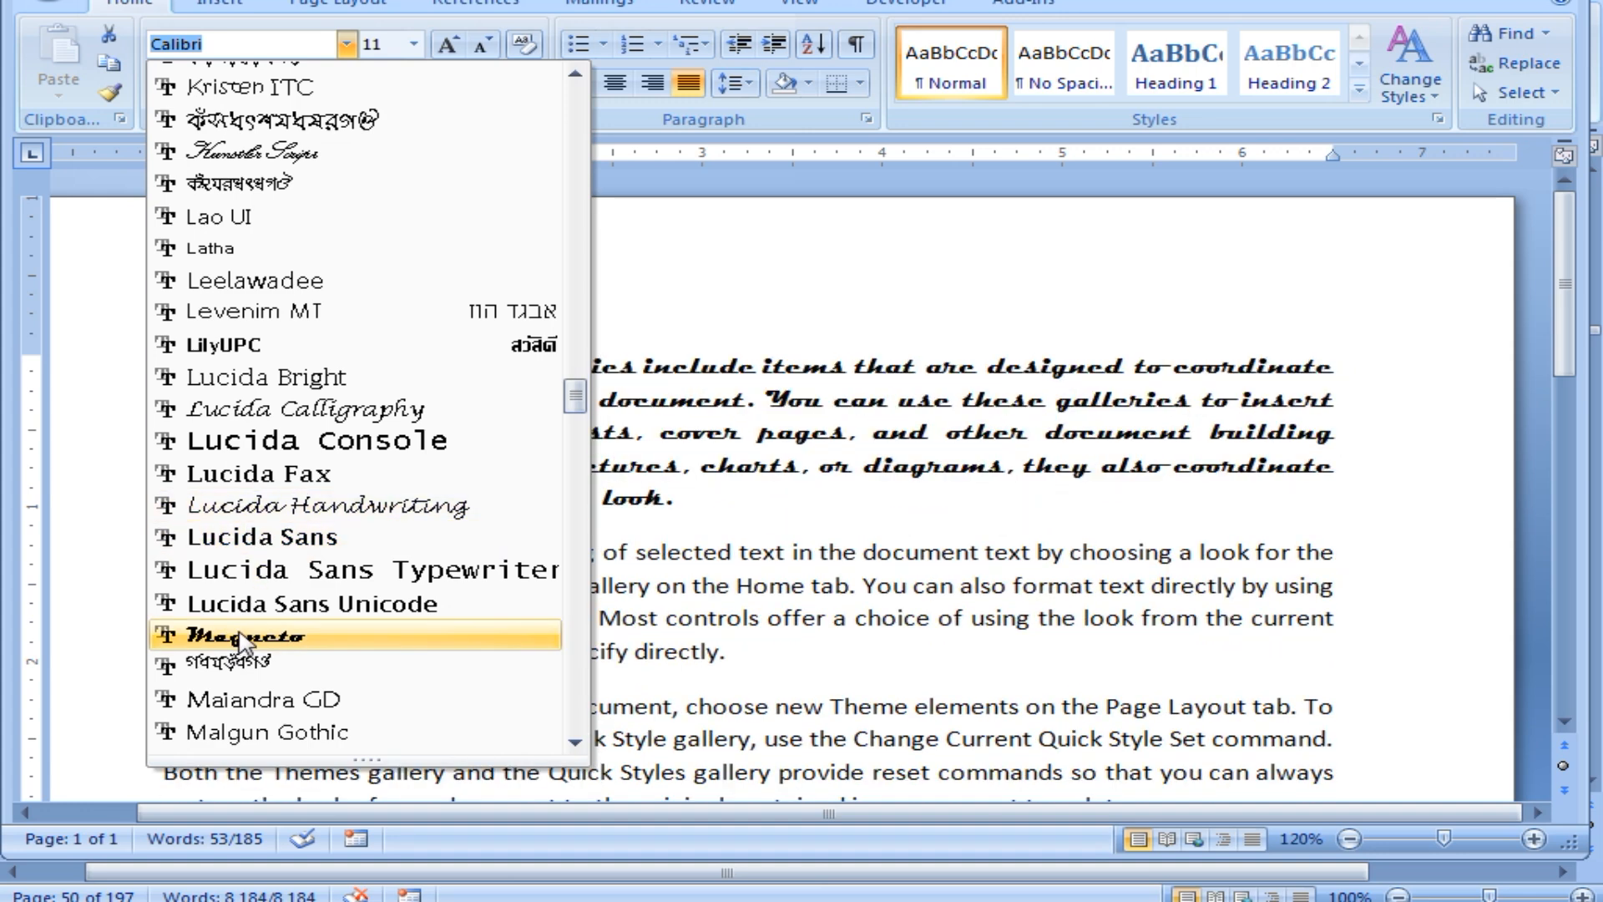
left_click(240, 639)
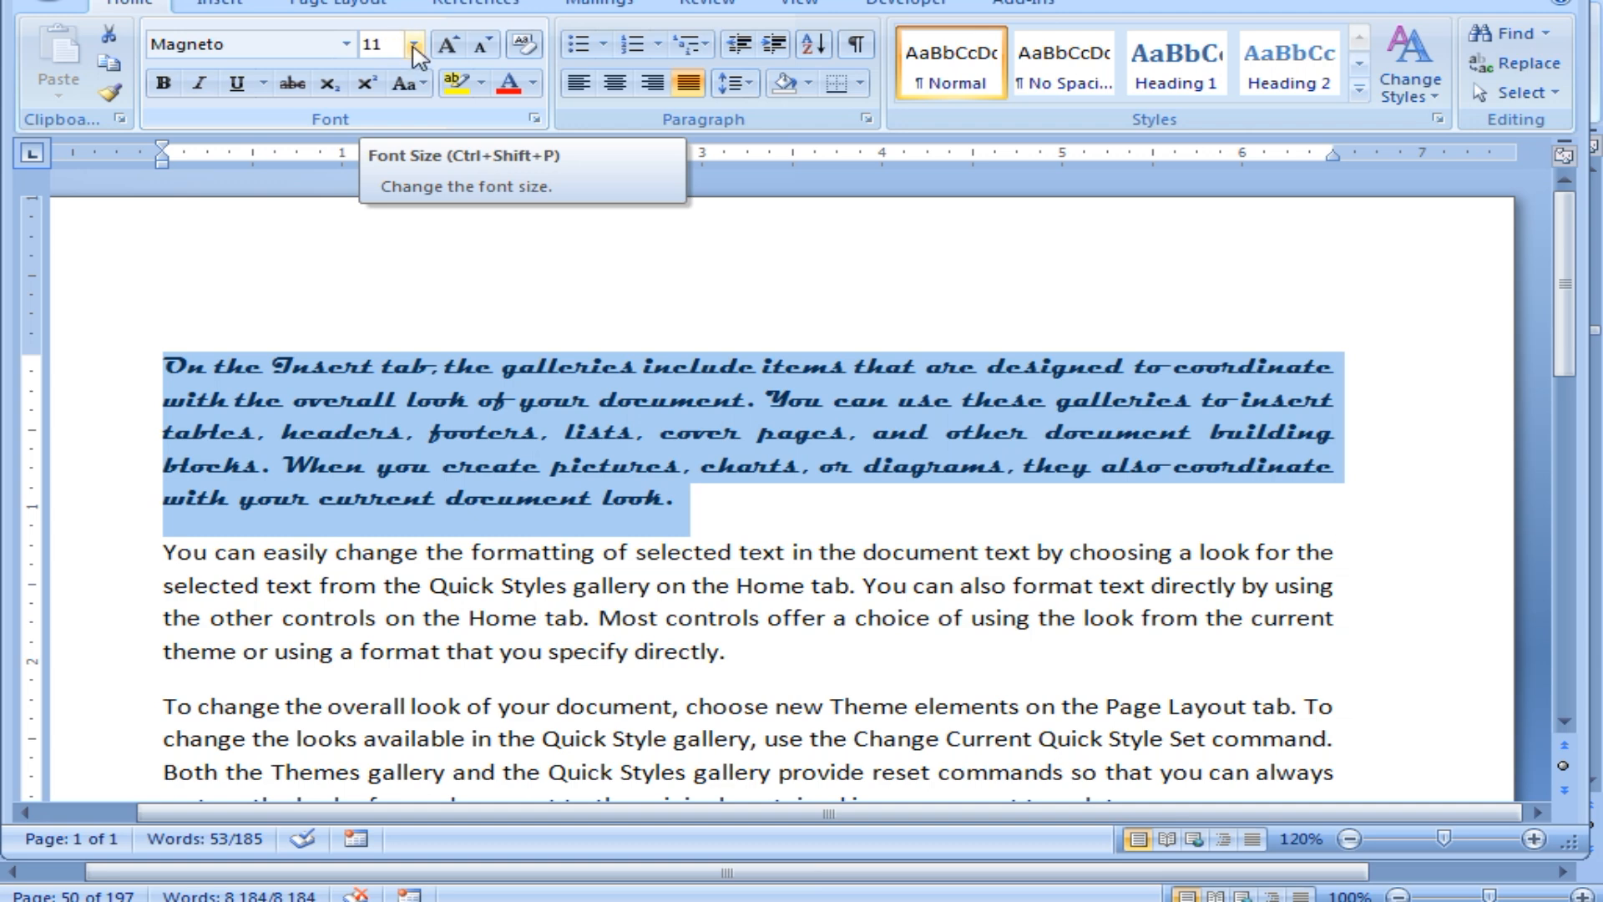
Set the first paragraph's Magneto text to 25 pt in the Font Size box.
left_click(414, 46)
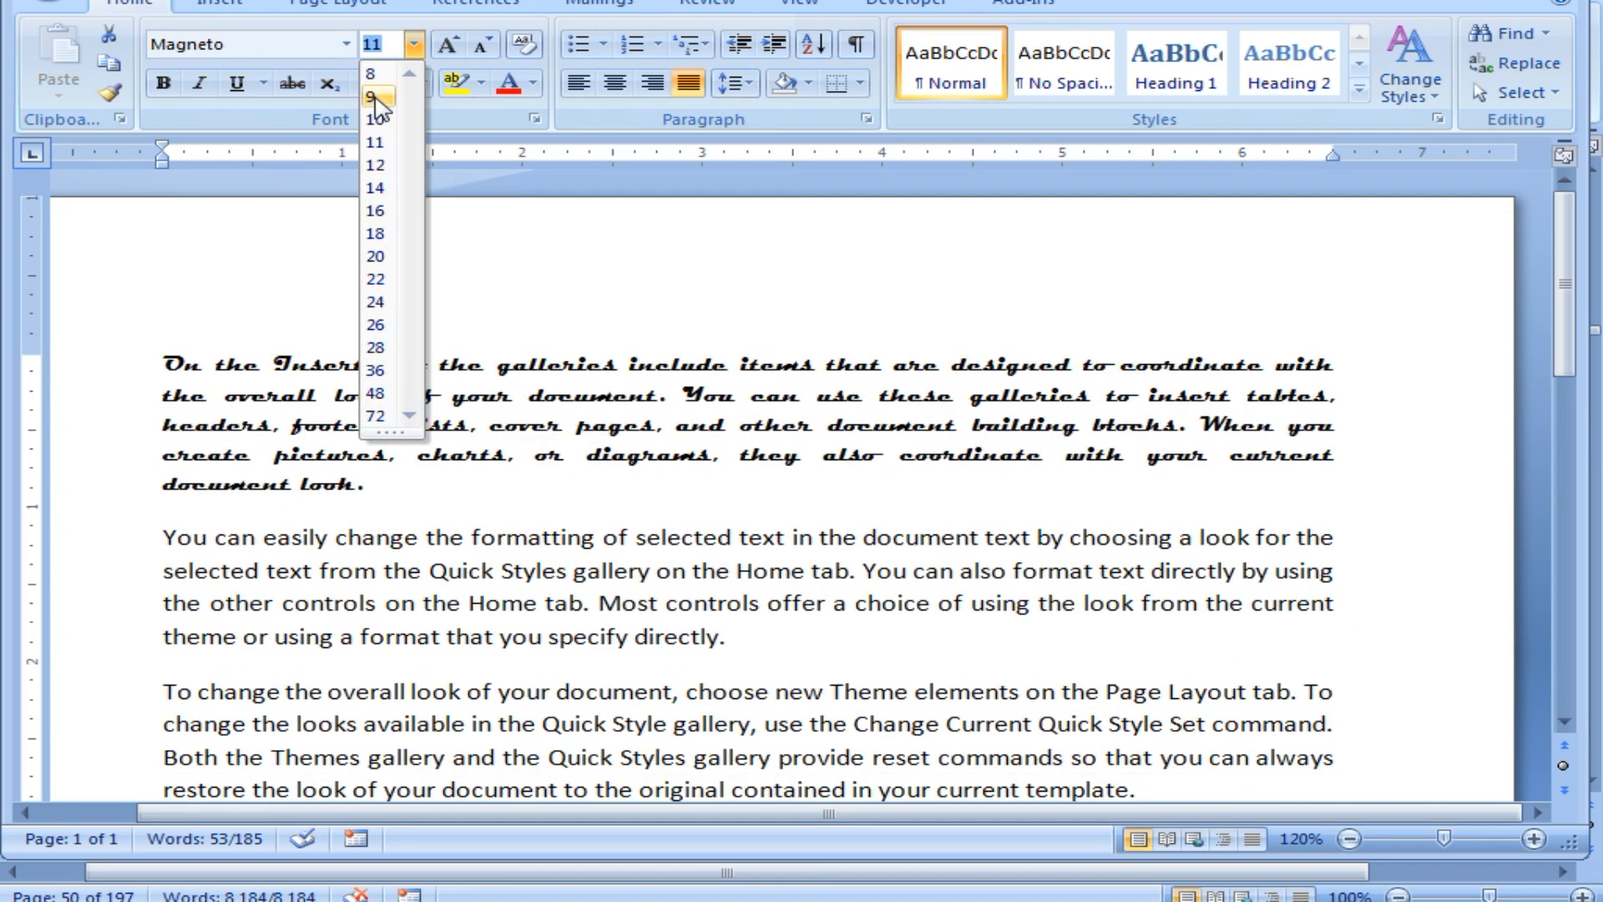
left_click(393, 46)
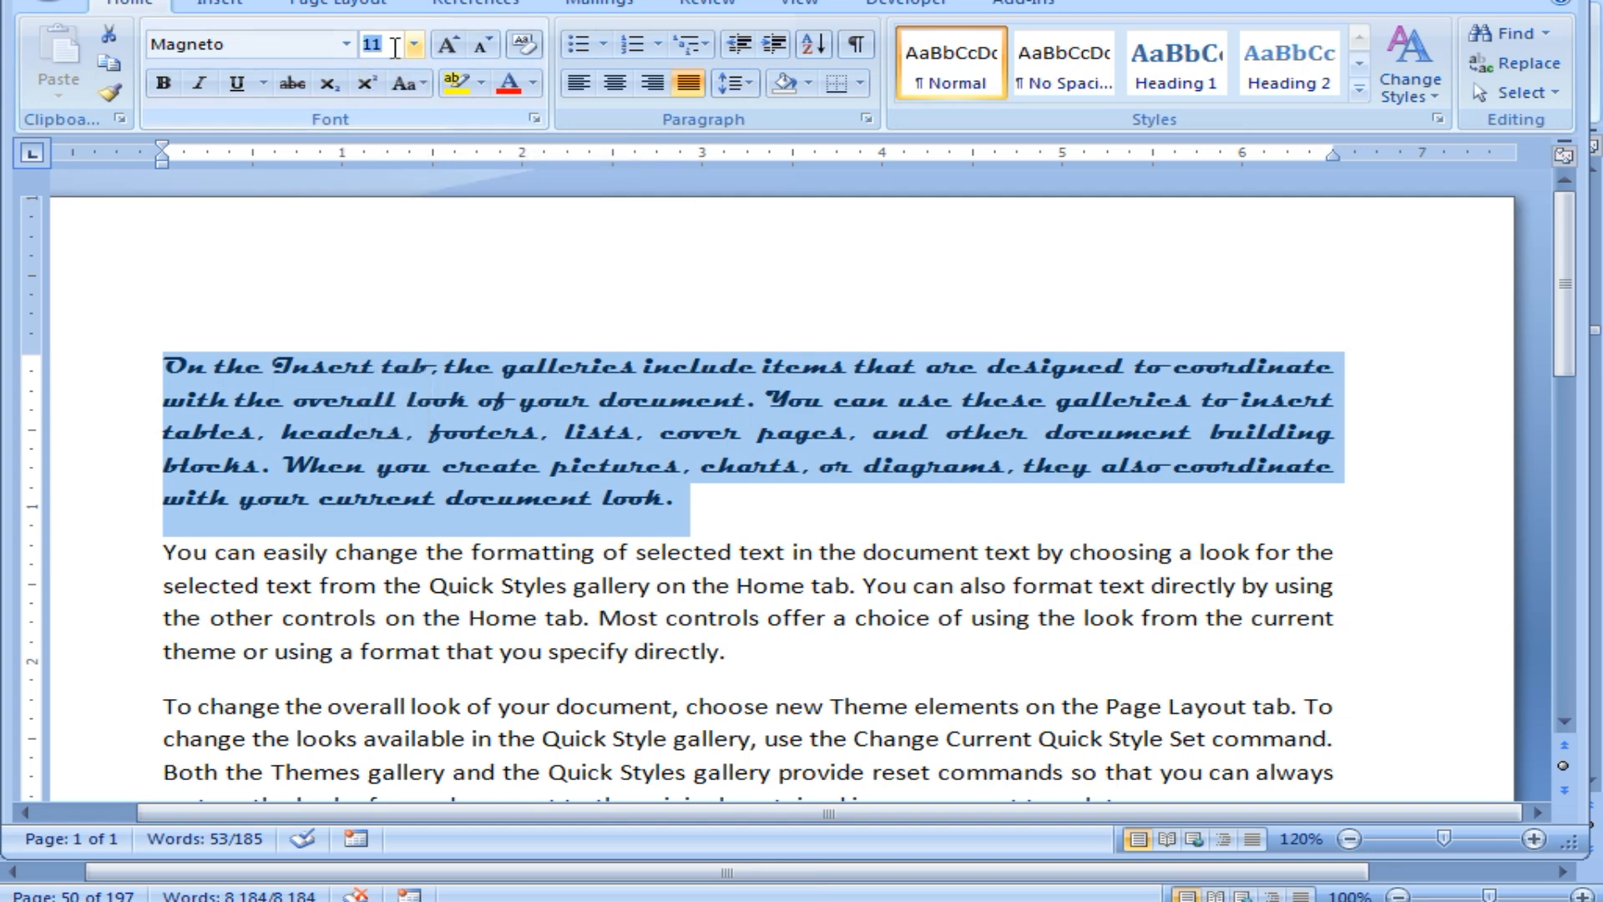
type("25")
key("Return")
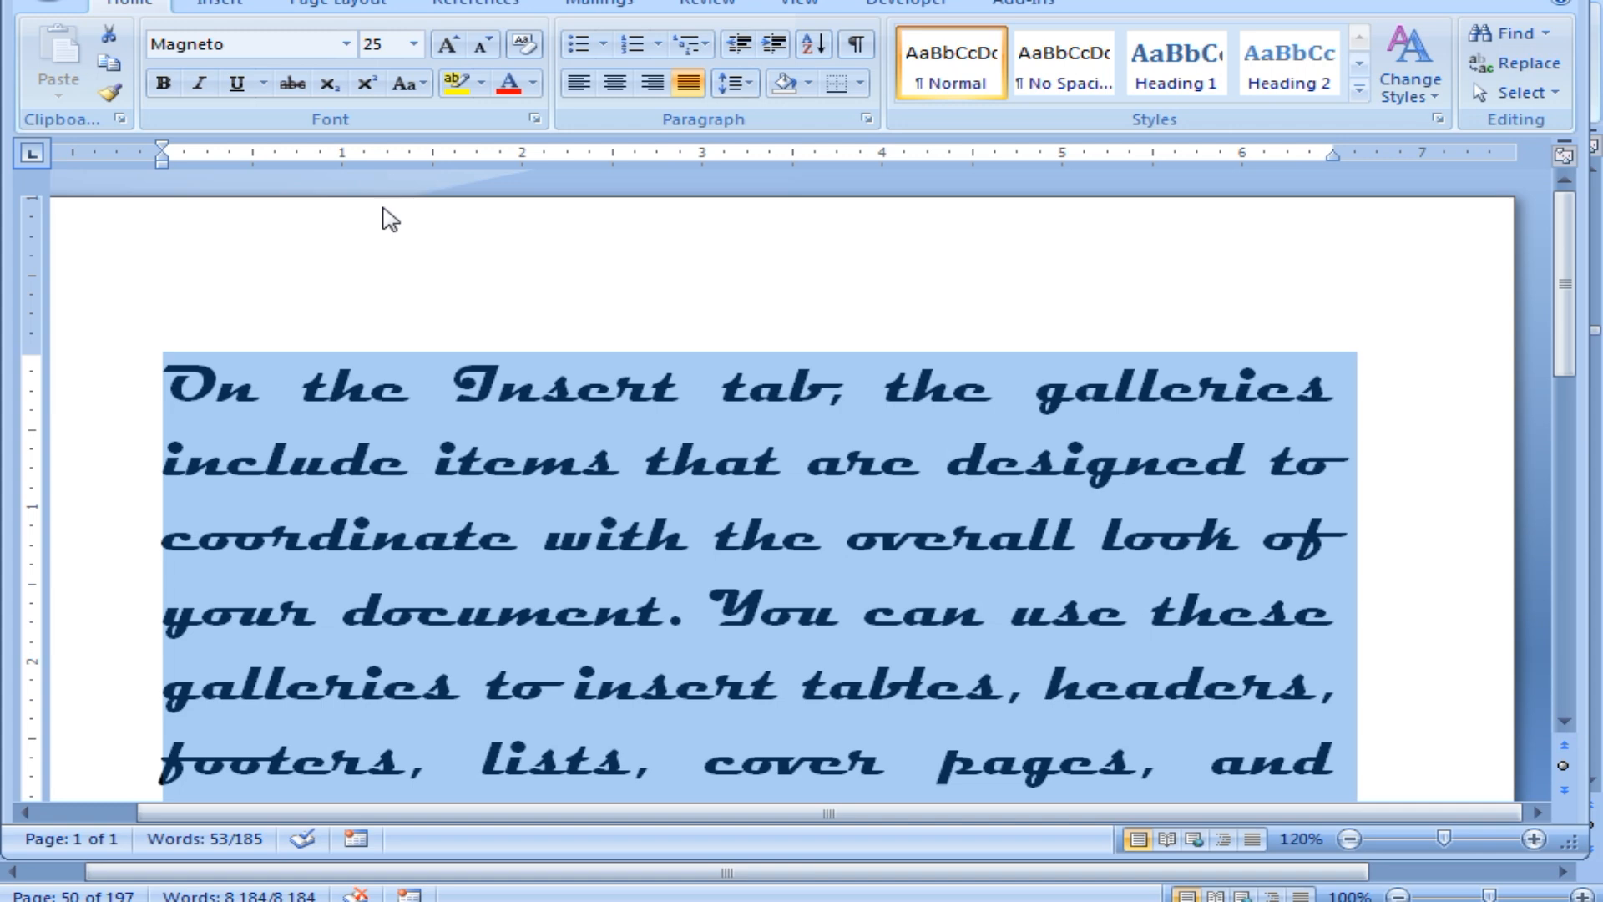
left_click(391, 44)
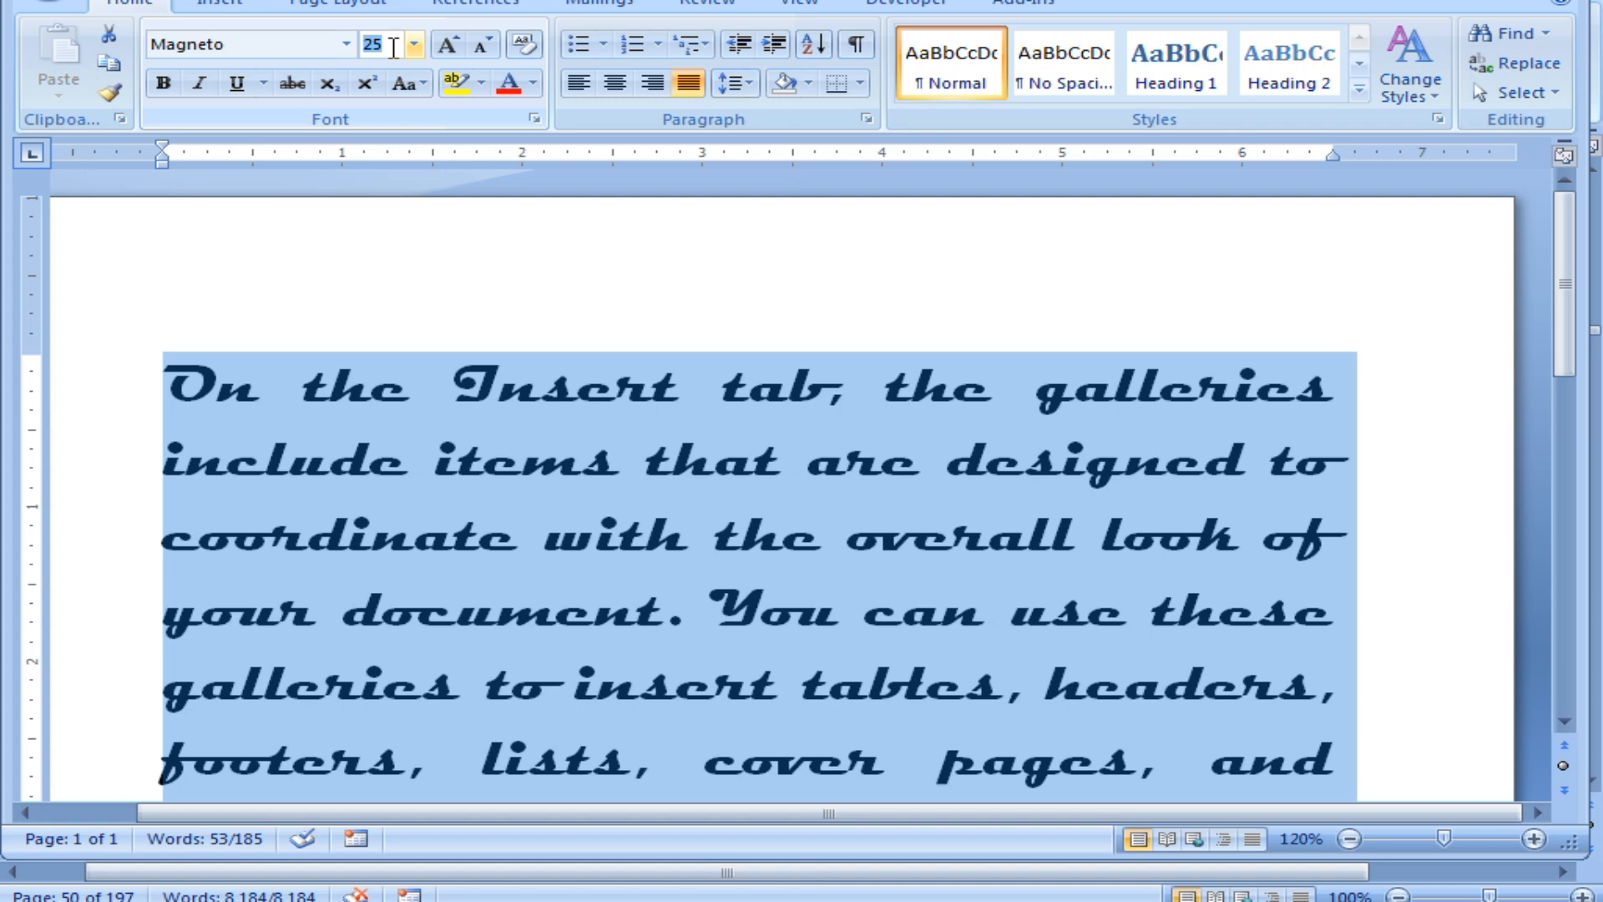
Change the first paragraph's font size from 25 to 1.
left_click(414, 44)
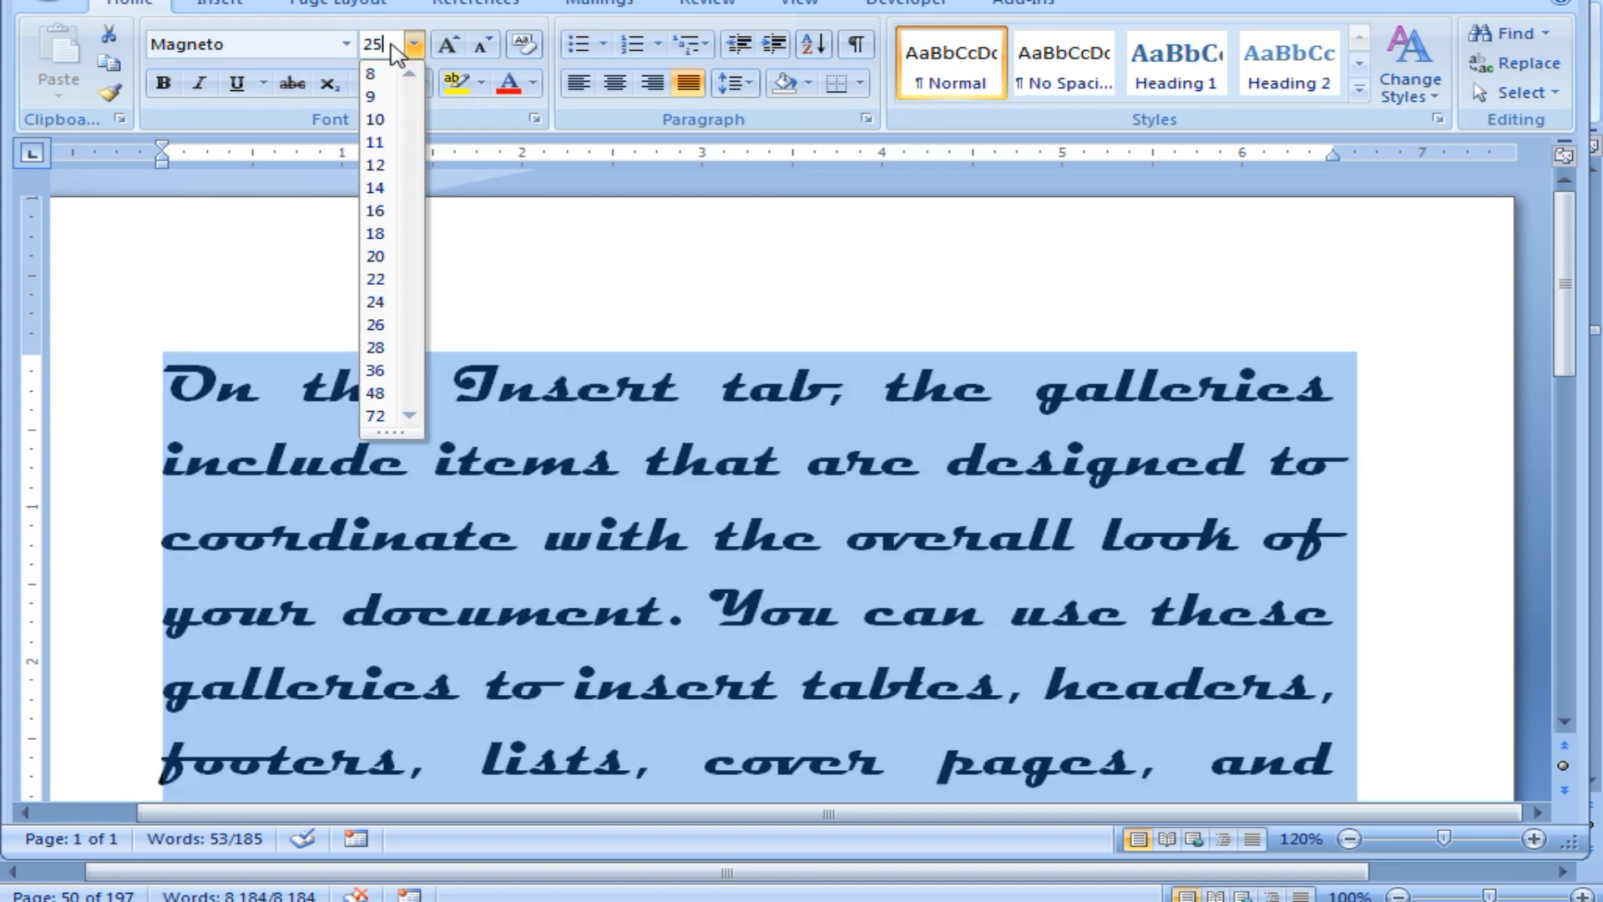
left_click_drag(390, 47, 350, 47)
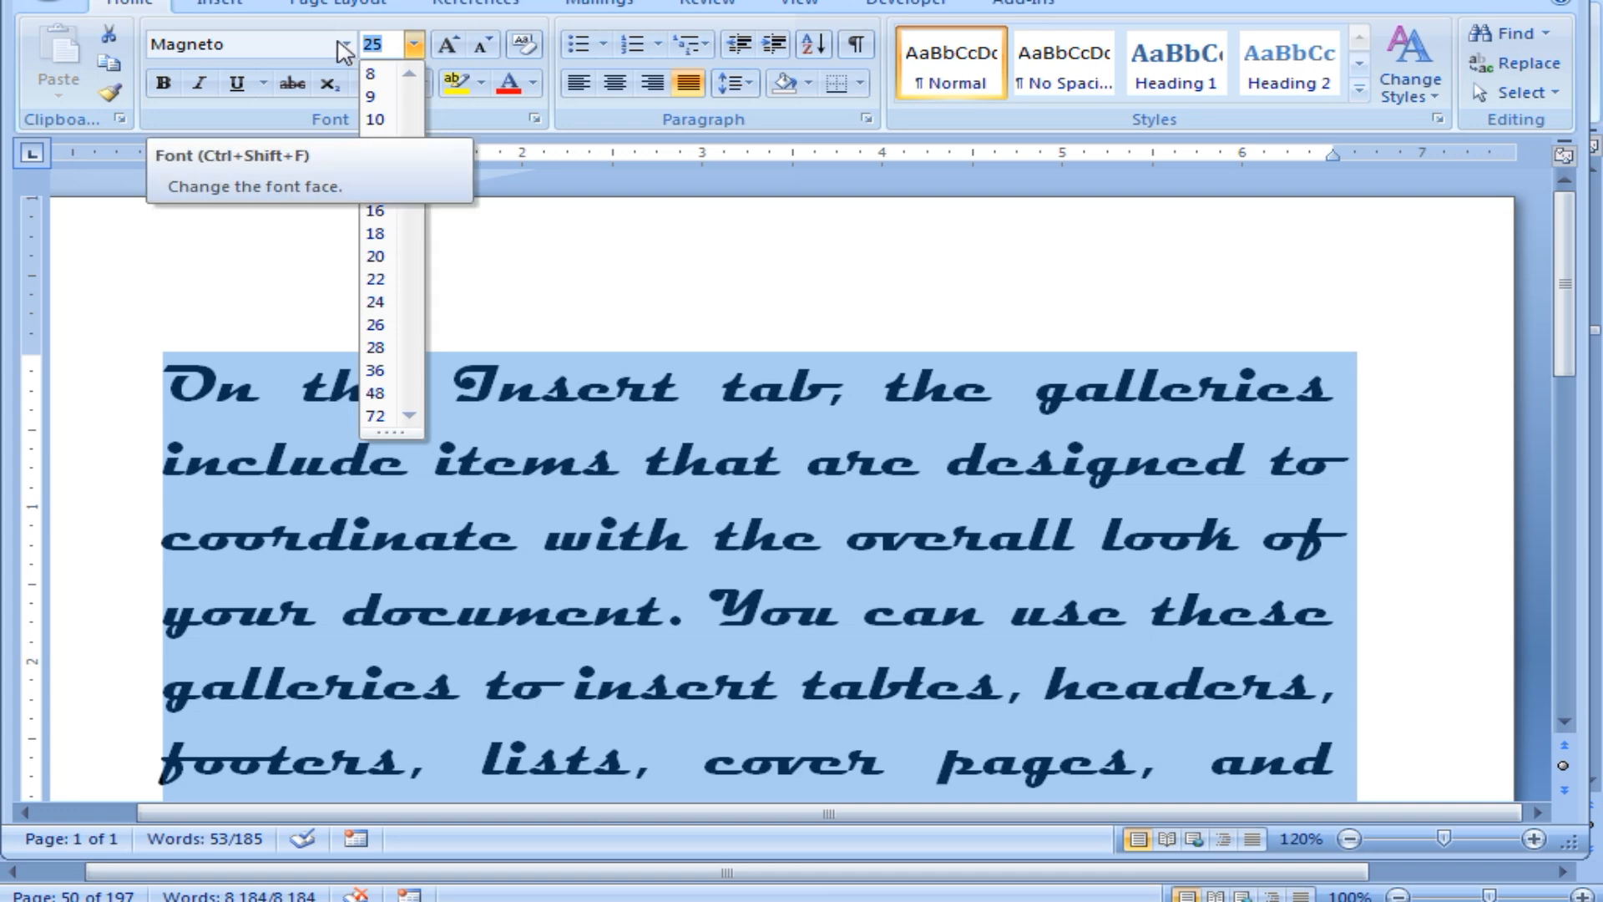
type("1")
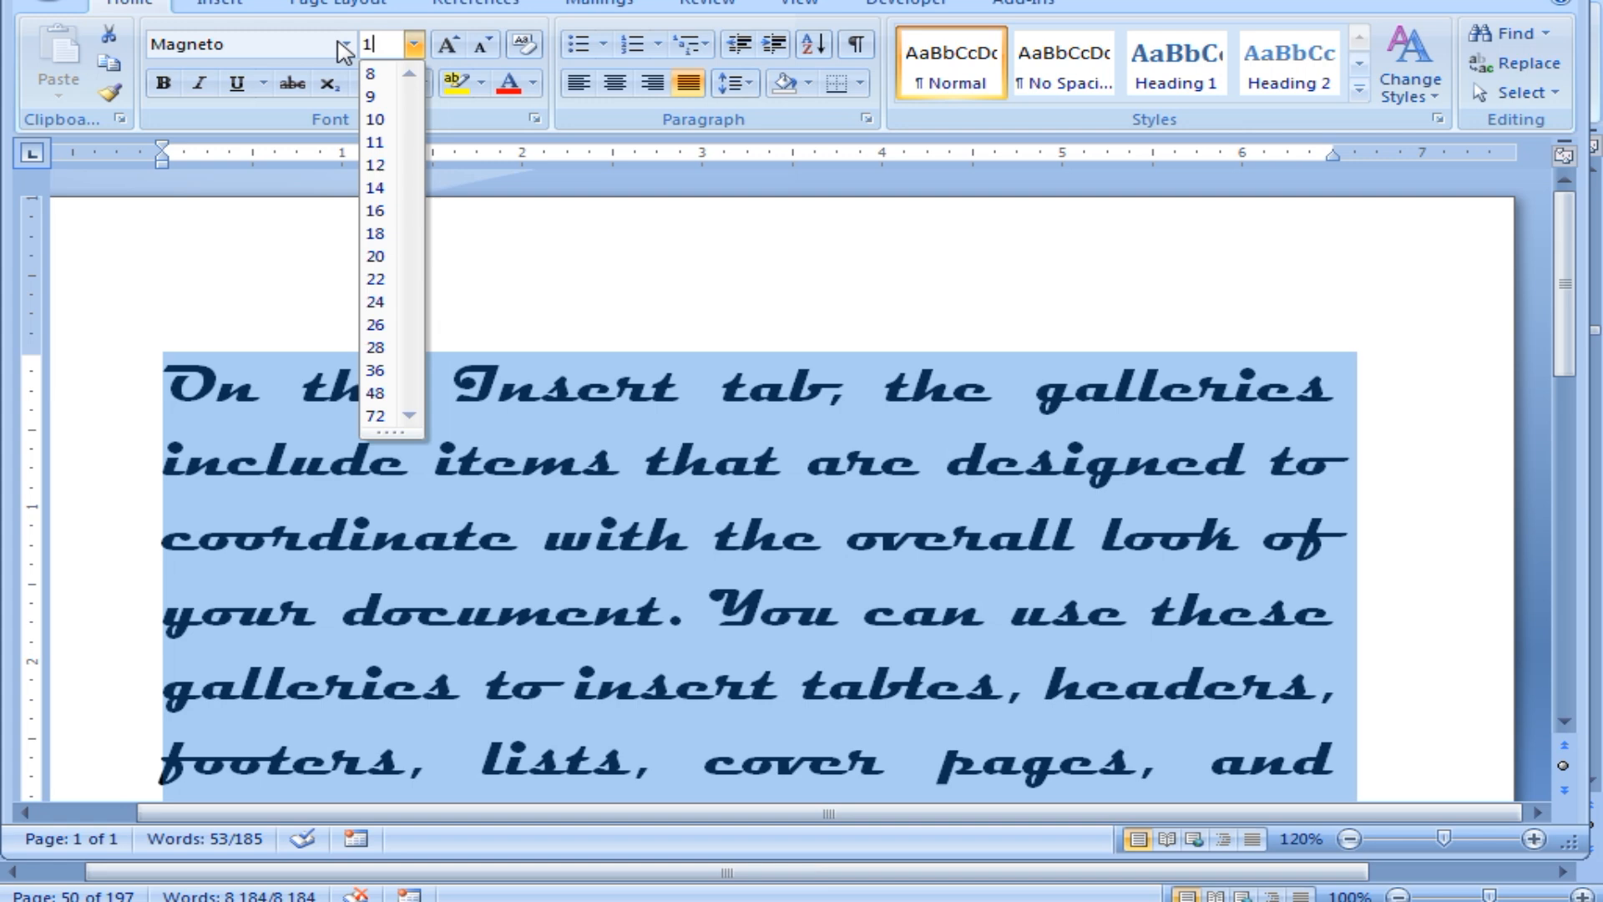
key("Return")
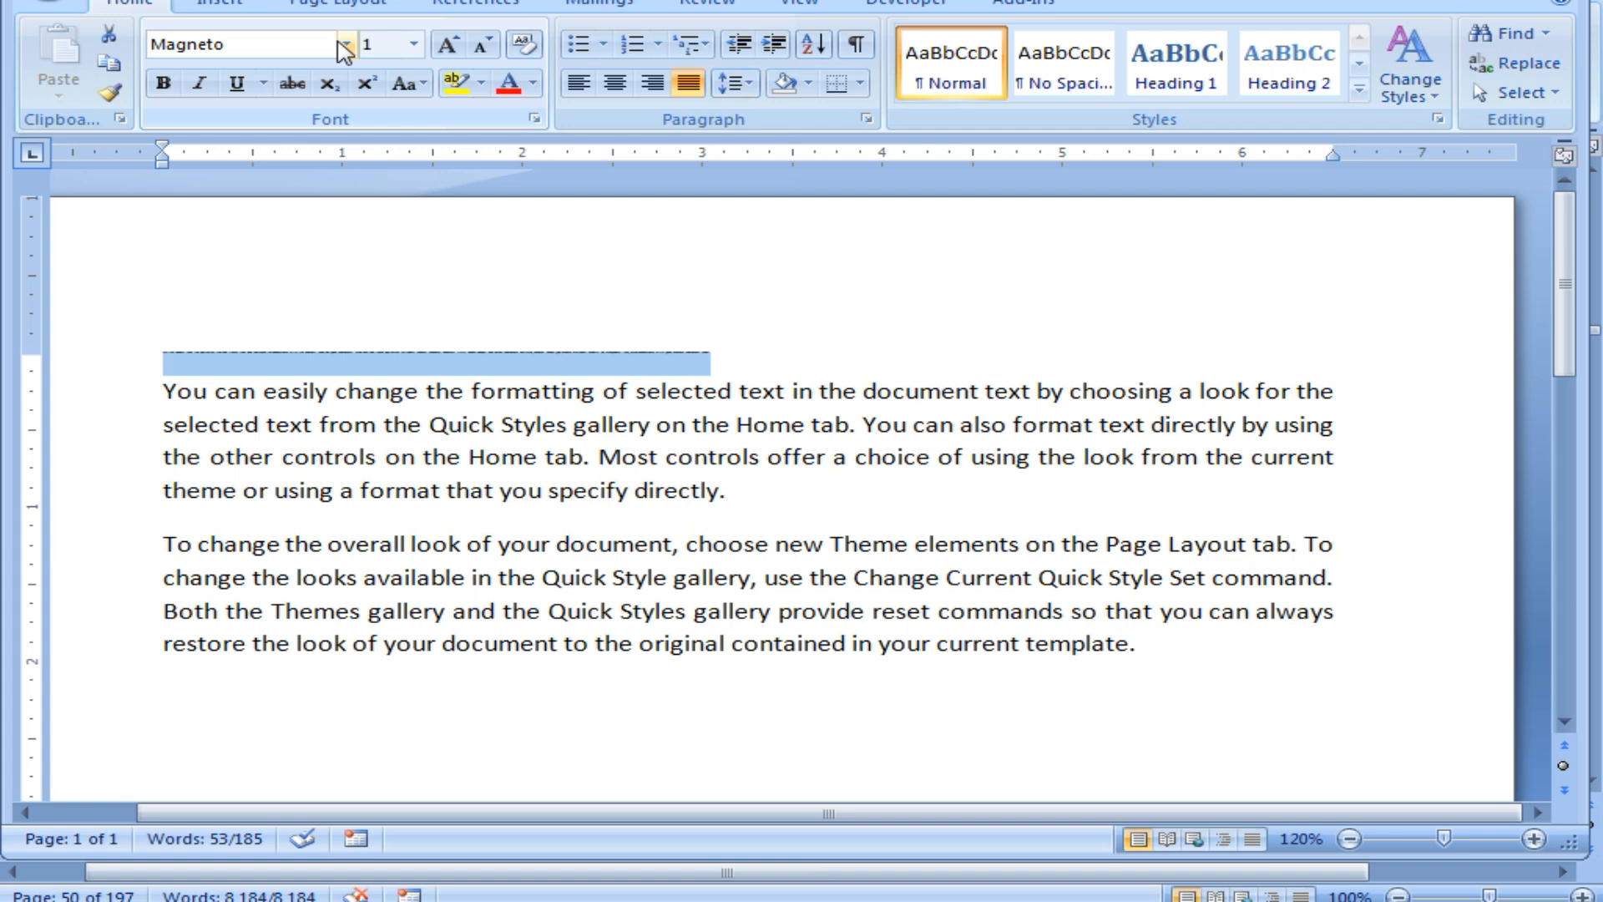
Reselect the tiny size-1 line and zoom the document to 500% with Ctrl+scroll.
left_click(589, 359)
left_click_drag(728, 342, 143, 347)
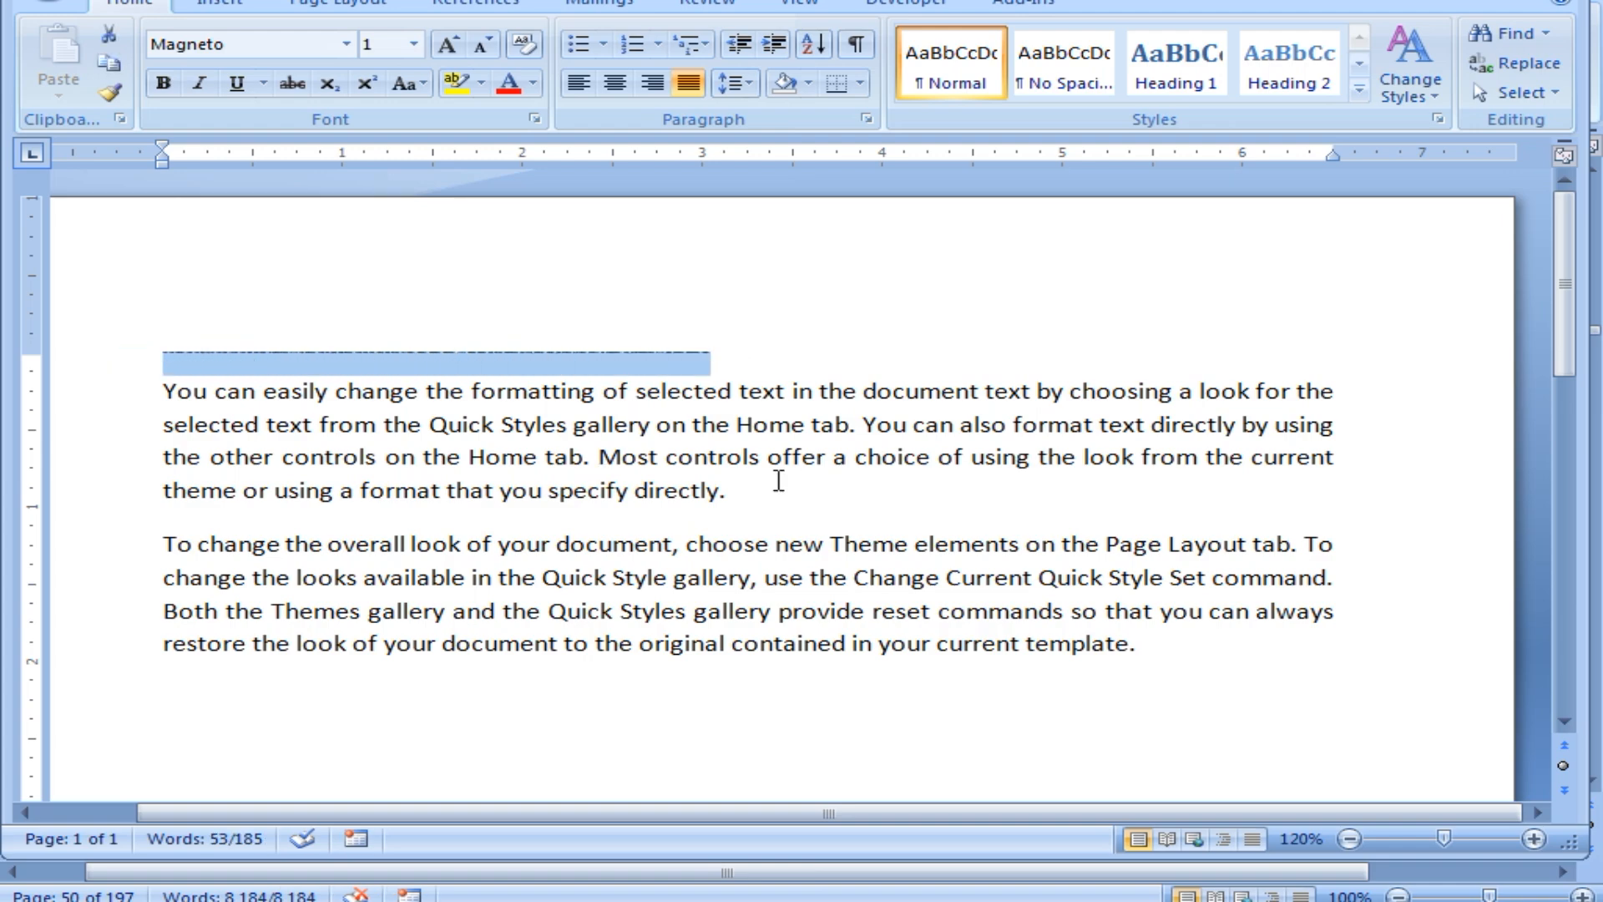
scroll(543, 493, "up", 16, "ctrl")
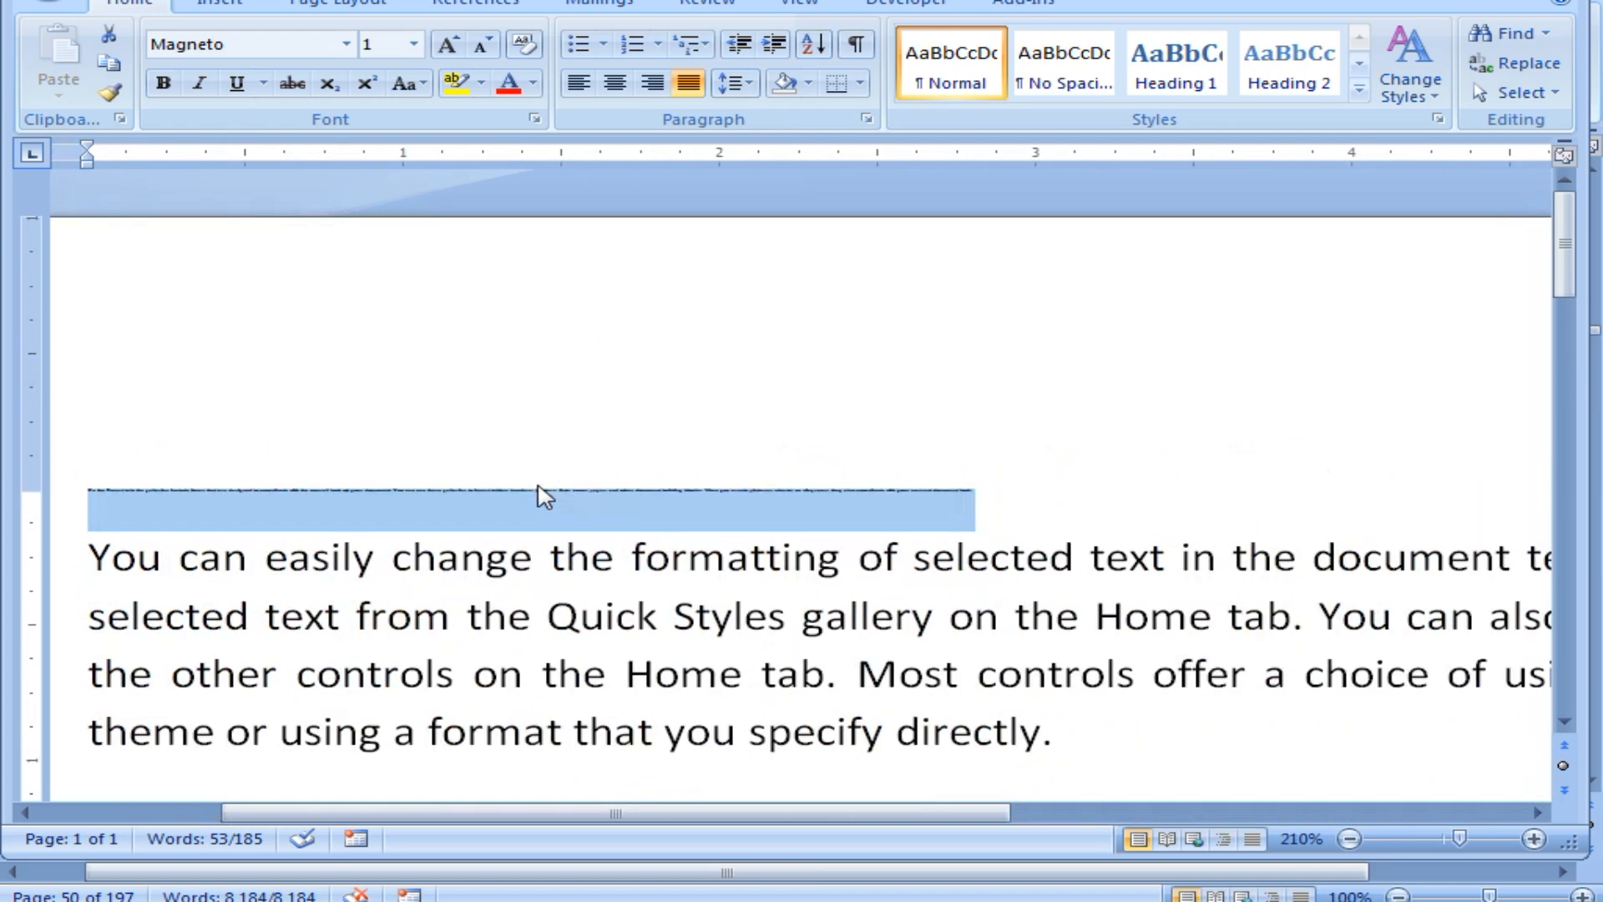
scroll(501, 612, "up", 12, "ctrl")
scroll(508, 644, "down", 3)
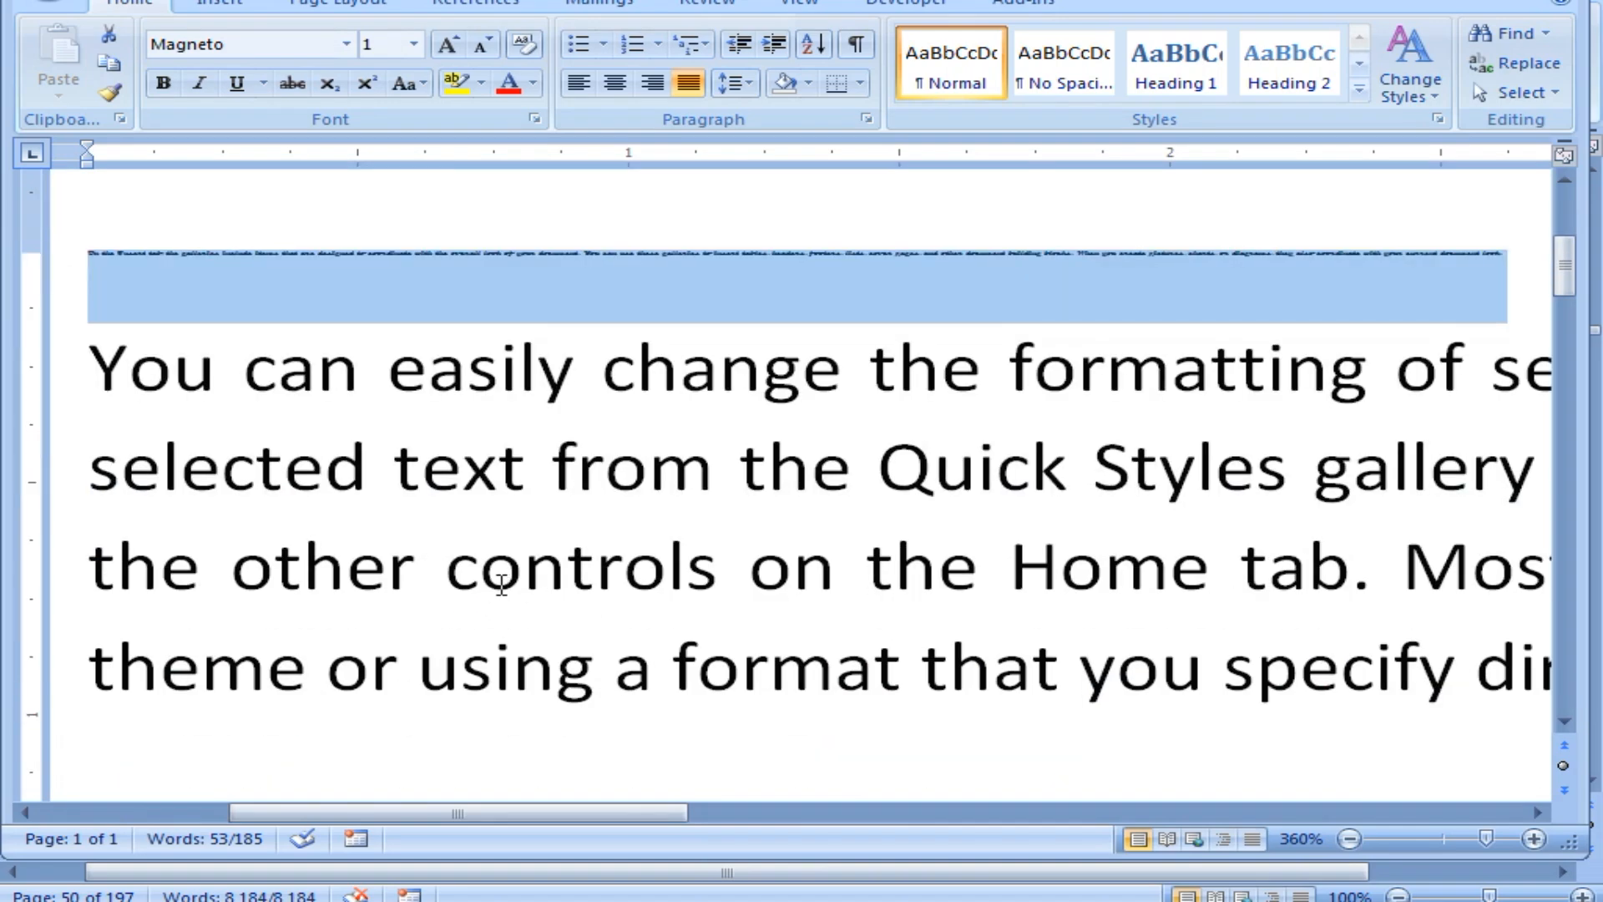
scroll(446, 568, "up", 9, "ctrl")
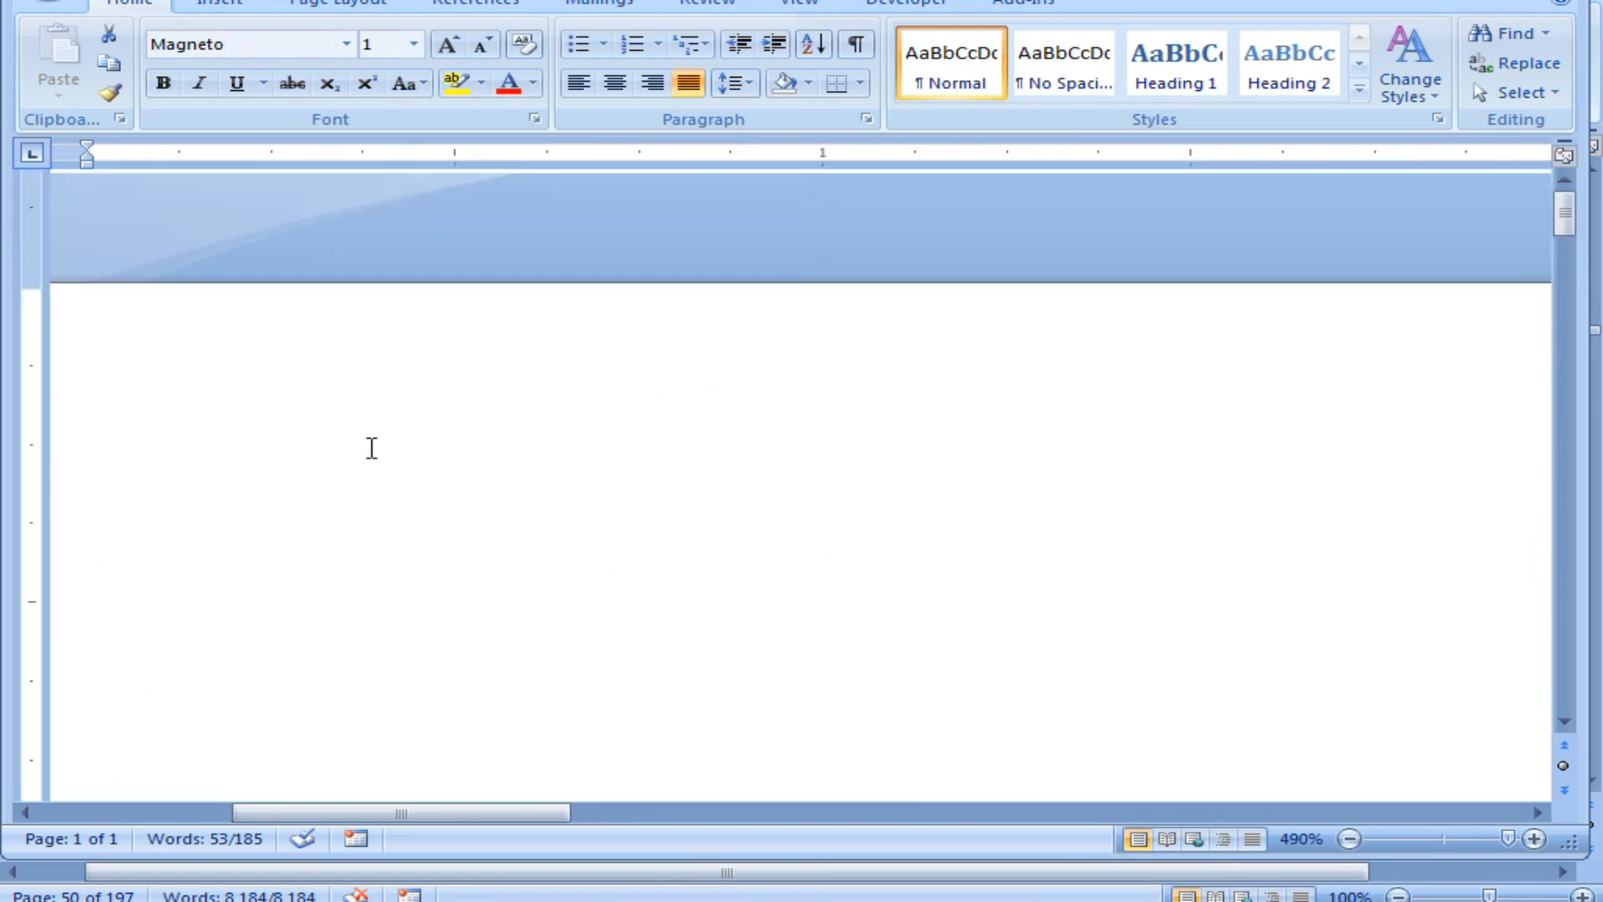
scroll(374, 448, "up", 1, "ctrl")
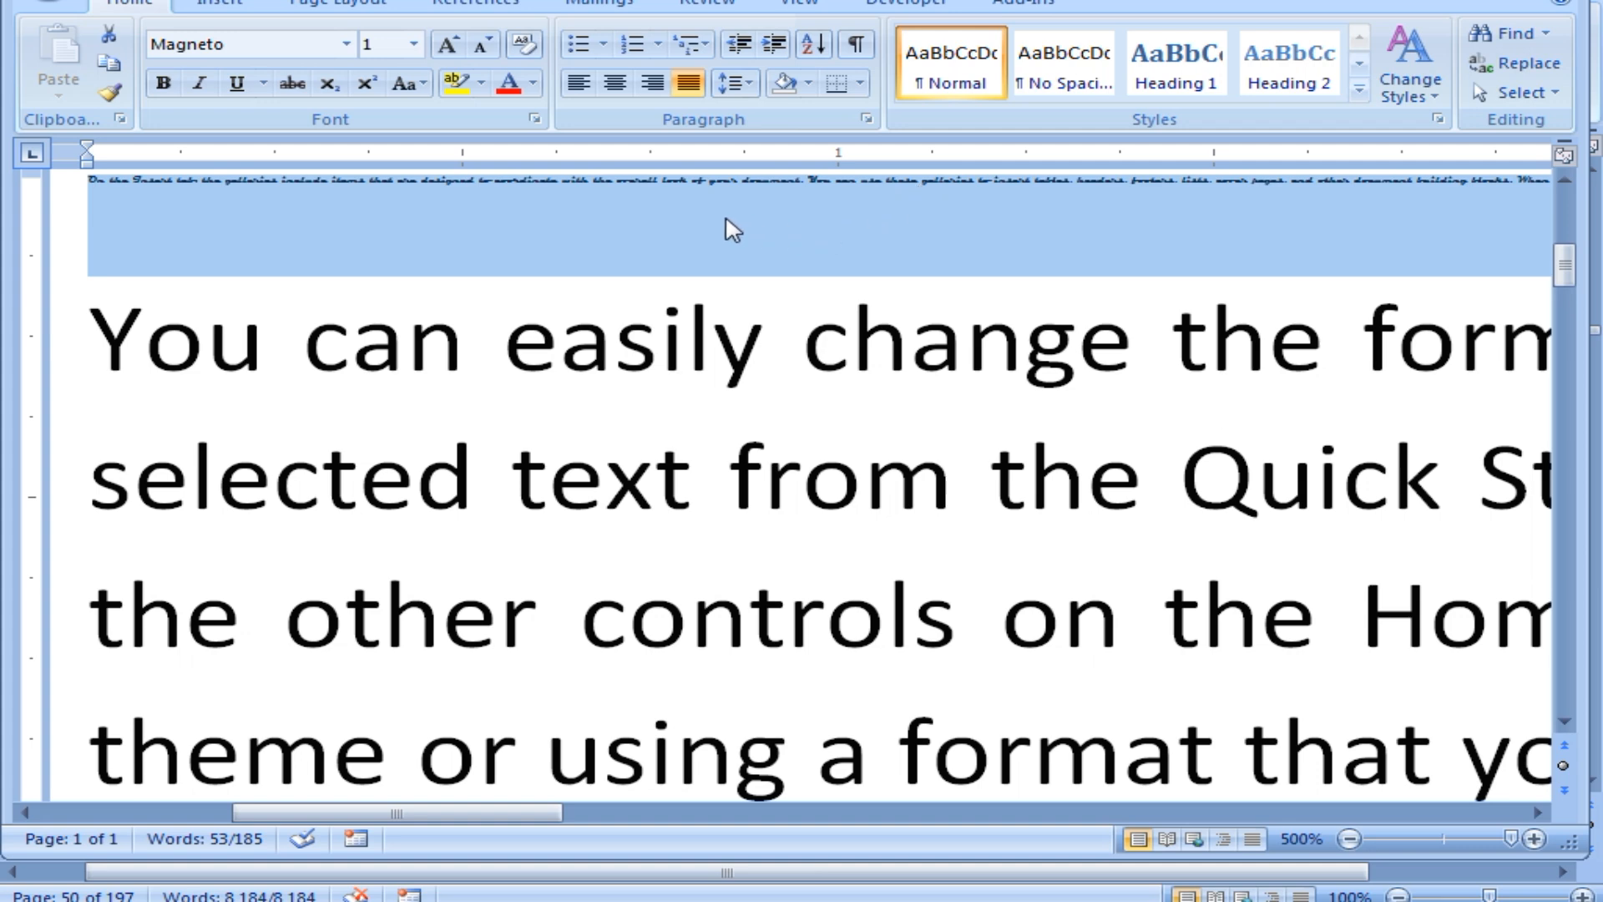
scroll(554, 268, "up", 2)
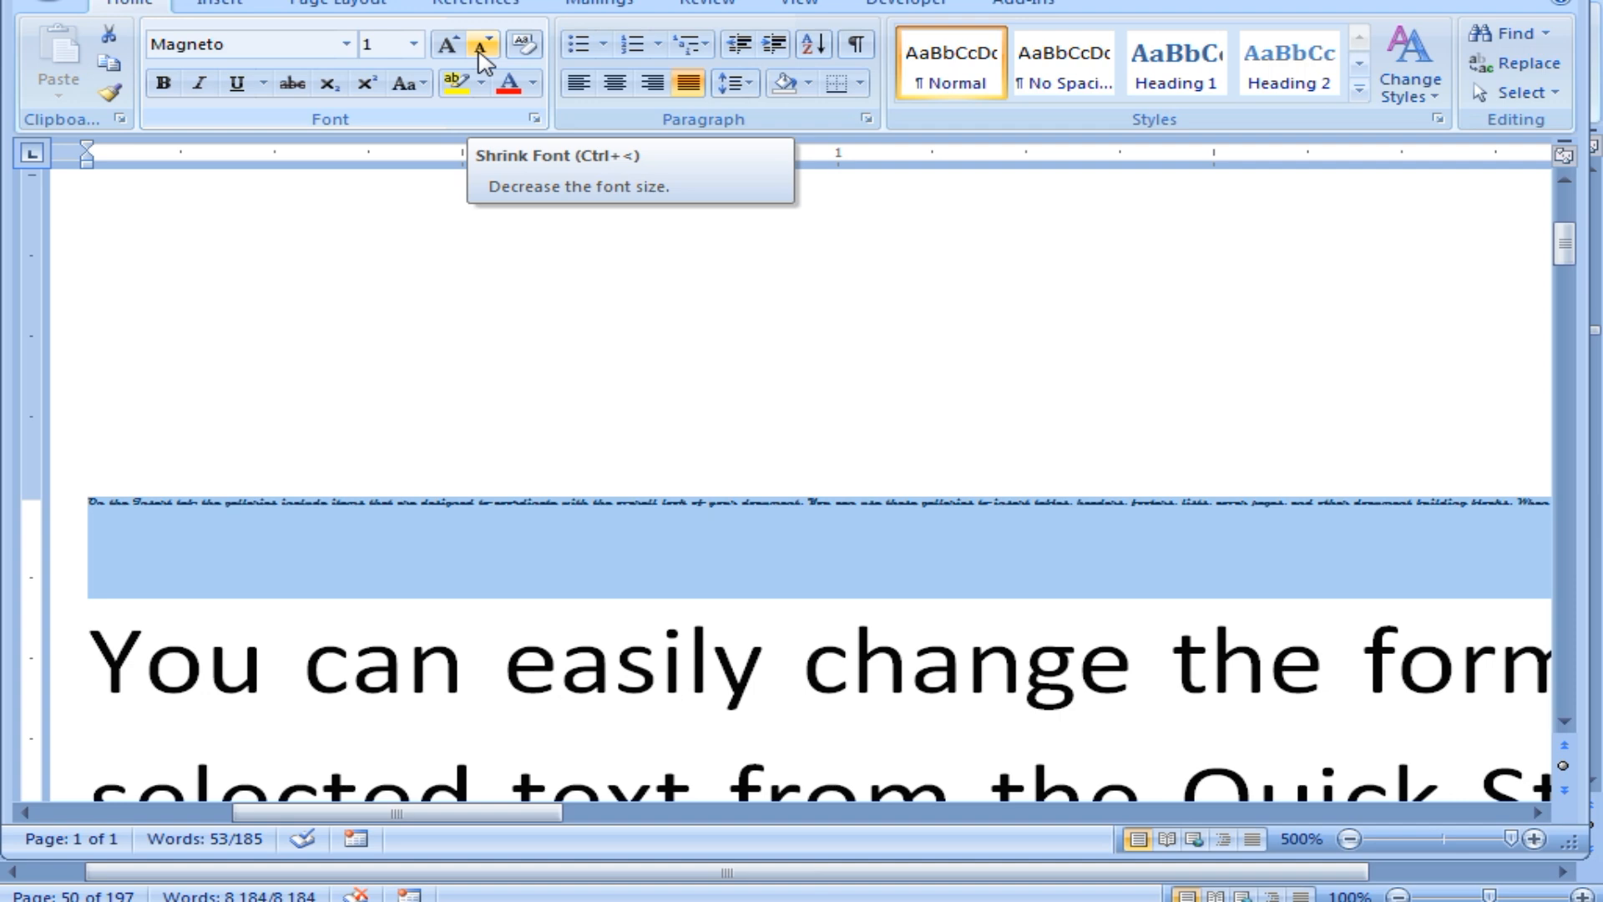
Grow the Magneto paragraph five size steps, then zoom the page back out.
left_click(448, 52)
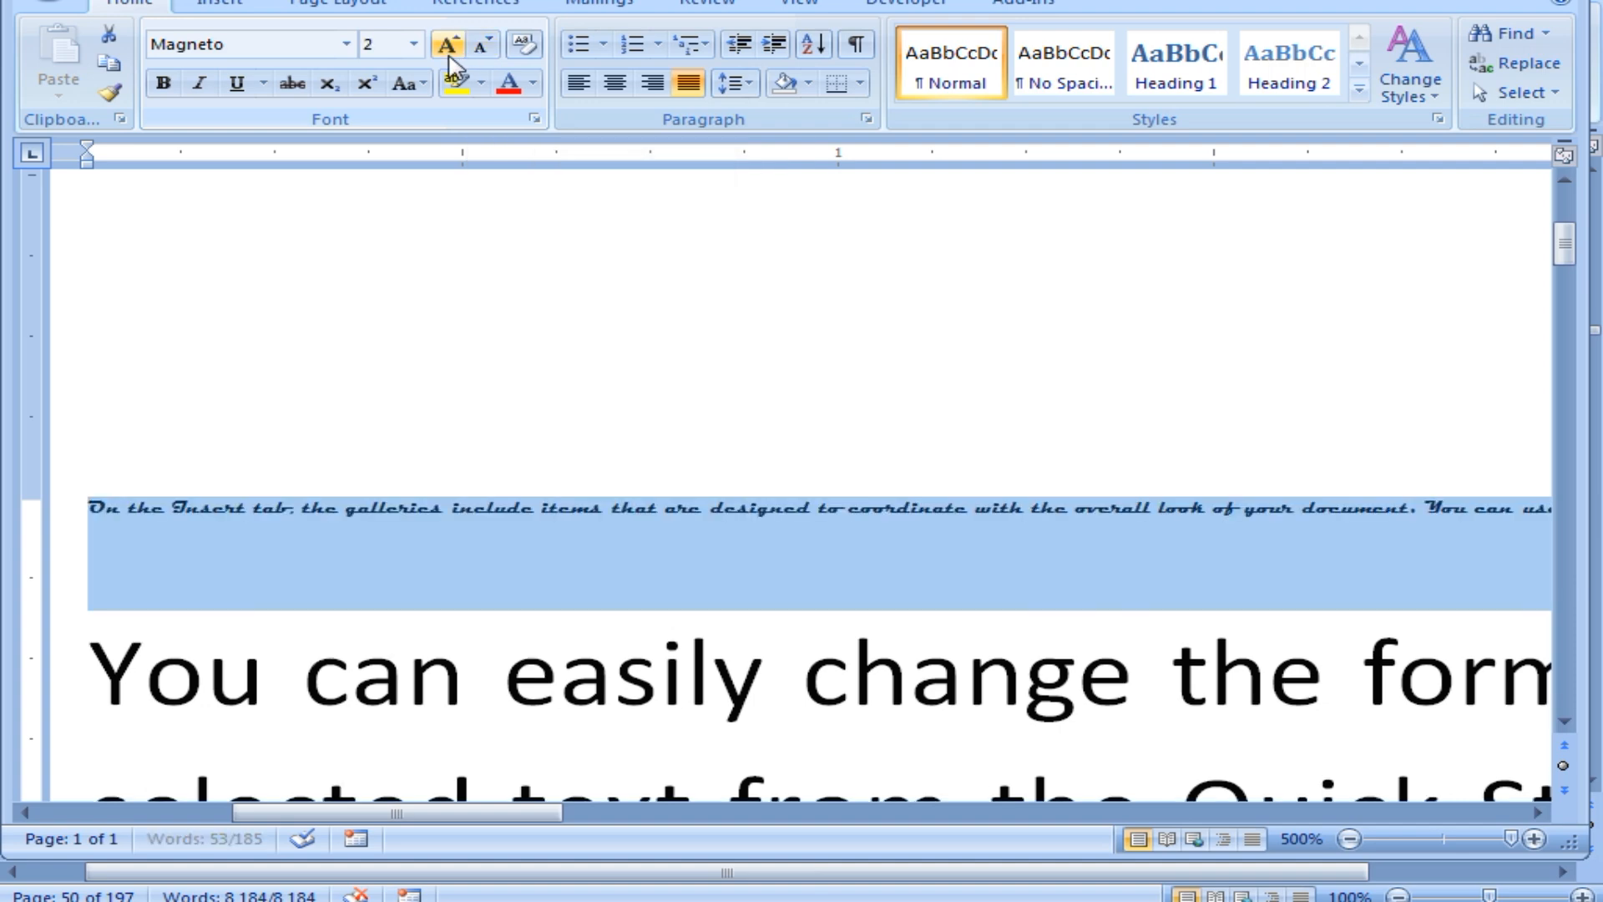
left_click(448, 52)
left_click(449, 52)
left_click(449, 52)
left_click(449, 54)
left_click(448, 54)
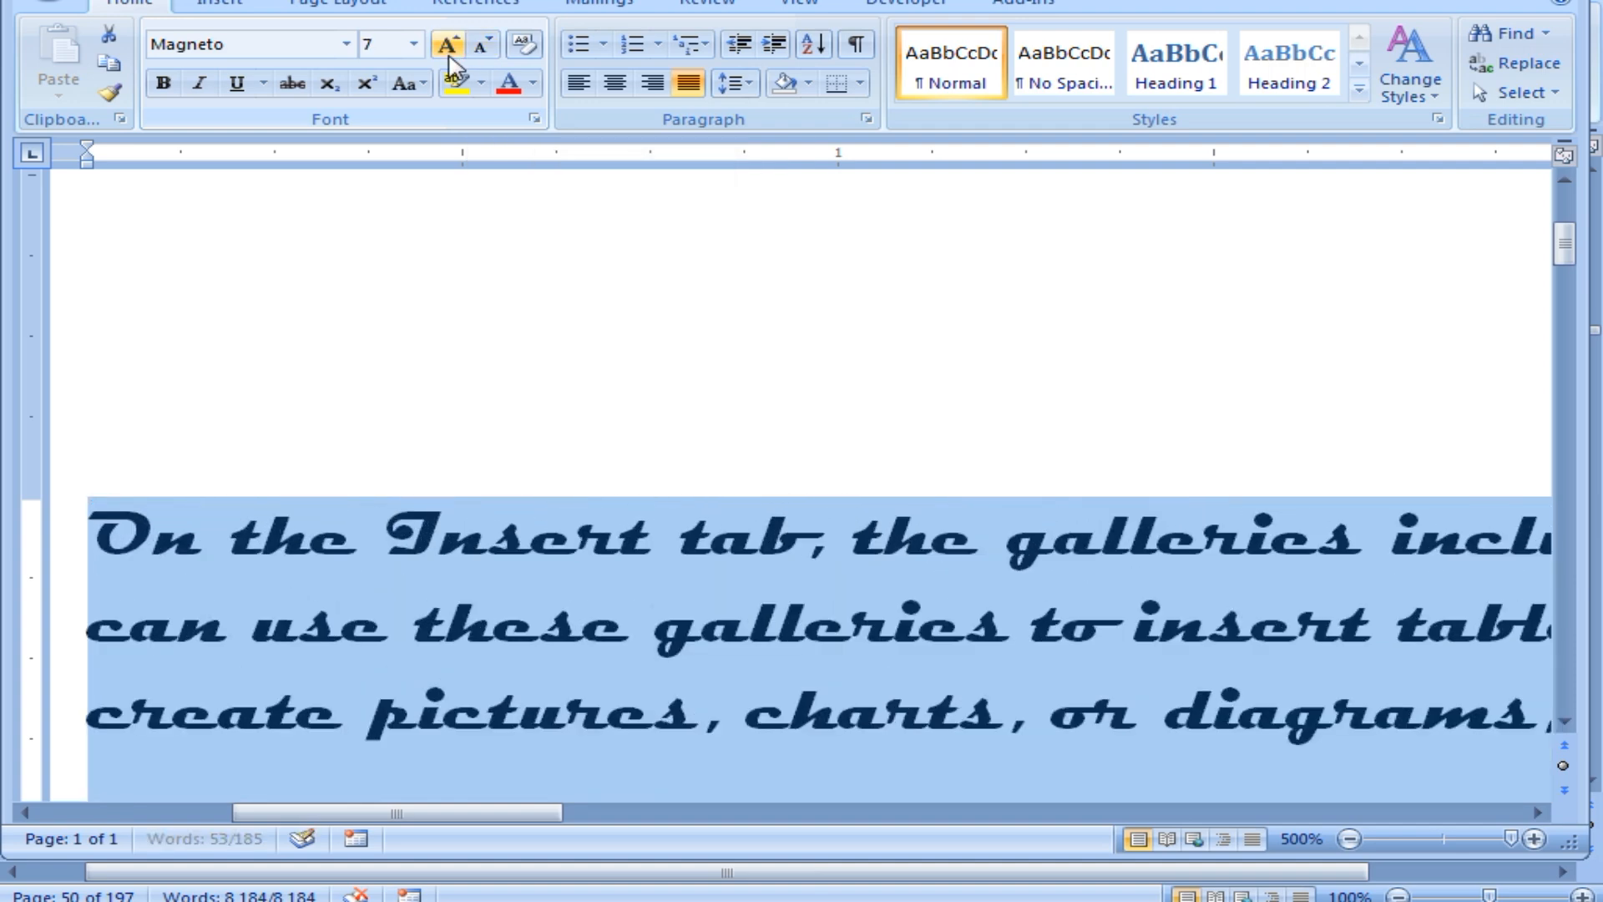
left_click(1349, 839)
left_click(1349, 839)
left_click(1349, 839)
left_click(1350, 839)
left_click(1349, 839)
left_click(1350, 839)
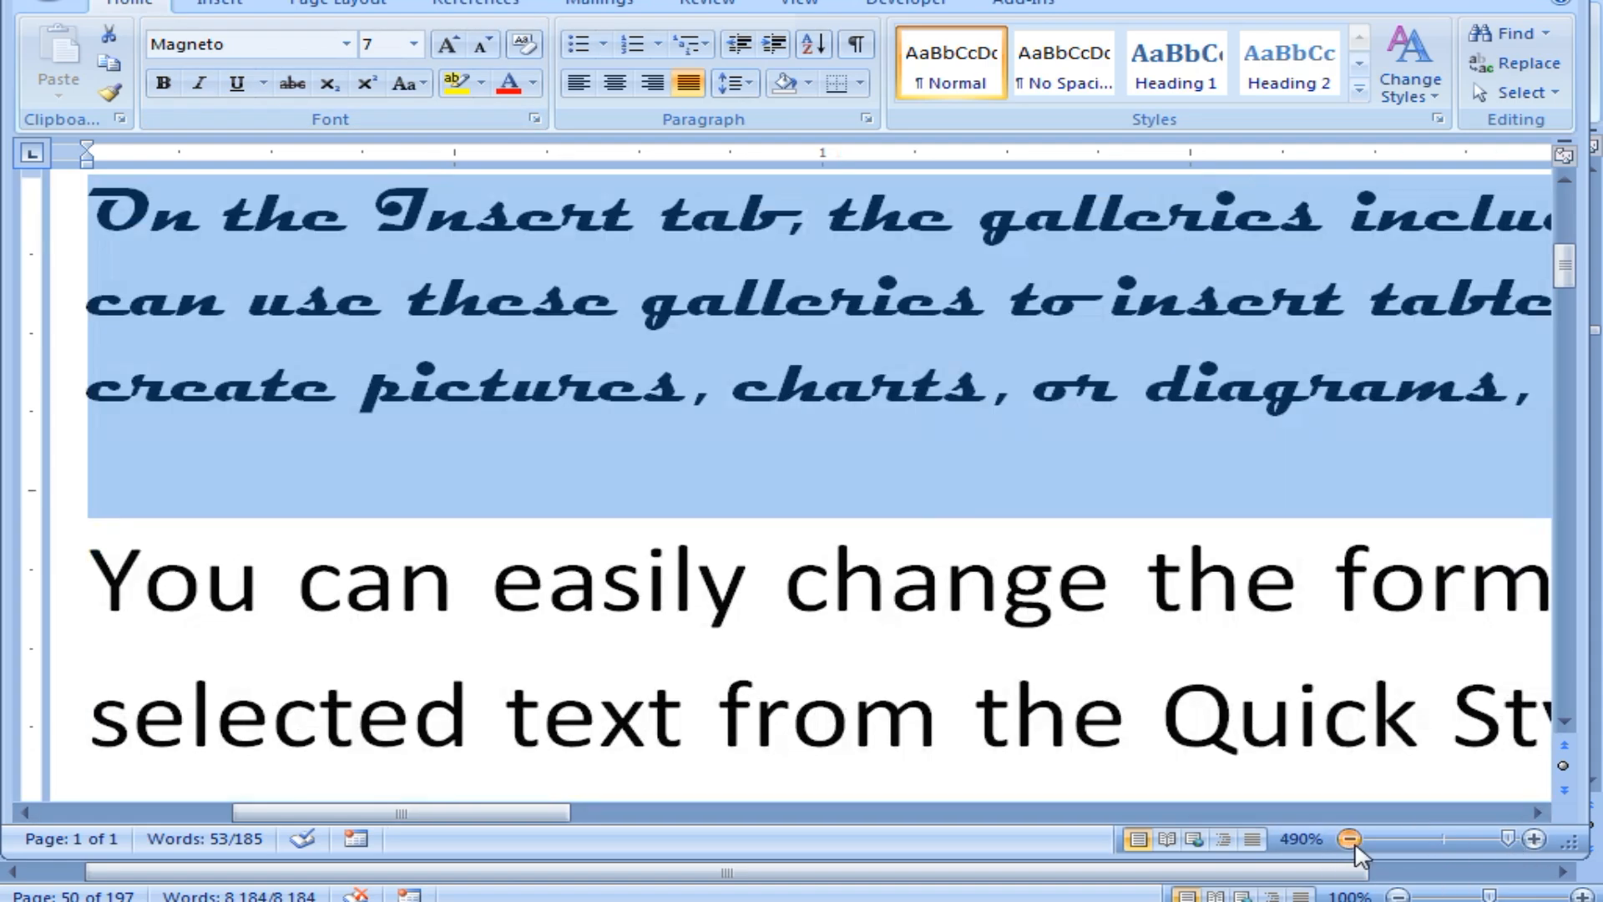
left_click(1350, 839)
left_click(1349, 839)
left_click(1349, 839)
left_click(1350, 839)
left_click(1349, 839)
left_click(1349, 839)
left_click(1350, 839)
left_click(1349, 839)
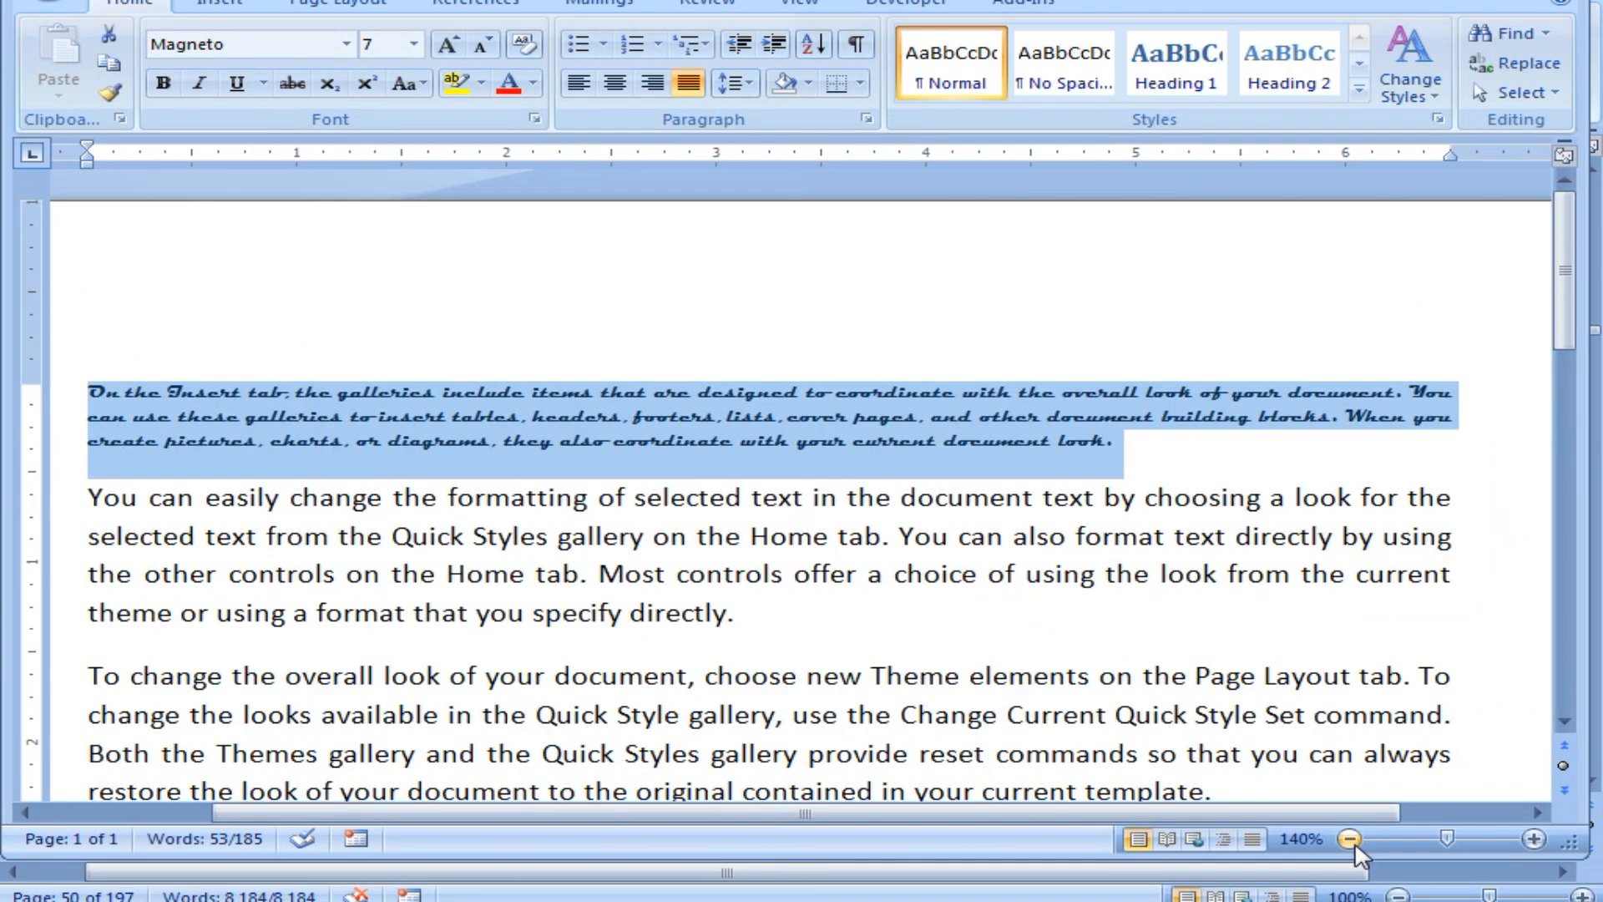
Settle the Magneto paragraph at 9 pt, then bring up keyboard.jpg in Photo Viewer.
left_click(447, 47)
left_click(448, 47)
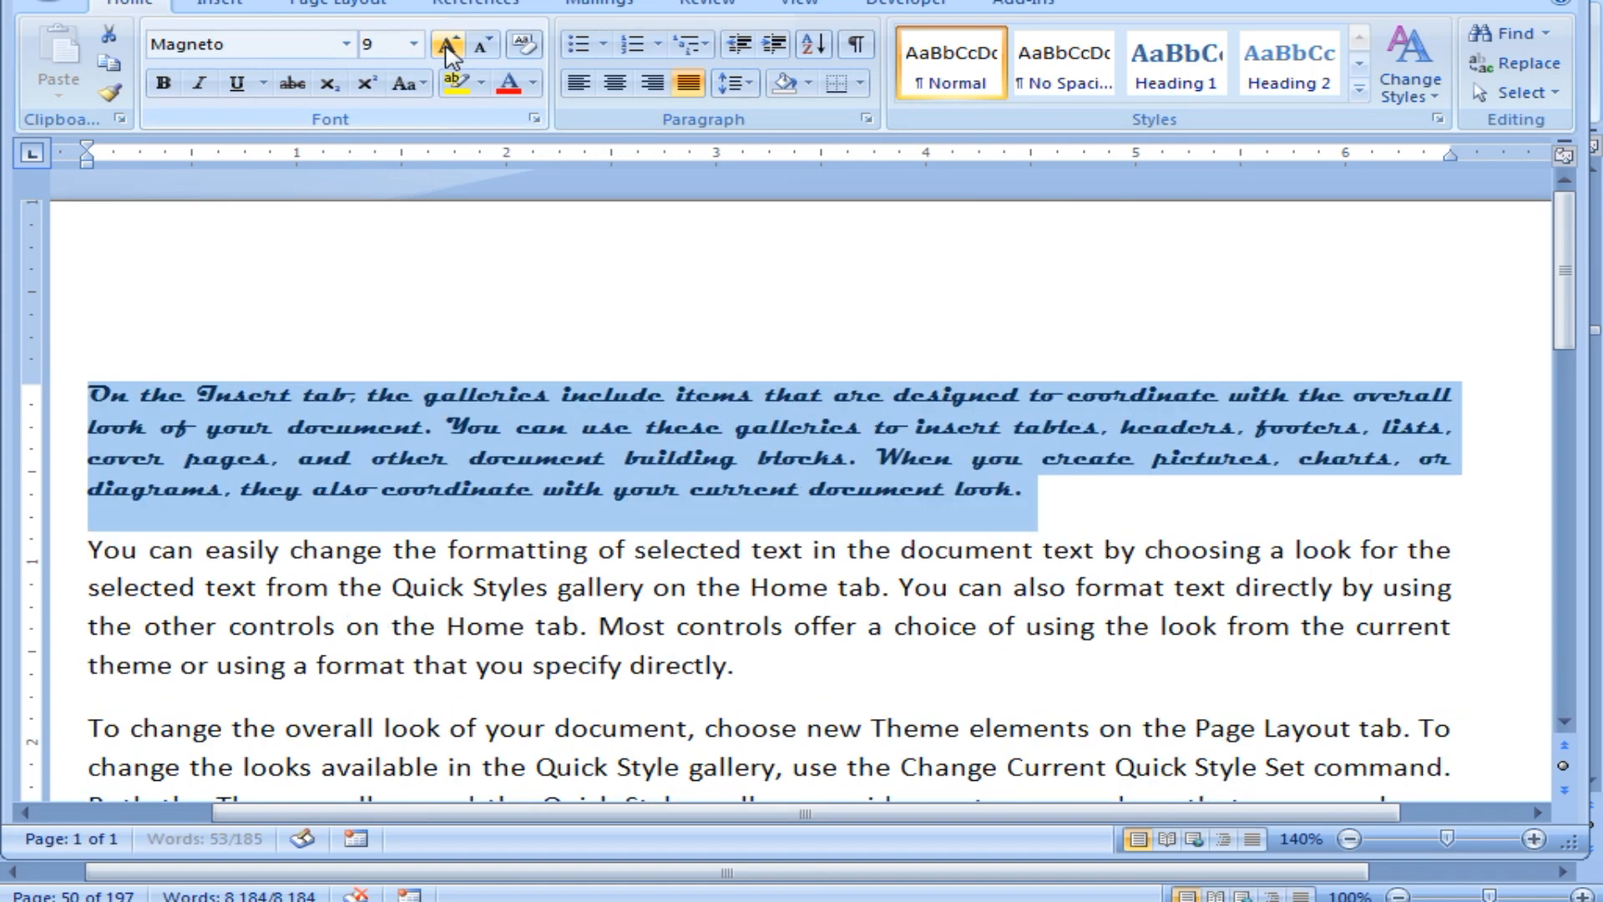
left_click(448, 47)
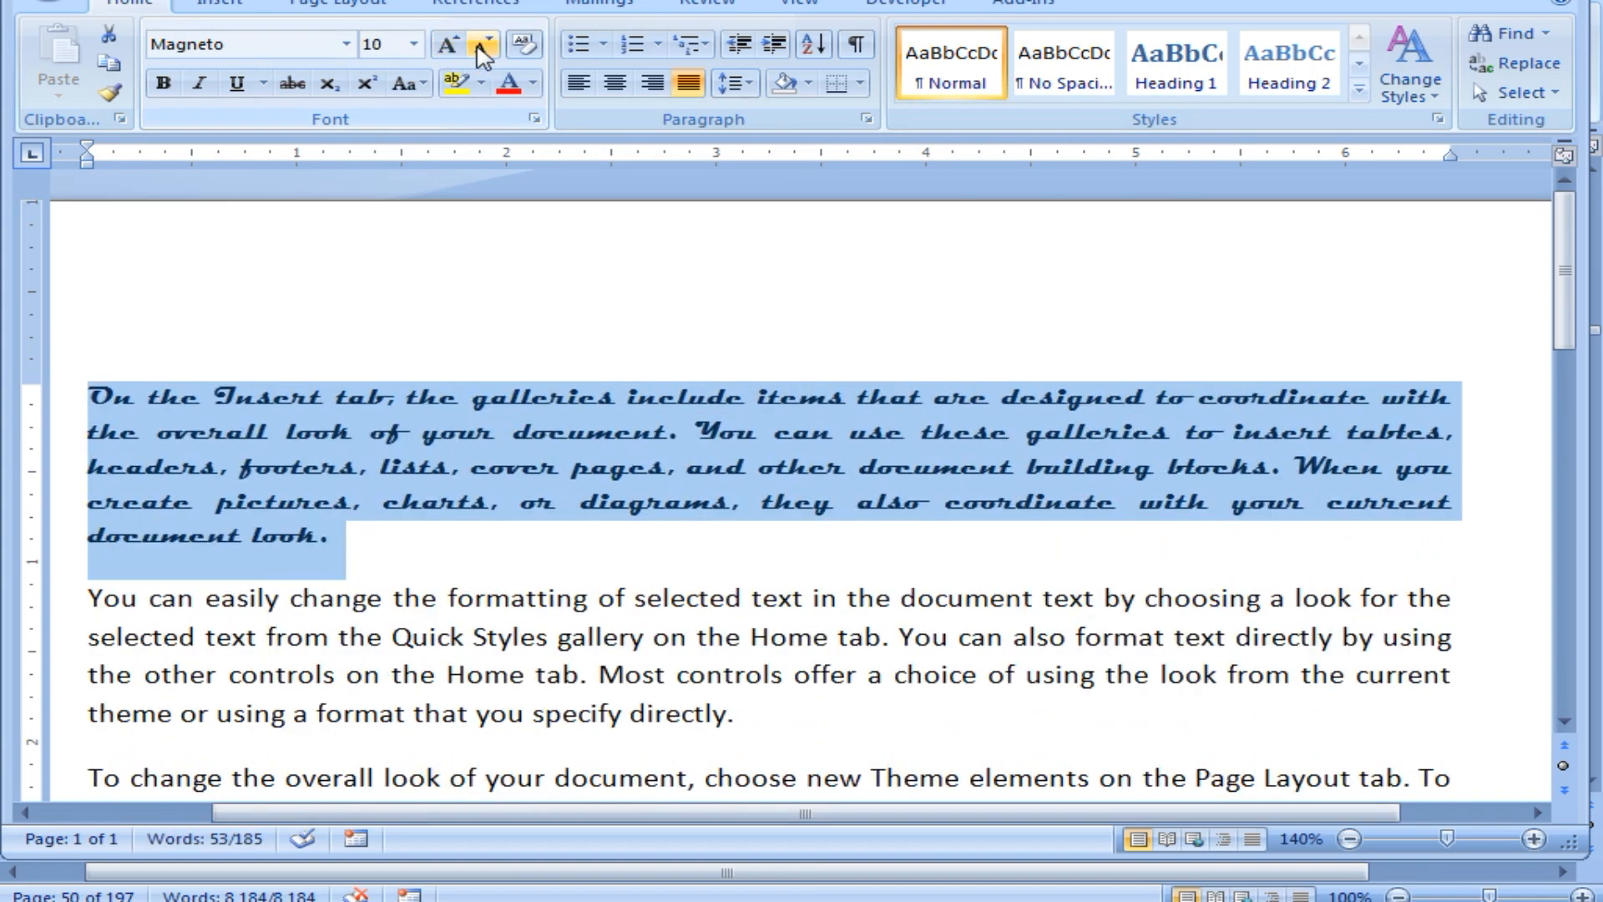
left_click(485, 46)
left_click(484, 46)
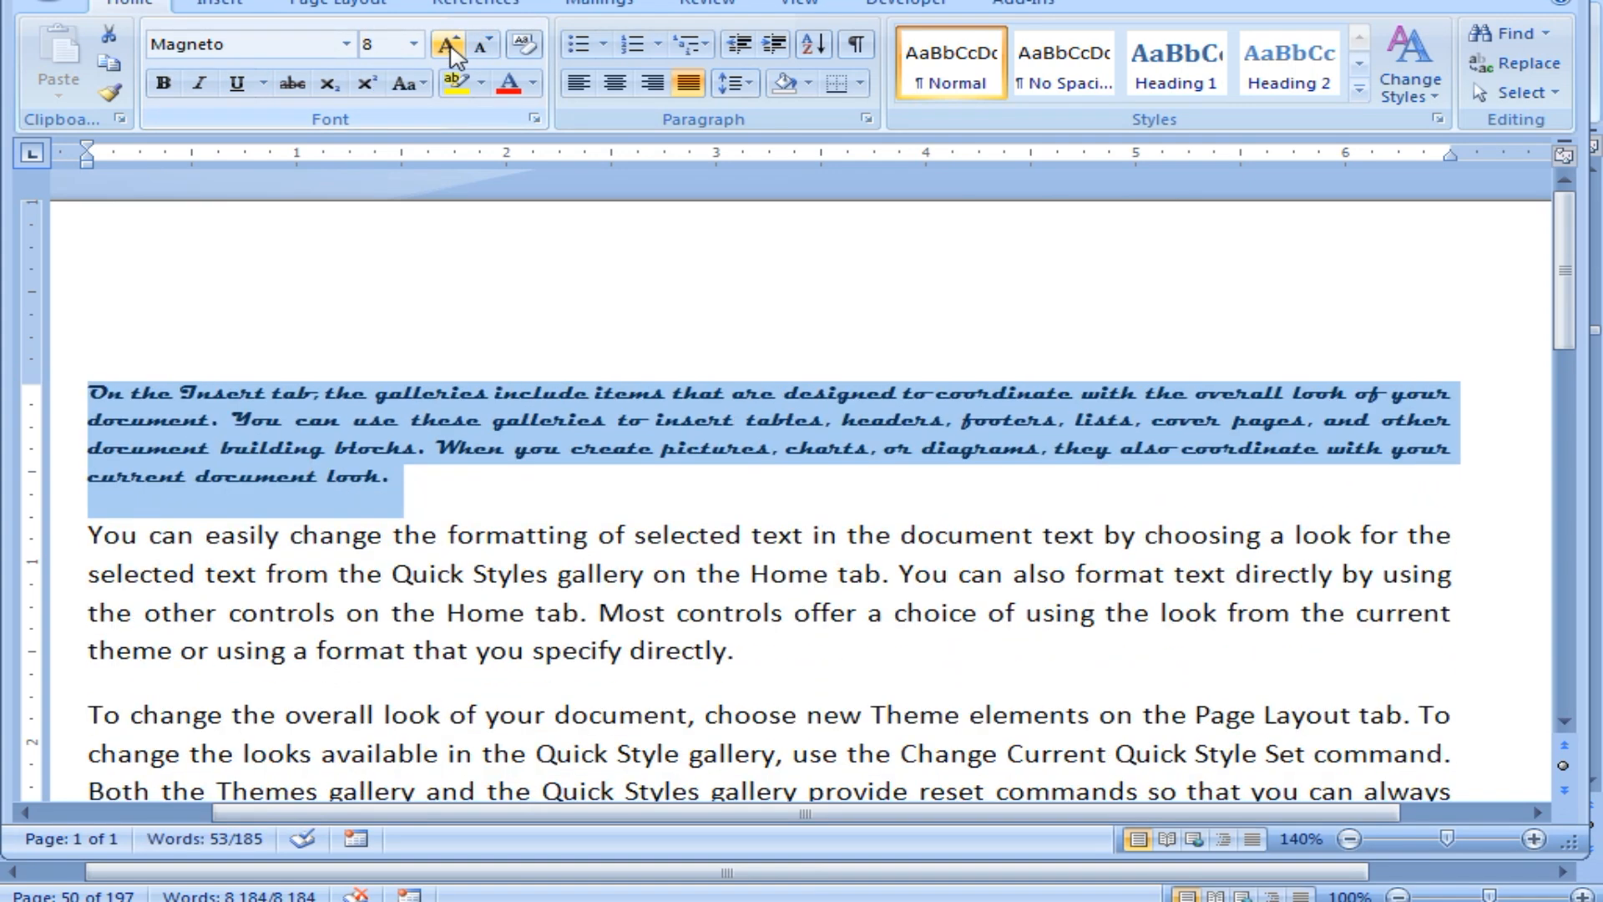
left_click(450, 46)
left_click(450, 47)
left_click(450, 47)
left_click(449, 47)
left_click(449, 47)
left_click(449, 47)
left_click(450, 46)
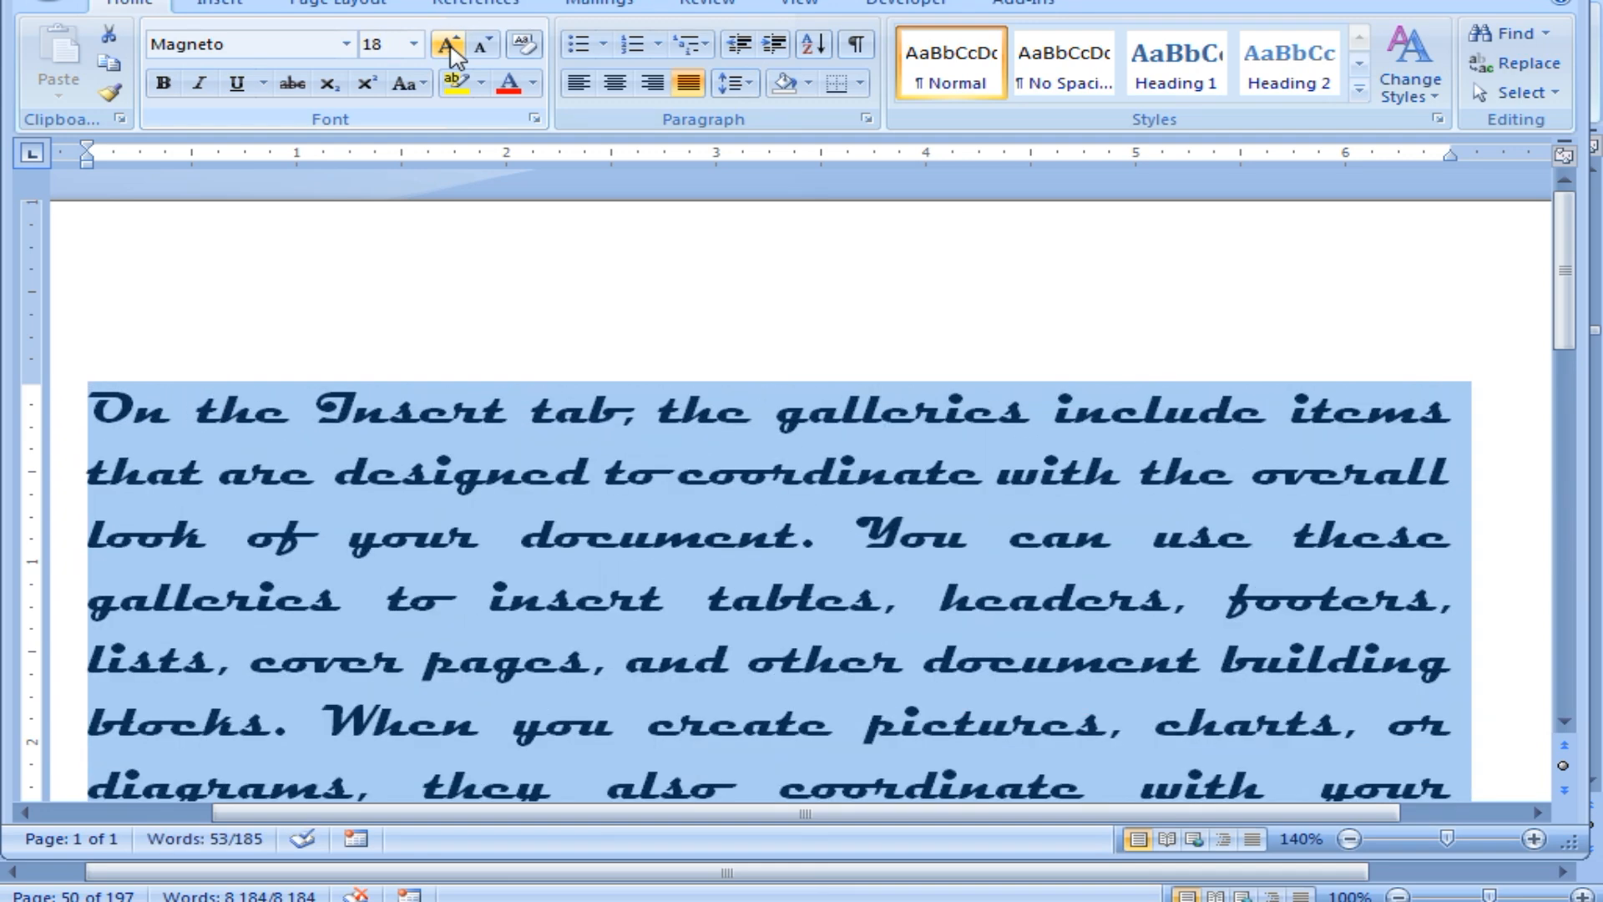
left_click(484, 47)
left_click(484, 47)
left_click(484, 46)
left_click(485, 47)
left_click(484, 47)
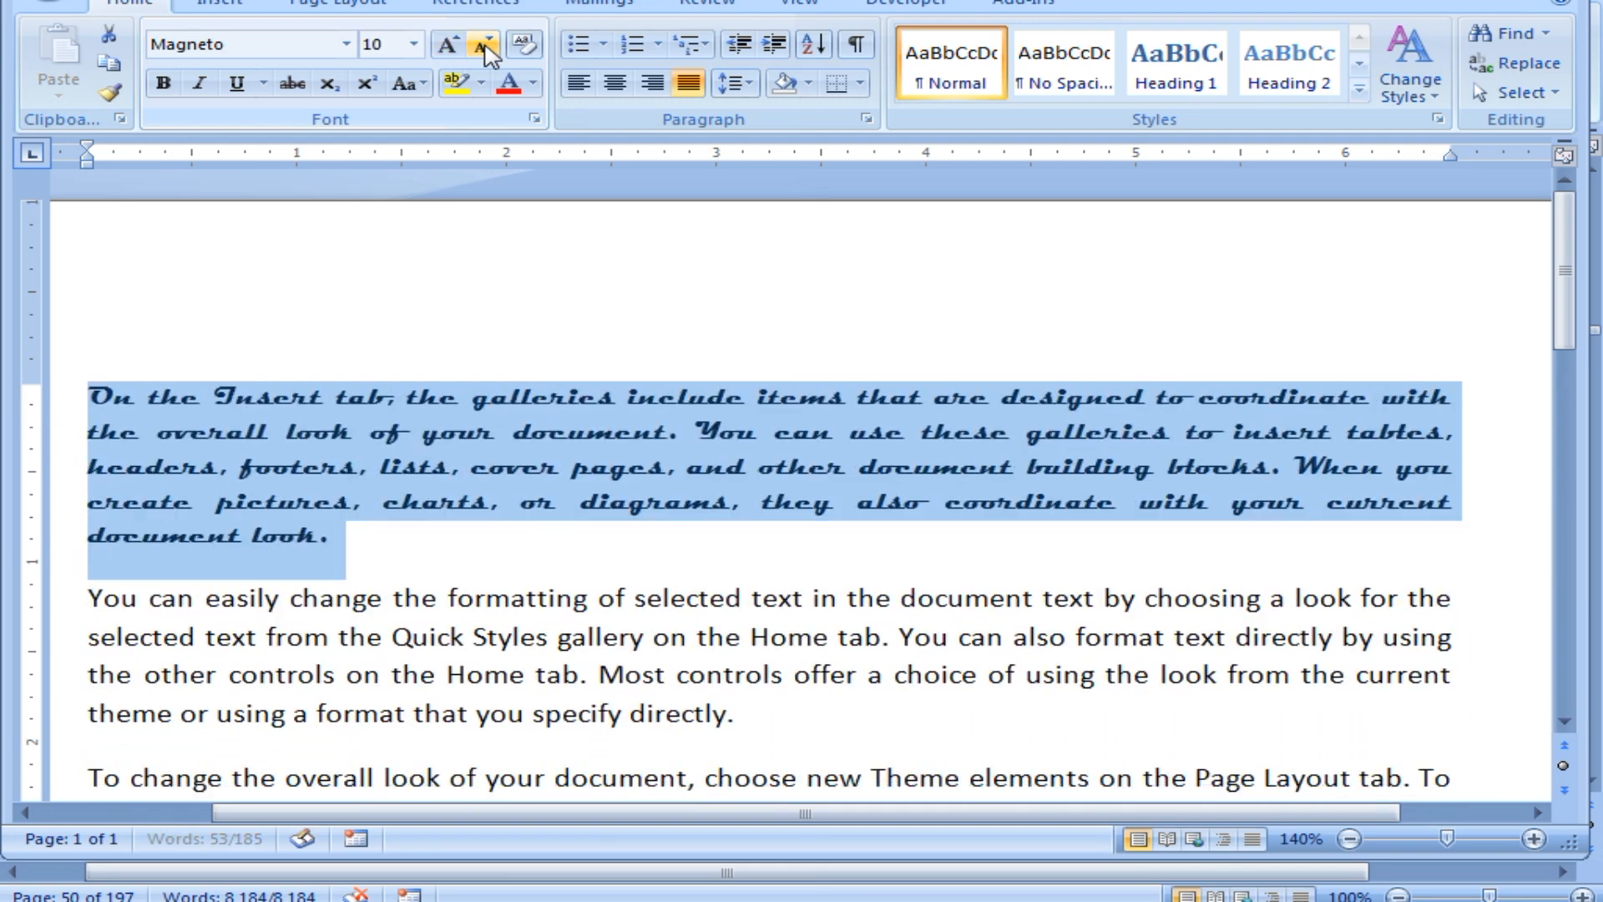
left_click(484, 47)
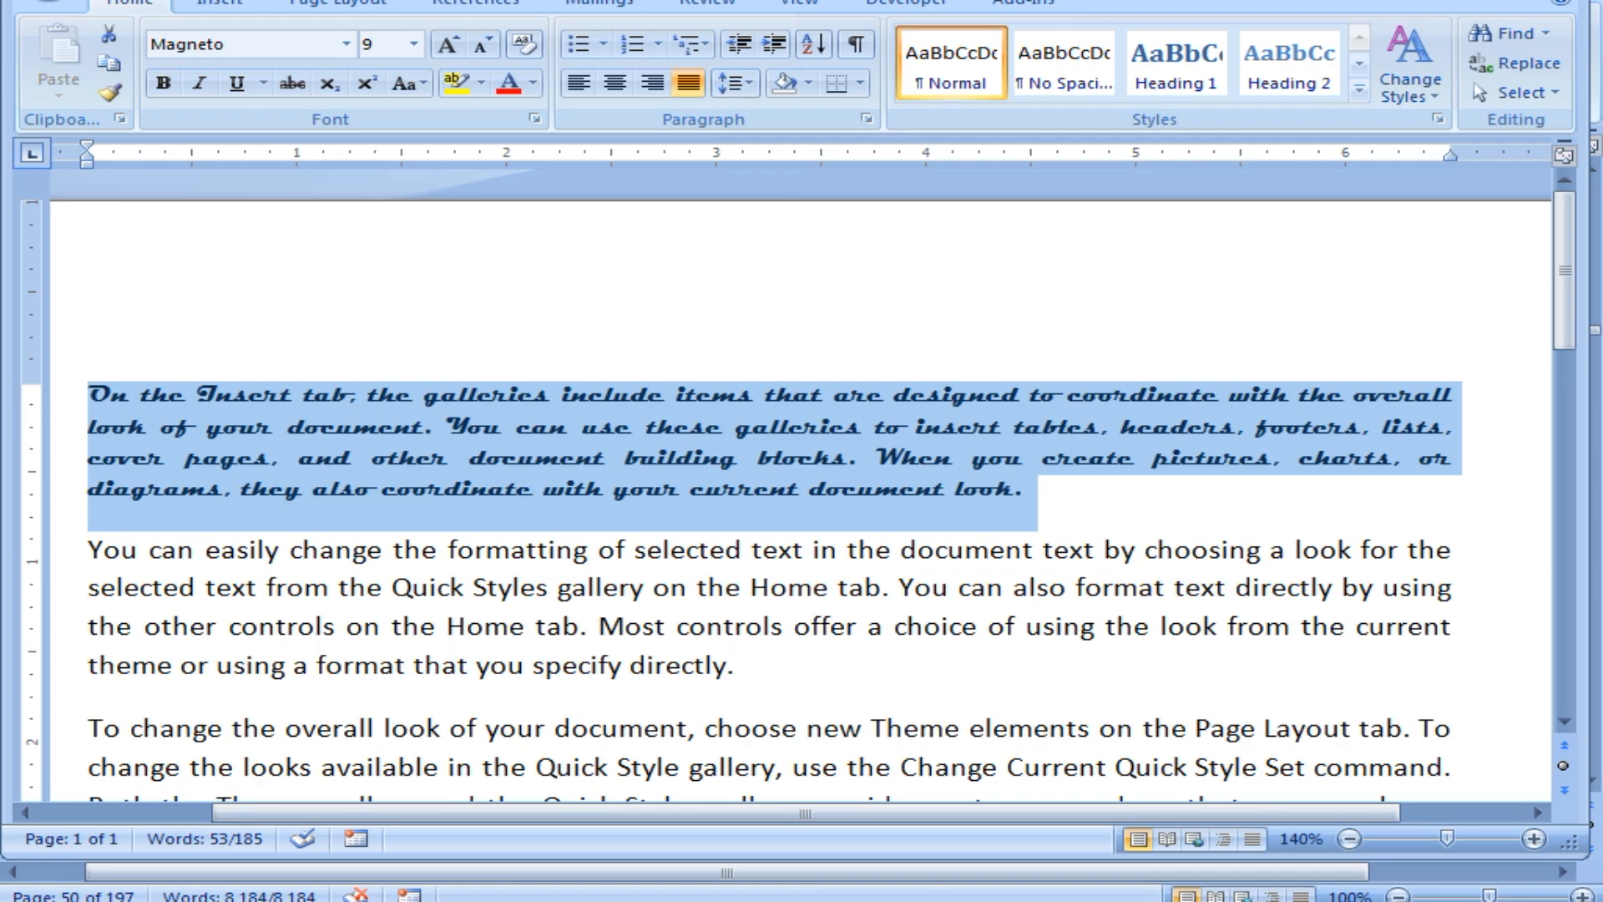
left_click(1253, 894)
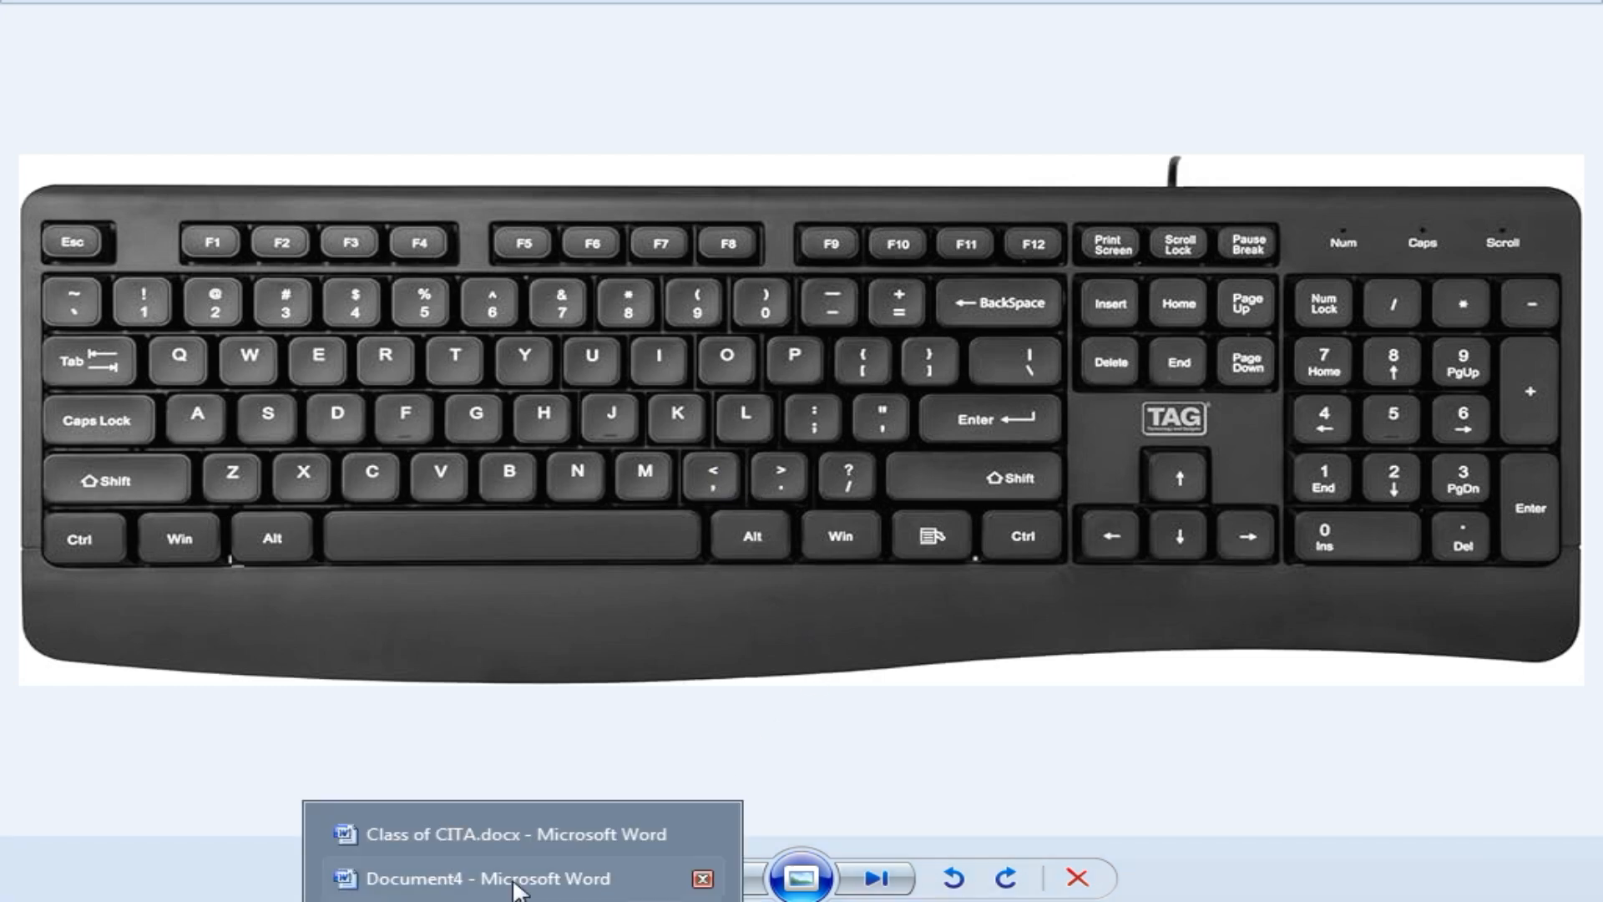
Return to the 'Document4 - Microsoft Word' window from the taskbar.
left_click(504, 875)
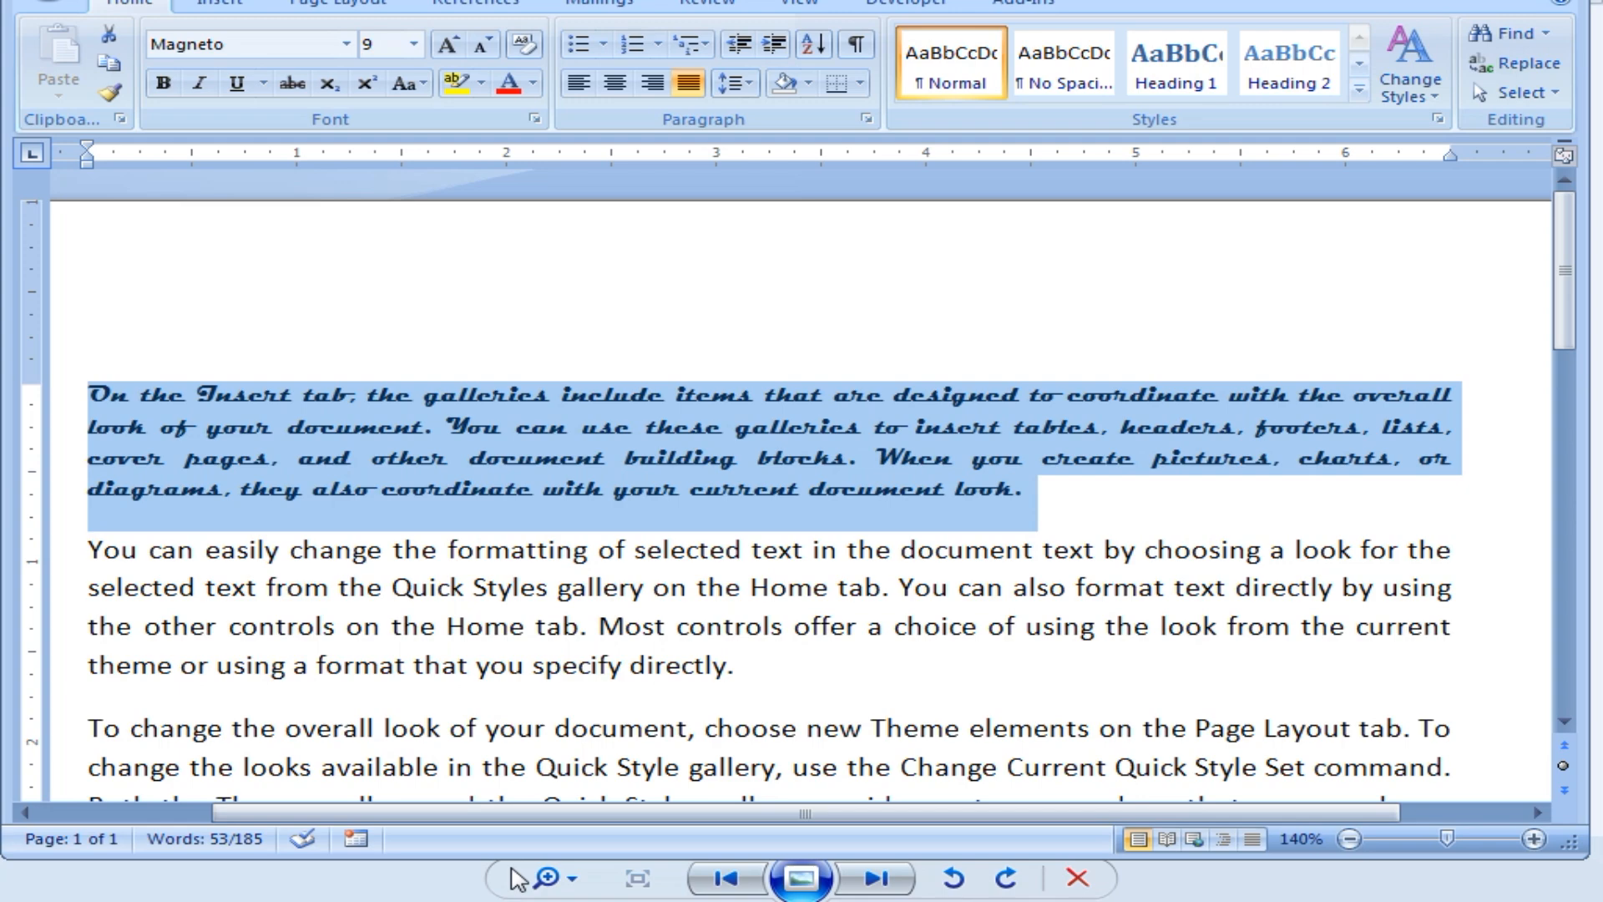
Grow the Magneto paragraph to 36 pt with Ctrl+Shift+>, then shrink it to 11 pt with Ctrl+Shift+<.
key("ctrl+shift+period")
key("ctrl+shift+period")
key("ctrl+shift+period")
key("ctrl+shift+period")
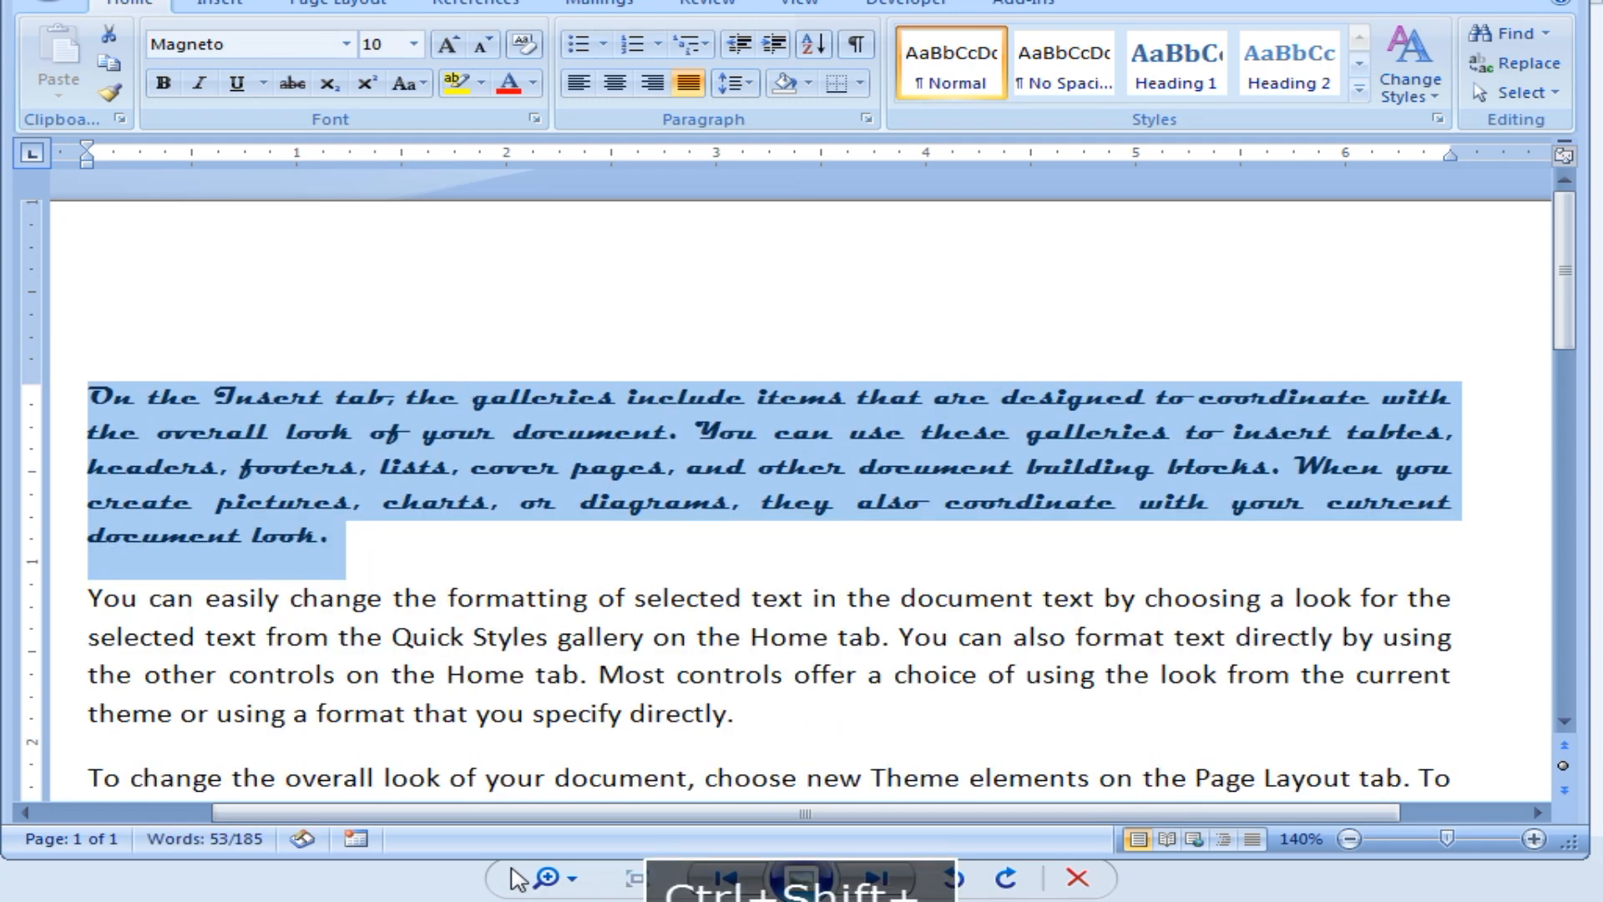
key("ctrl+shift+period")
key("ctrl+shift+period")
key("ctrl+shift+period")
key("ctrl+shift+period")
key("ctrl+shift+period")
key("ctrl+shift+period")
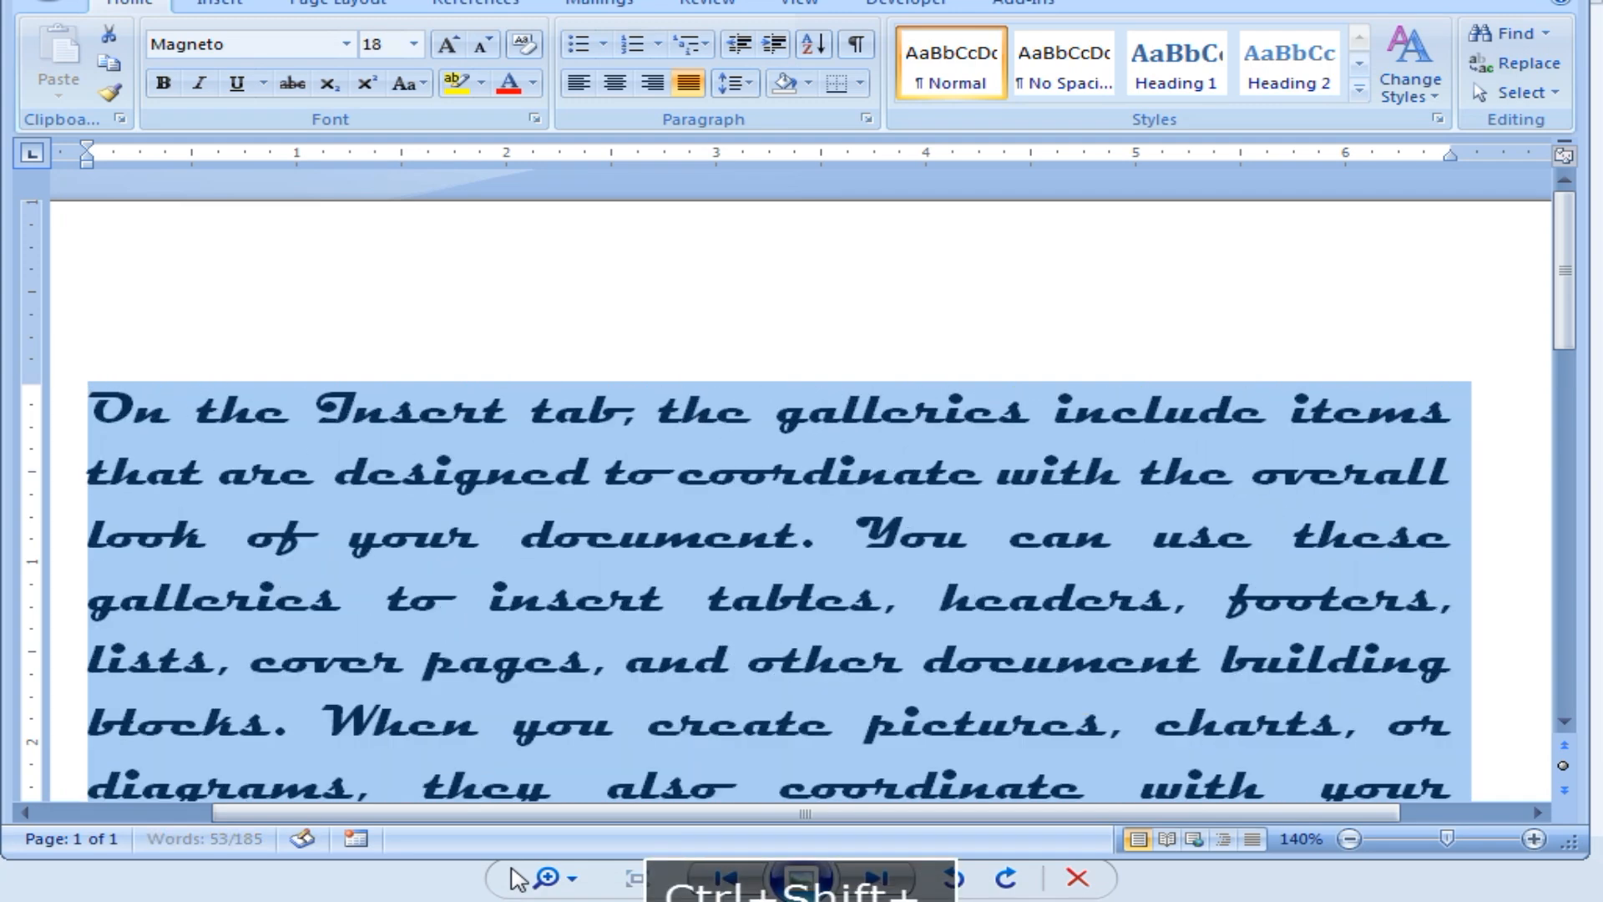
key("ctrl+shift+period")
key("ctrl+shift+period")
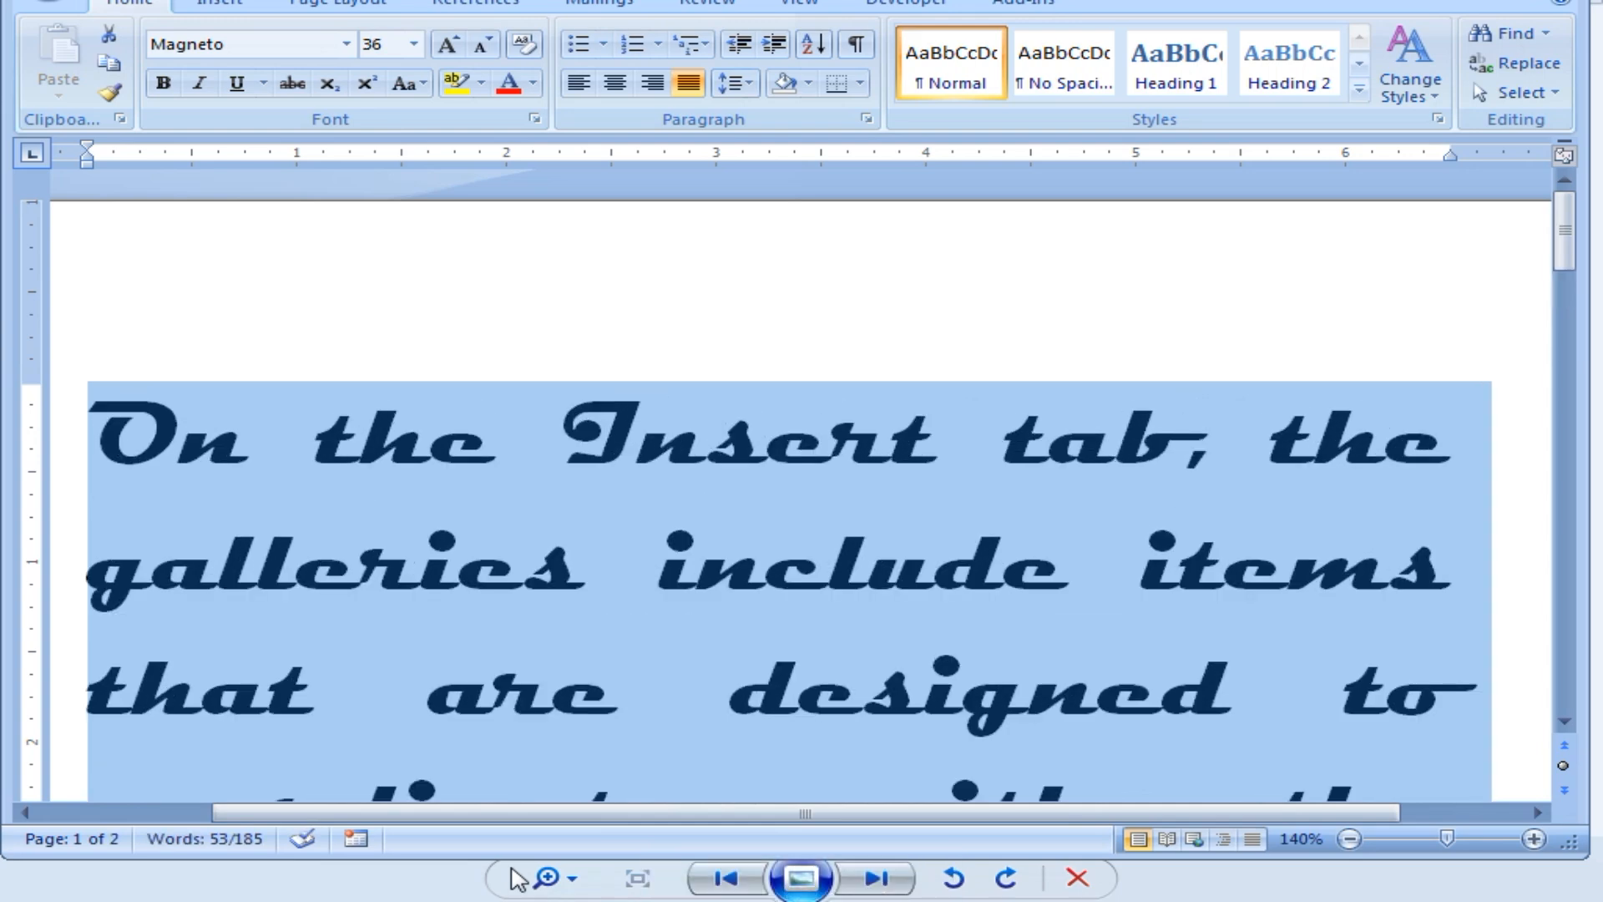
key("ctrl+shift+comma")
key("ctrl+shift+comma")
key("ctrl+shift+comma")
key("ctrl+shift+comma")
key("ctrl+shift+comma")
key("ctrl+shift+comma")
key("ctrl+shift+comma")
key("ctrl+shift+comma")
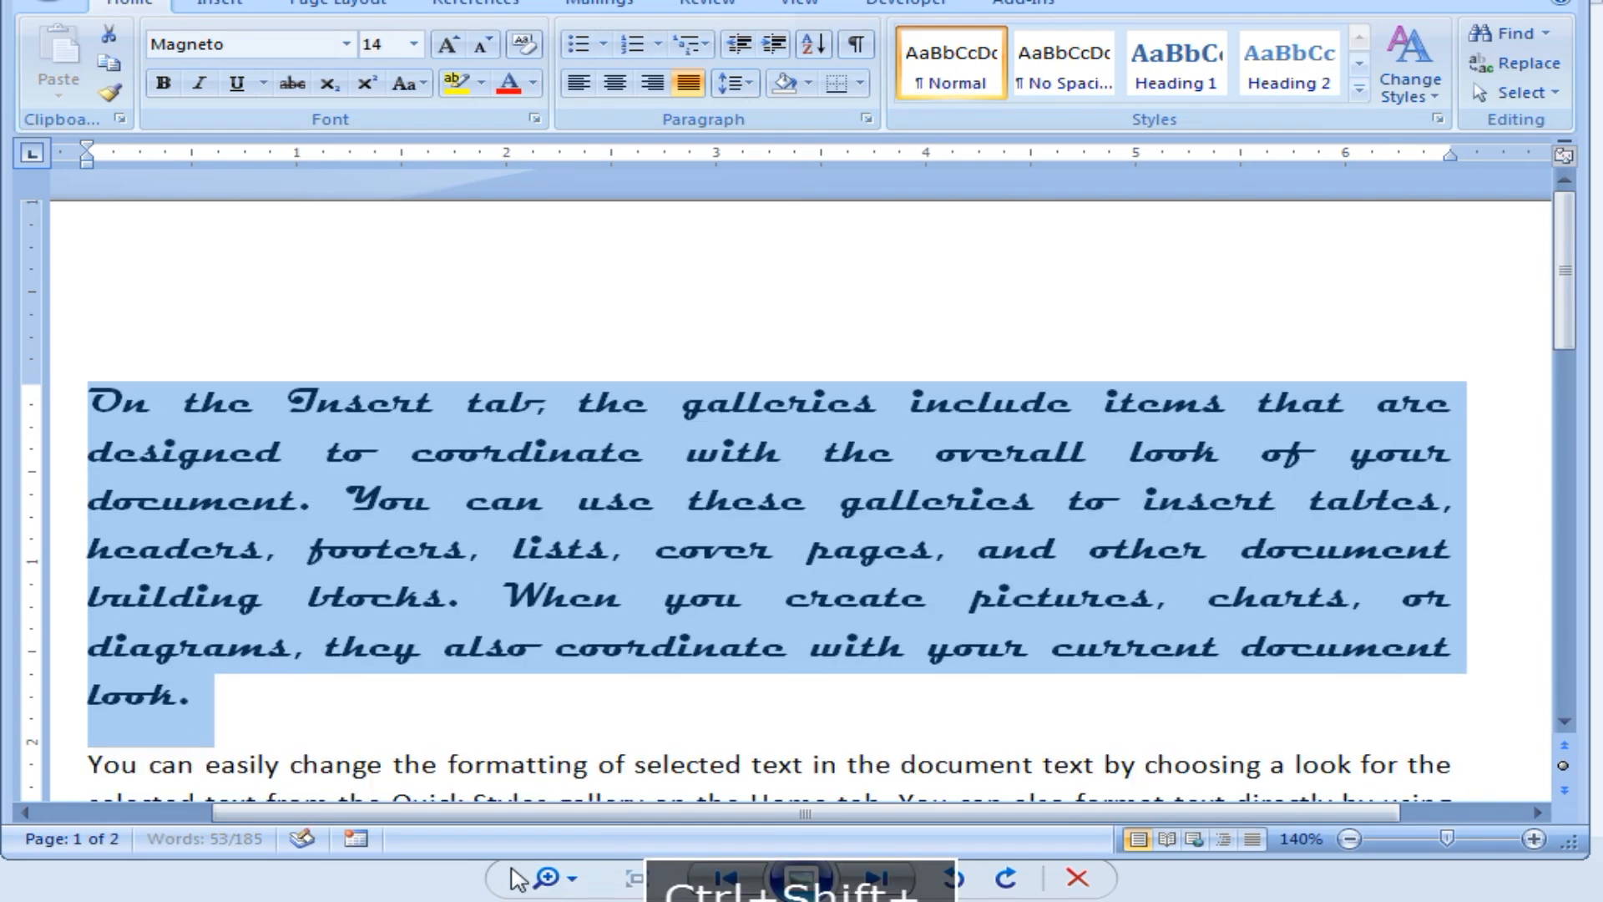
key("ctrl+shift+comma")
key("ctrl+shift+comma")
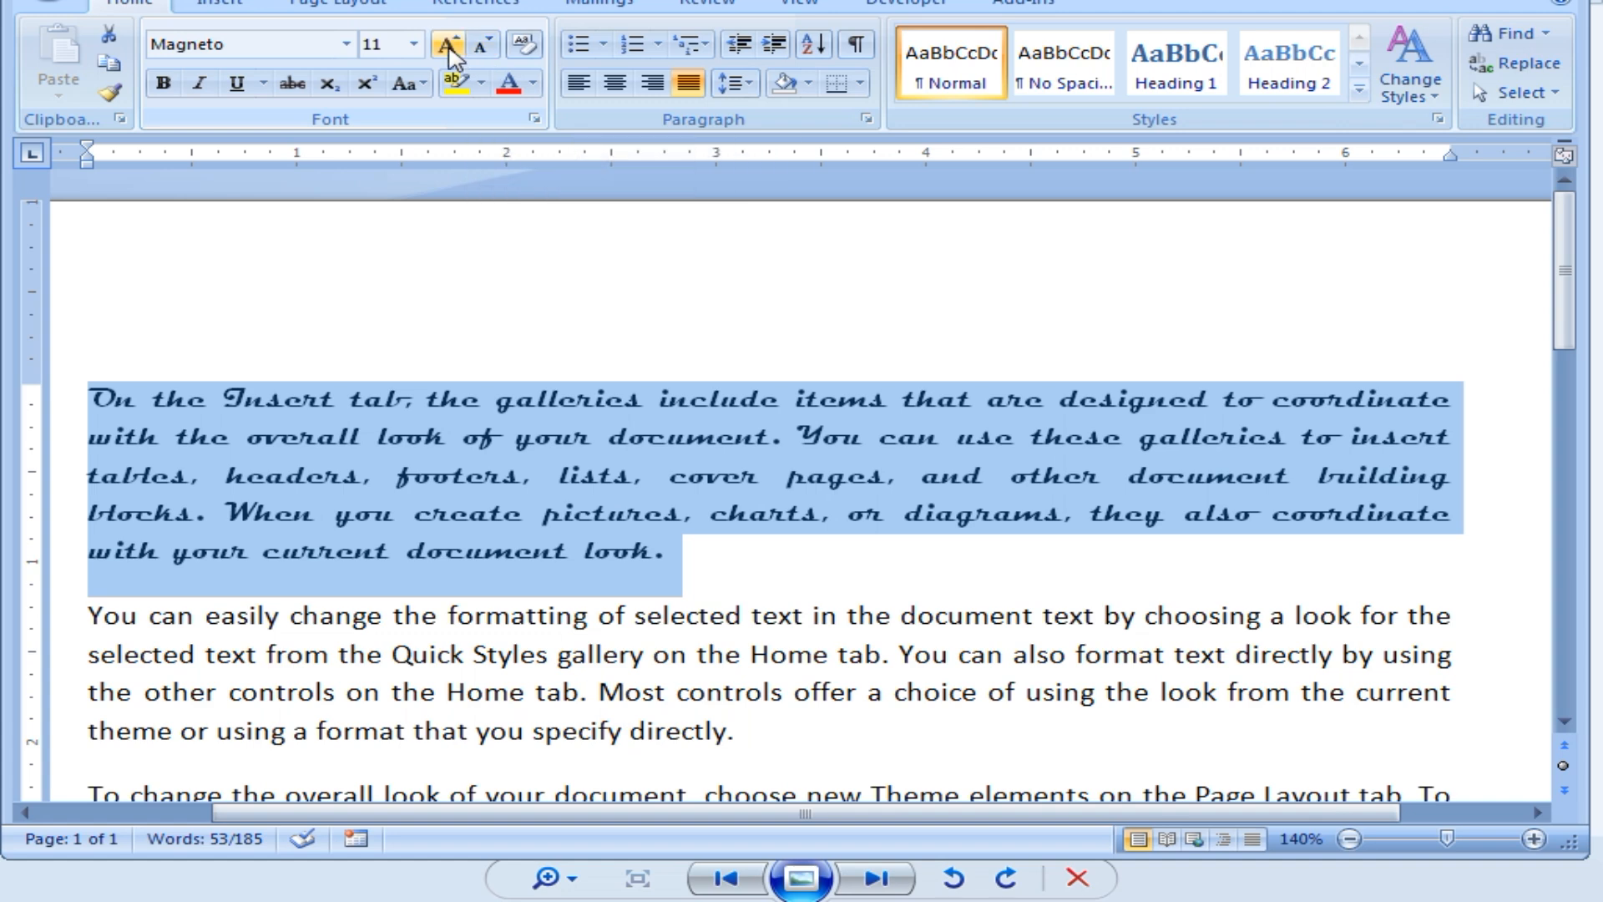
Set the Magneto paragraph to 100 pt and zoom out to 10% to see all 13 pages.
left_click(393, 50)
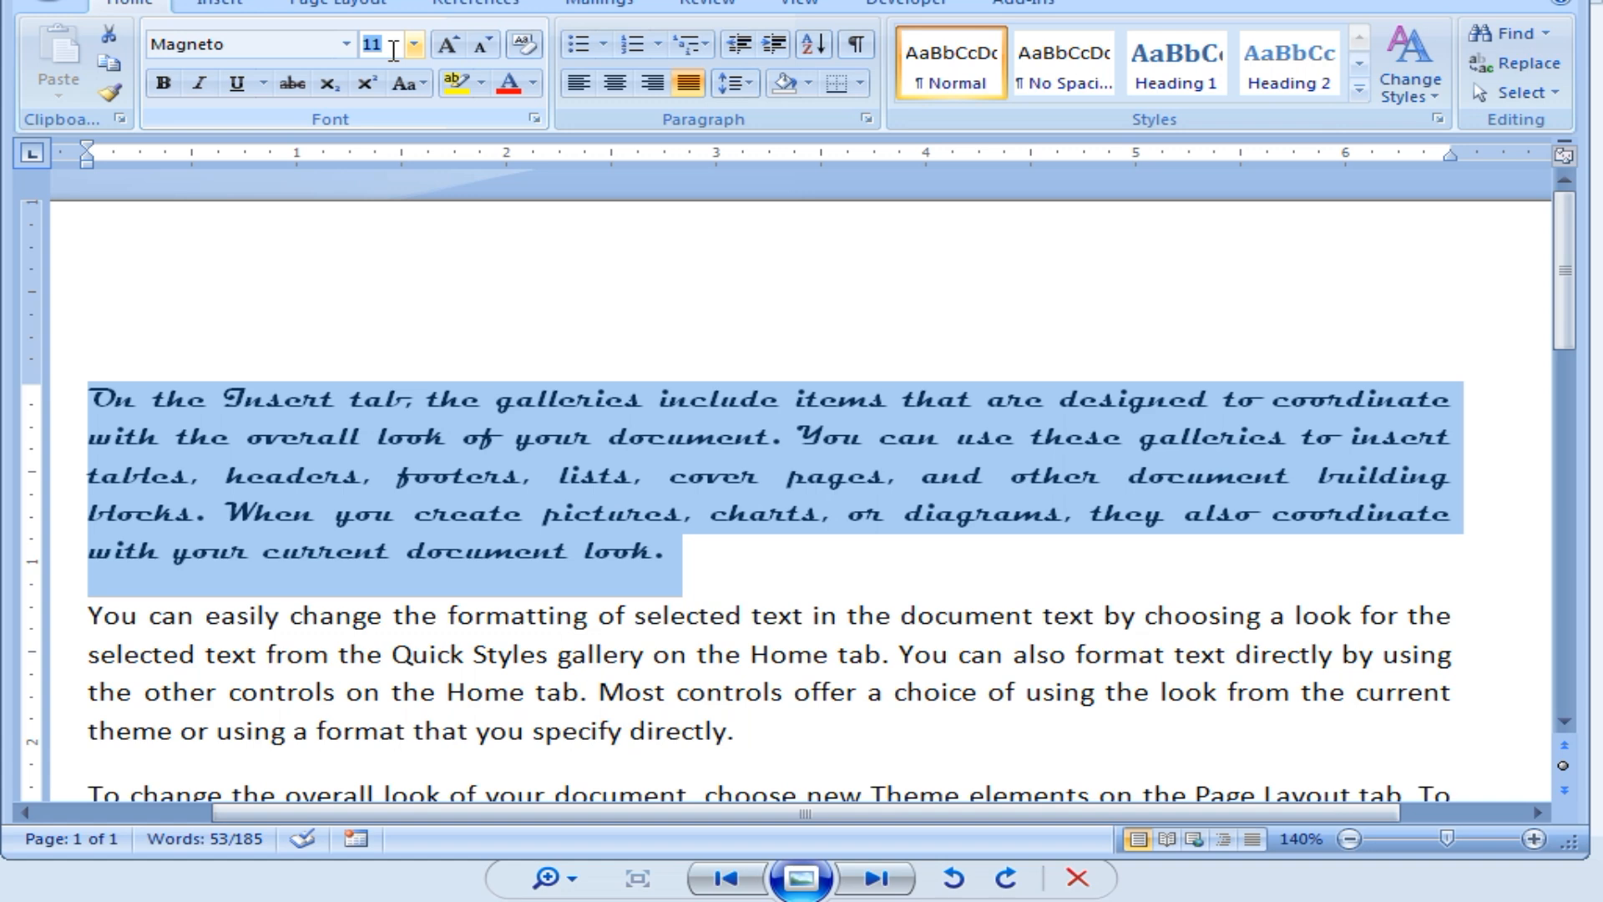
type("100")
key("Return")
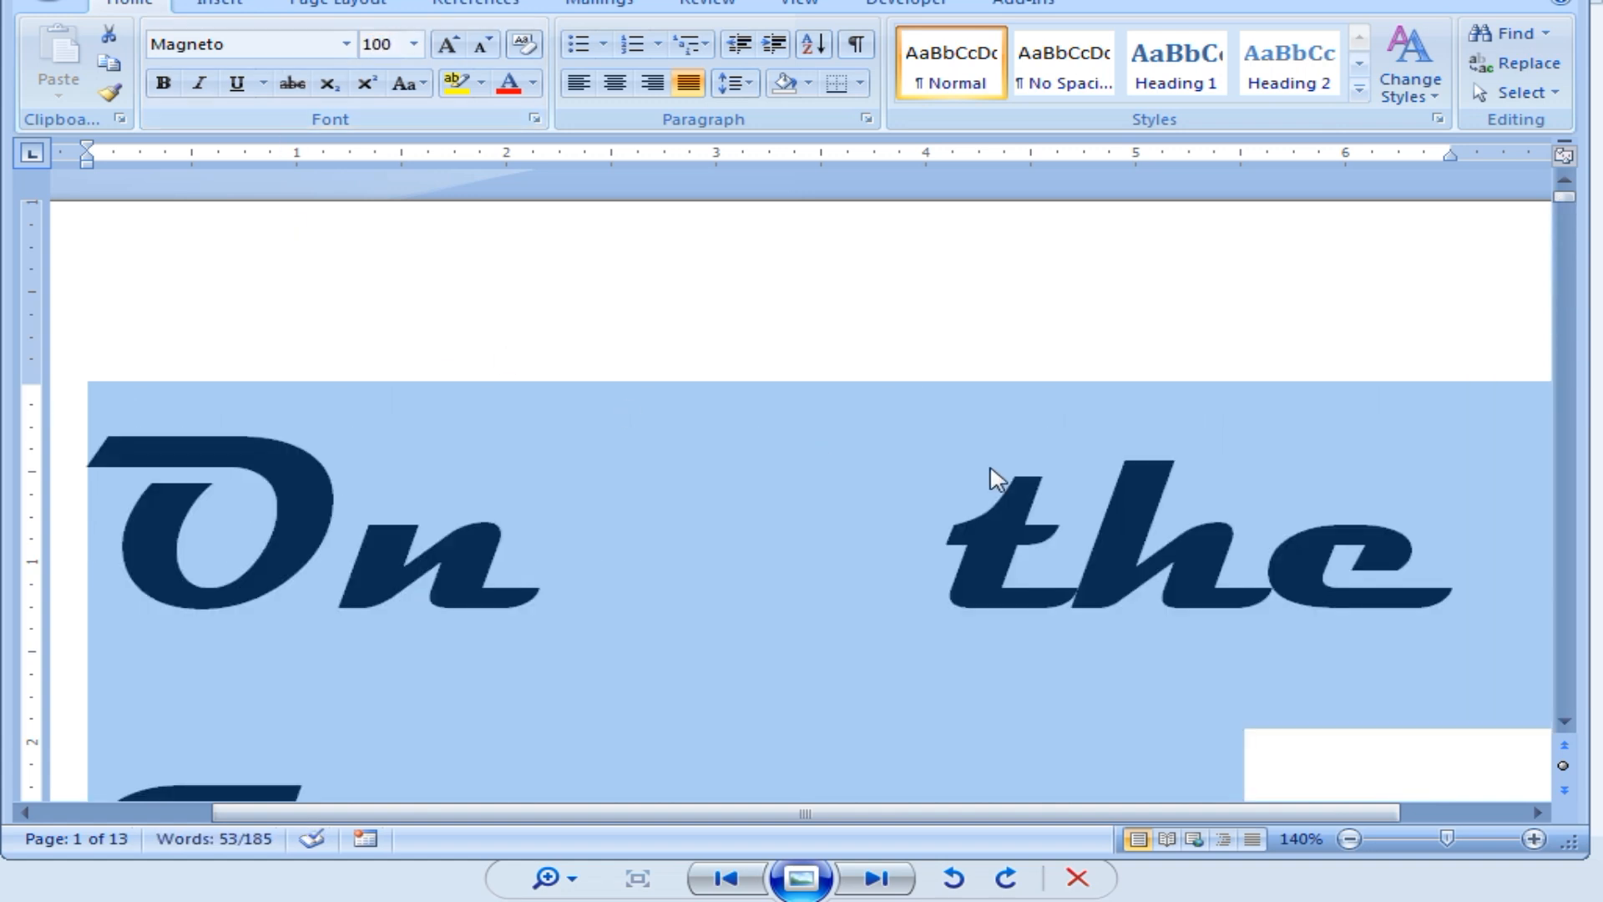
scroll(981, 476, "down", 7, "ctrl")
scroll(946, 475, "down", 5, "ctrl")
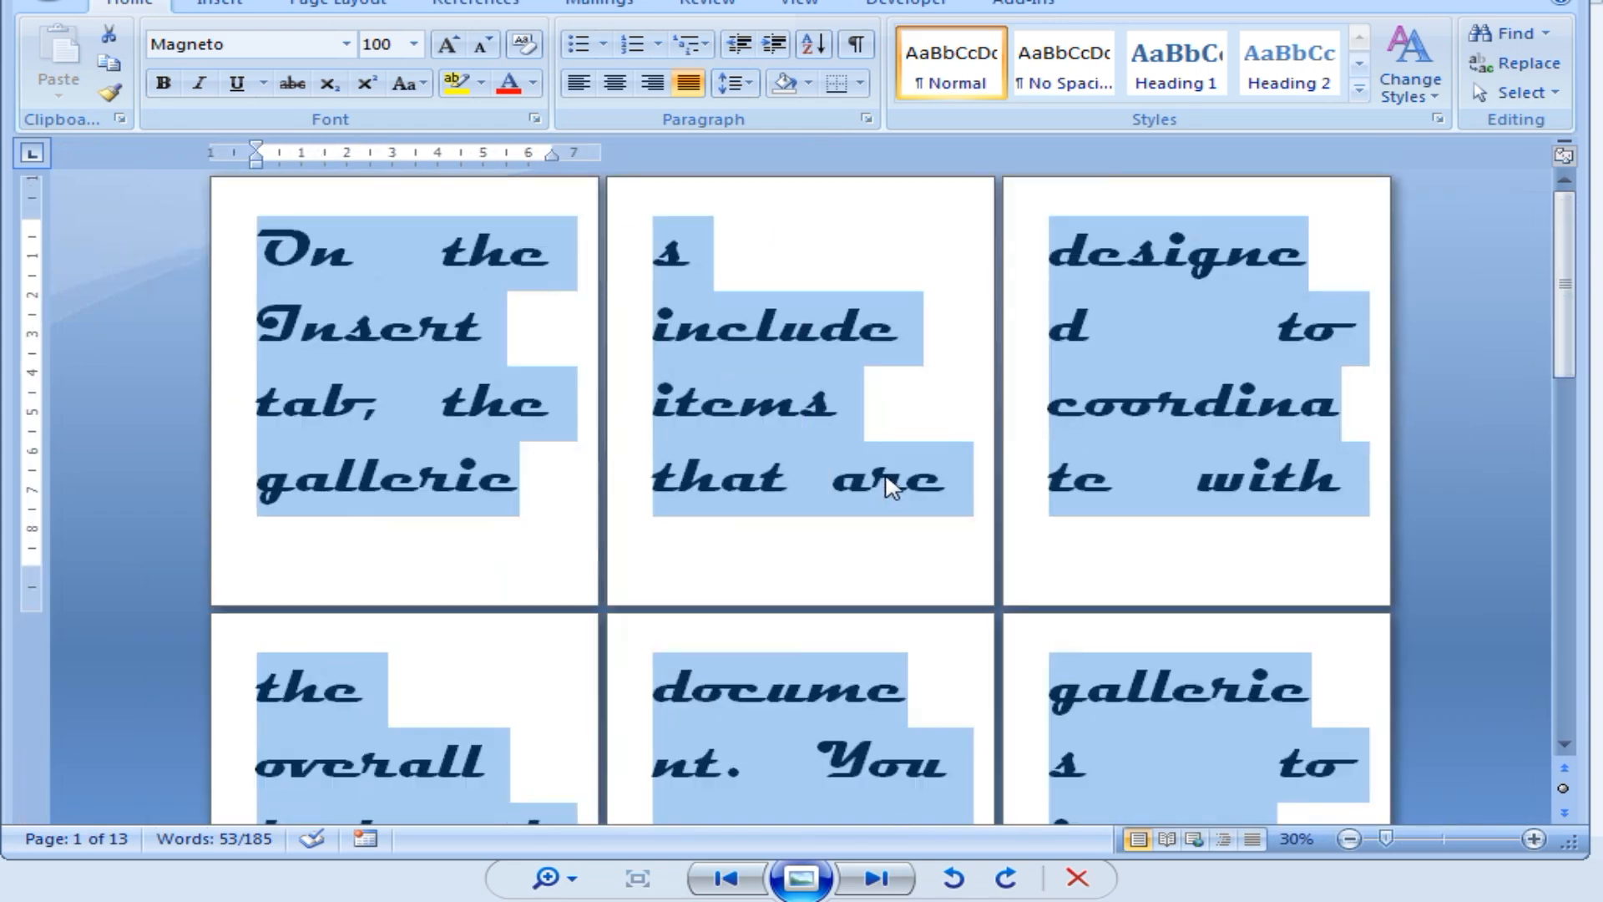
scroll(862, 489, "down", 2, "ctrl")
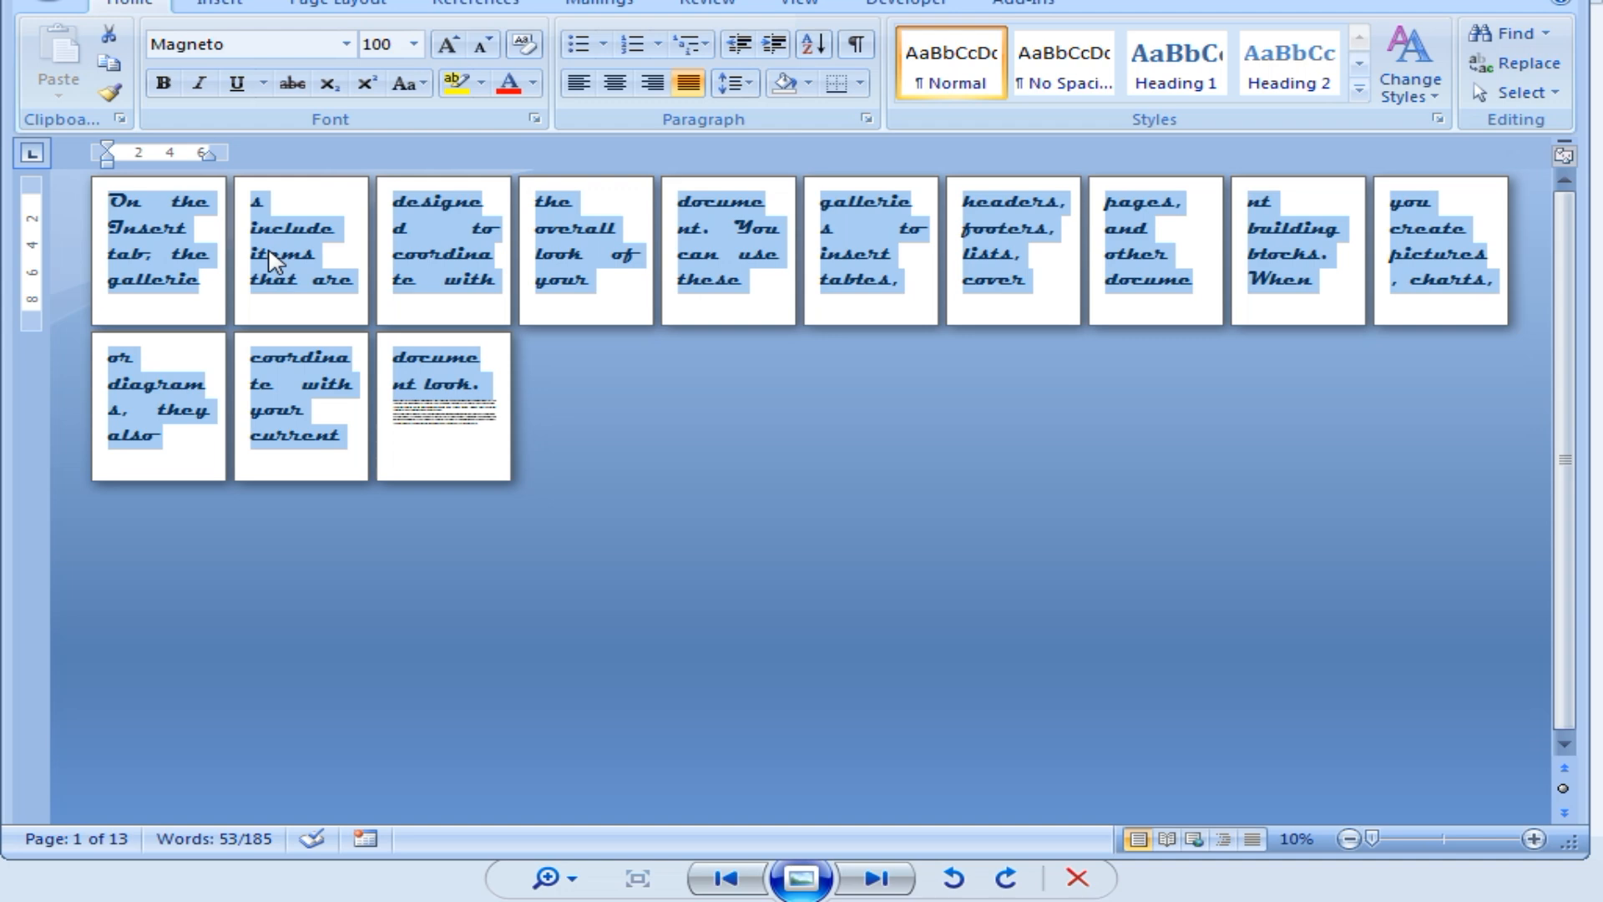
Set the Magneto paragraph to 1638 pt after Word rejects 1700 as out of range.
left_click(386, 45)
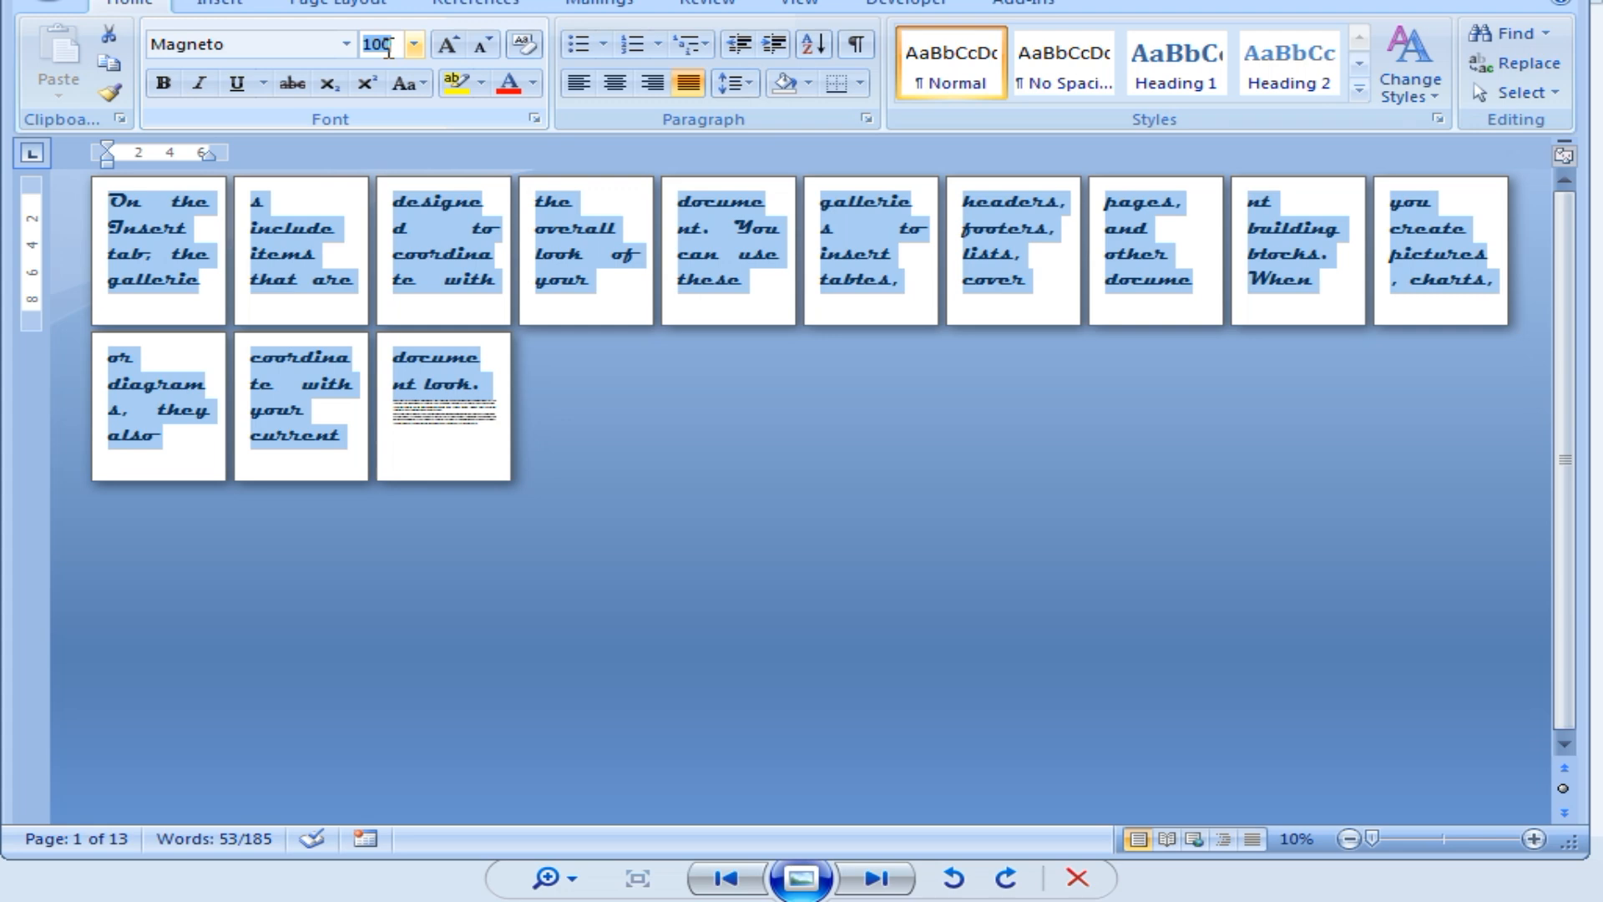
type("1700")
key("Return")
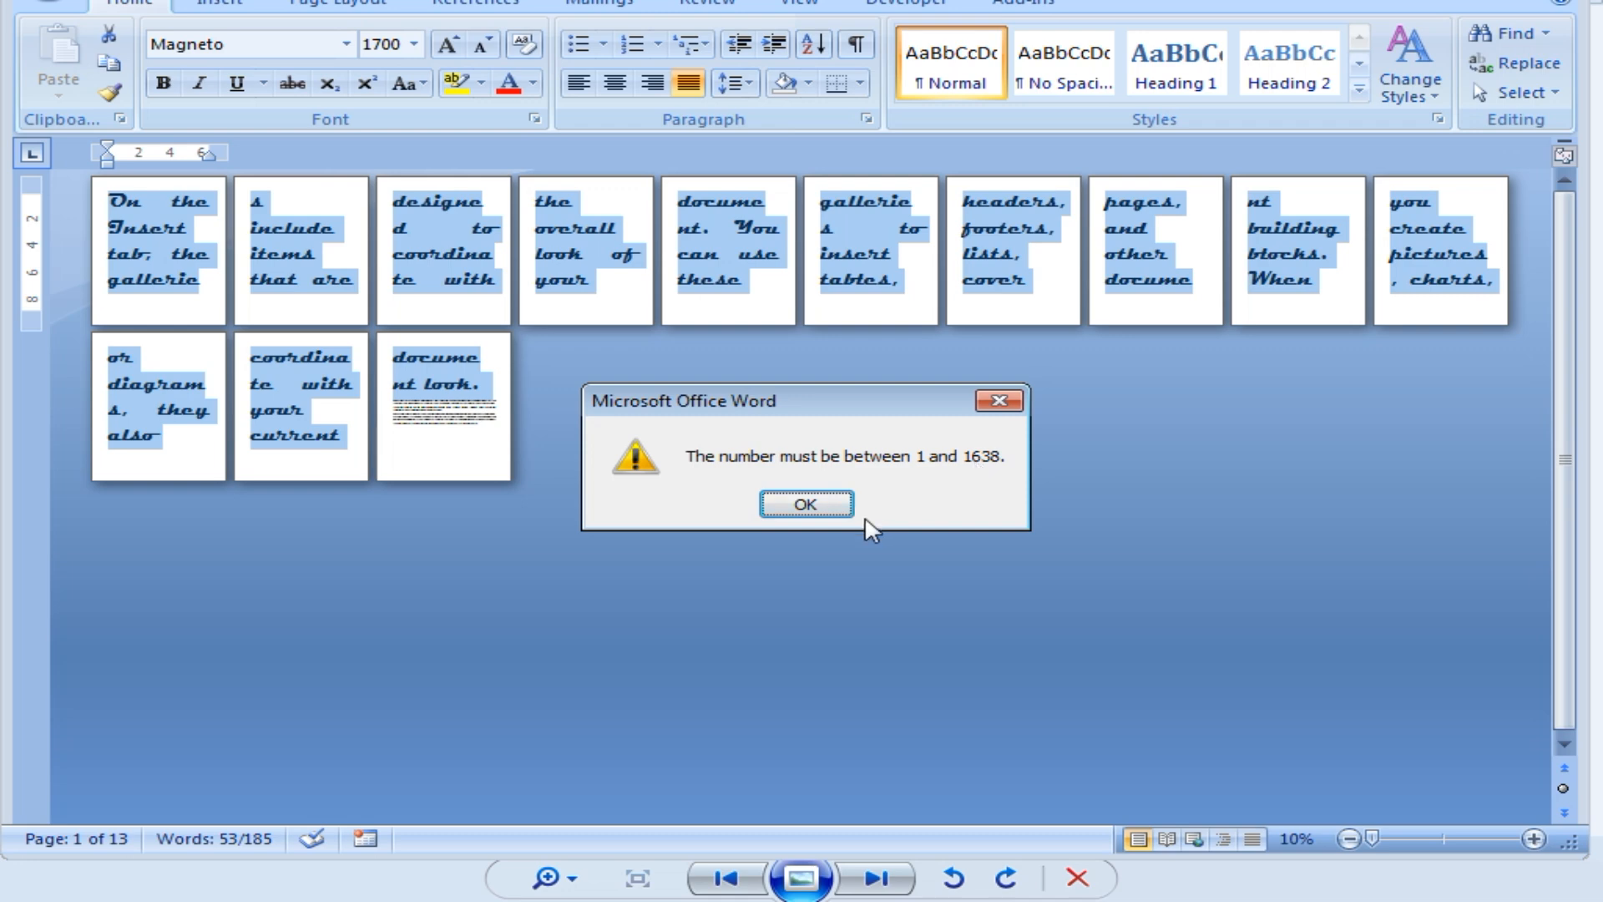
left_click(805, 504)
left_click(395, 42)
type("1638")
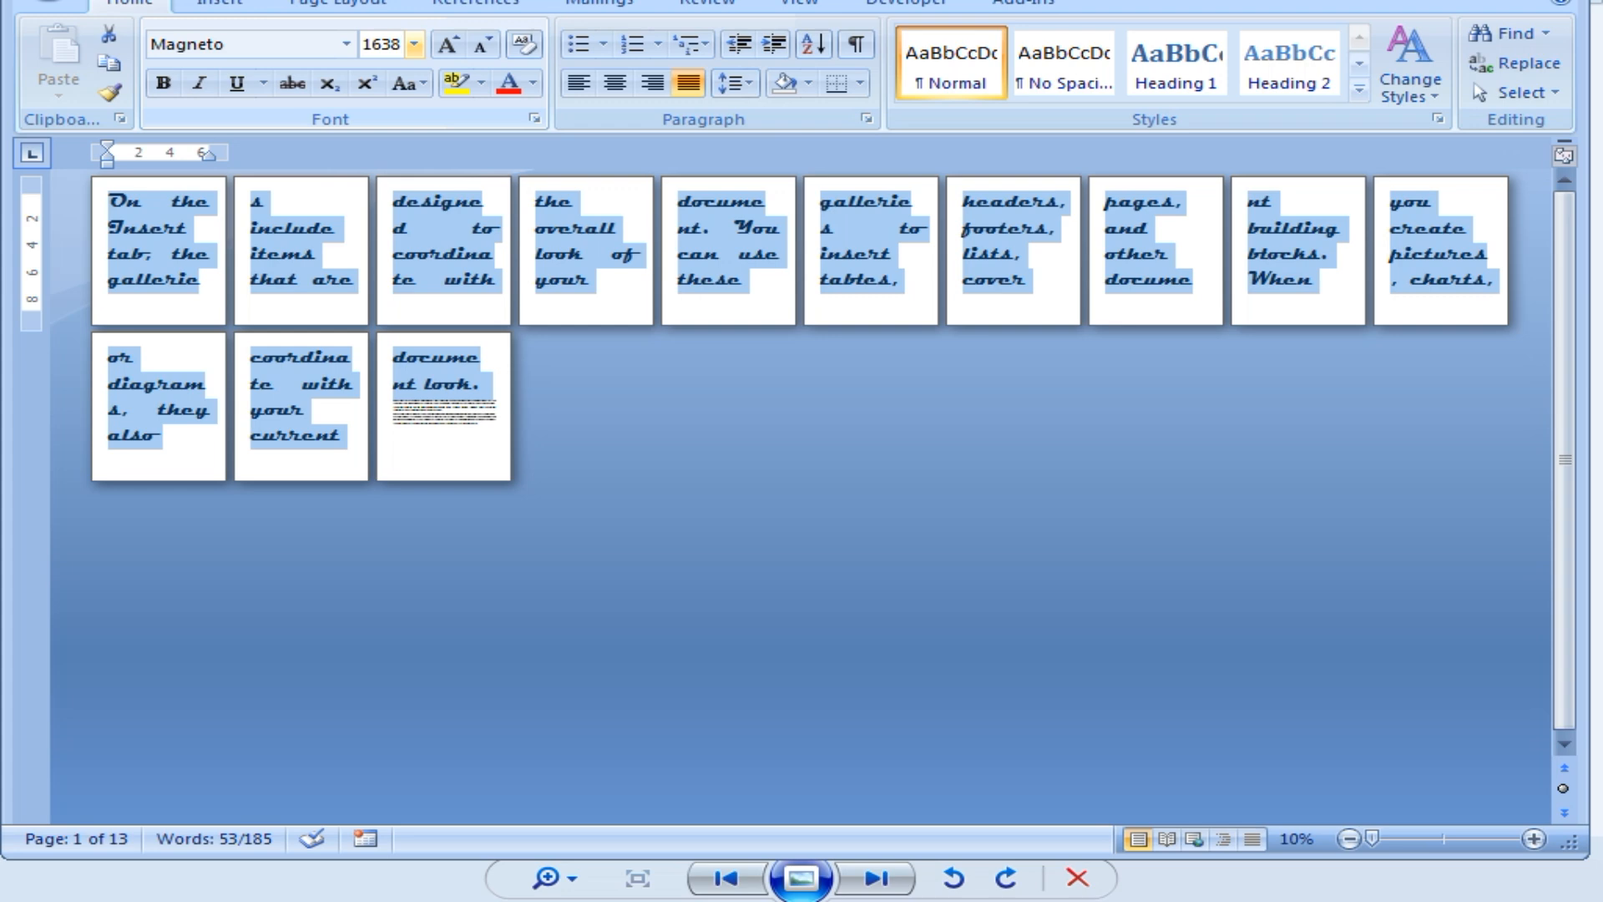
key("Return")
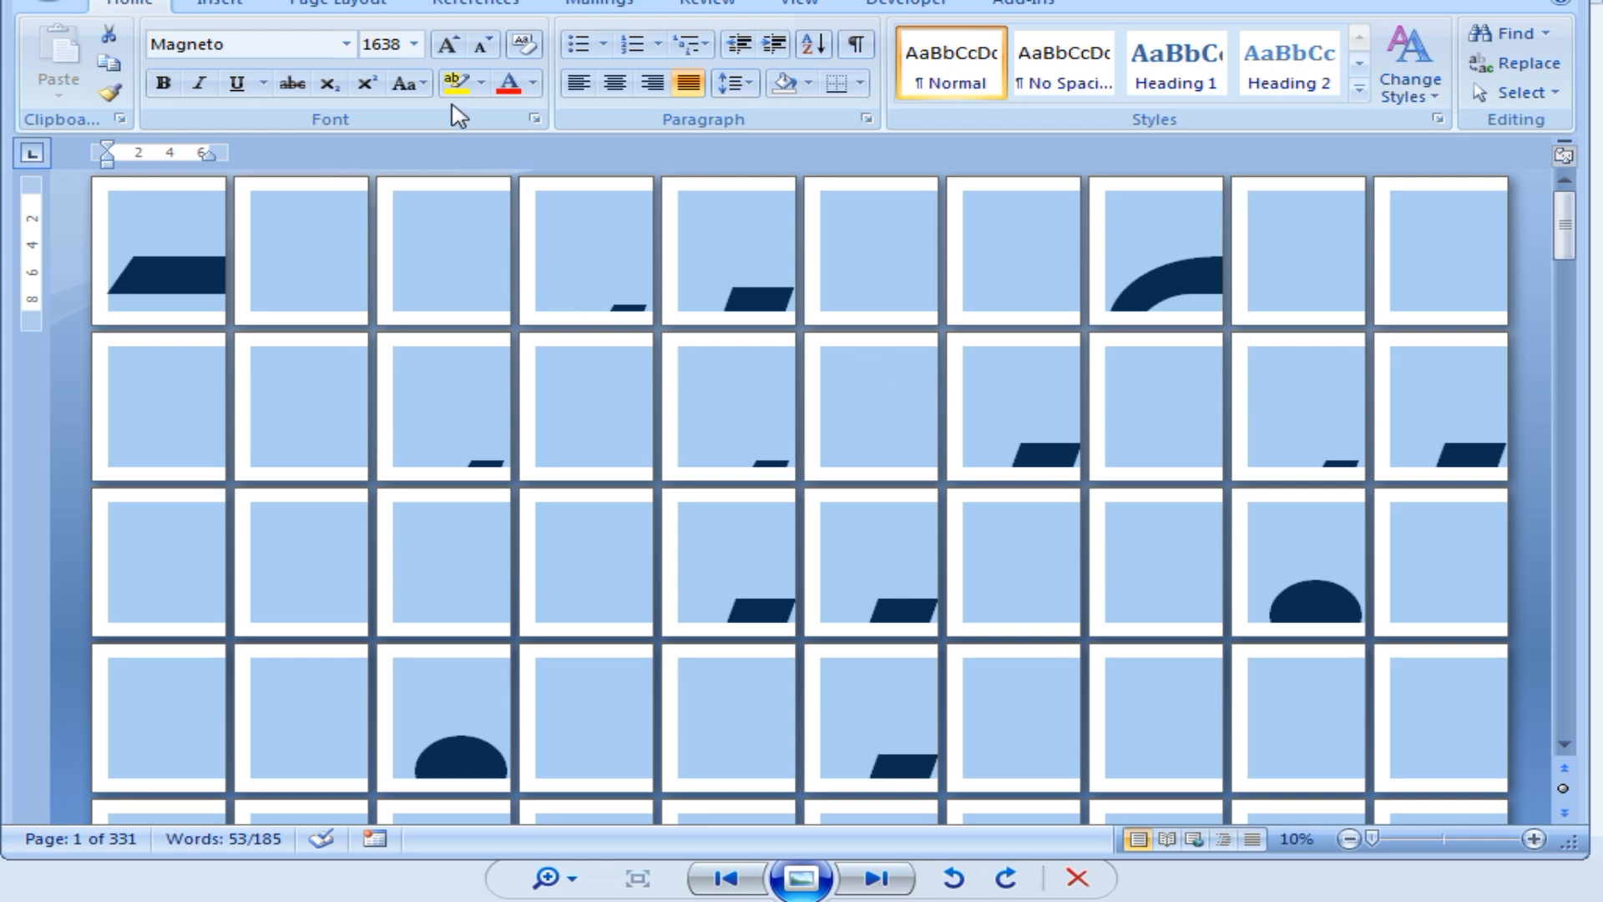
Switch the paper size to A3, then change it back to Letter.
left_click(351, 4)
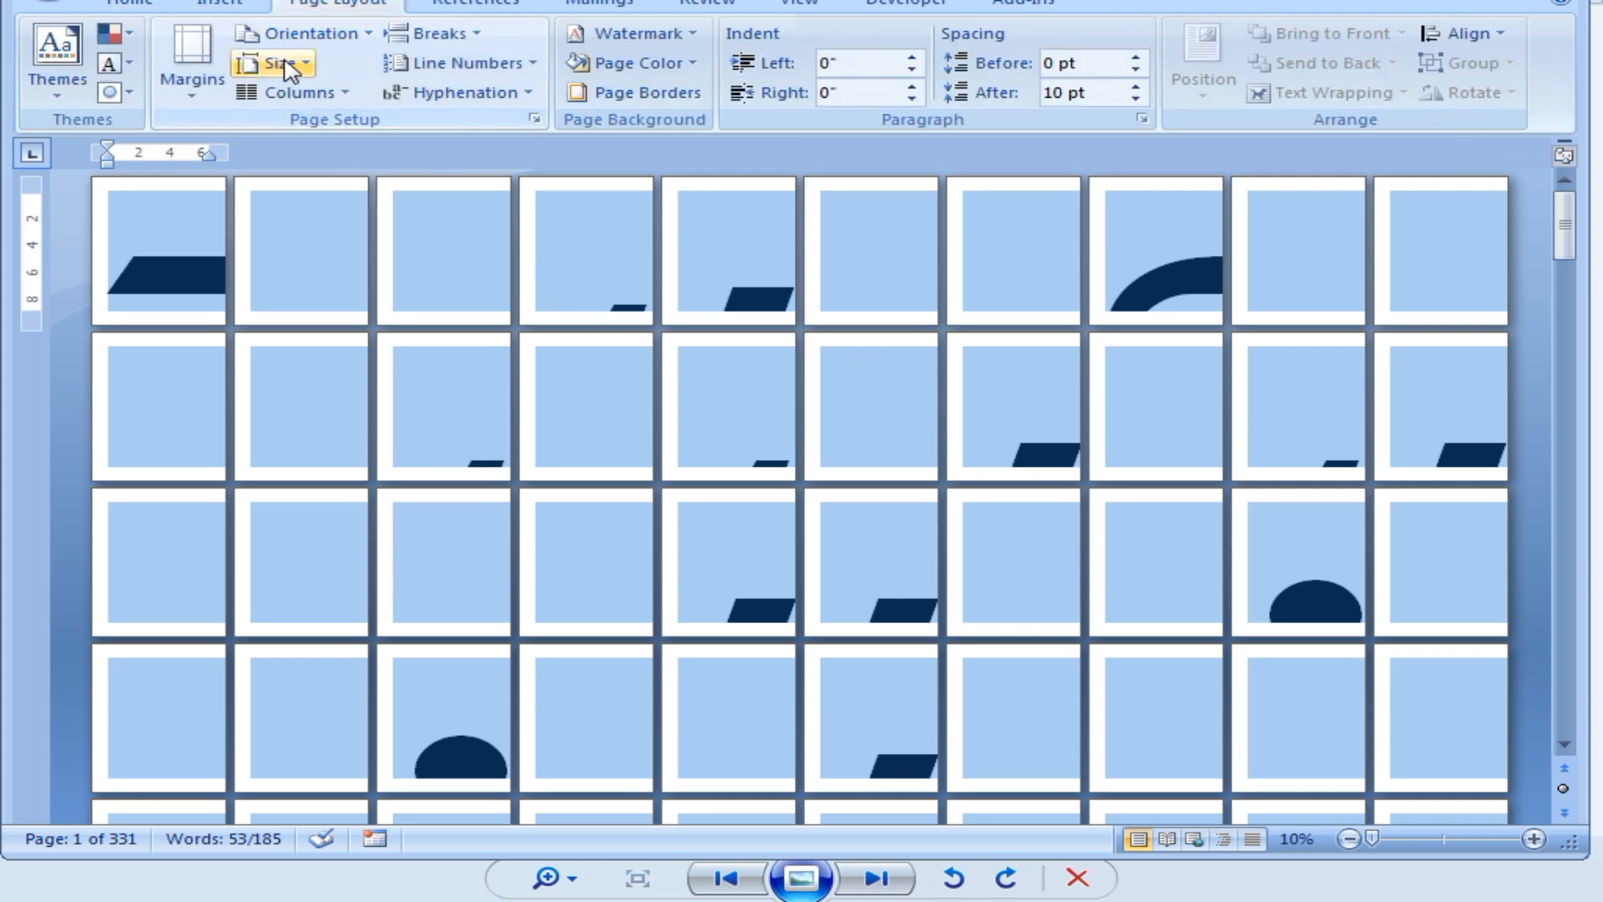
left_click(287, 63)
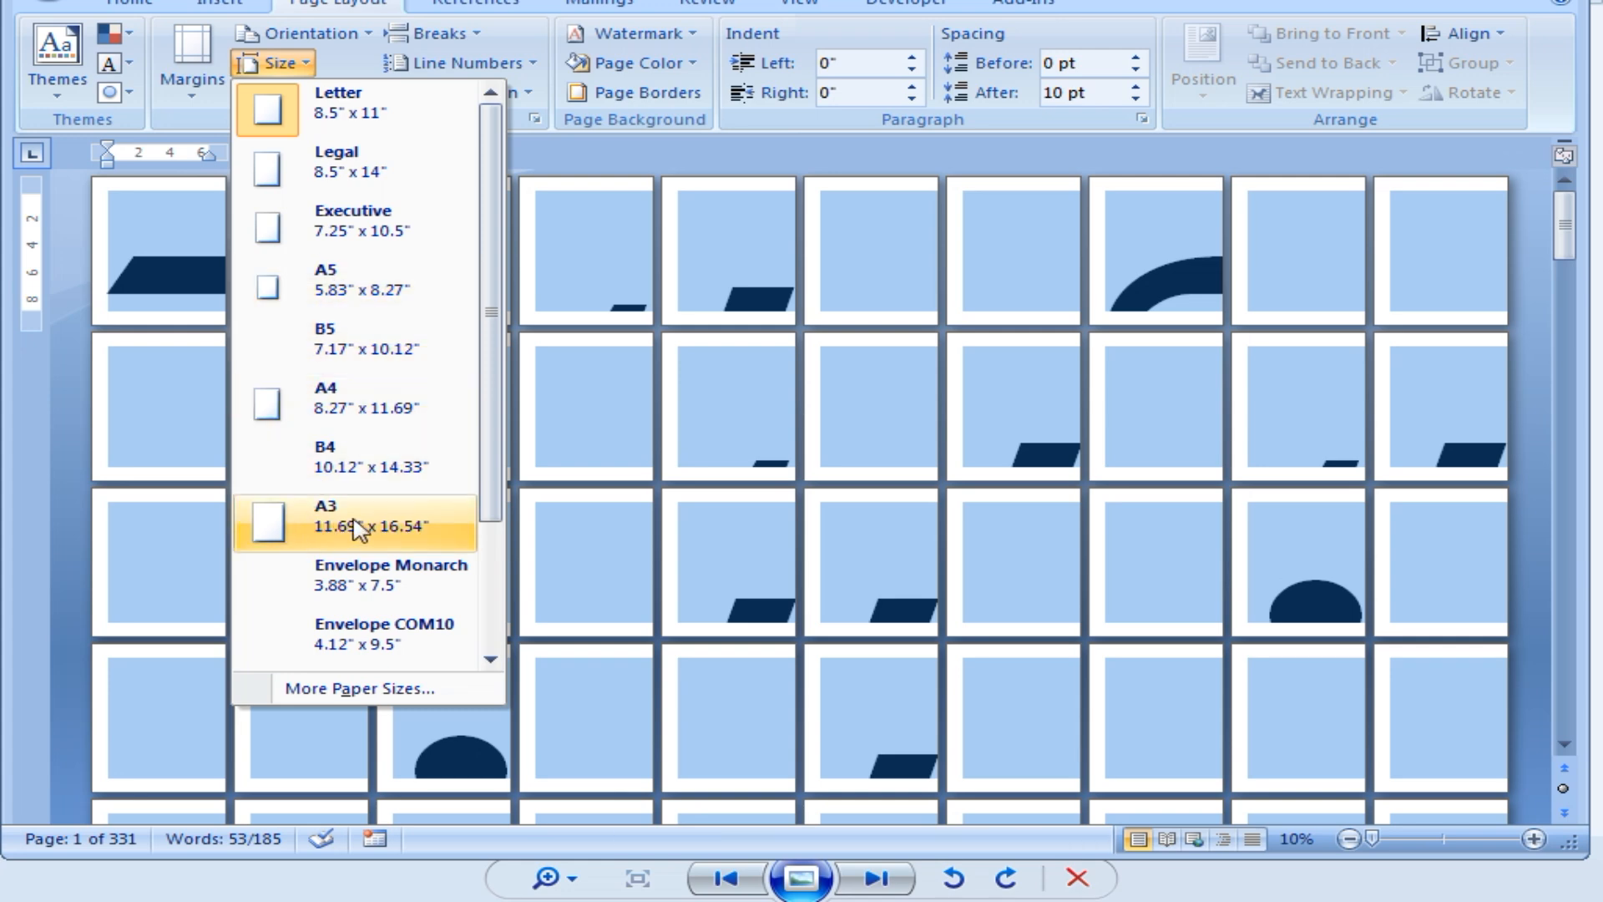
left_click(359, 528)
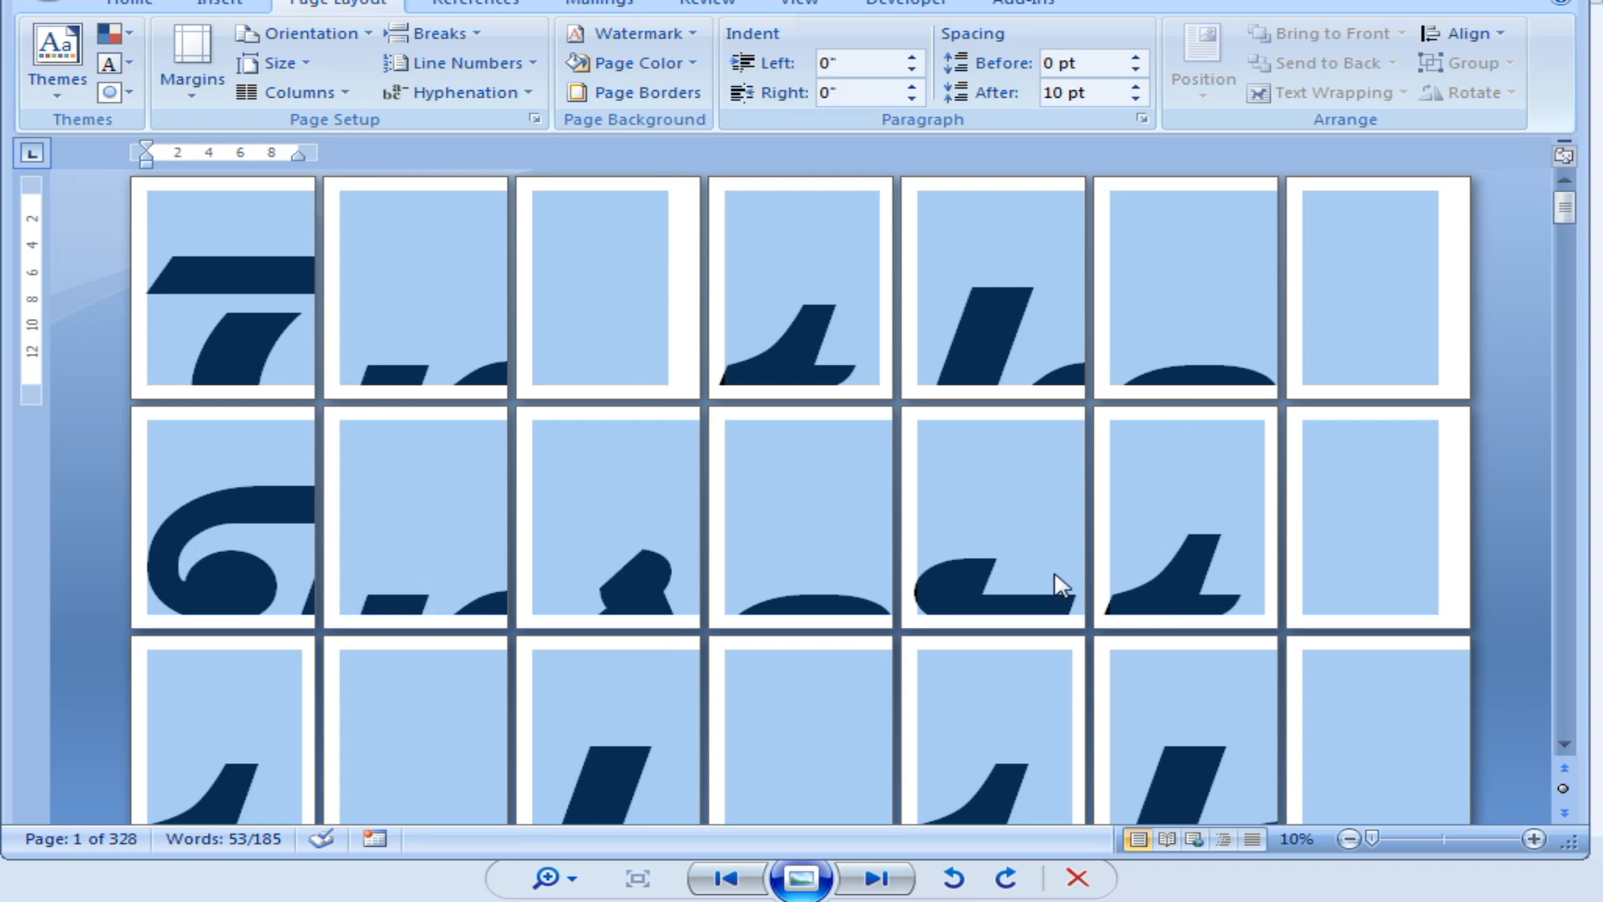
left_click(274, 63)
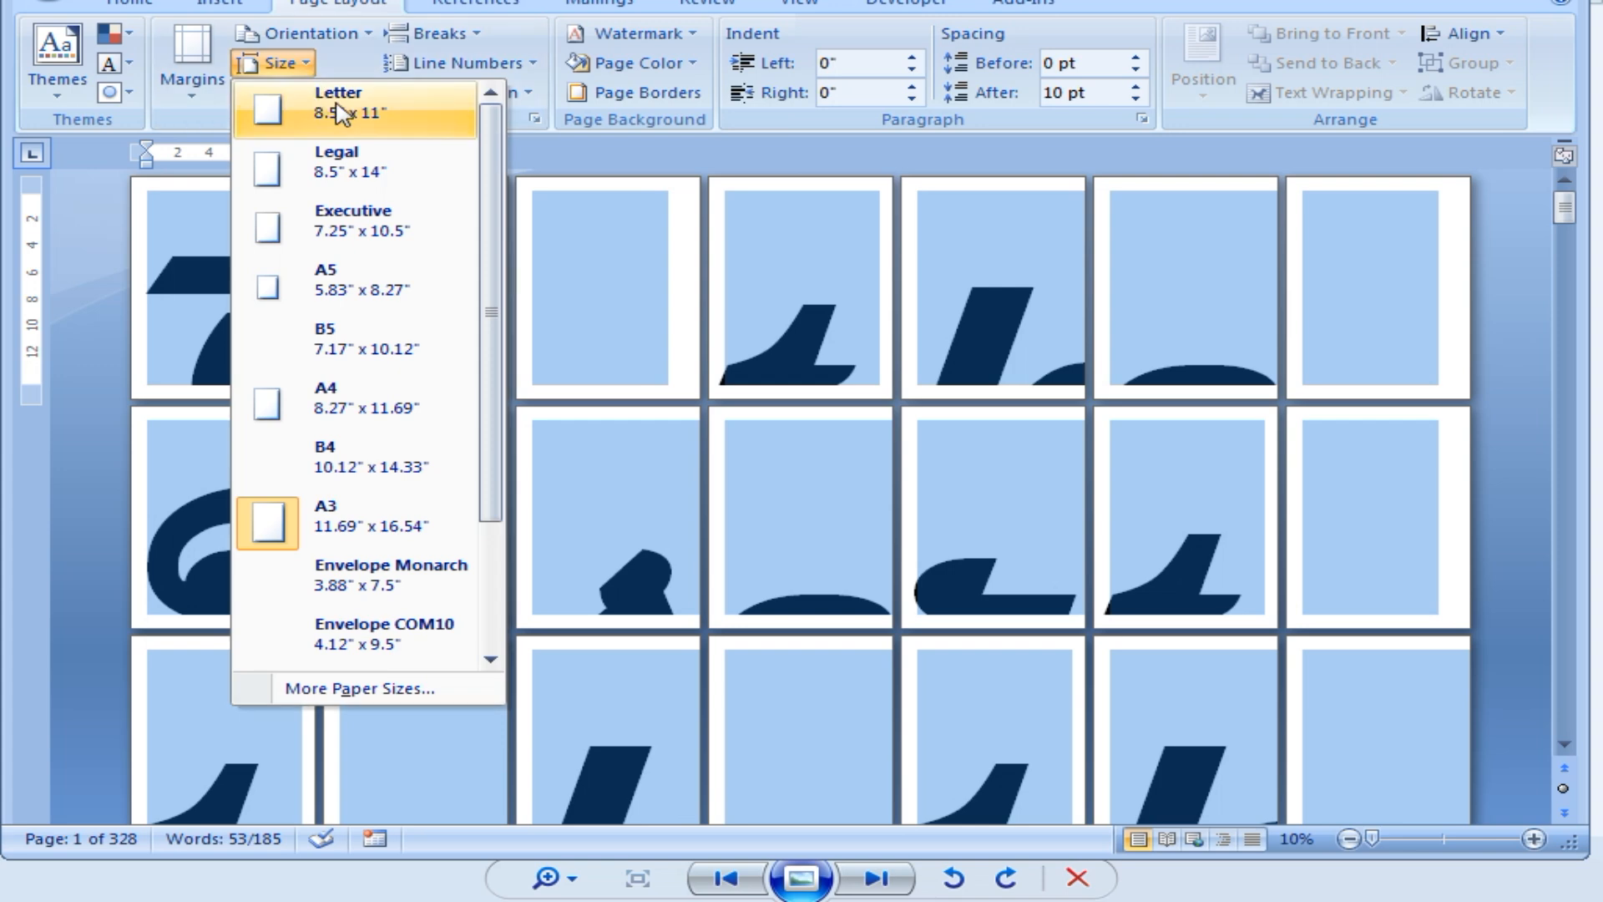
left_click(338, 113)
left_click(167, 5)
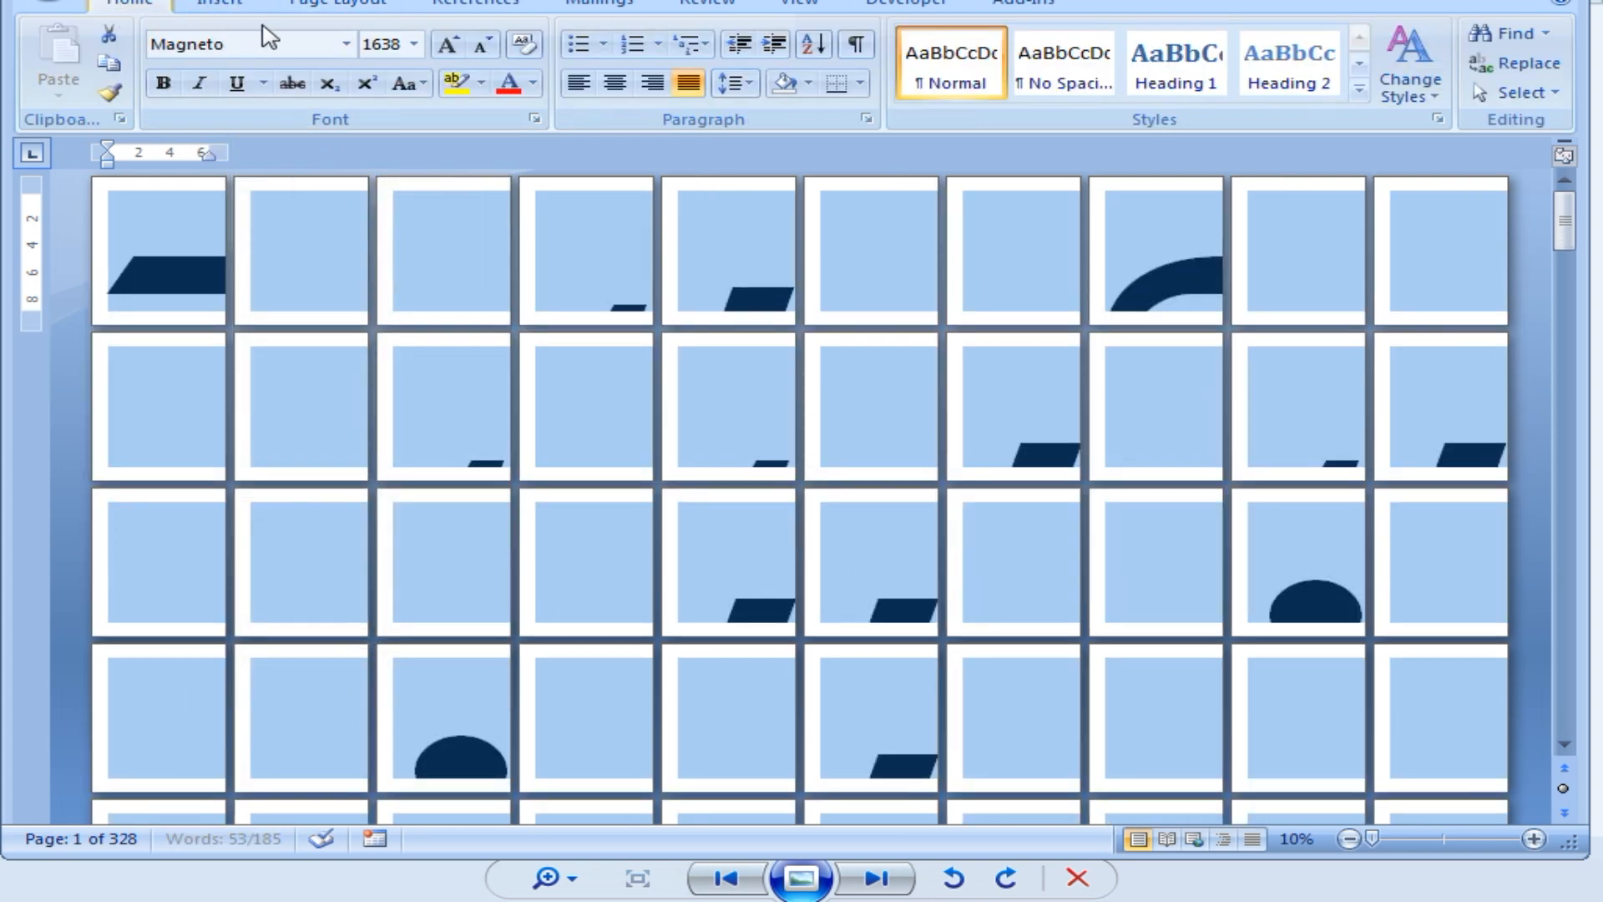
Shrink the giant paragraph to 500 pt, then down to 11 pt.
left_click(485, 49)
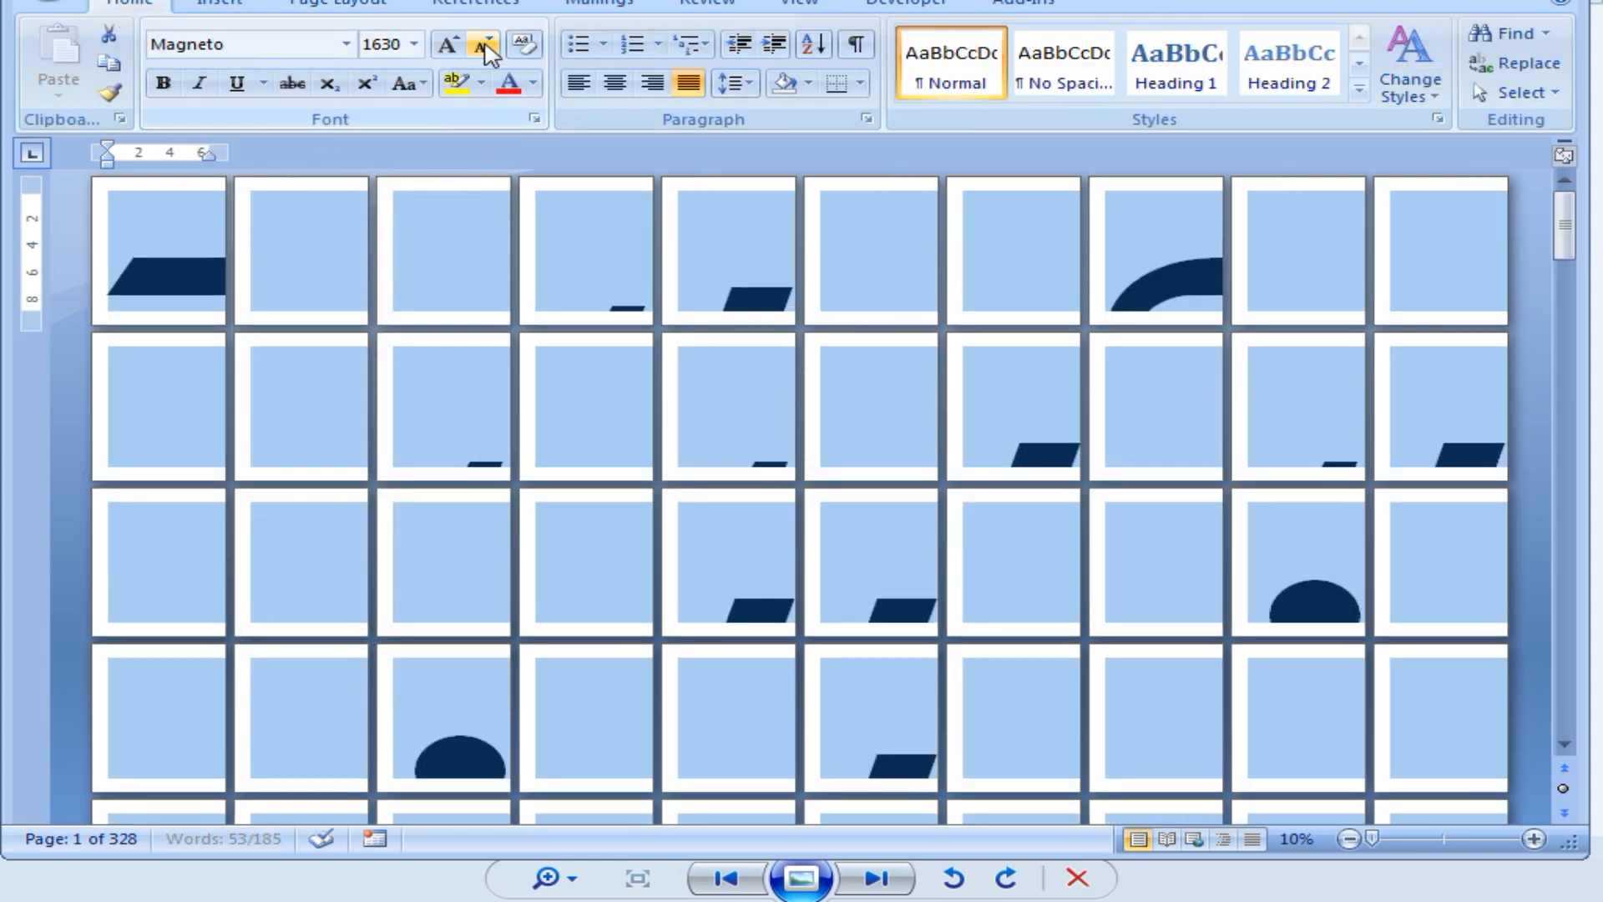
left_click(401, 46)
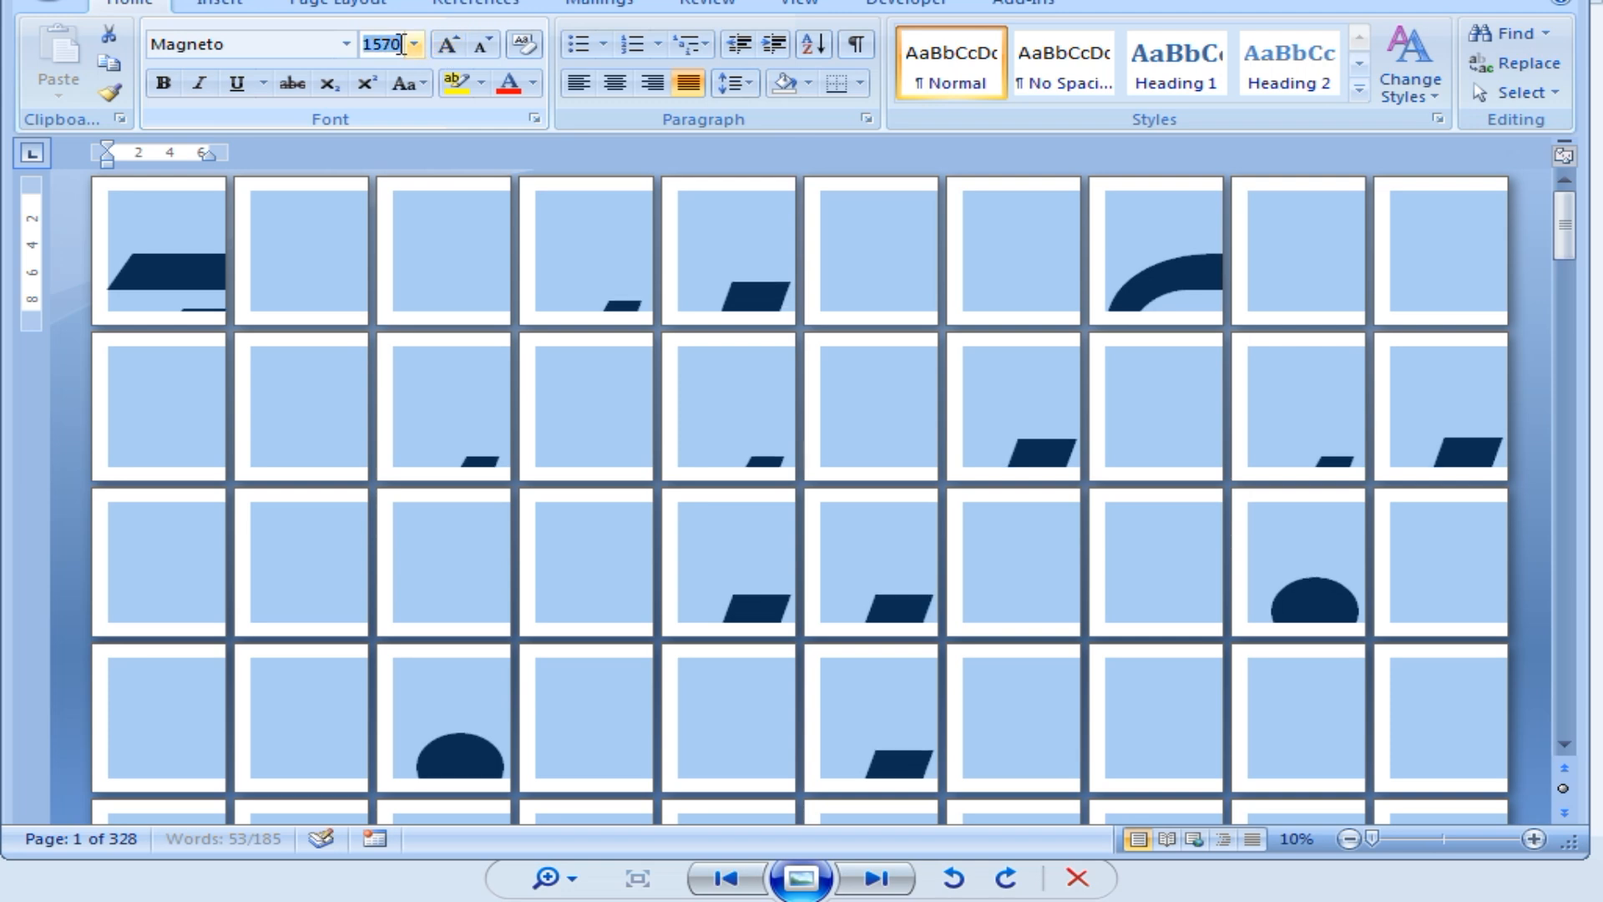
type("1")
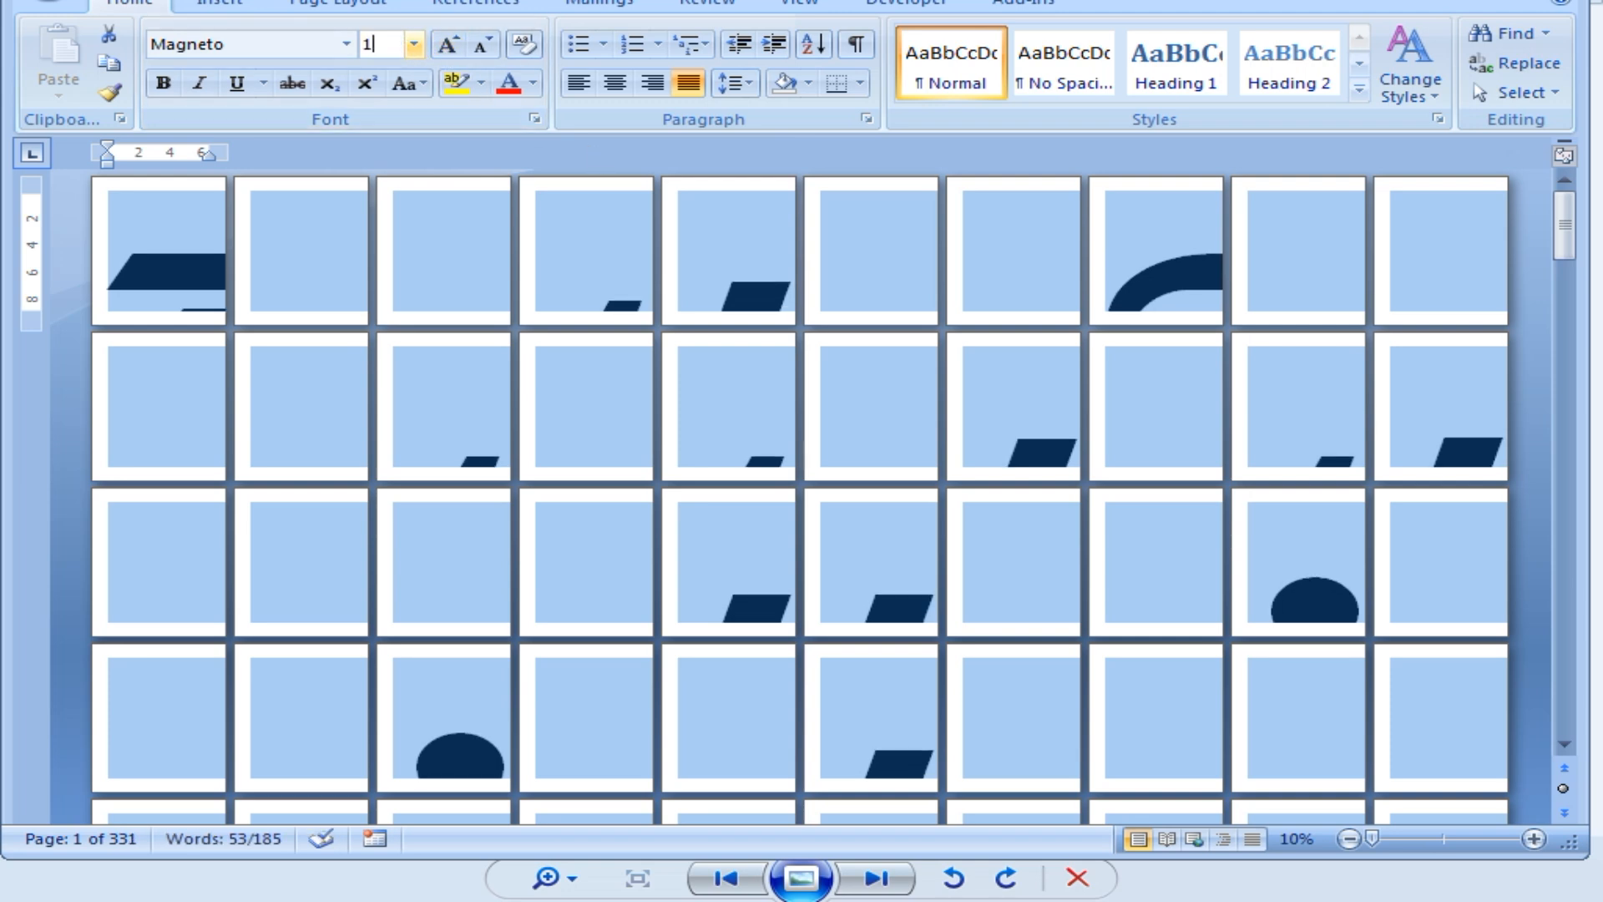
key("BackSpace")
type("500")
key("Return")
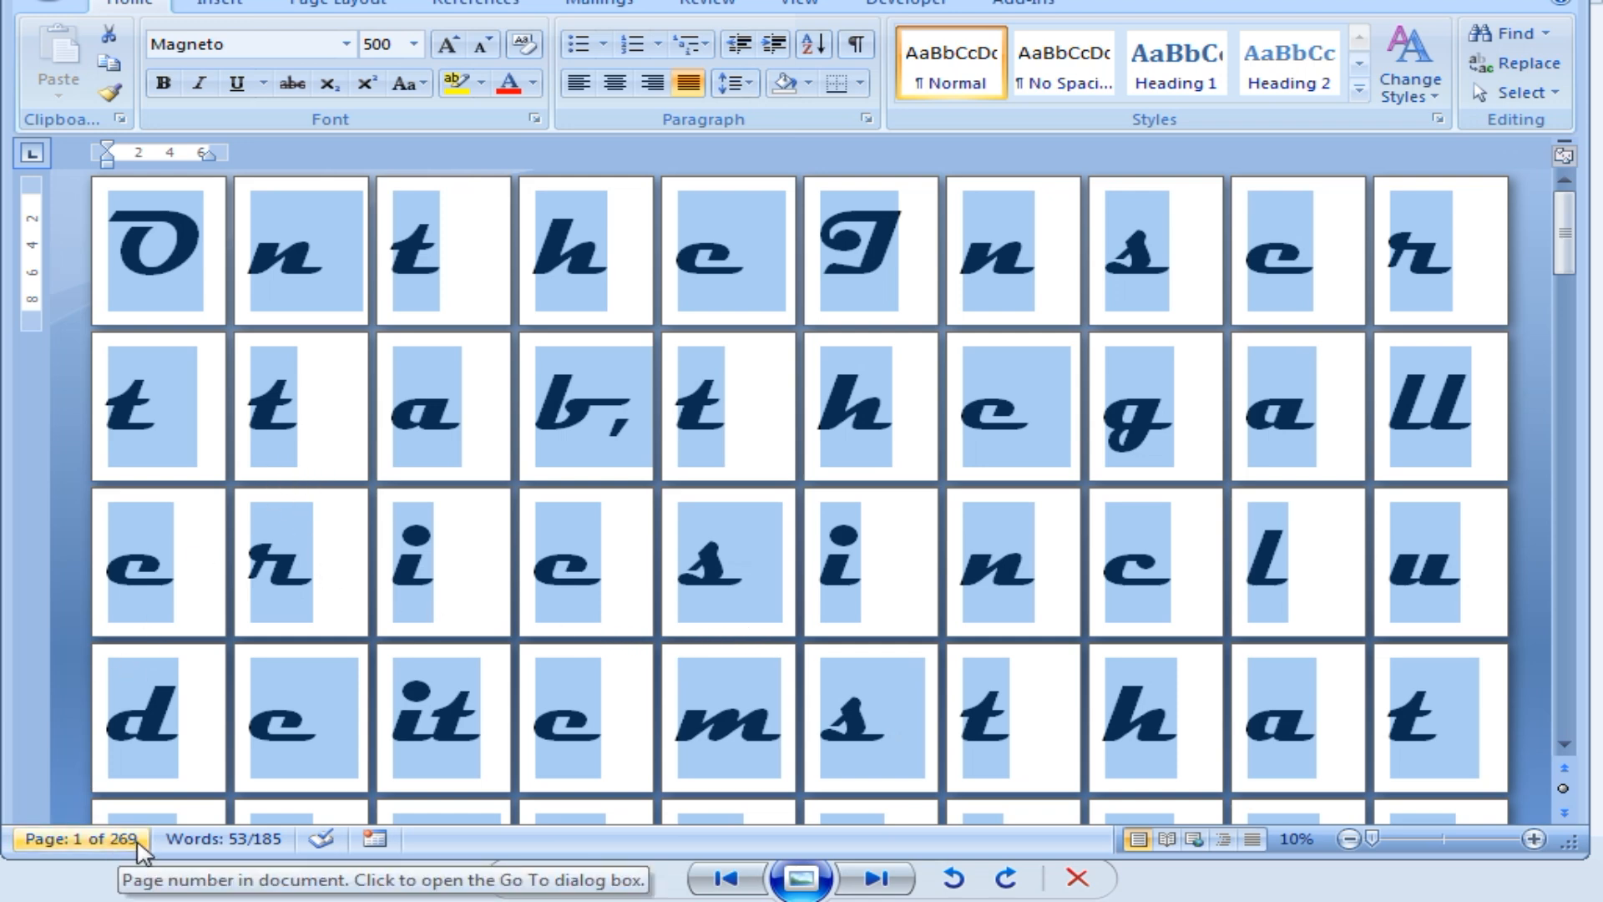
left_click(399, 45)
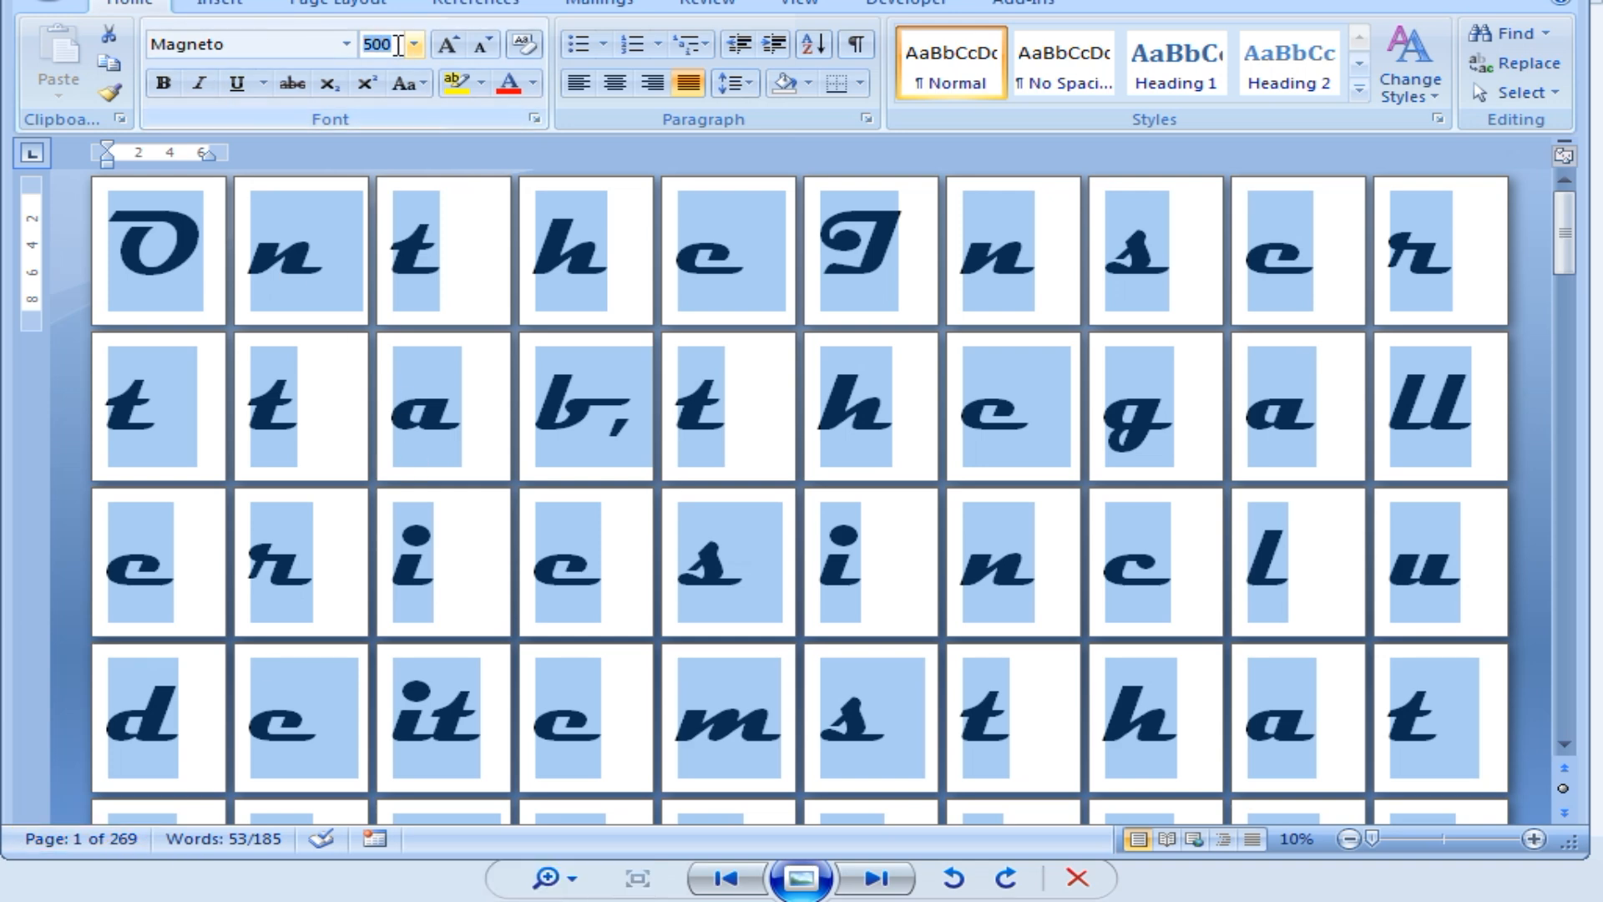
type("11")
key("Return")
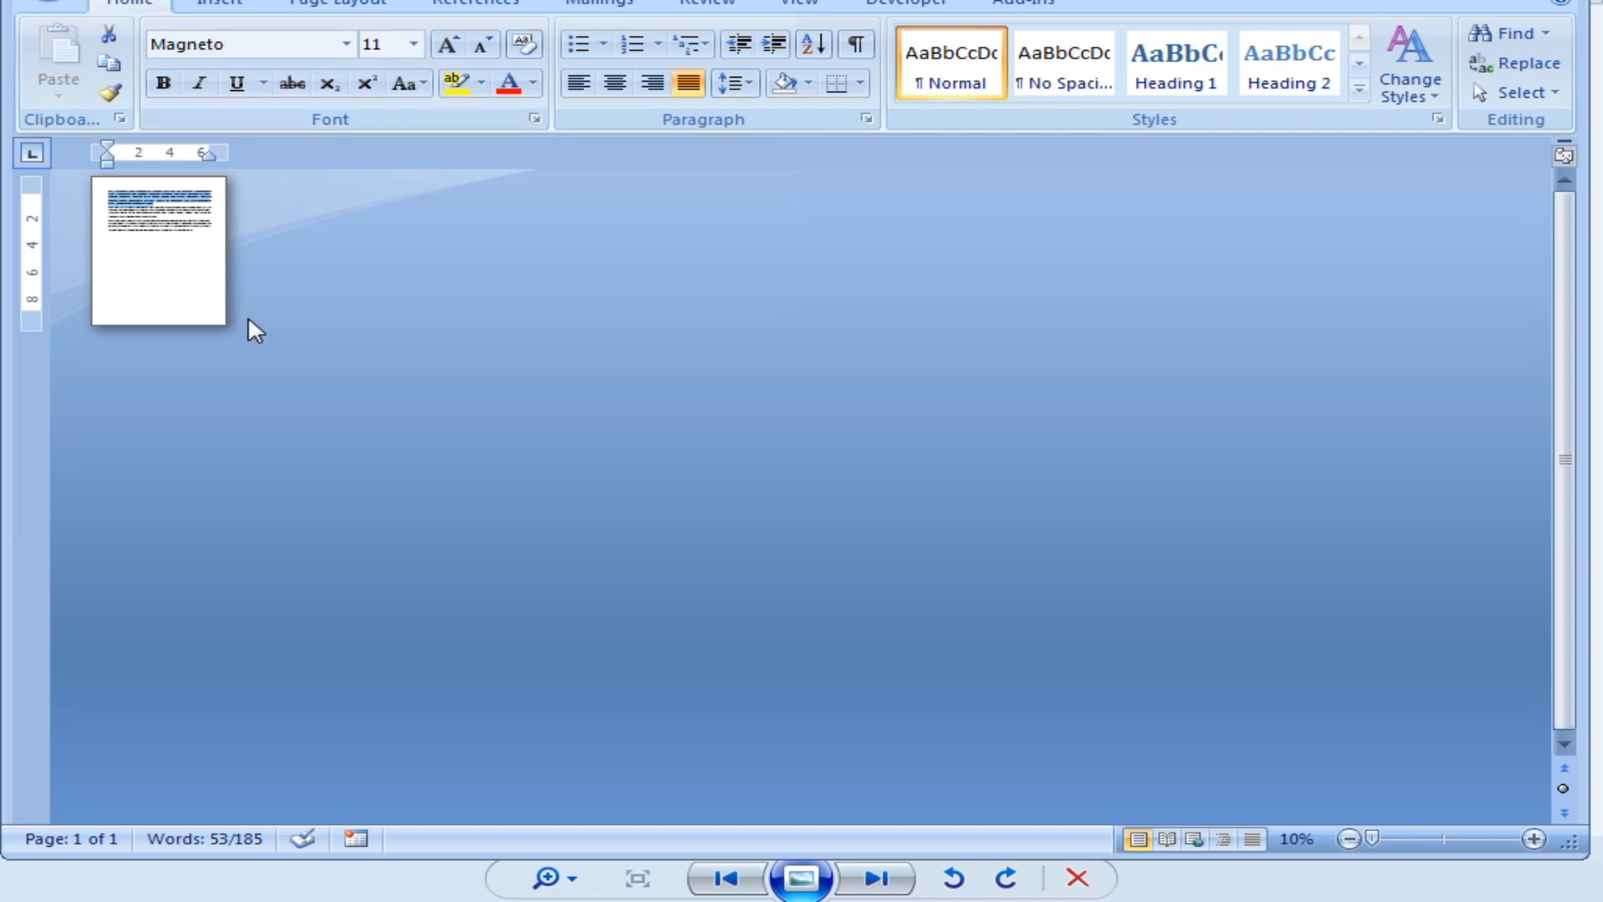
Zoom in on the one-page document and place the cursor before the first paragraph.
scroll(218, 286, "up", 8, "ctrl")
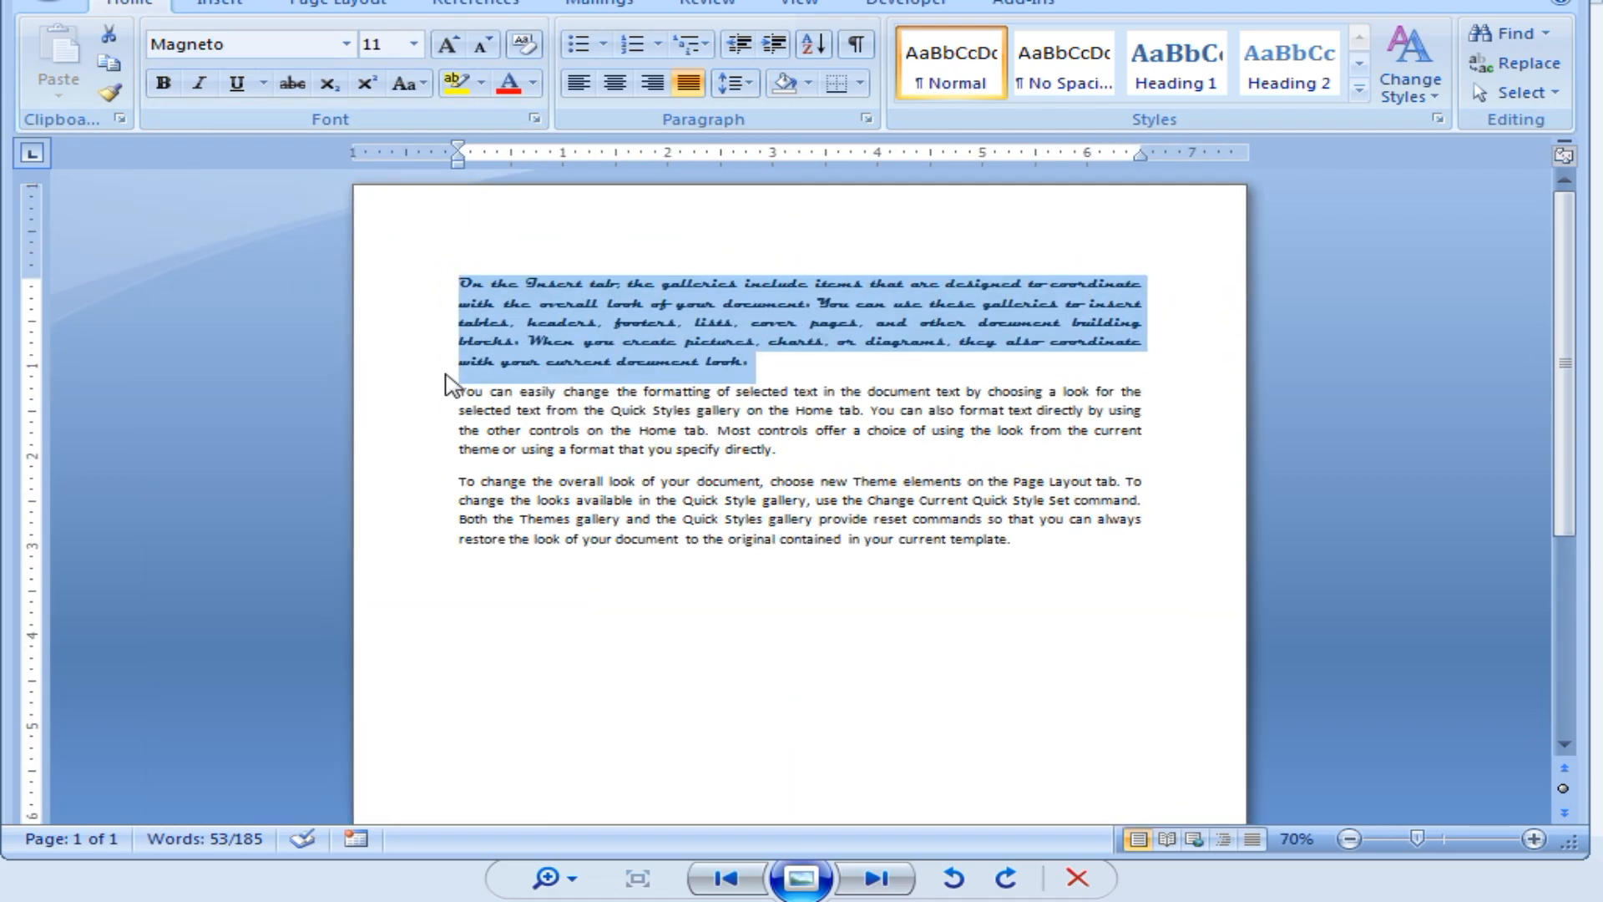
scroll(447, 388, "up", 3, "ctrl")
scroll(449, 389, "up", 1, "ctrl")
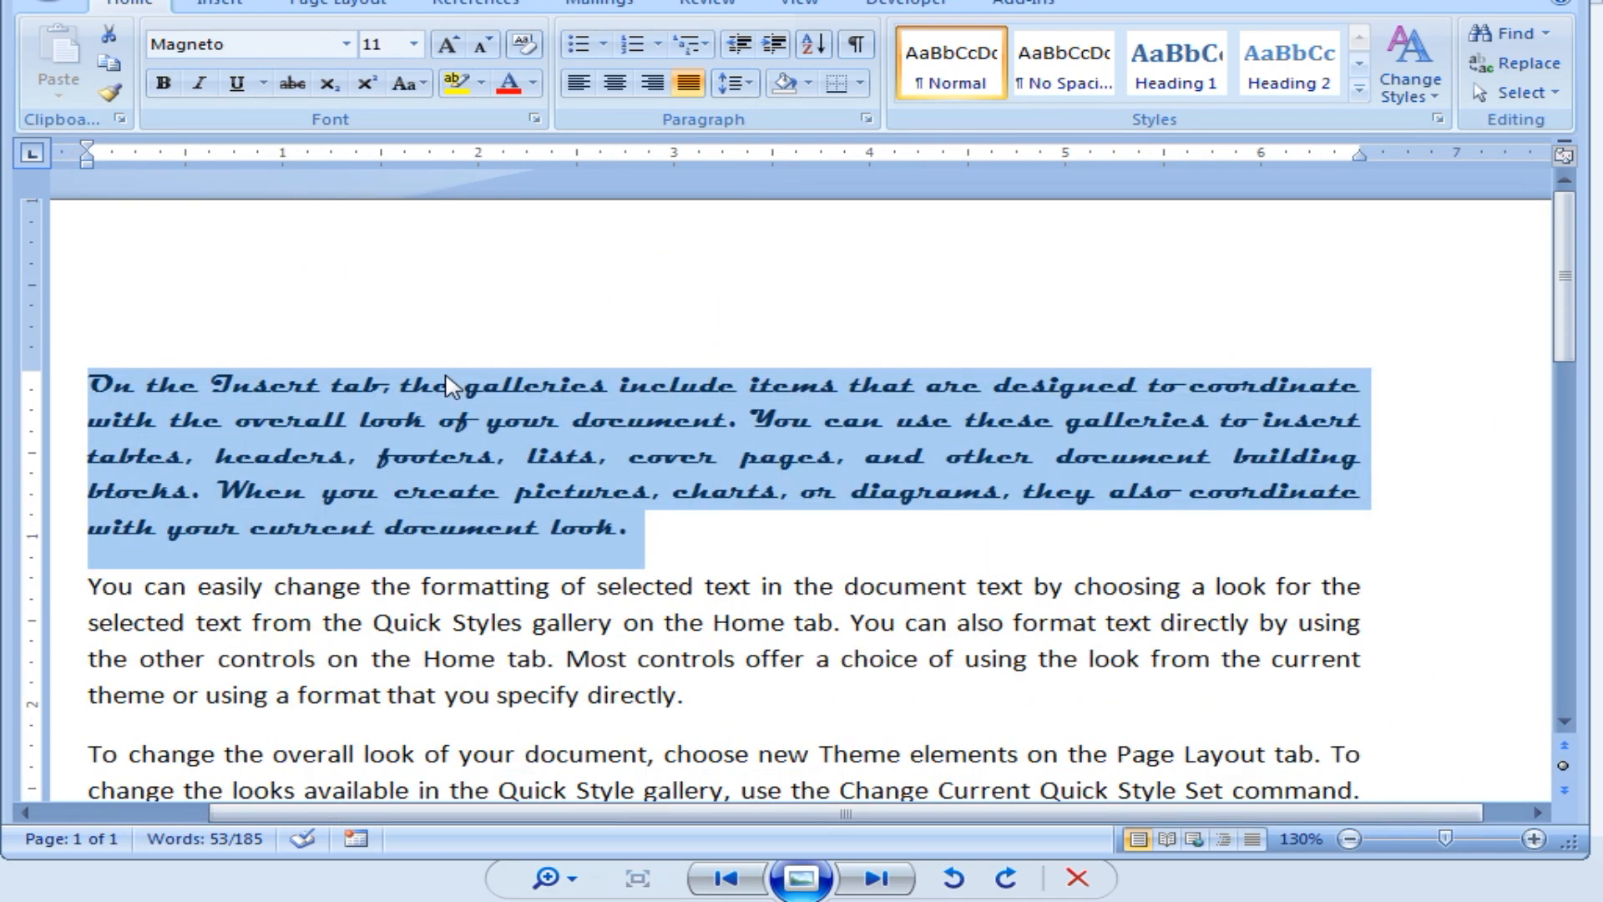
scroll(450, 389, "down", 1, "ctrl")
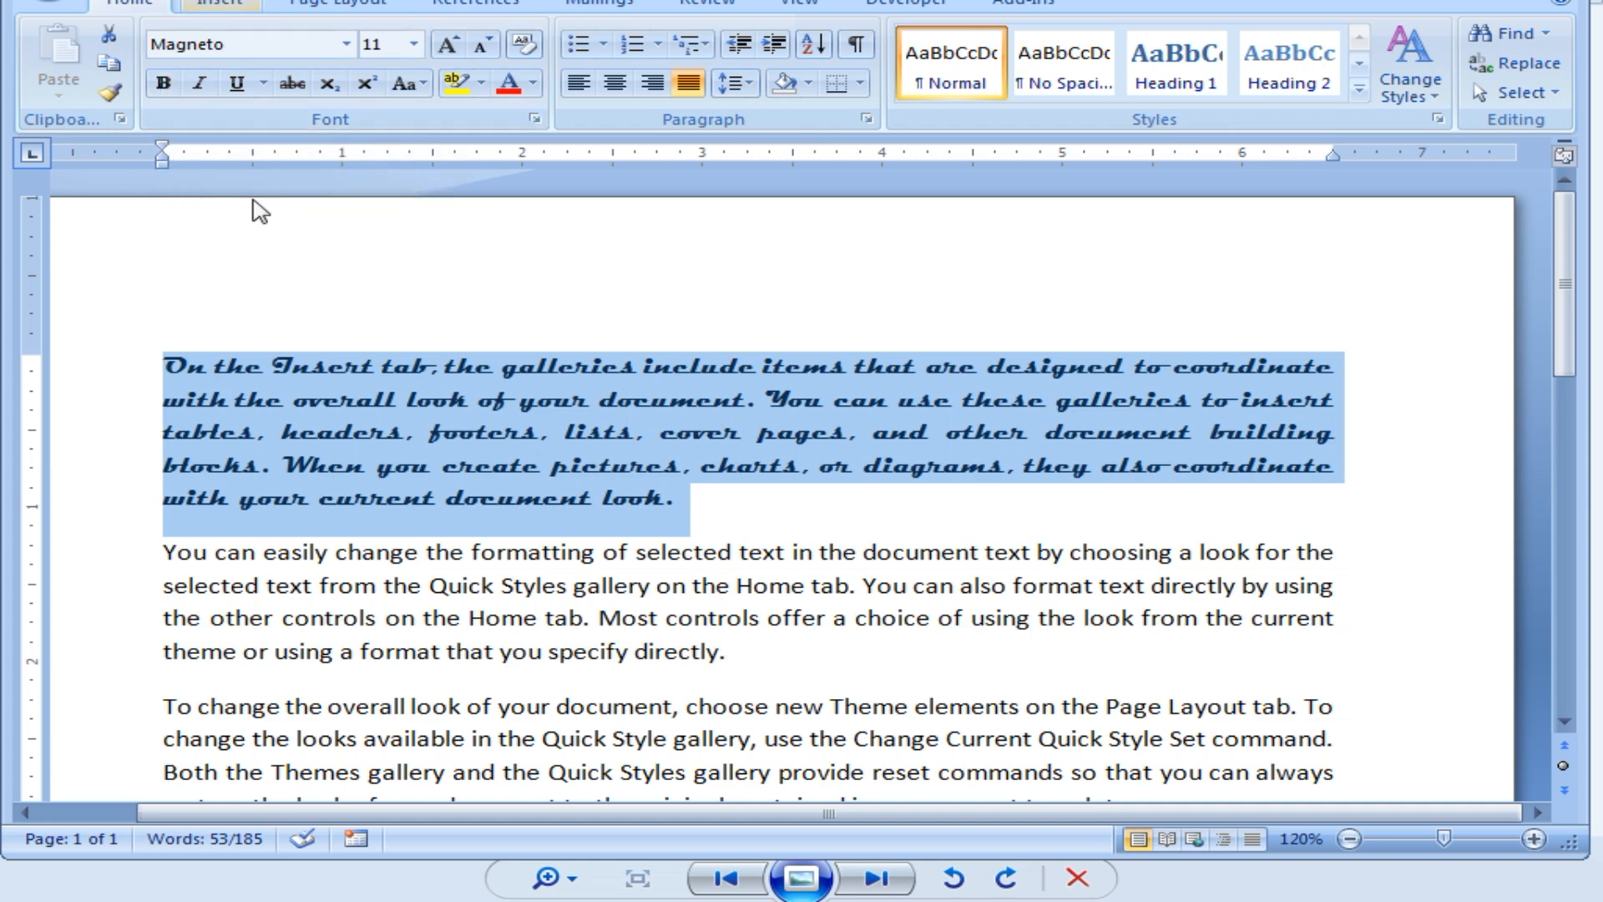
left_click(558, 332)
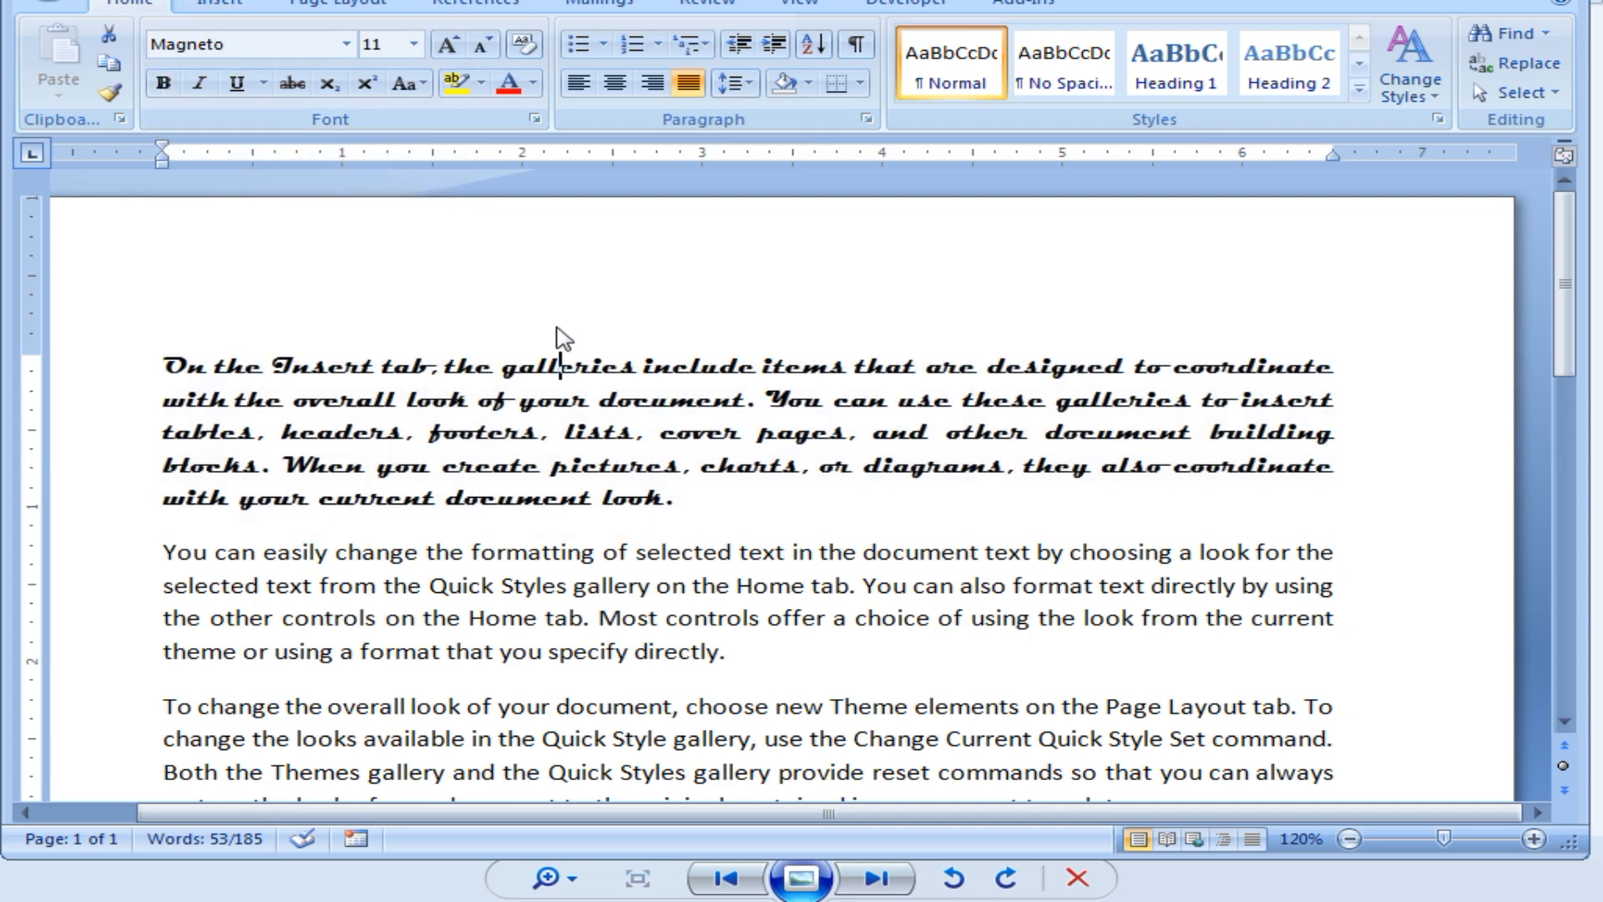
left_click(167, 368)
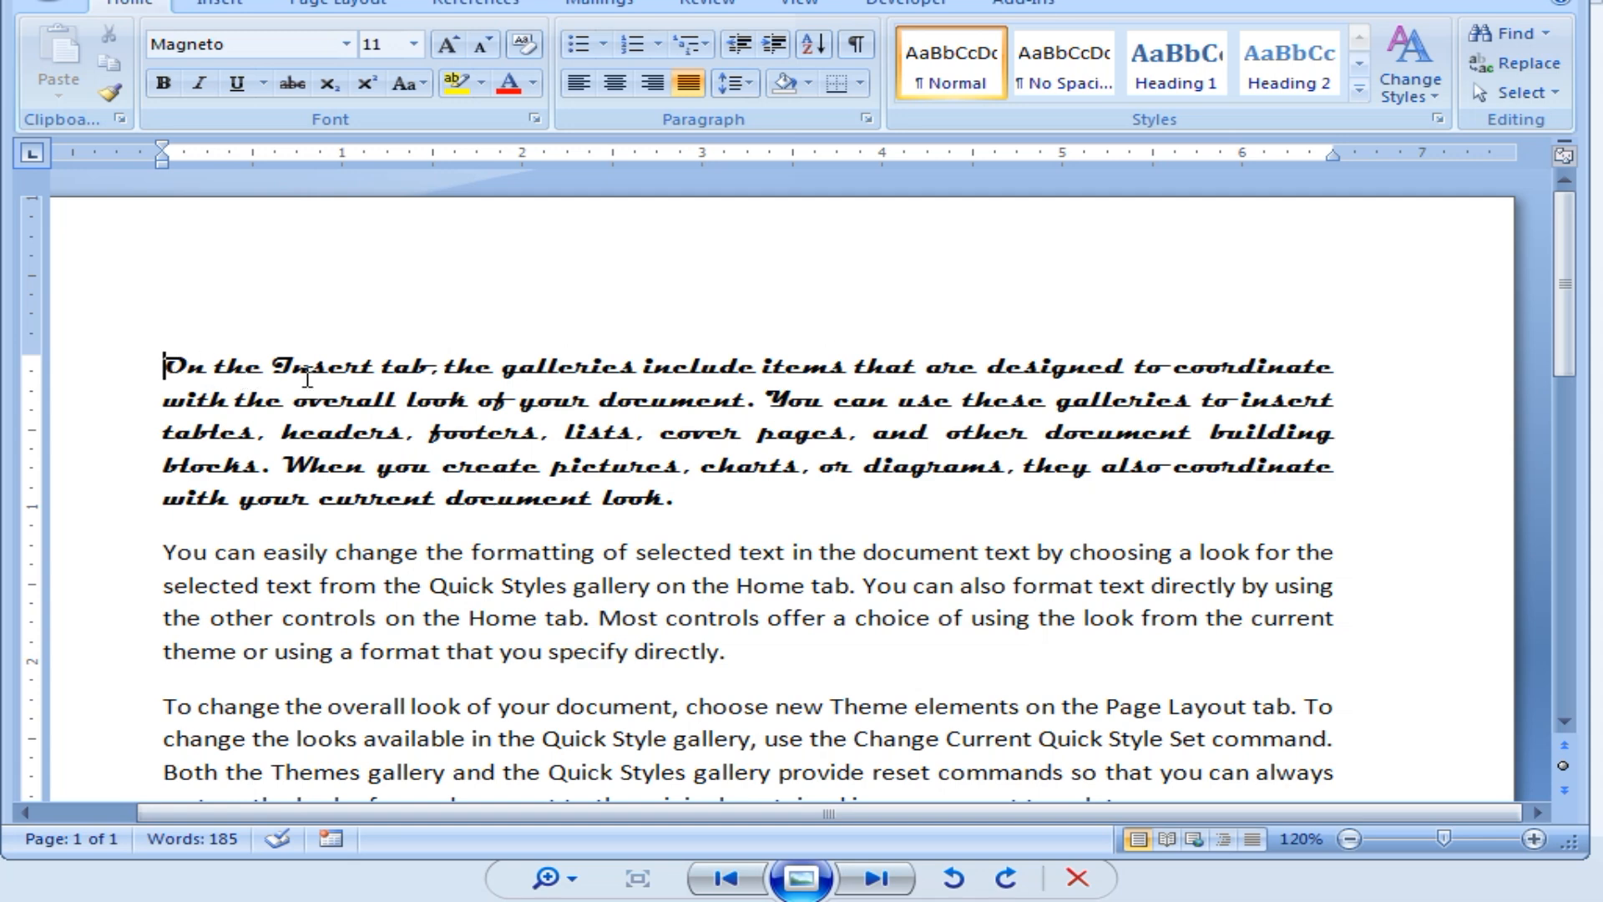
Insert a new line above the paragraph, type BIODATA in Calibri, and select it.
key("Return")
key("Up")
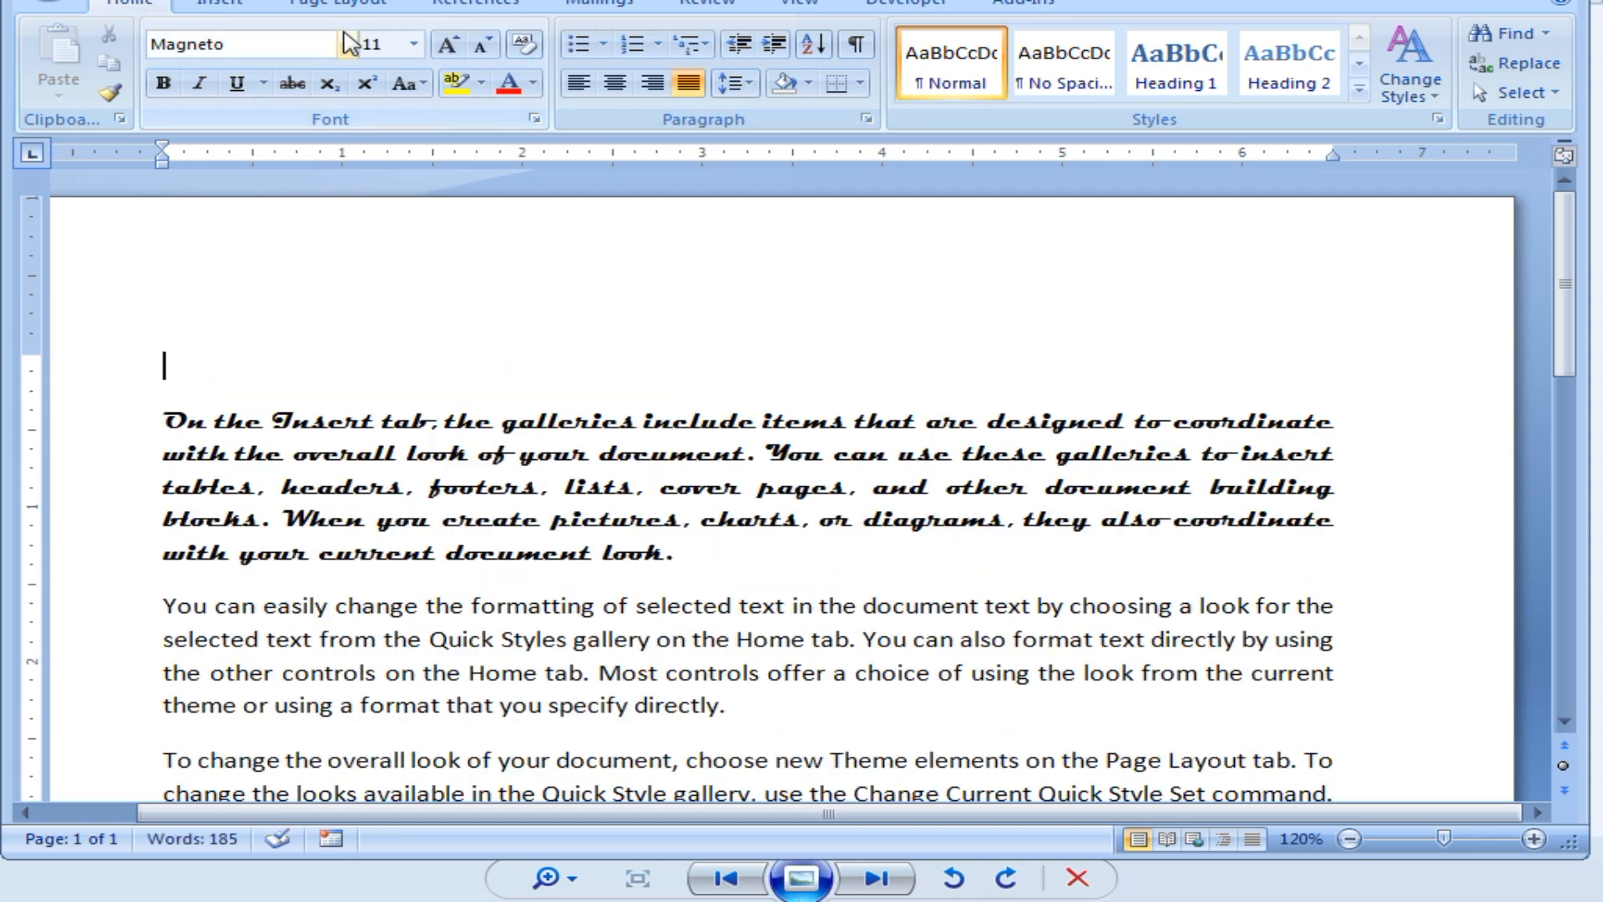
left_click(346, 44)
left_click(219, 136)
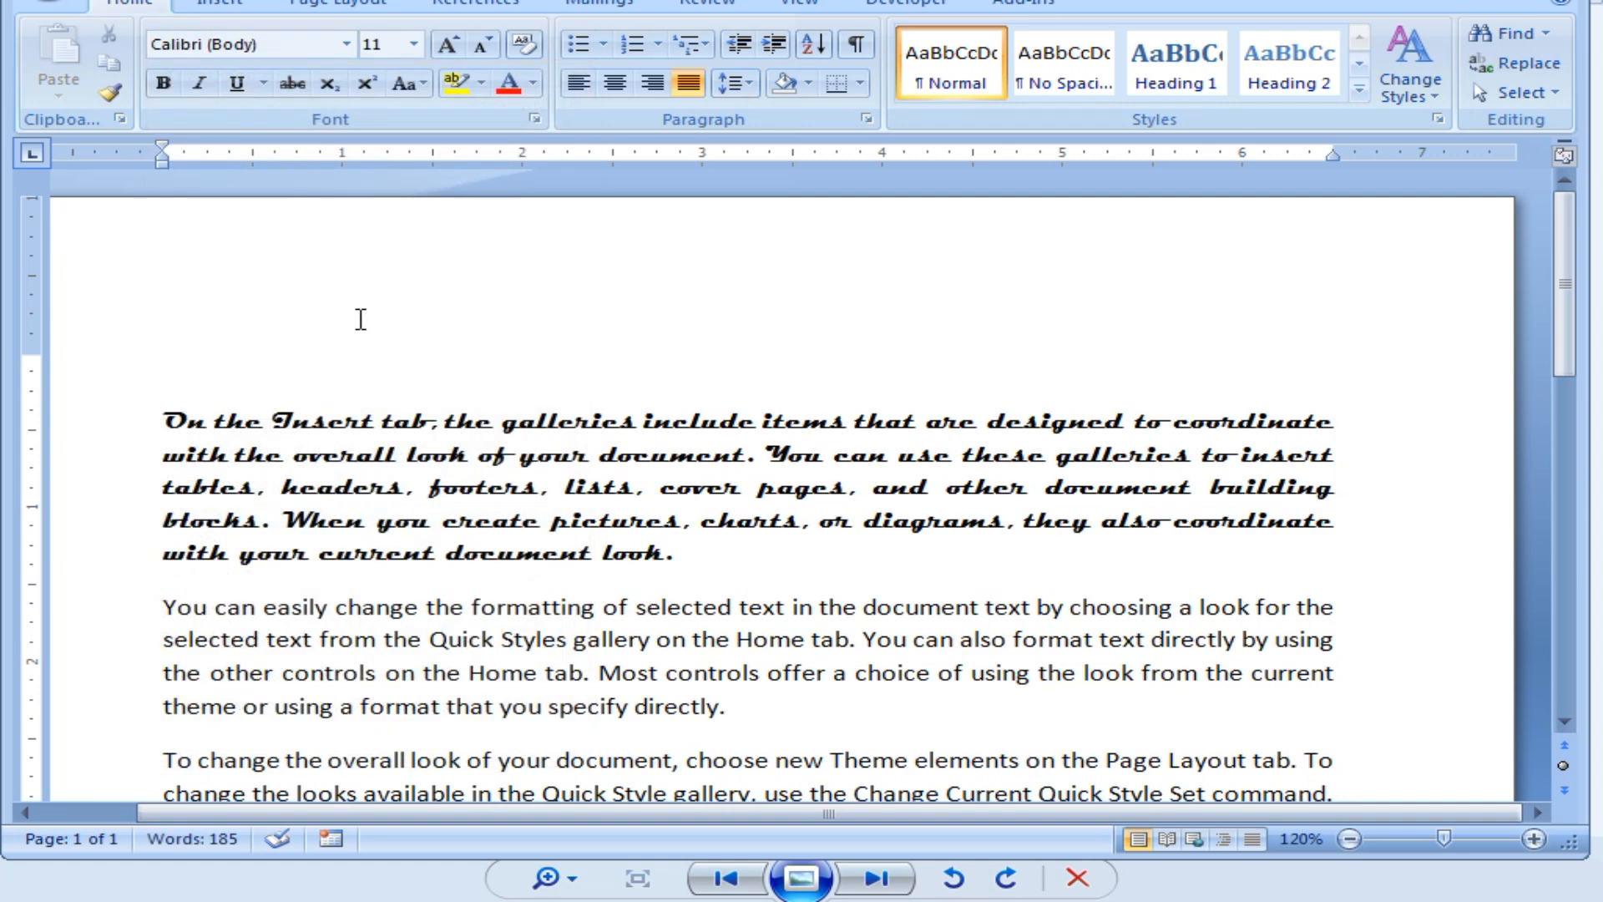
type("BIODATA")
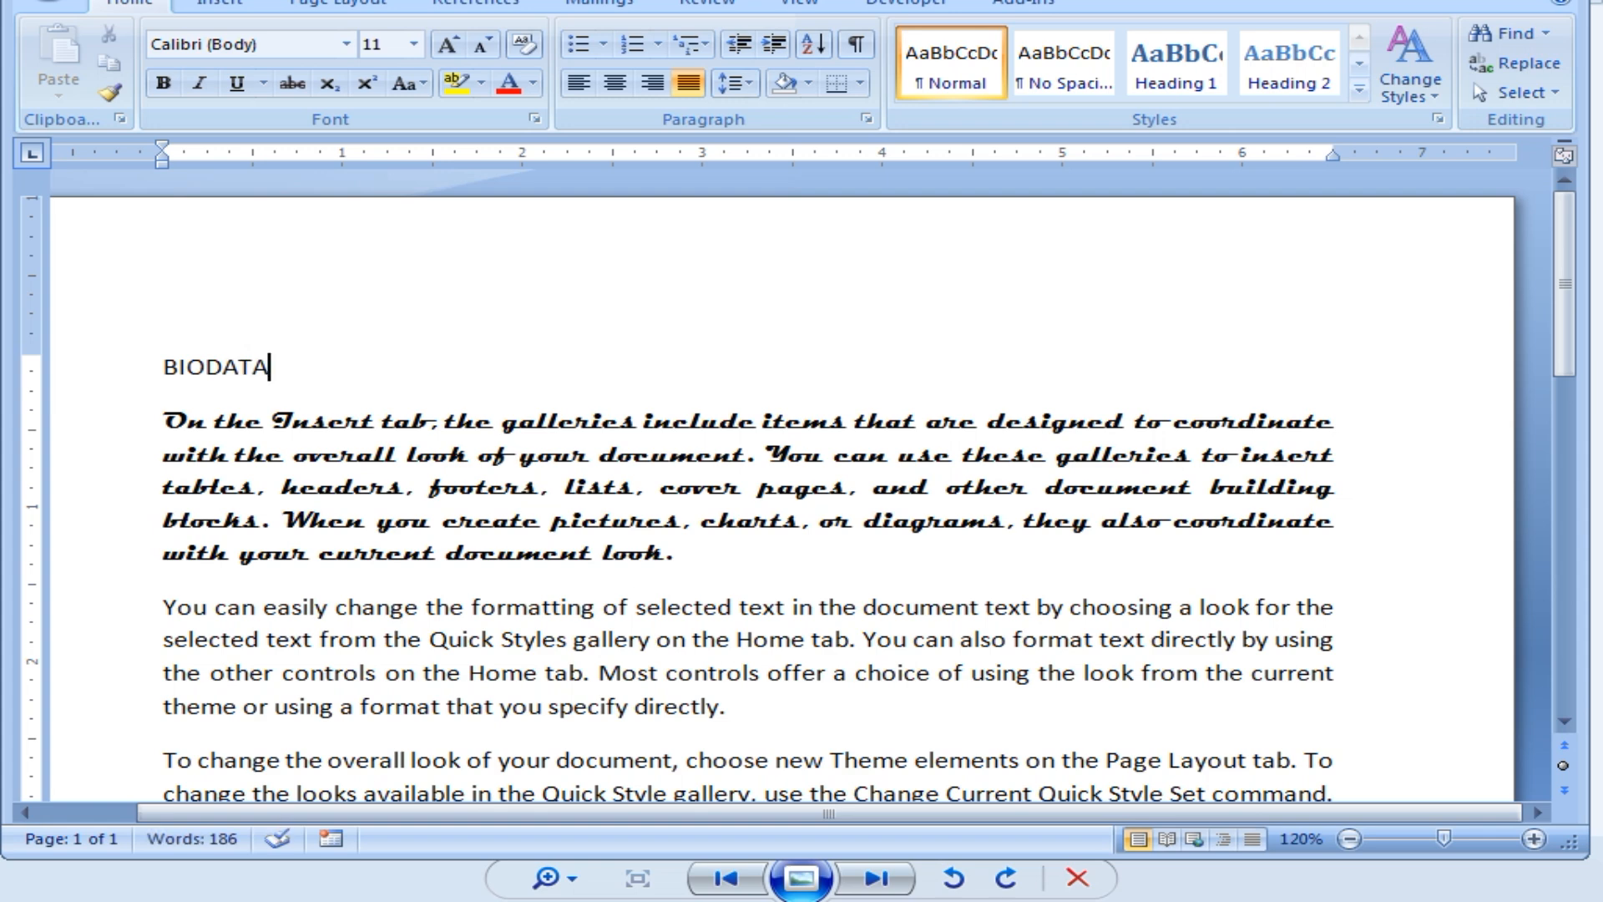
left_click(176, 367)
left_click(166, 361)
left_click_drag(169, 358, 269, 369)
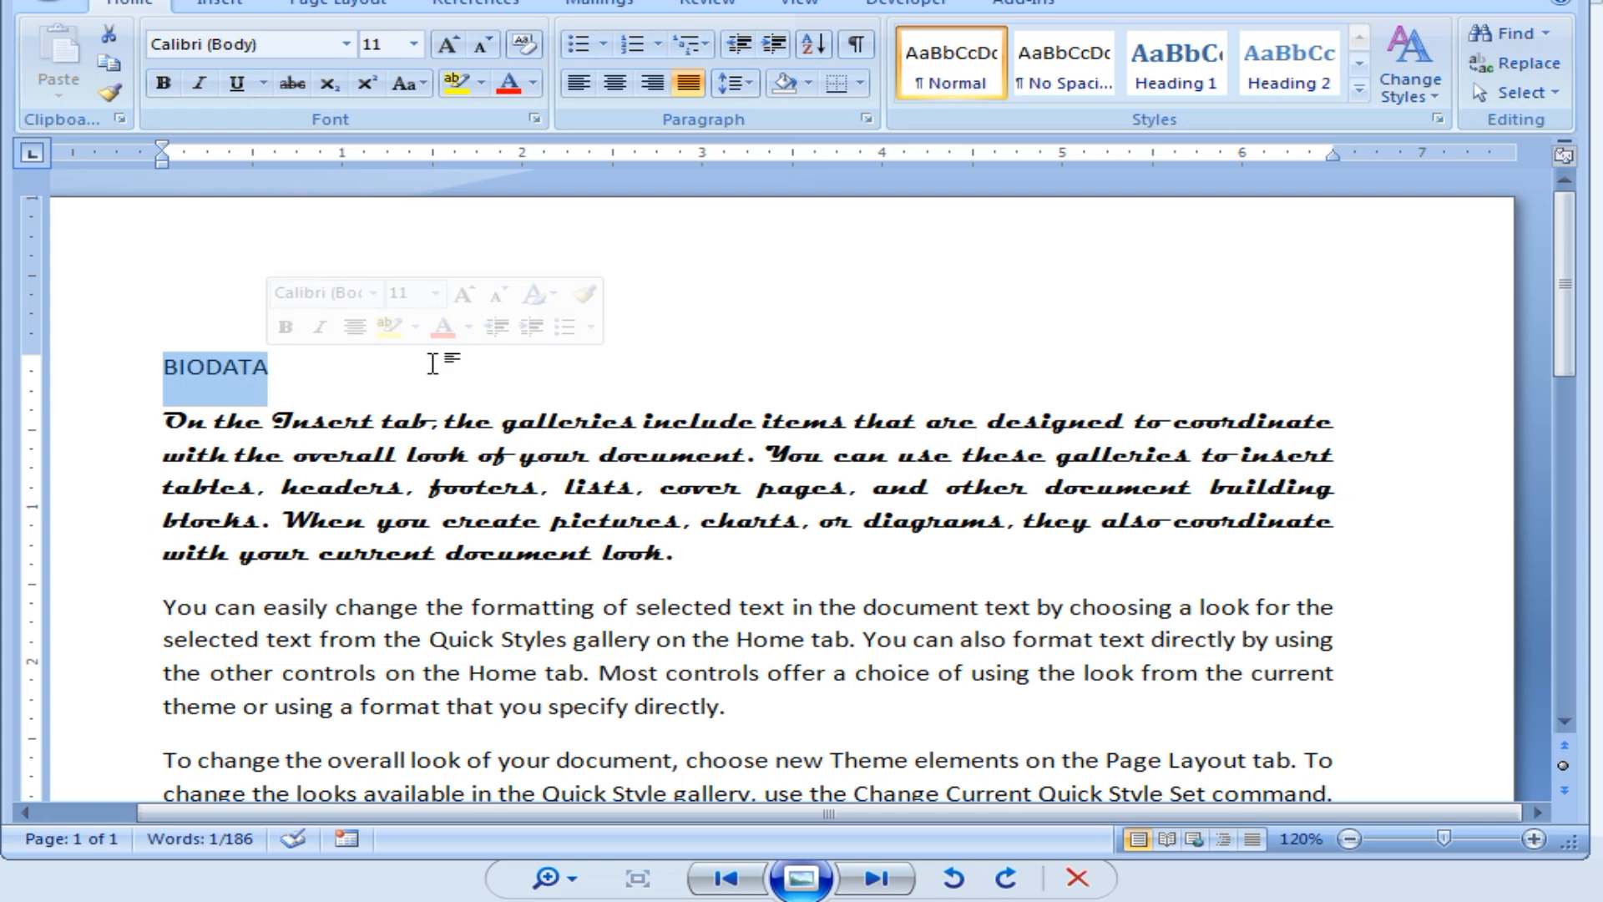
left_click(346, 372)
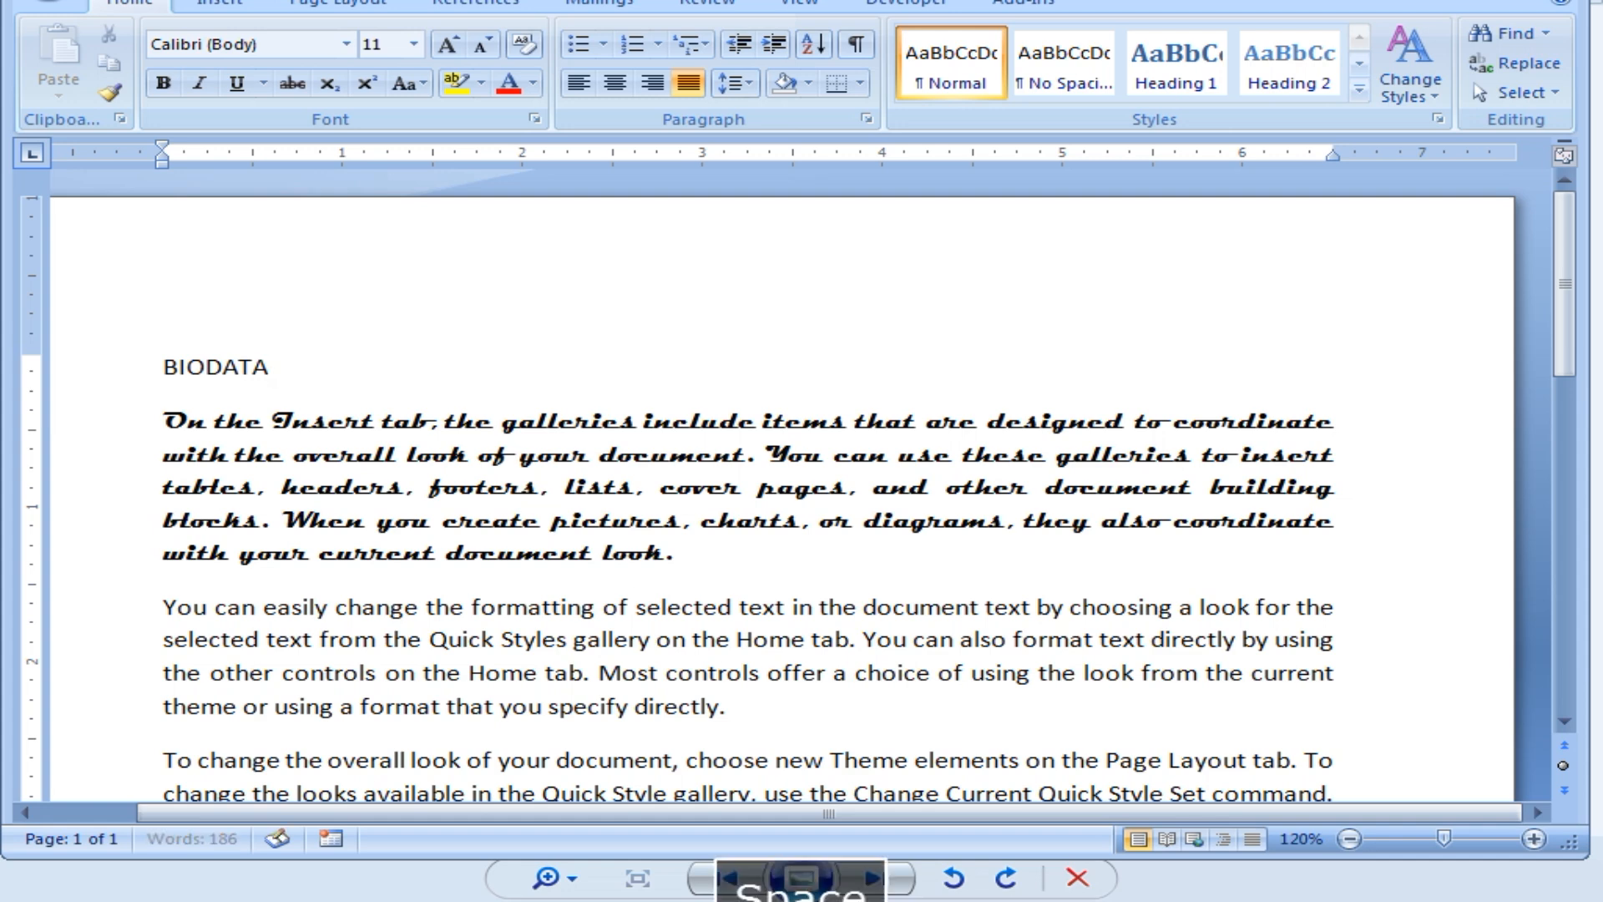
key("Tab")
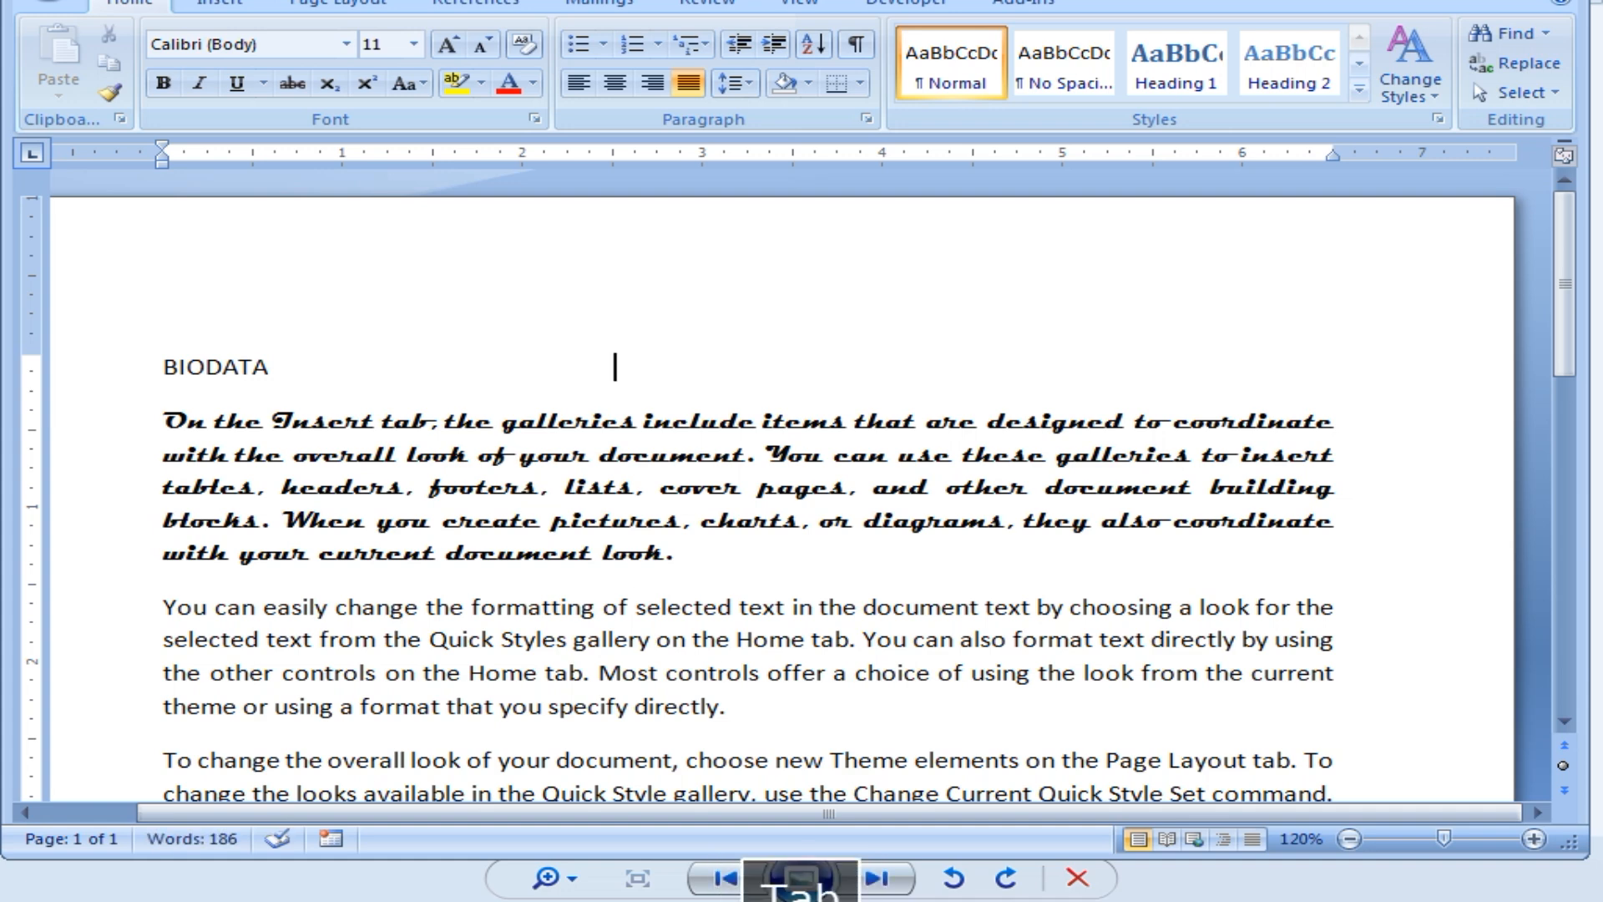
key("BackSpace")
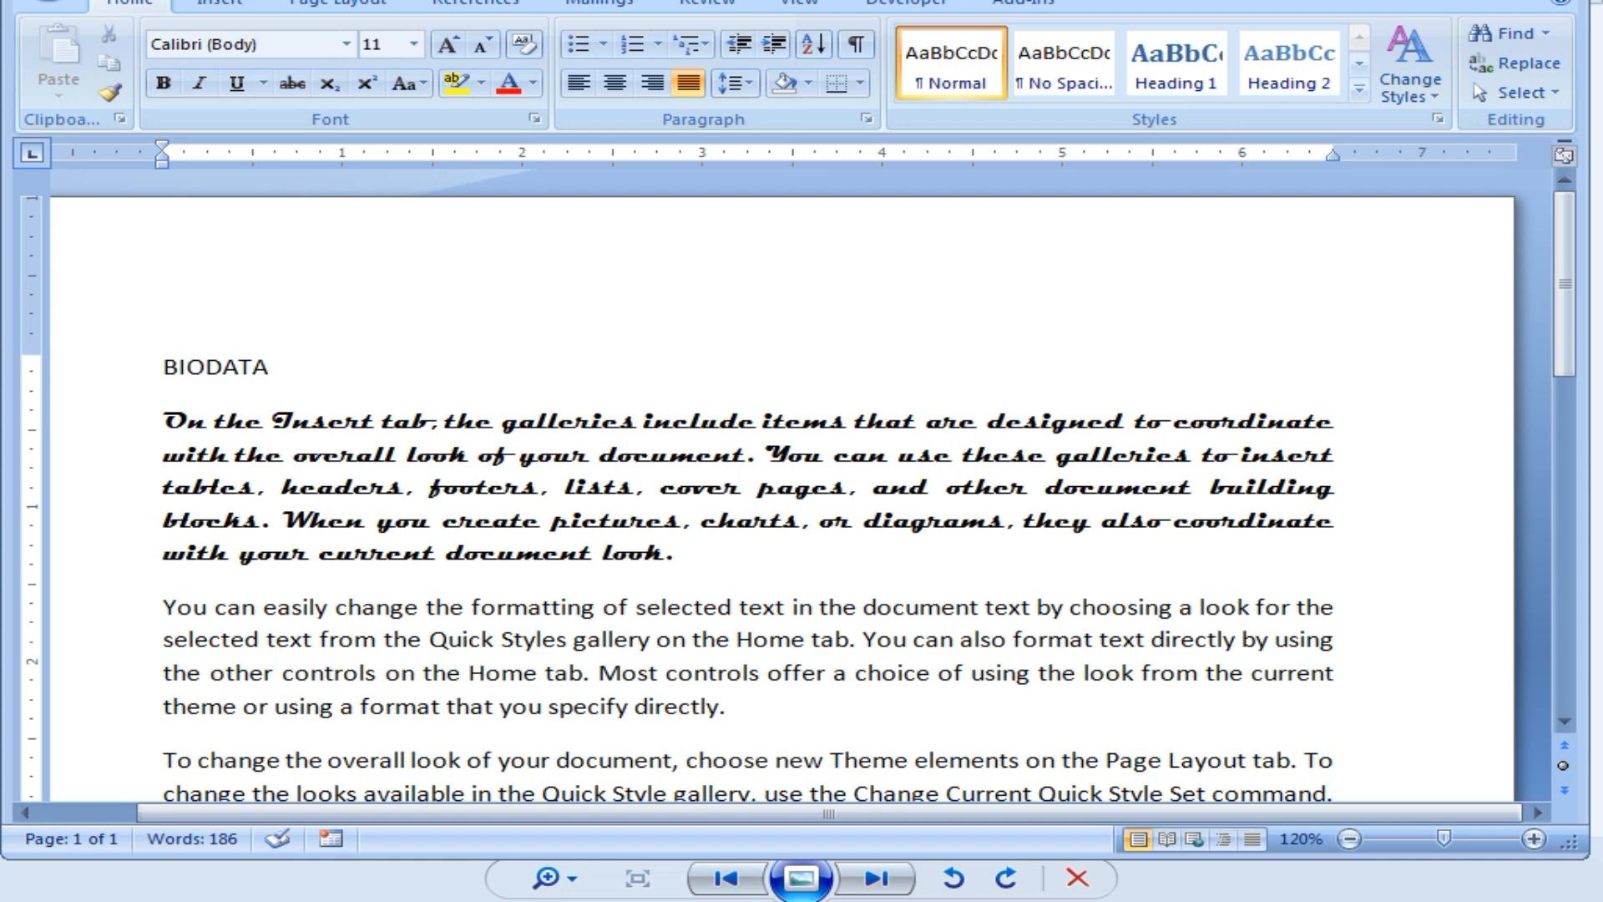
left_click(165, 371)
key("Tab")
key("Tab")
key("Tab")
key("Tab")
key("Tab")
key("Tab")
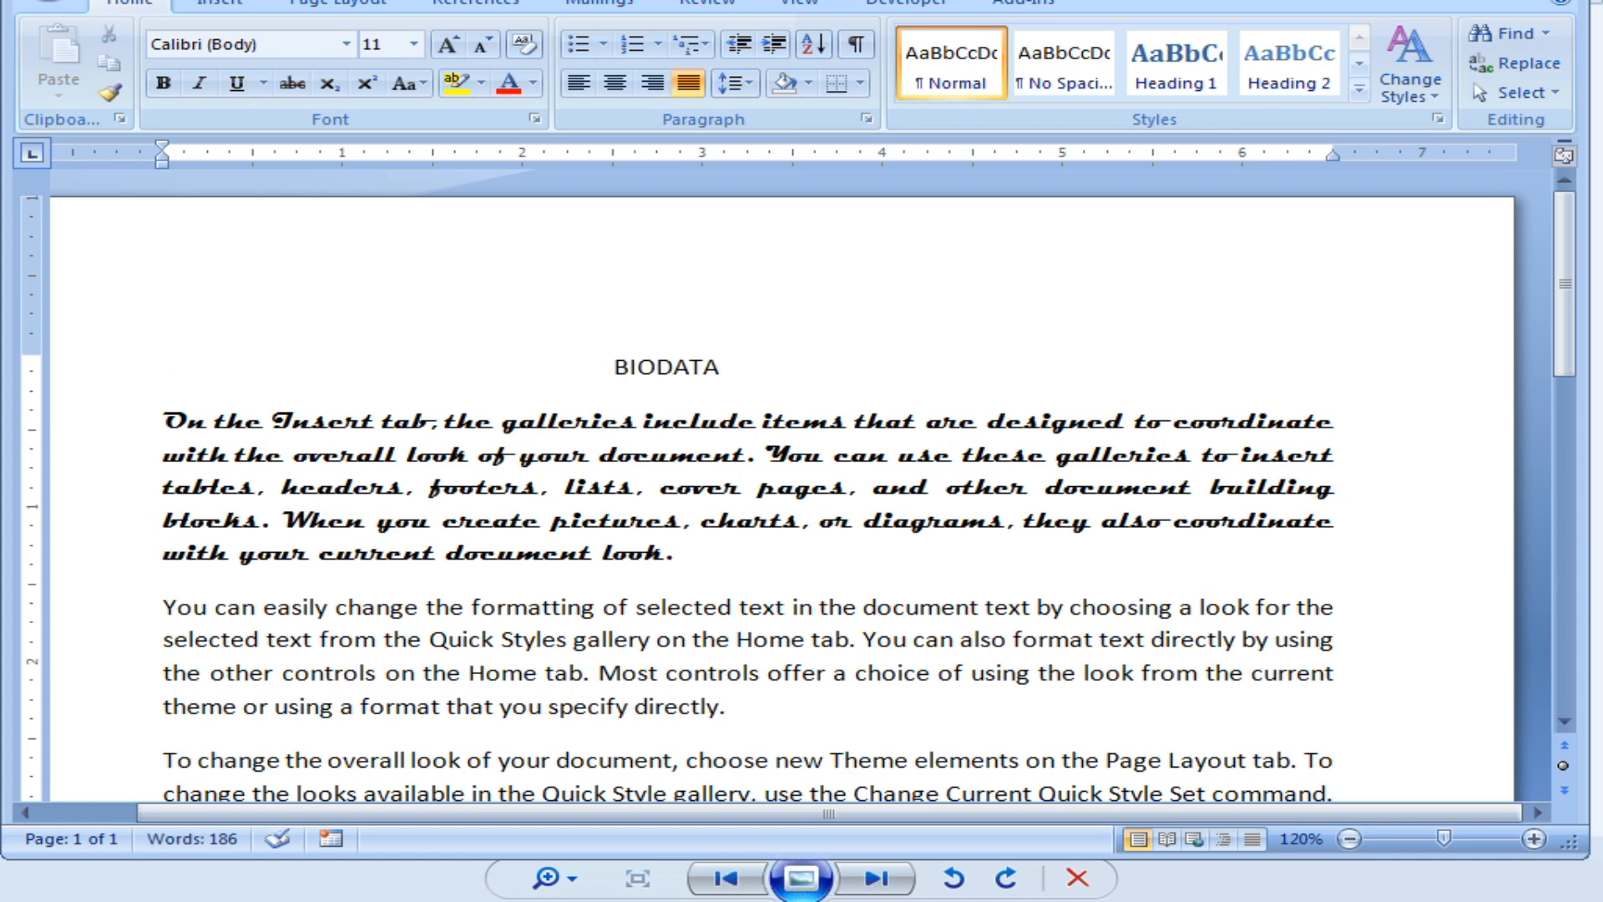
key("ctrl+z")
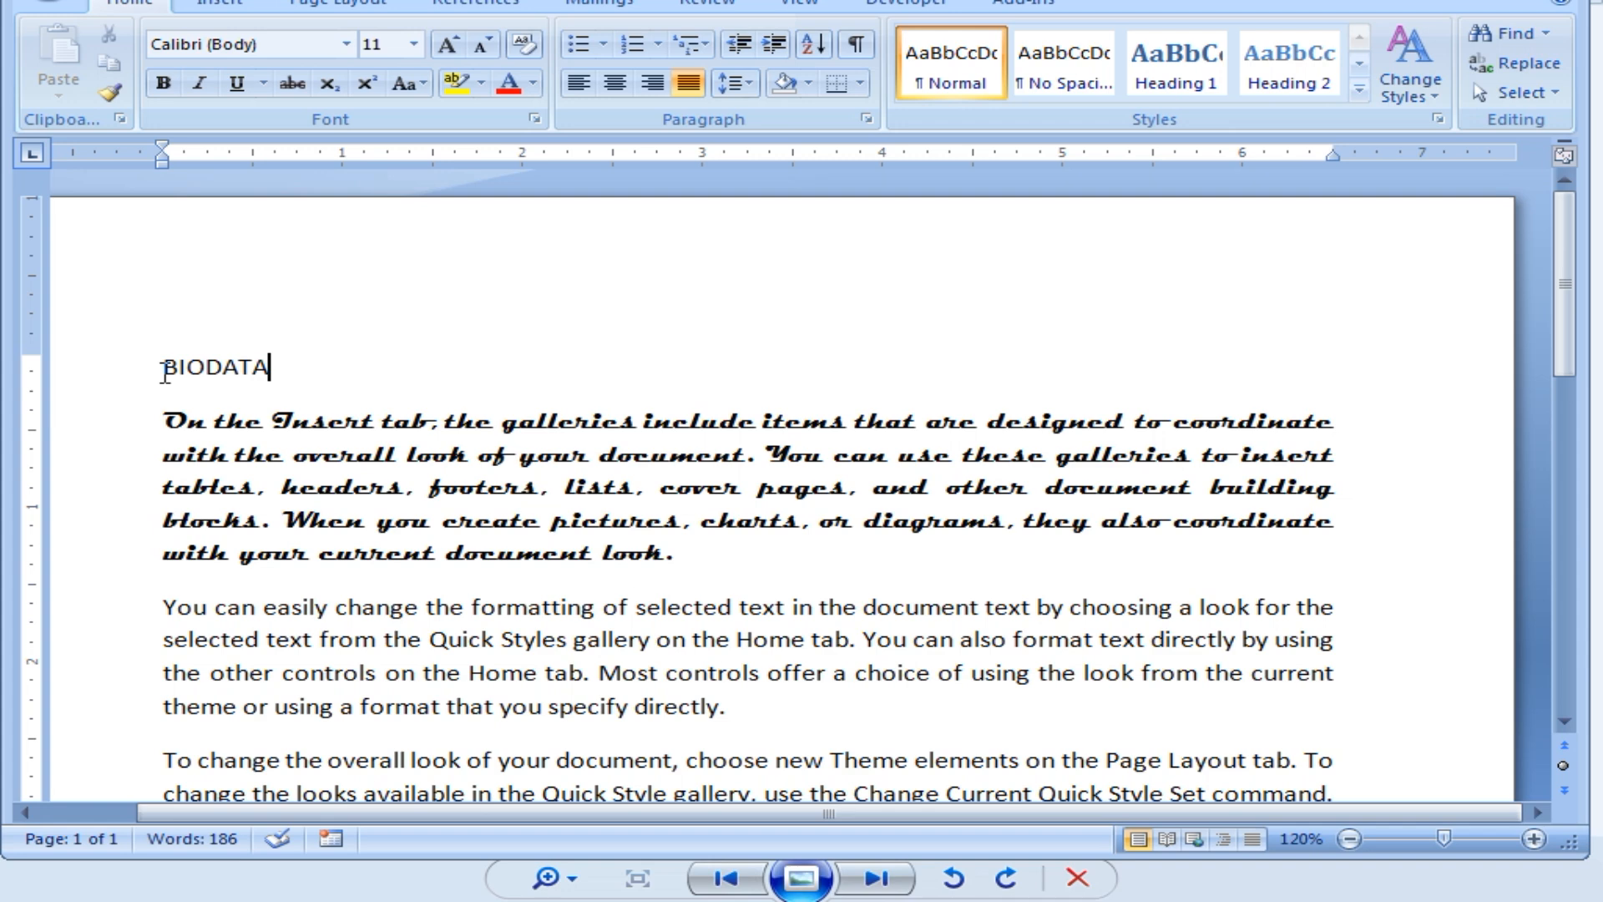
left_click_drag(164, 372, 266, 370)
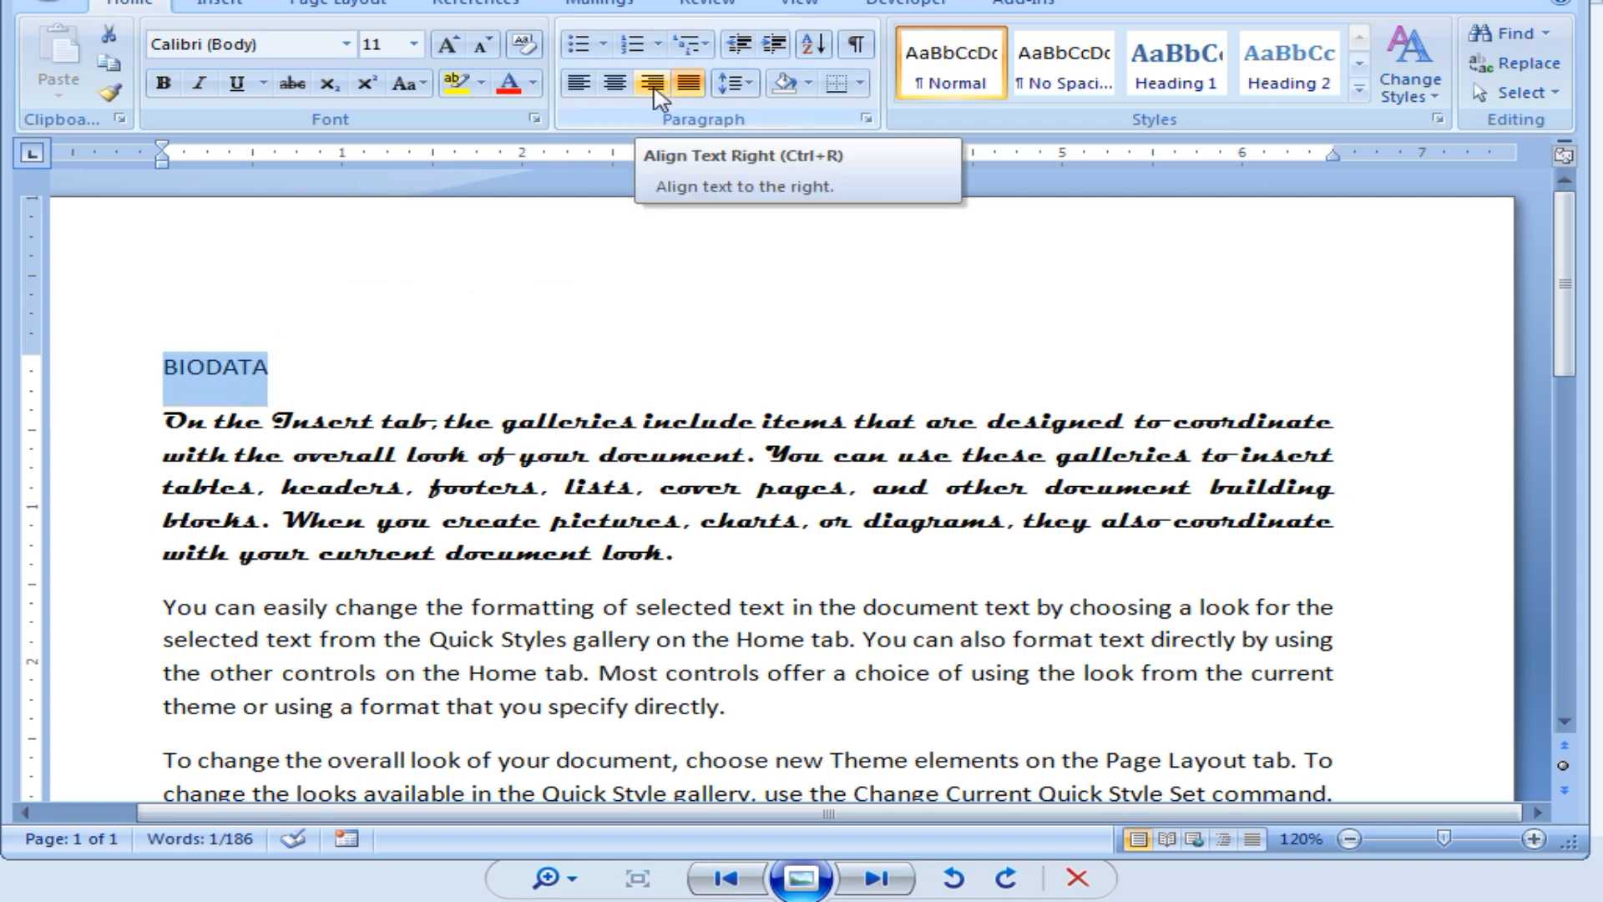
Center the BIODATA title, grow it to 18 pt, and make it bold.
left_click(615, 84)
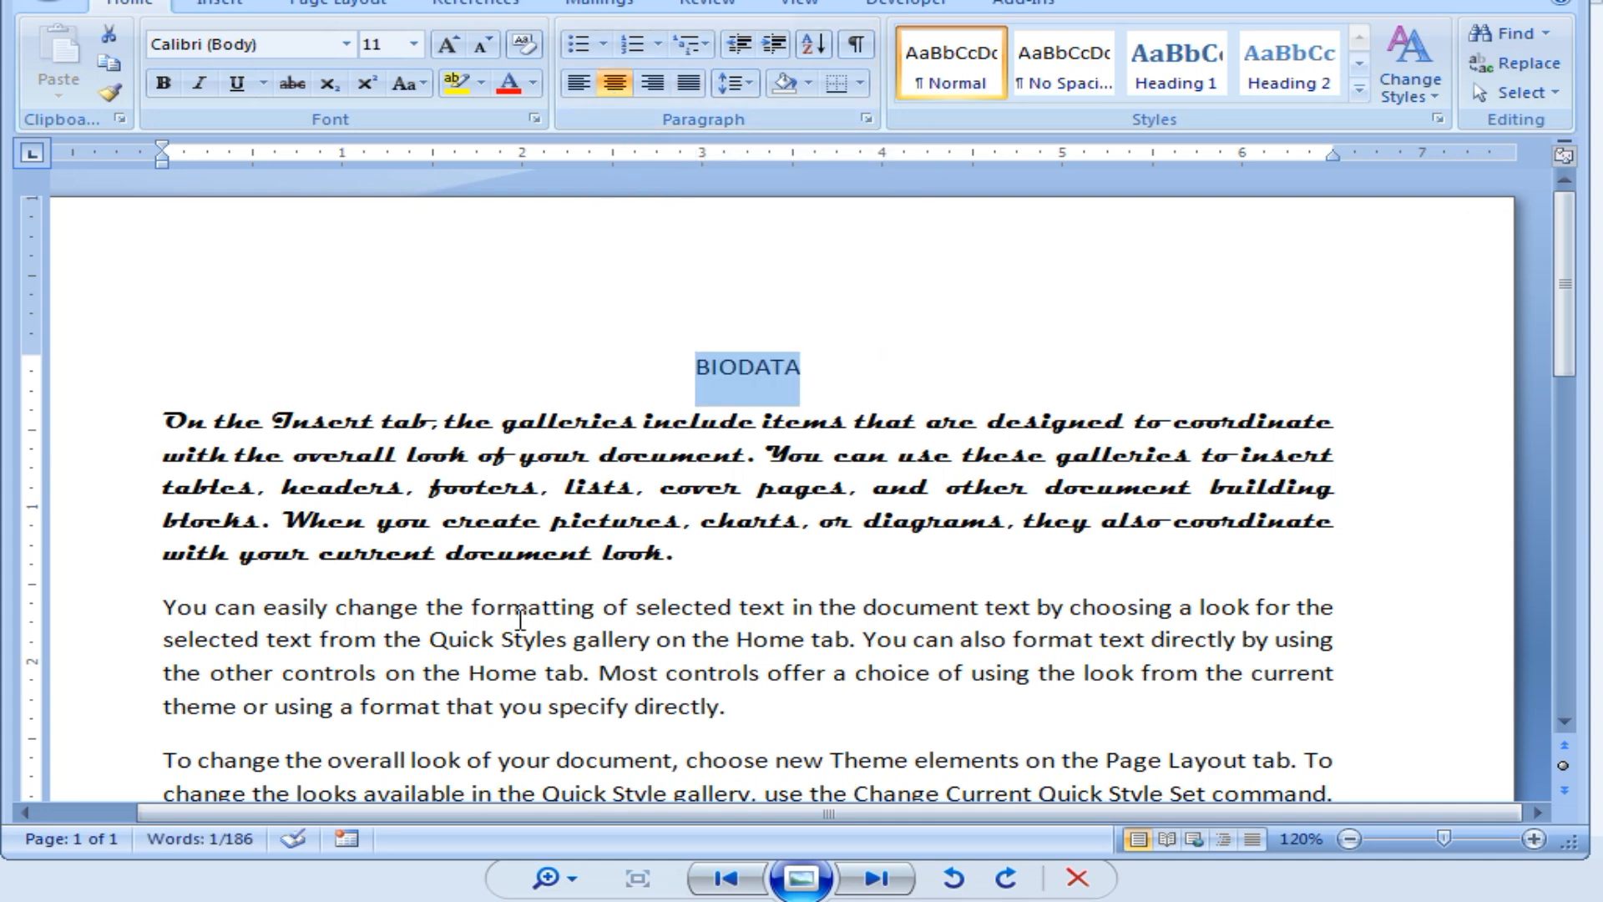
left_click(448, 44)
left_click(448, 45)
left_click(448, 44)
left_click(448, 44)
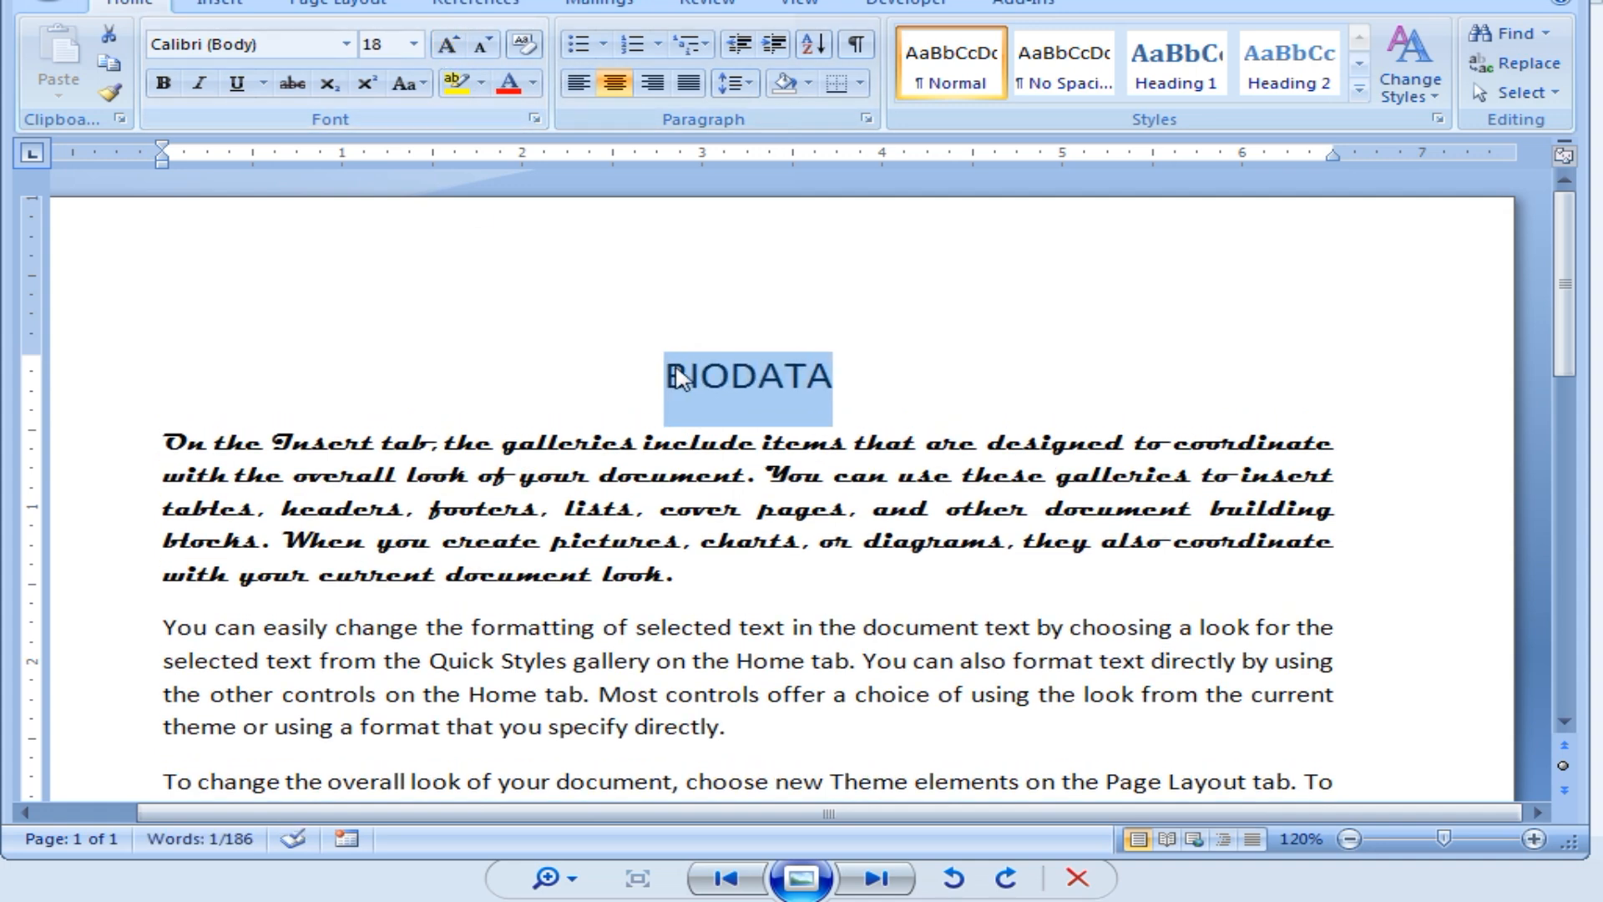
left_click(164, 87)
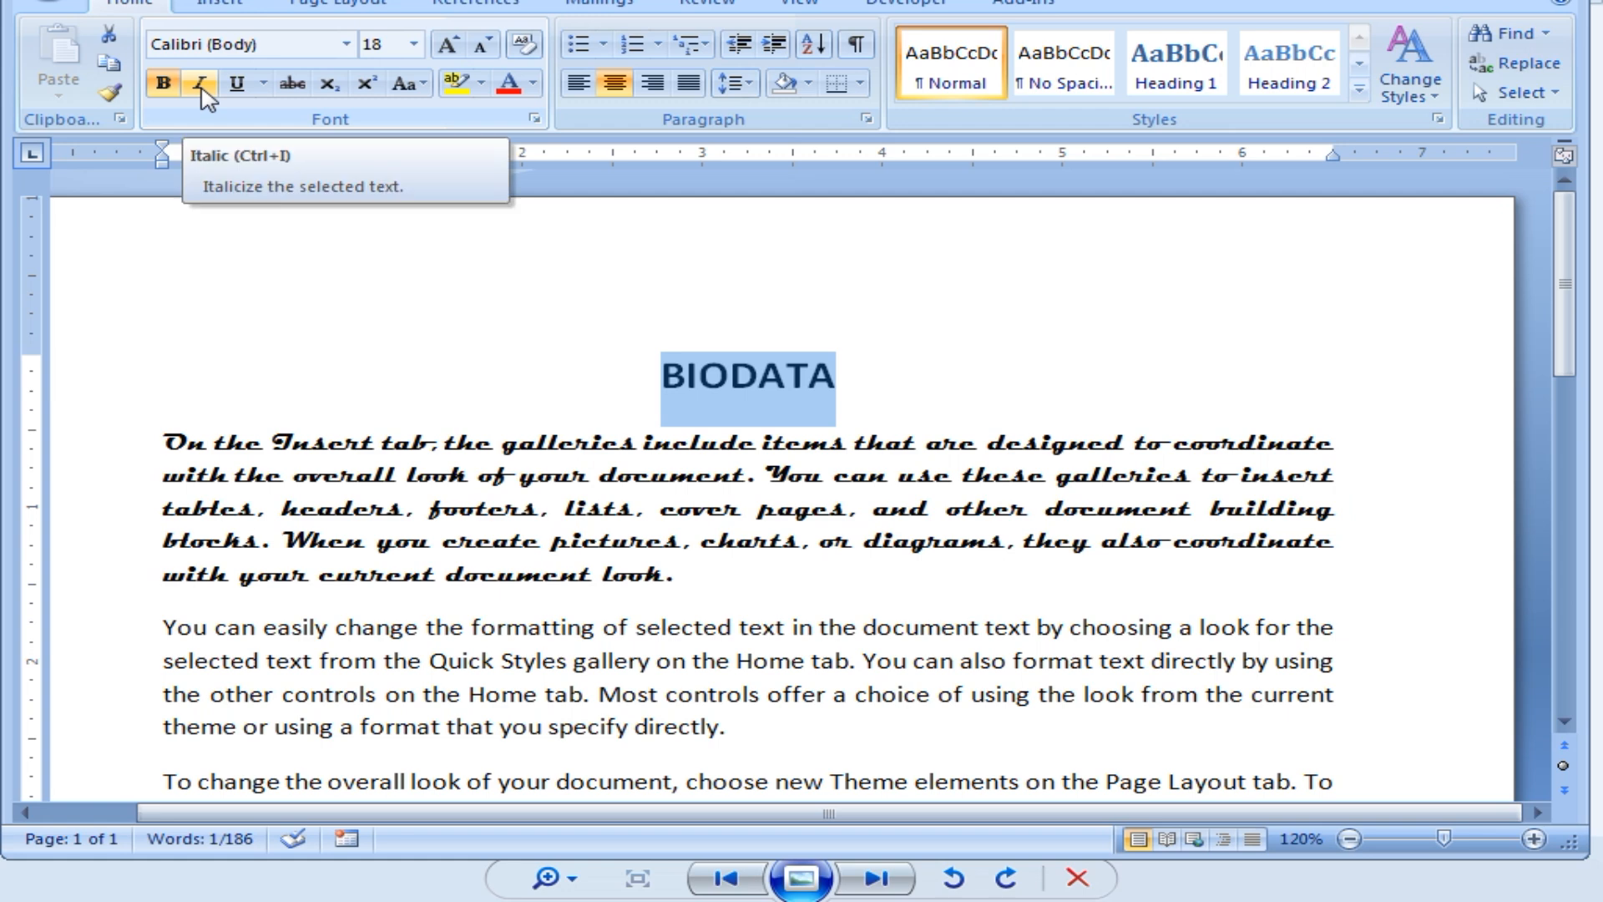
Try italic and underline on BIODATA, then remove underline, italic and bold.
left_click(201, 87)
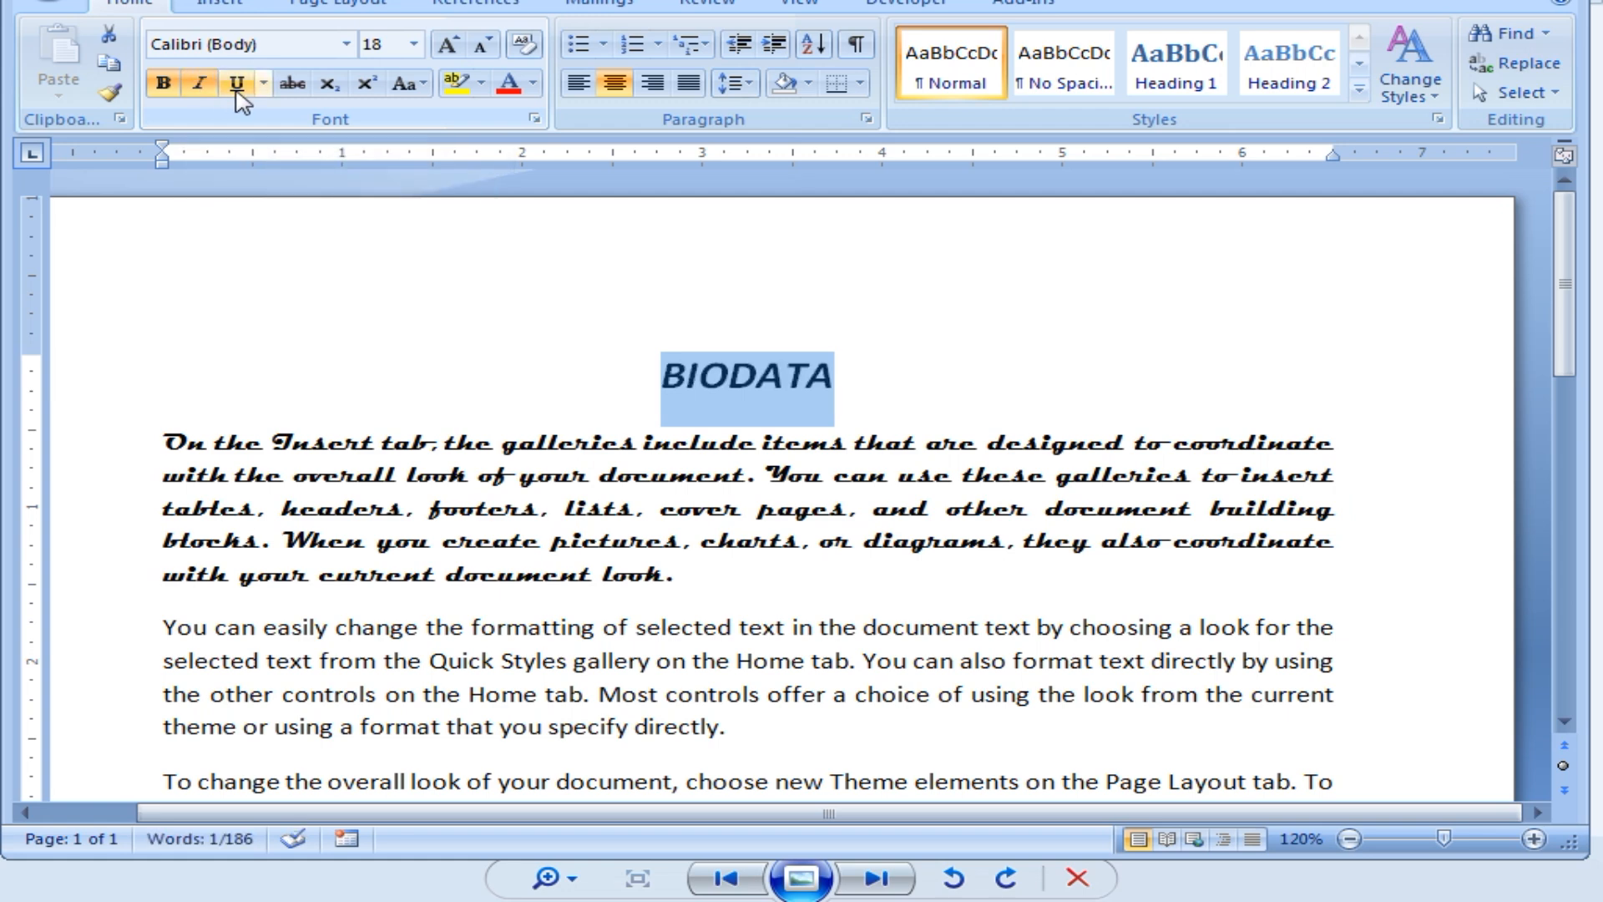
left_click(236, 94)
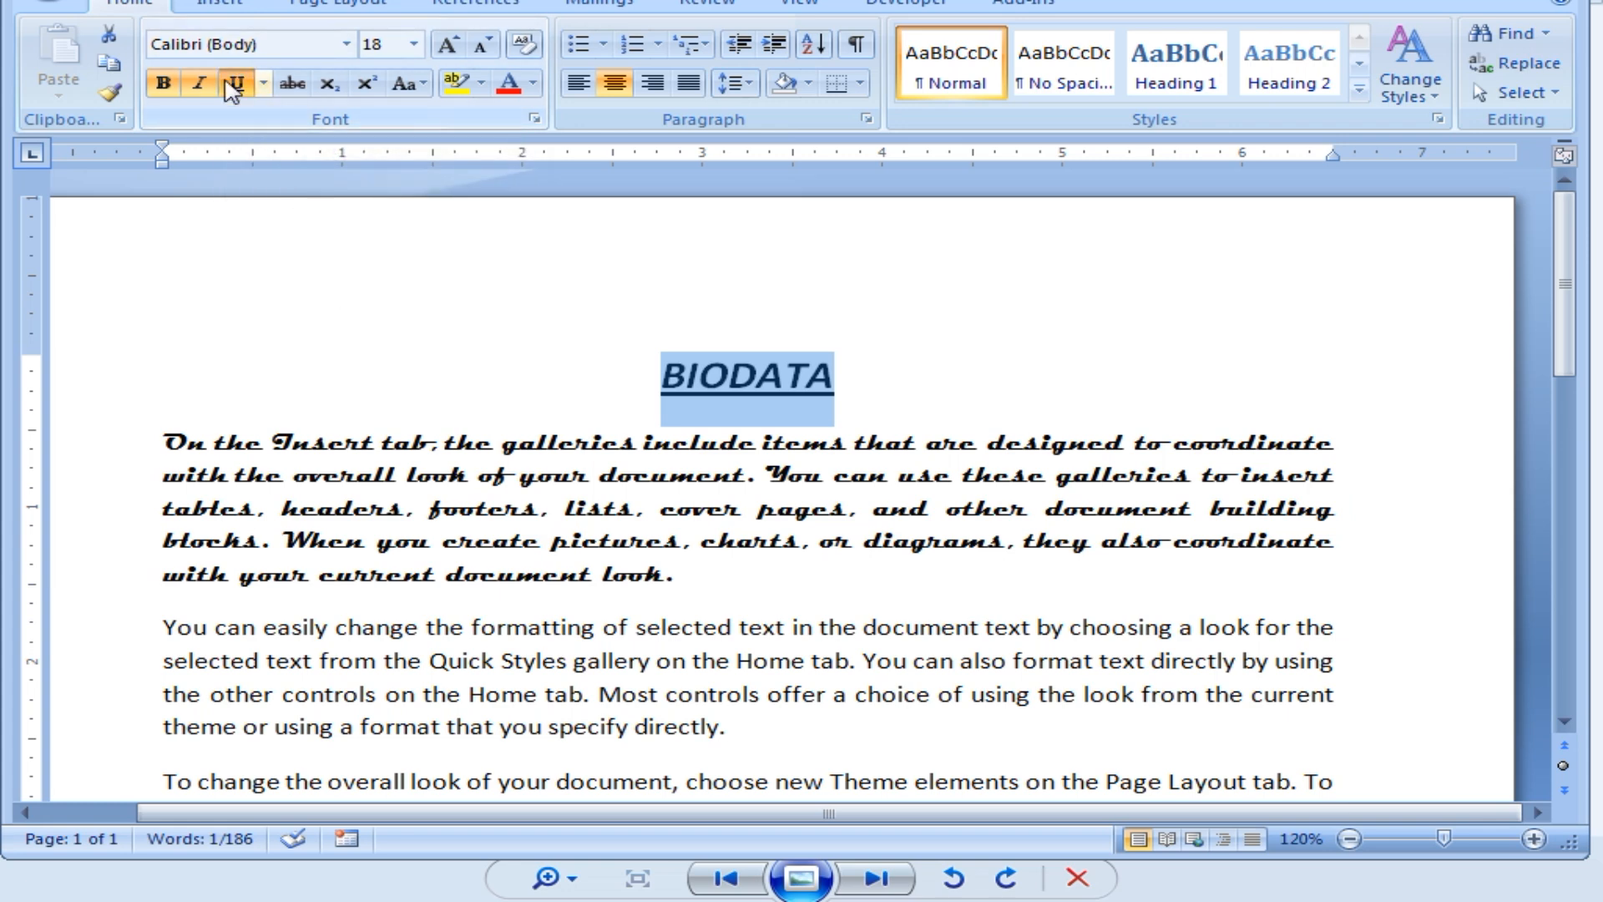
left_click(238, 87)
left_click(199, 83)
left_click(164, 83)
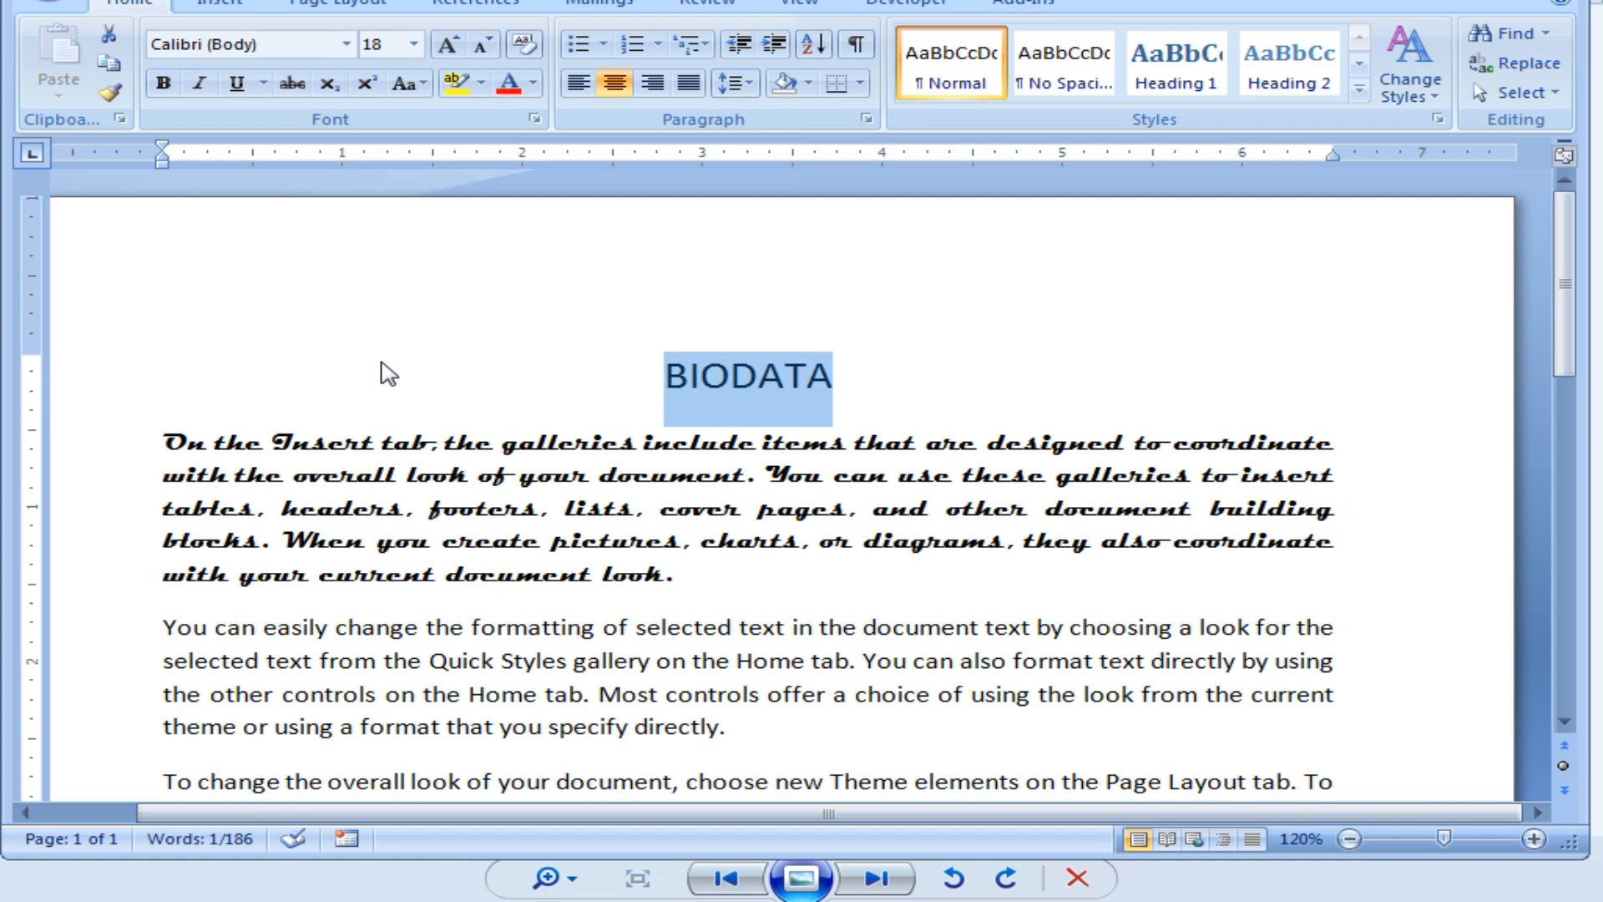
Reapply bold, italic and underline to BIODATA with shortcuts, then switch to Class of CITA.docx.
key("ctrl+b")
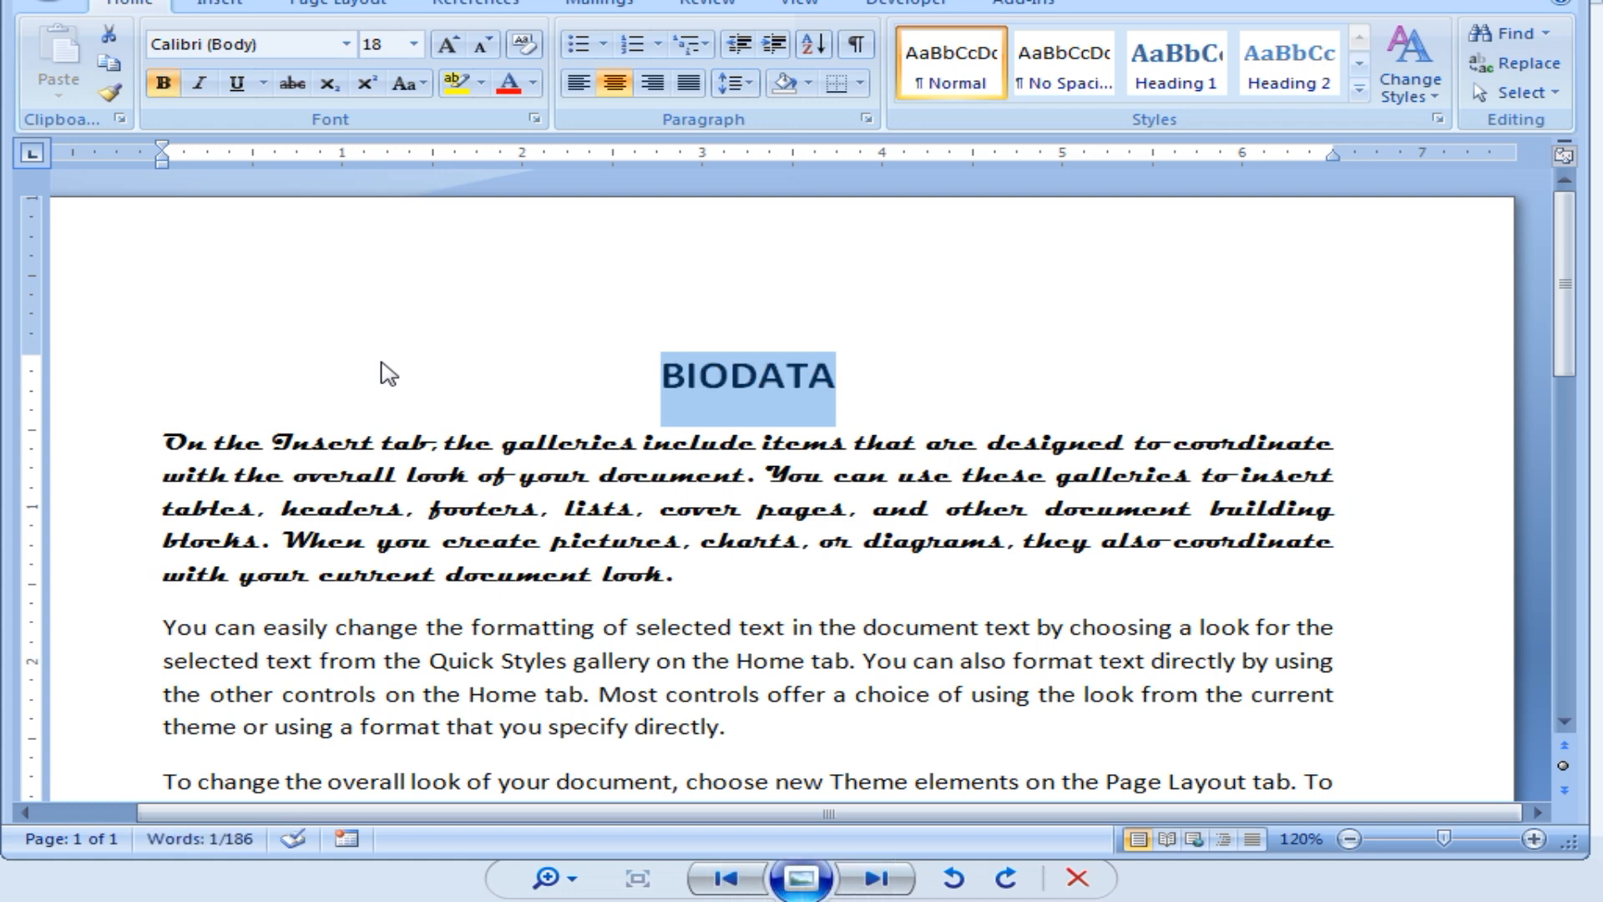
key("ctrl+i")
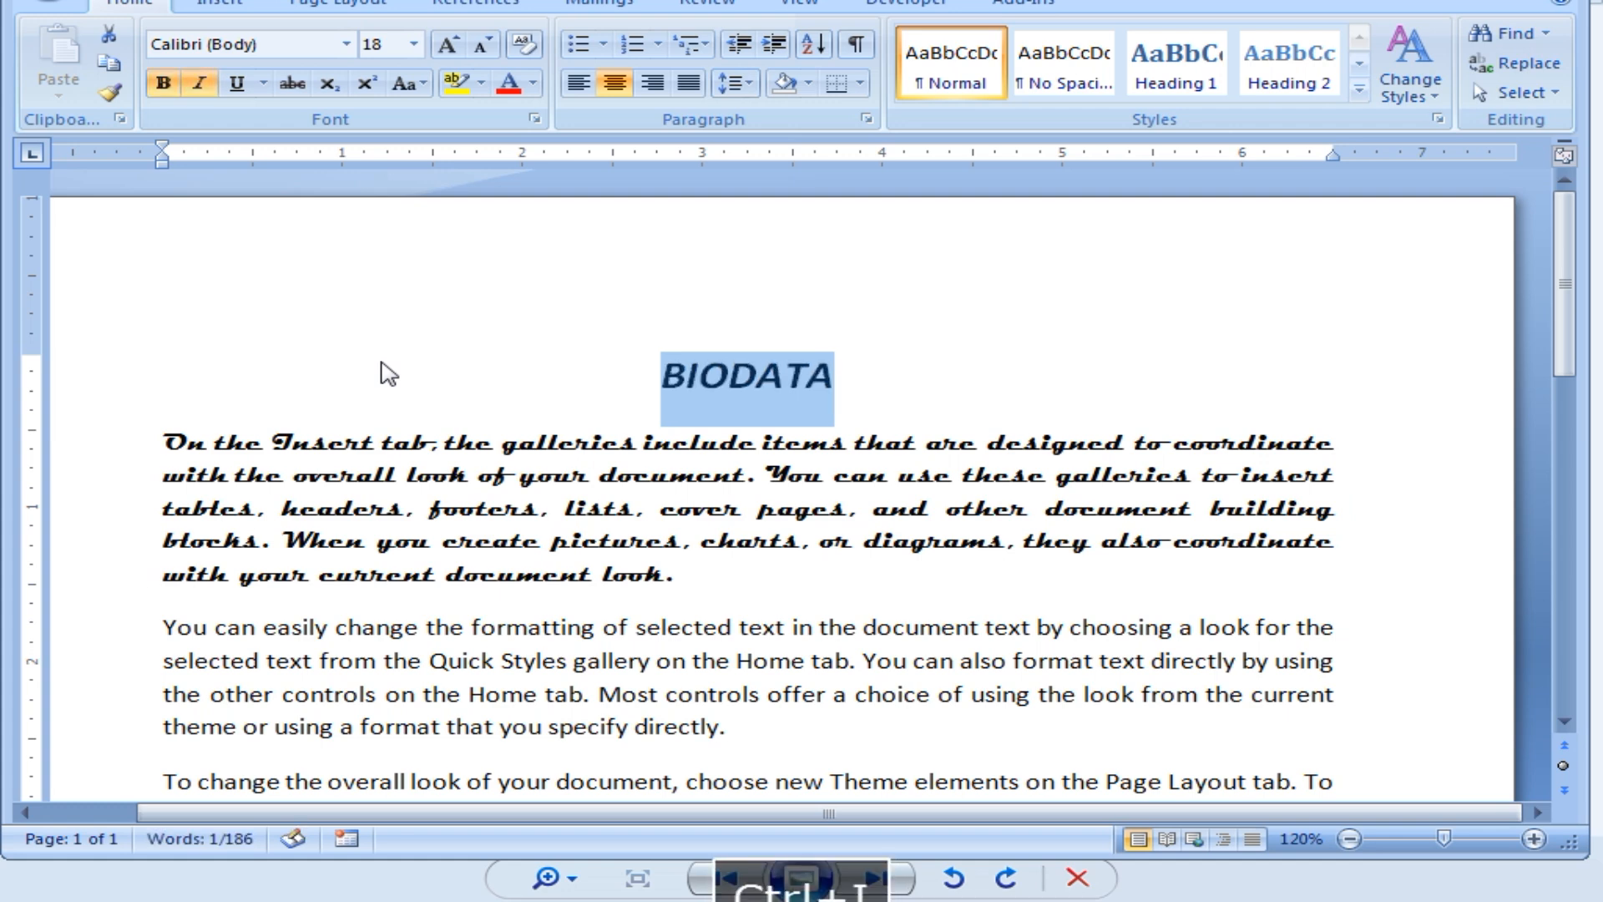
key("ctrl+u")
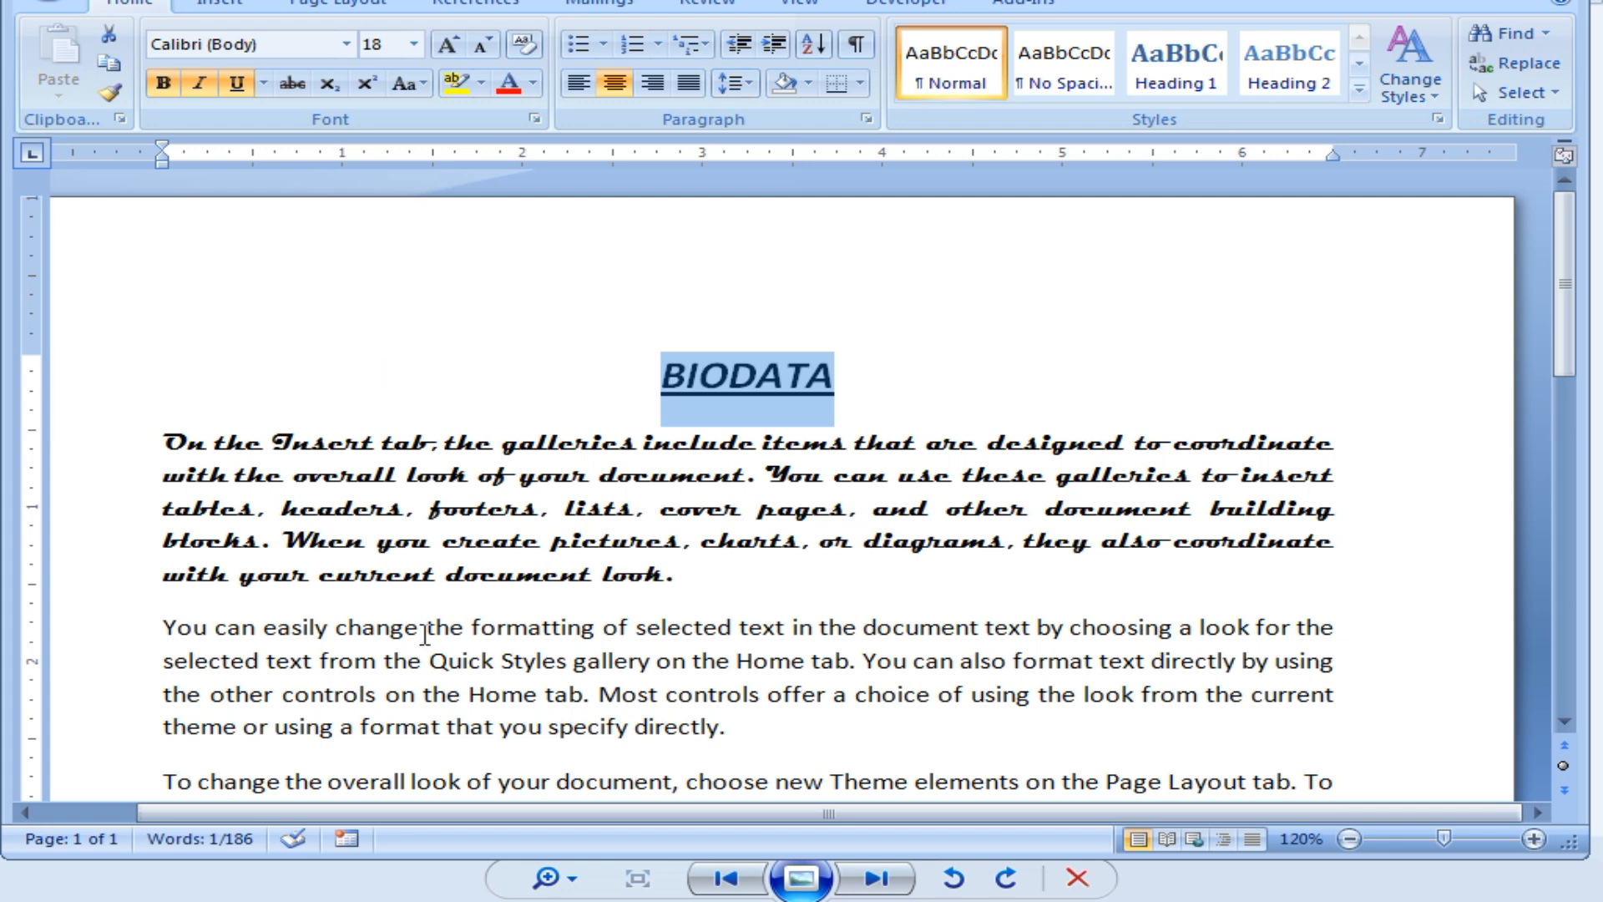
left_click(525, 901)
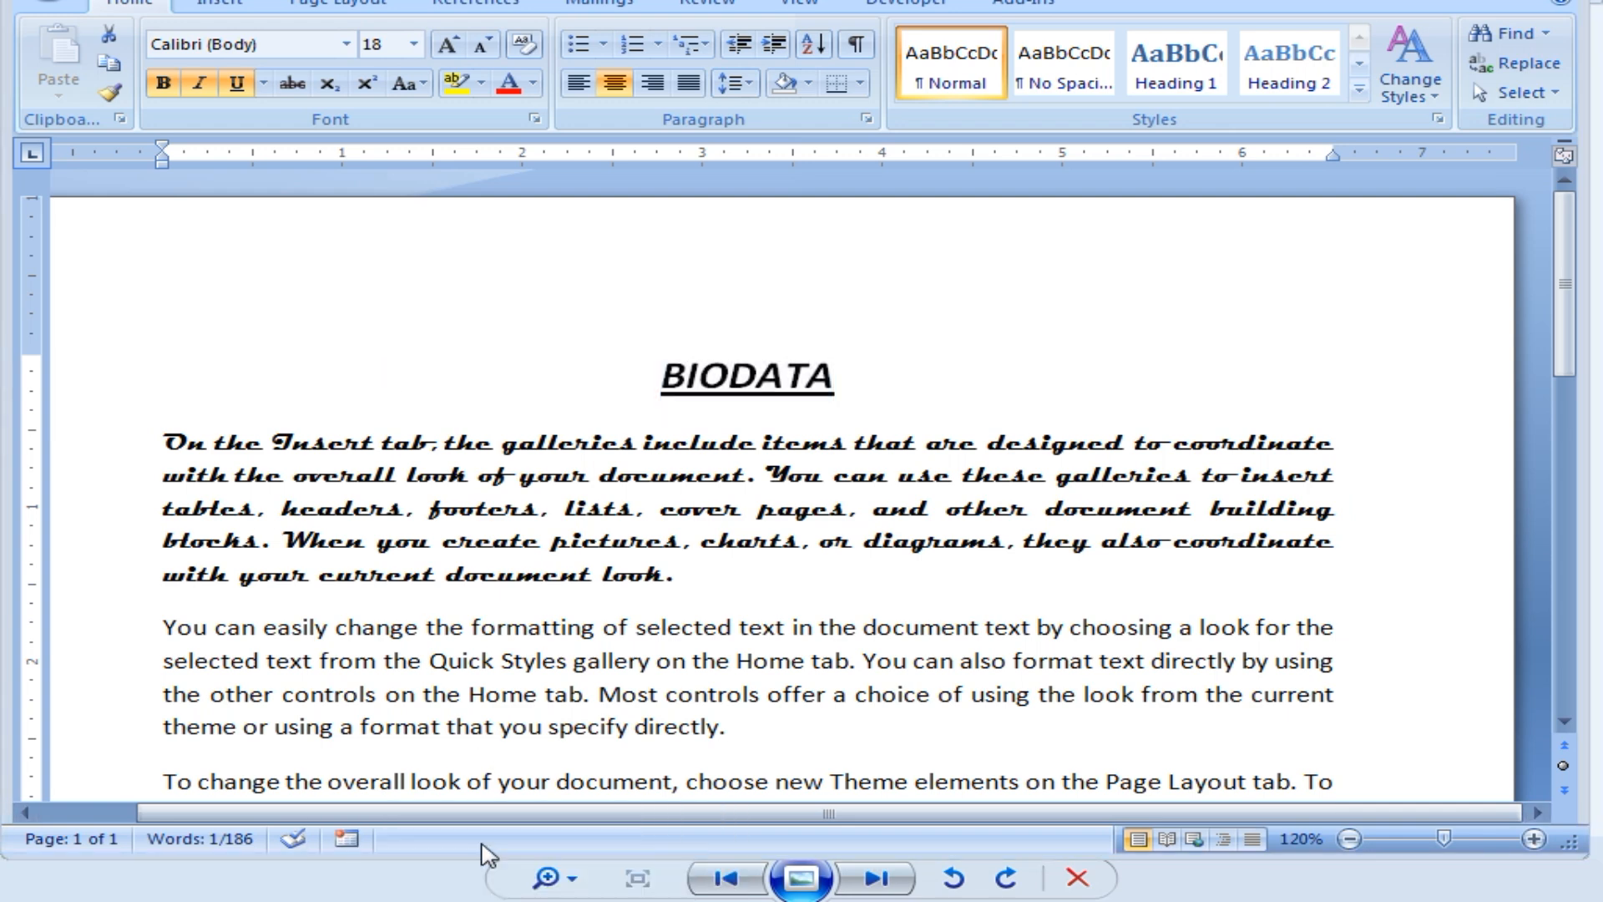
left_click(481, 834)
Scroll through the Font Group notes in Class of CITA.docx, then return to the BIODATA document.
scroll(760, 487, "down", 1)
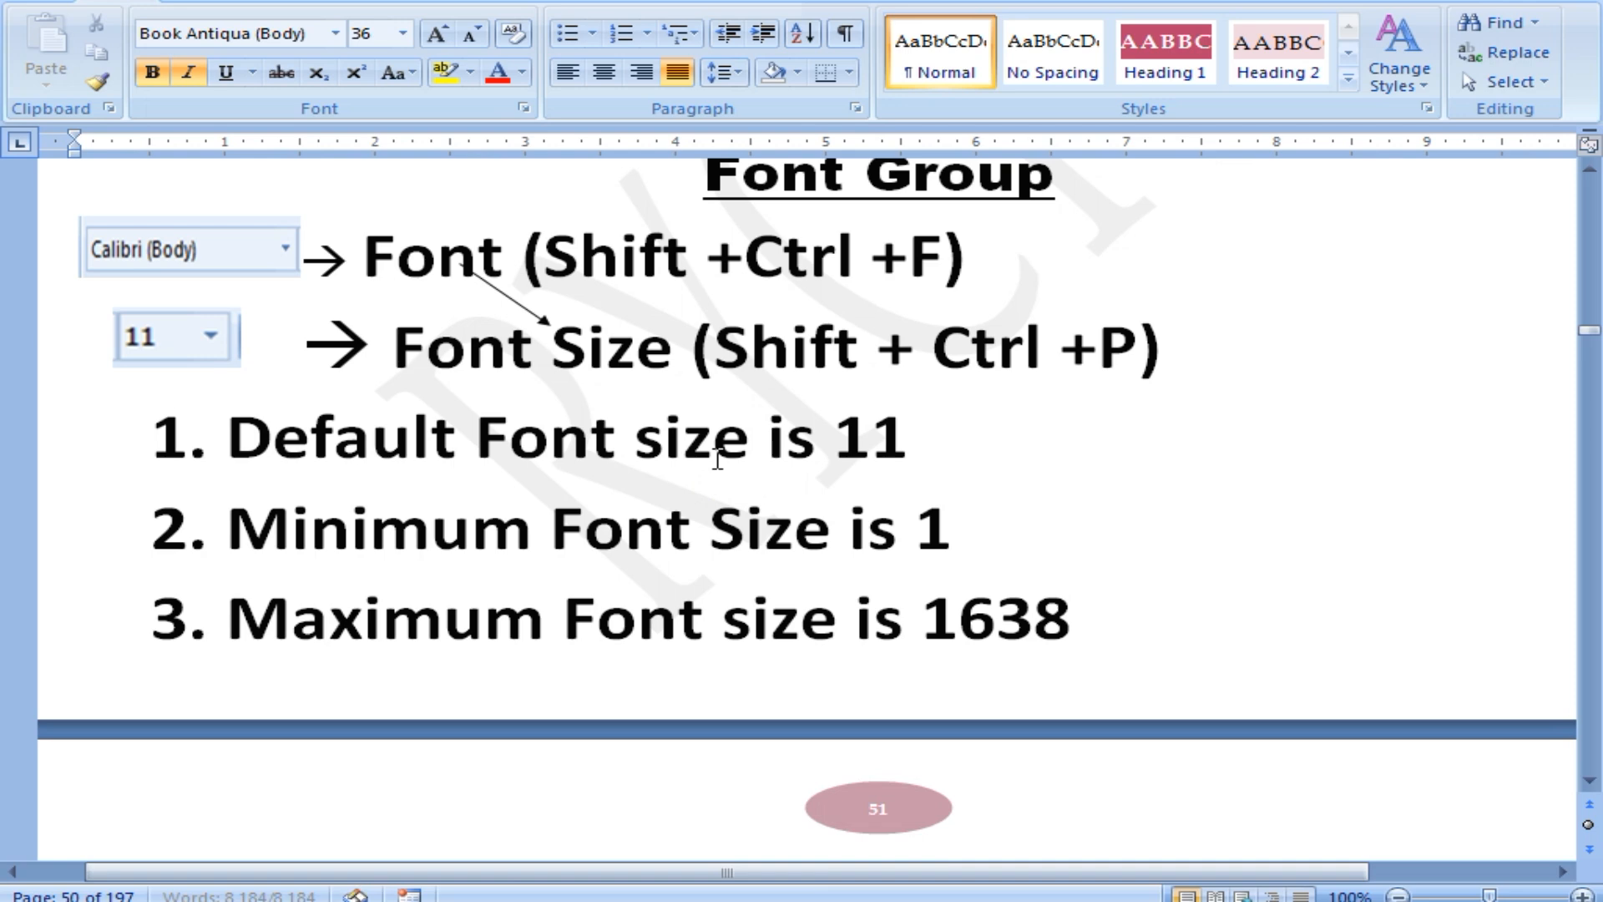
scroll(760, 487, "down", 5)
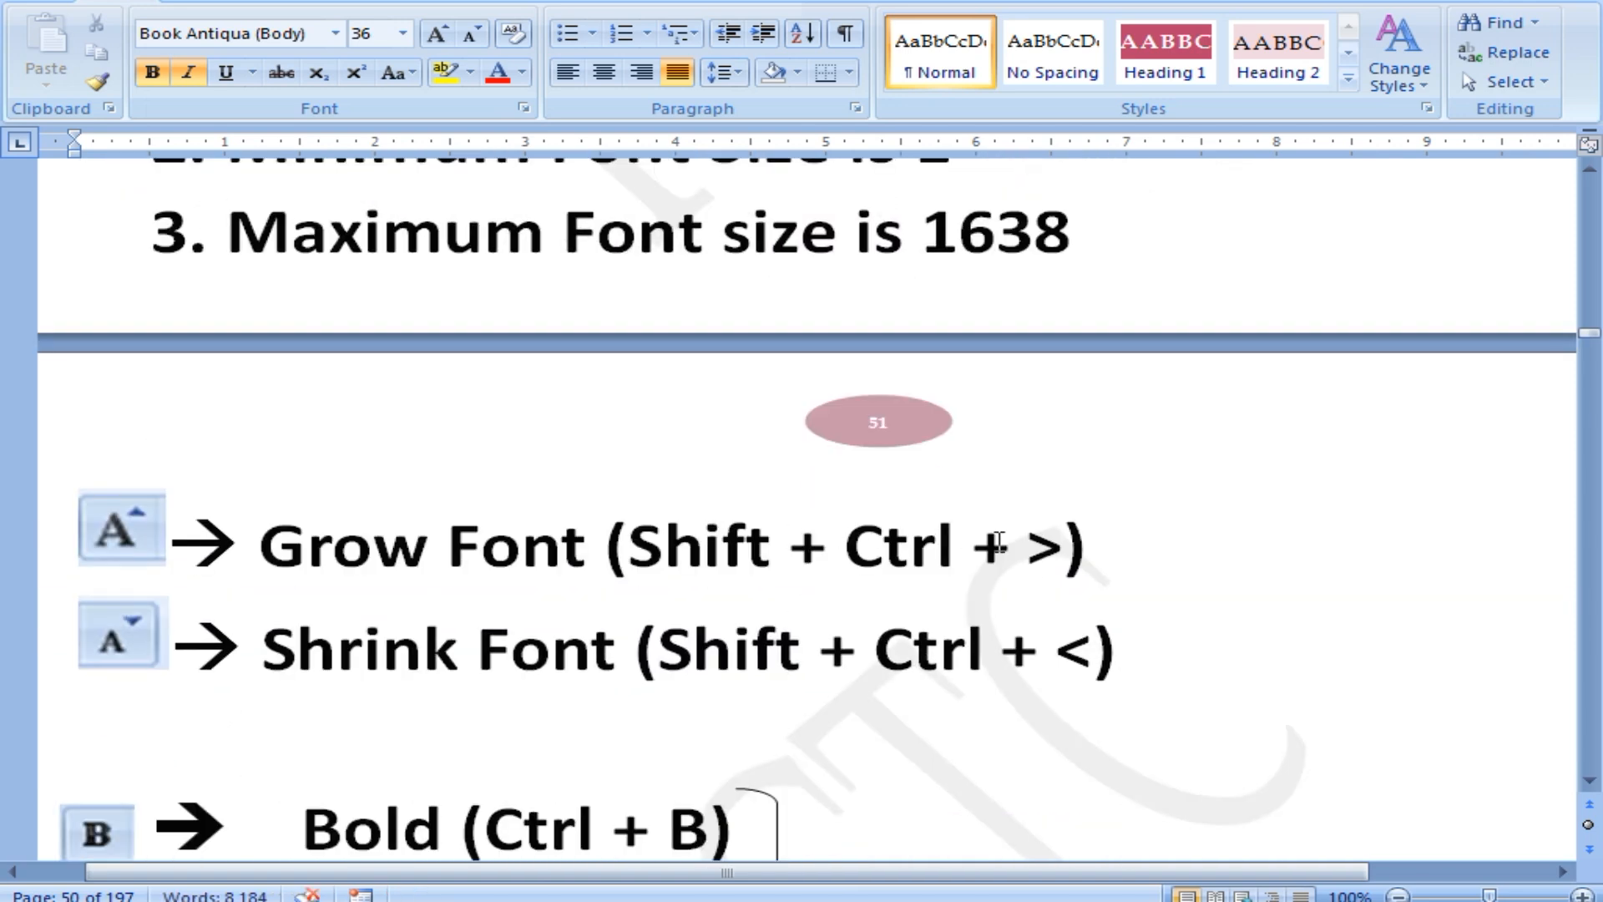
scroll(816, 537, "down", 4)
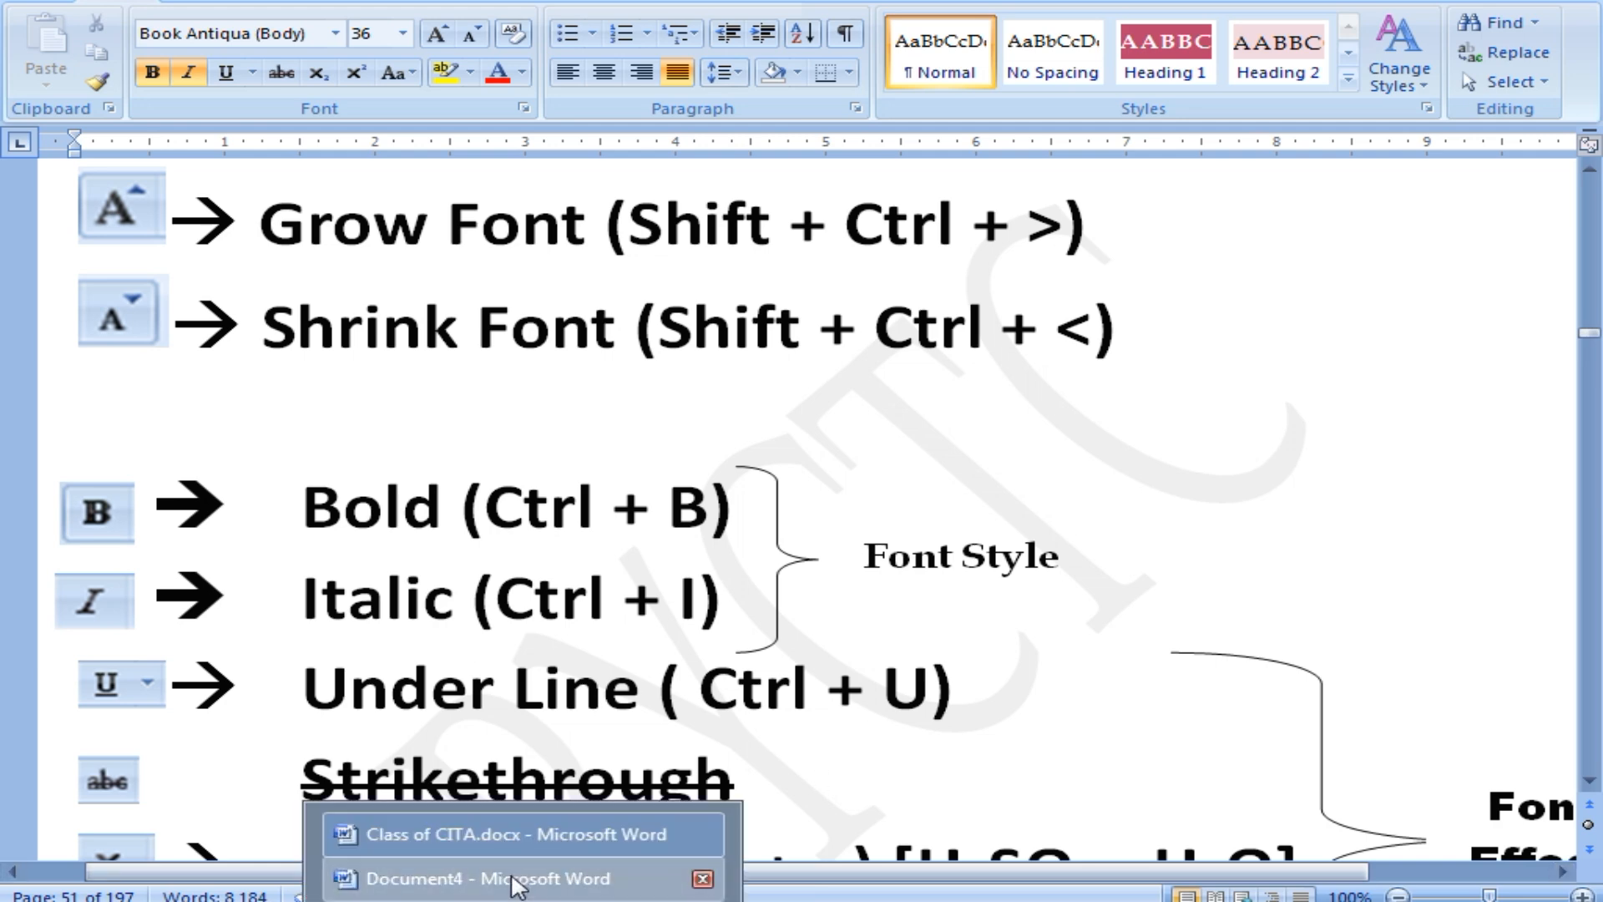
left_click(518, 881)
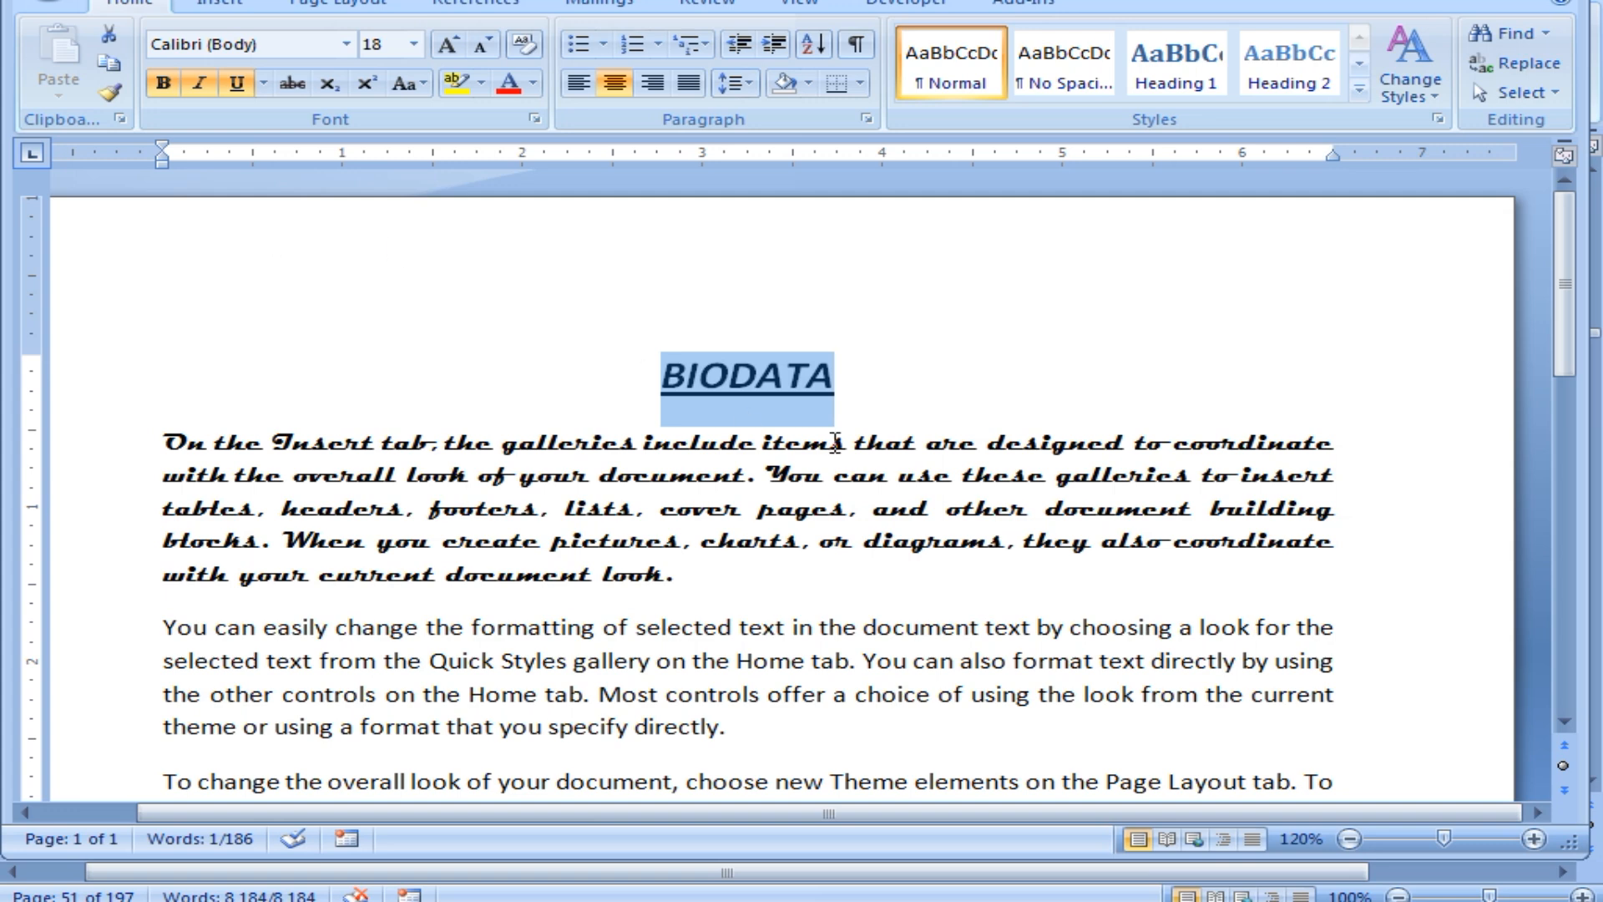
Clear bold, italic and underline from BIODATA with Ctrl+B, Ctrl+I, Ctrl+U, and drop down the font list.
key("ctrl+b")
key("ctrl+i")
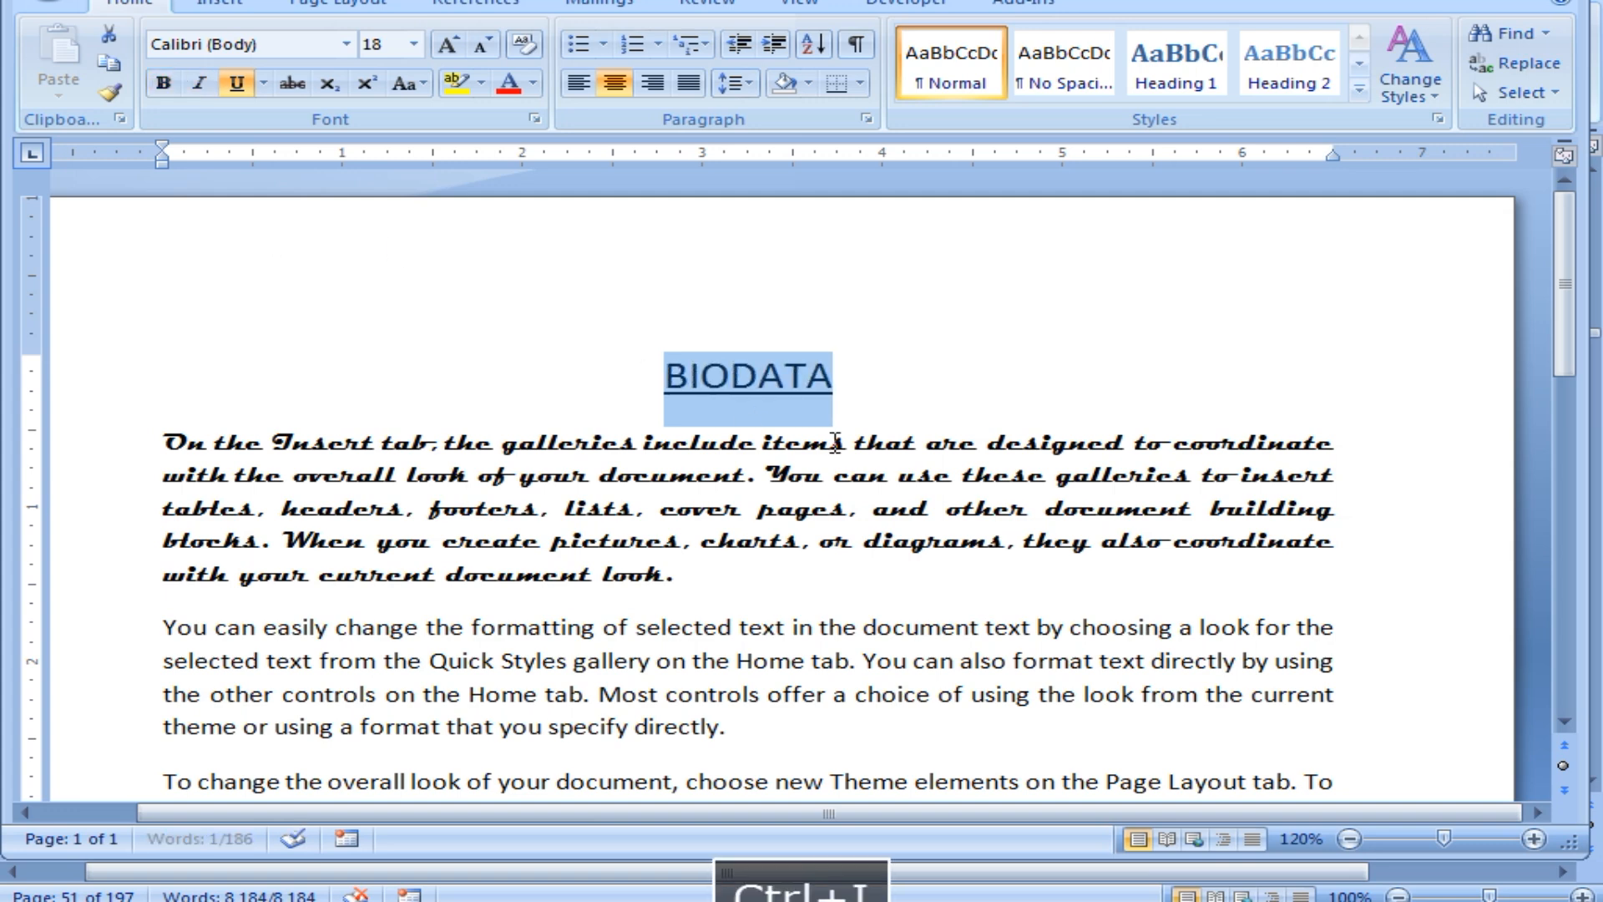
key("ctrl+u")
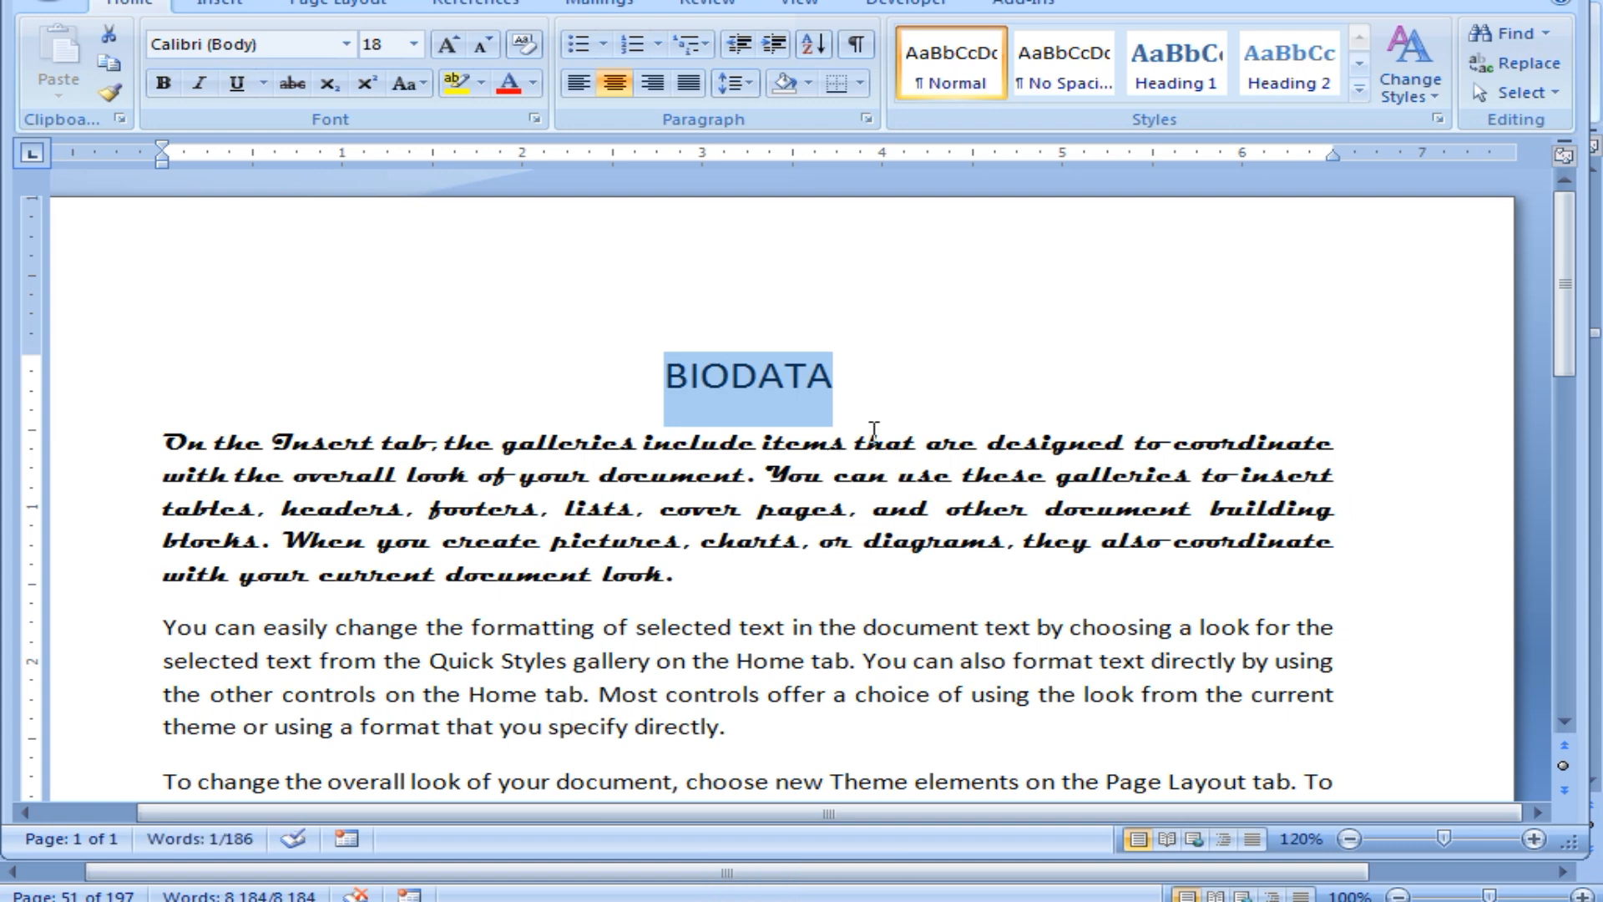
left_click(346, 44)
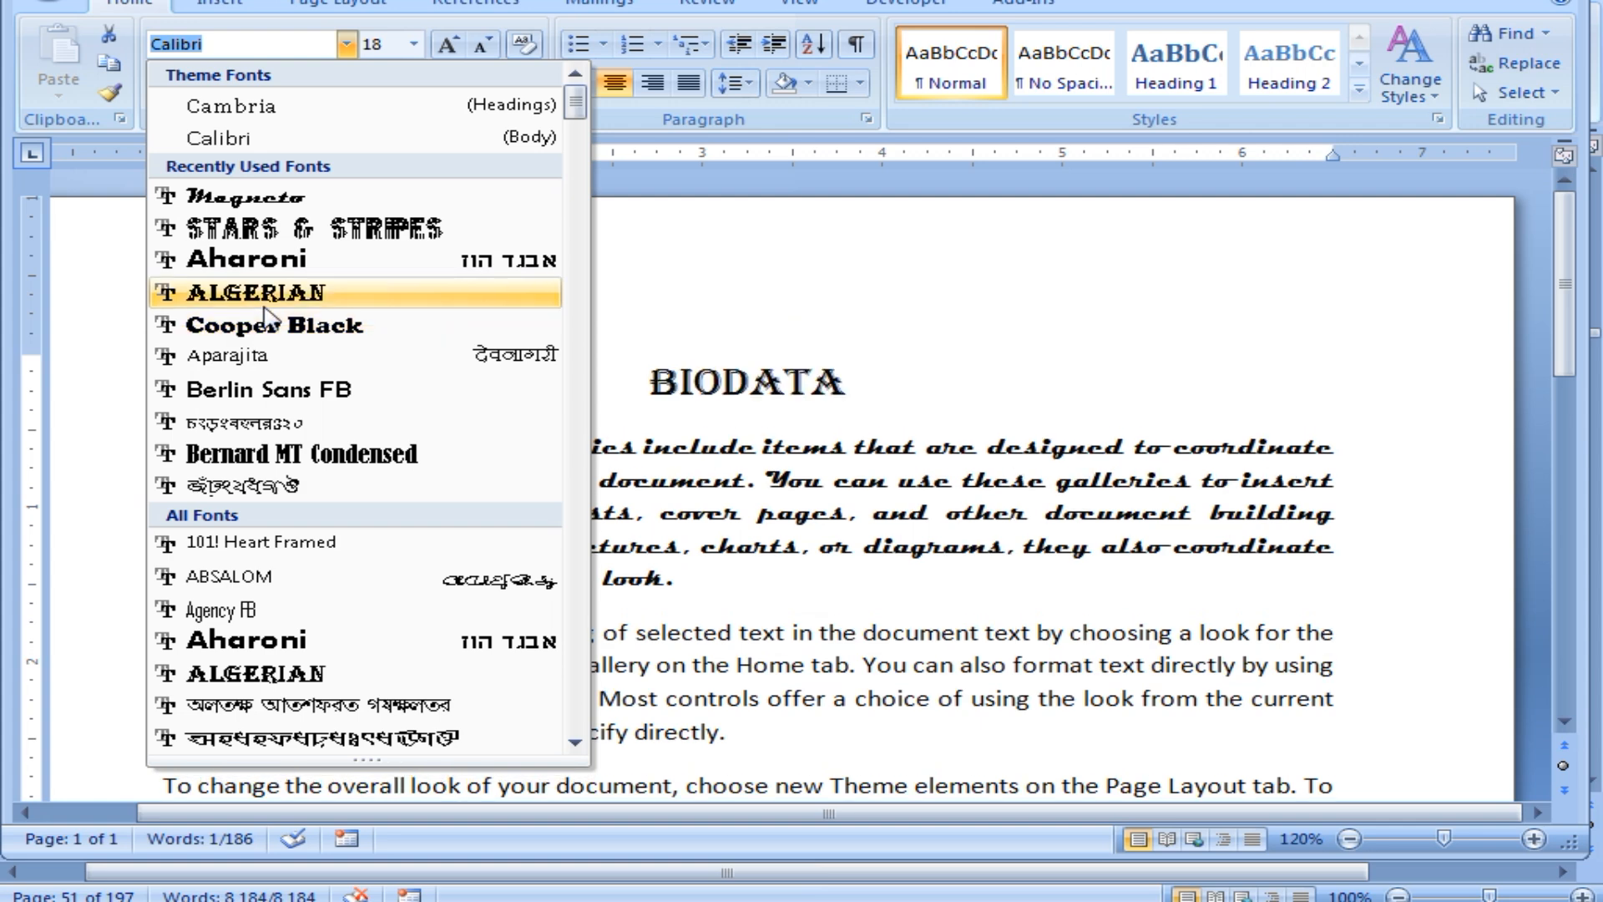
Scroll the font list and dismiss it with Esc, leaving BIODATA in Calibri.
left_click_drag(578, 113, 583, 126)
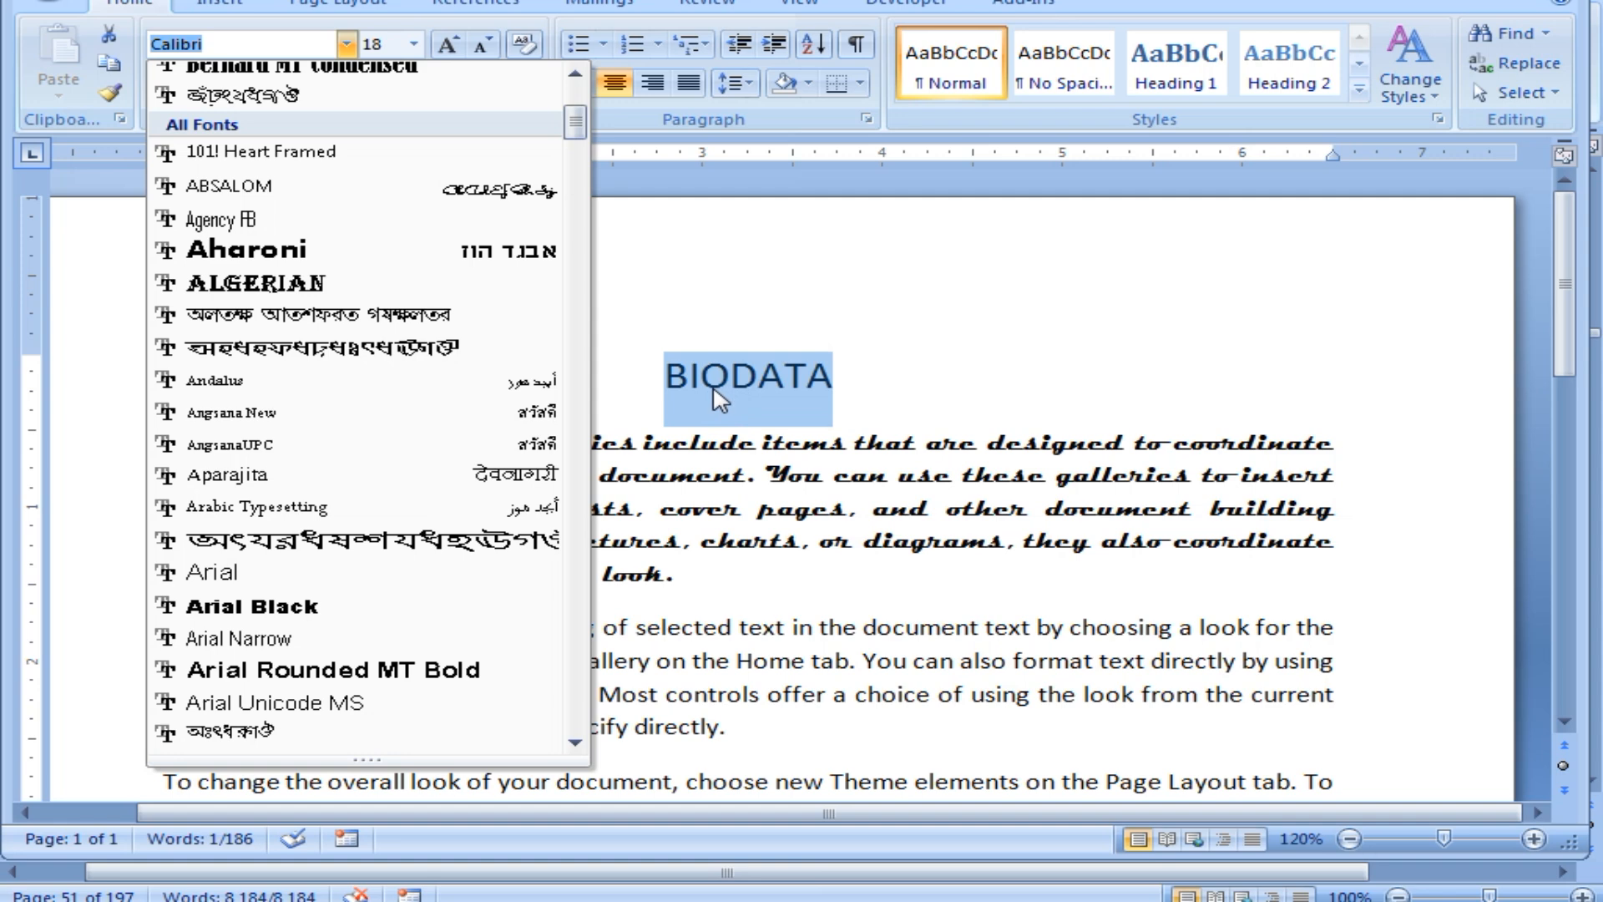
key("Escape")
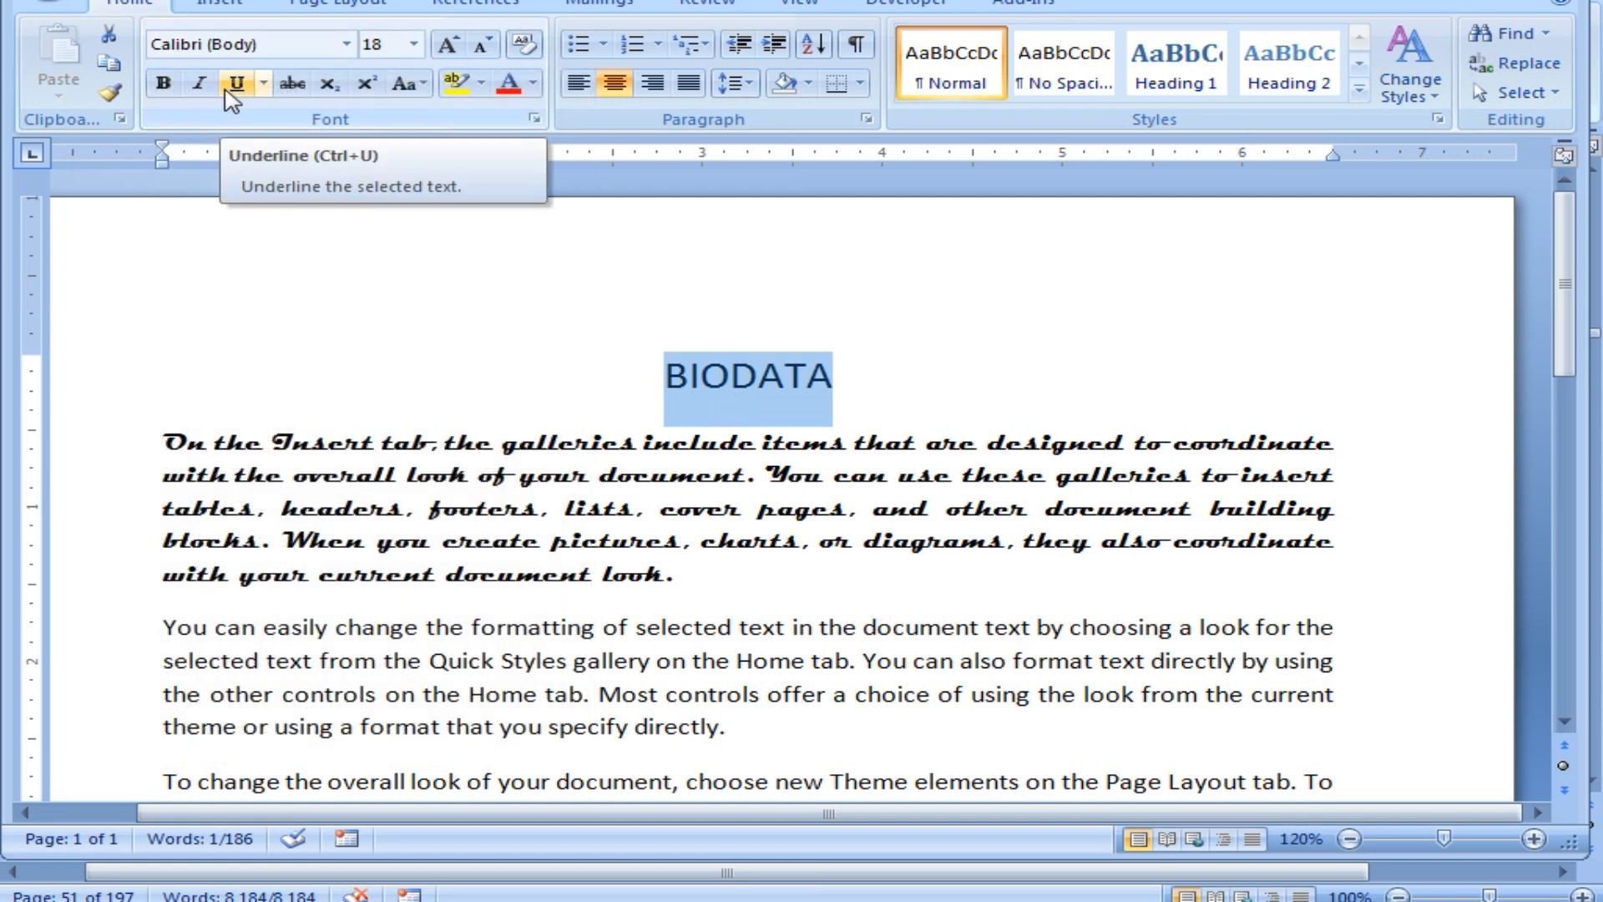
Bold and underline the BIODATA heading and show the underline style choices.
left_click(161, 87)
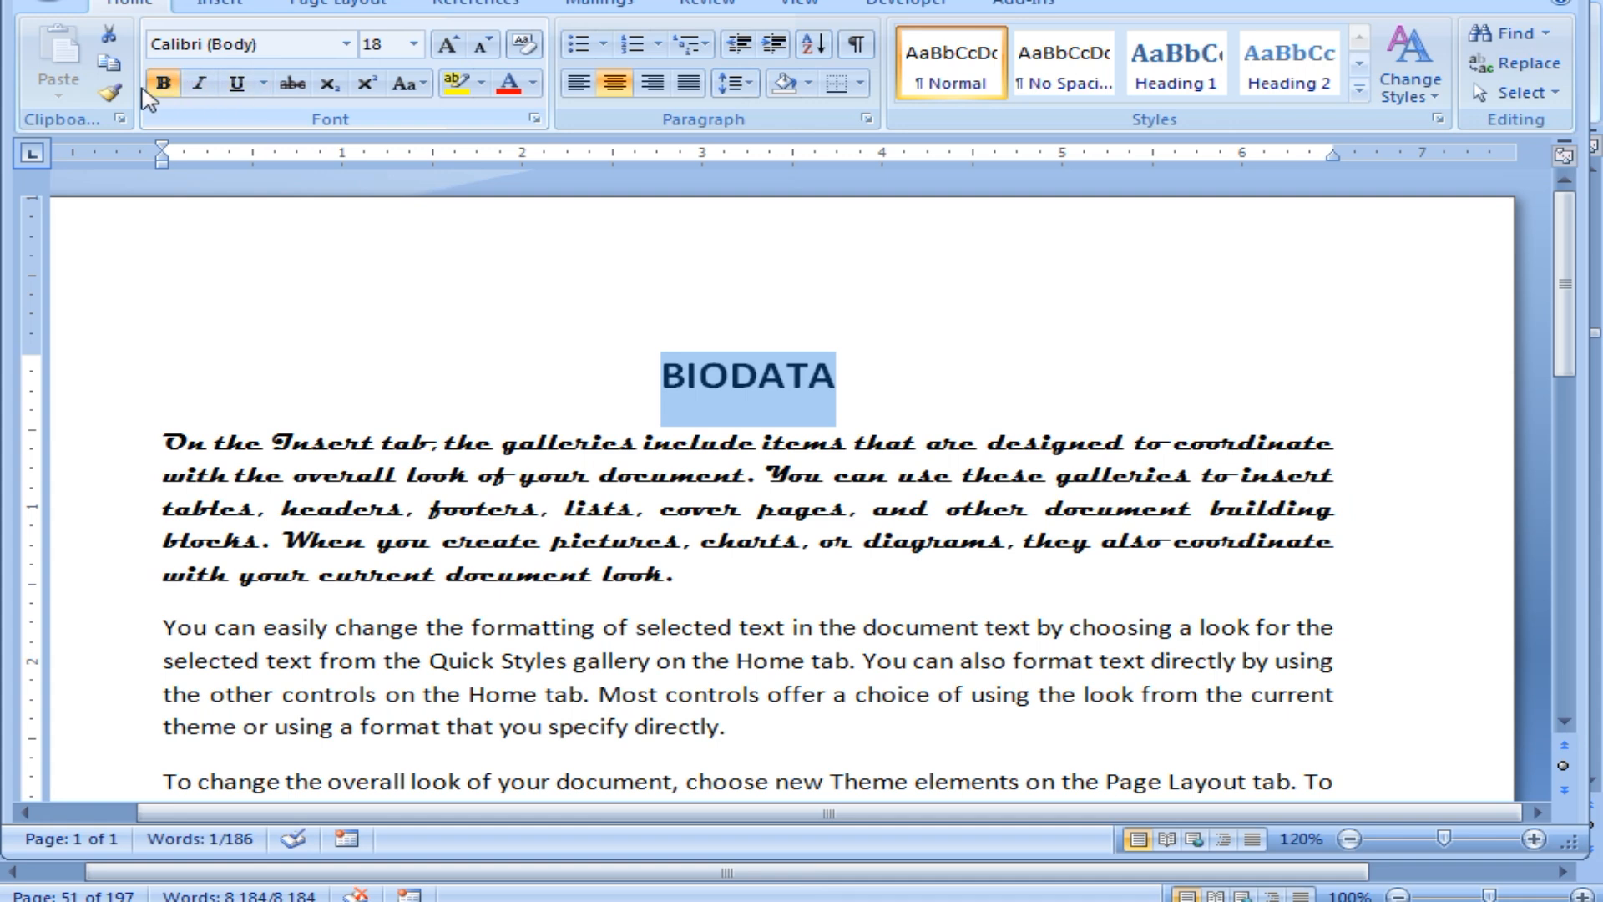
left_click(236, 94)
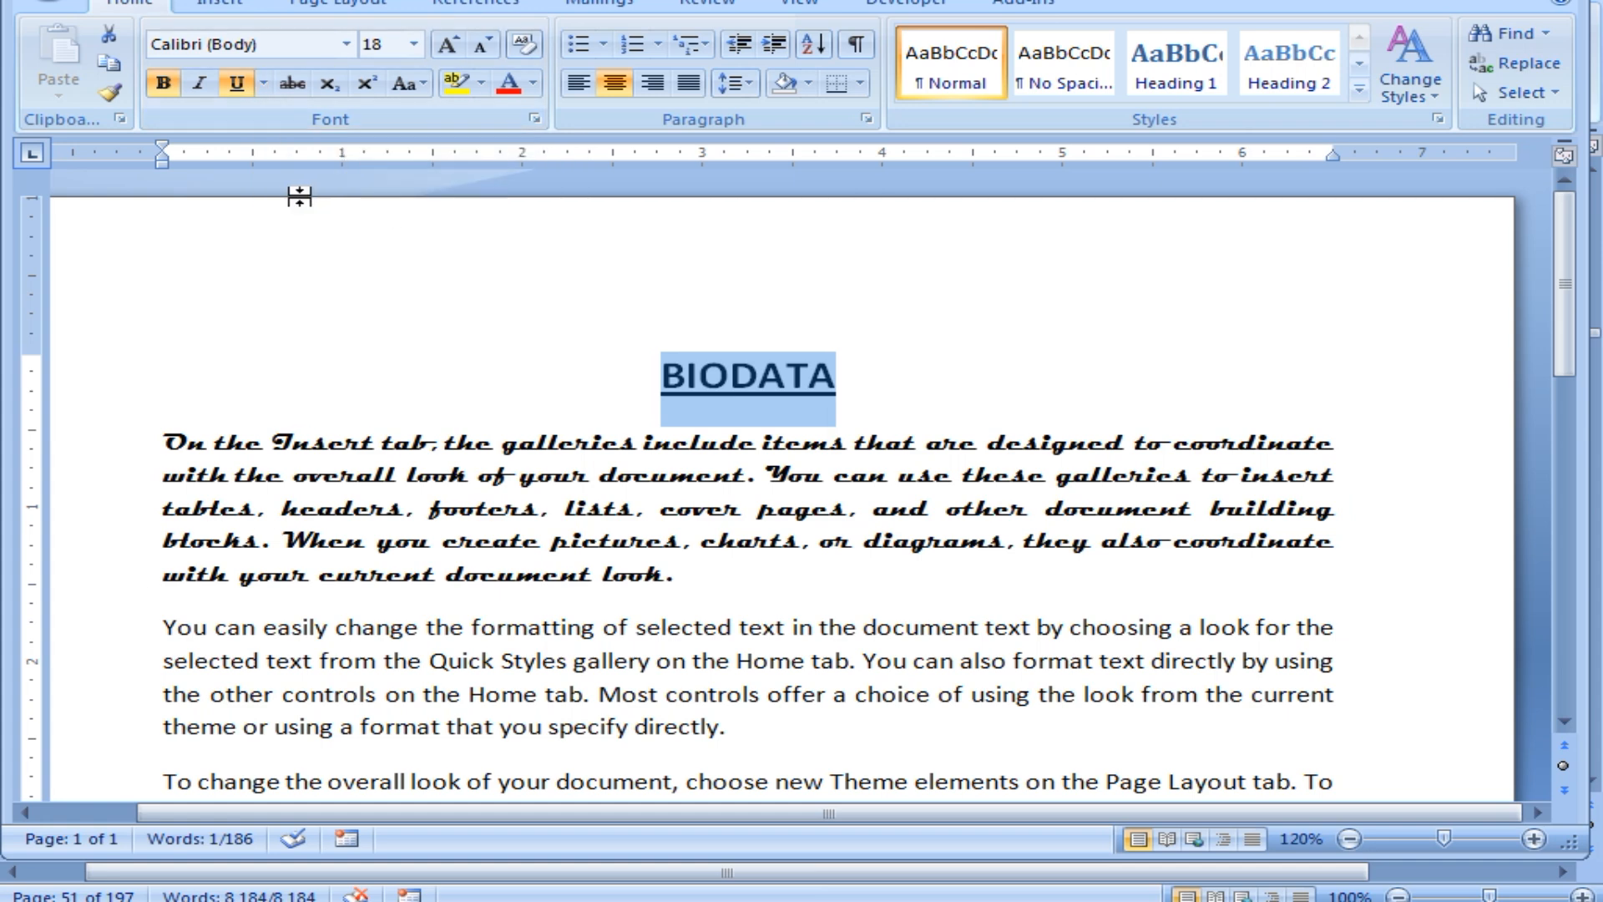
left_click(264, 87)
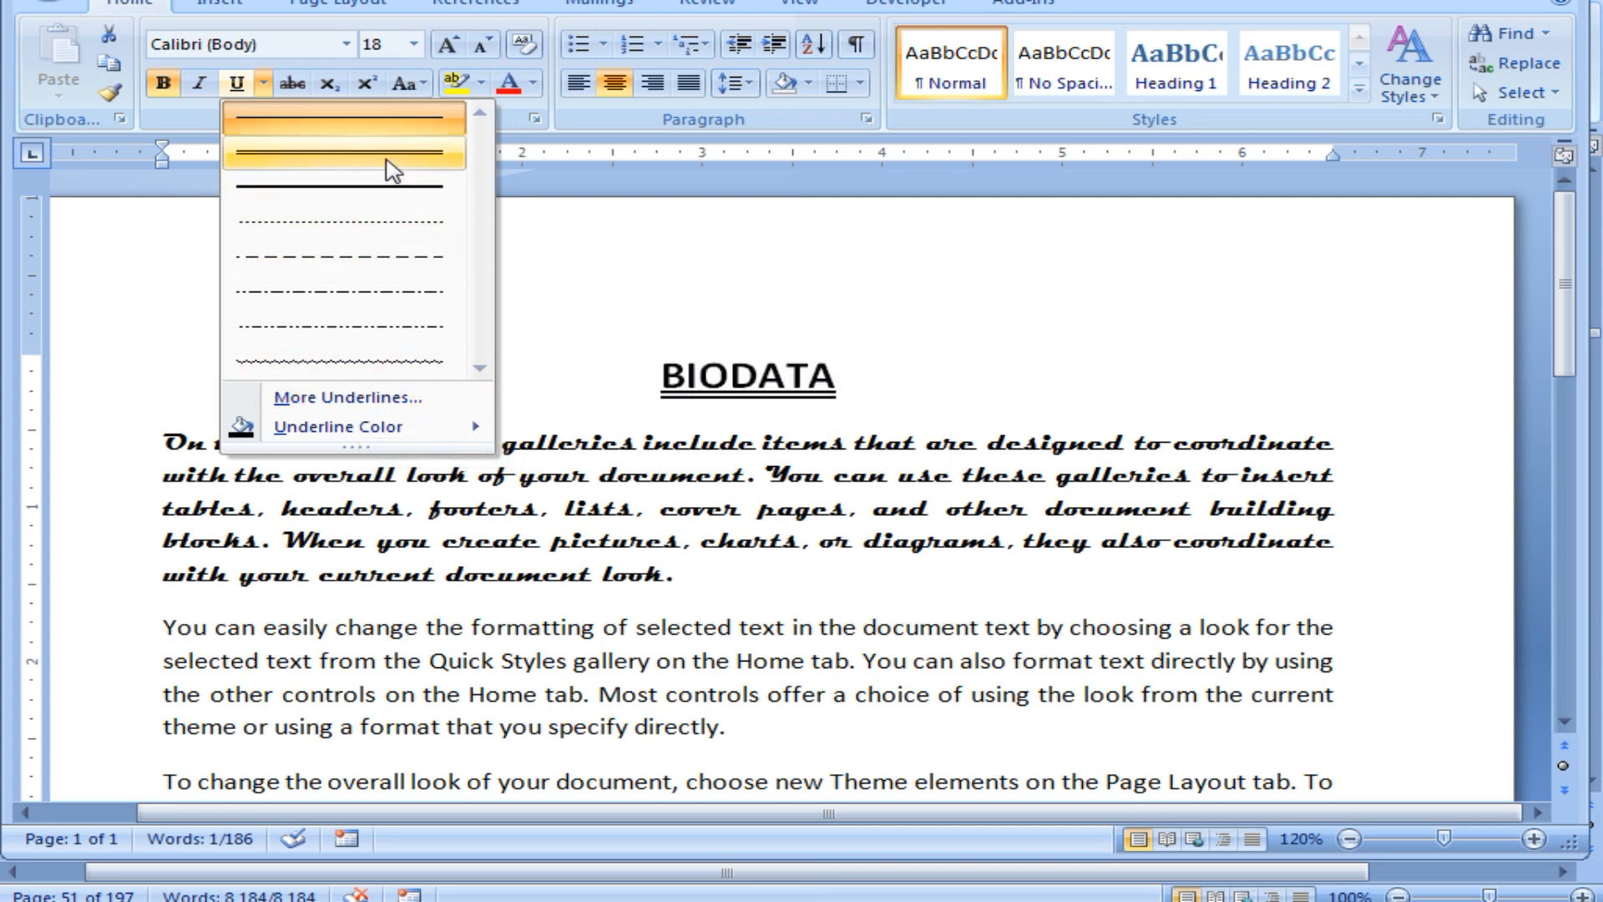
Give the BIODATA heading a double underline coloured blue.
left_click(384, 188)
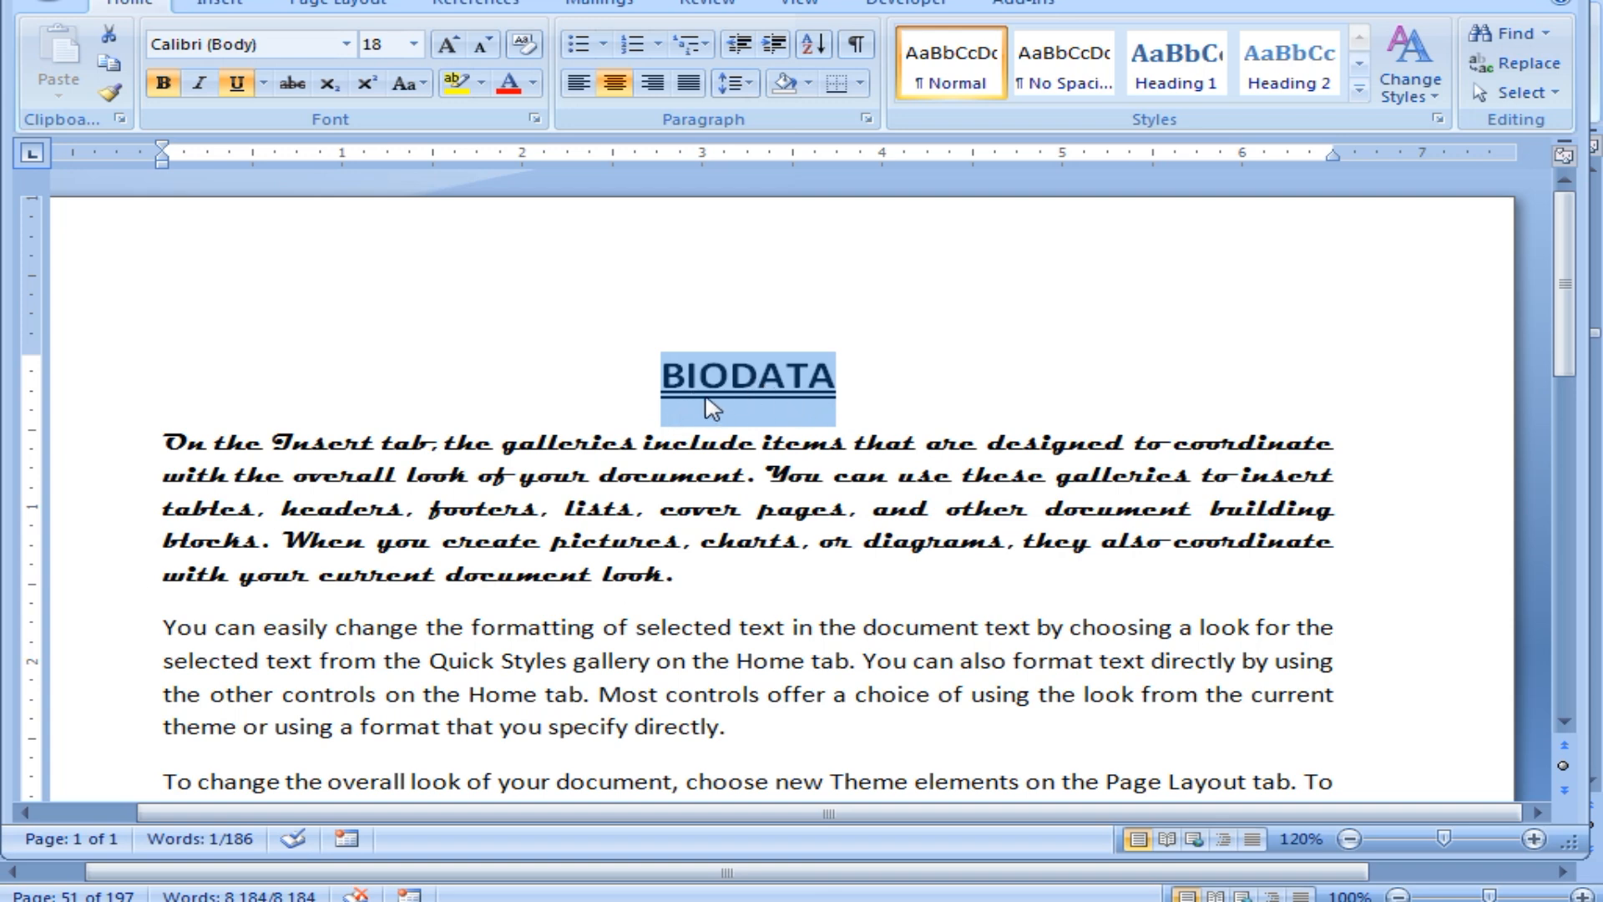
left_click(264, 84)
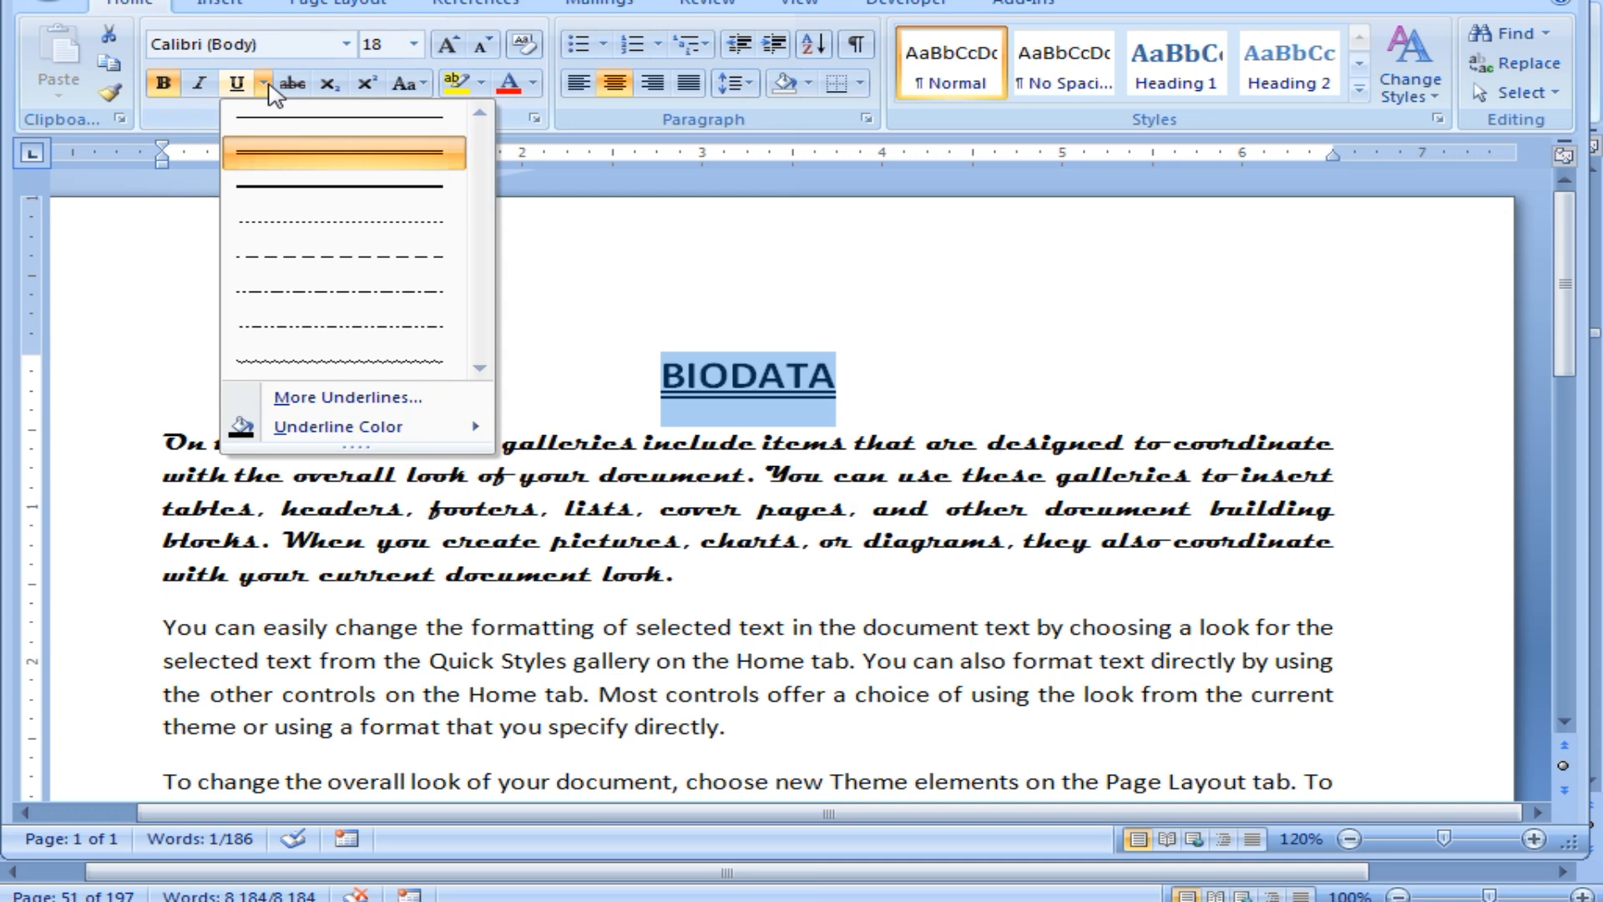
mouse_move(305, 430)
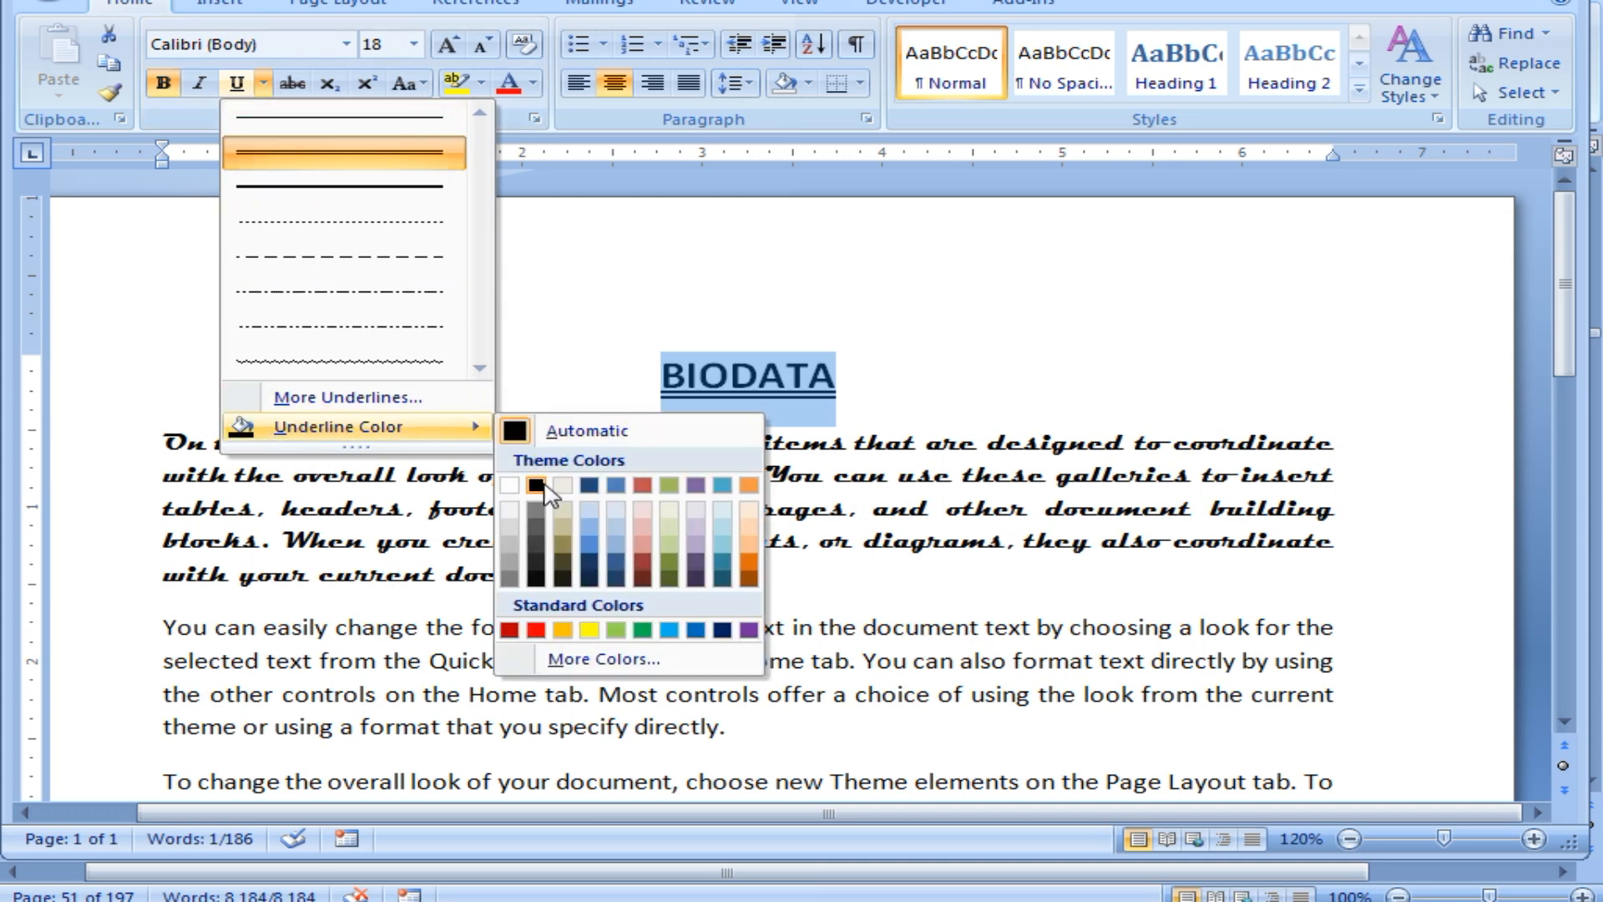
left_click(696, 630)
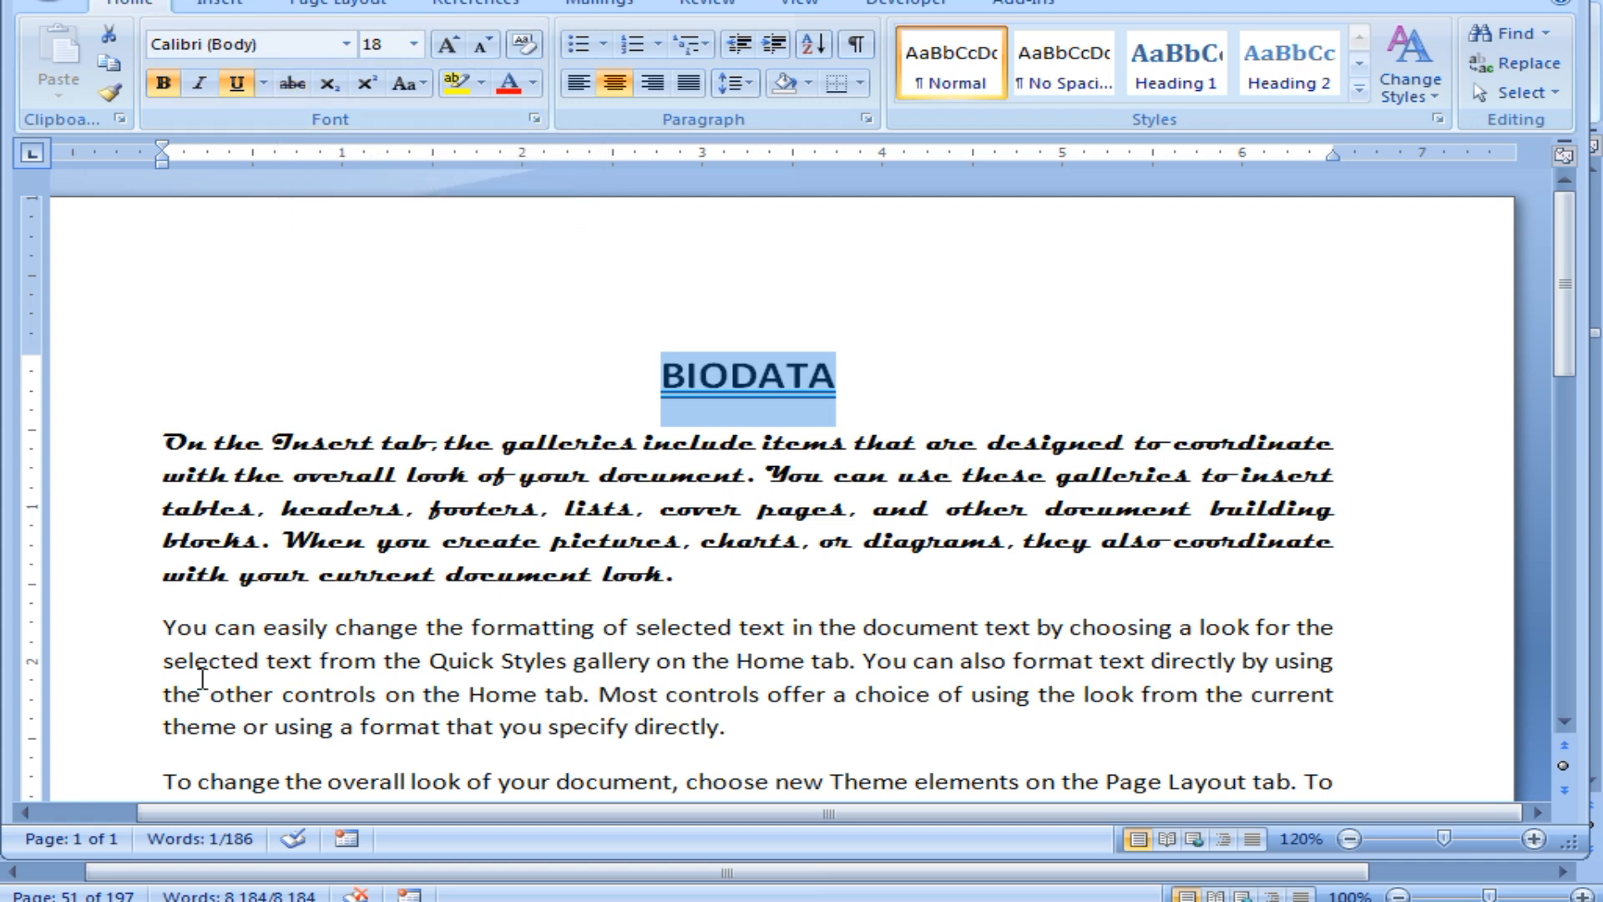
left_click(166, 627)
left_click_drag(165, 626, 209, 628)
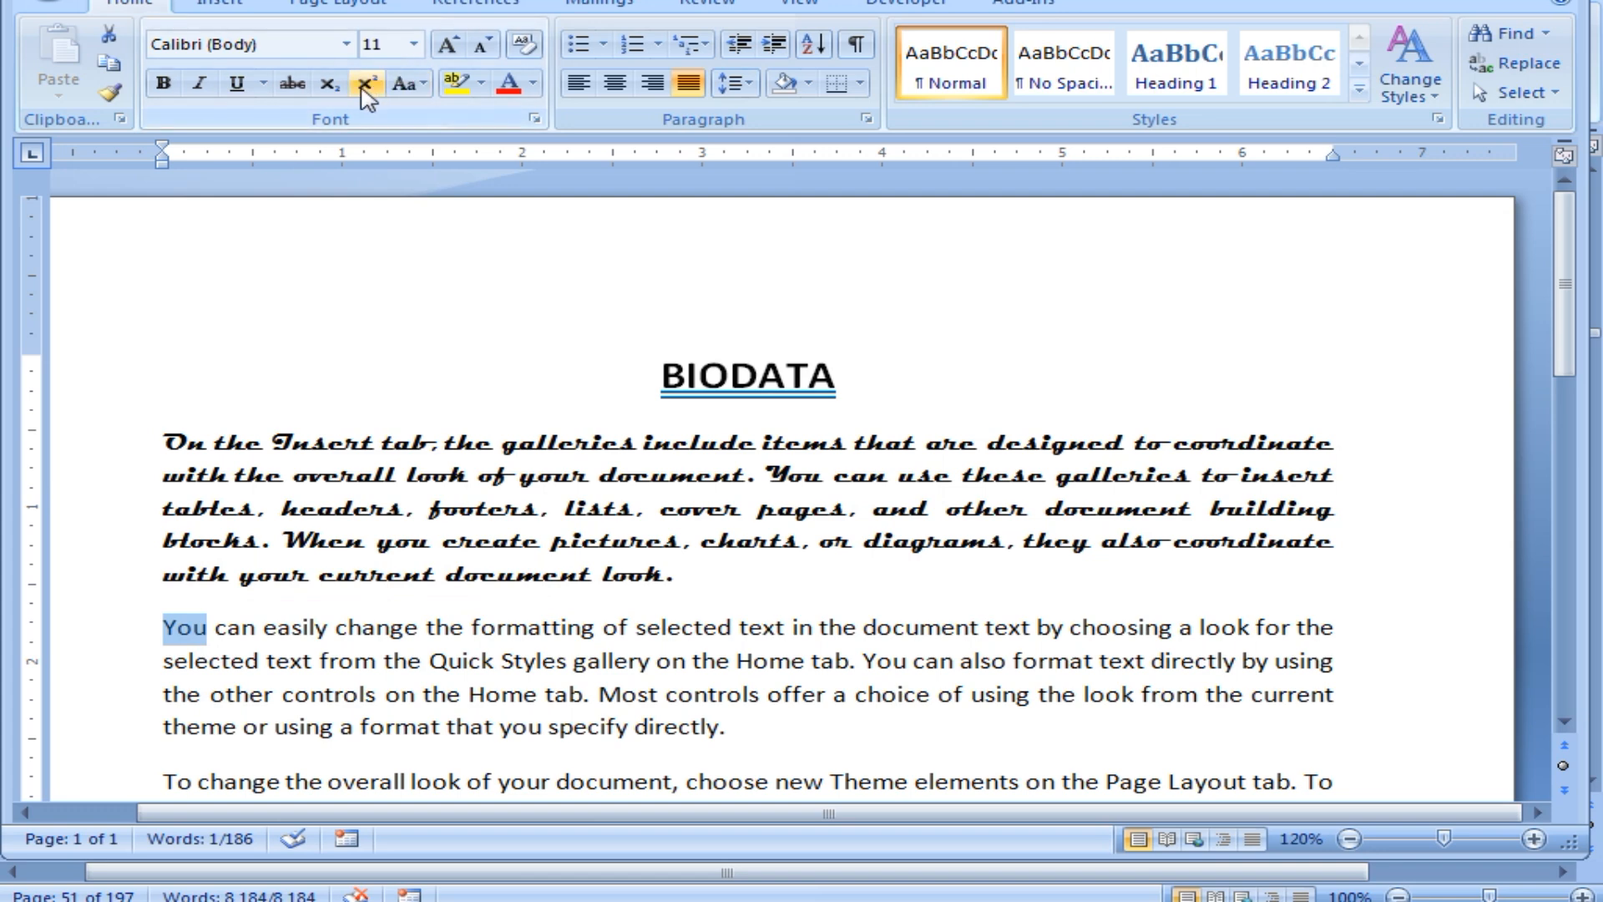
left_click(294, 87)
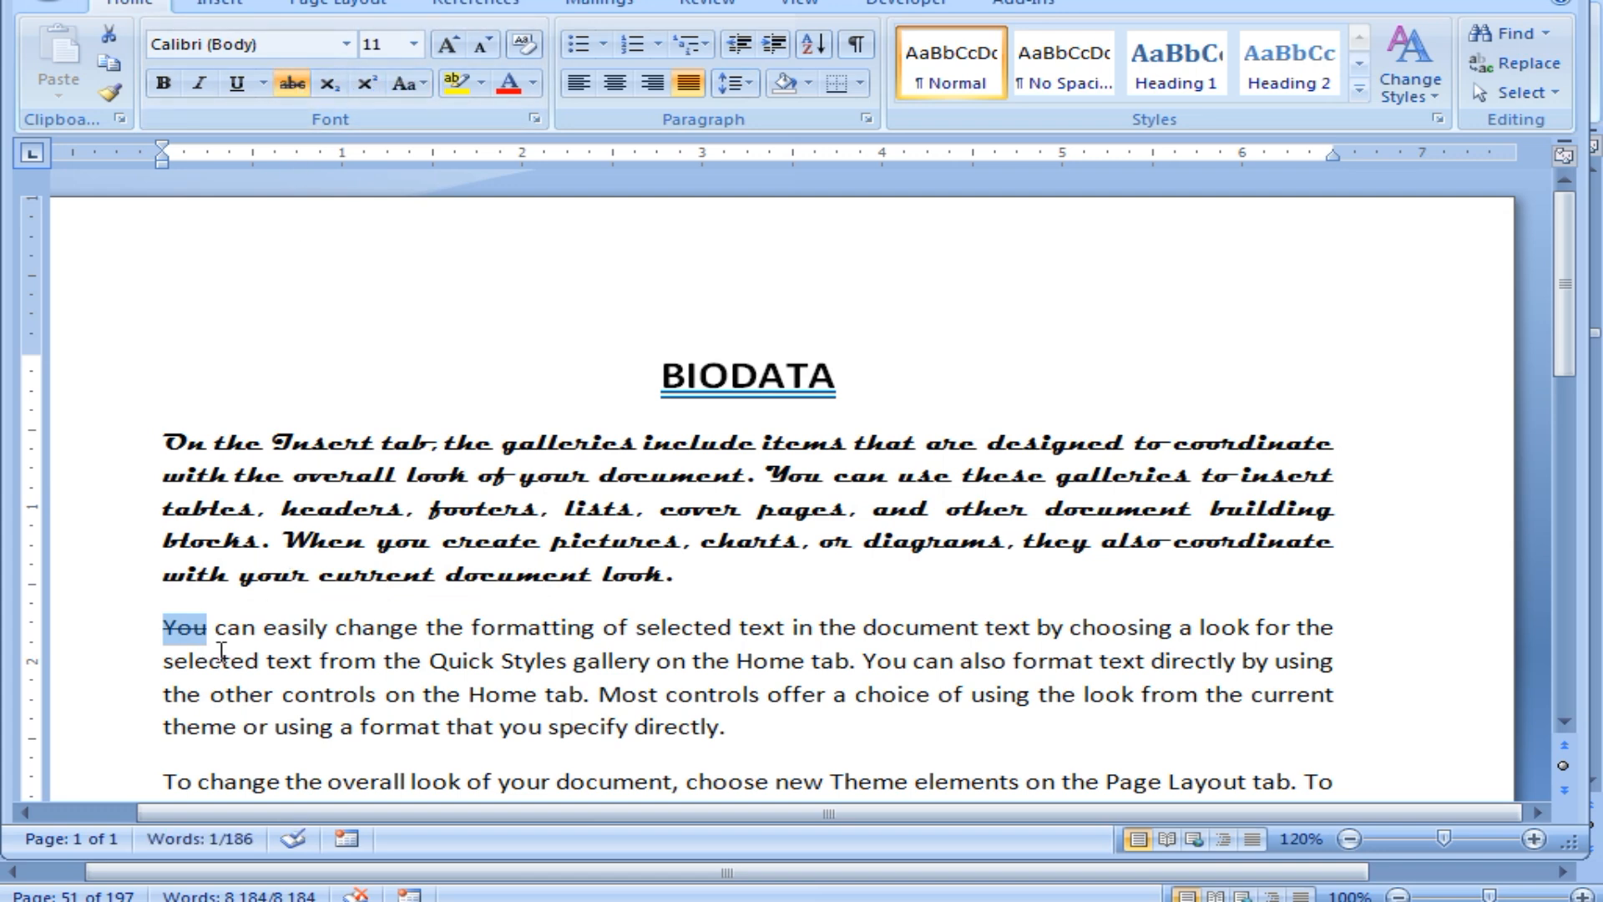
left_click(292, 84)
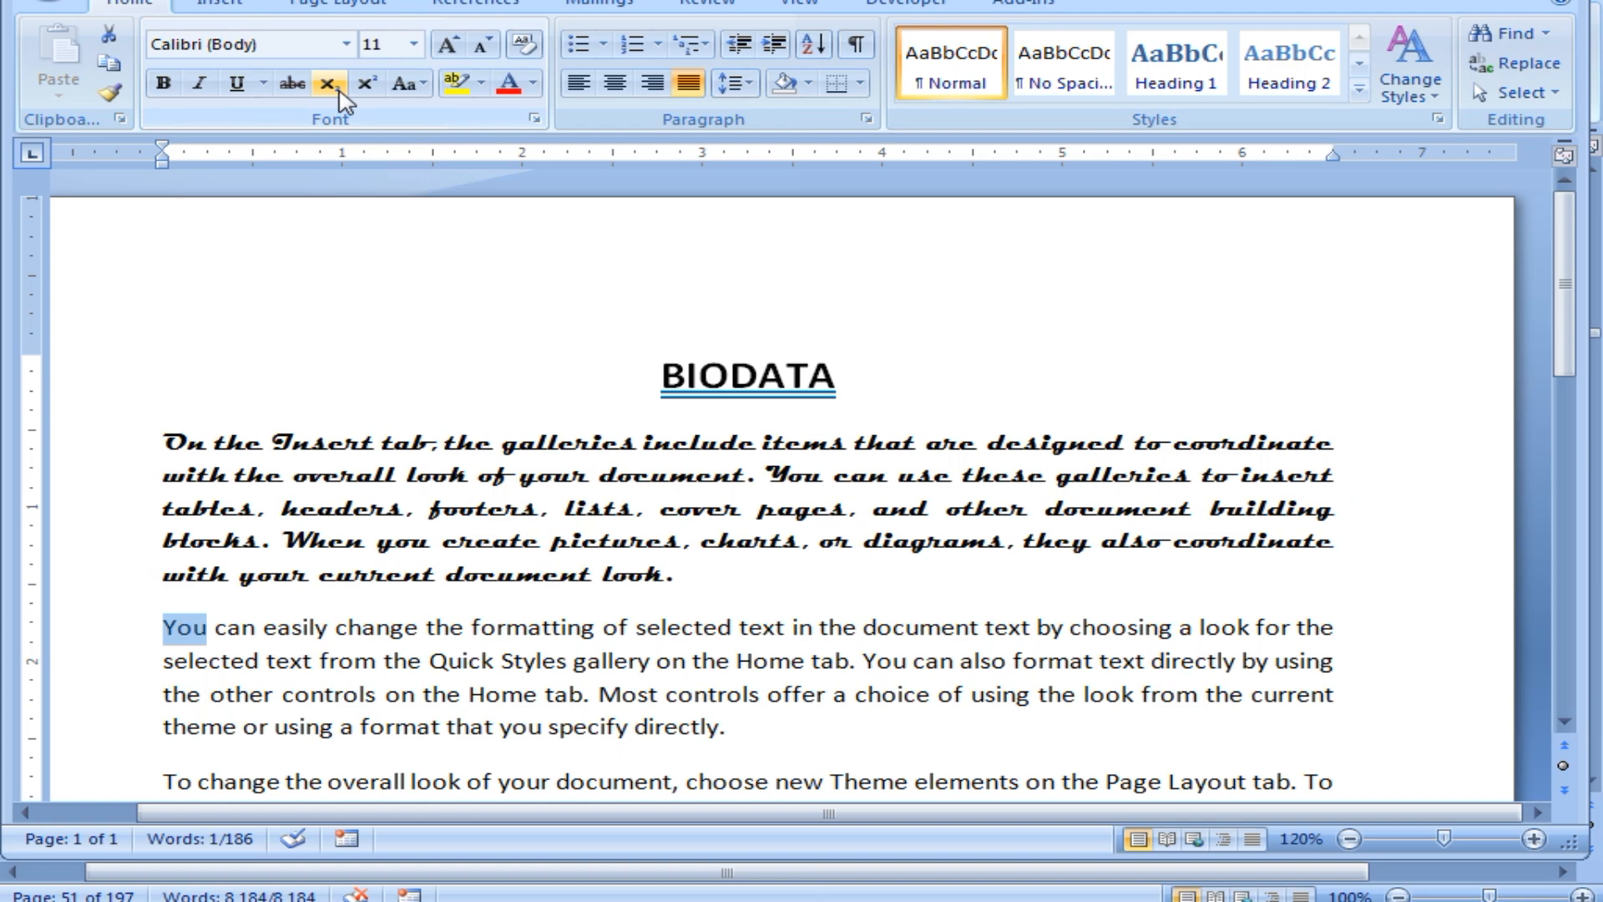
scroll(367, 639, "down", 2)
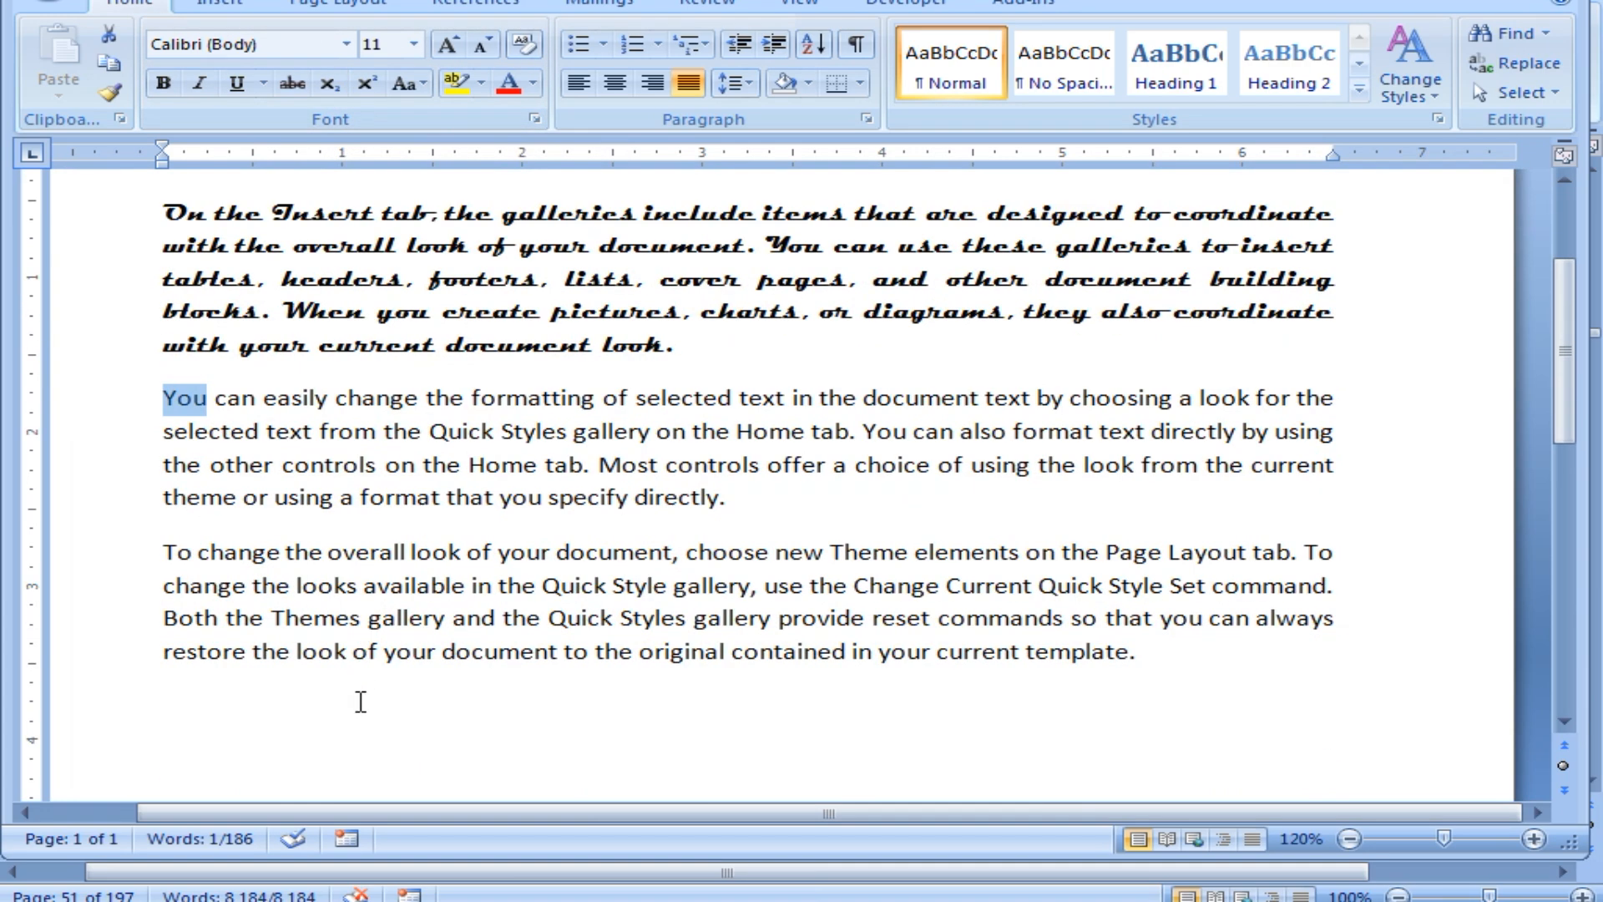
Type H2SO4 in 20 pt on the empty line below the last paragraph.
left_click(292, 714)
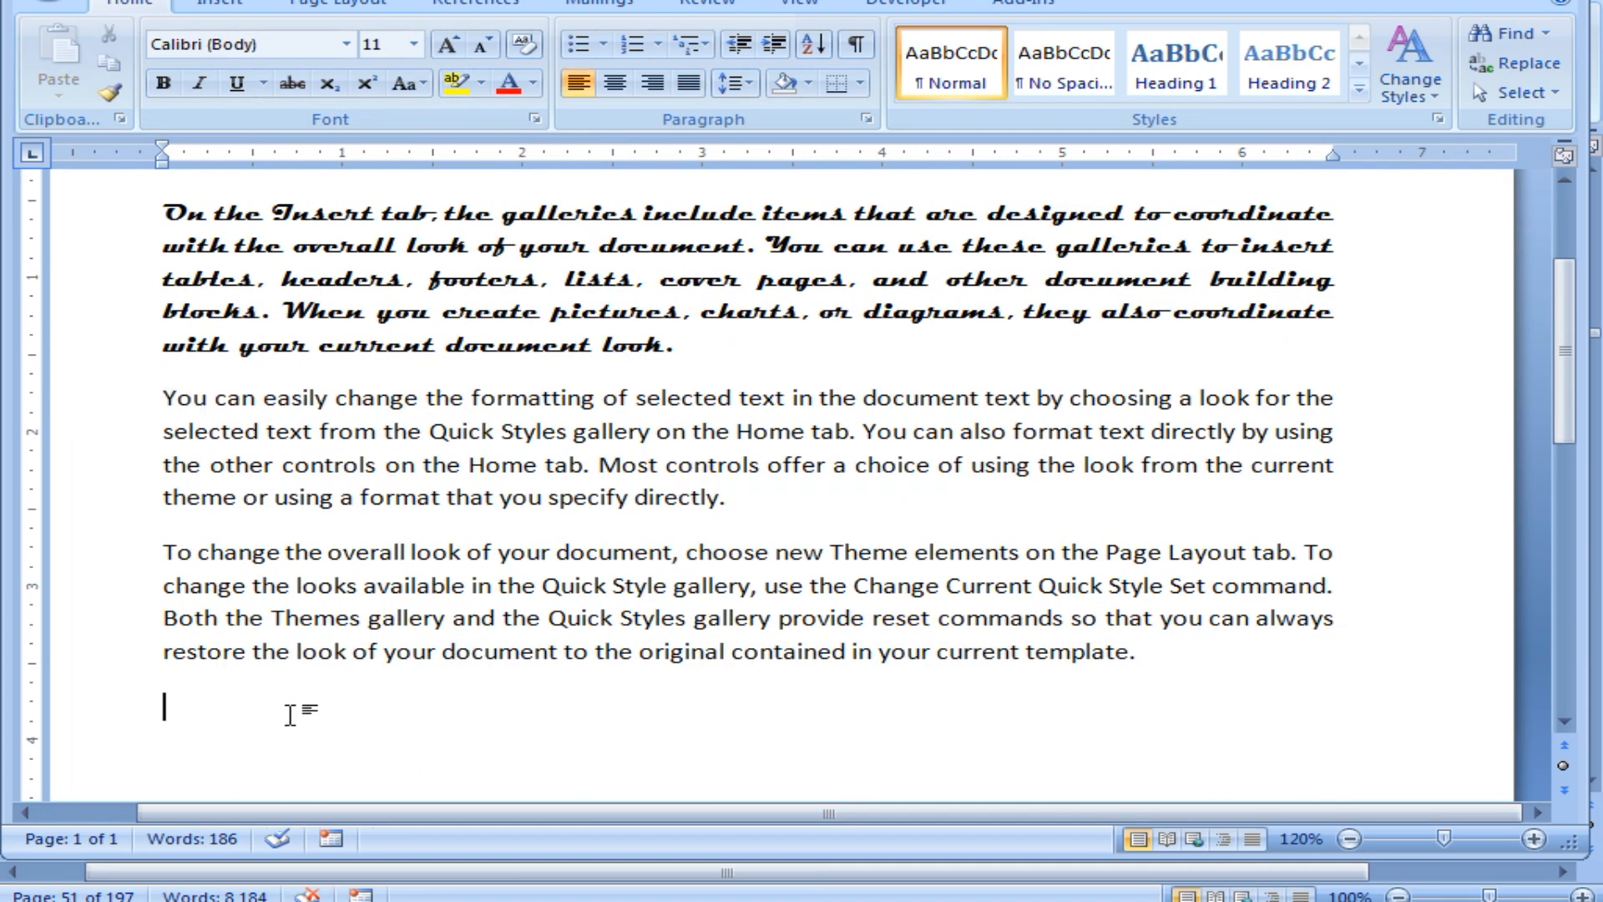
key("ctrl+shift+period")
key("ctrl+shift+period")
key("ctrl+shift+period")
key("ctrl+shift+period")
key("ctrl+shift+period")
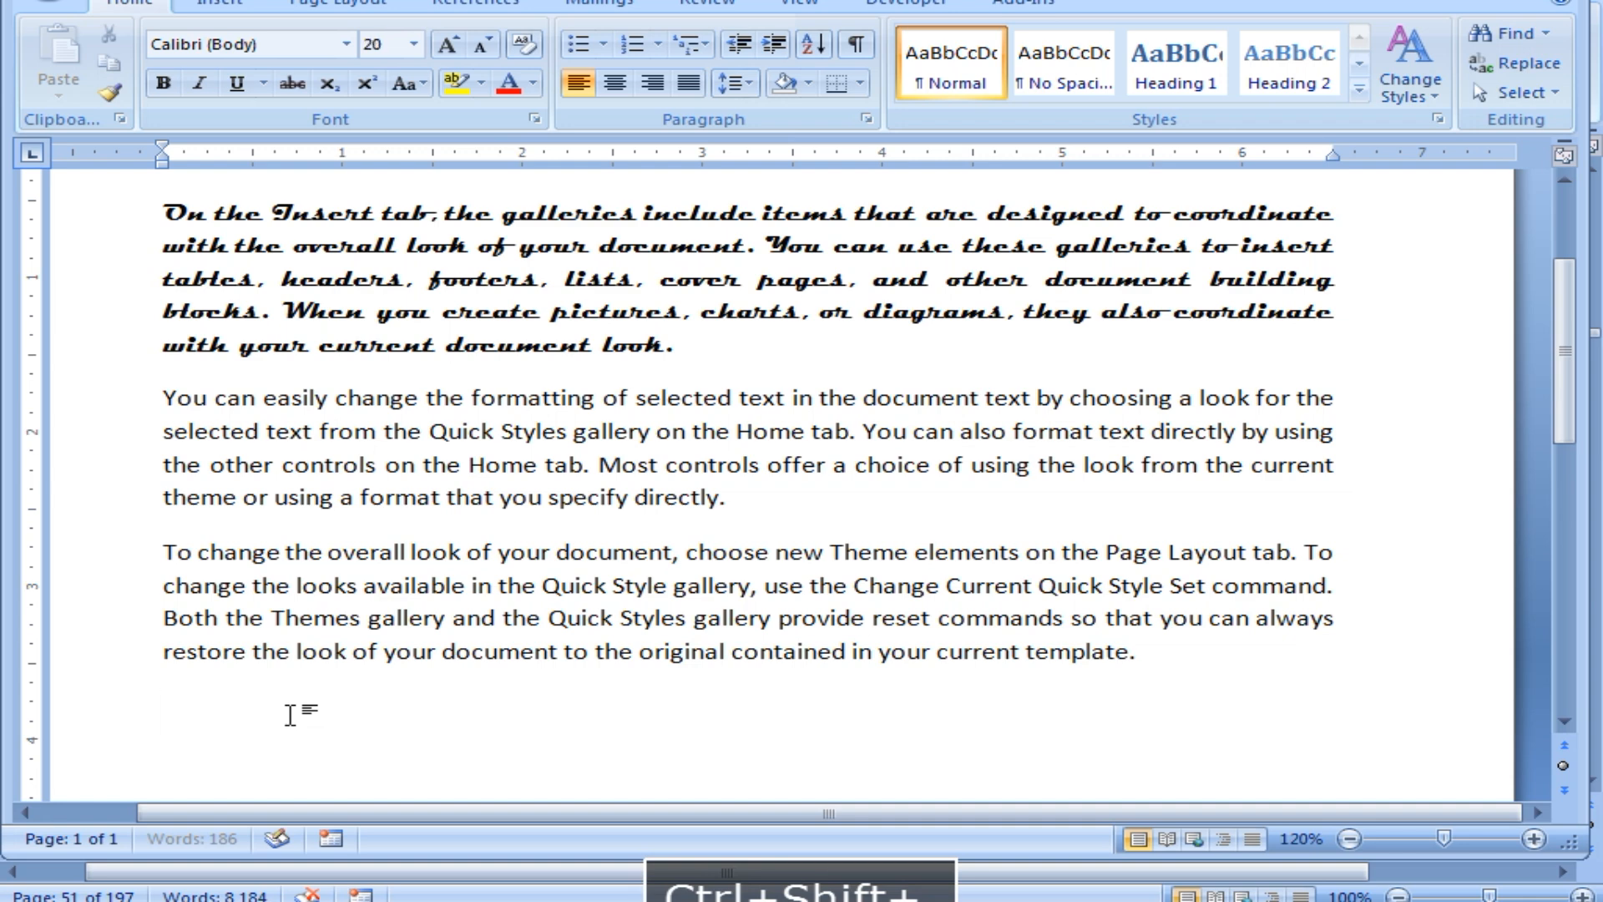
type("H")
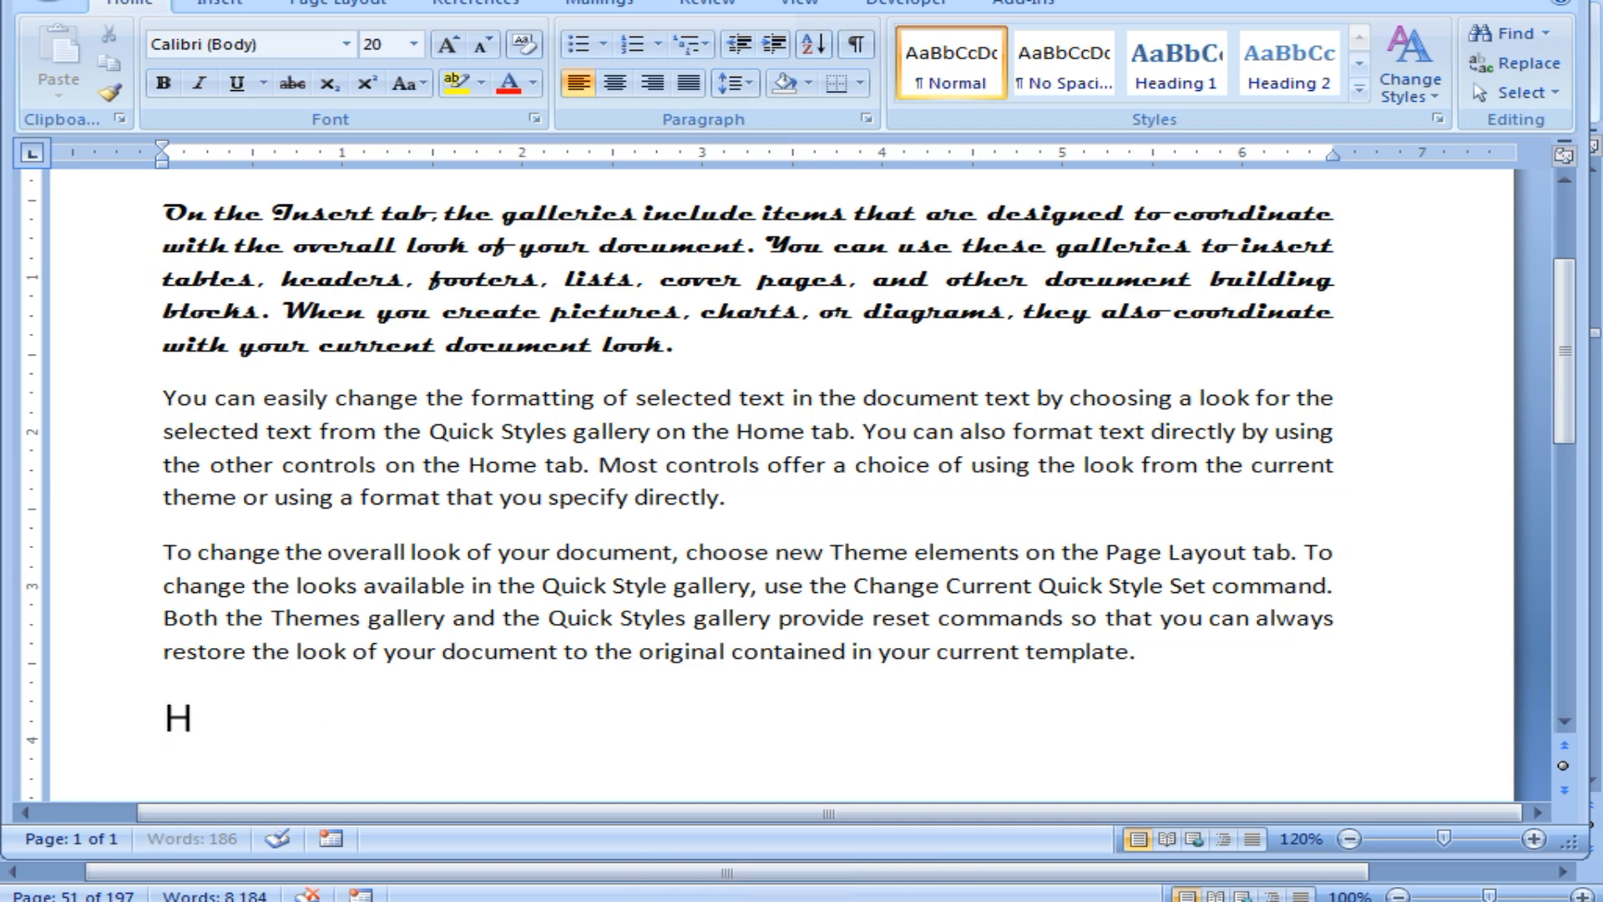
type("2SO4")
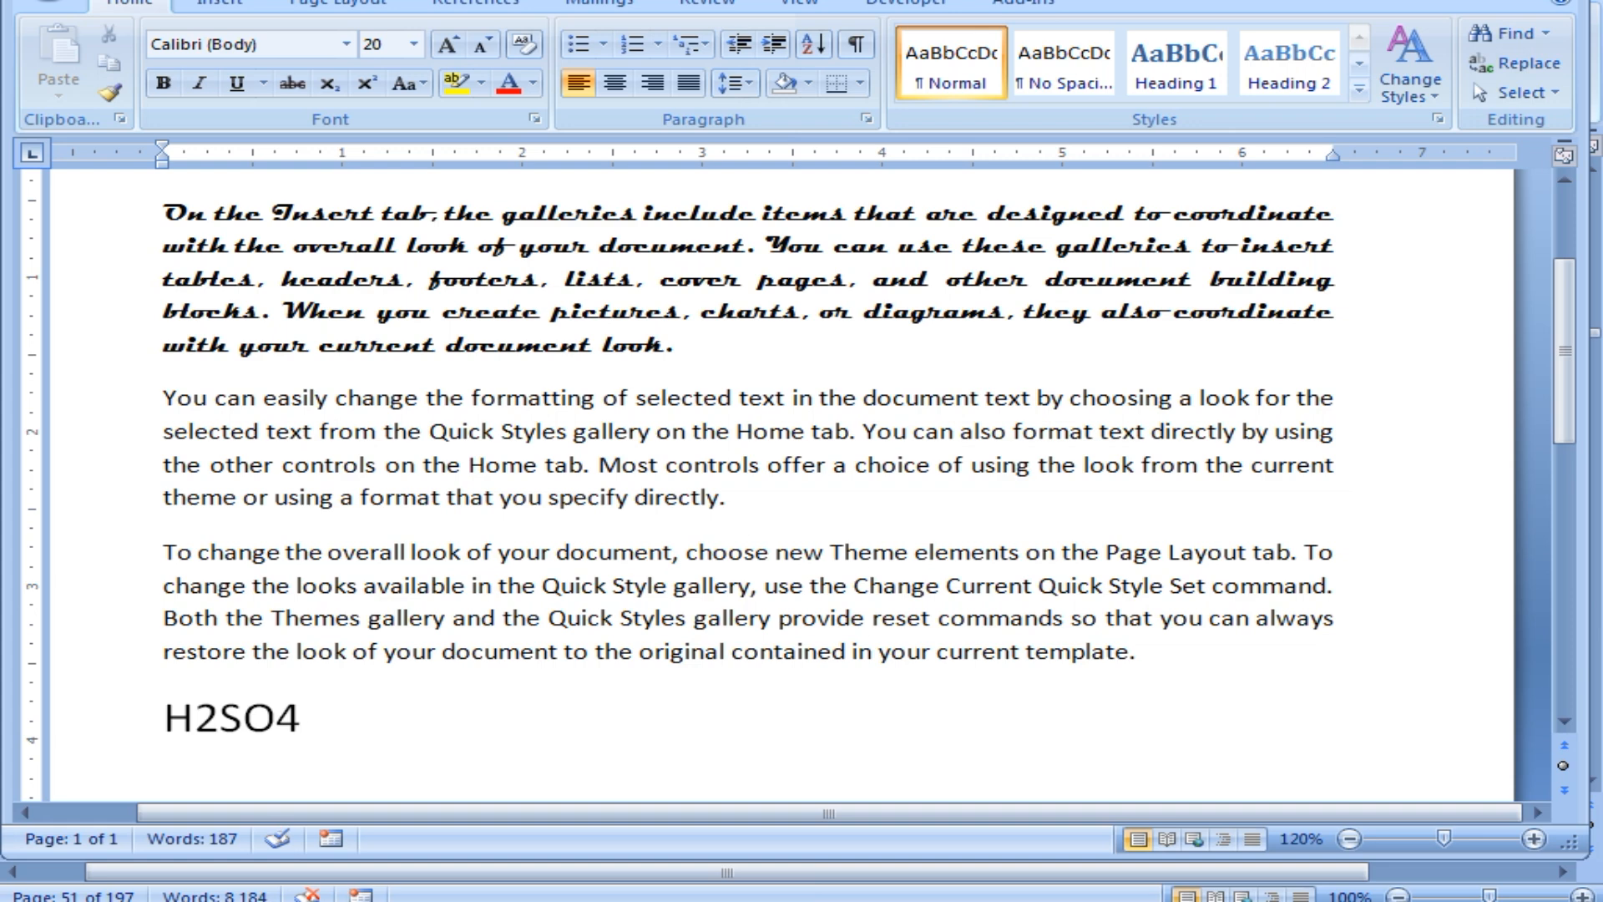
Make the 2 and the 4 in H2SO4 subscripts.
left_click(217, 718)
left_click_drag(212, 720, 197, 720)
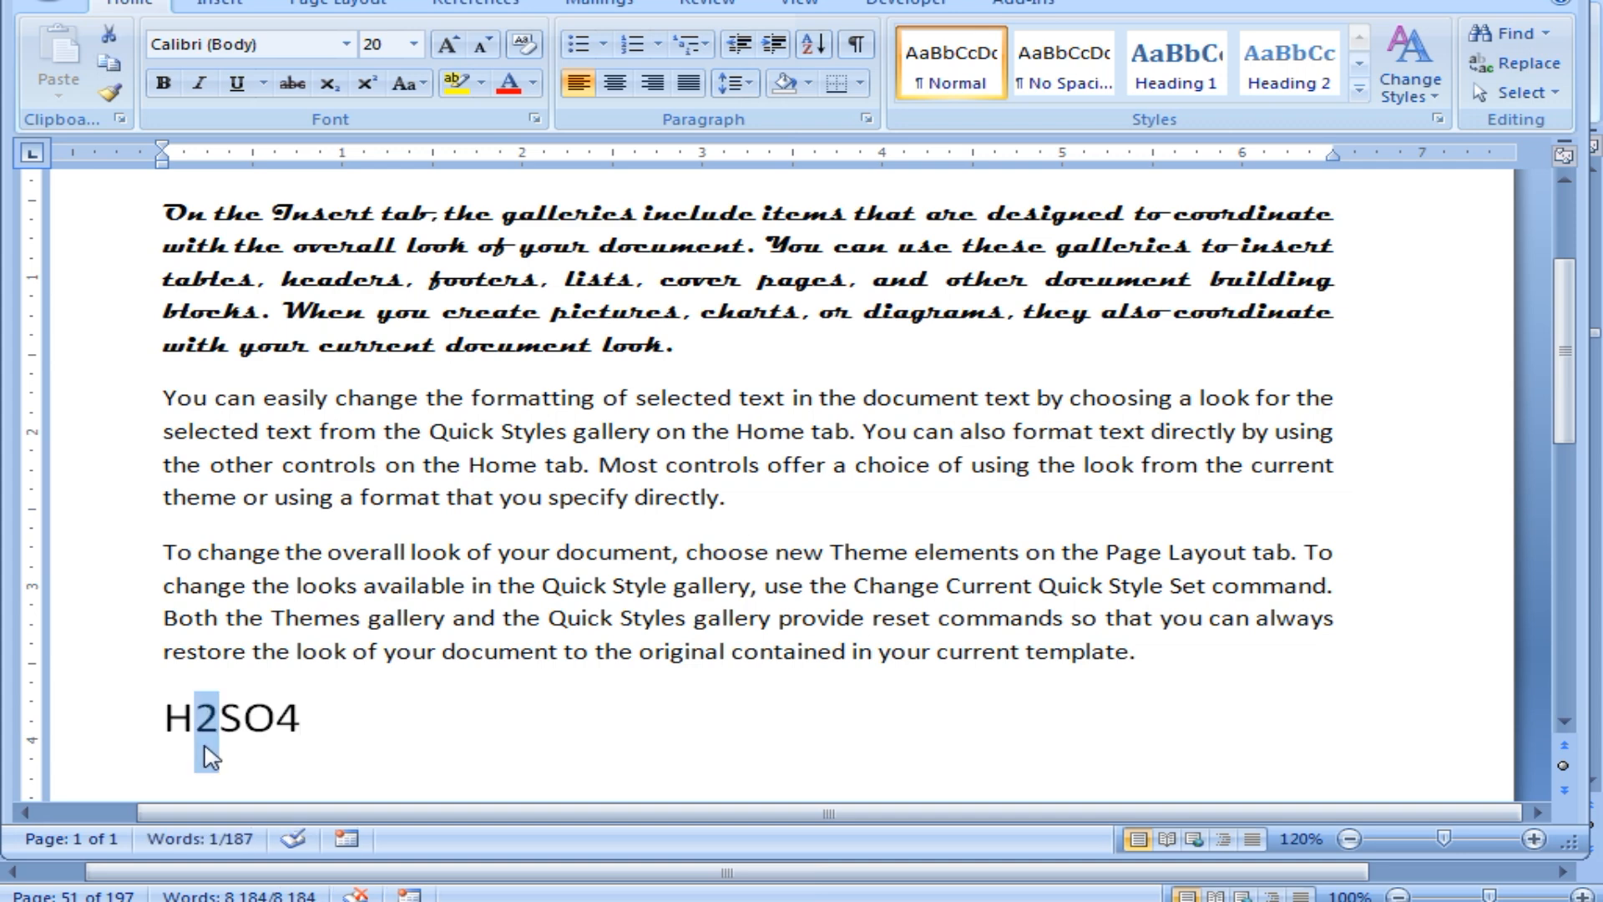
left_click(332, 83)
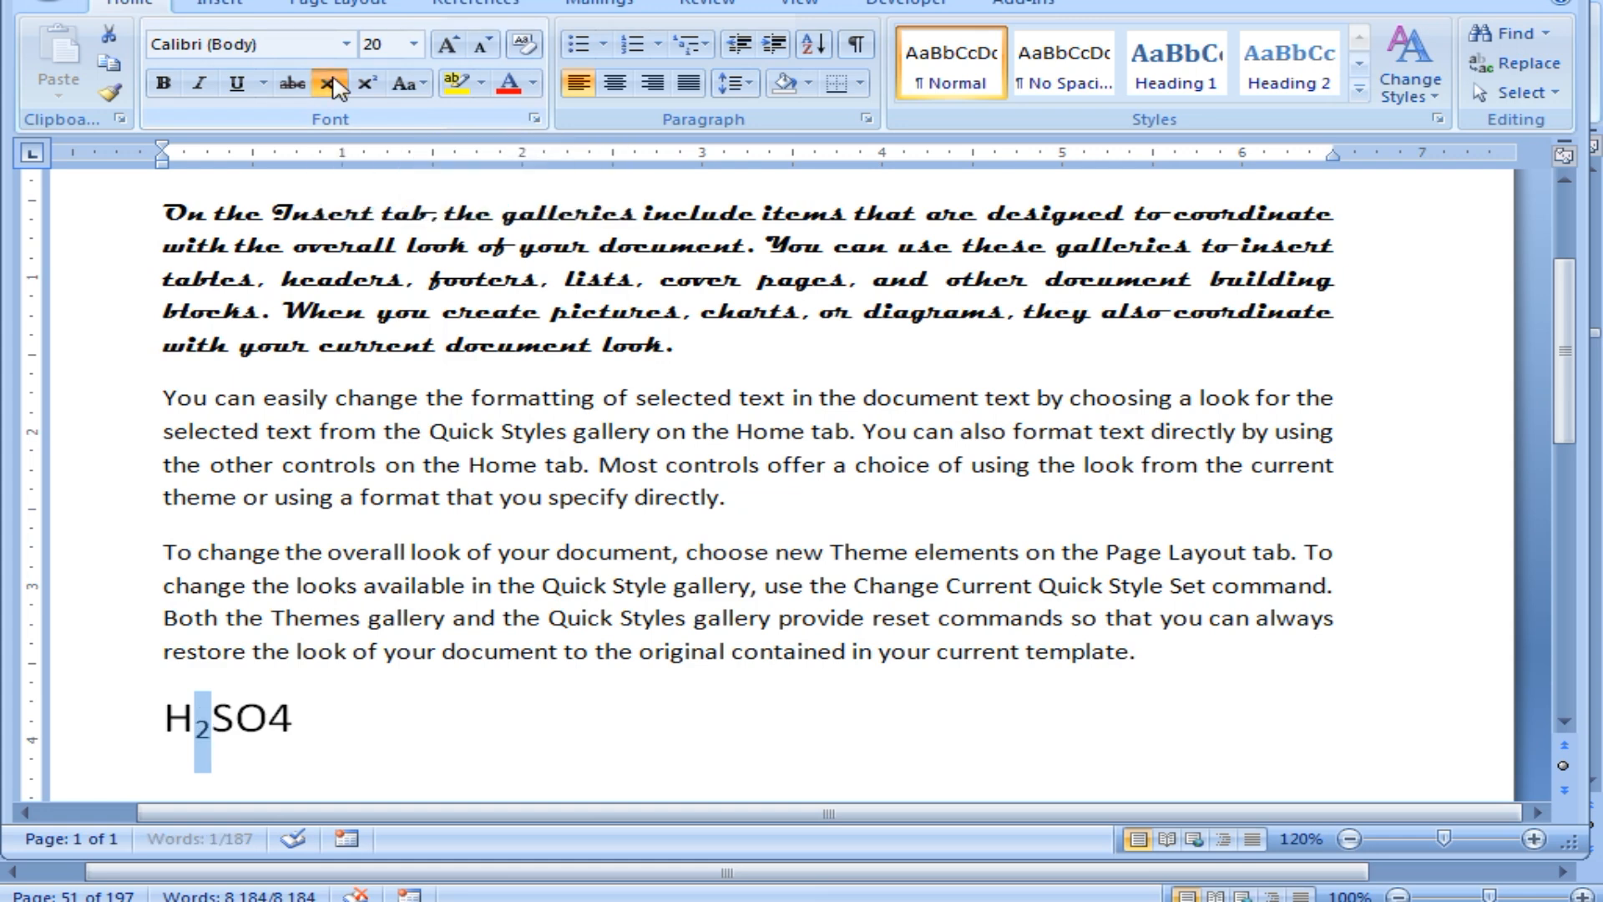
left_click_drag(305, 718, 268, 720)
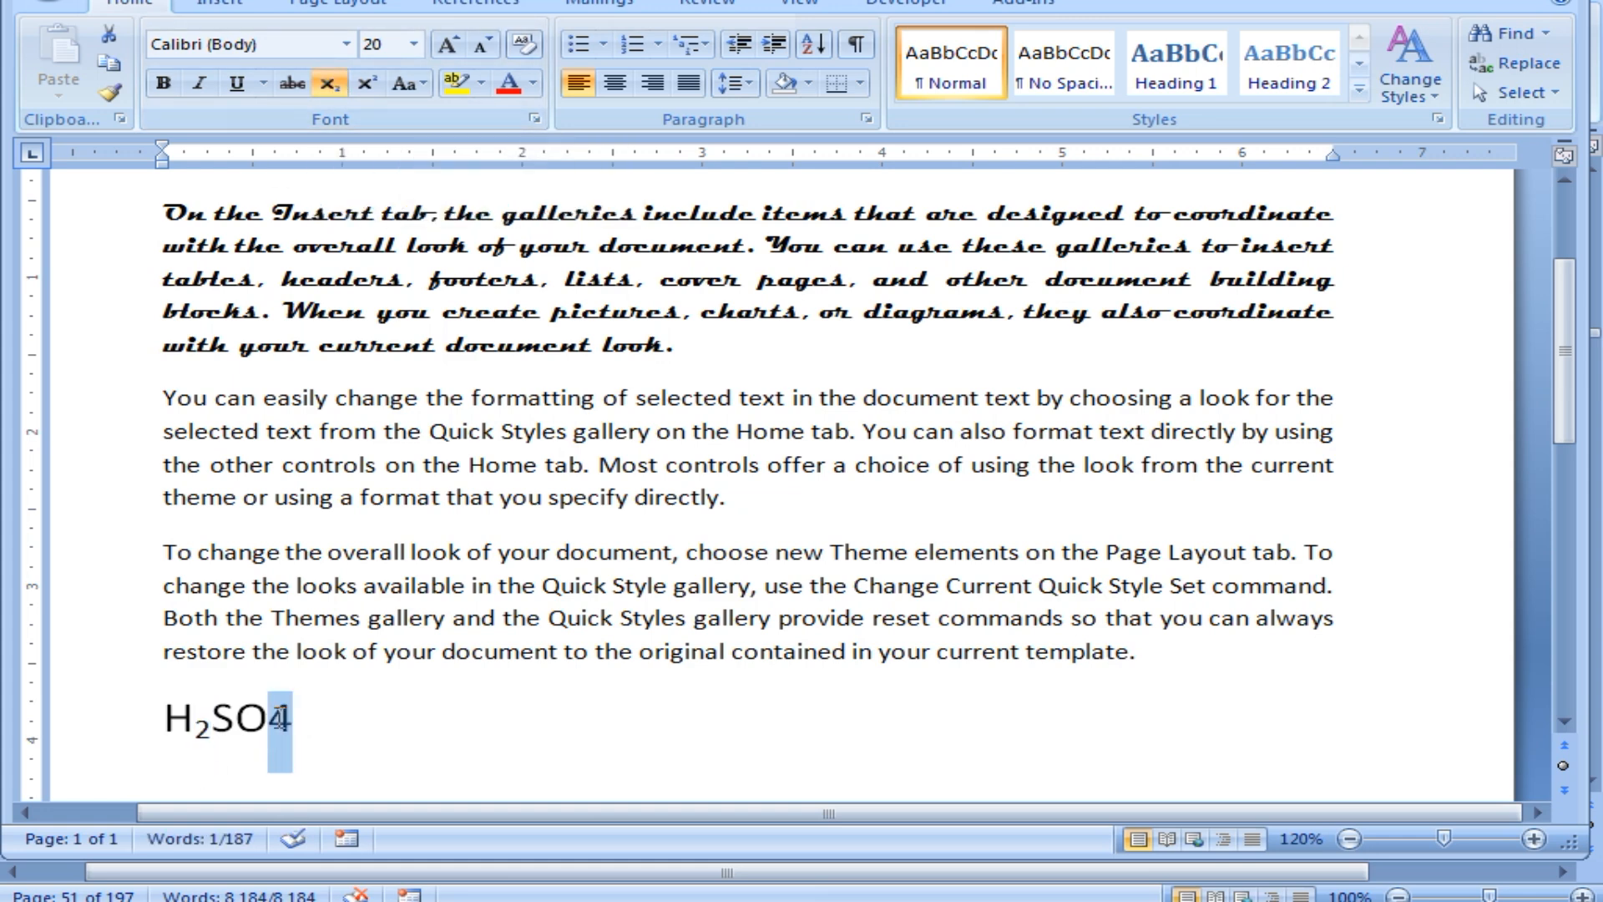
left_click(329, 84)
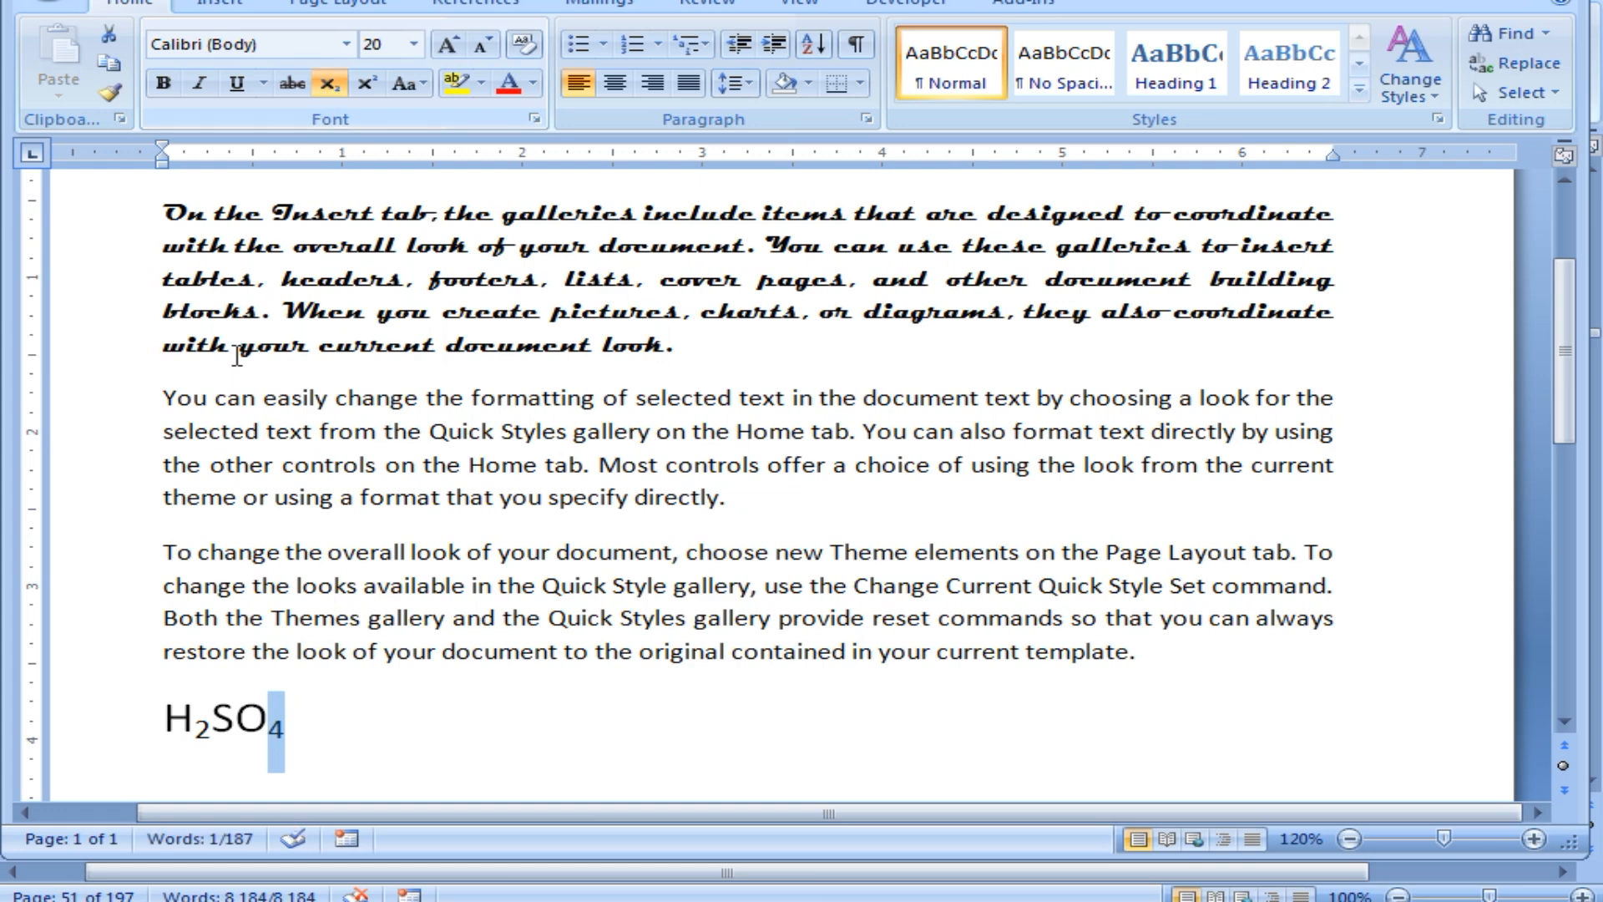
Turn subscript off after the formula and delete the test characters typed there.
left_click(311, 721)
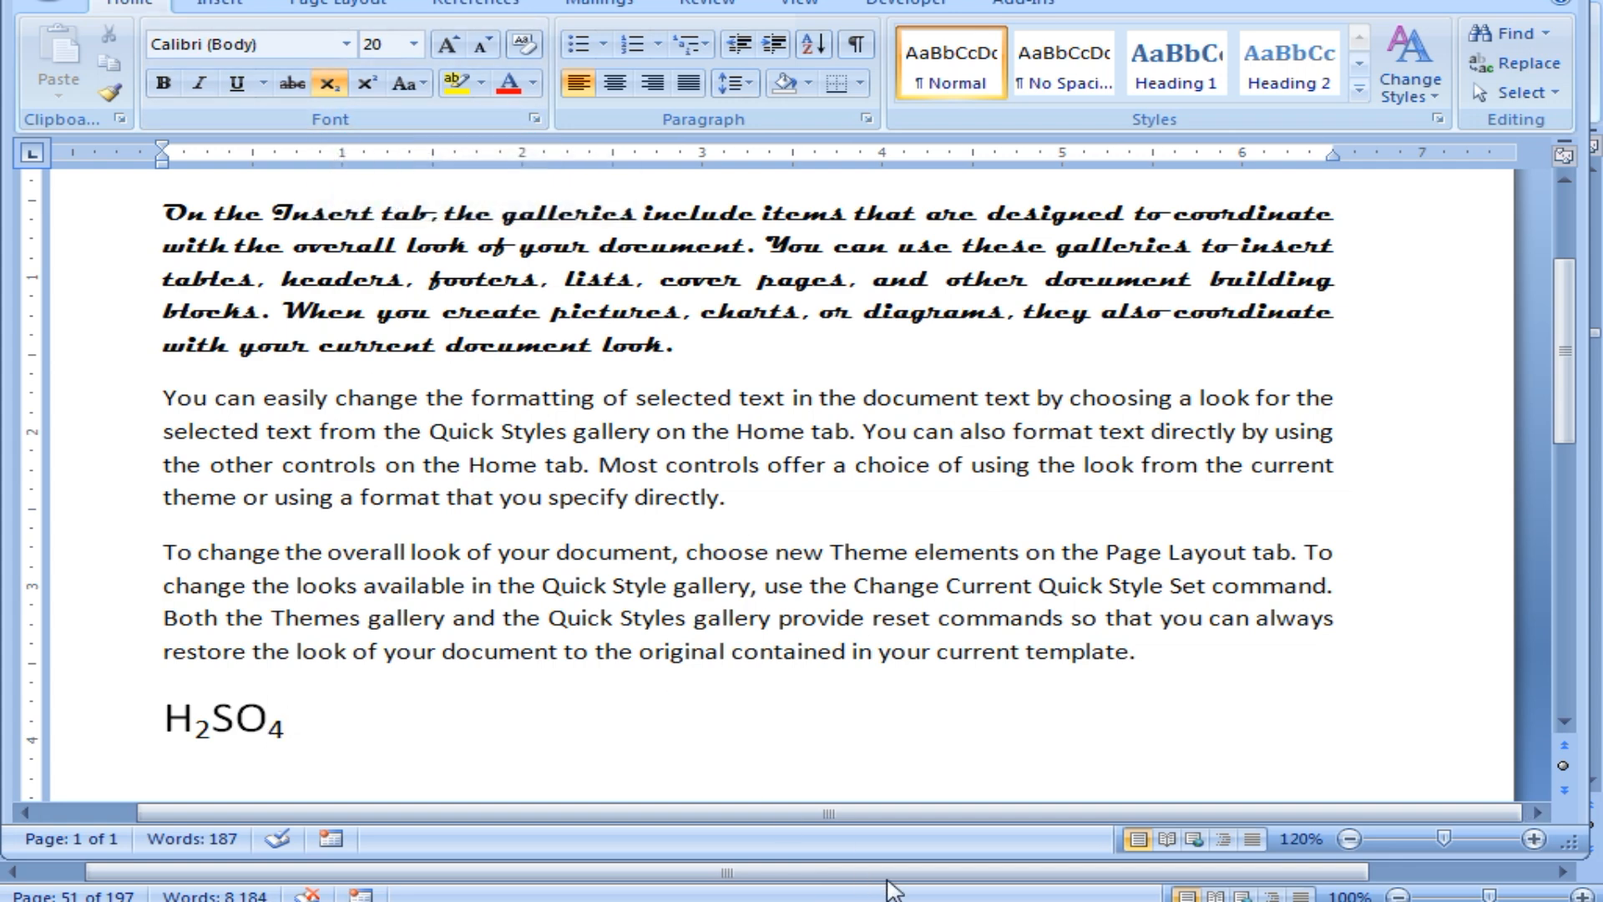
type("111")
key("BackSpace")
key("BackSpace")
key("BackSpace")
left_click_drag(267, 719, 287, 728)
left_click(298, 733)
left_click(327, 83)
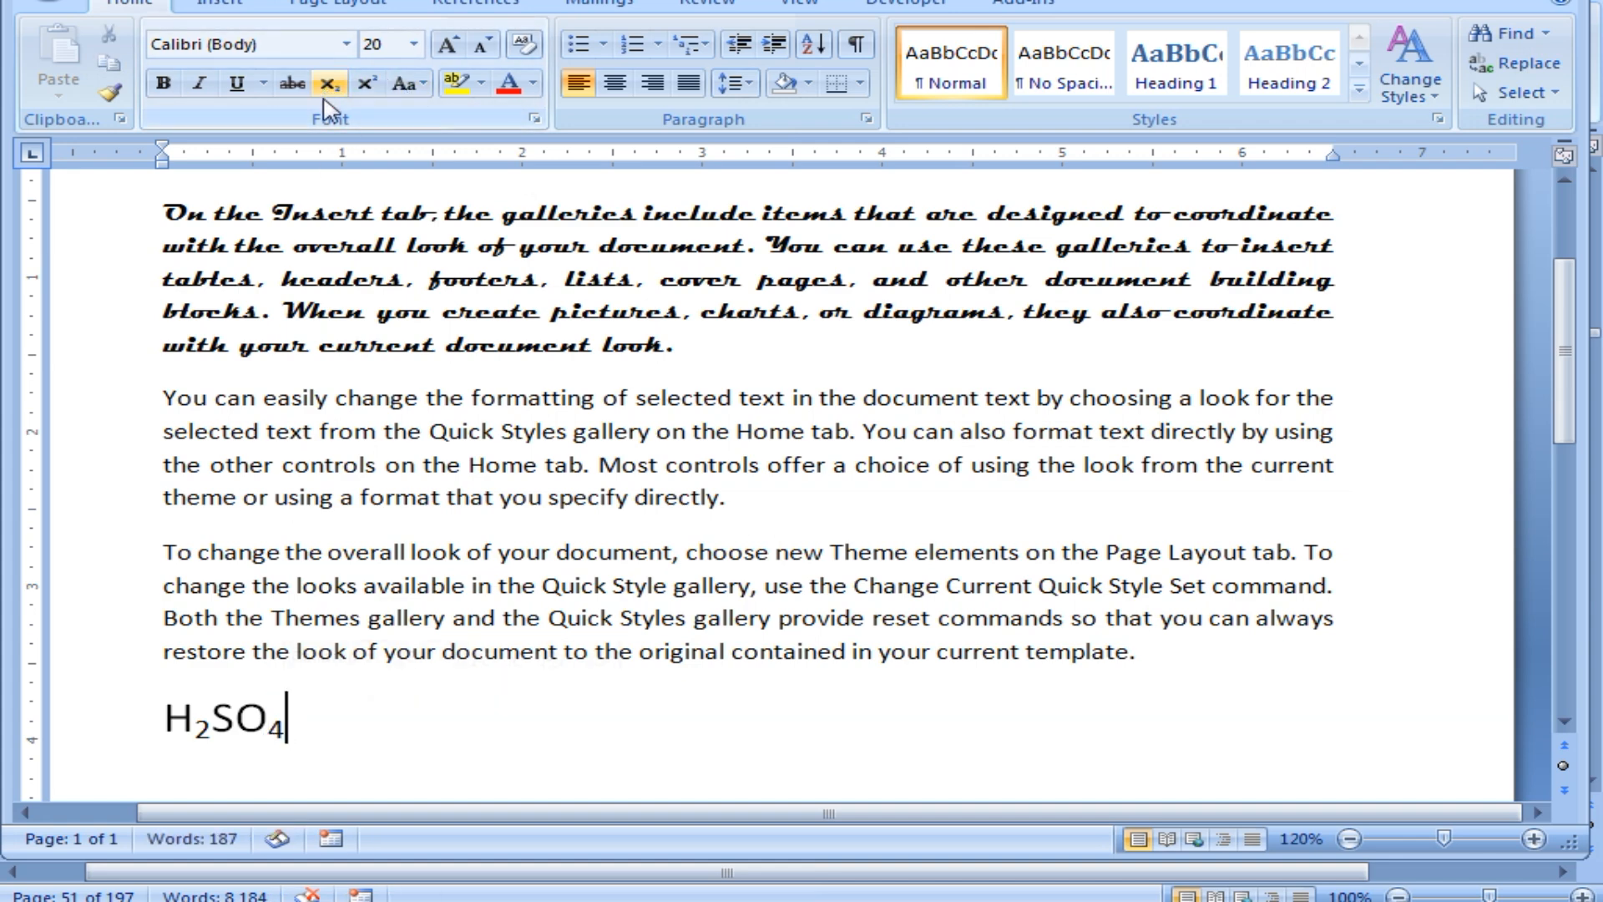
type("1111")
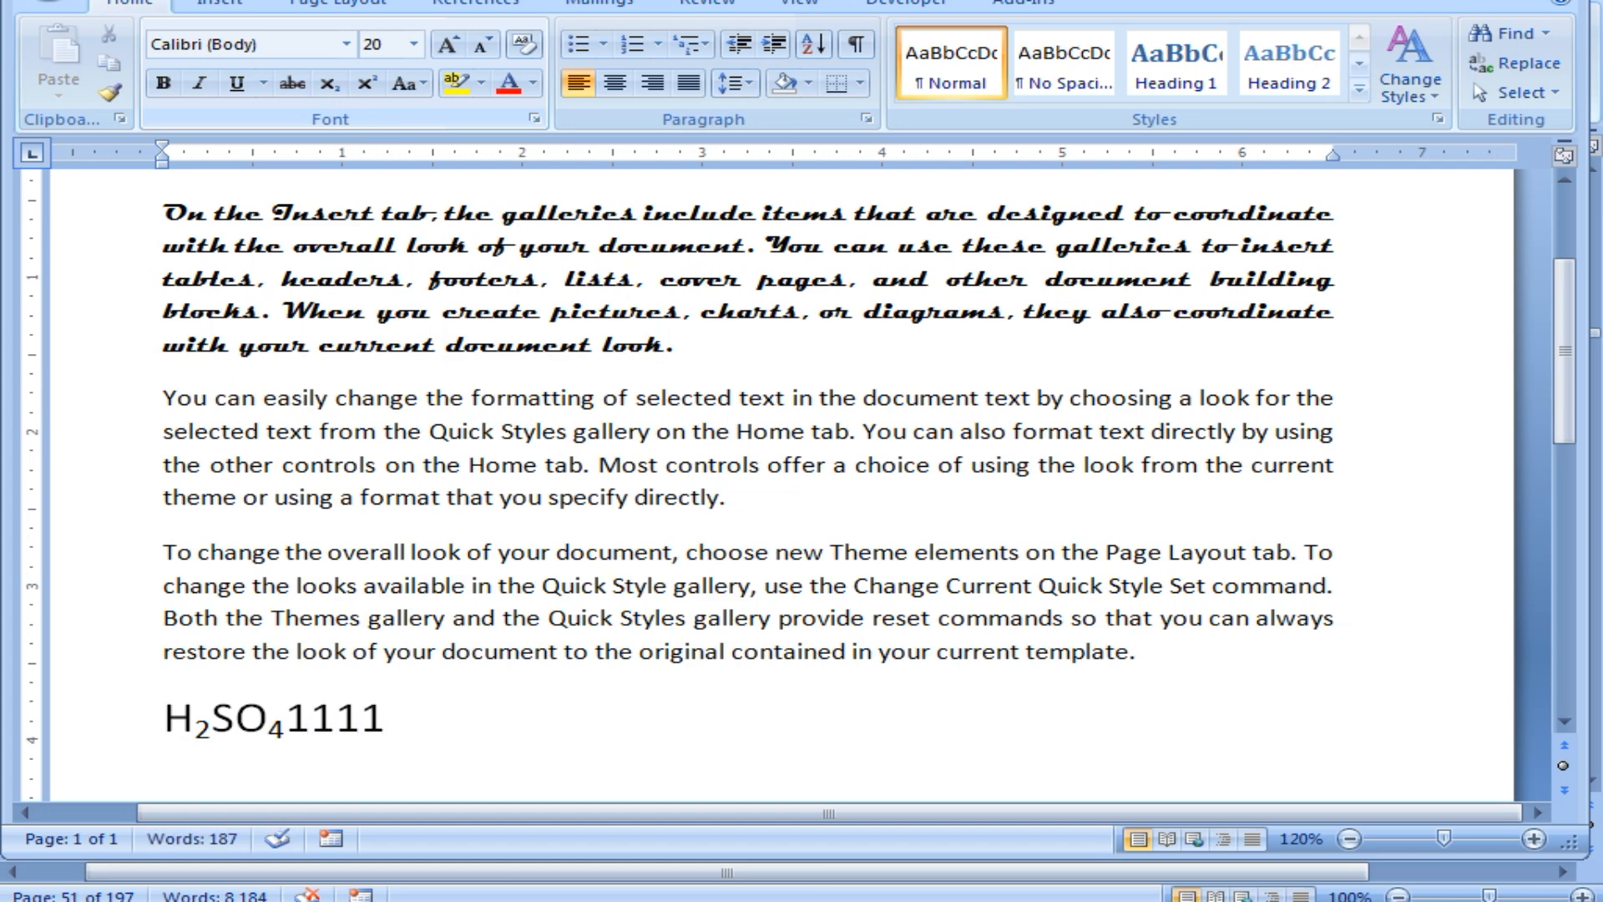
key("BackSpace")
key("BackSpace")
key("BackSpace")
key("BackSpace")
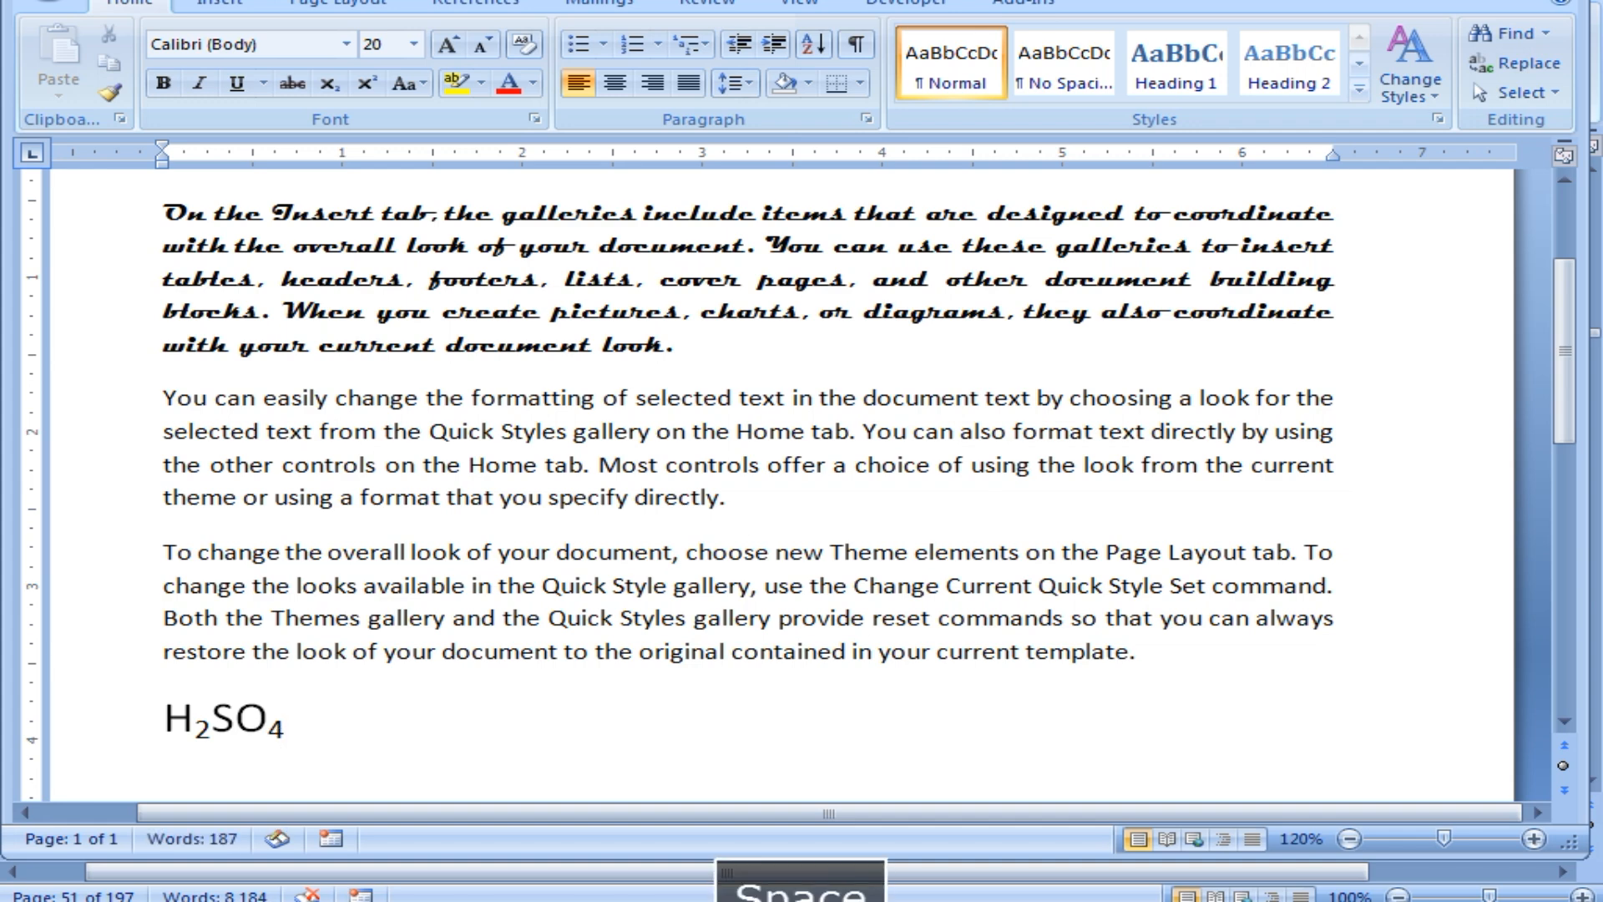
Try selecting To and your in the third paragraph, then clear the selection.
left_click_drag(195, 731, 288, 737)
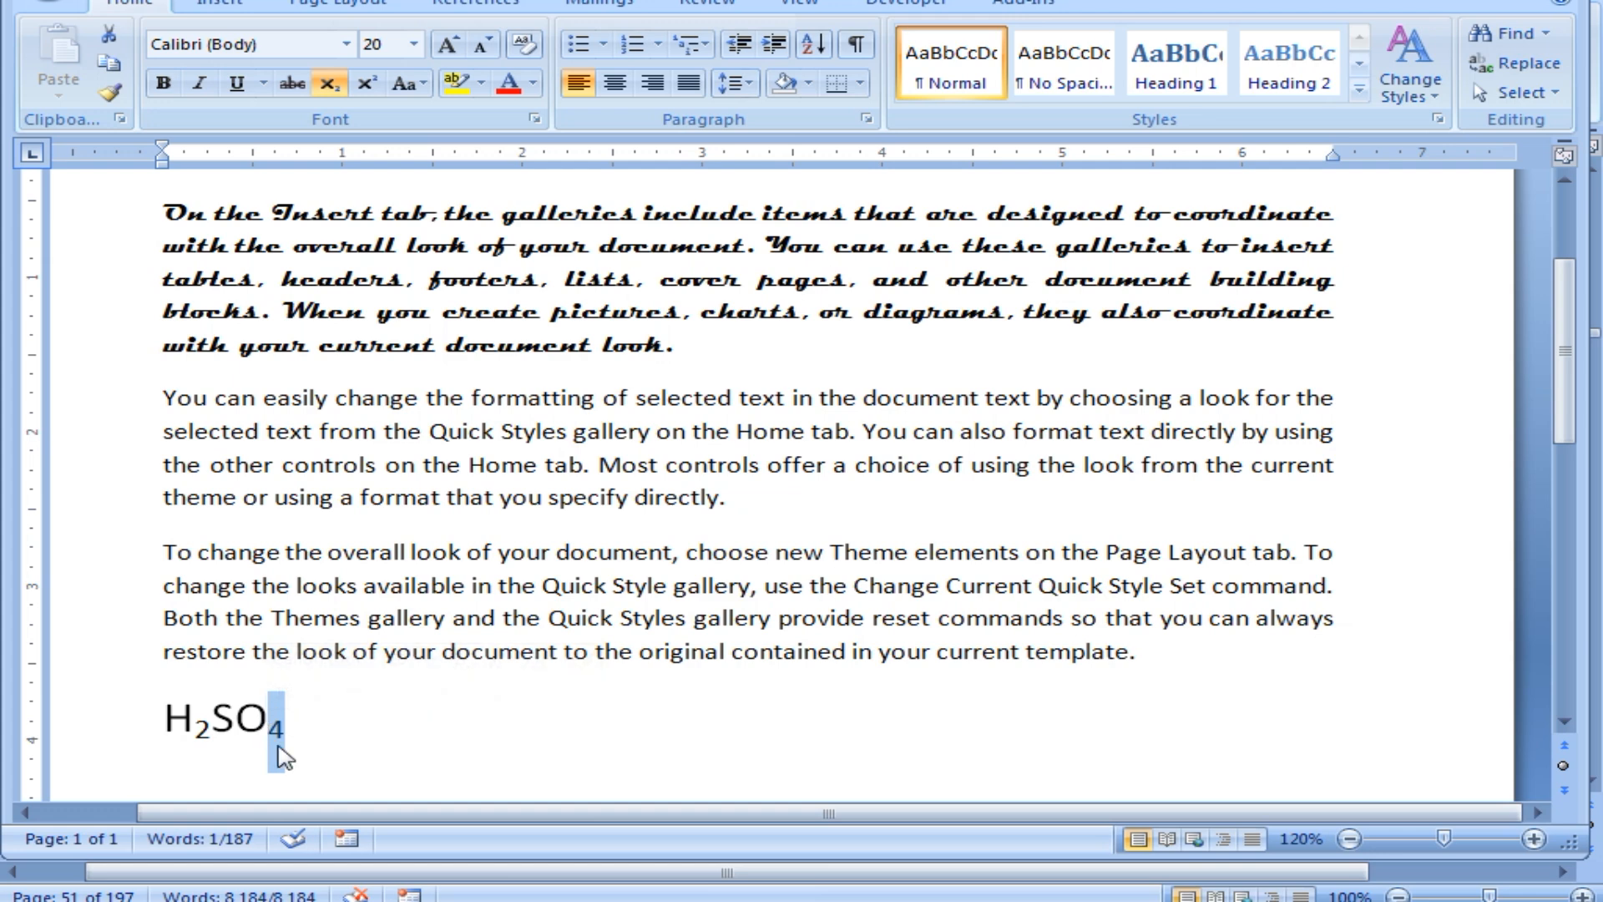
mouse_move(275, 735)
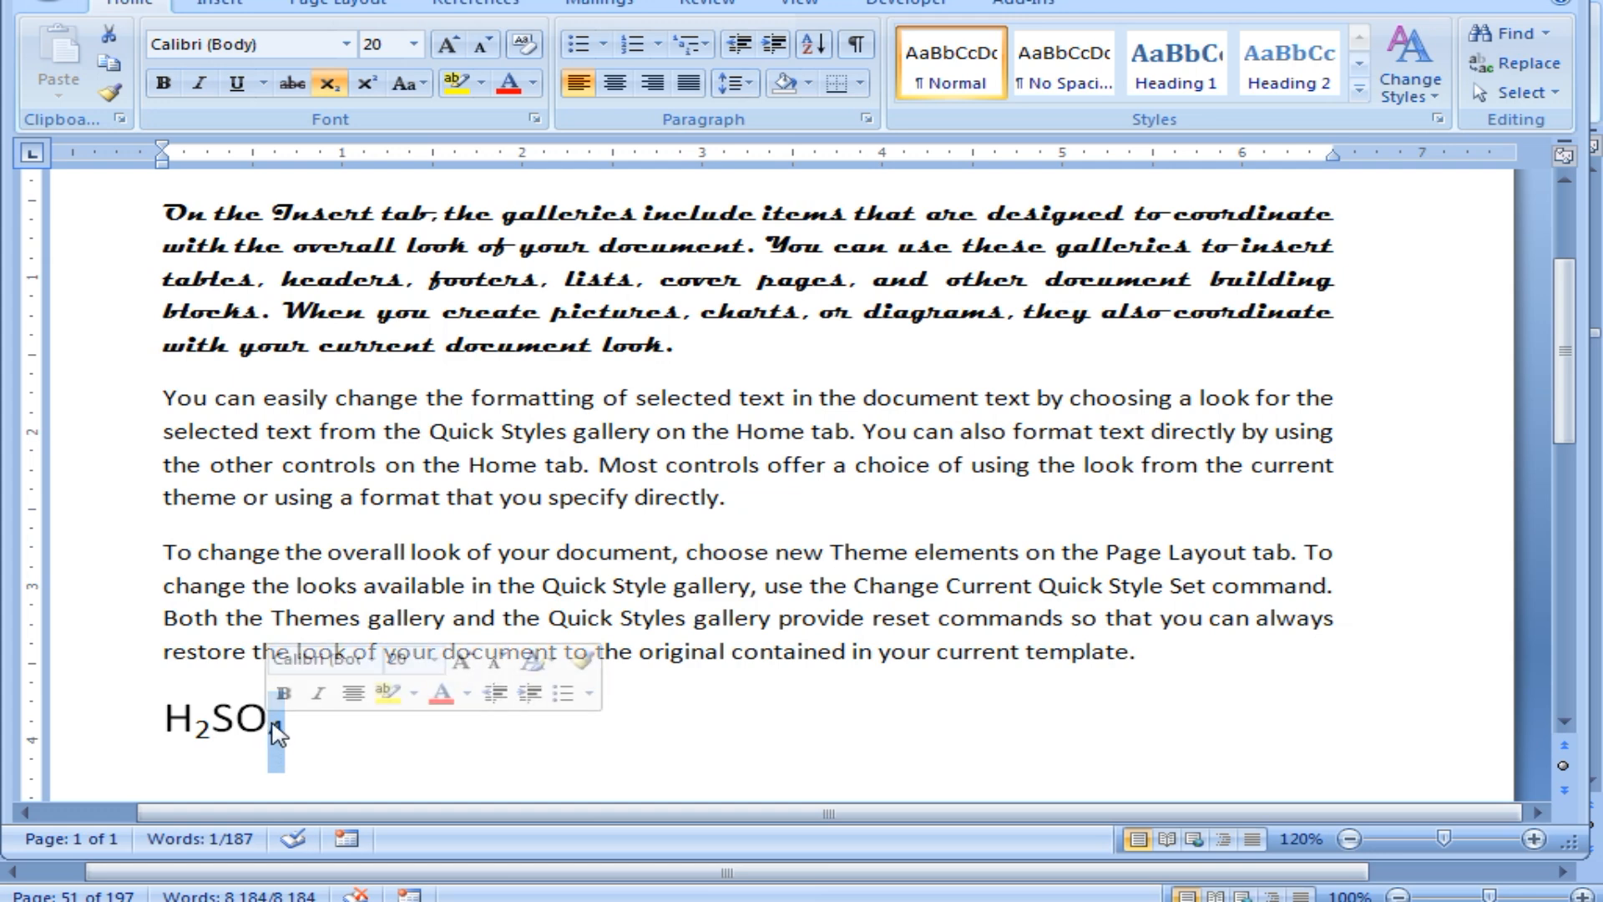
left_click(202, 464)
left_click_drag(195, 553, 173, 555)
left_click_drag(552, 553, 500, 551)
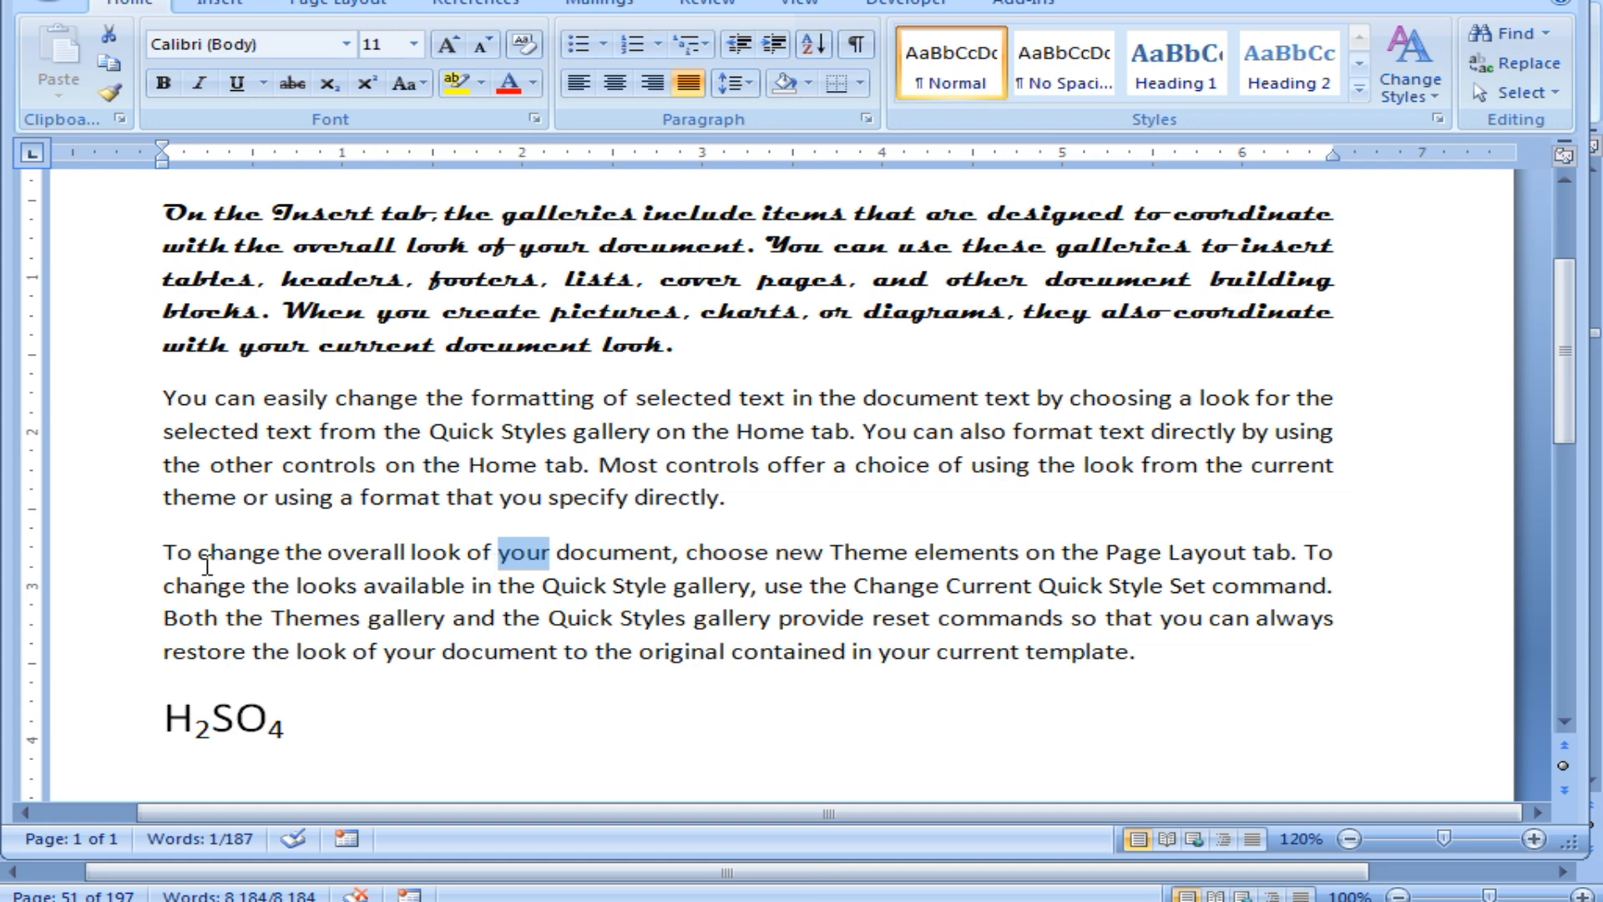
left_click_drag(194, 555, 166, 557)
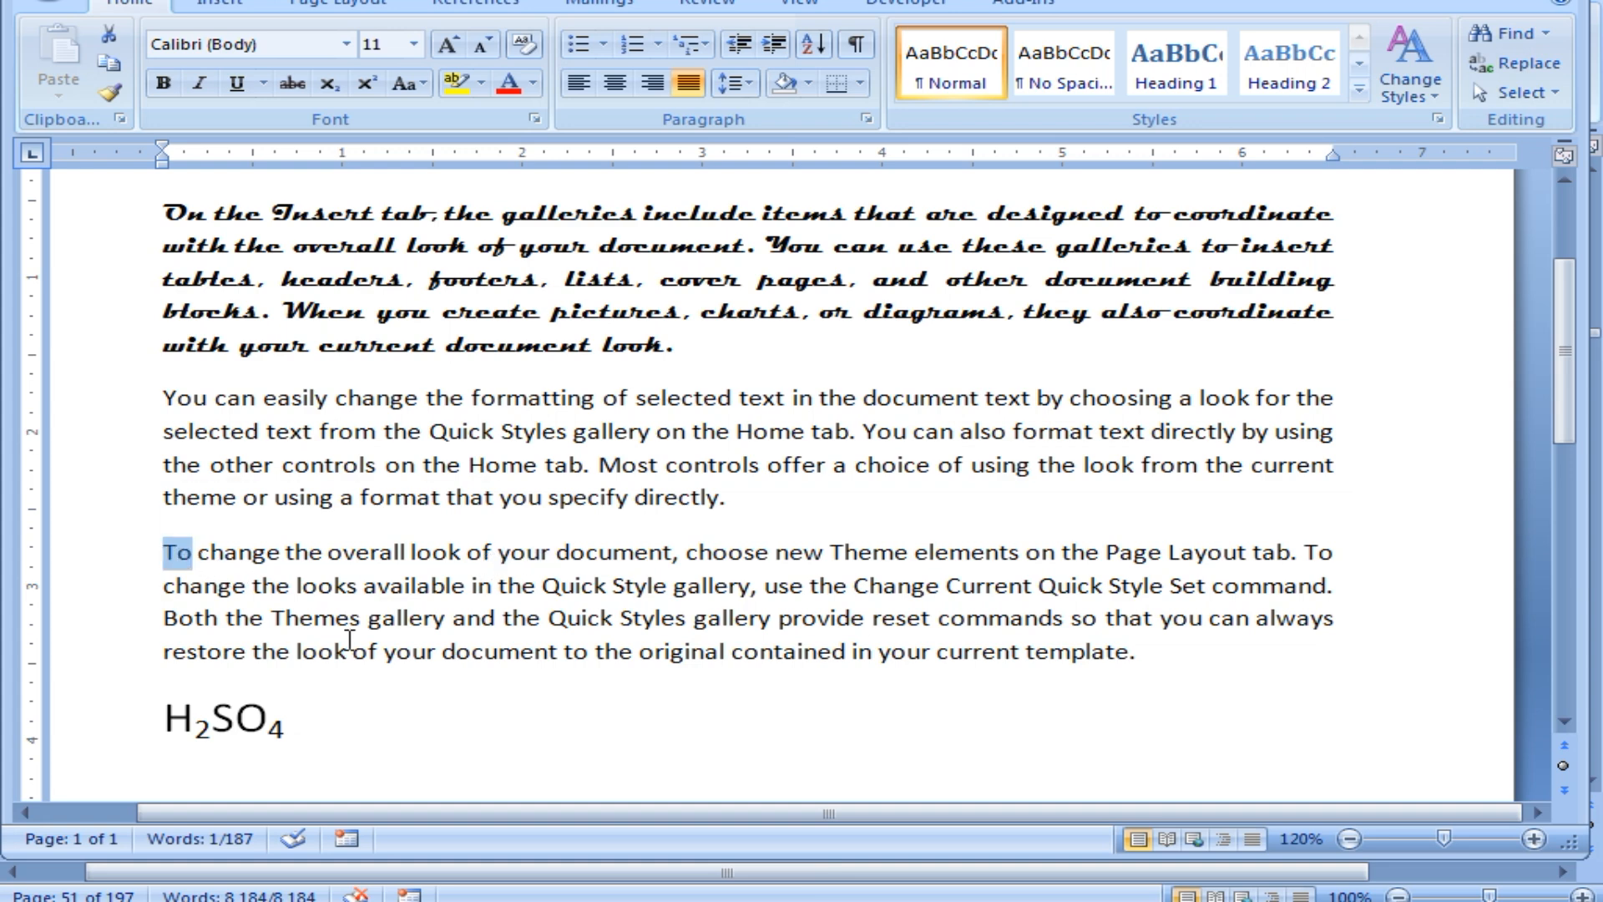
left_click_drag(550, 554, 496, 547)
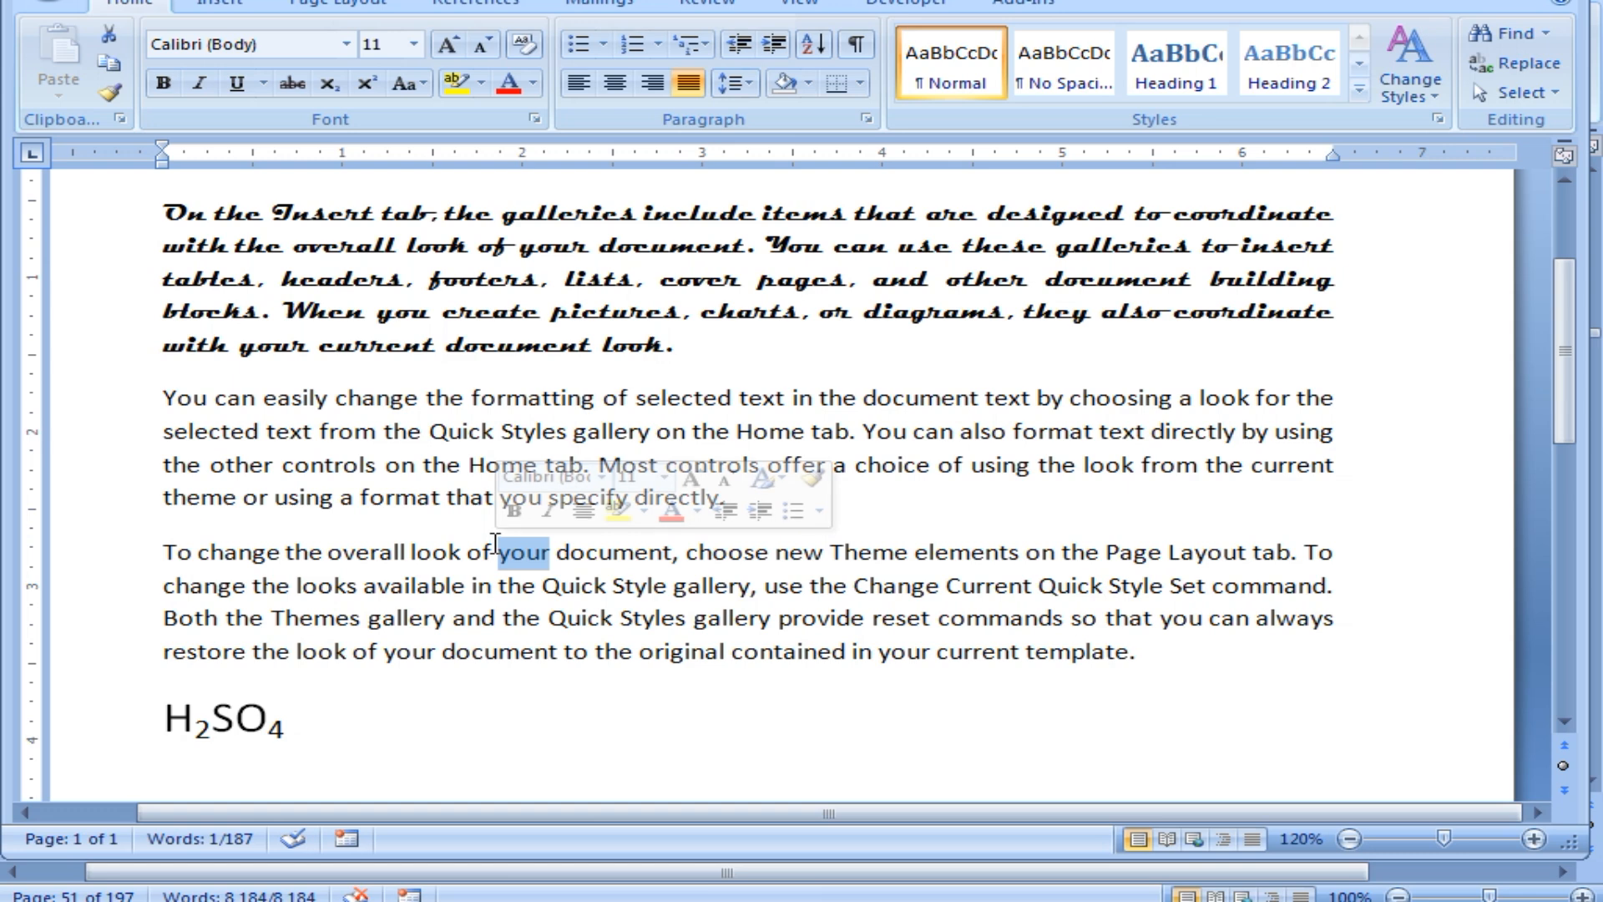
left_click(479, 589)
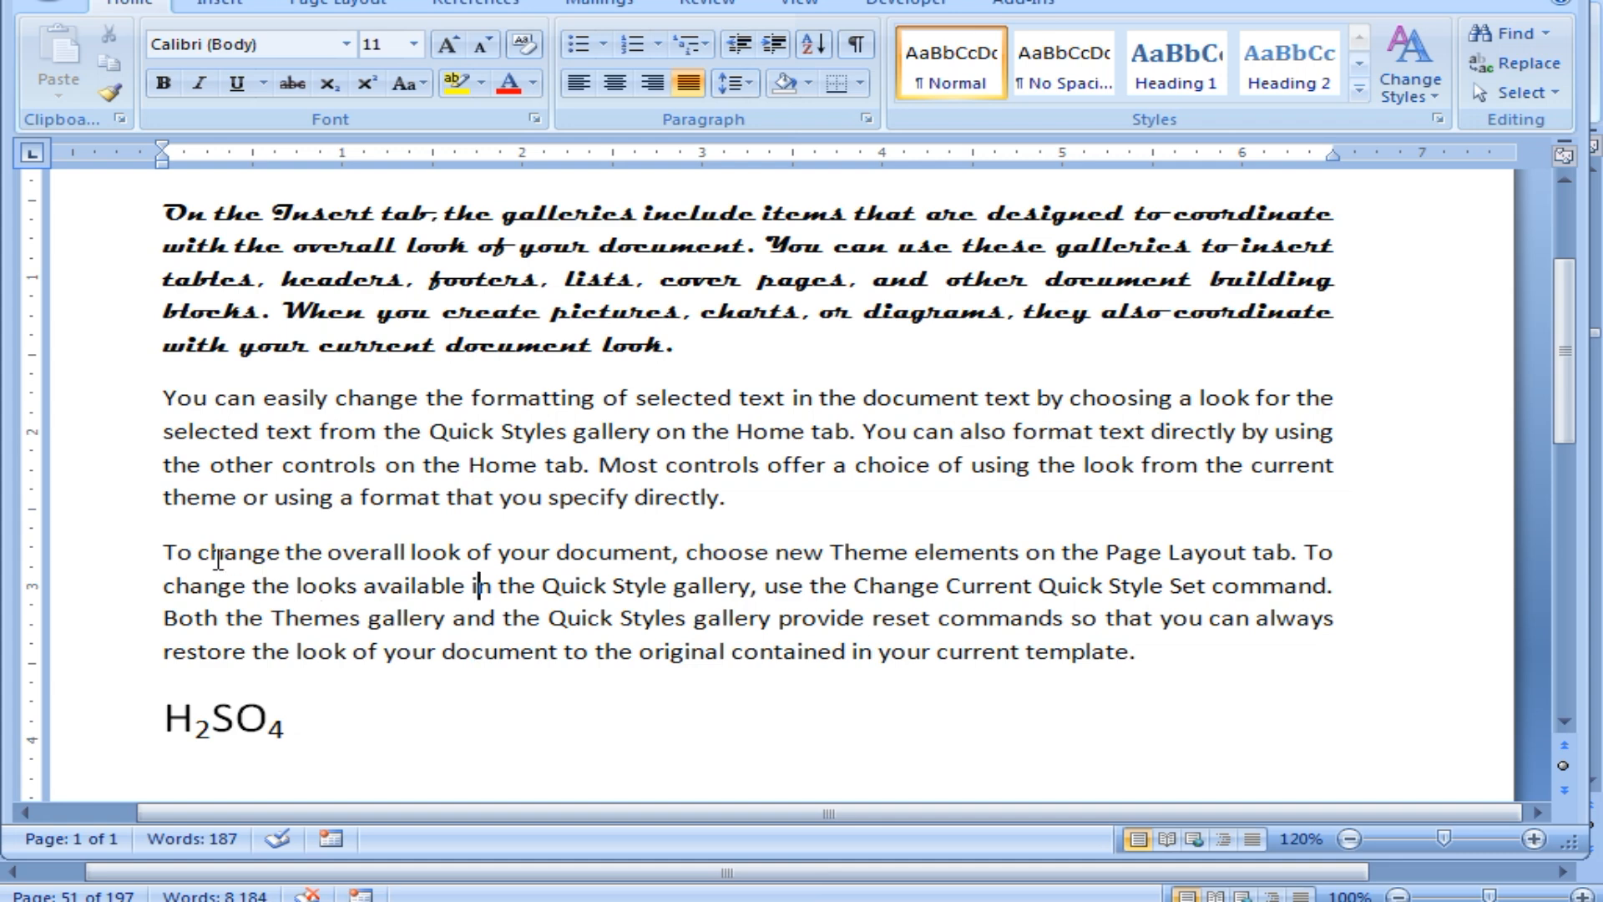
Bold the words To, your, new and Page in the third paragraph.
left_click_drag(164, 548, 194, 548)
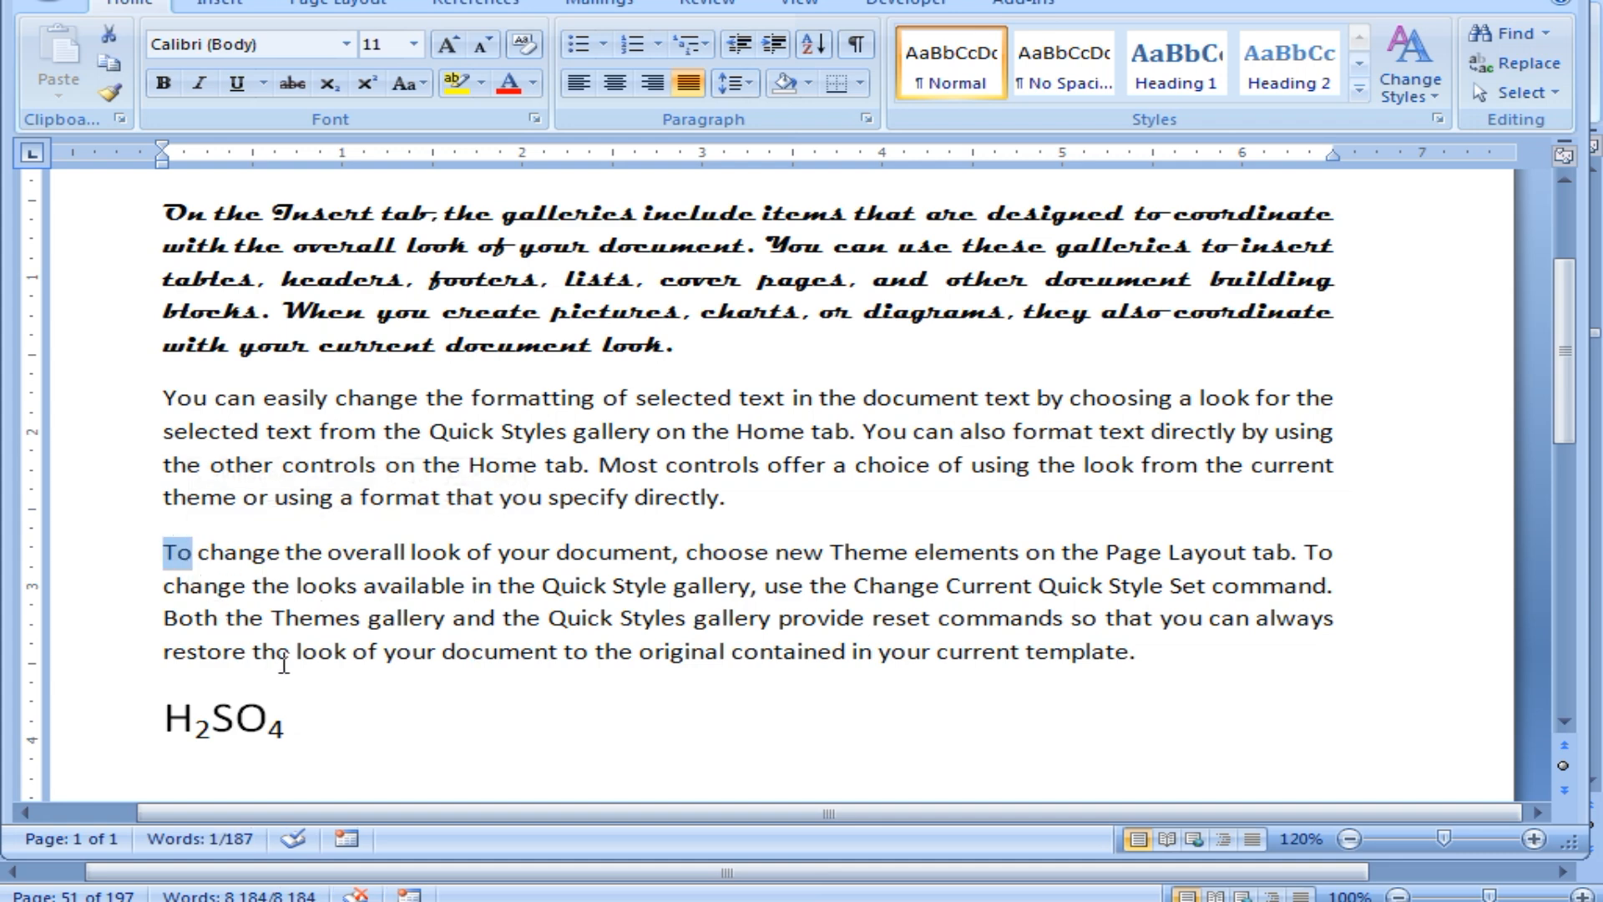
left_click_drag(549, 552, 500, 552)
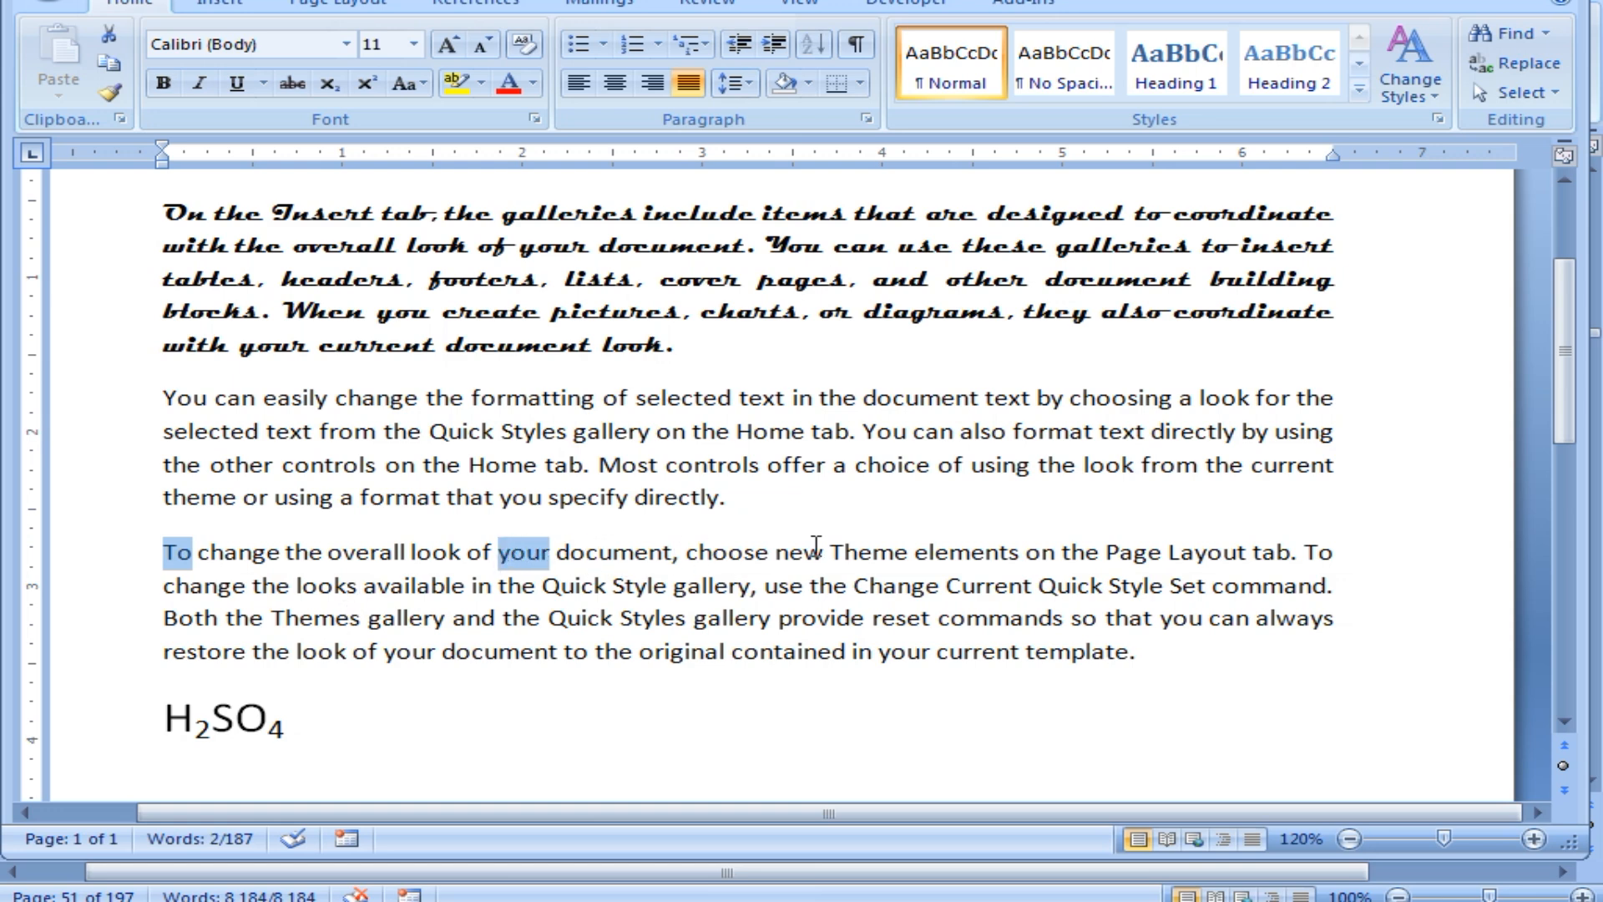
left_click_drag(823, 557, 773, 556)
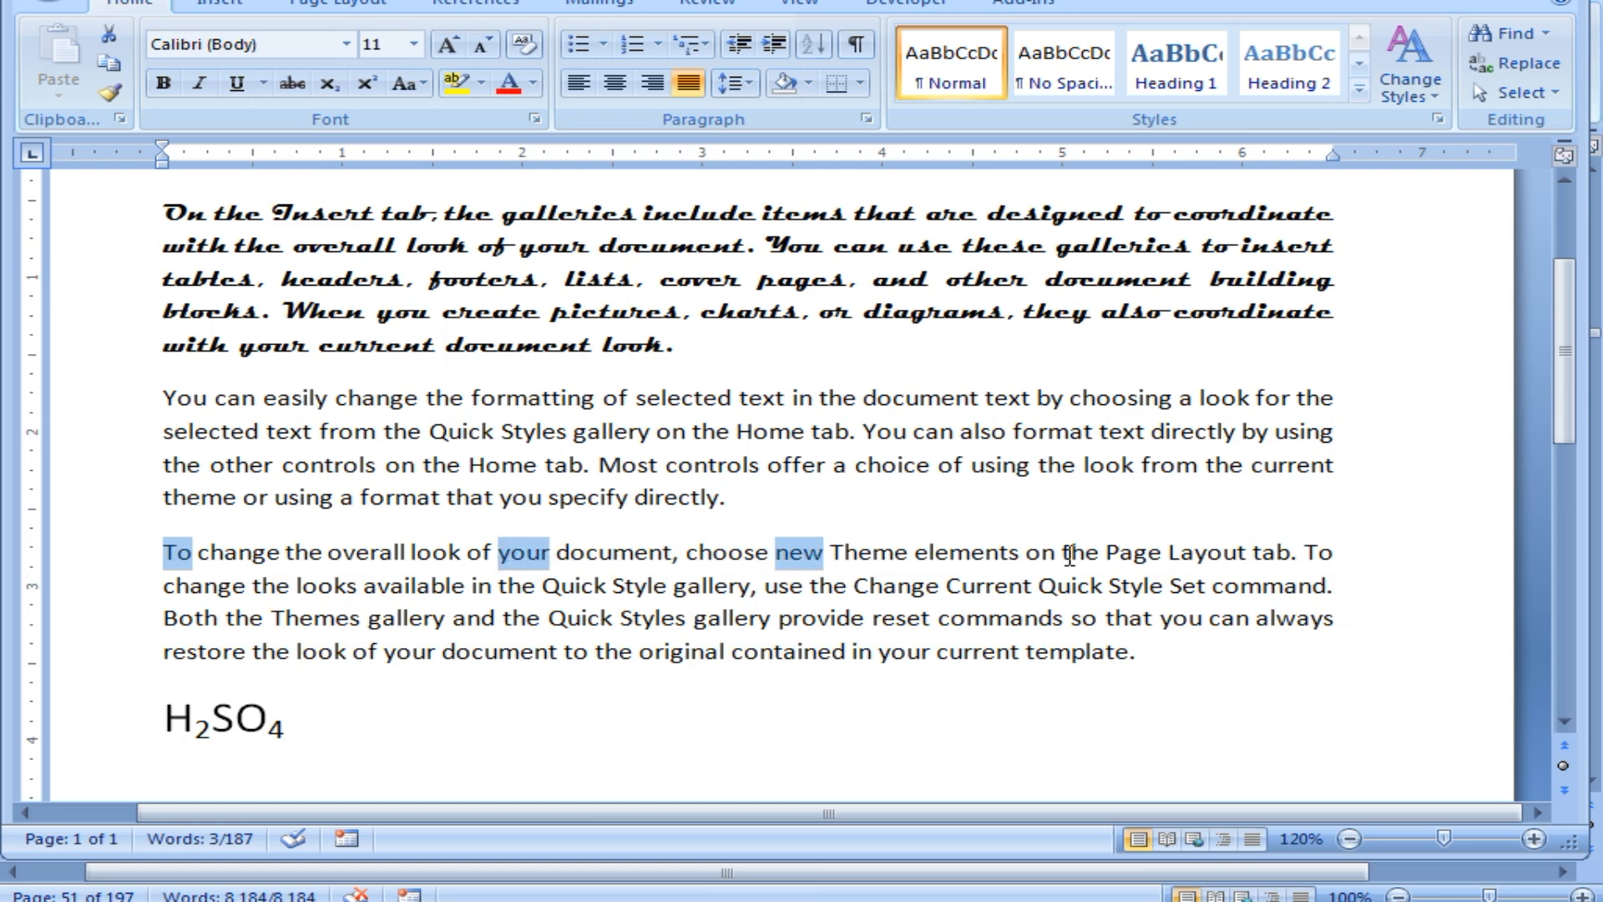
left_click_drag(1167, 553, 1103, 552)
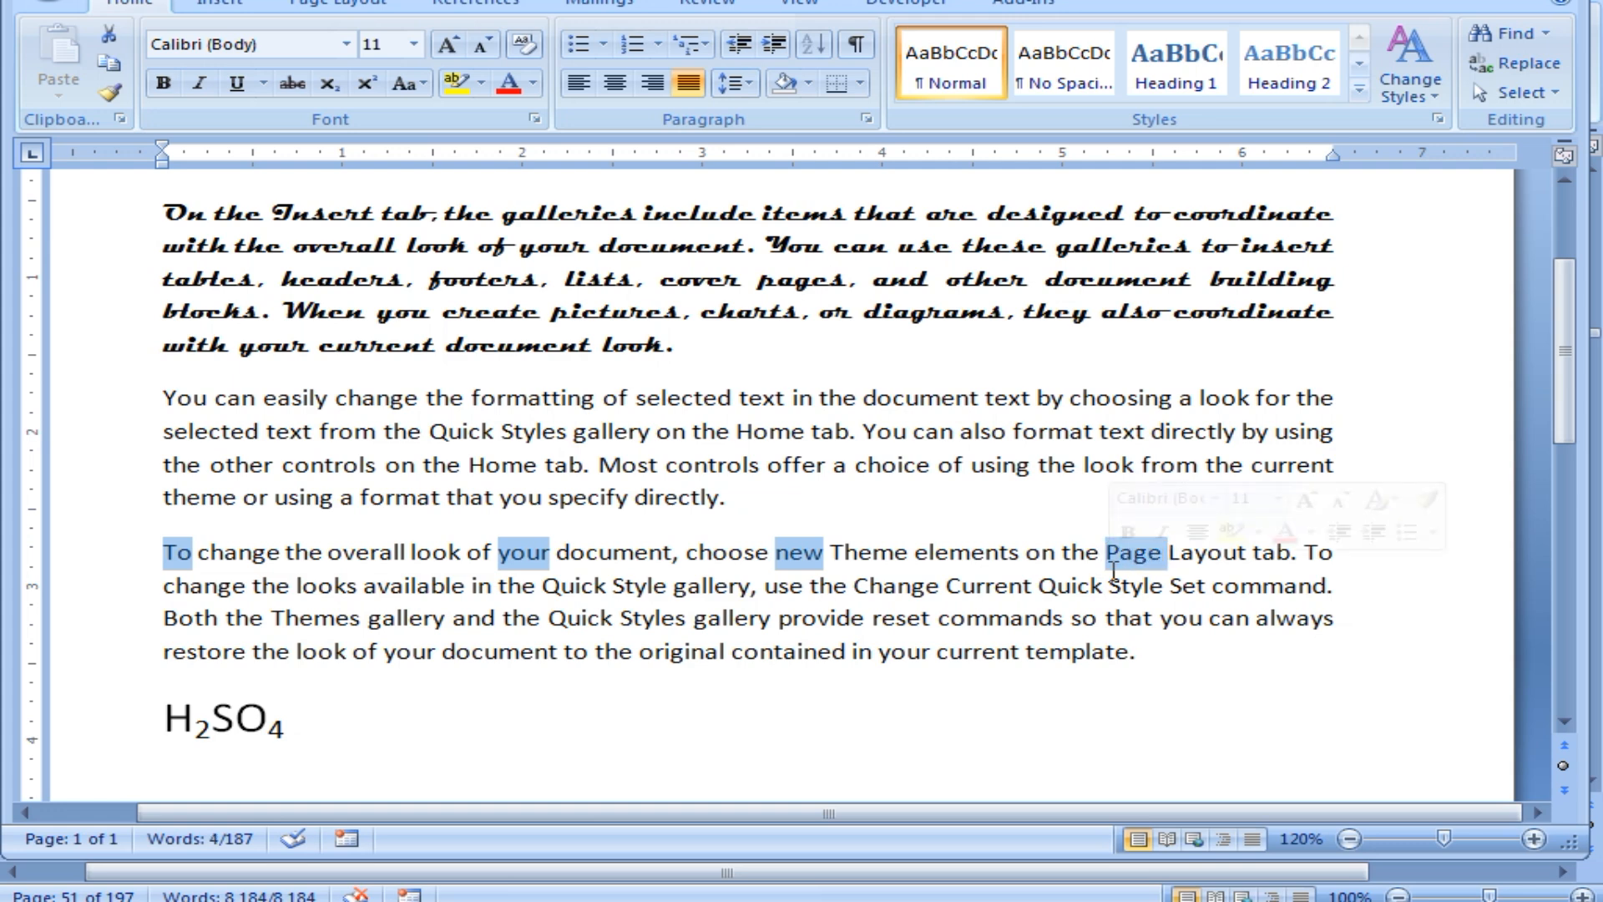
left_click(164, 84)
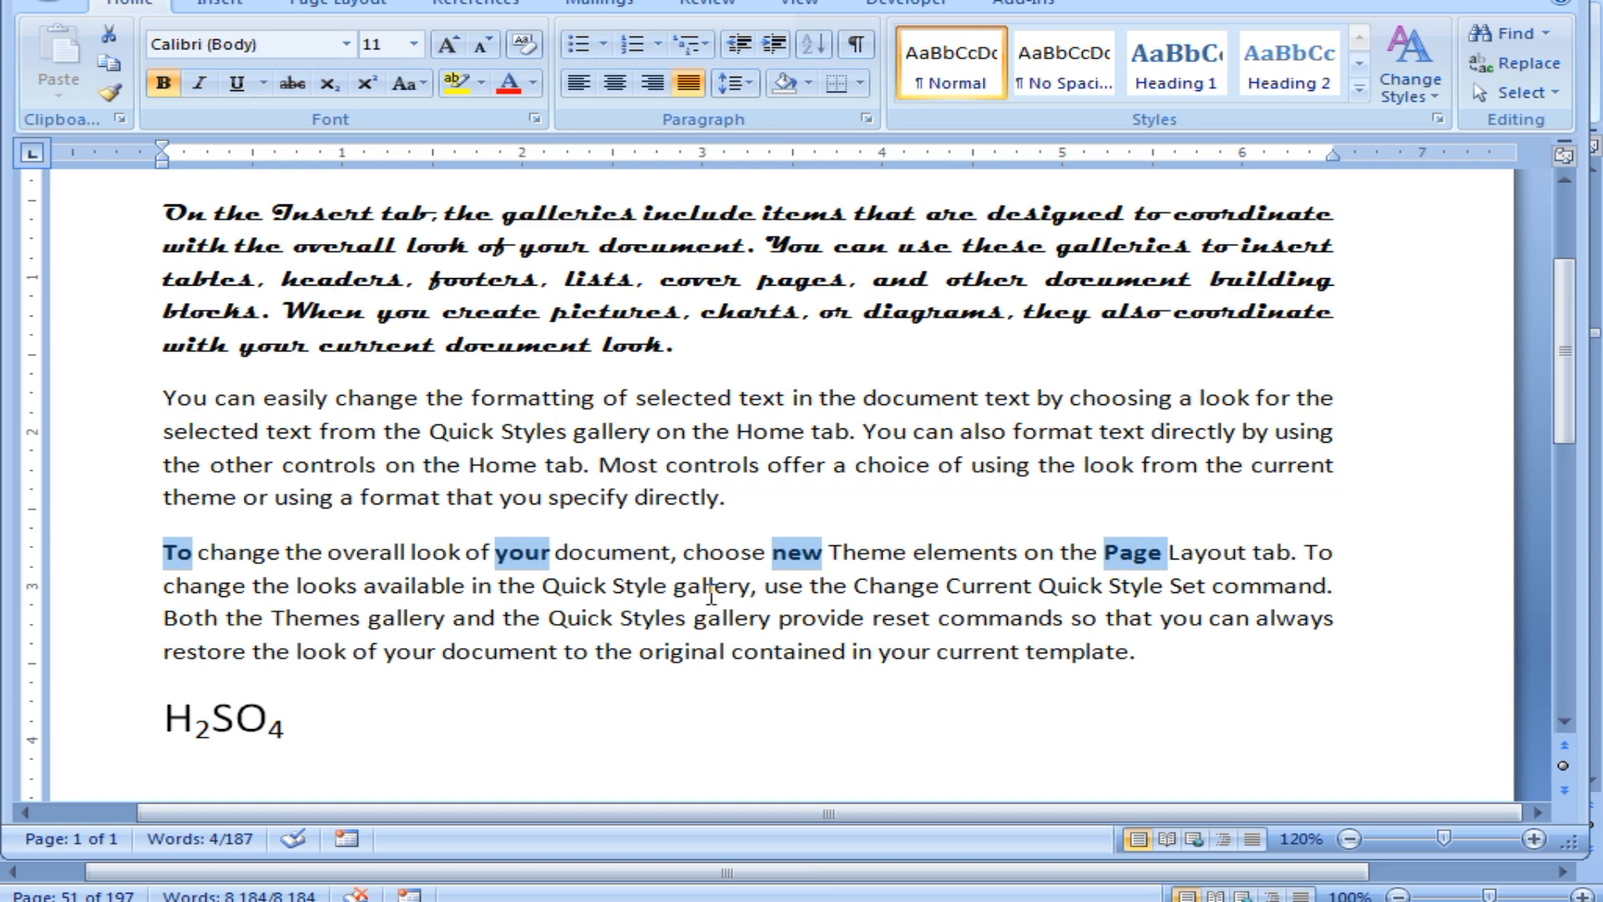
left_click(922, 754)
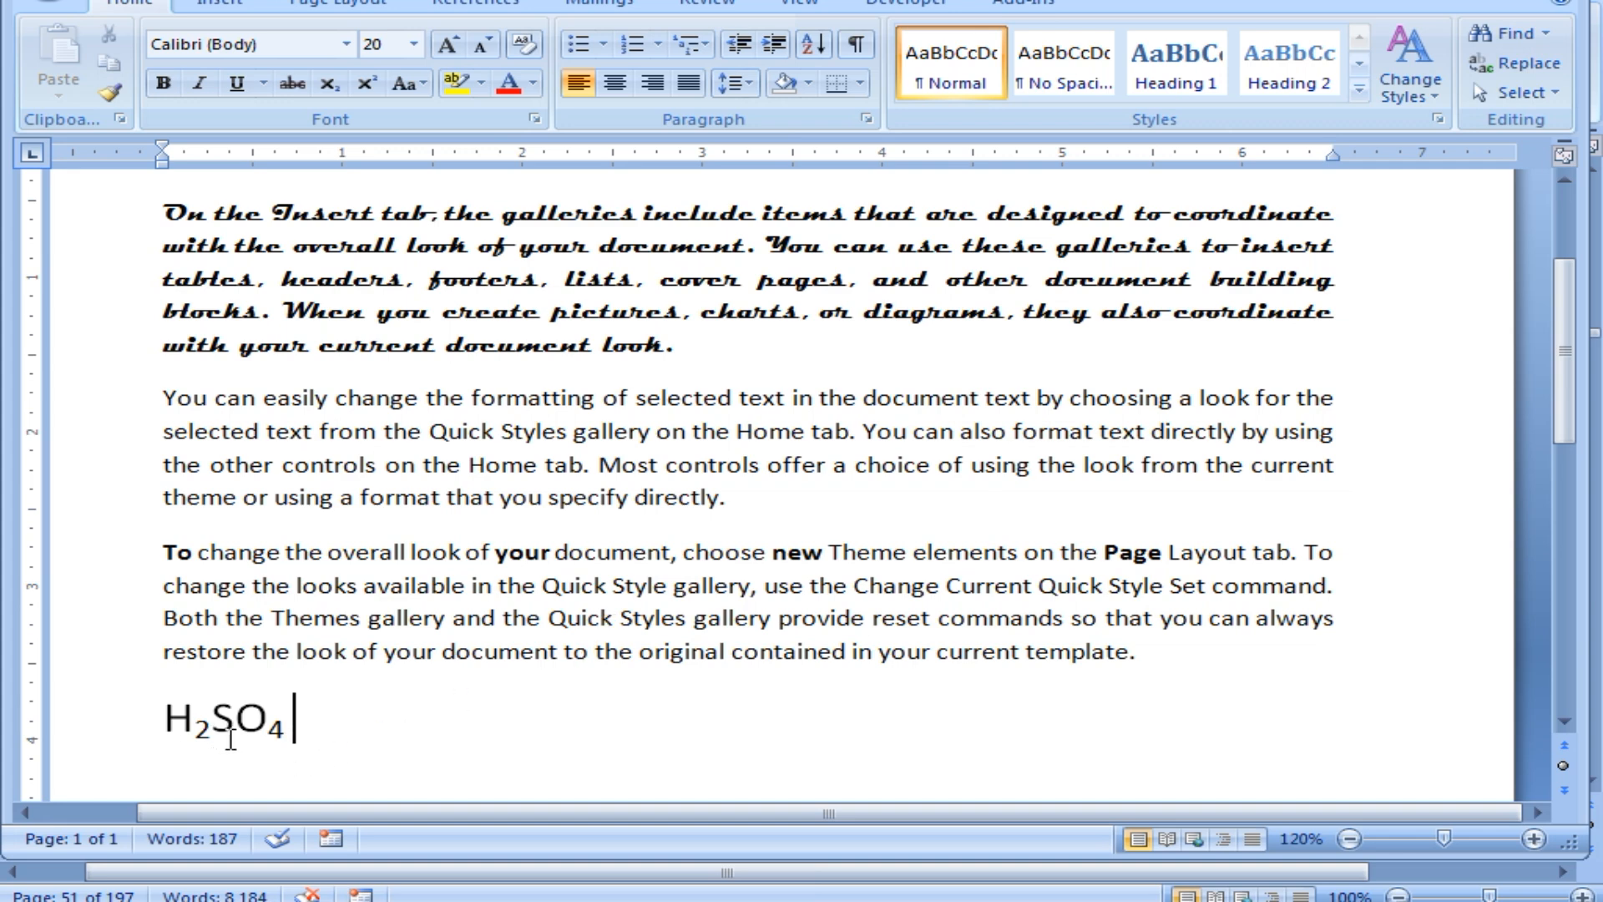
Remove subscript from the 2 and 4 in H₂SO₄, then bring the Word document back.
left_click_drag(211, 738, 201, 739)
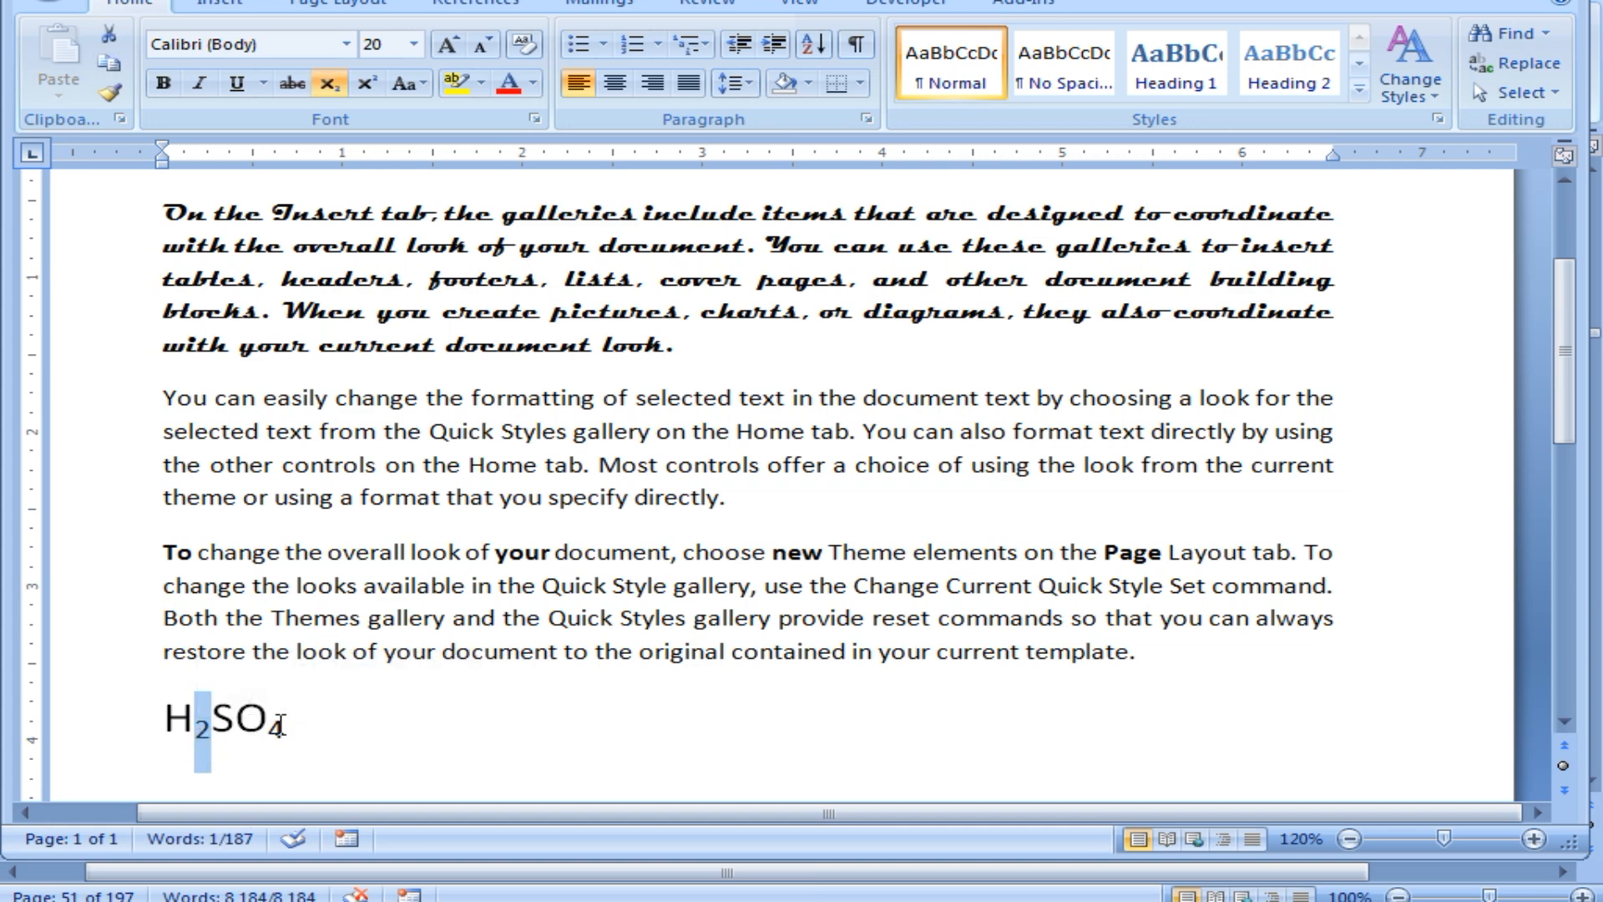
left_click_drag(285, 723, 268, 725)
left_click(347, 93)
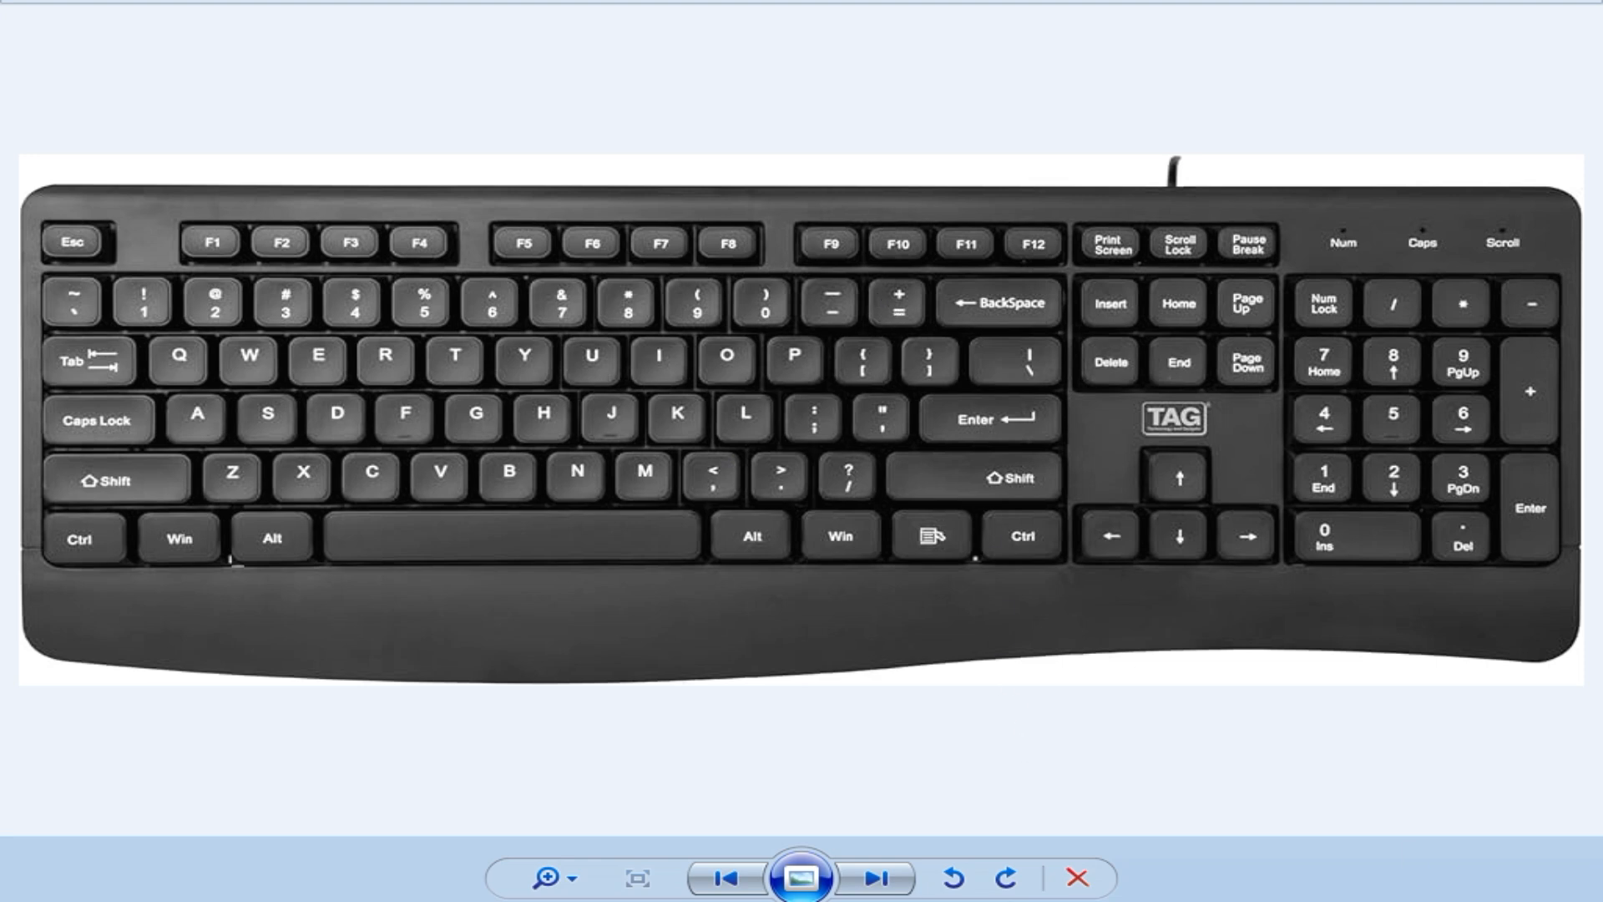
left_click(488, 884)
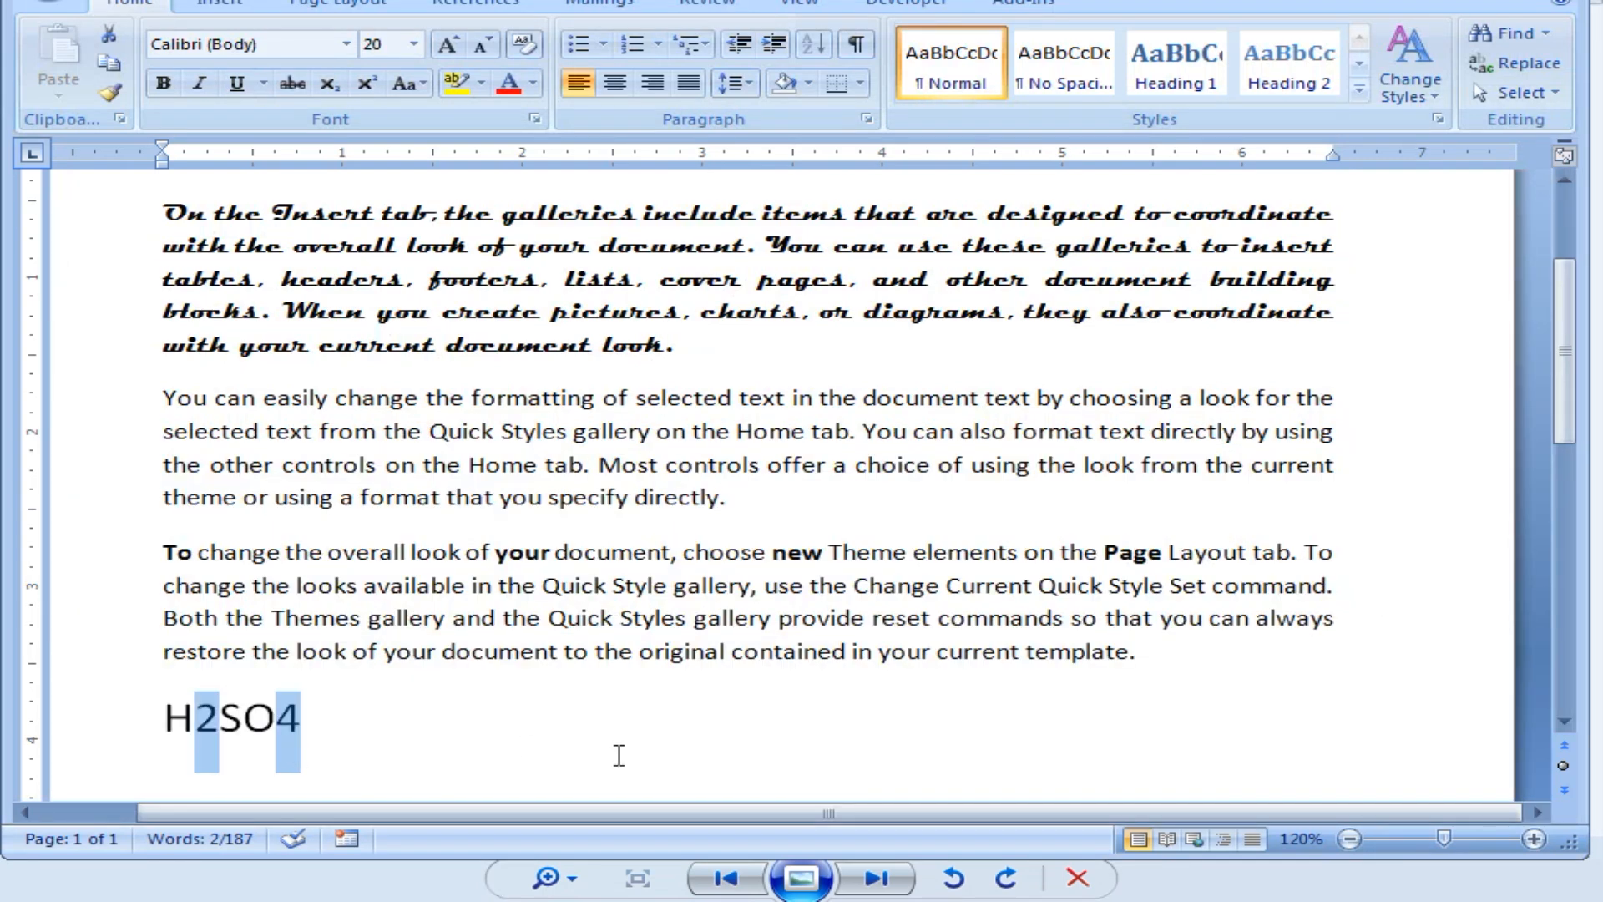
Re-subscript H₂SO₄ and type 1st 2nd 3rd 4th after it with superscript suffixes.
key("ctrl+equal")
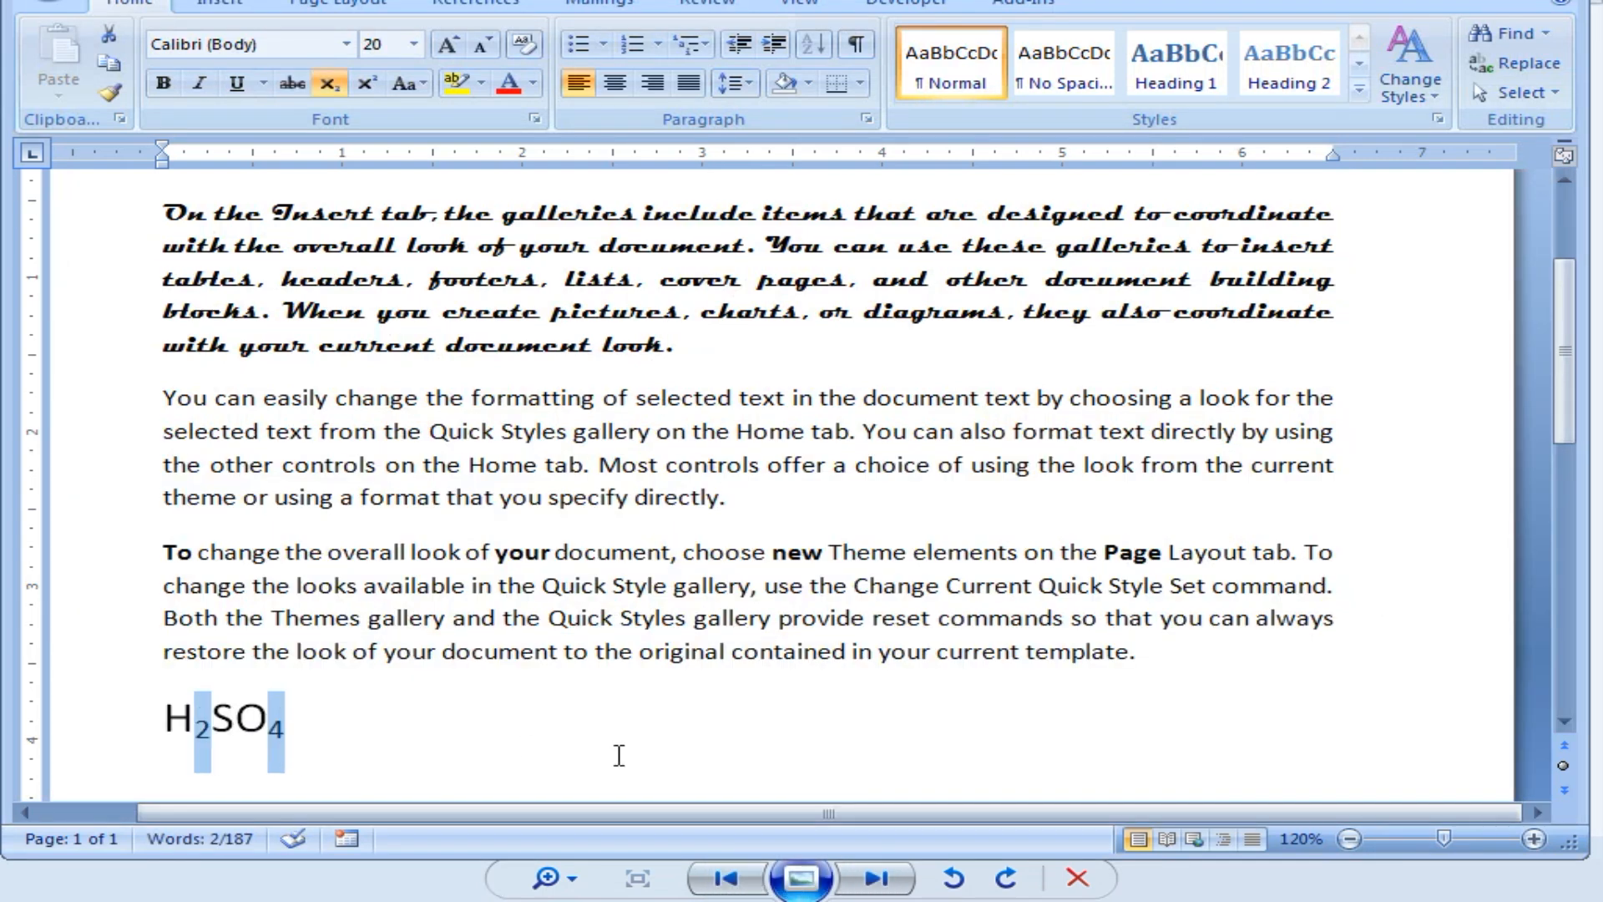
left_click(375, 718)
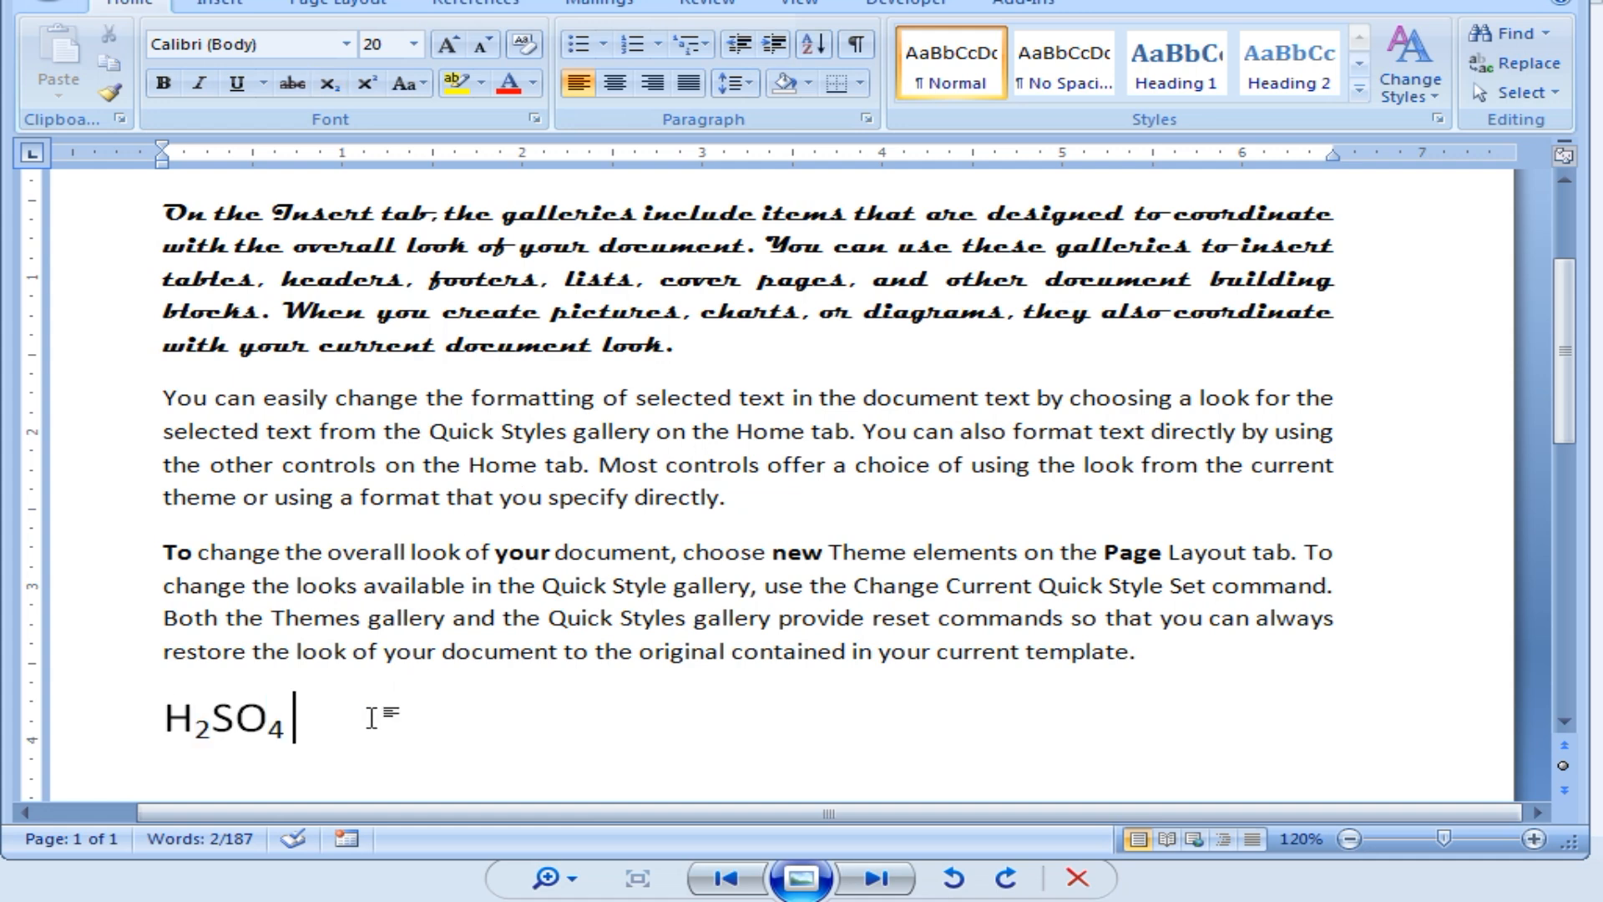
left_click(366, 85)
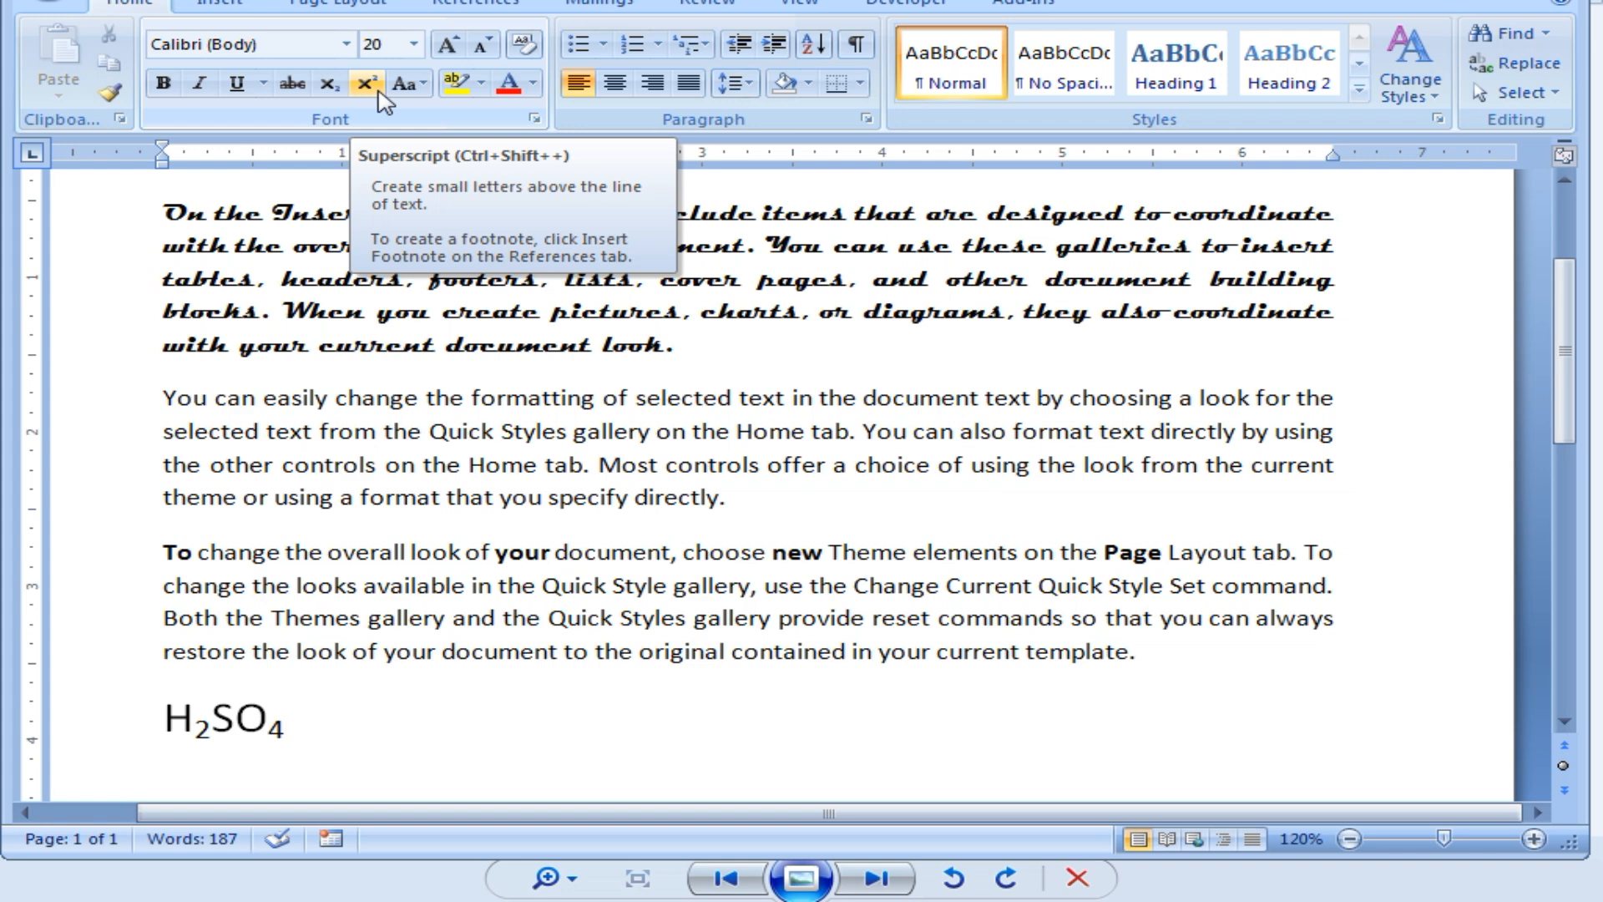
type("1")
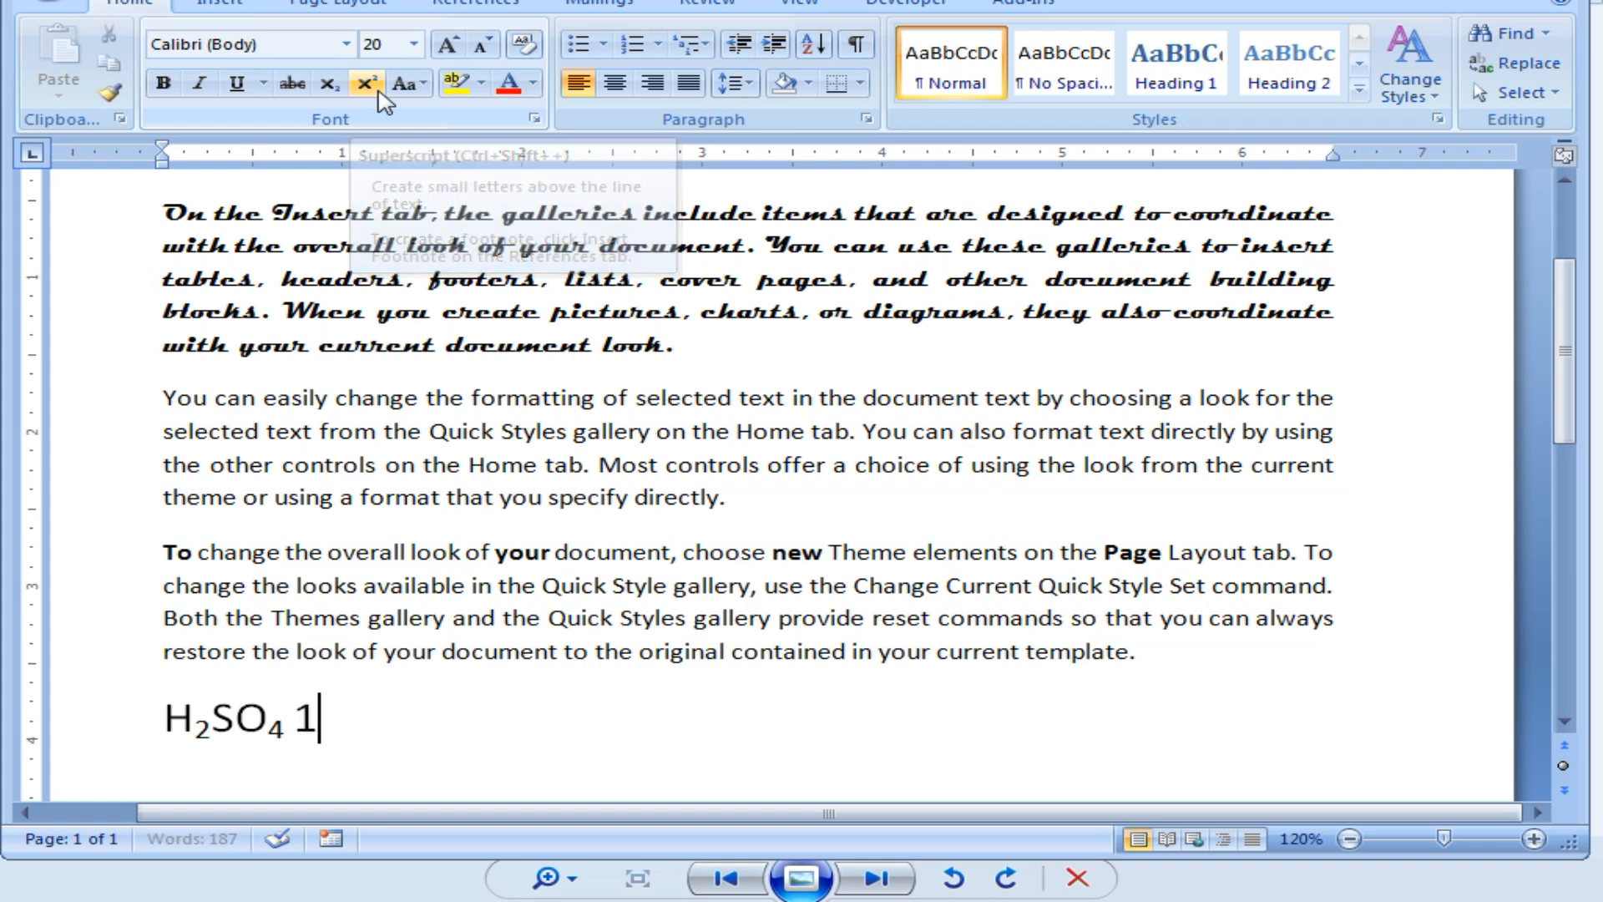
type("st")
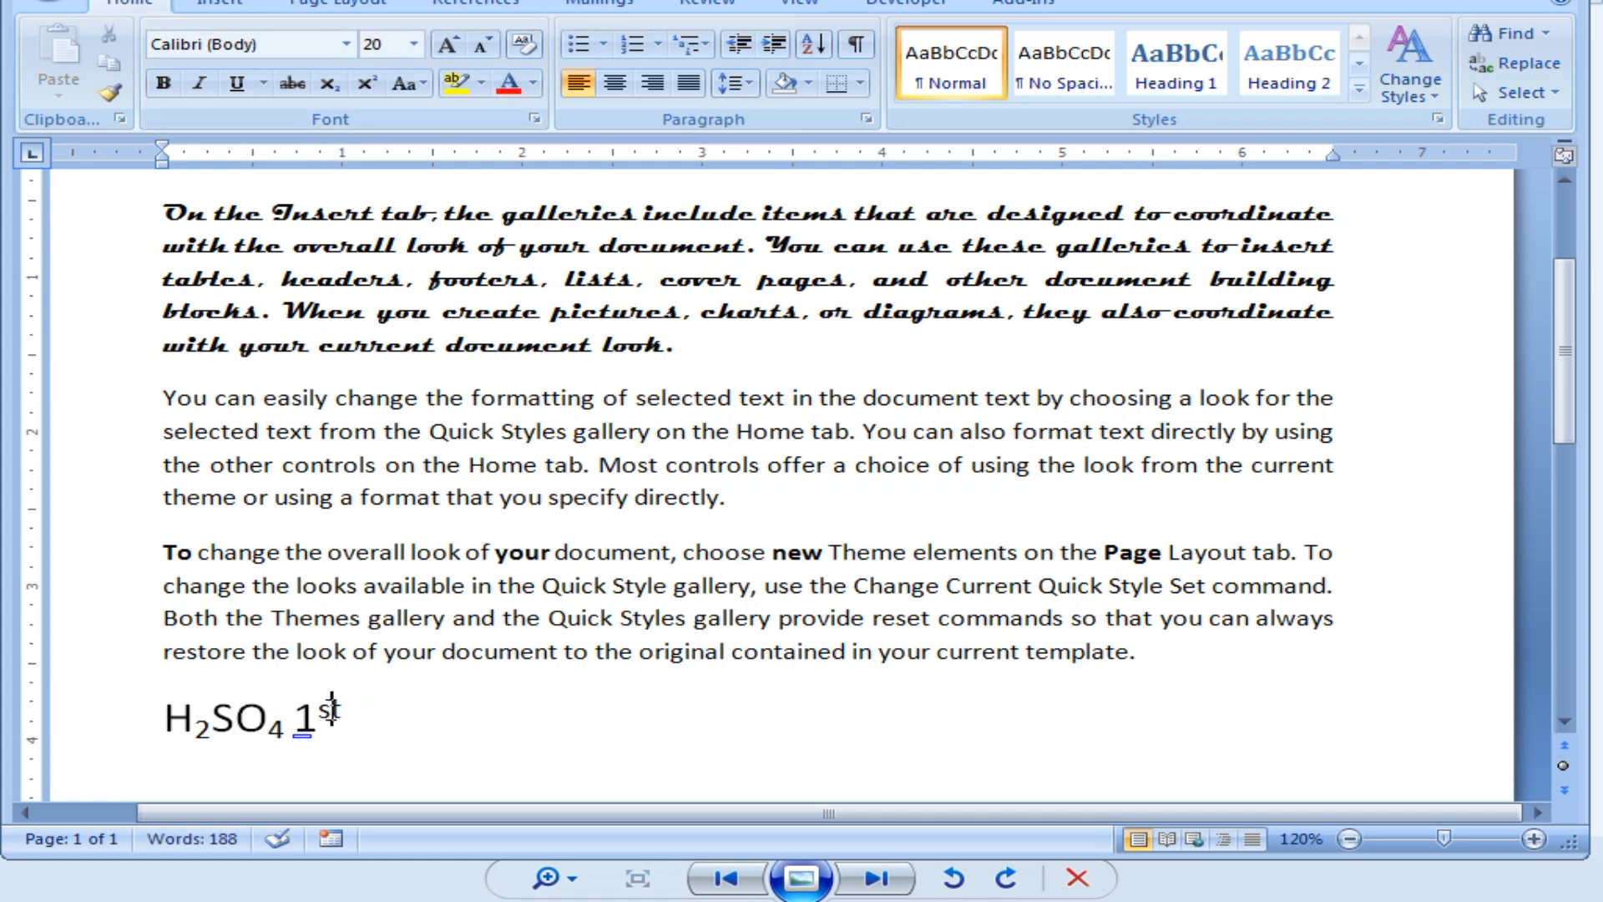
left_click_drag(341, 717, 317, 717)
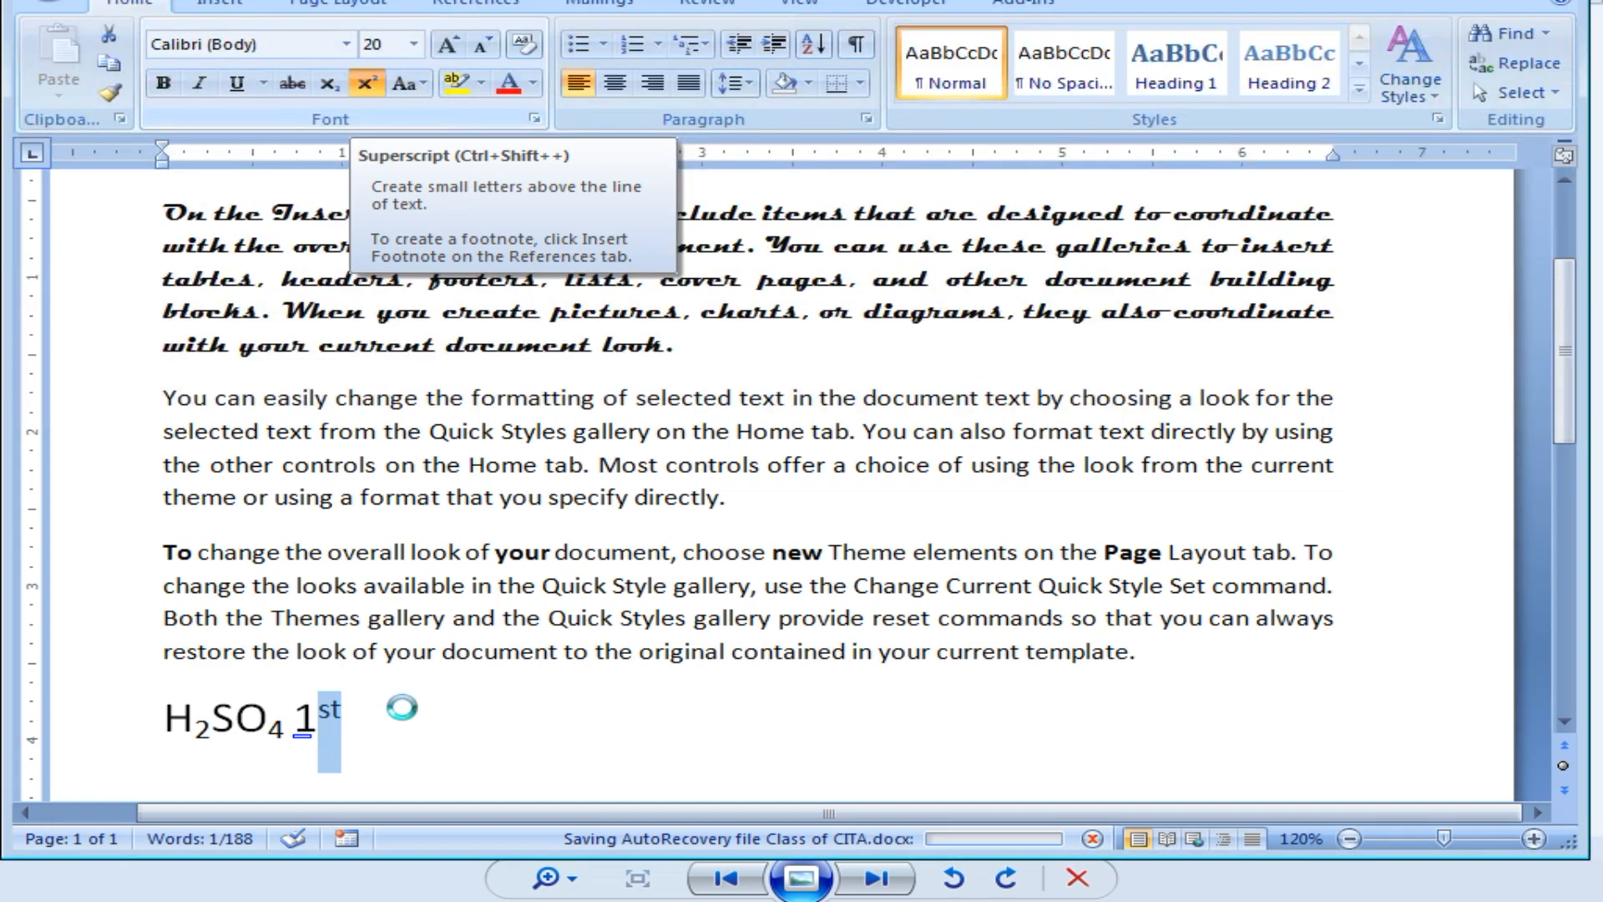
left_click(405, 712)
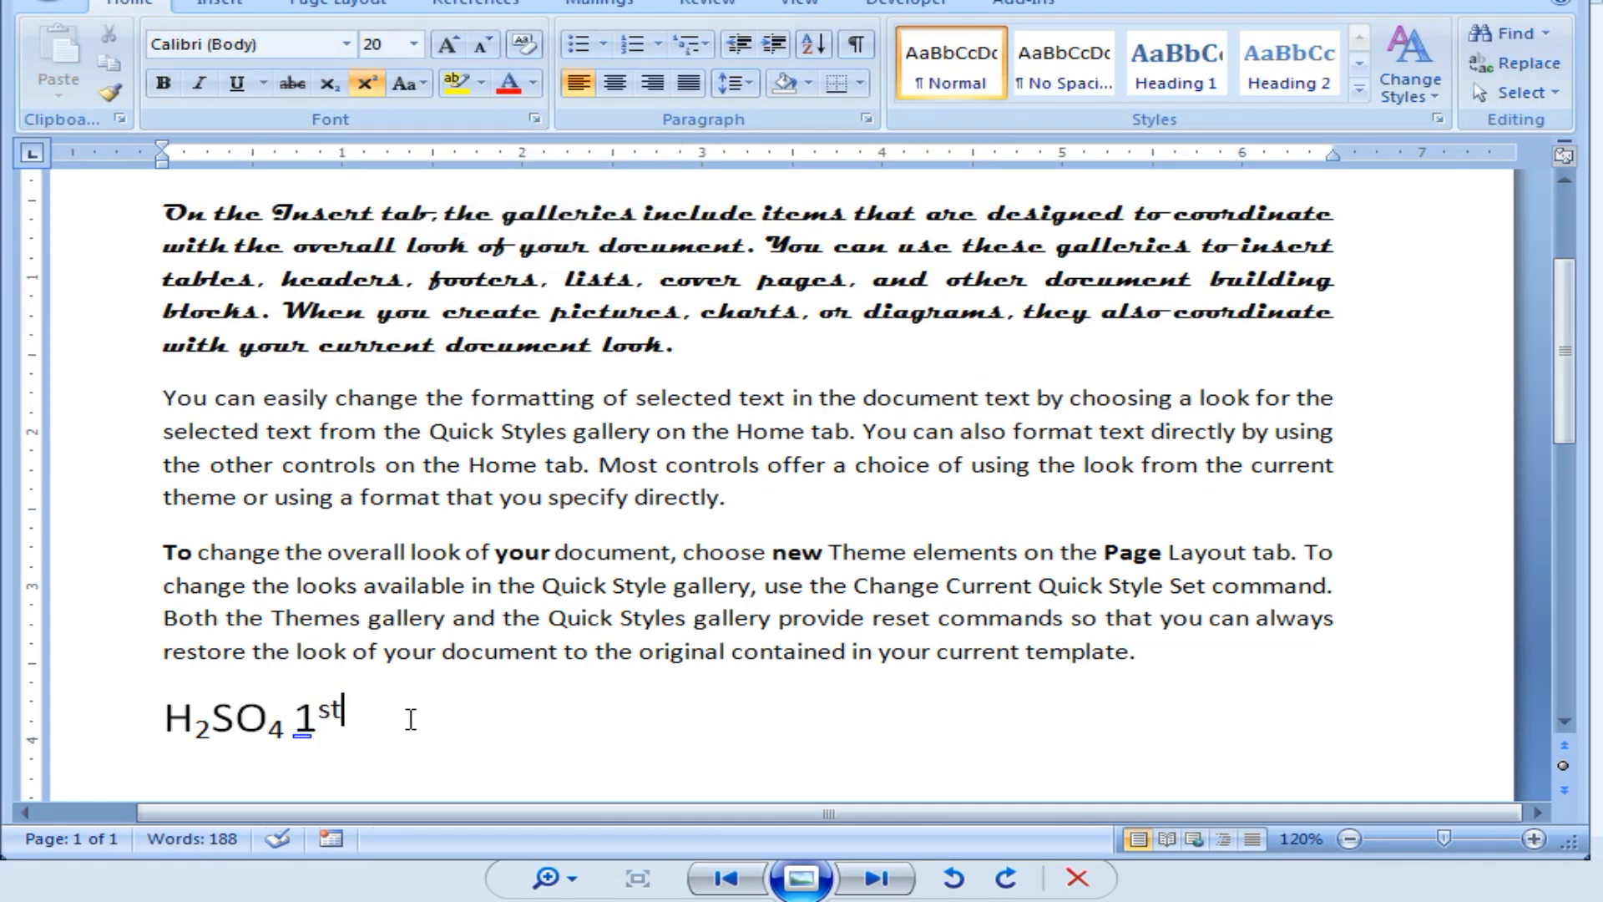
type("2nd")
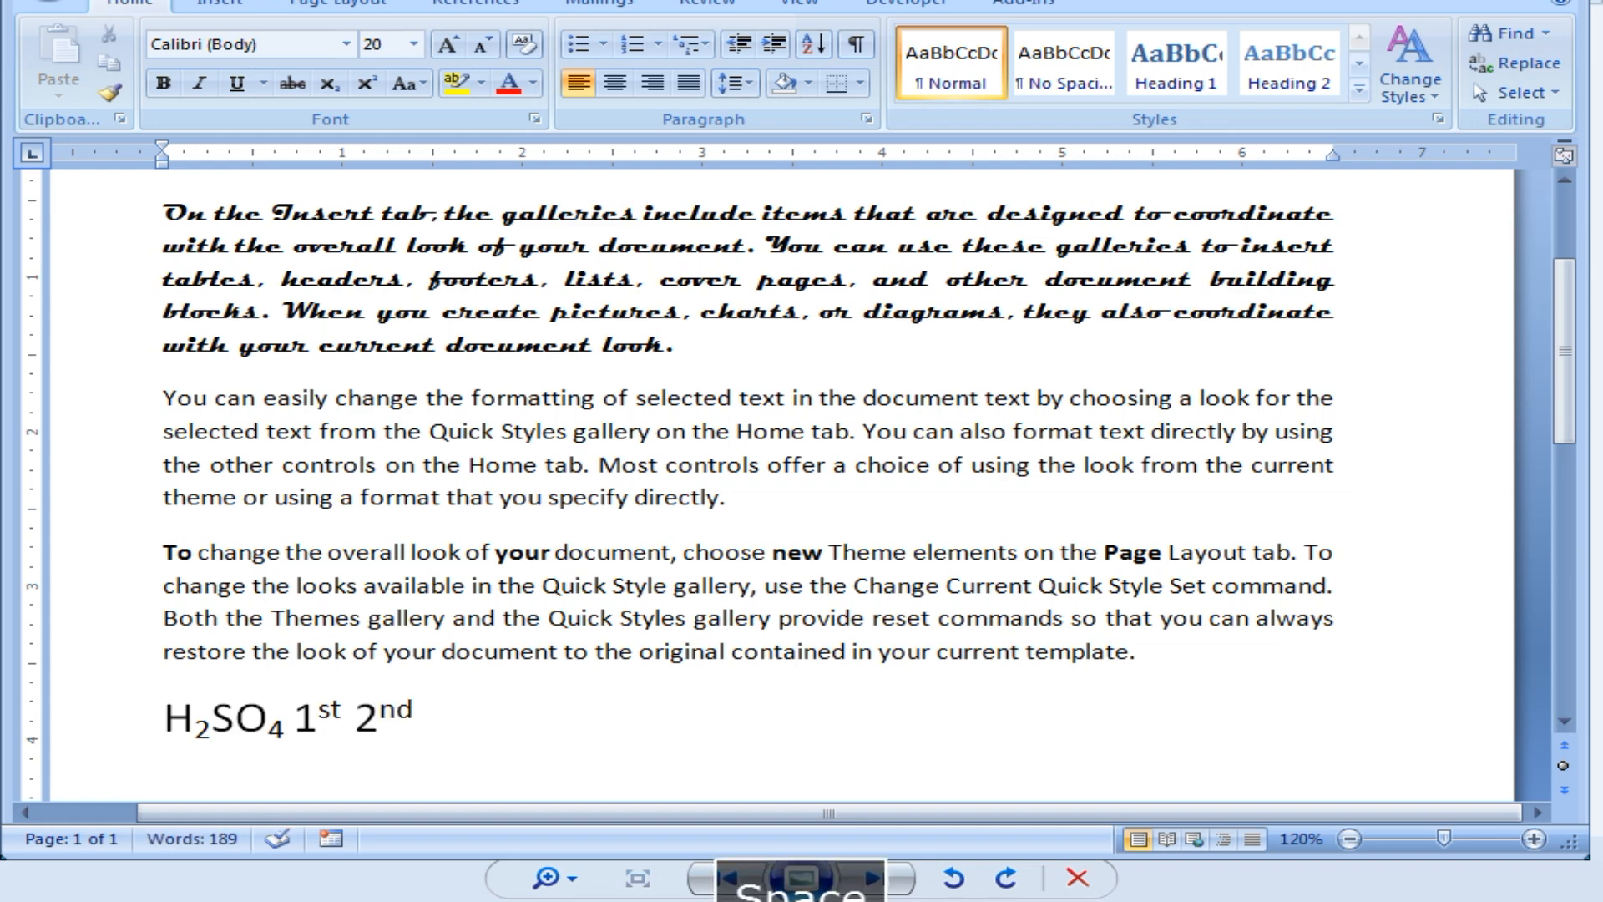
type(" 3")
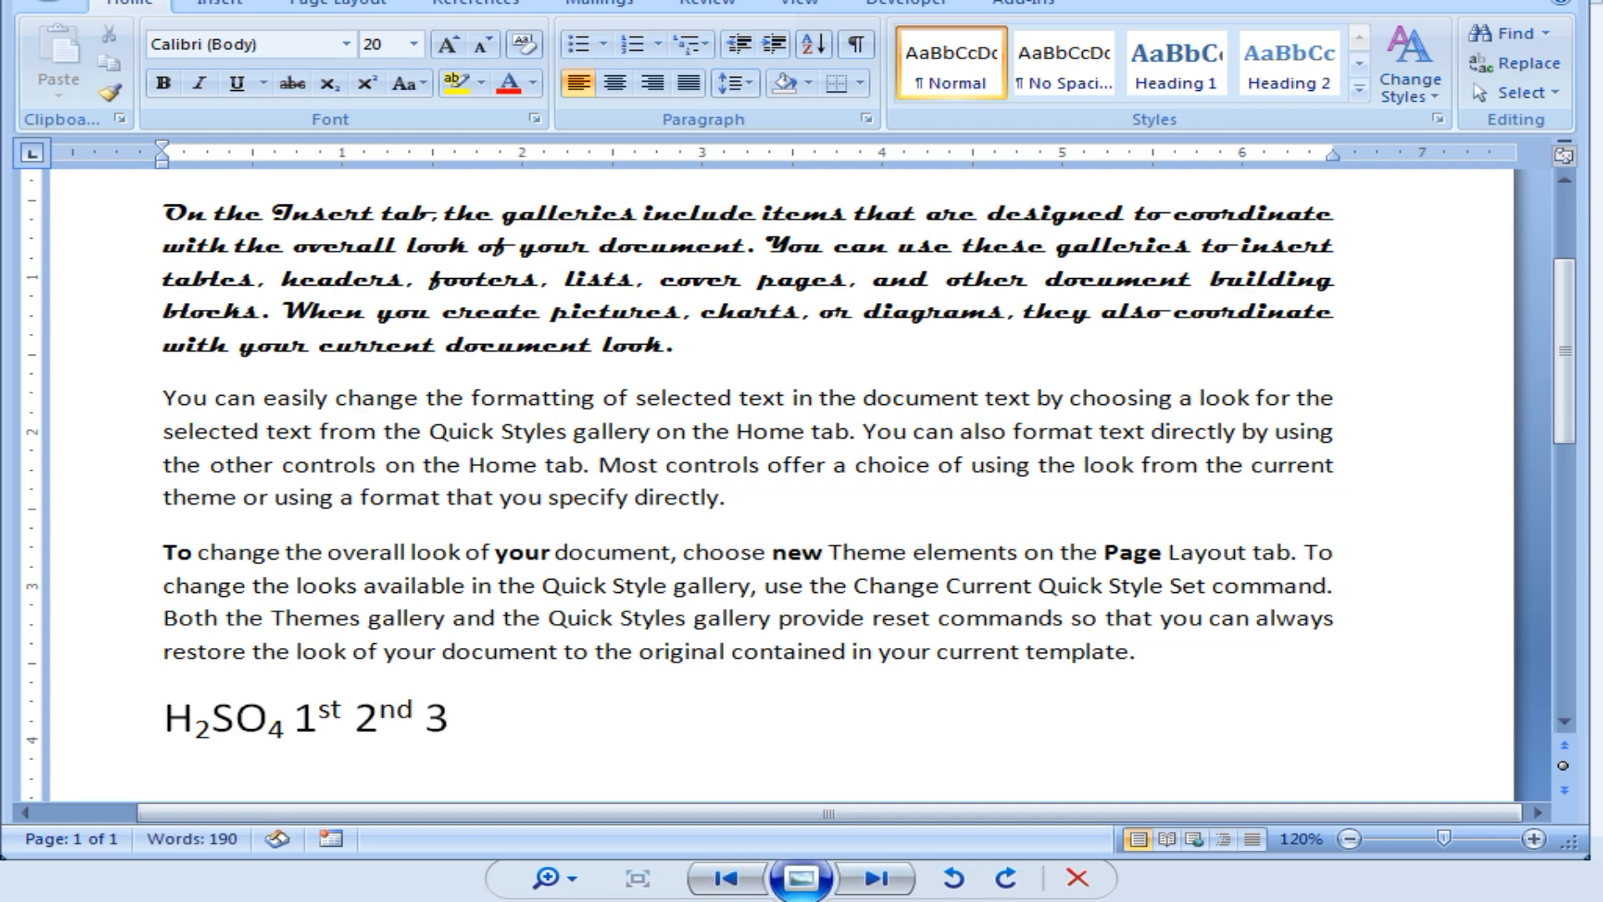
type("rd 4th")
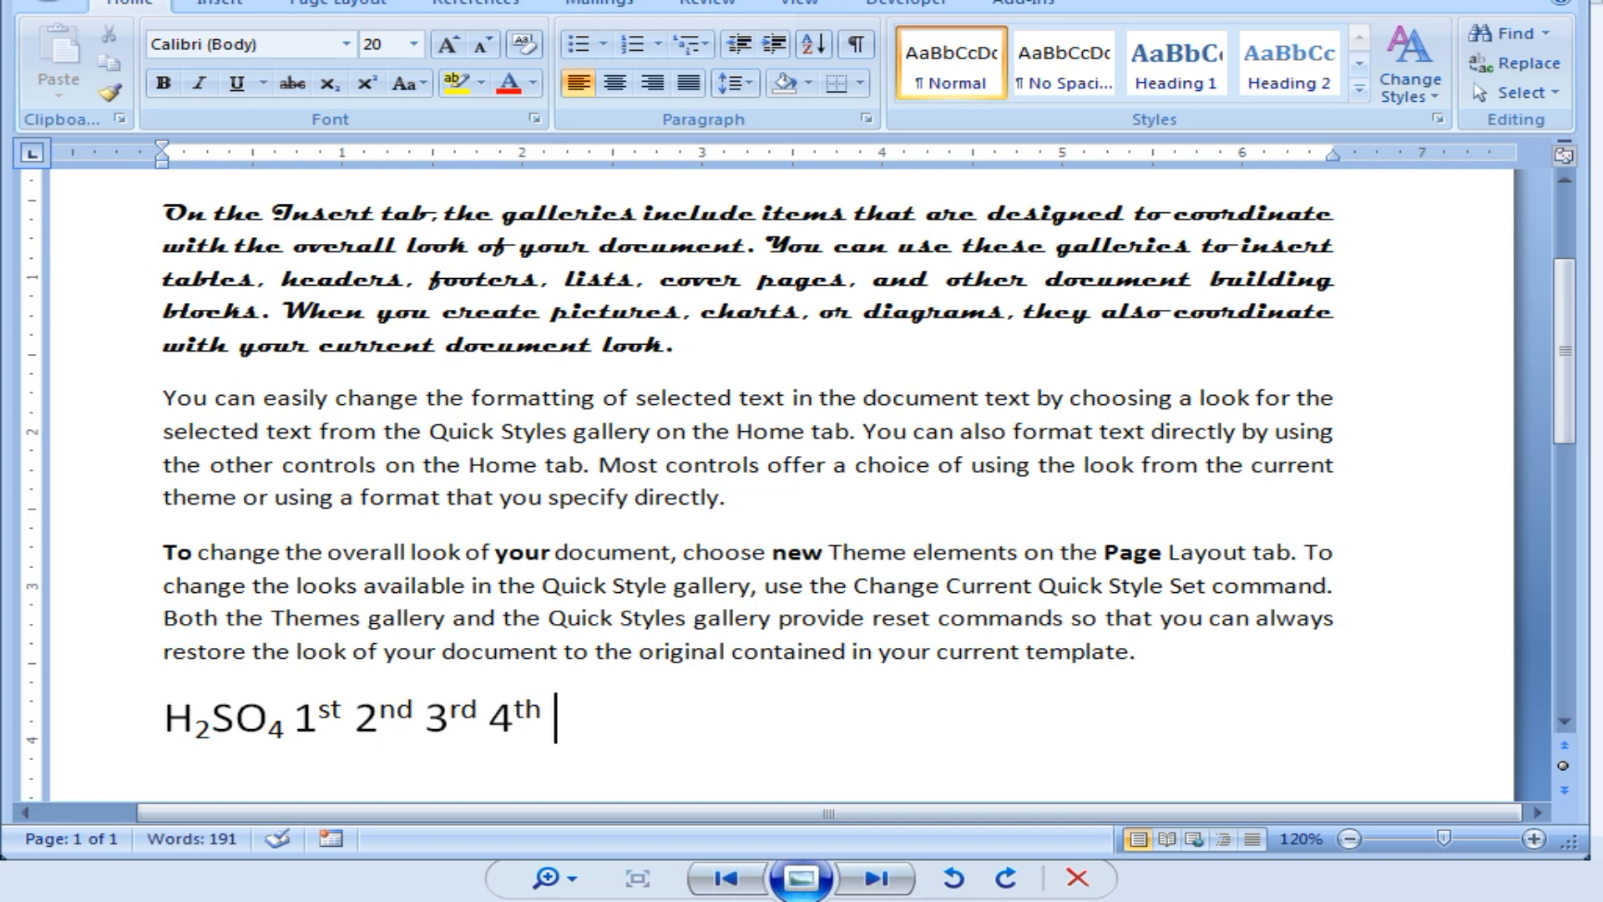
left_click_drag(342, 706, 318, 710)
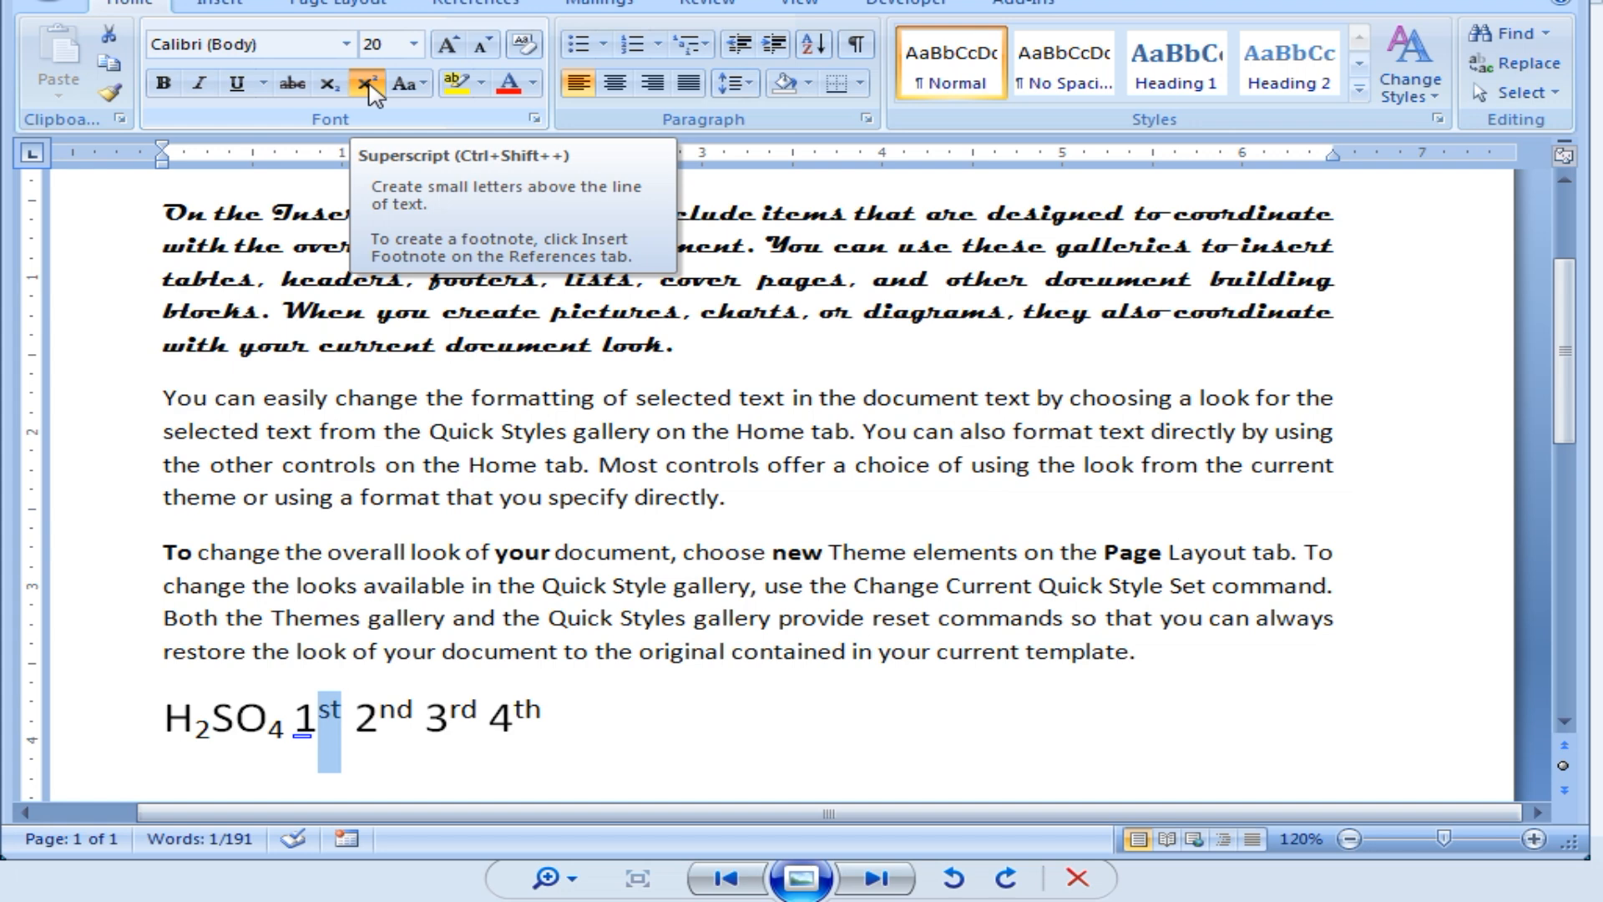
left_click(745, 718)
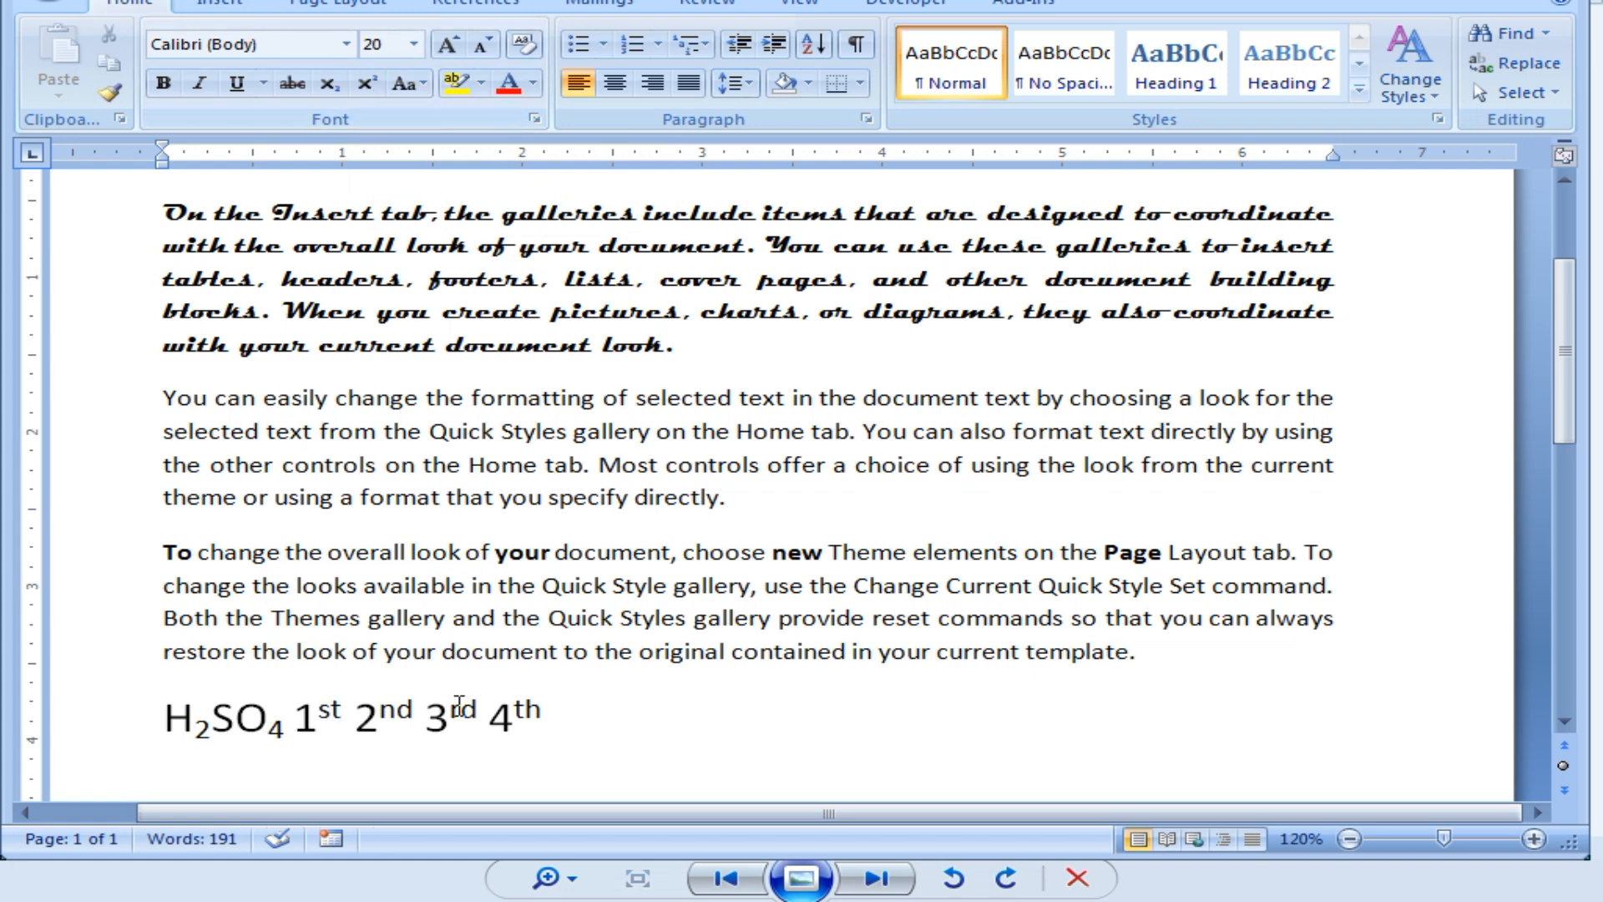
left_click_drag(543, 712, 513, 719)
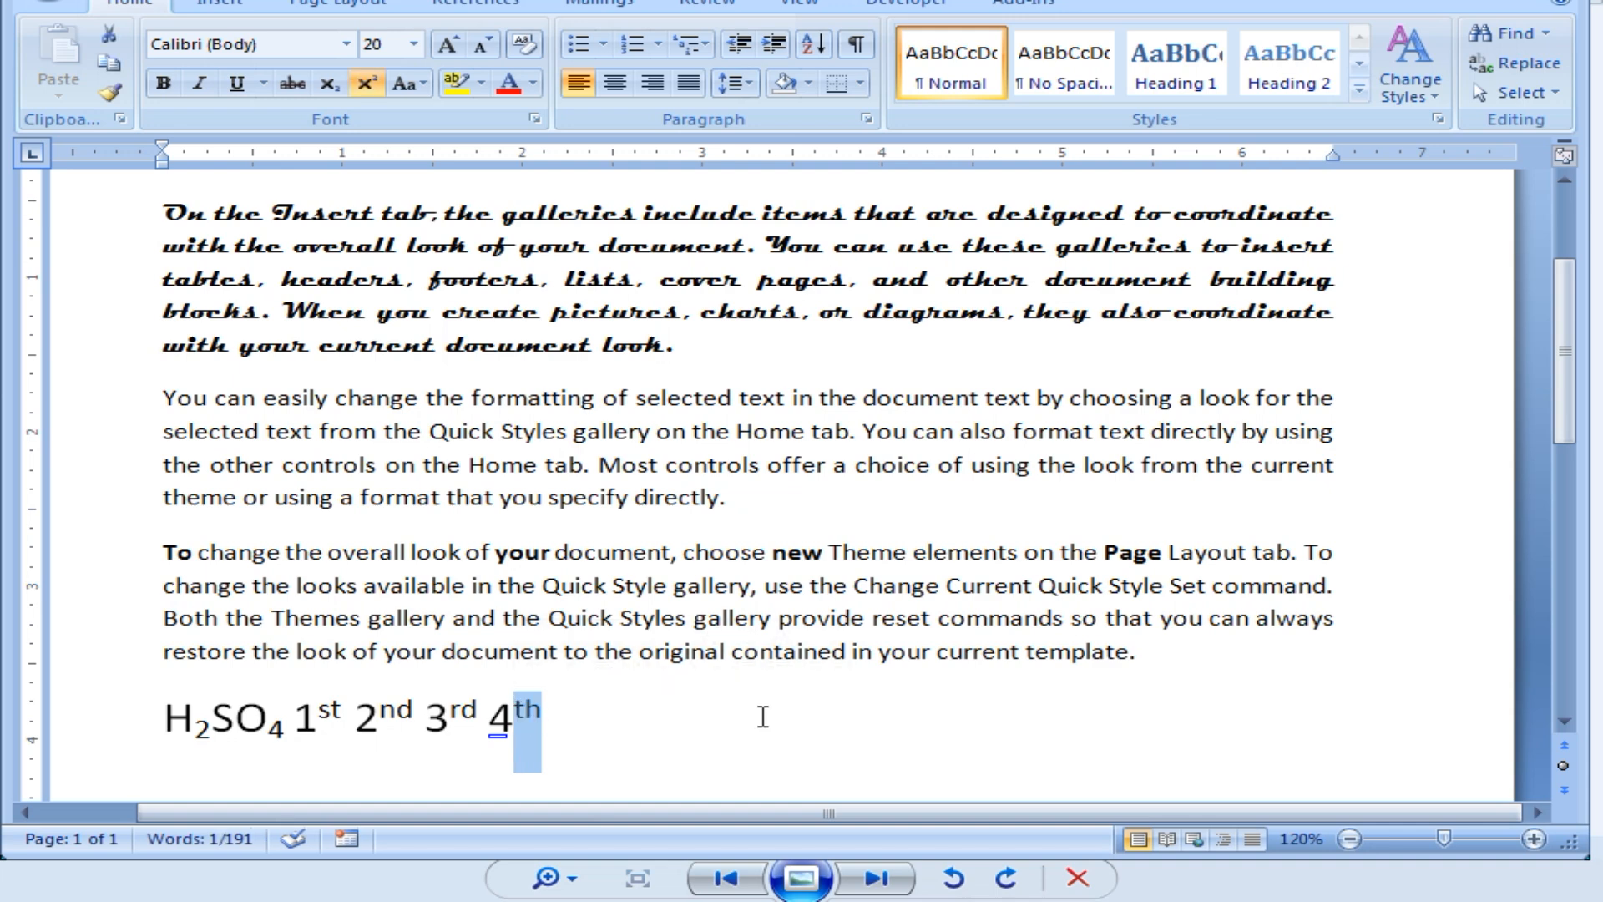
key("ctrl+shift+equal")
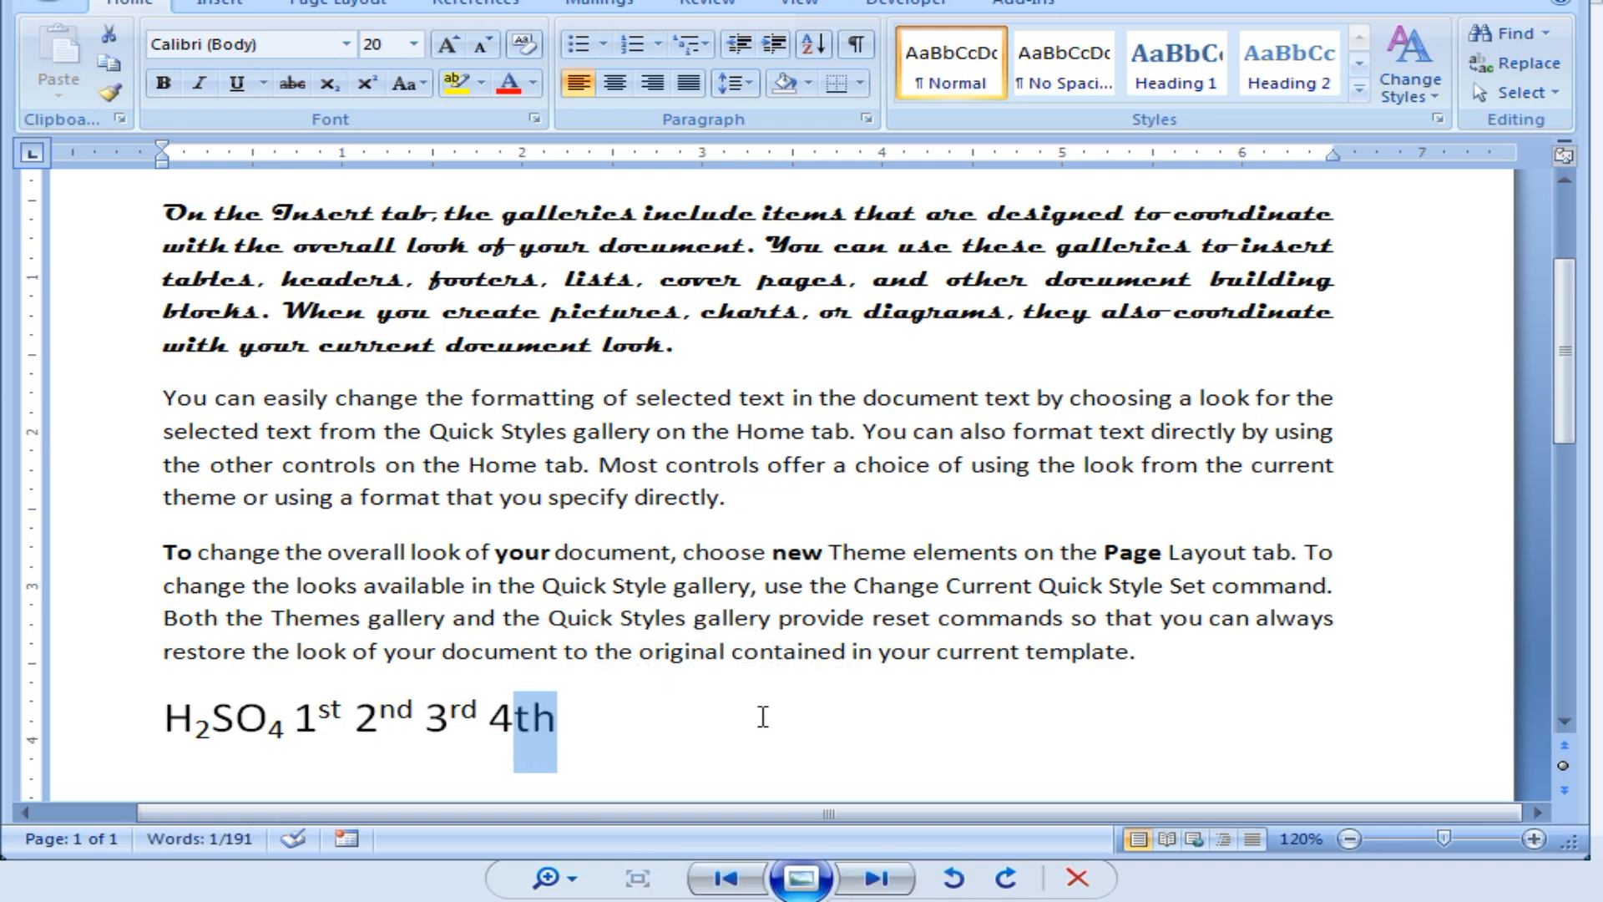
key("ctrl+shift+equal")
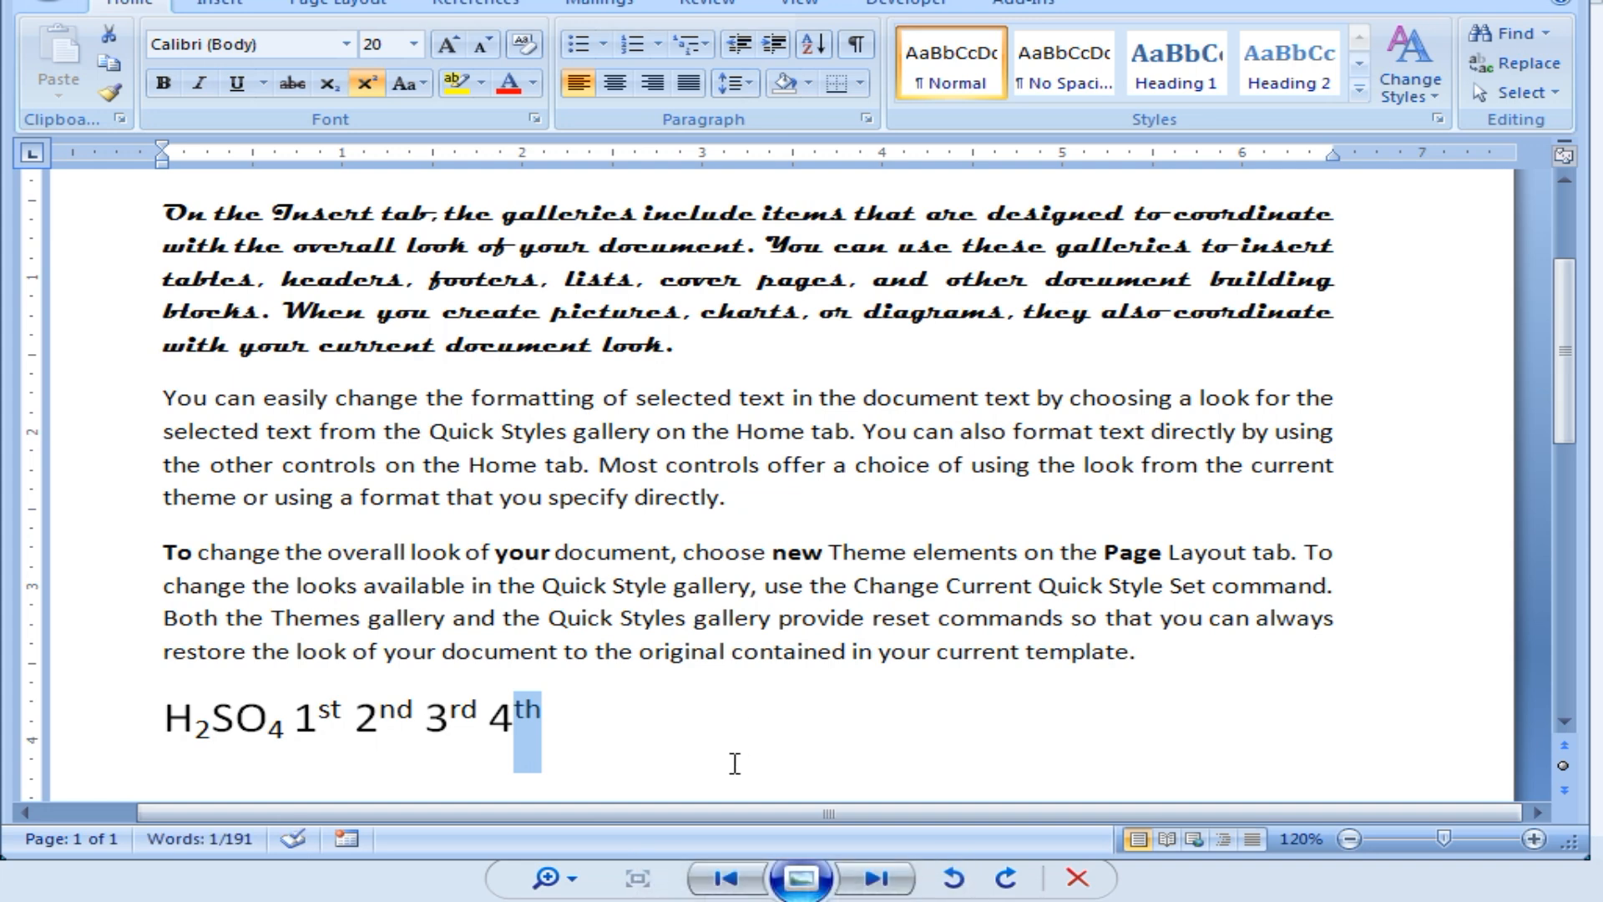
left_click(709, 751)
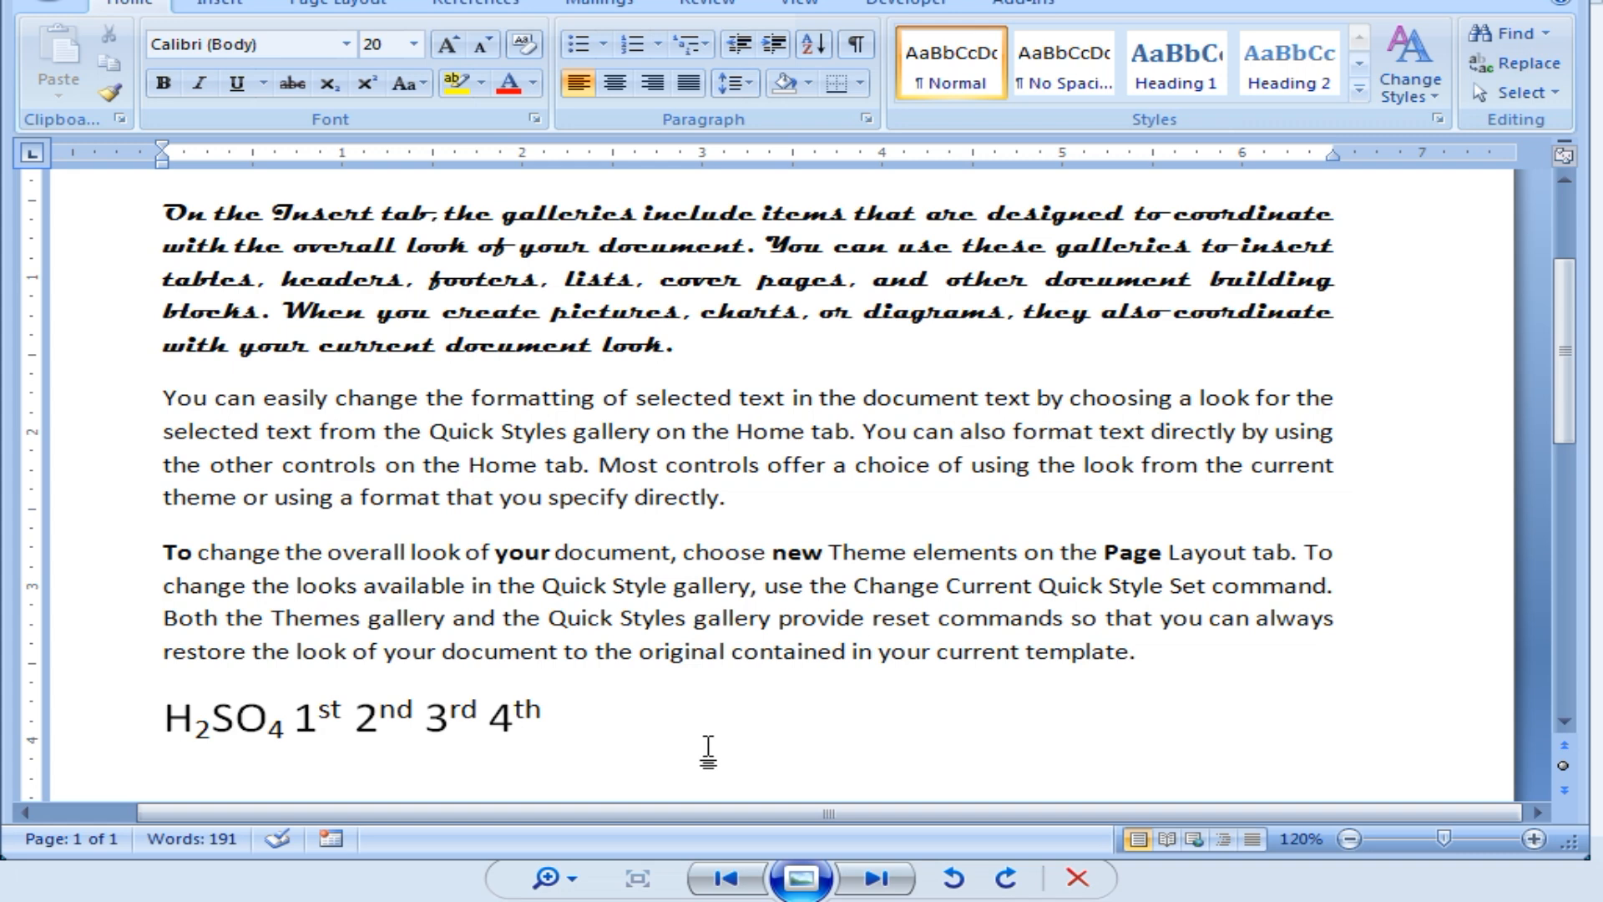
Type (a+b)2=a2+2ab+b2 on a new line, superscript its three 2s, then start another line.
key("Return")
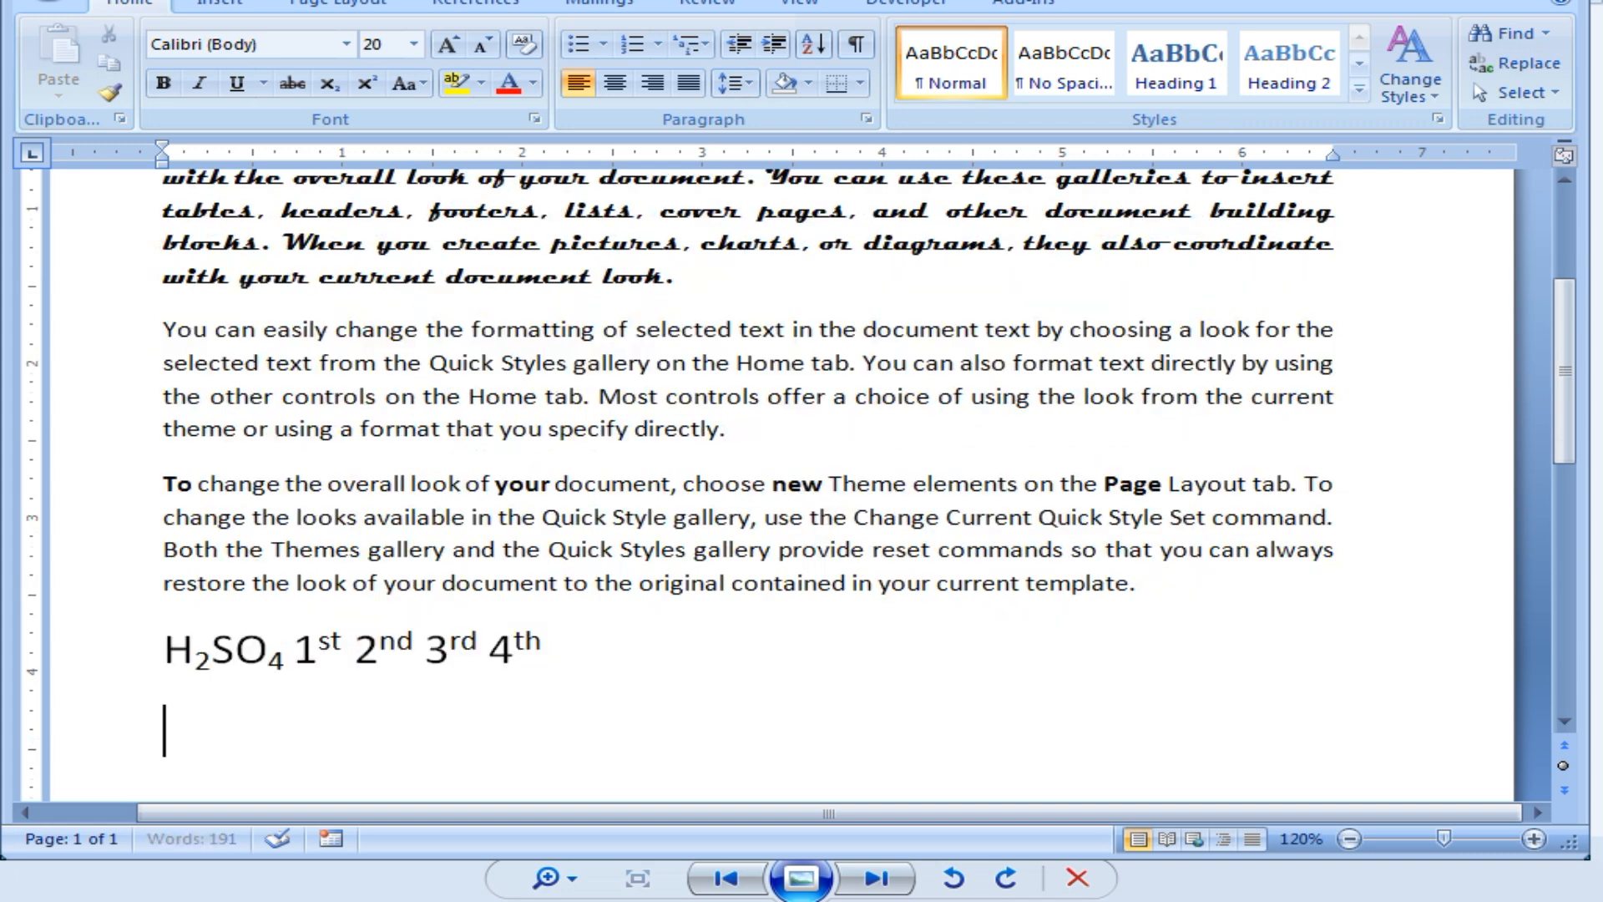
type("(a+")
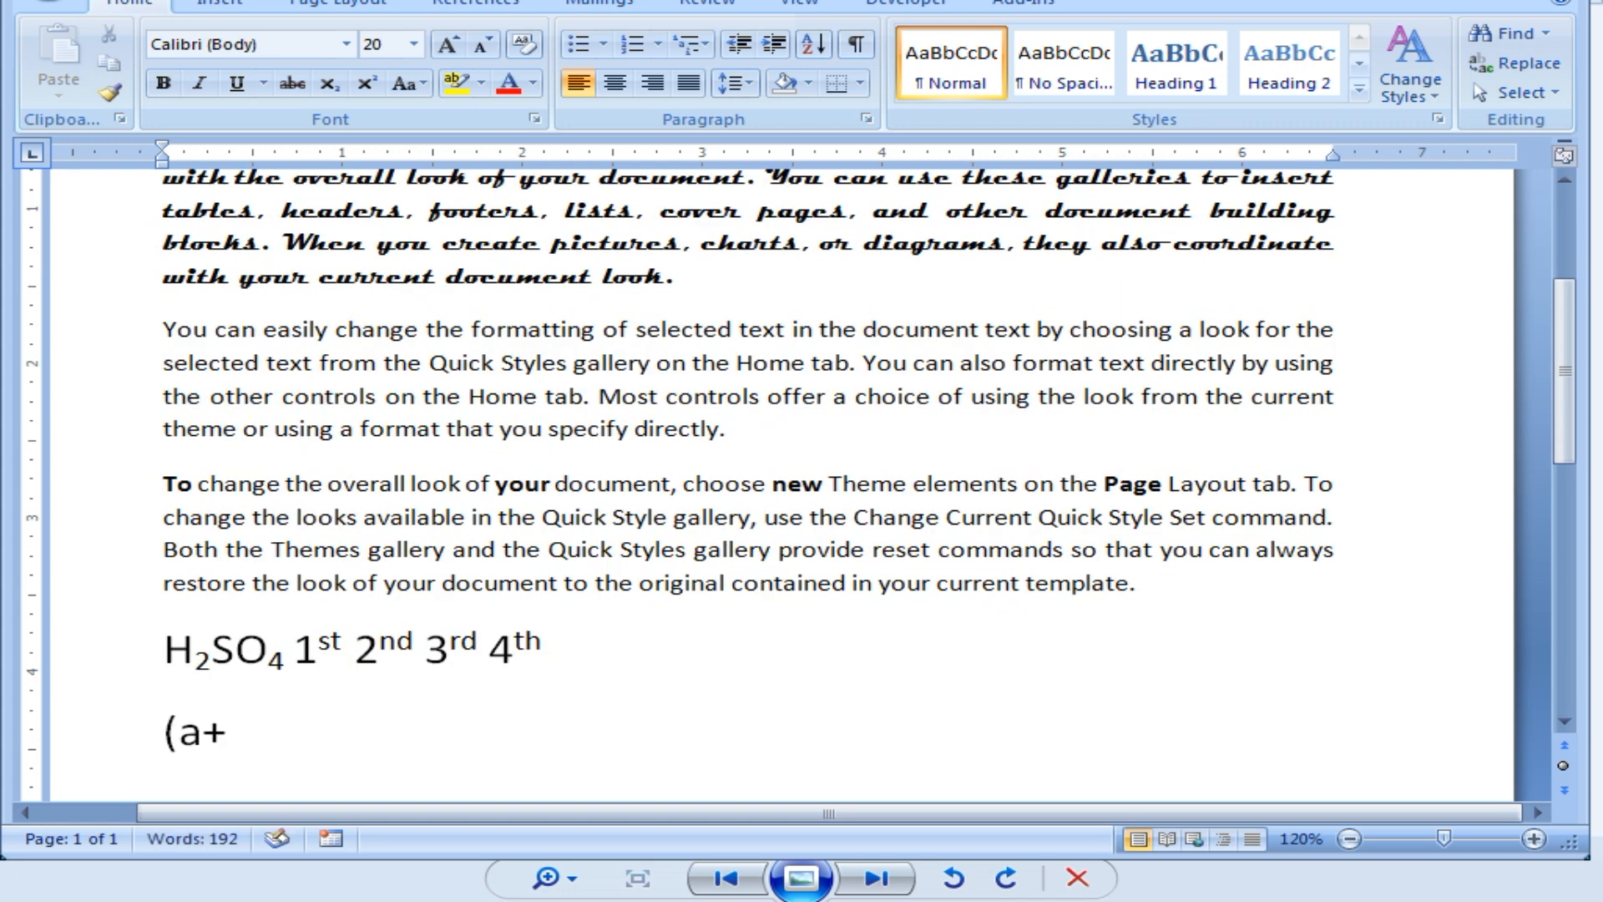
type("b)2=")
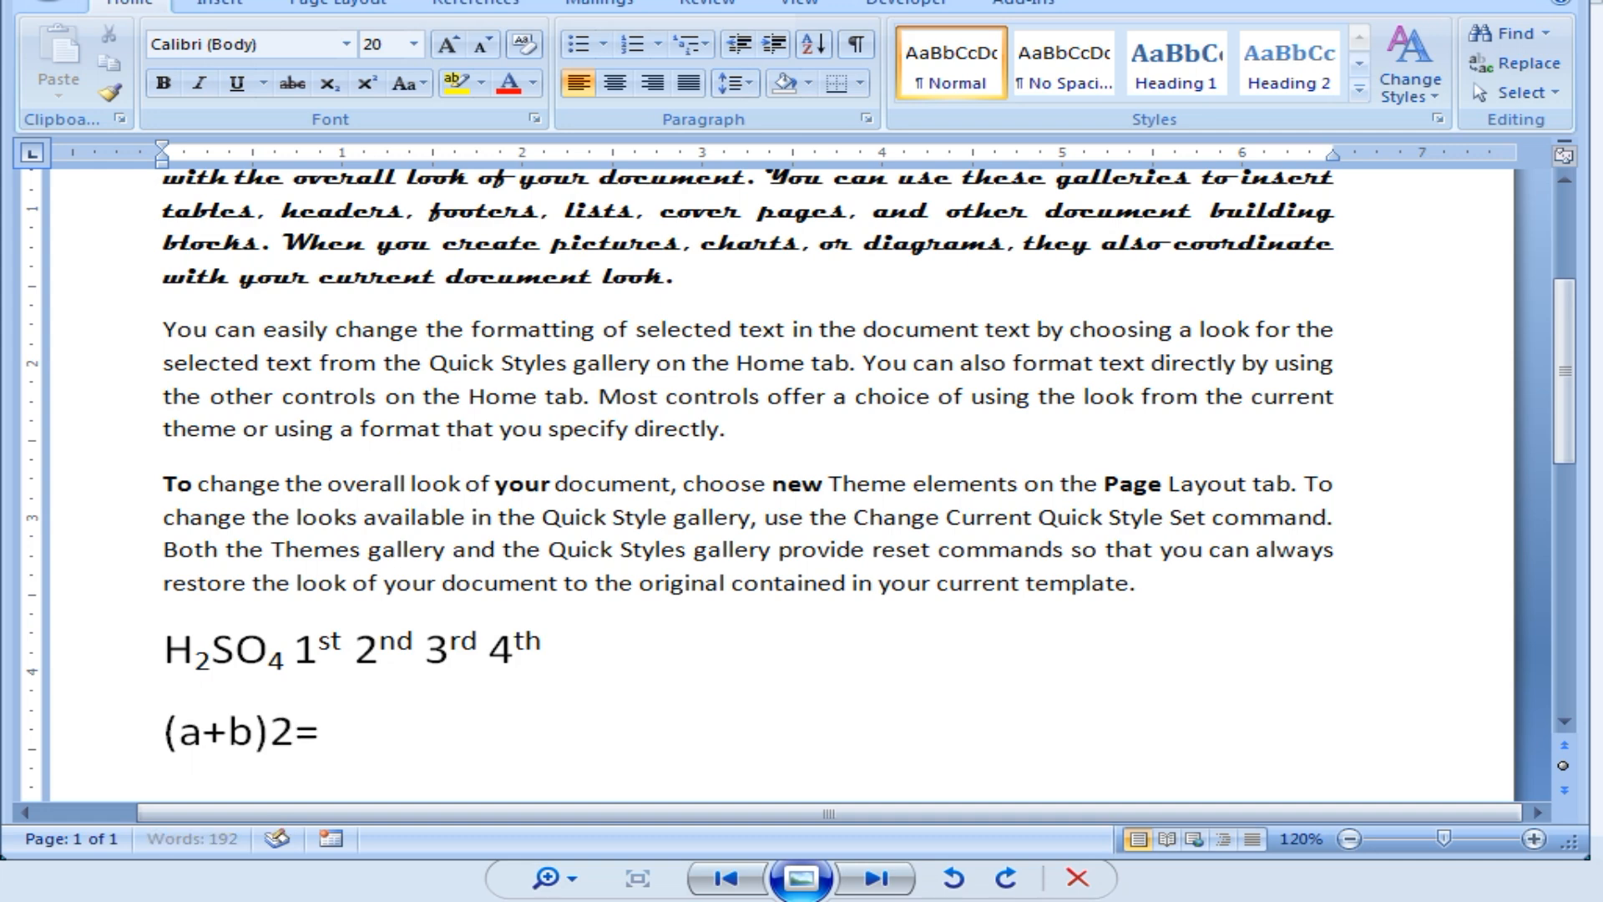
type("a2+2ab+")
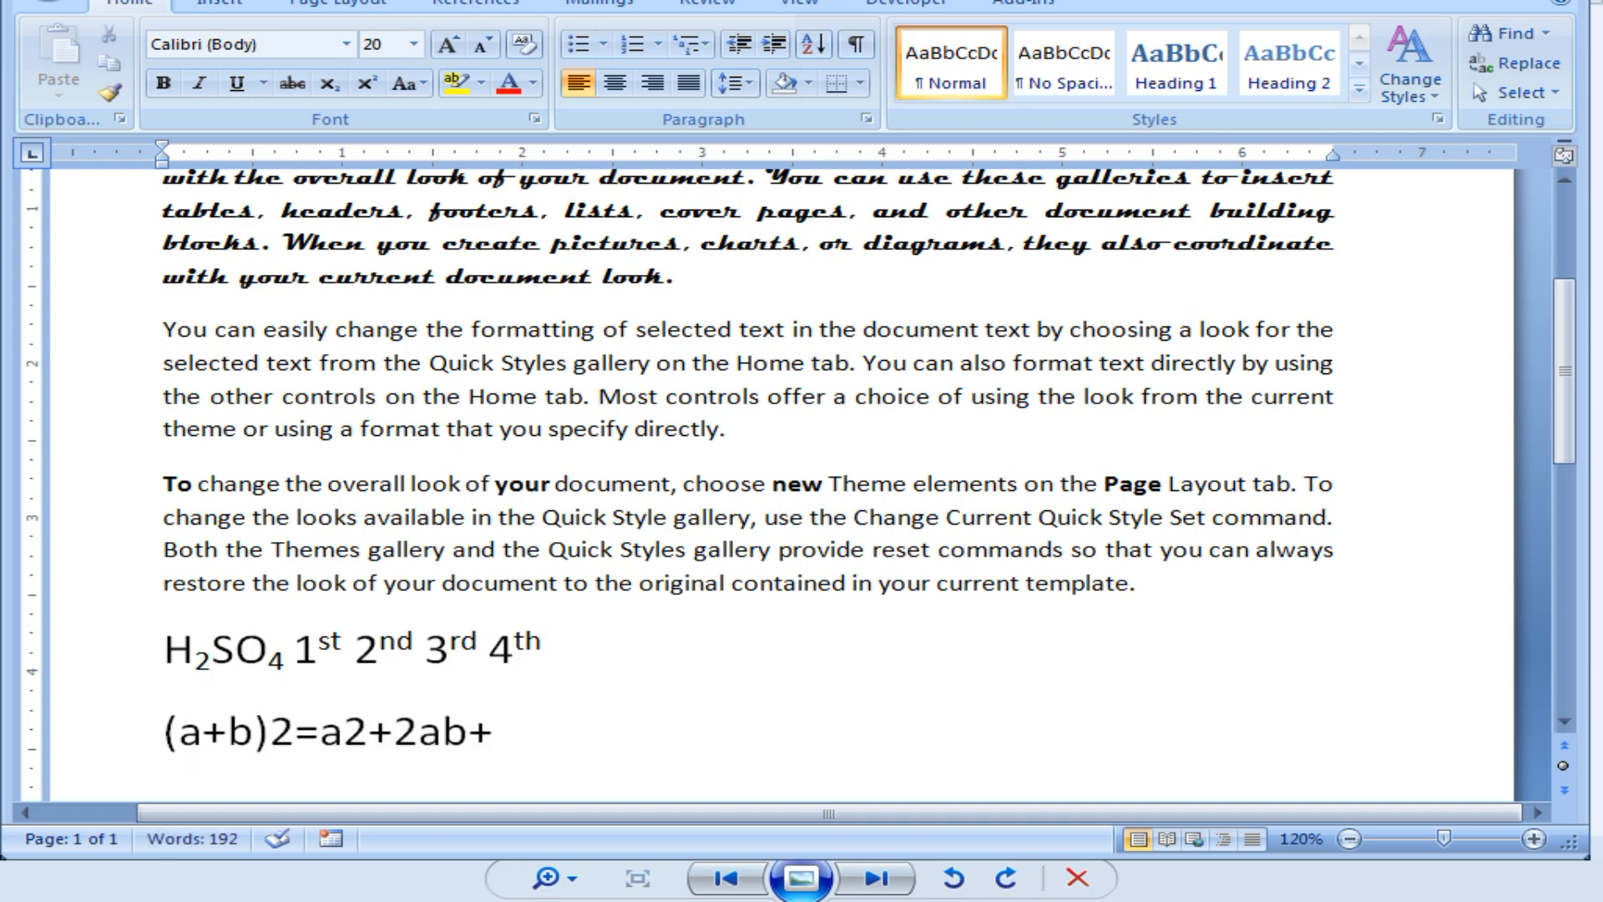
type("b2")
left_click_drag(288, 720, 283, 720)
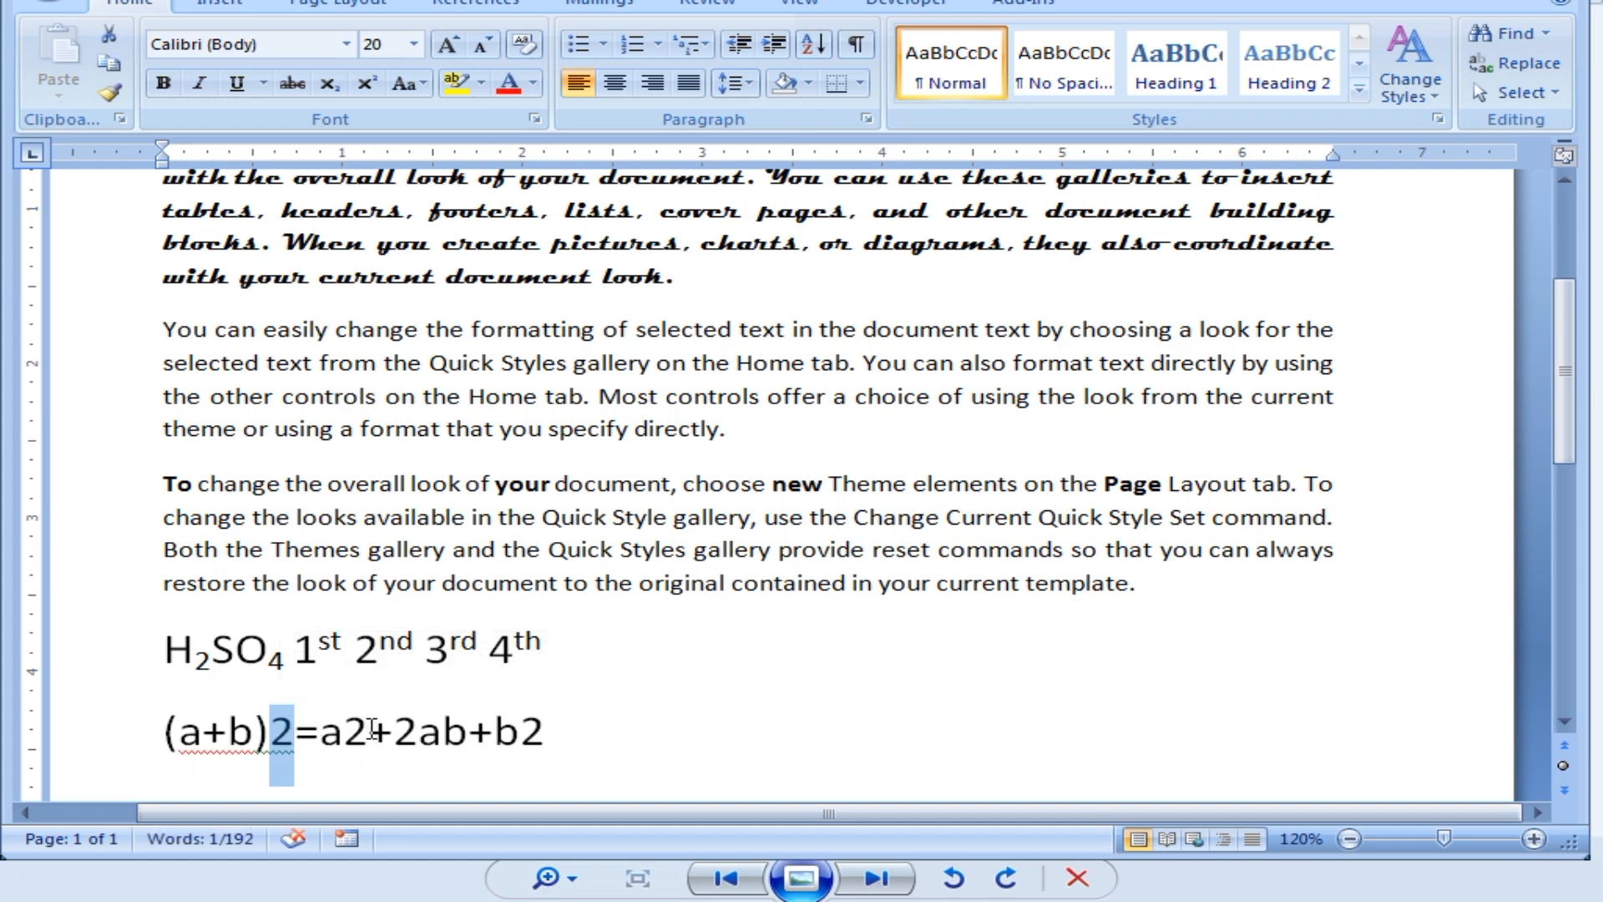
left_click_drag(369, 729, 343, 729, "ctrl")
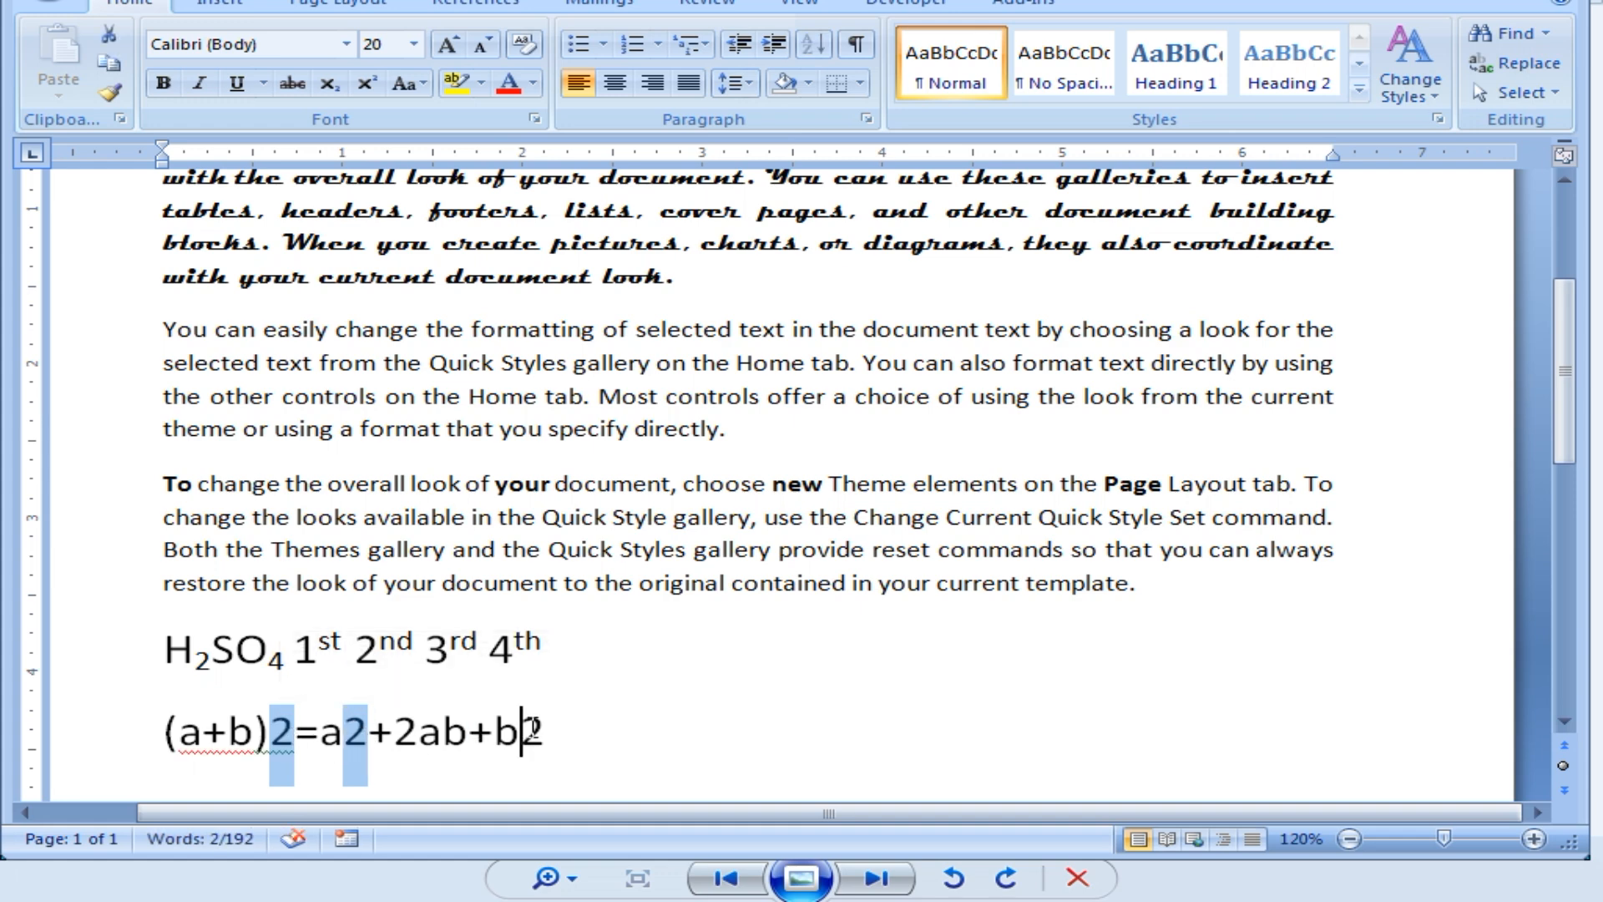
left_click_drag(522, 729, 541, 729, "ctrl")
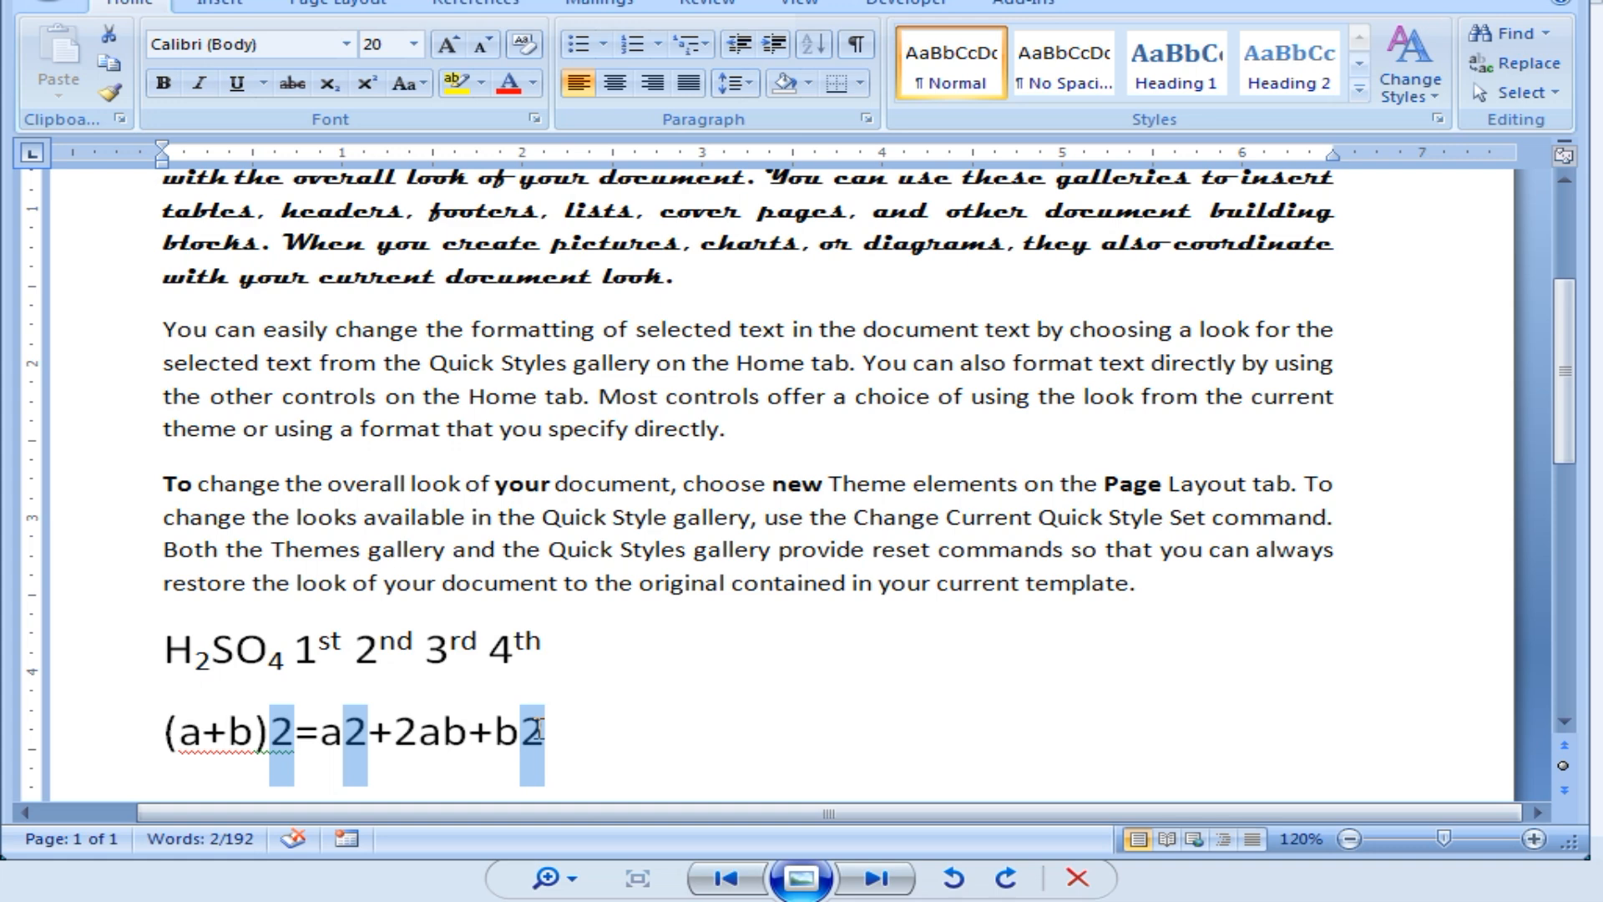
left_click(365, 83)
left_click(607, 748)
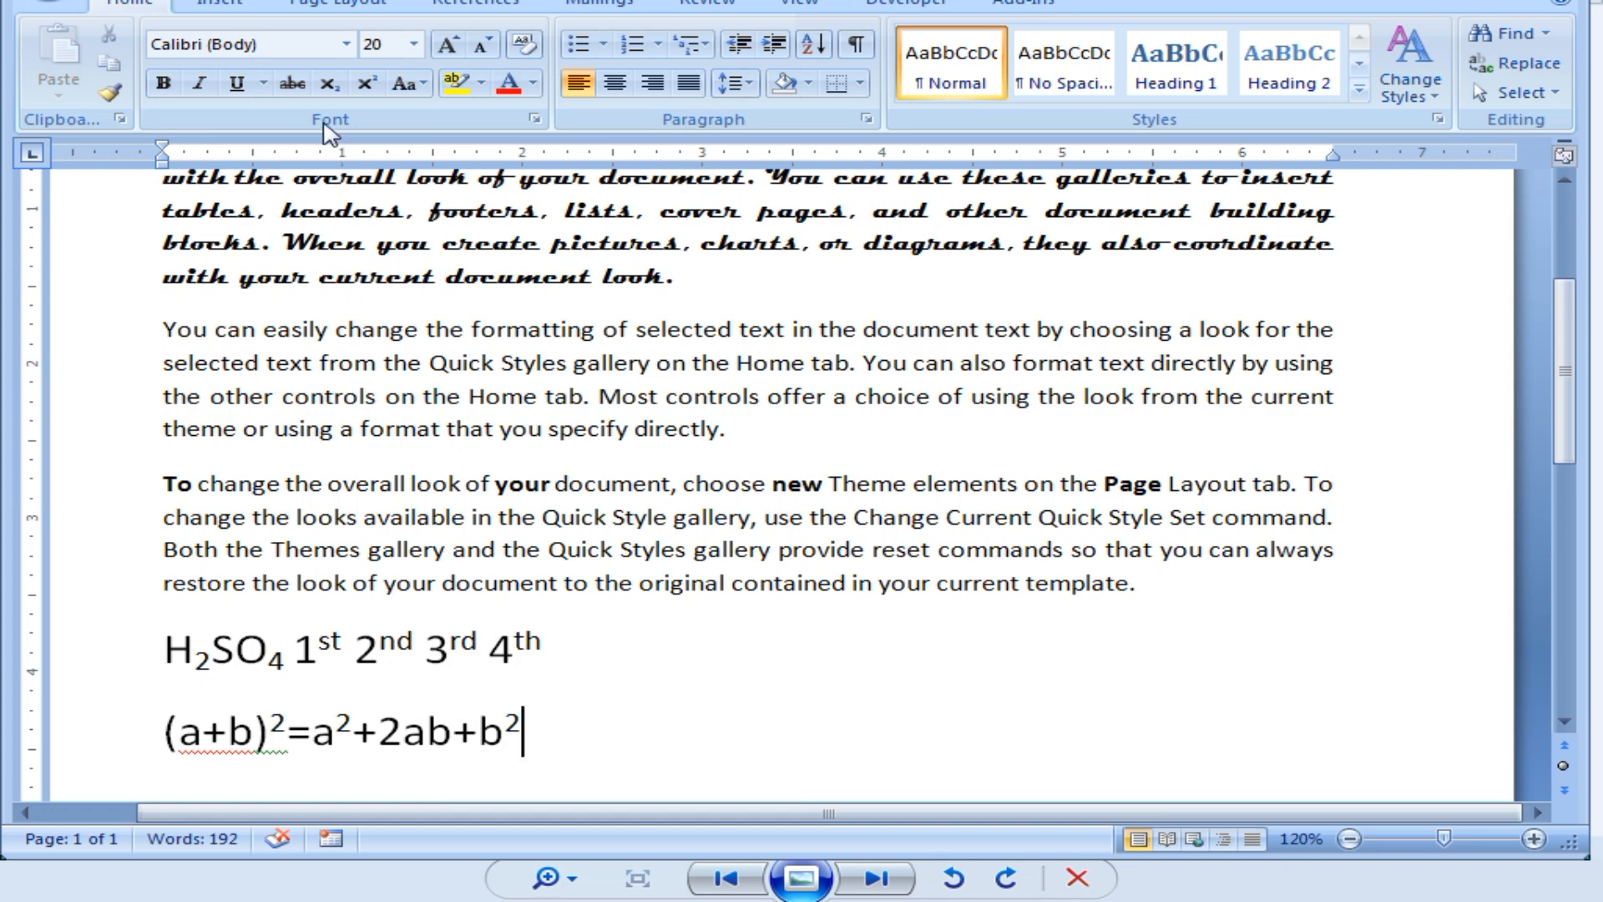
left_click(368, 84)
key("Return")
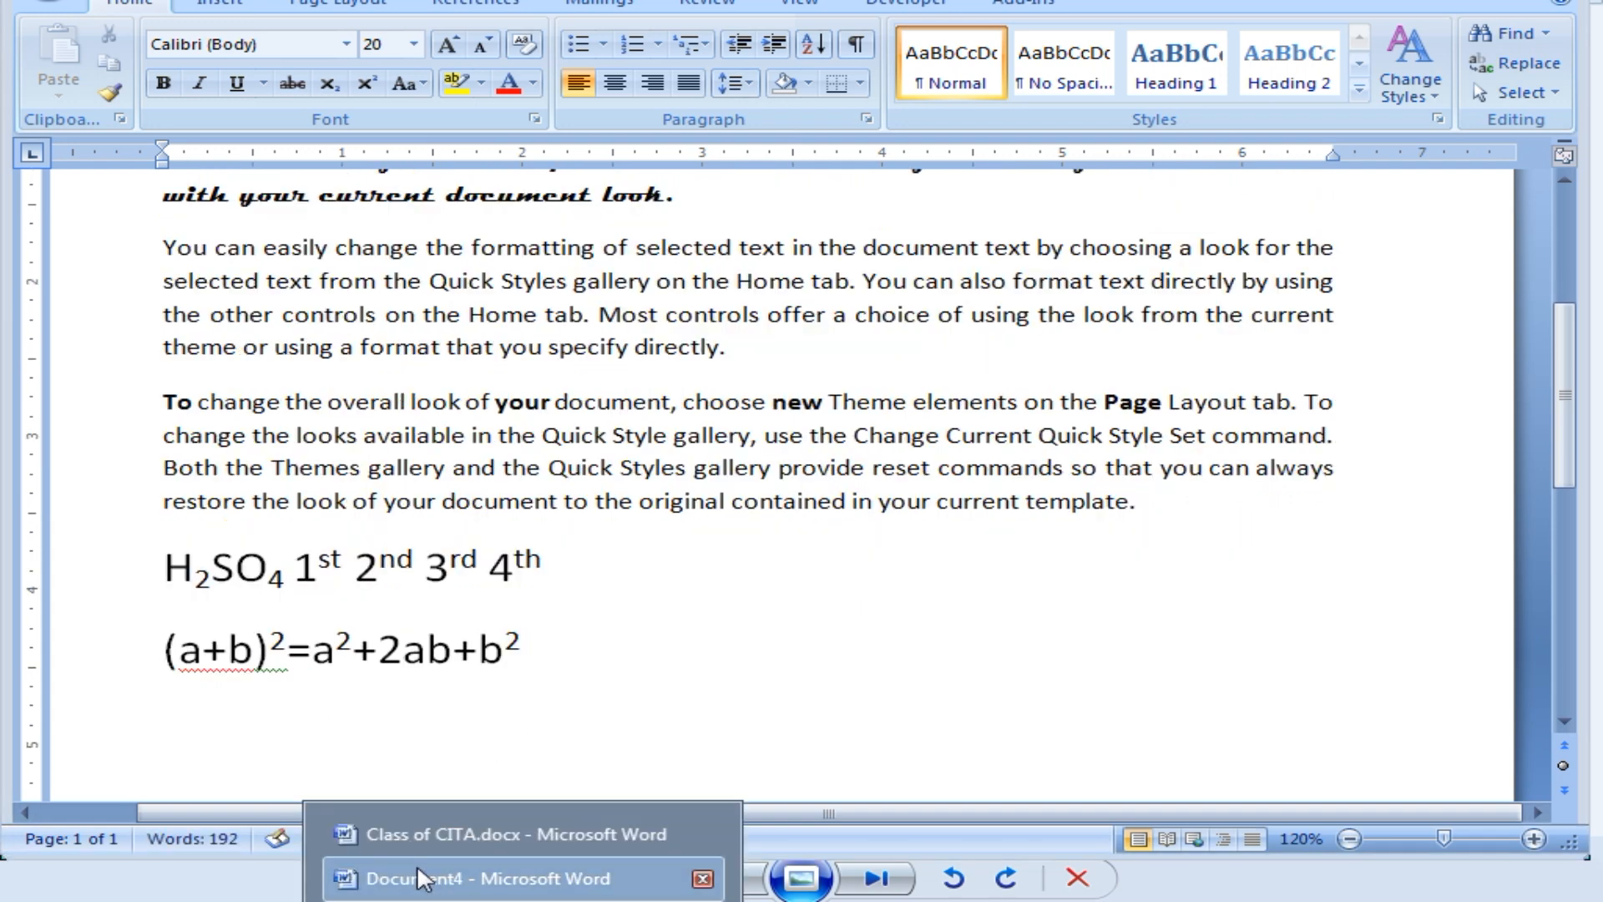
Switch to Class of CITA.docx and scroll to the Subscript and Superscript notes on page 51.
left_click(425, 732)
scroll(522, 528, "down", 3)
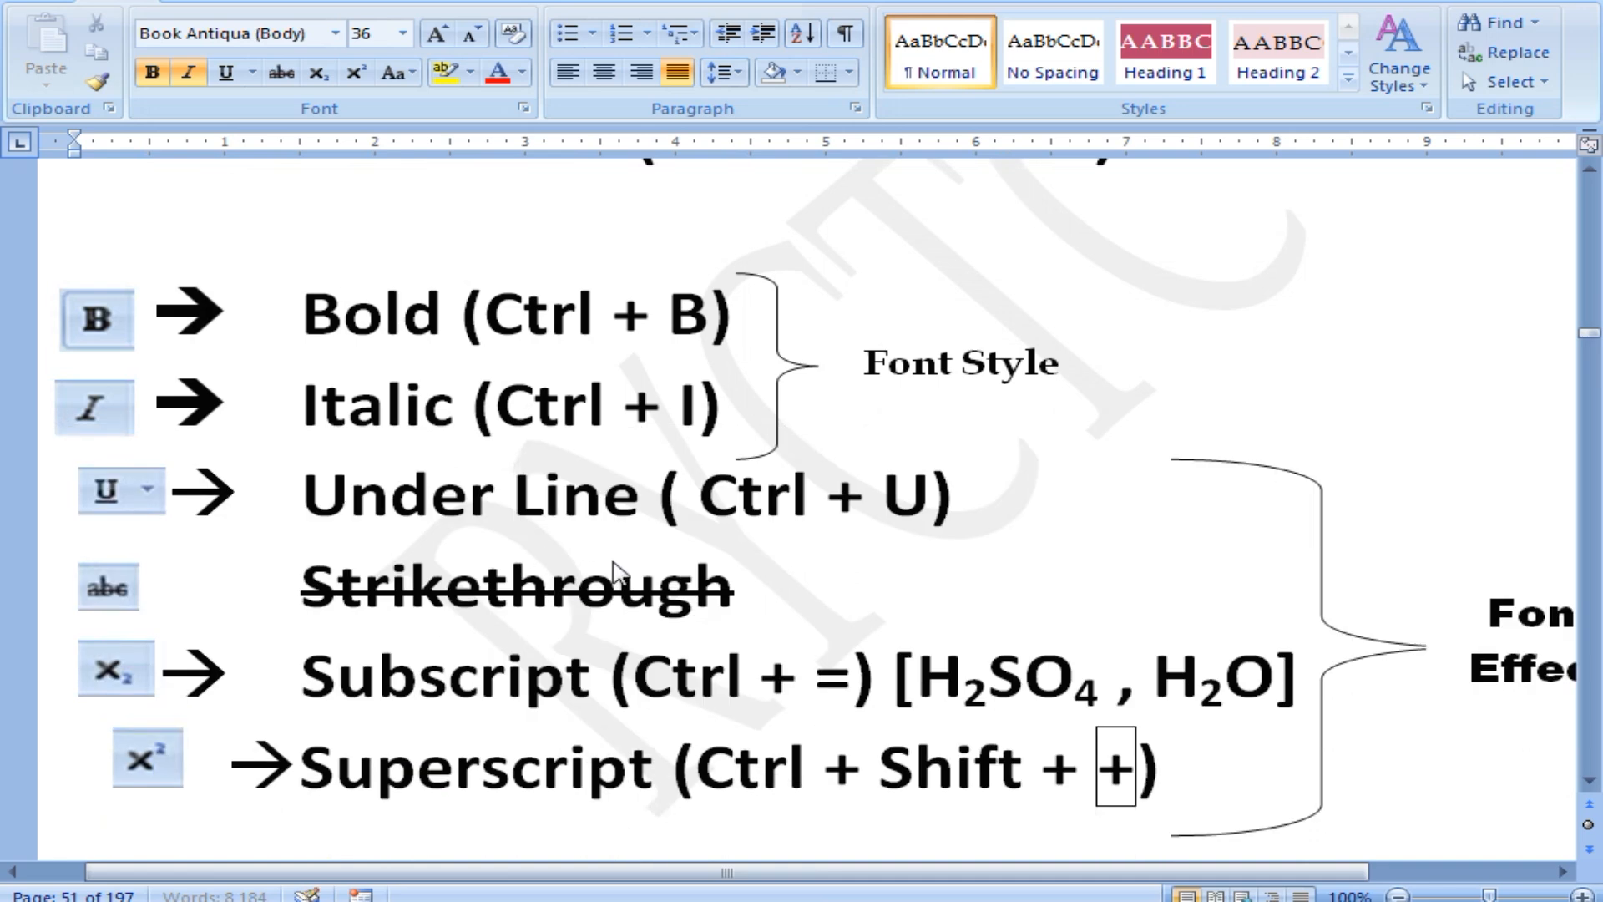
scroll(681, 553, "down", 1, "ctrl")
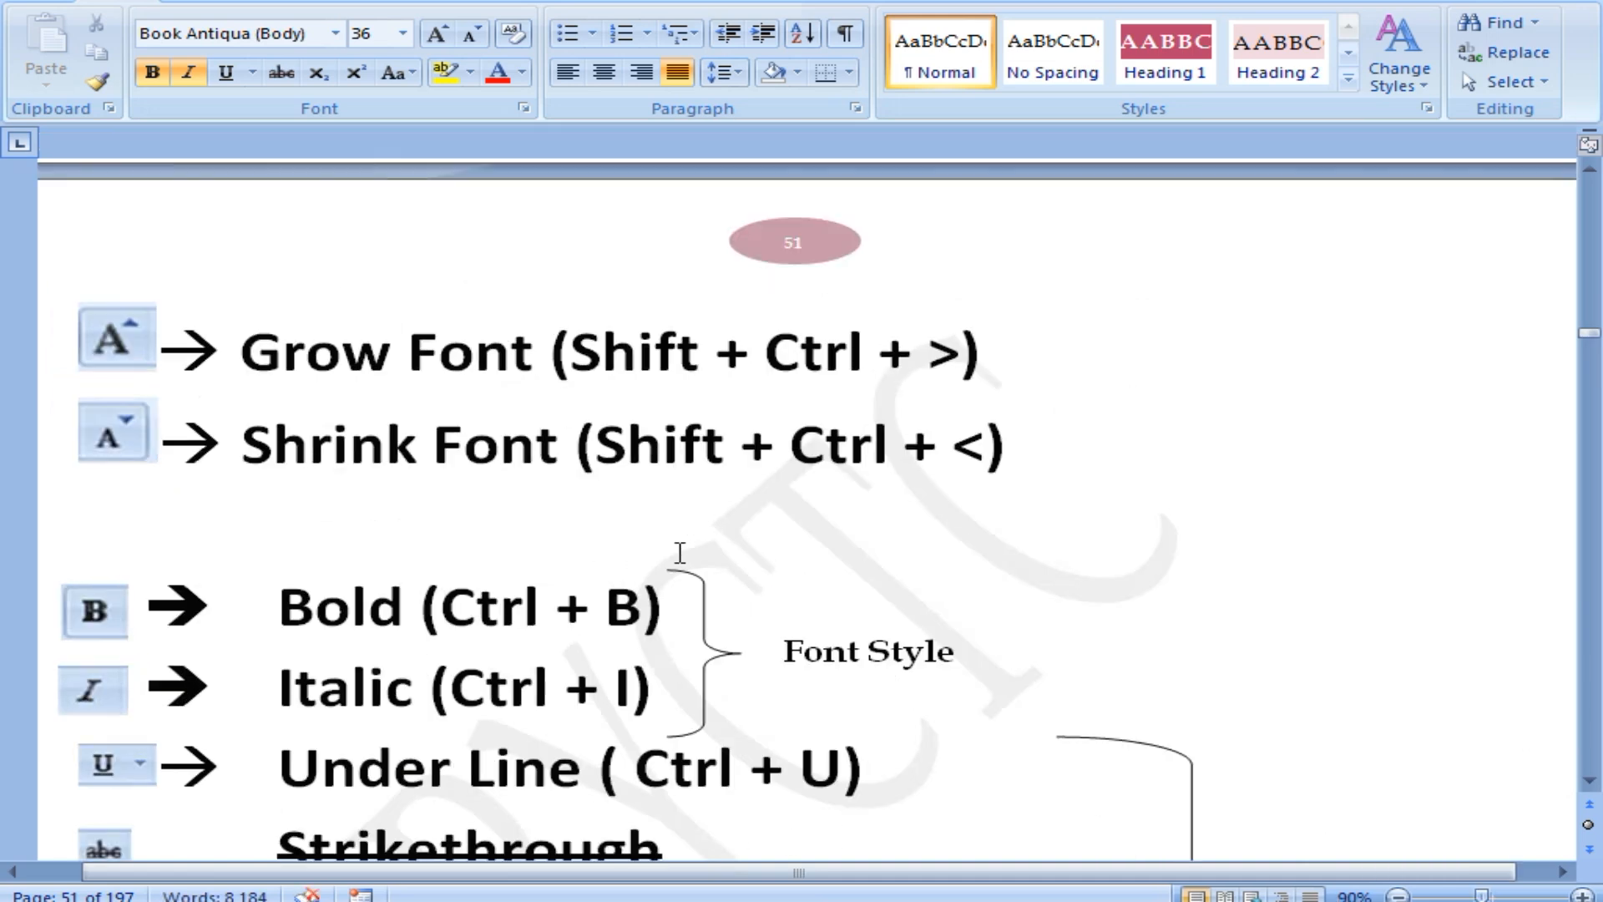
scroll(681, 551, "down", 1)
scroll(681, 547, "down", 1, "ctrl")
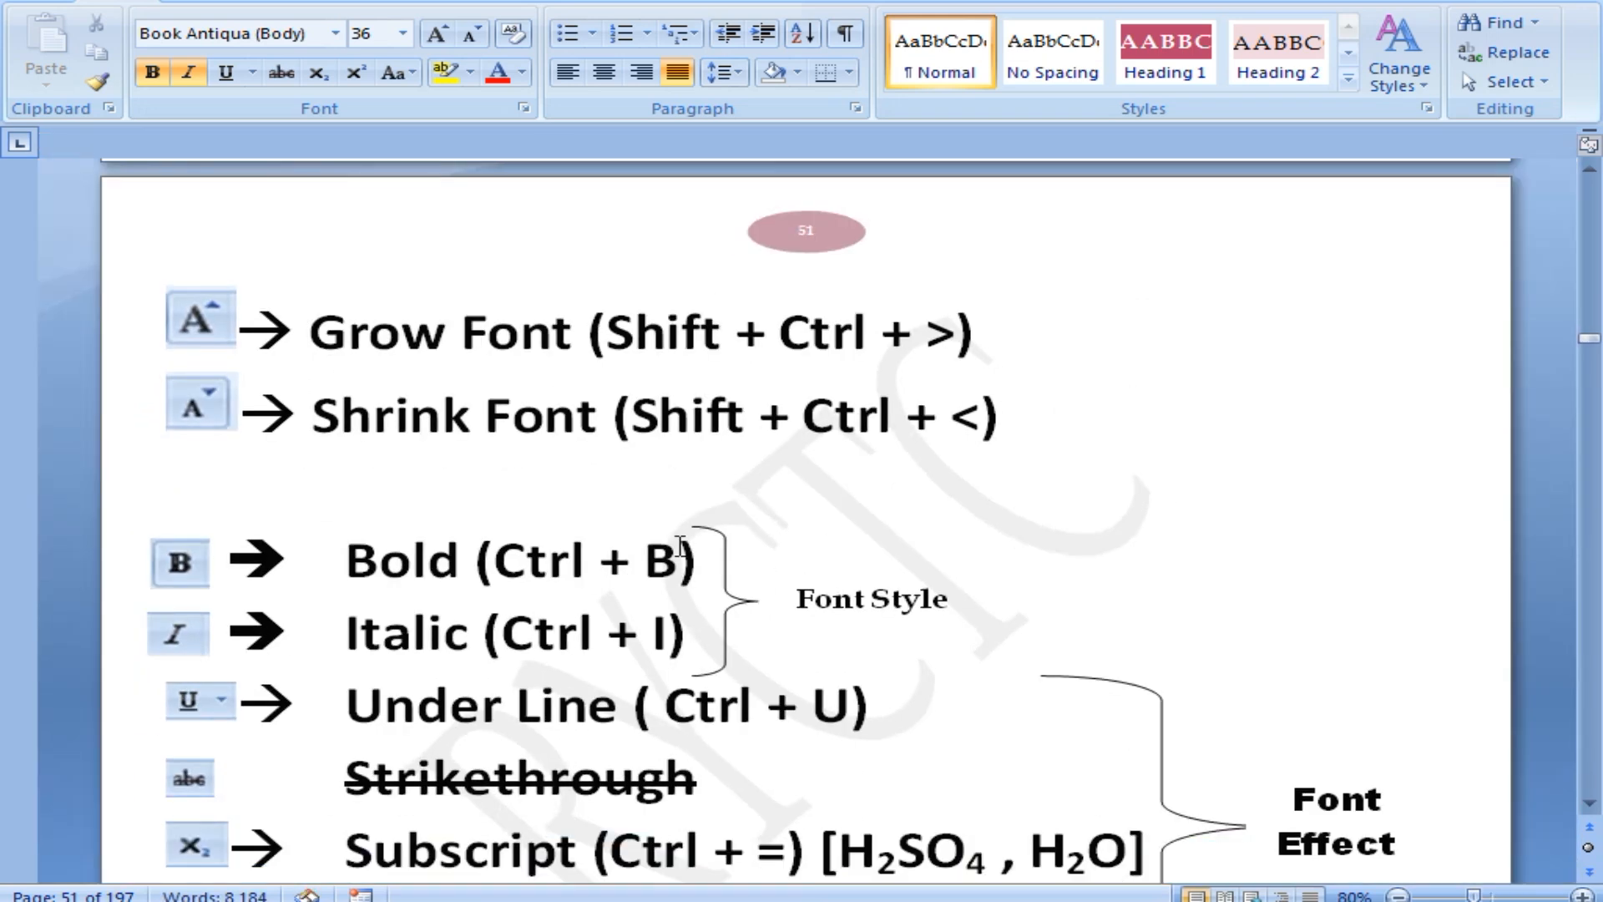
scroll(681, 547, "up", 1, "ctrl")
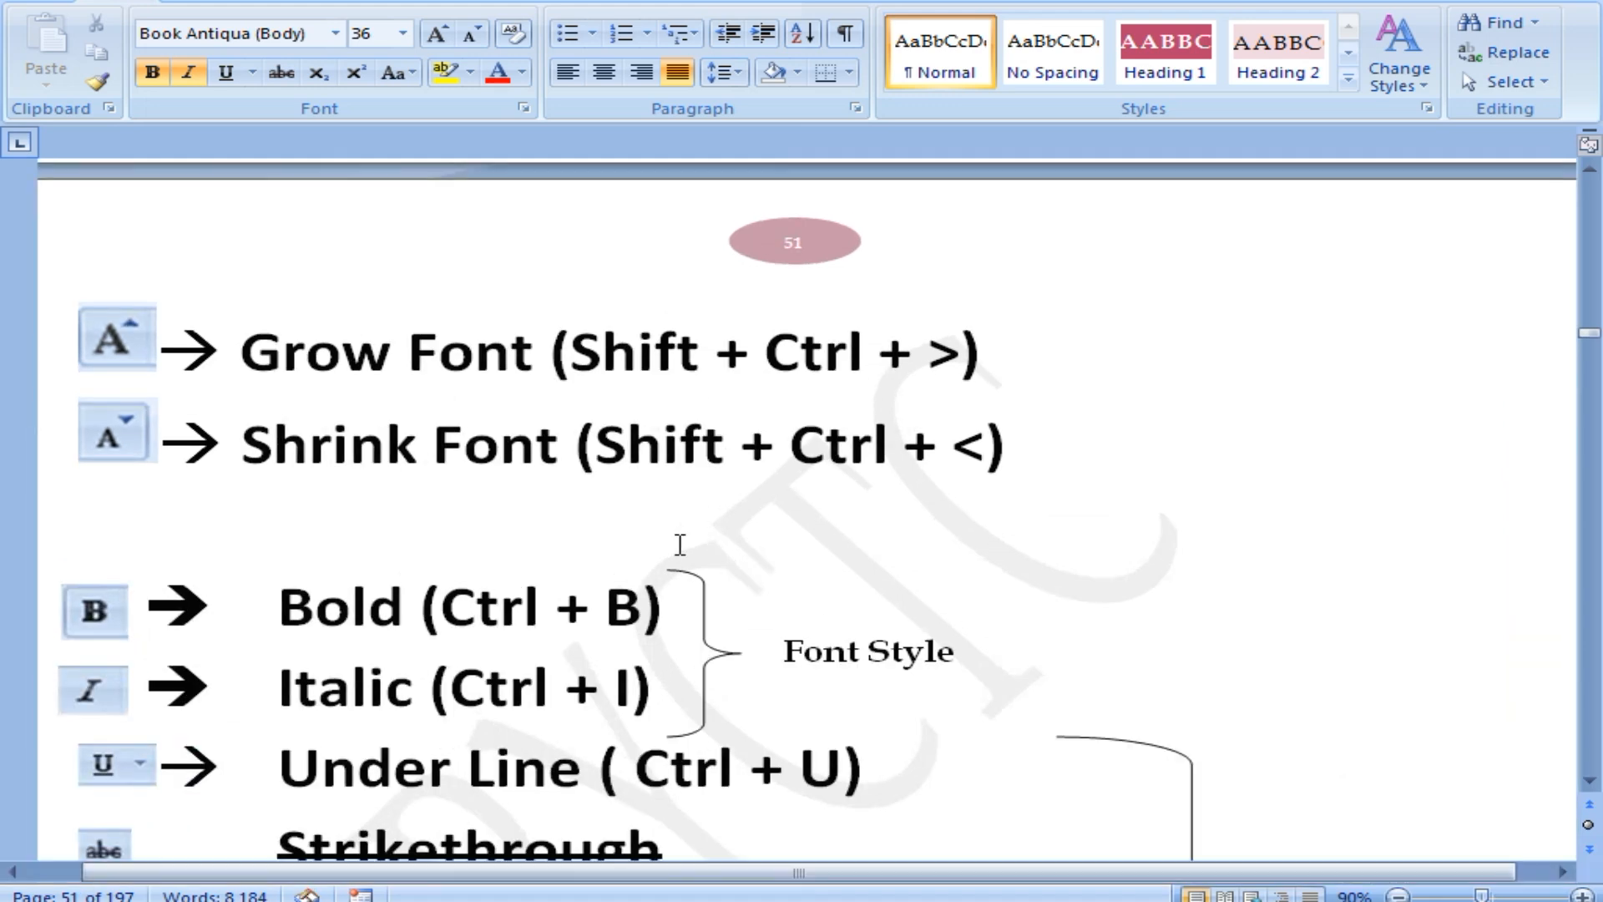
scroll(681, 550, "down", 3)
scroll(682, 556, "down", 1)
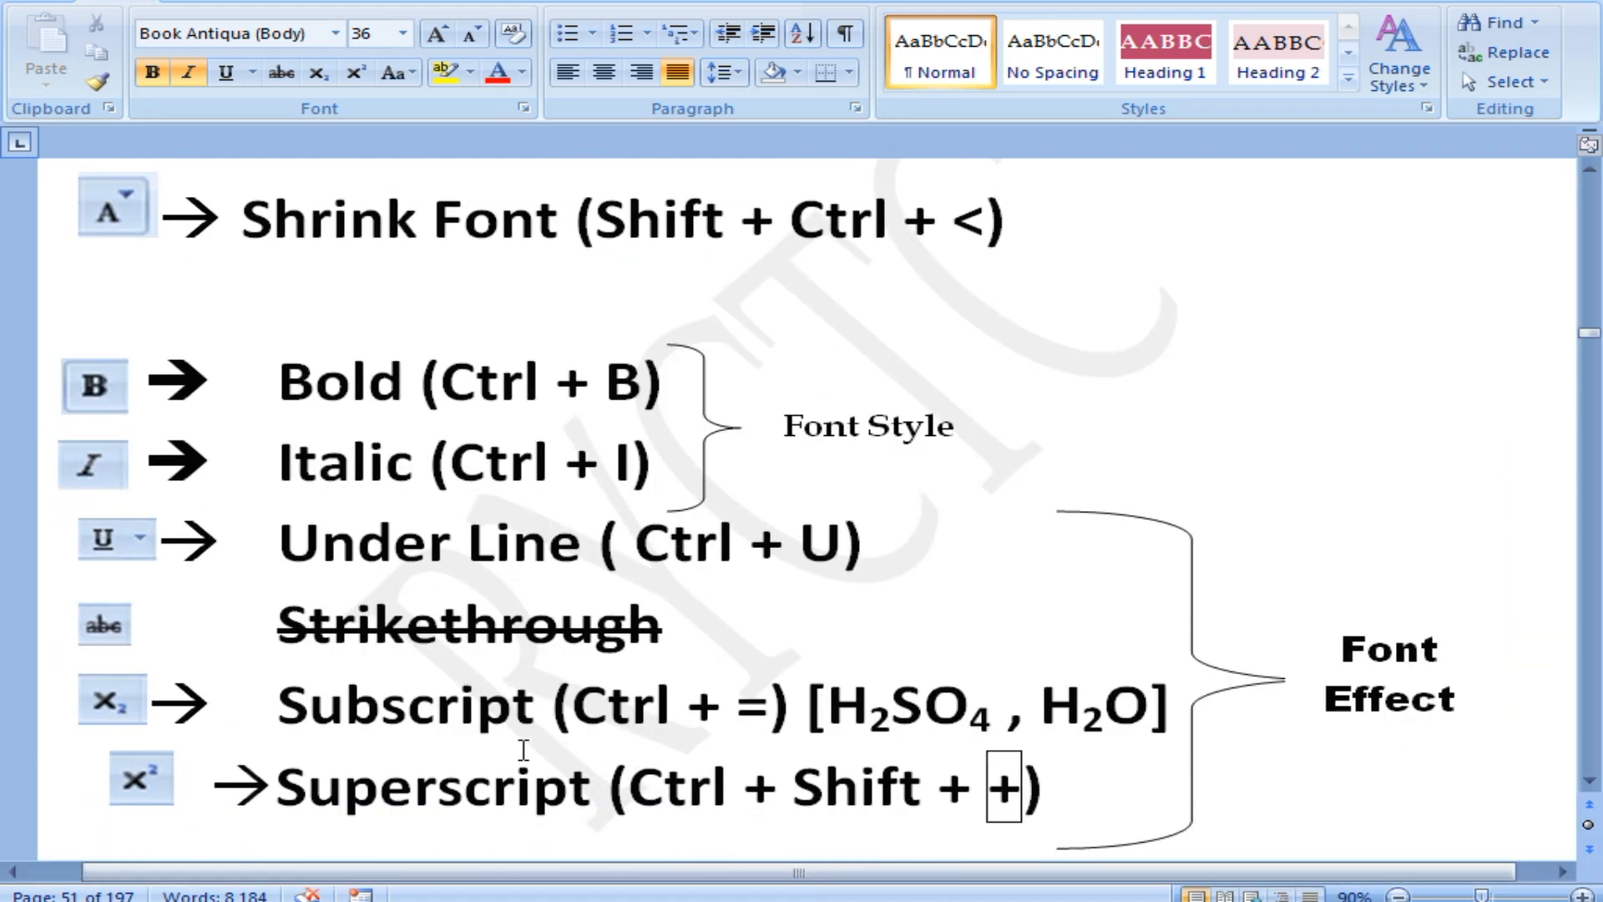
left_click(489, 710)
key("Down")
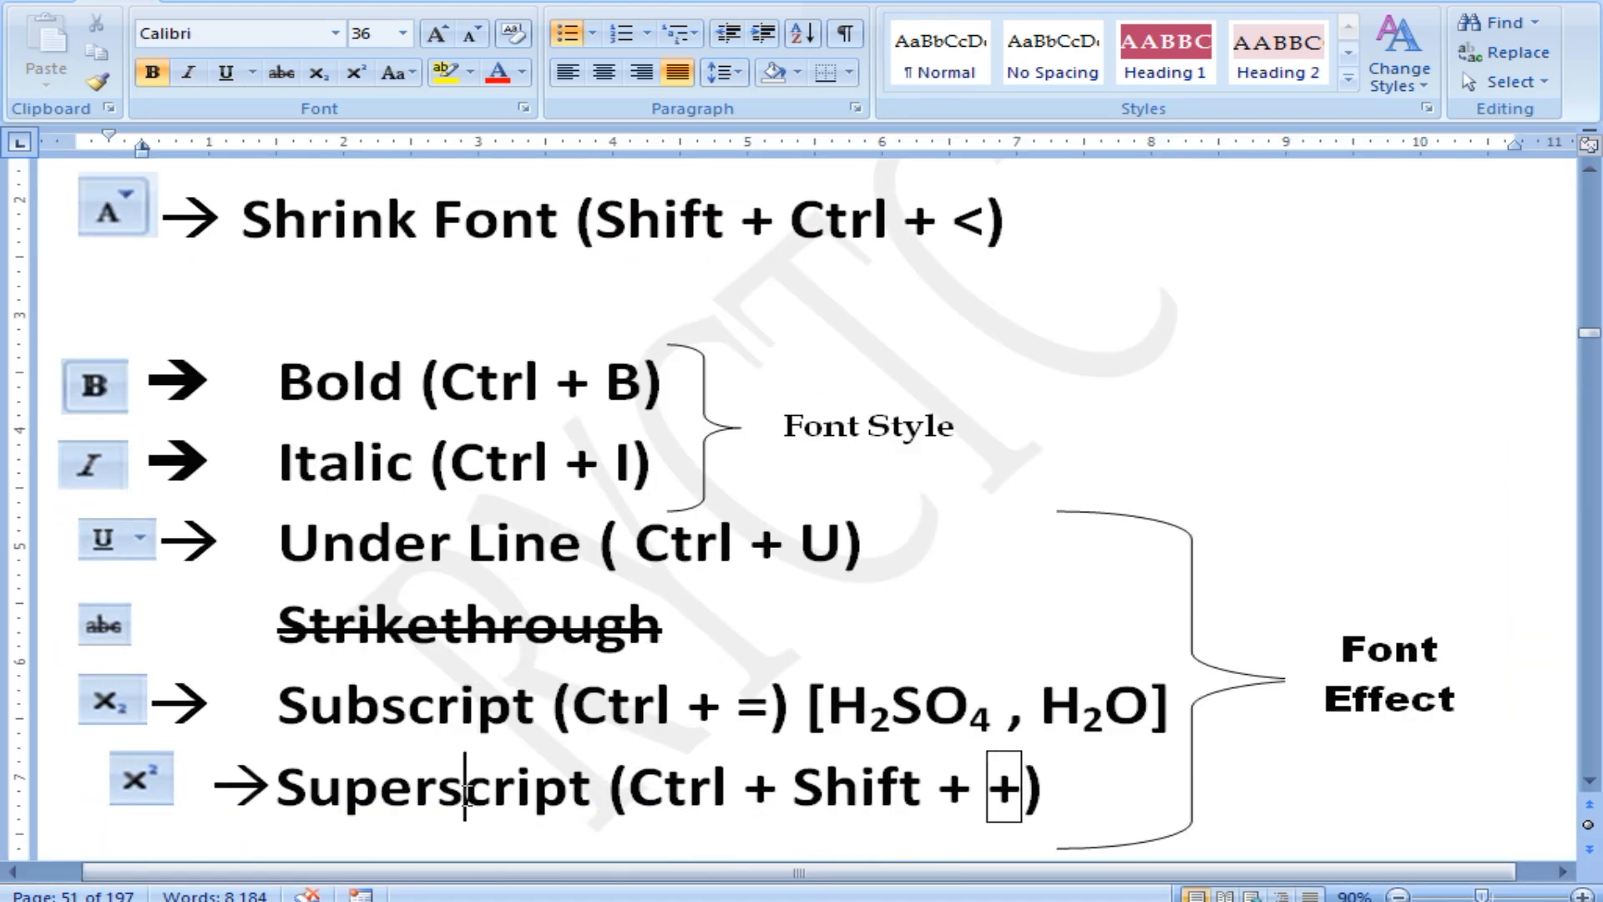
scroll(685, 726, "down", 1)
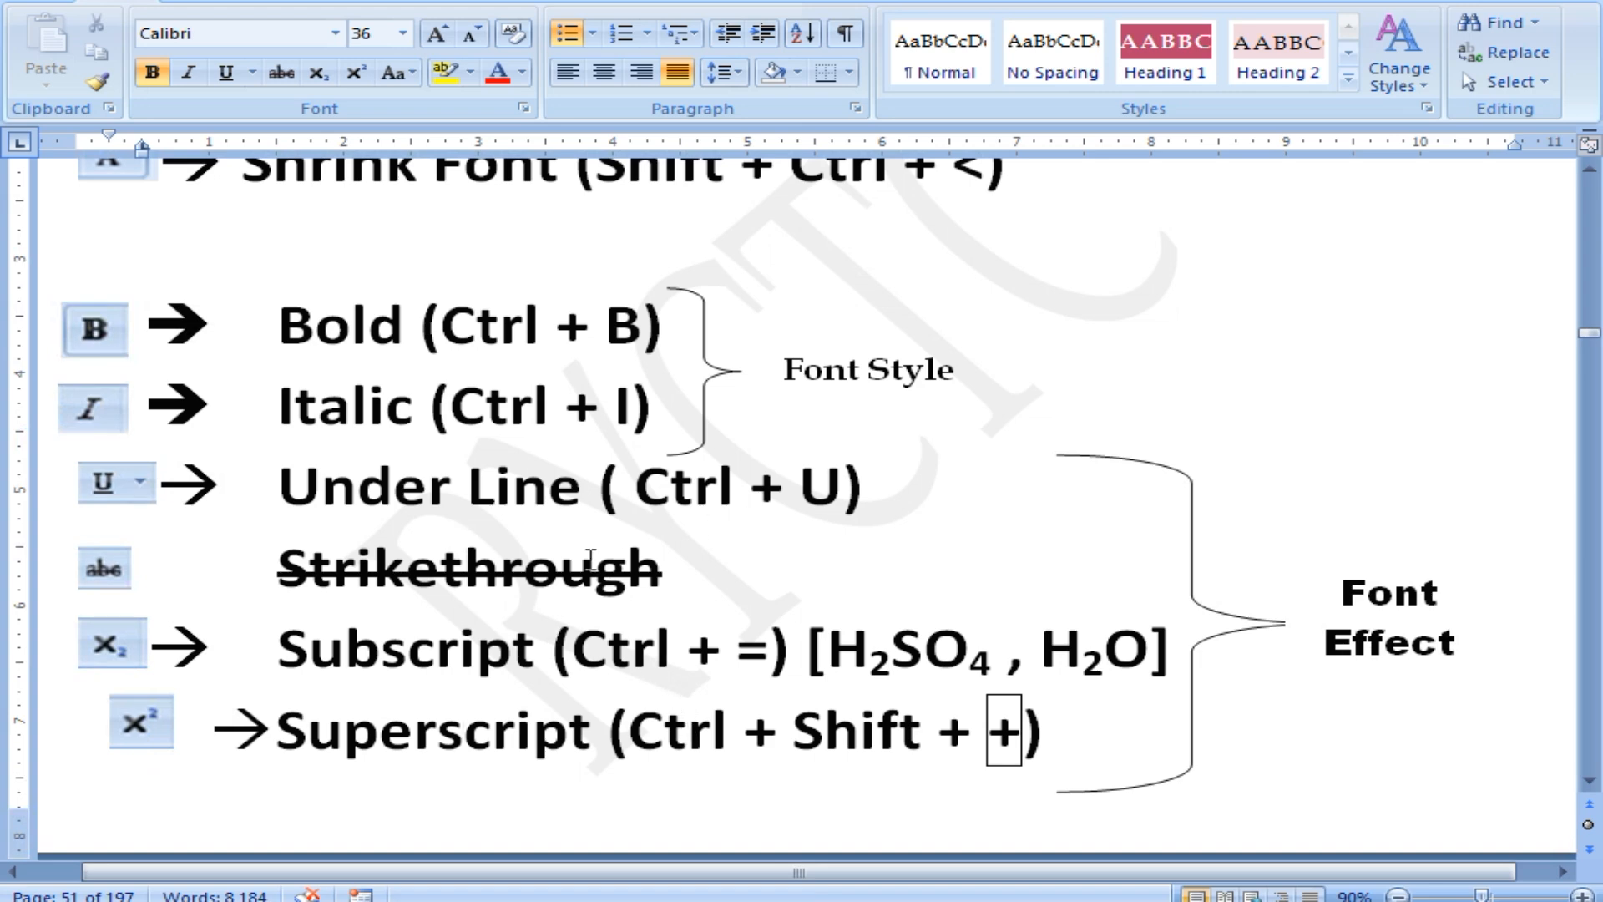
scroll(683, 641, "down", 4)
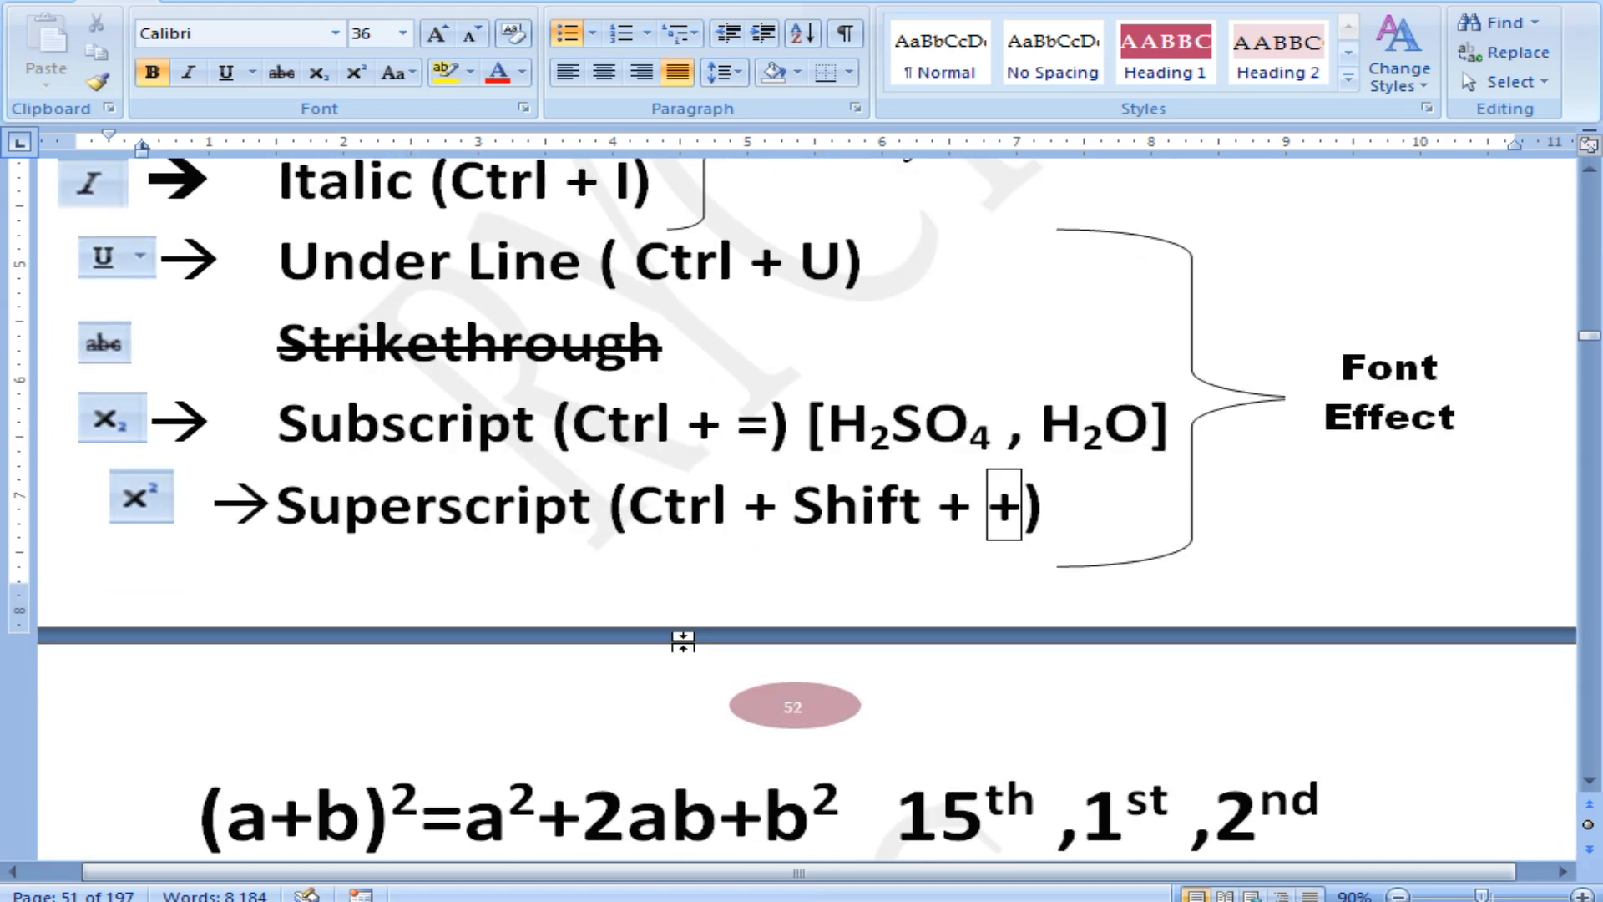
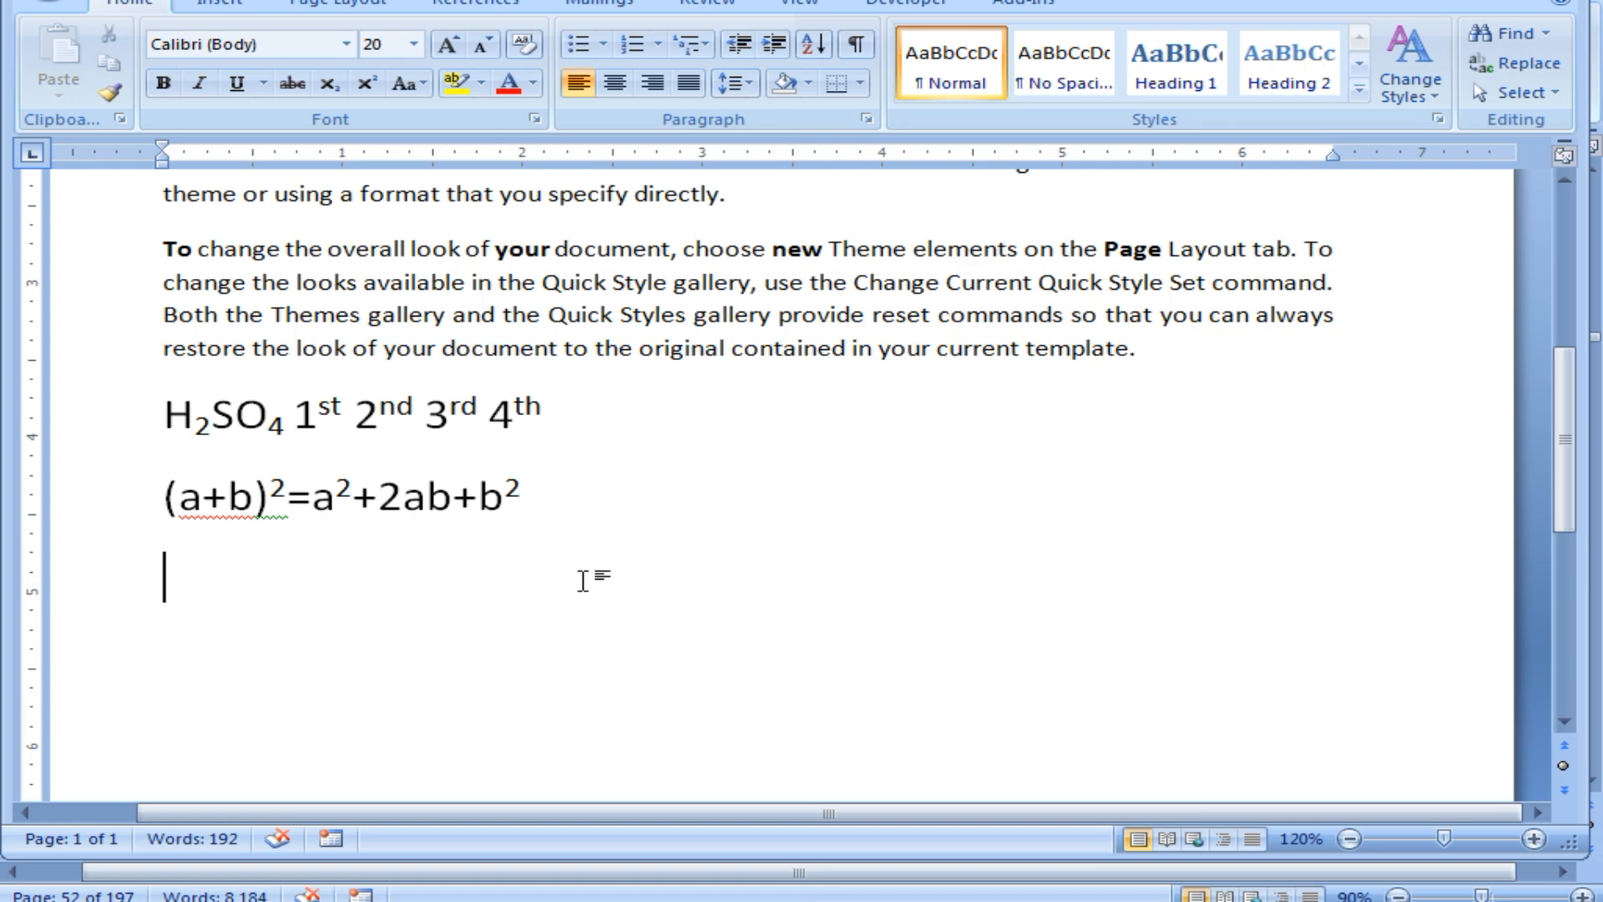
Type 'this is rajarampur yctc' on the line below the formula and select its words.
type("thi")
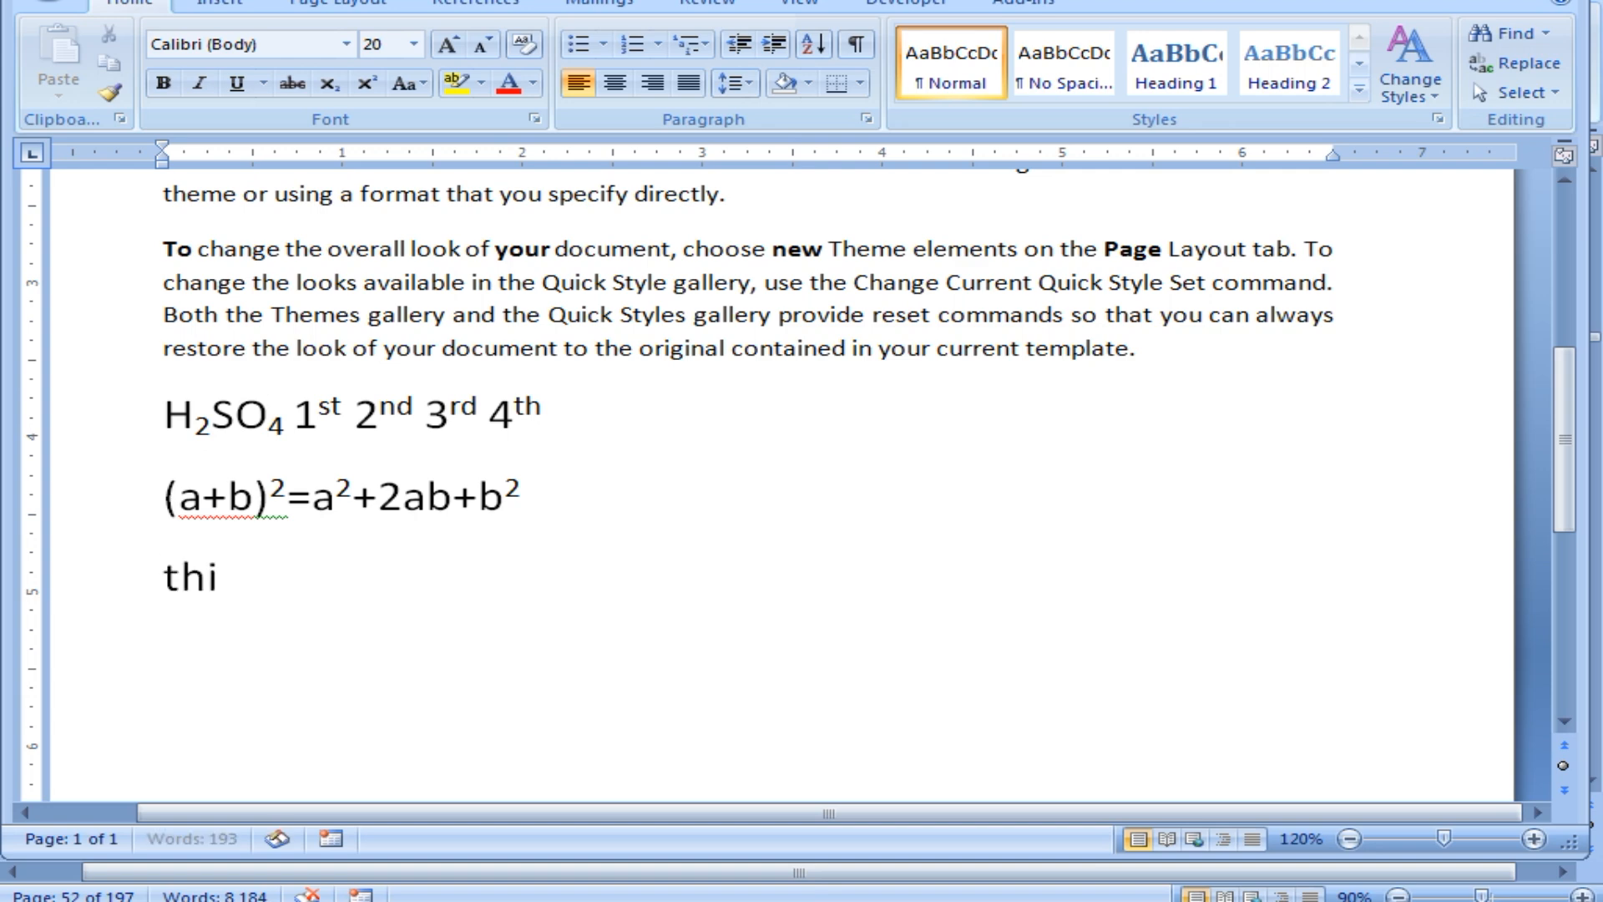
type("s is rajara")
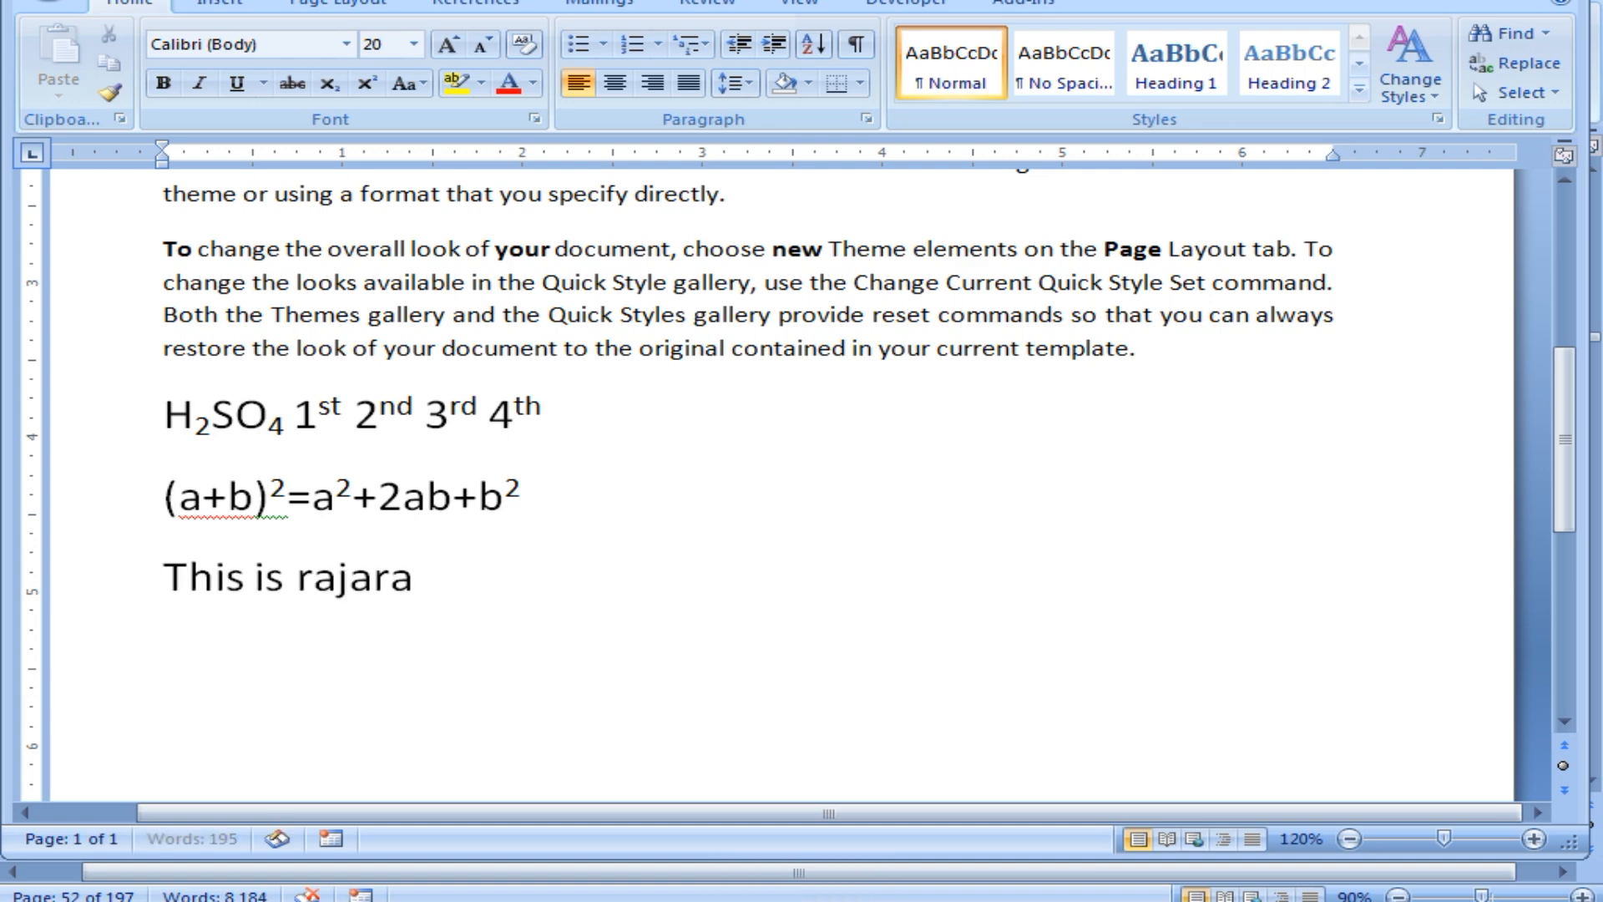
type("mpur ")
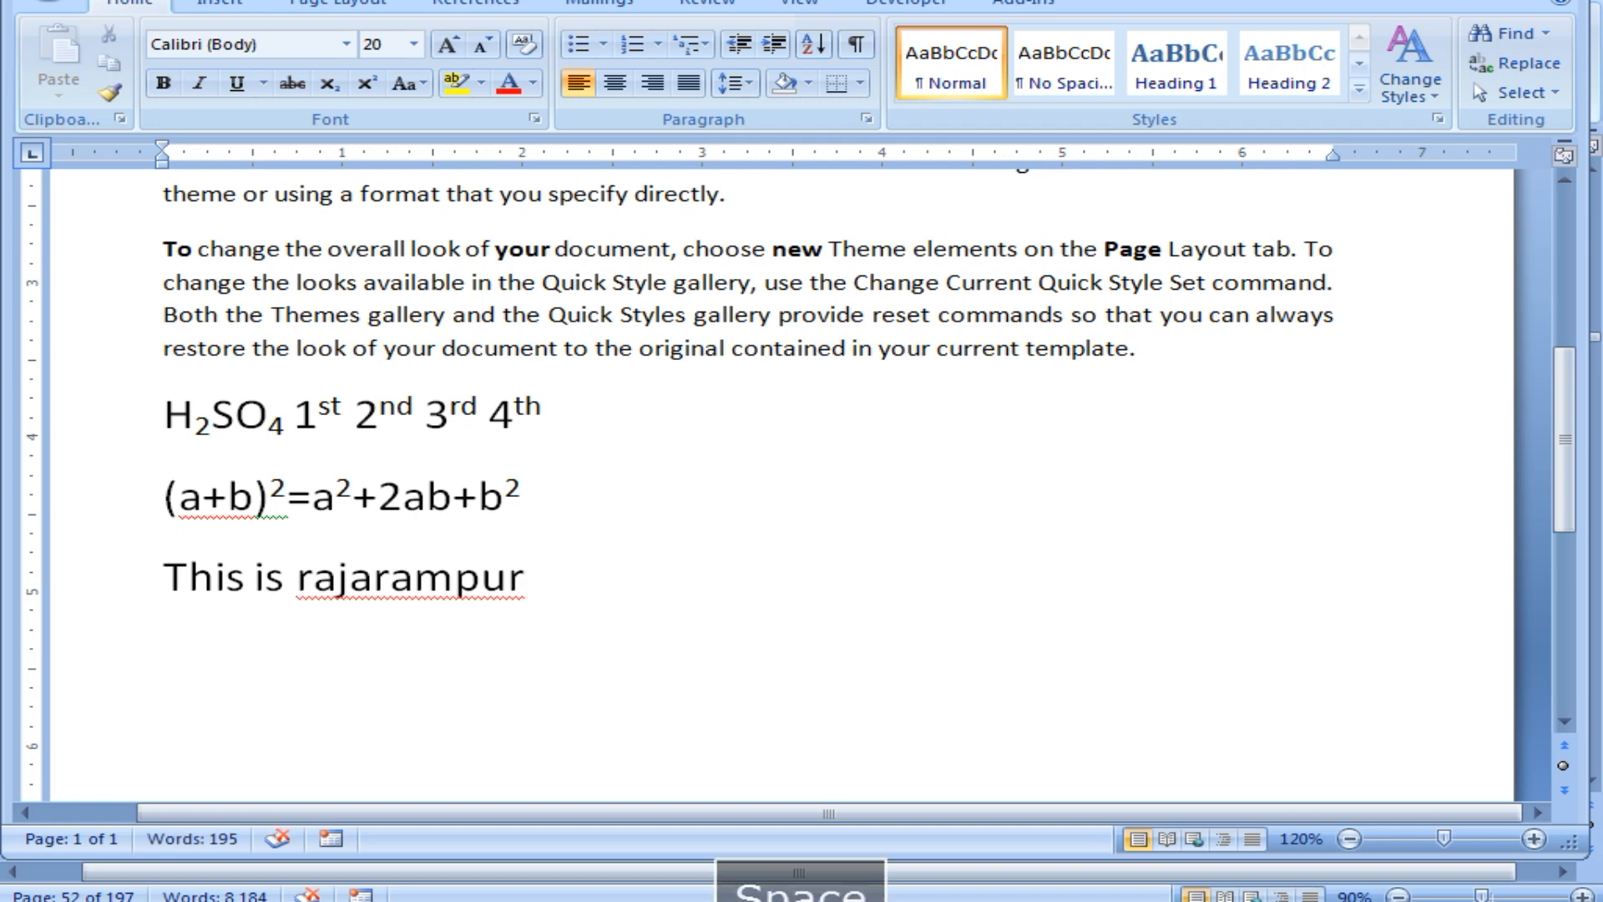
type("yctc")
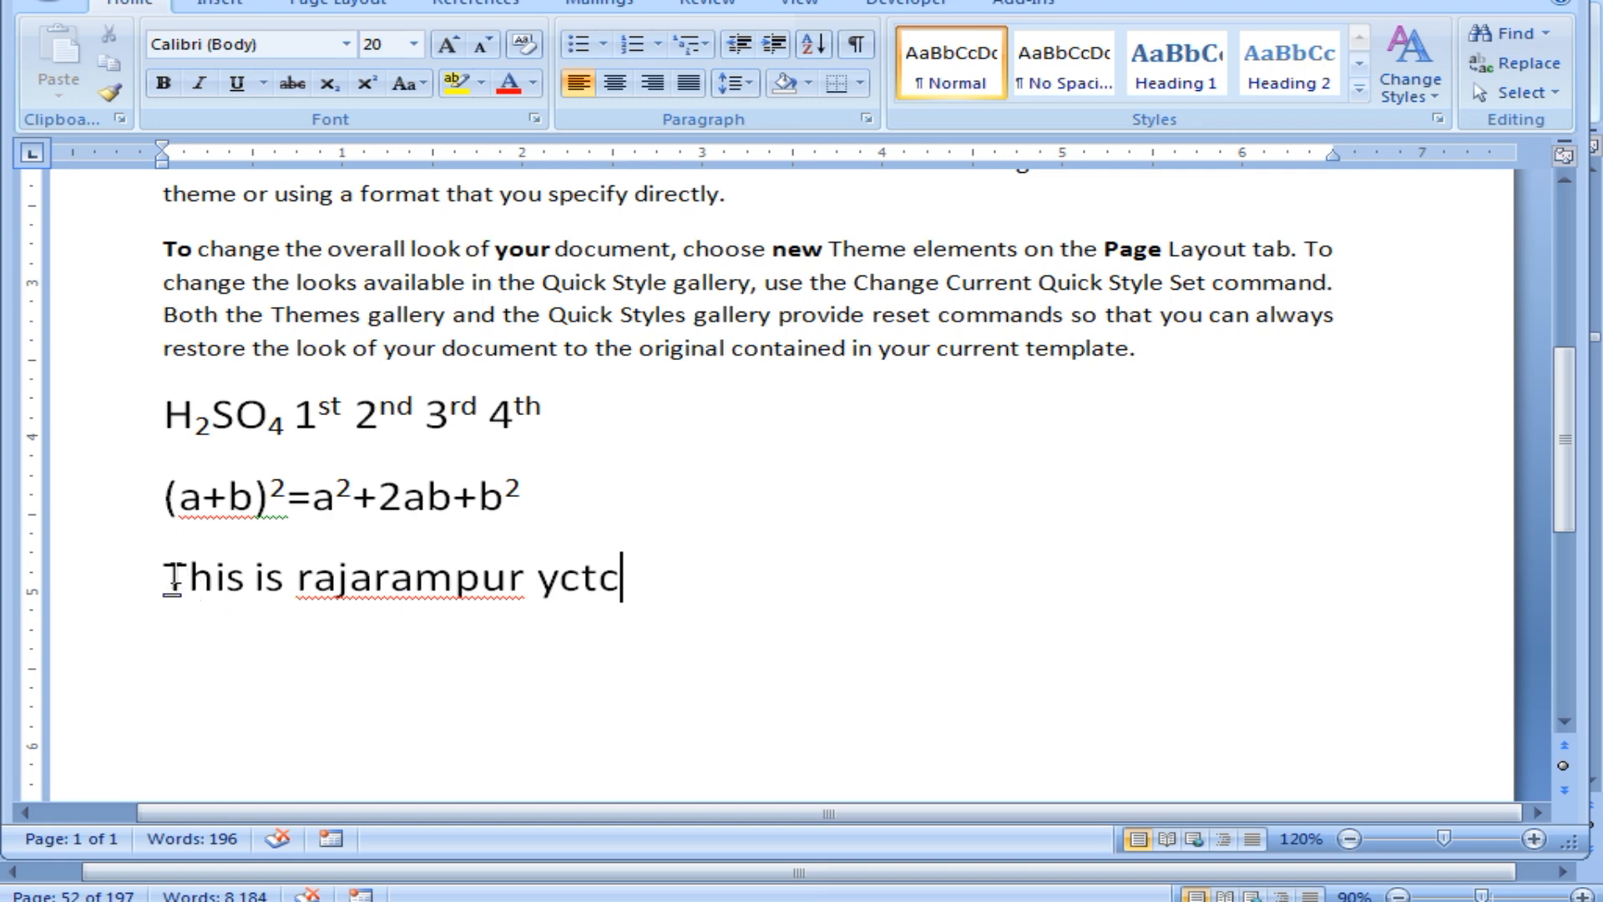
mouse_move(171, 576)
left_mouse_down()
mouse_move(583, 580)
mouse_move(573, 630)
left_mouse_up()
left_click(572, 629)
left_click(391, 591)
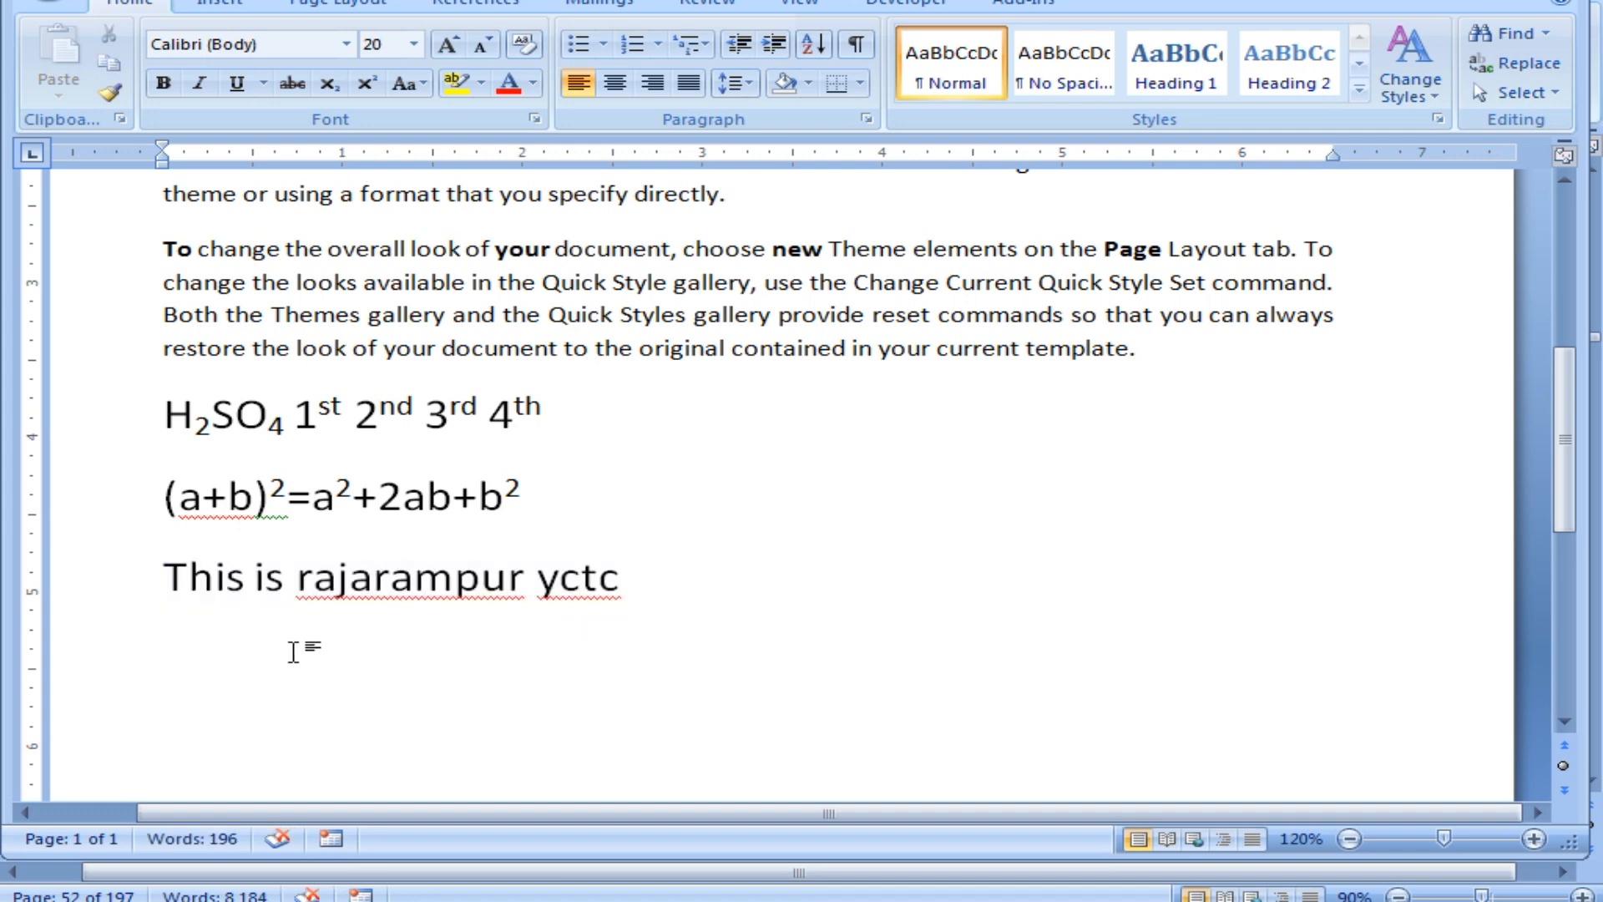
left_click_drag(168, 576, 630, 587)
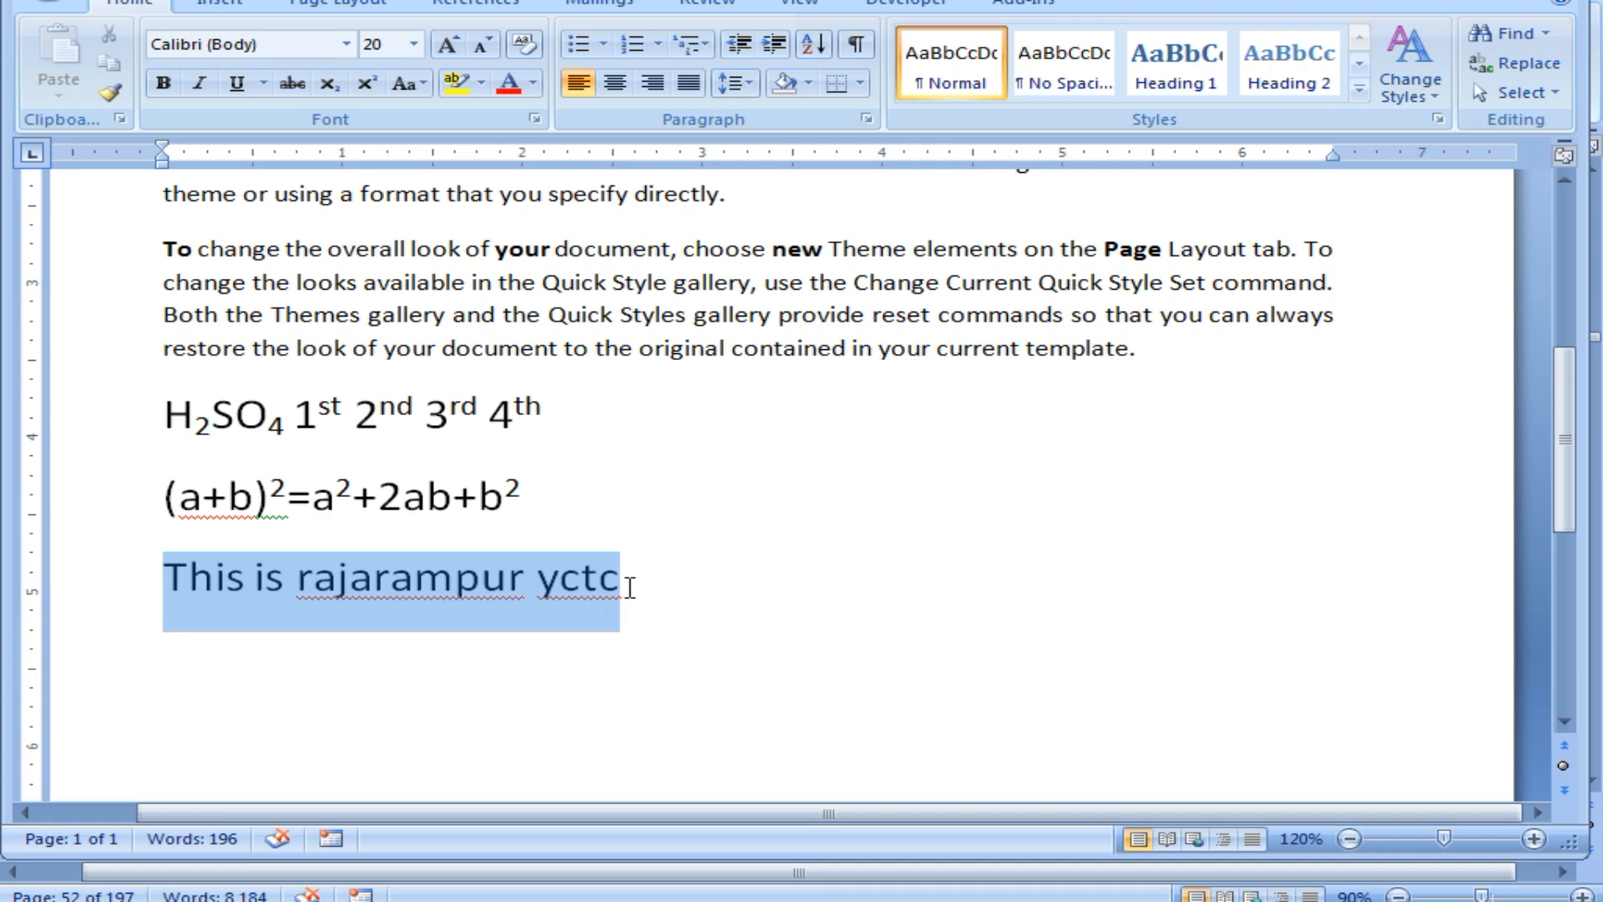
Change the whole 'This is rajarampur yctc' line to UPPERCASE.
left_click(681, 595)
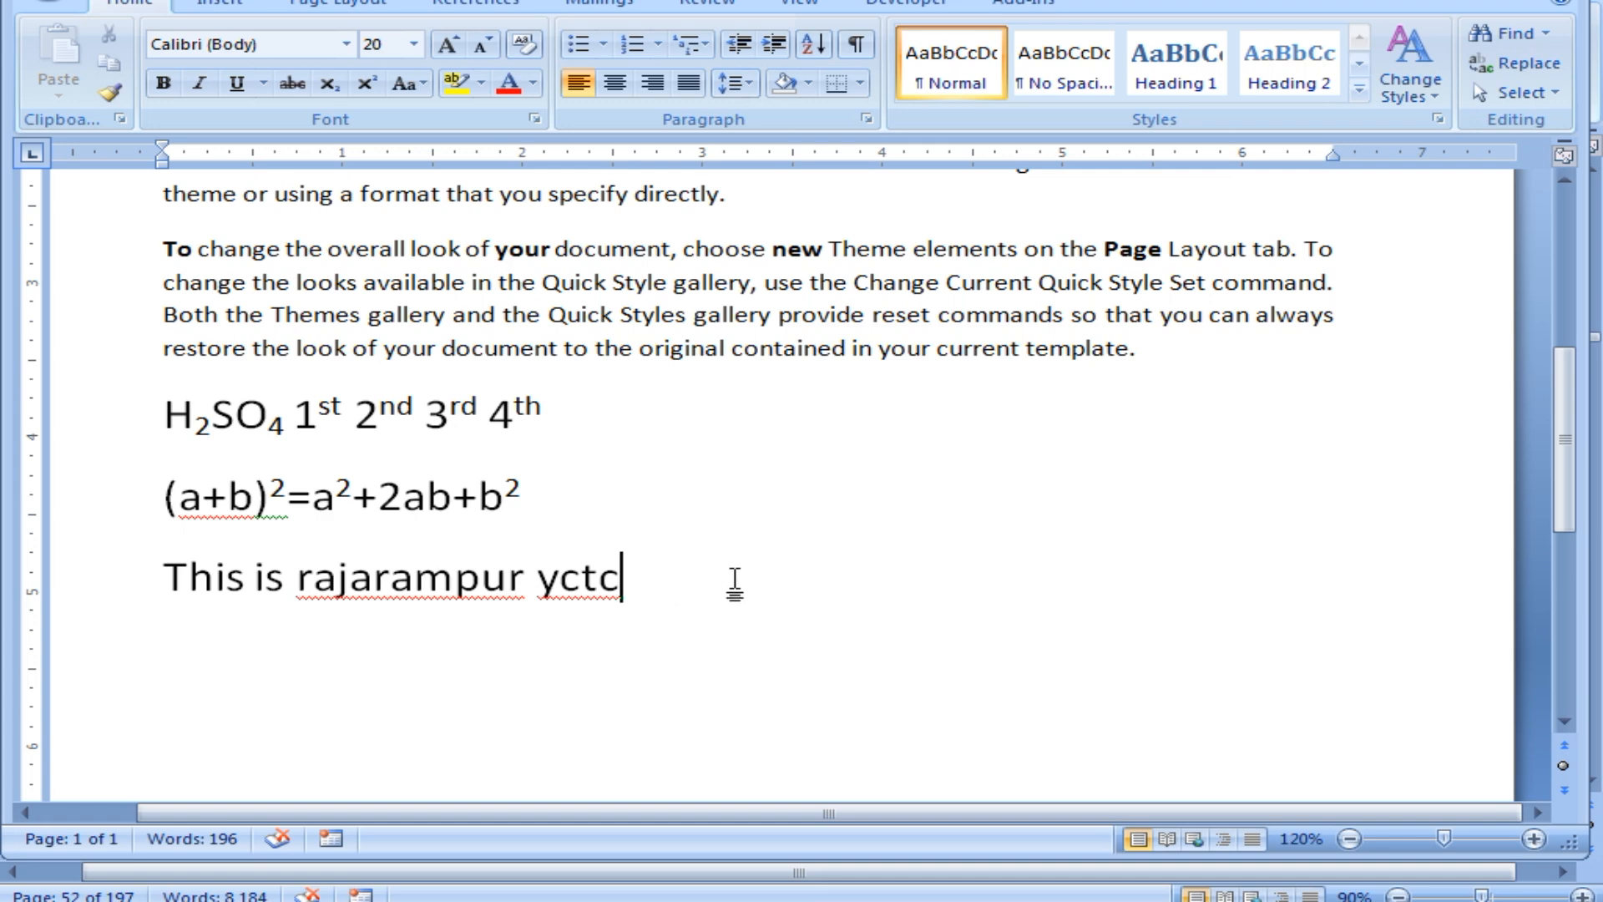
left_click_drag(622, 577, 164, 578)
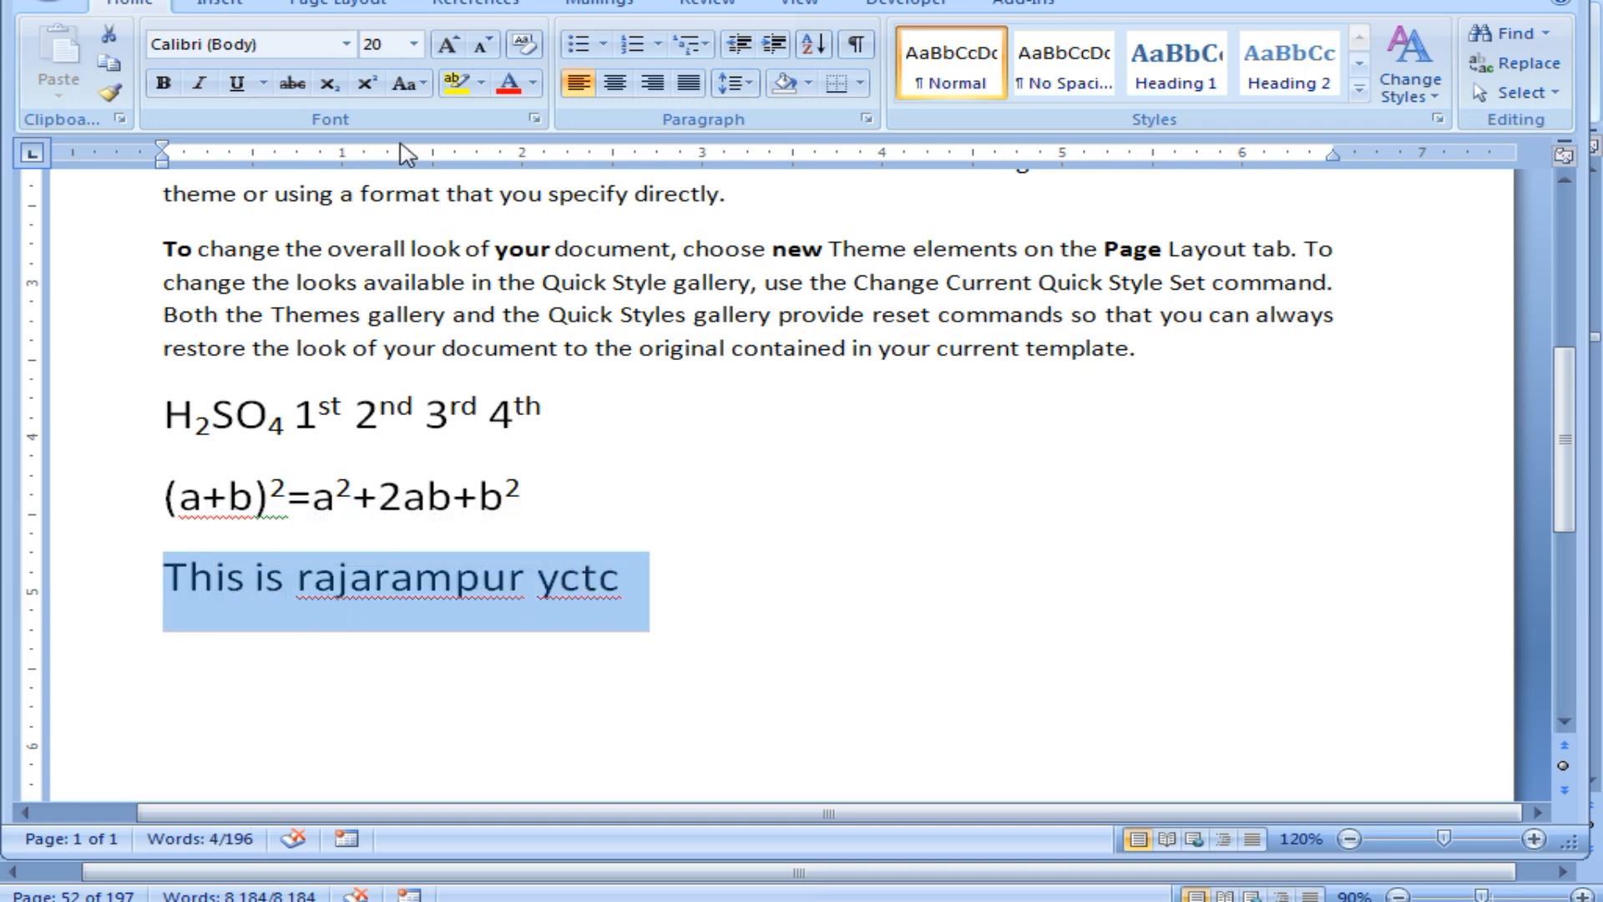
left_click(407, 83)
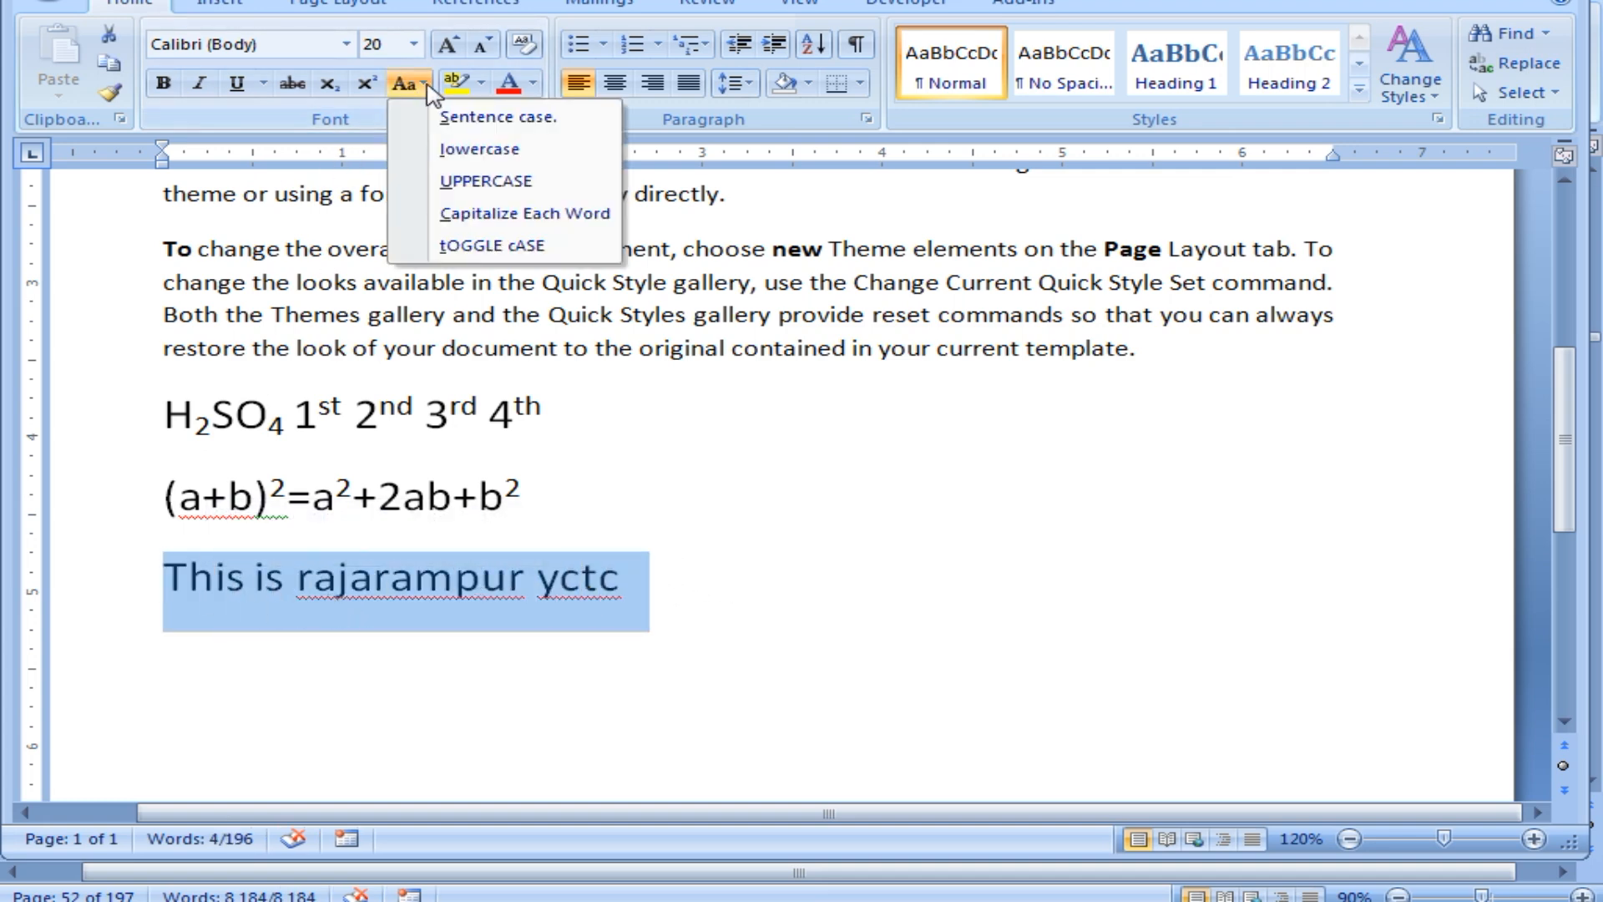
left_click(442, 181)
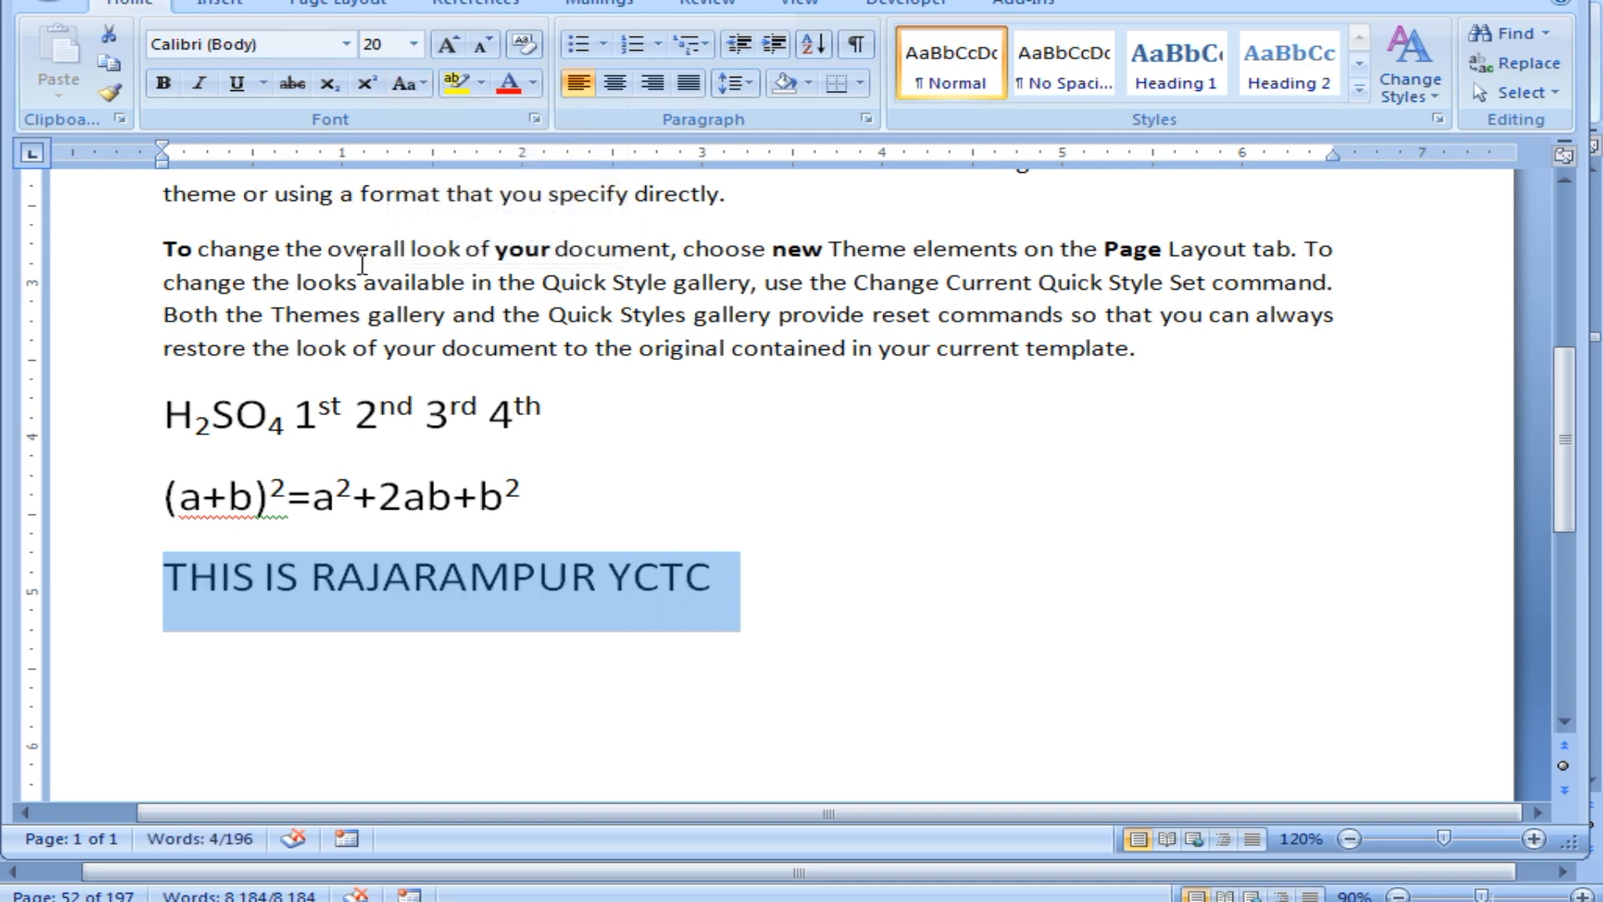
Apply Capitalize Each Word so the line reads 'This Is Rajarampur Yctc'.
left_click(424, 84)
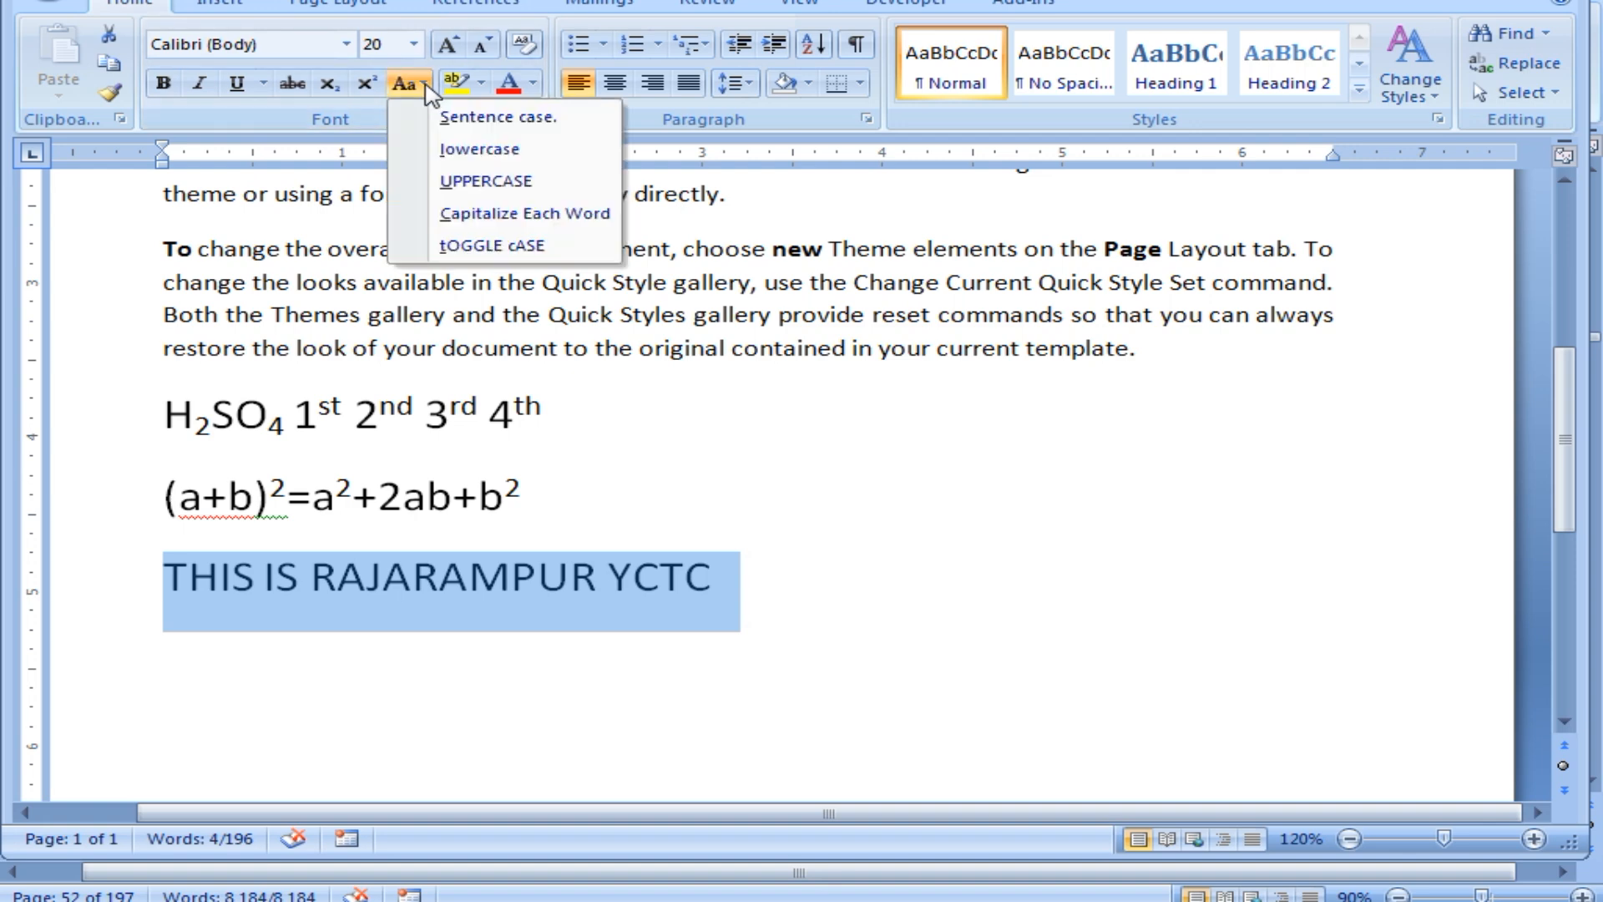
left_click(547, 216)
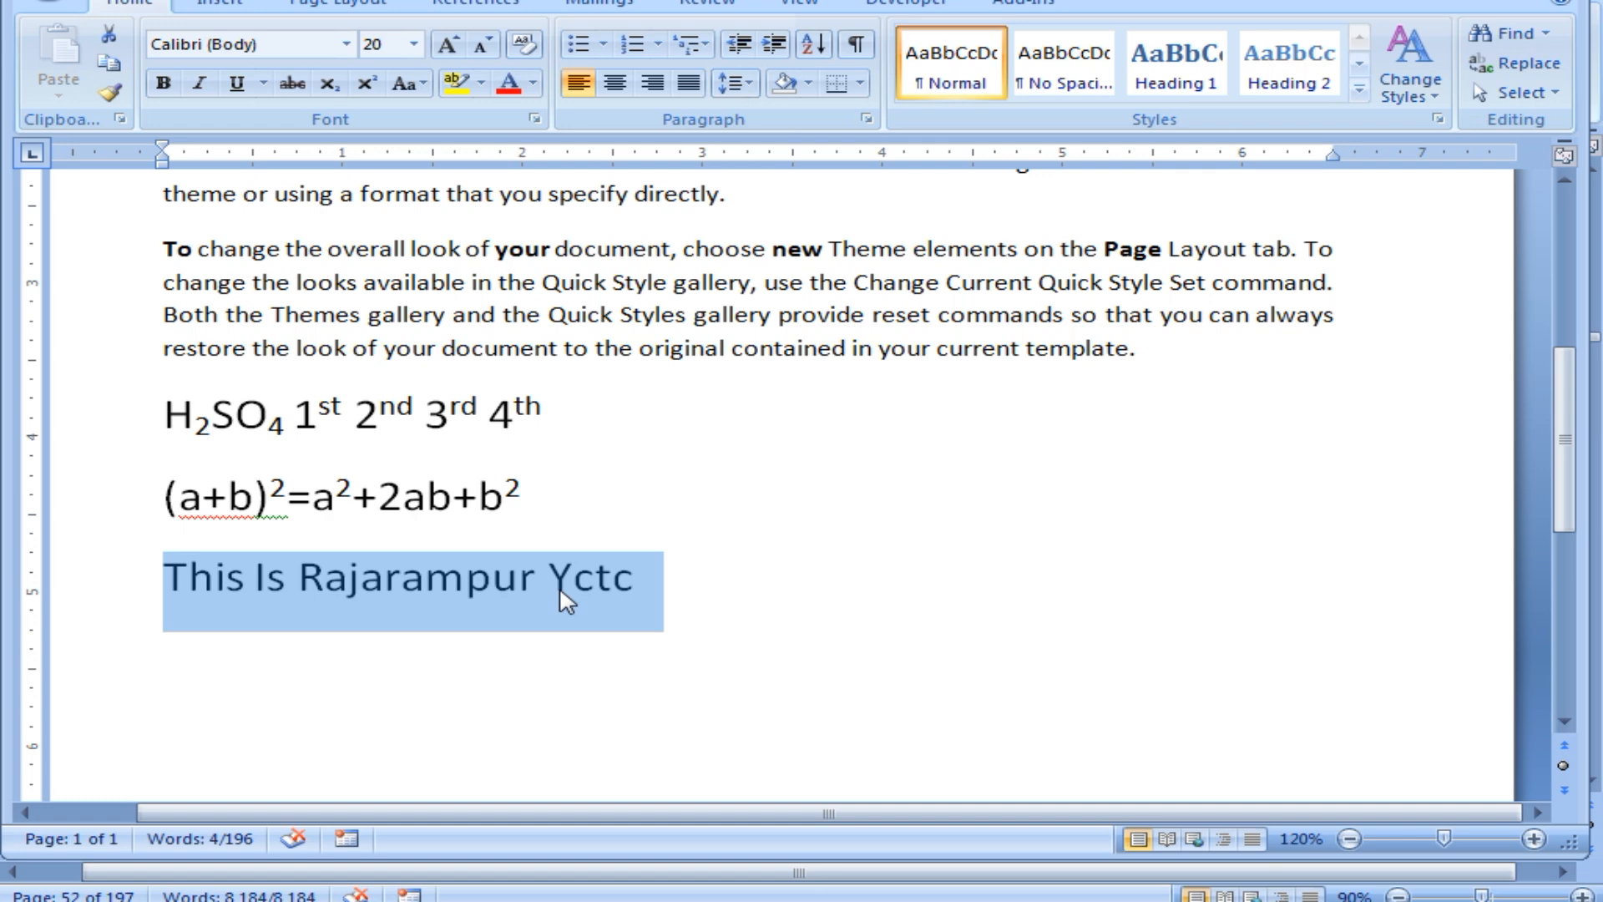
left_click(418, 82)
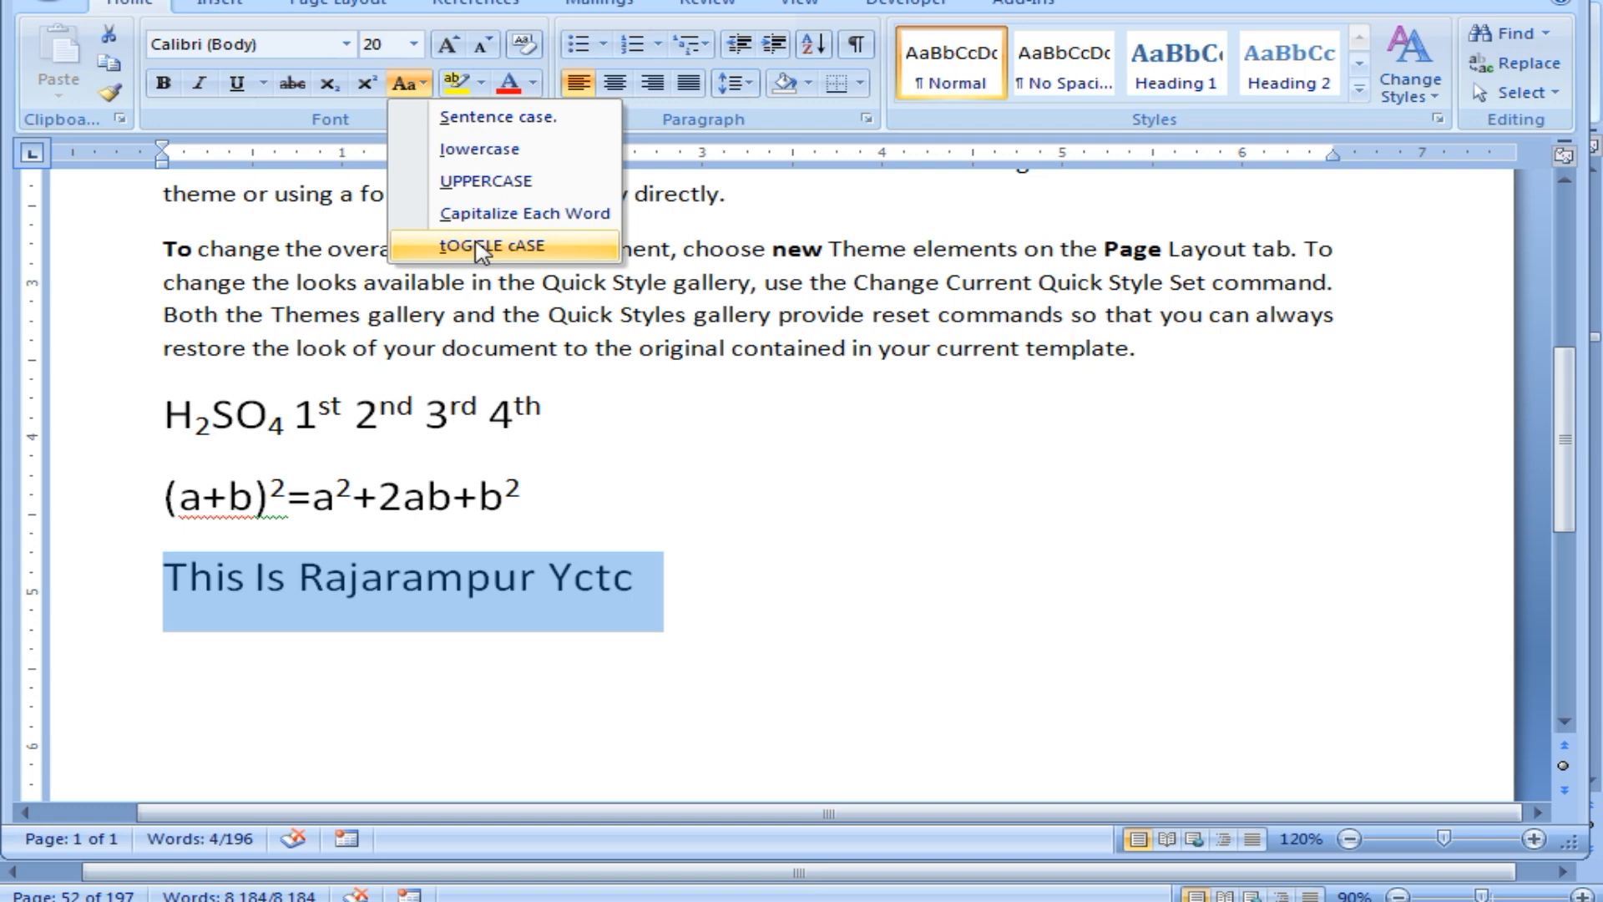
Apply tOGGLE cASE to the line, then Sentence case to restore 'This is rajarampur yctc'.
left_click(480, 247)
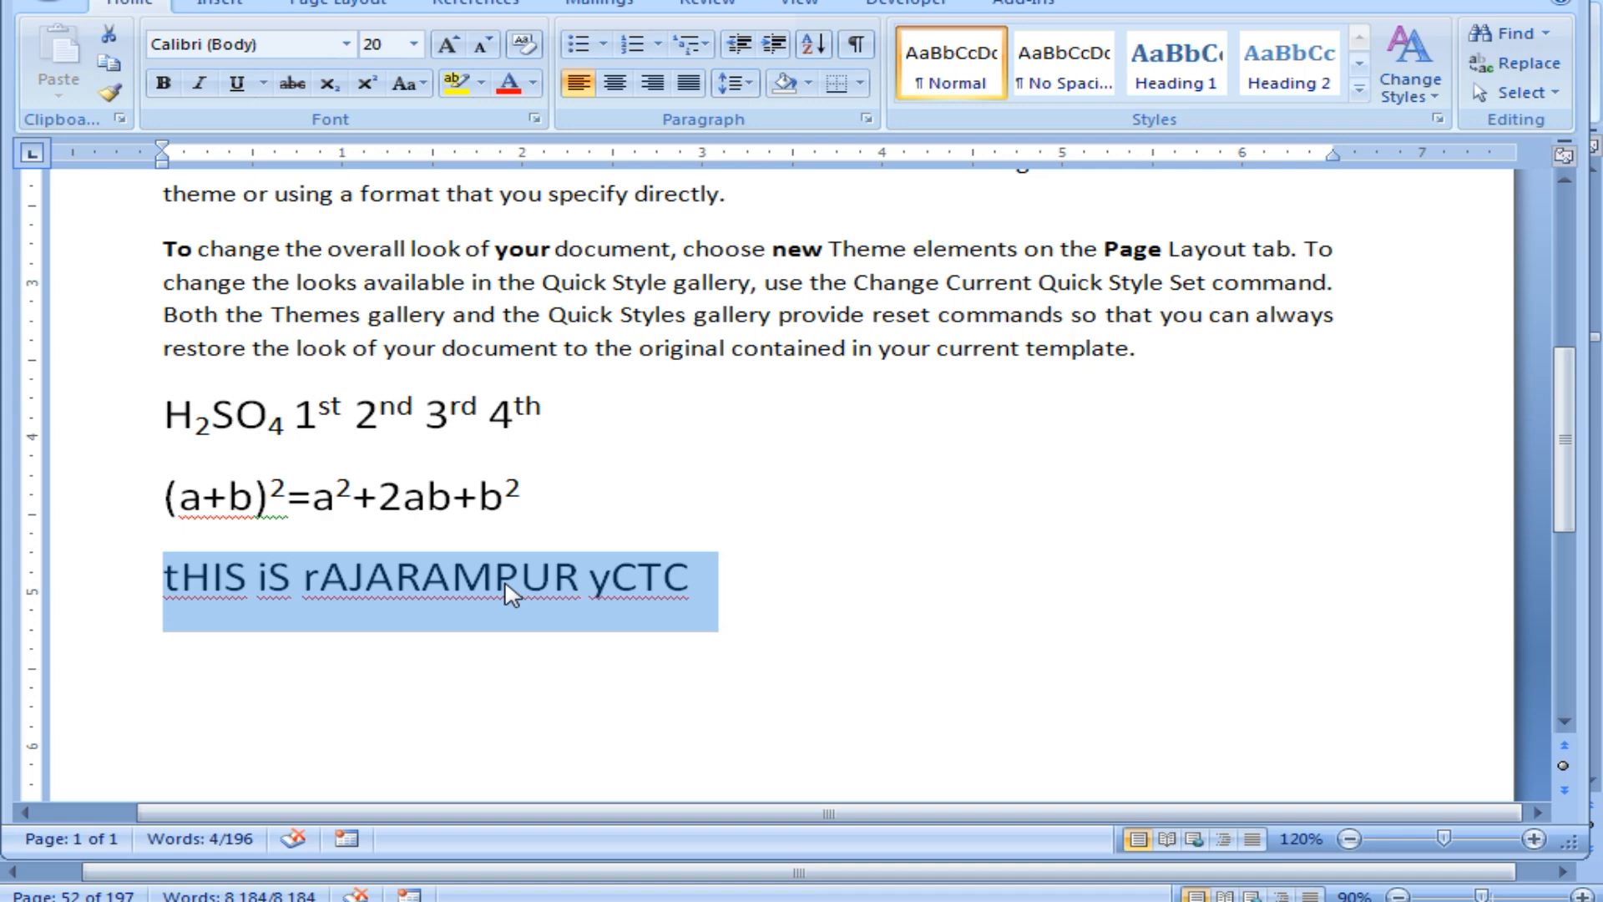
left_click(407, 83)
left_click(461, 117)
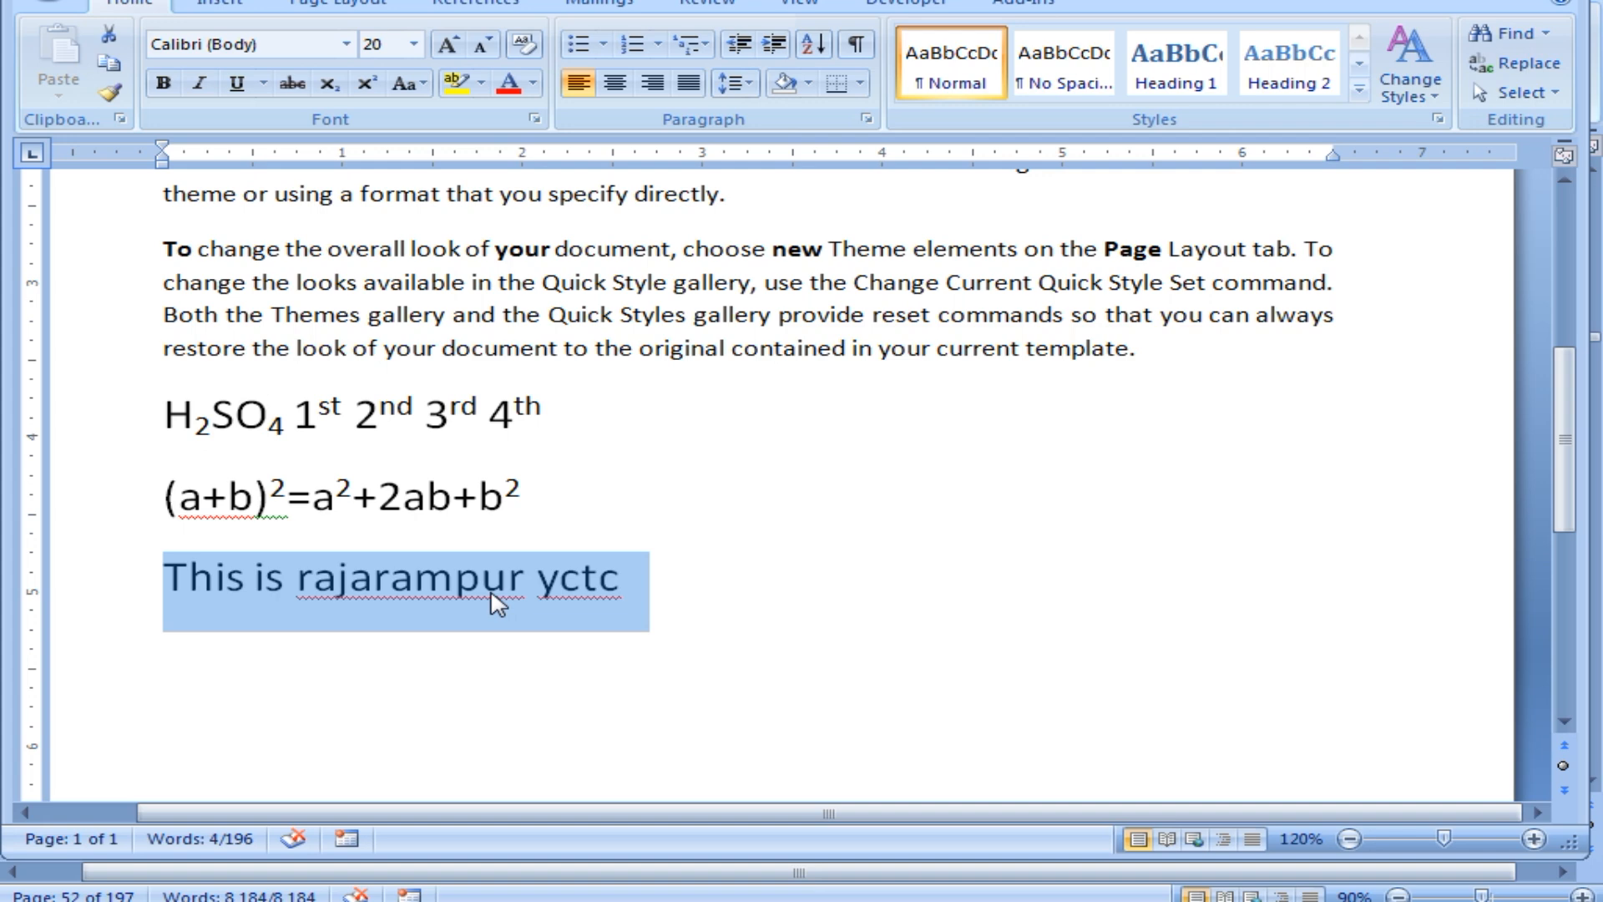
Cycle the 'You can easily' paragraph through UPPERCASE, Capitalize Each Word, tOGGLE cASE, then Sentence case.
scroll(633, 459, "up", 3)
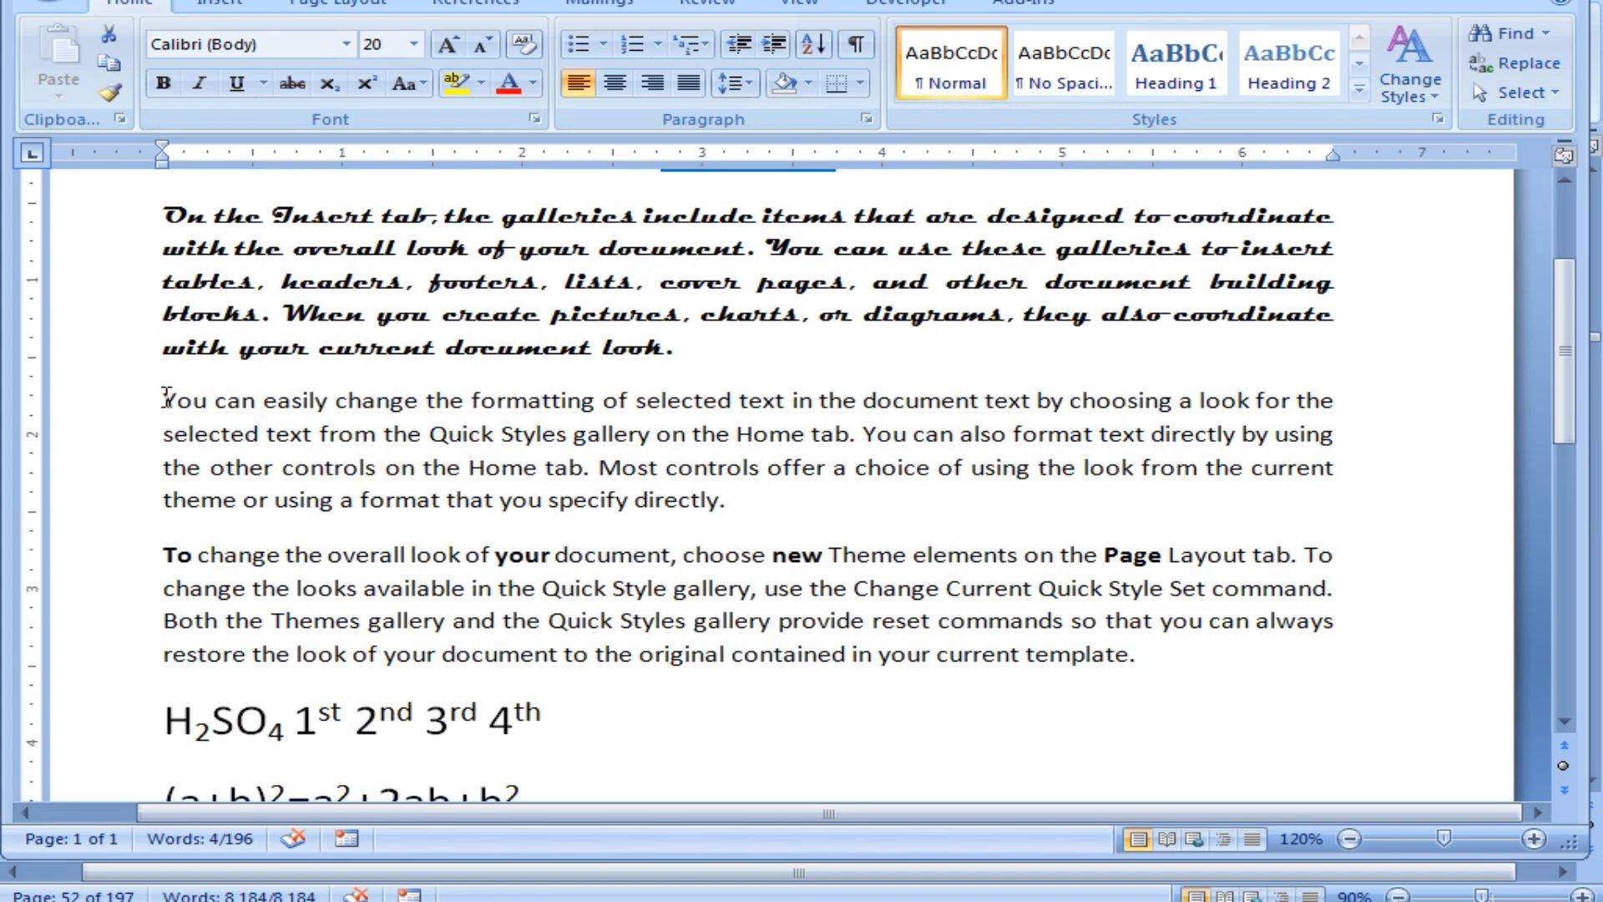
left_click_drag(164, 399, 723, 509)
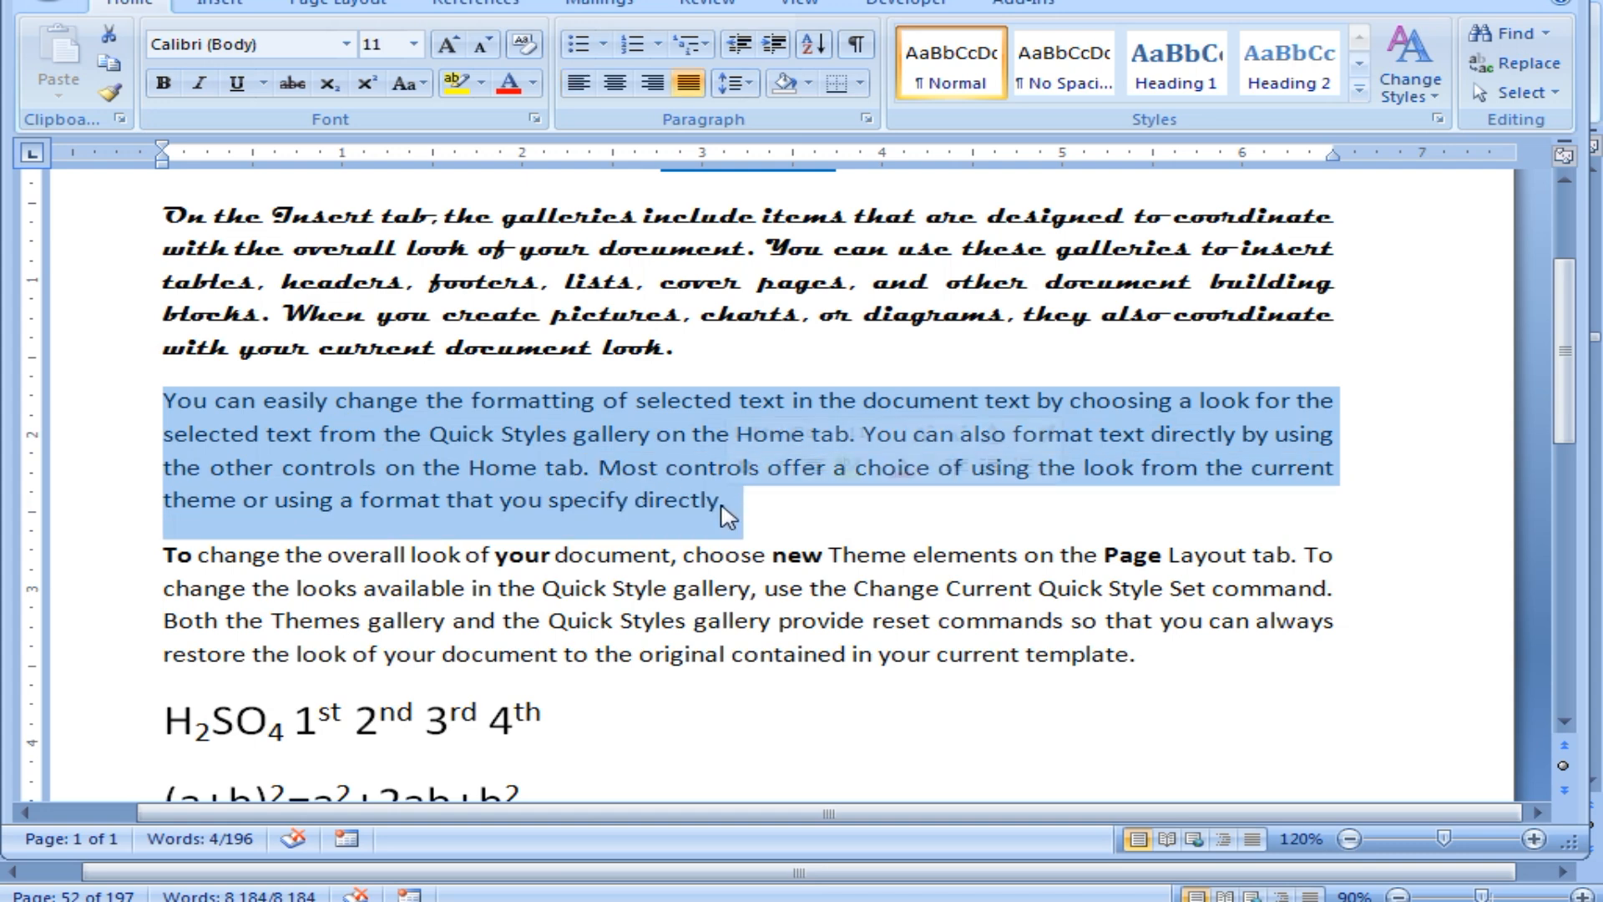
left_click(406, 83)
left_click(453, 178)
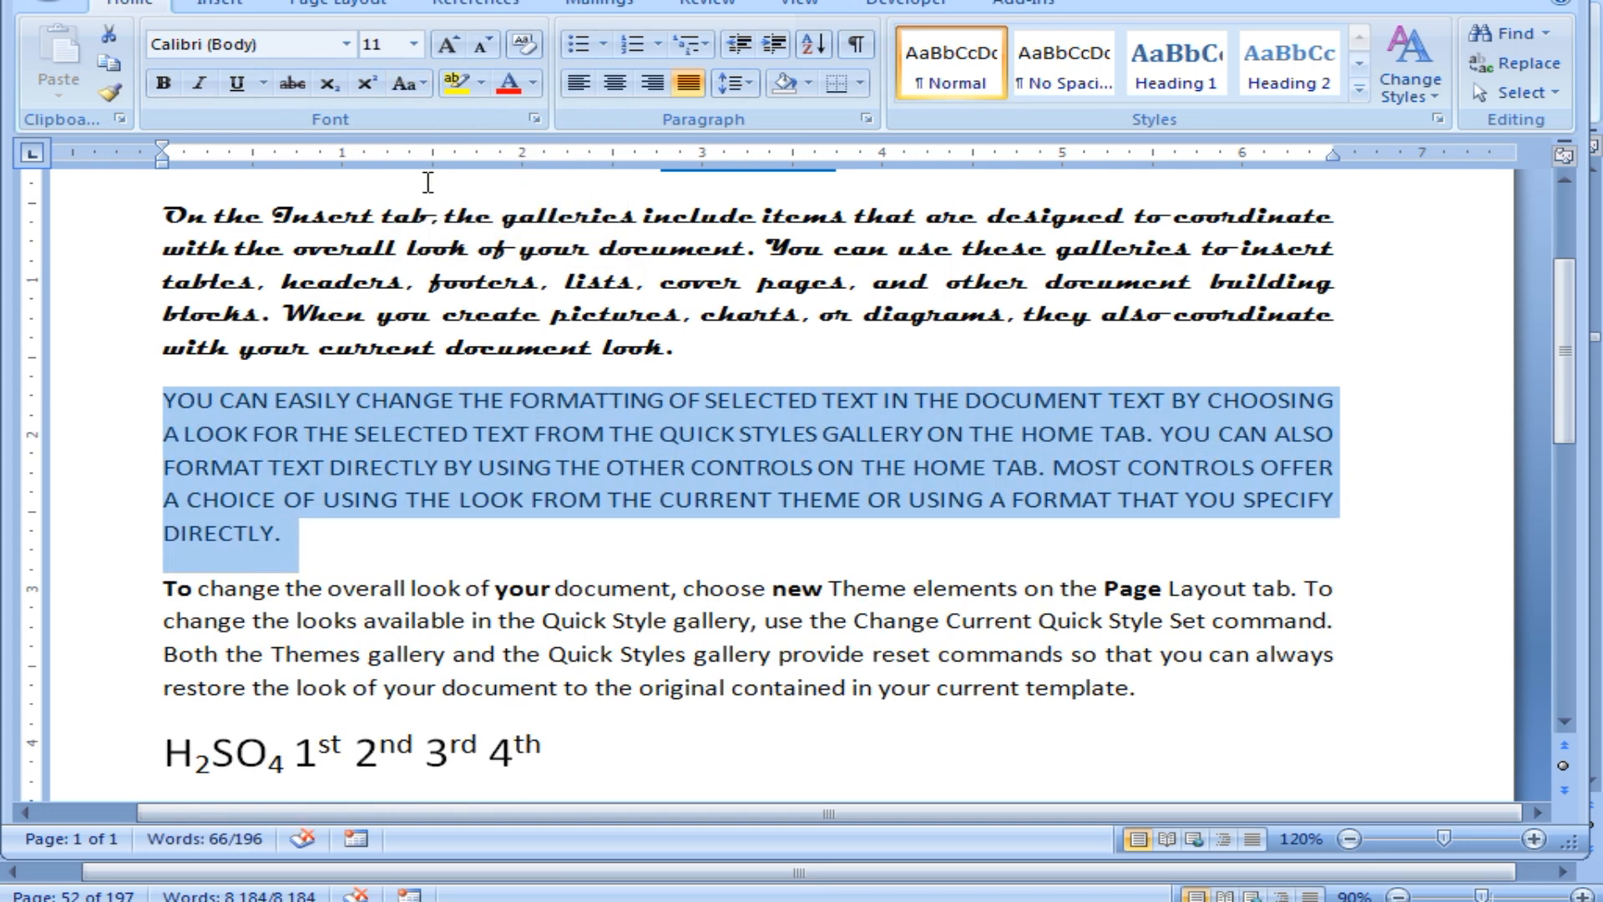
left_click(406, 82)
left_click(443, 219)
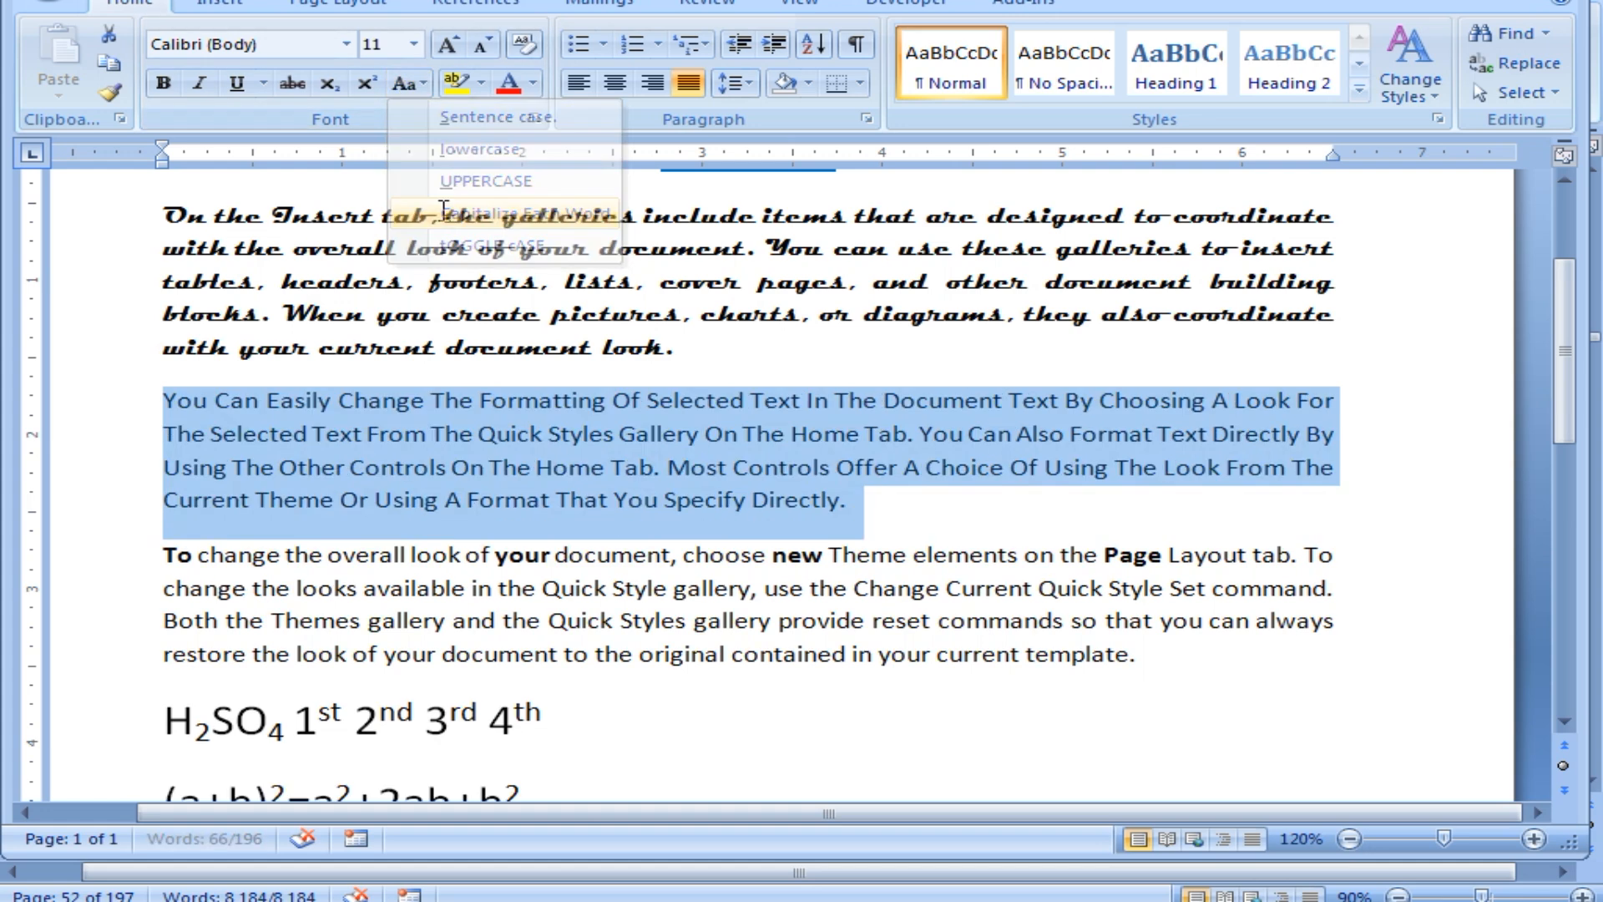
left_click(412, 82)
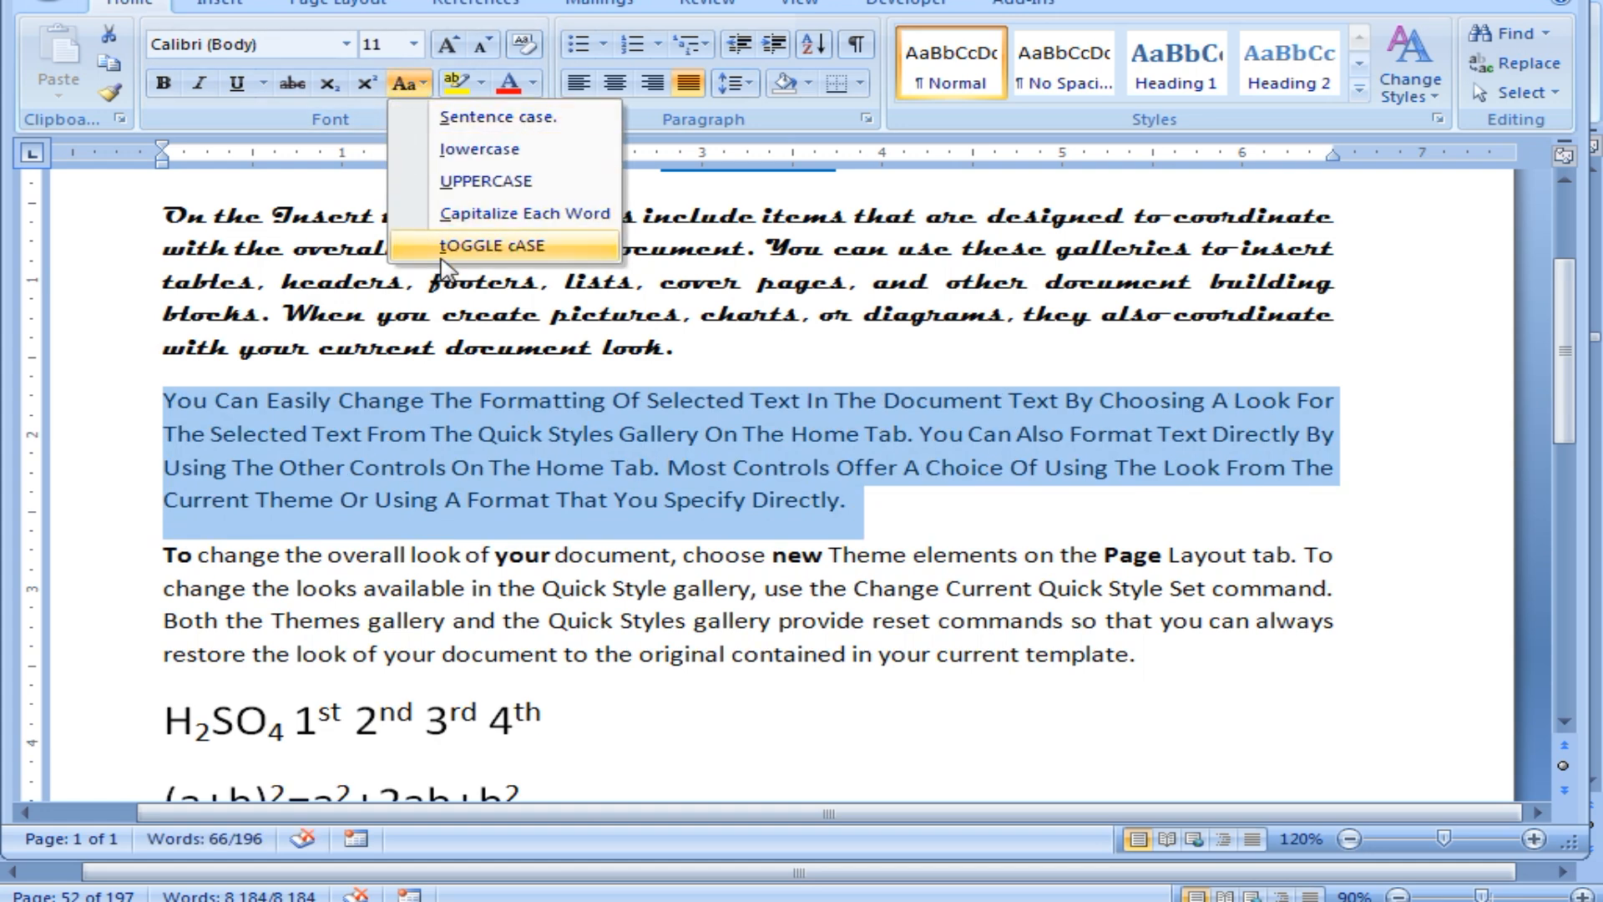
left_click(451, 243)
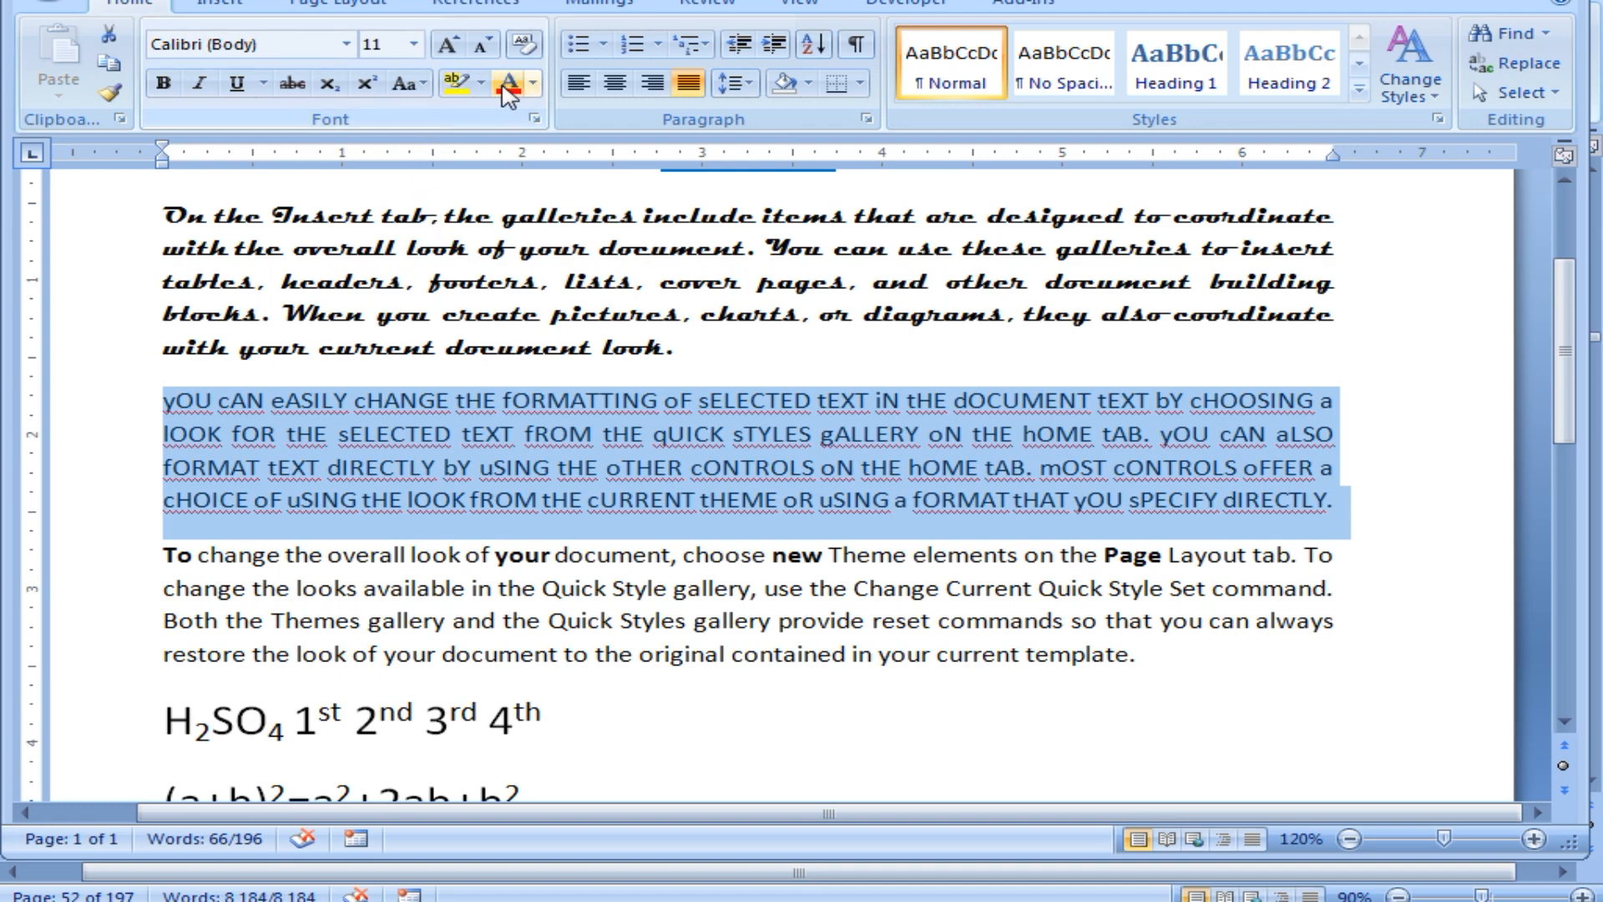
left_click(408, 83)
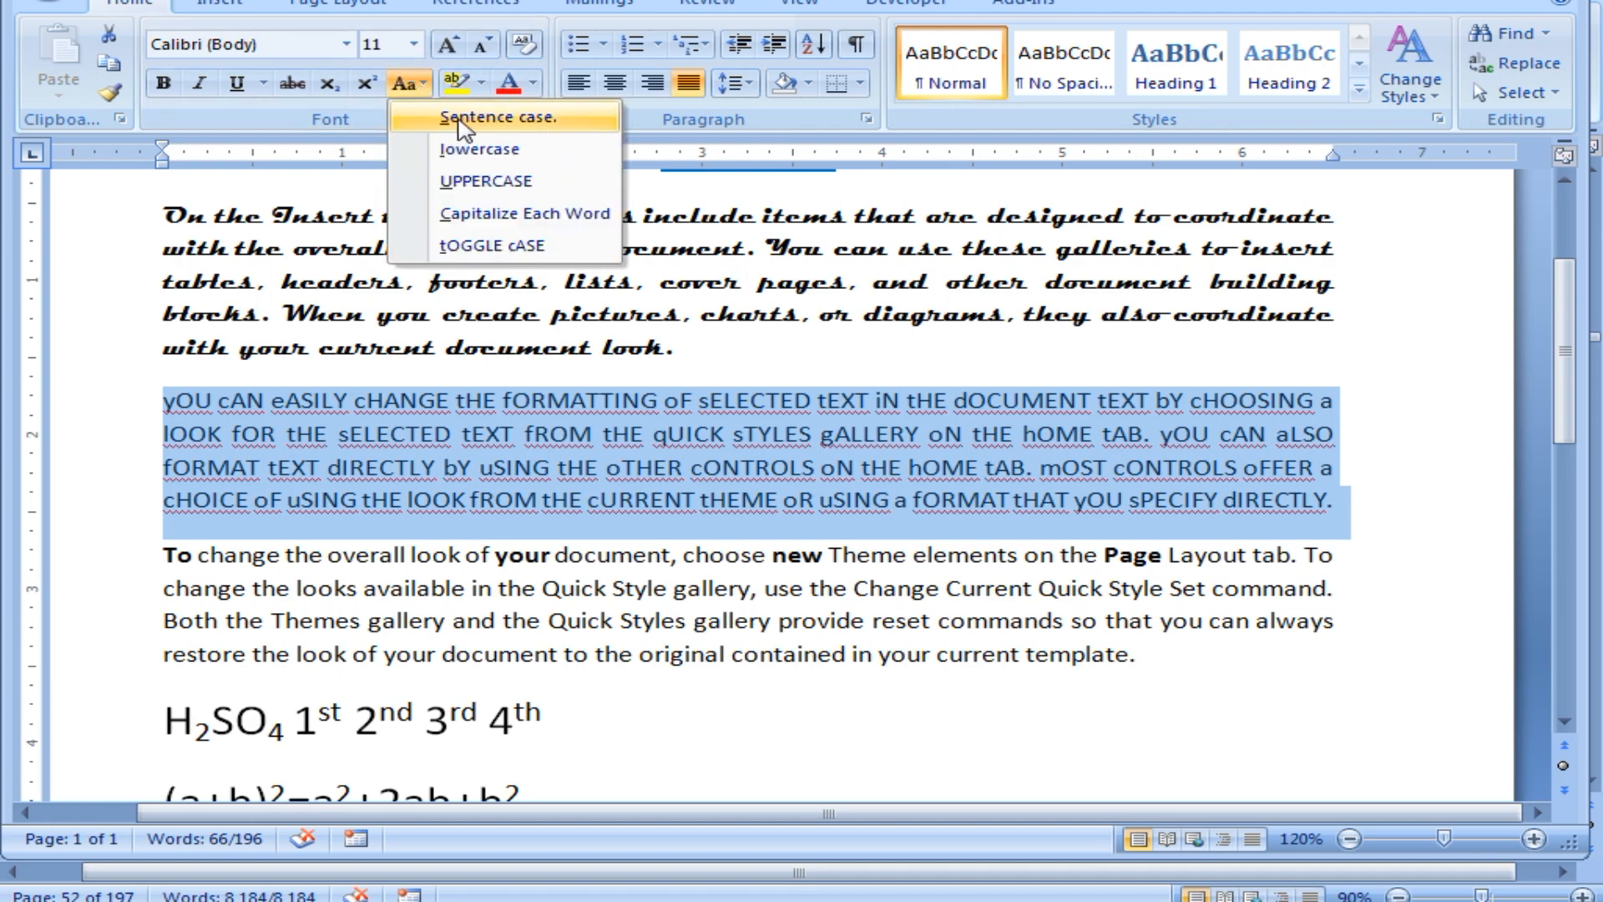
left_click(451, 124)
scroll(531, 428, "down", 4)
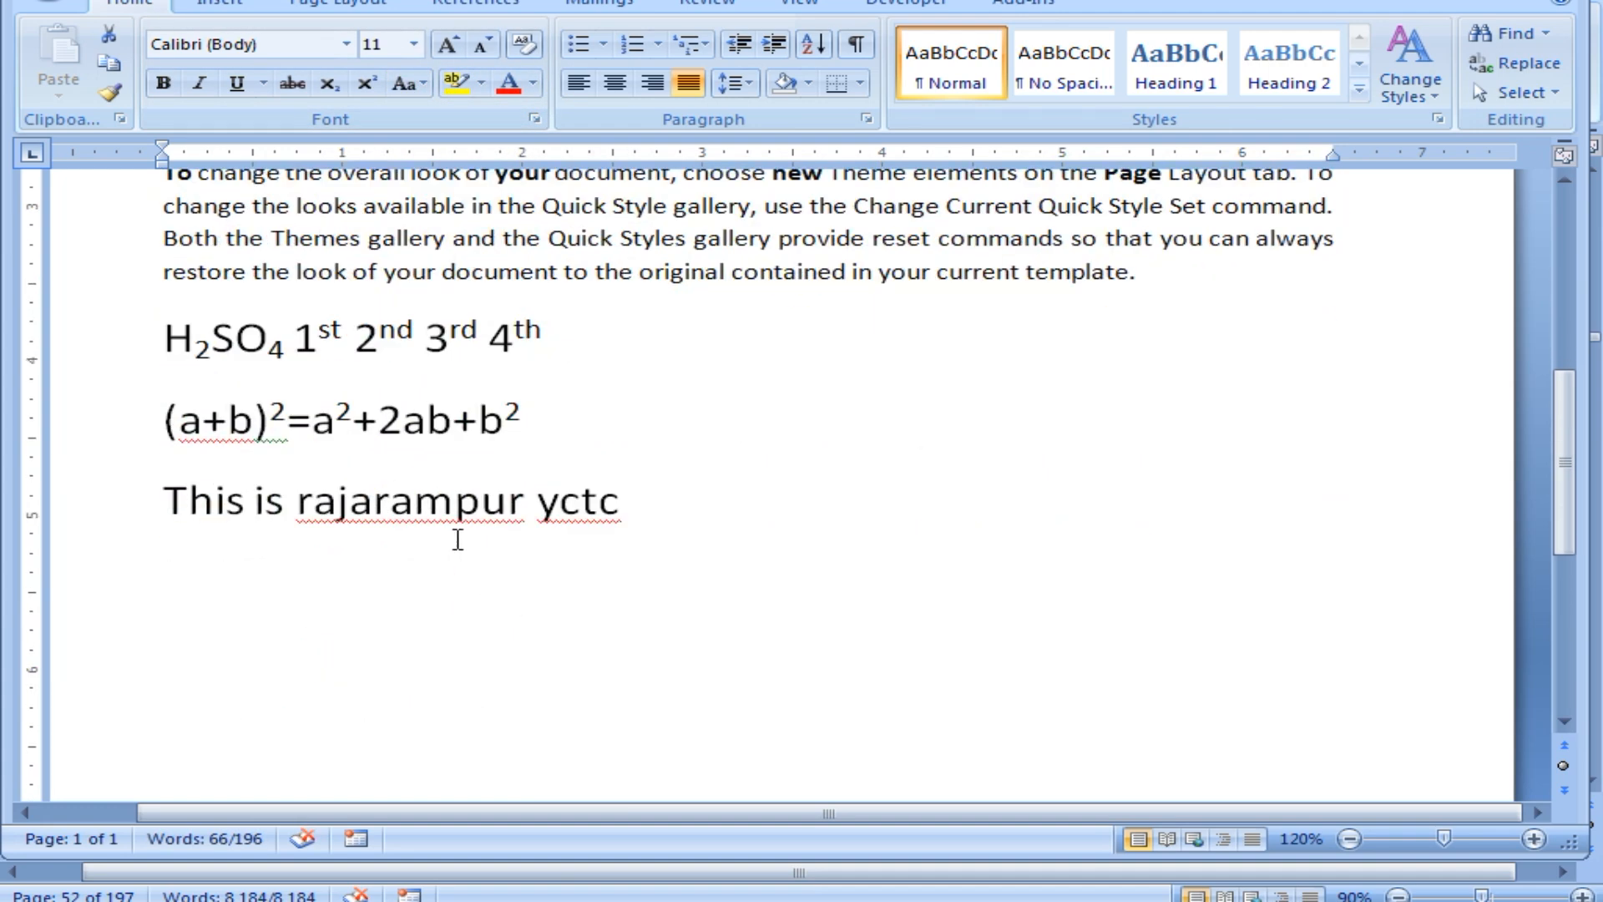
left_click(473, 509)
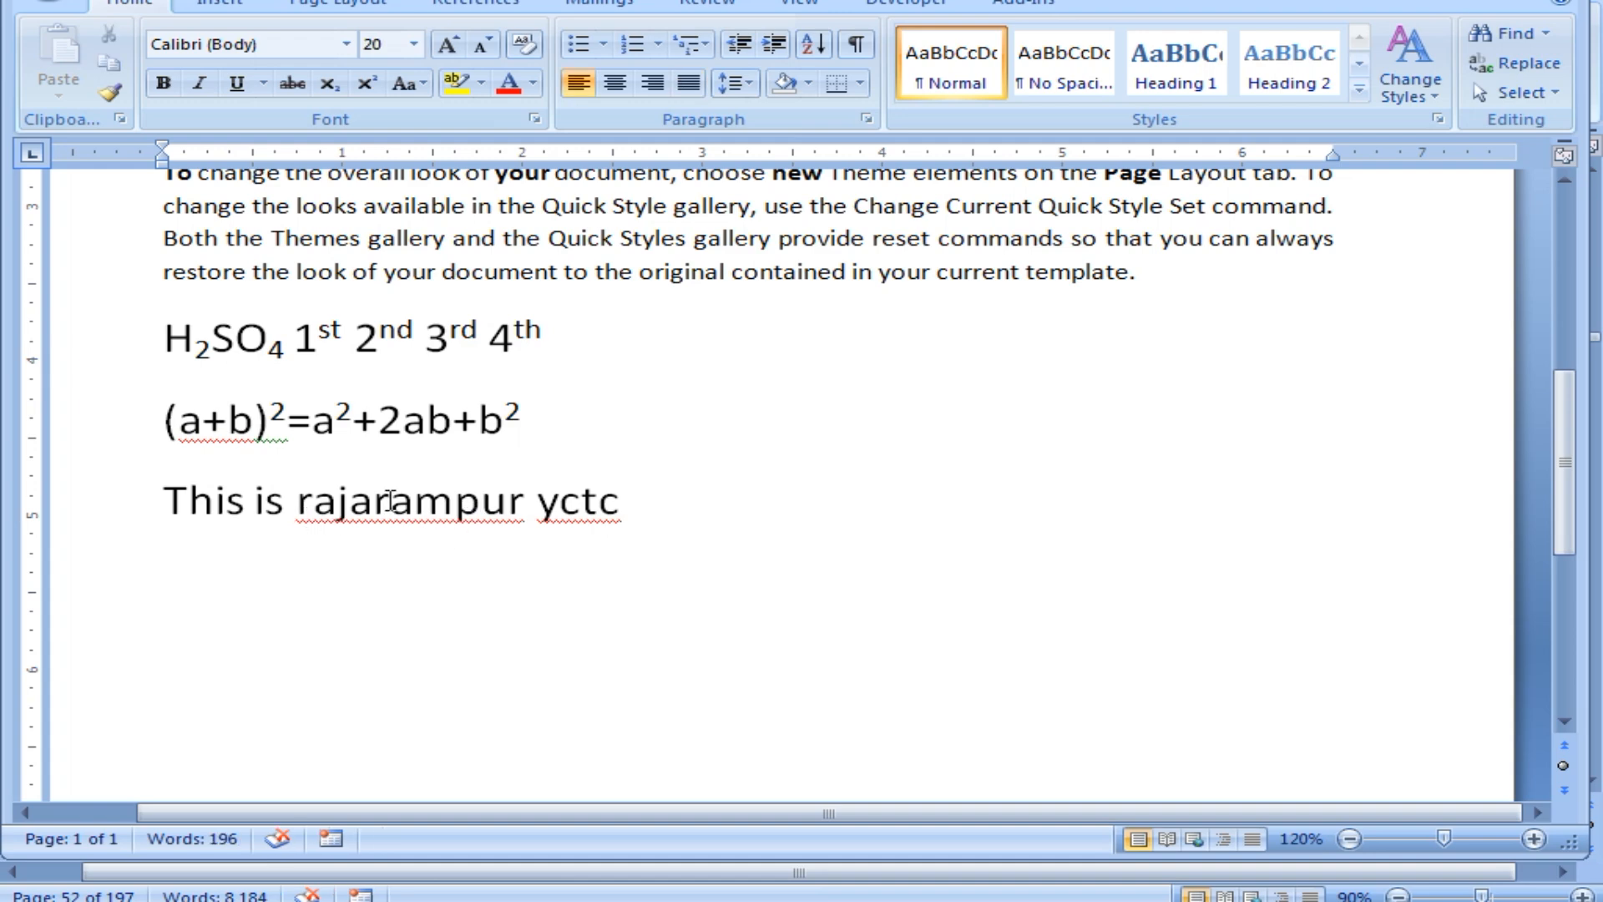
left_click_drag(312, 502, 305, 500)
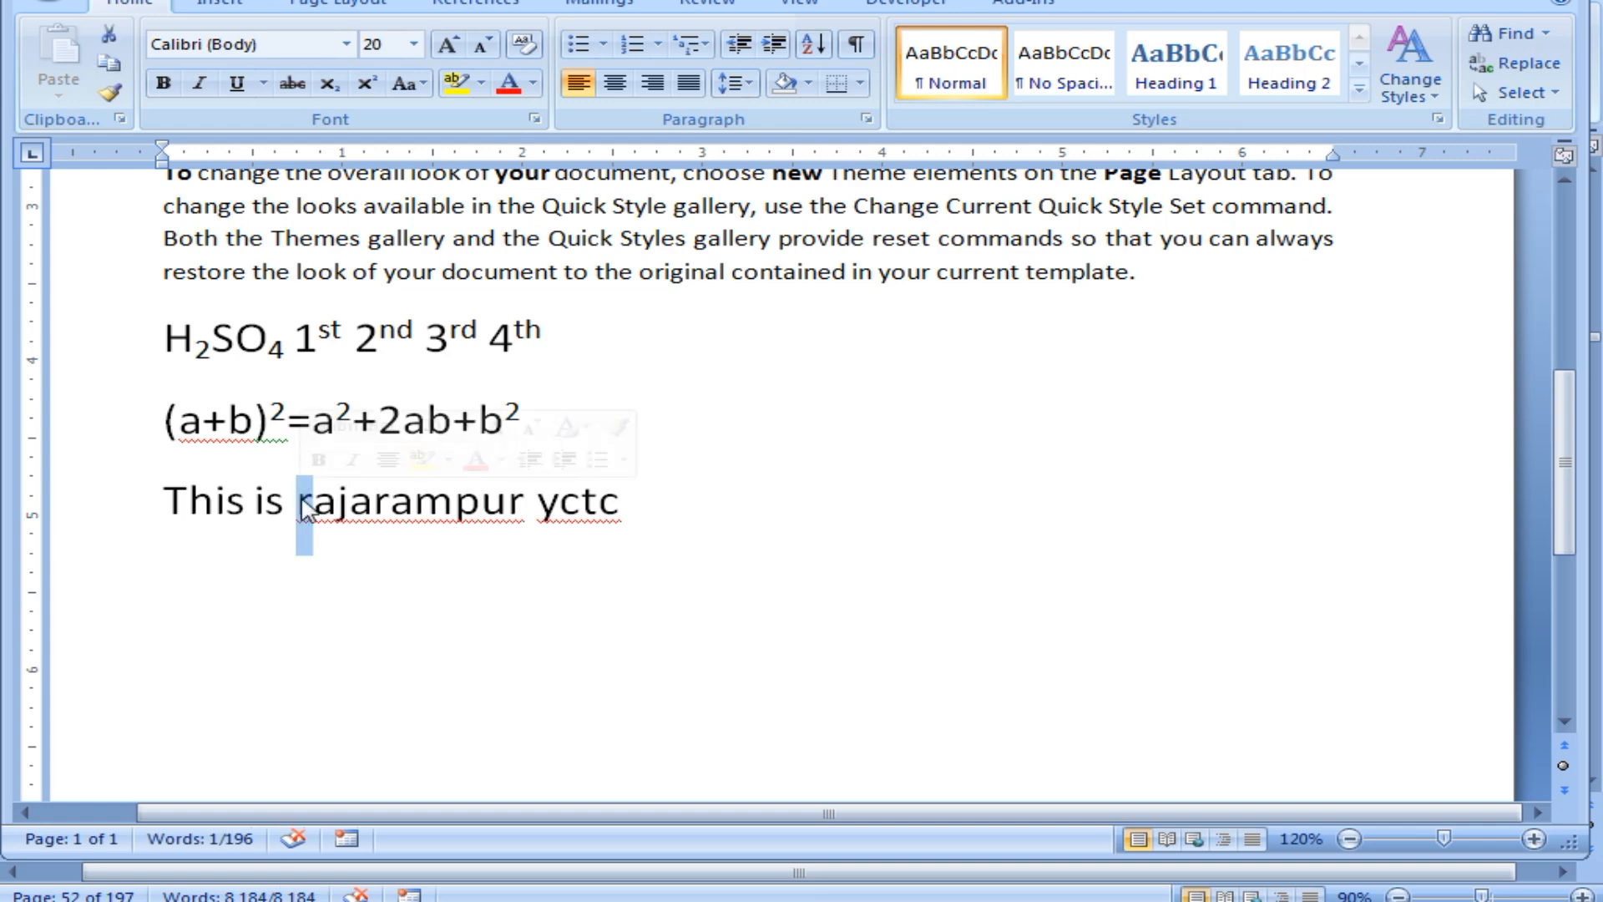
type("R")
left_click(401, 547)
left_click(625, 493)
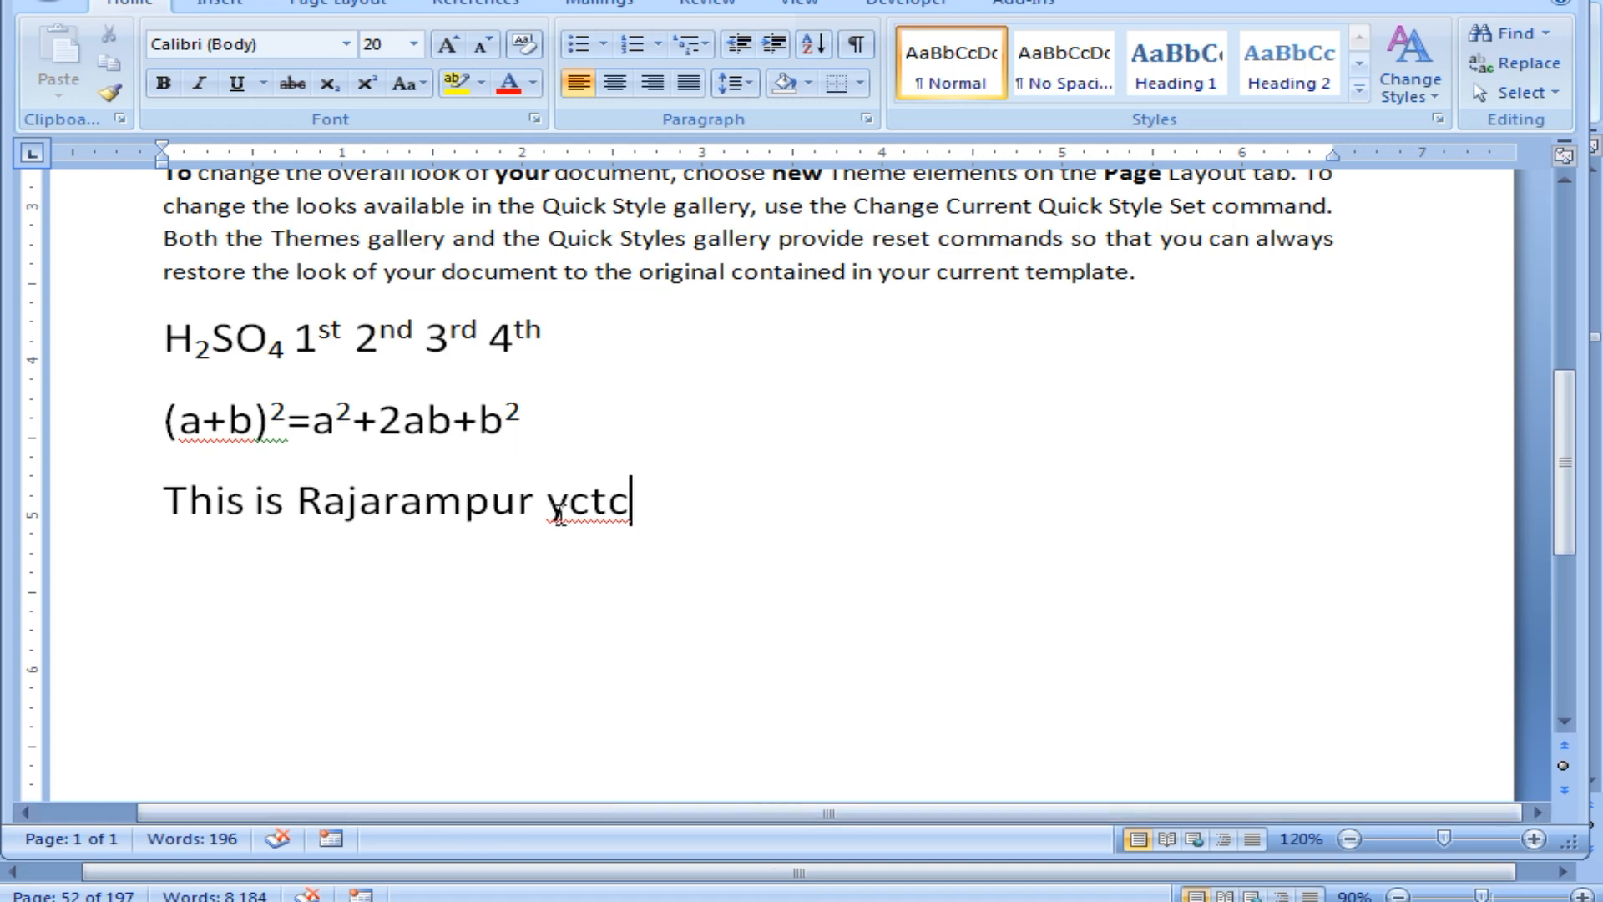
left_click_drag(549, 505, 623, 511)
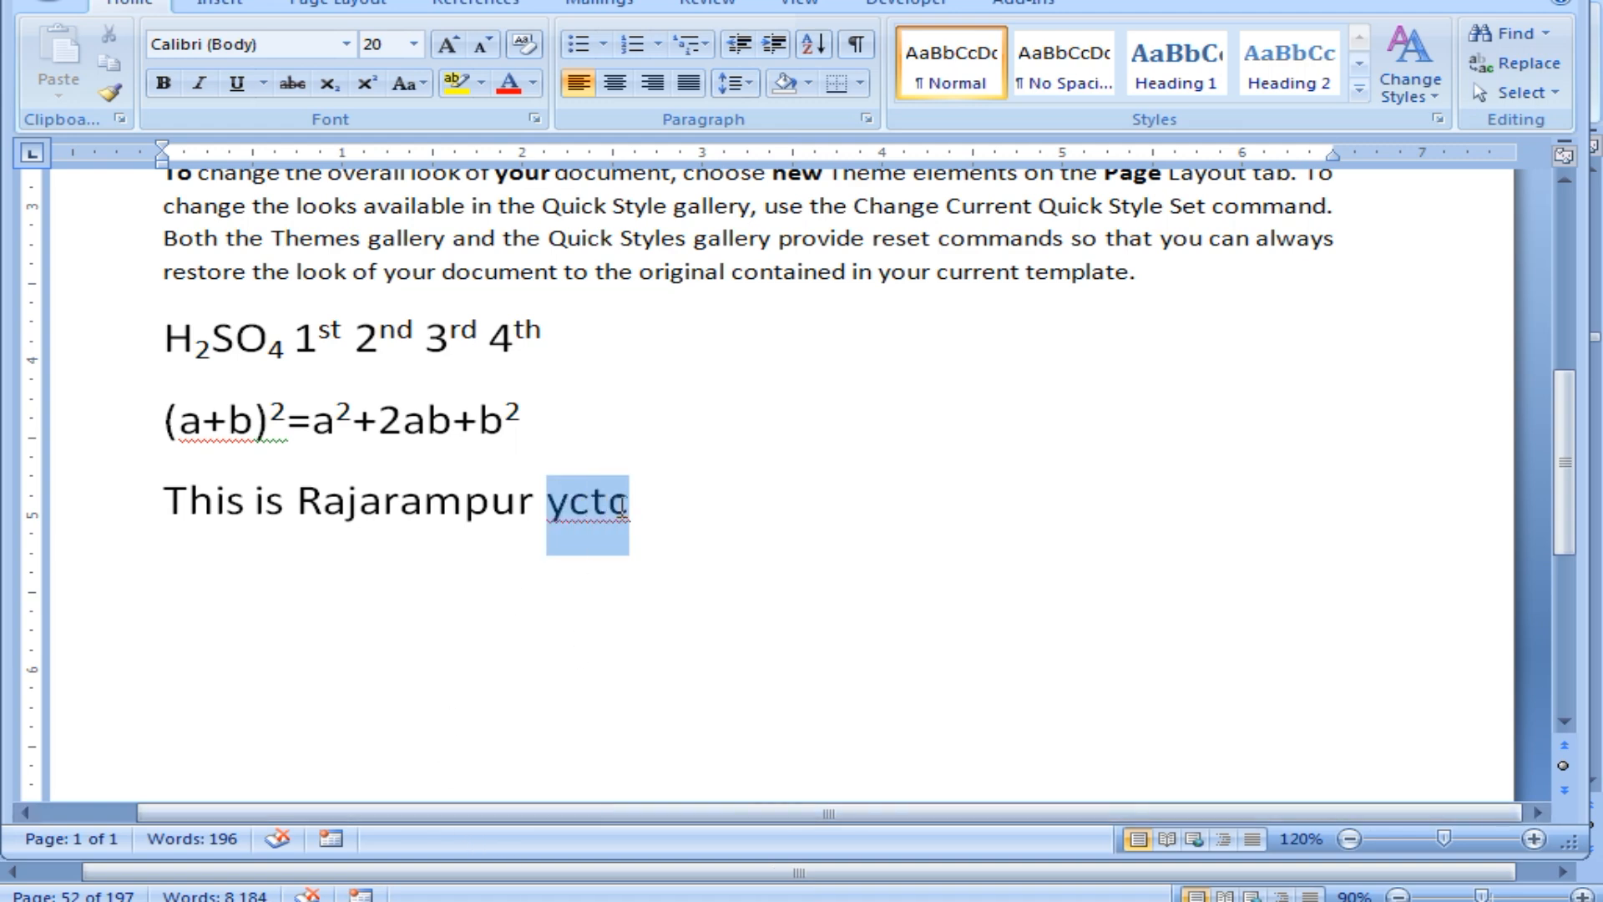
left_click(568, 511)
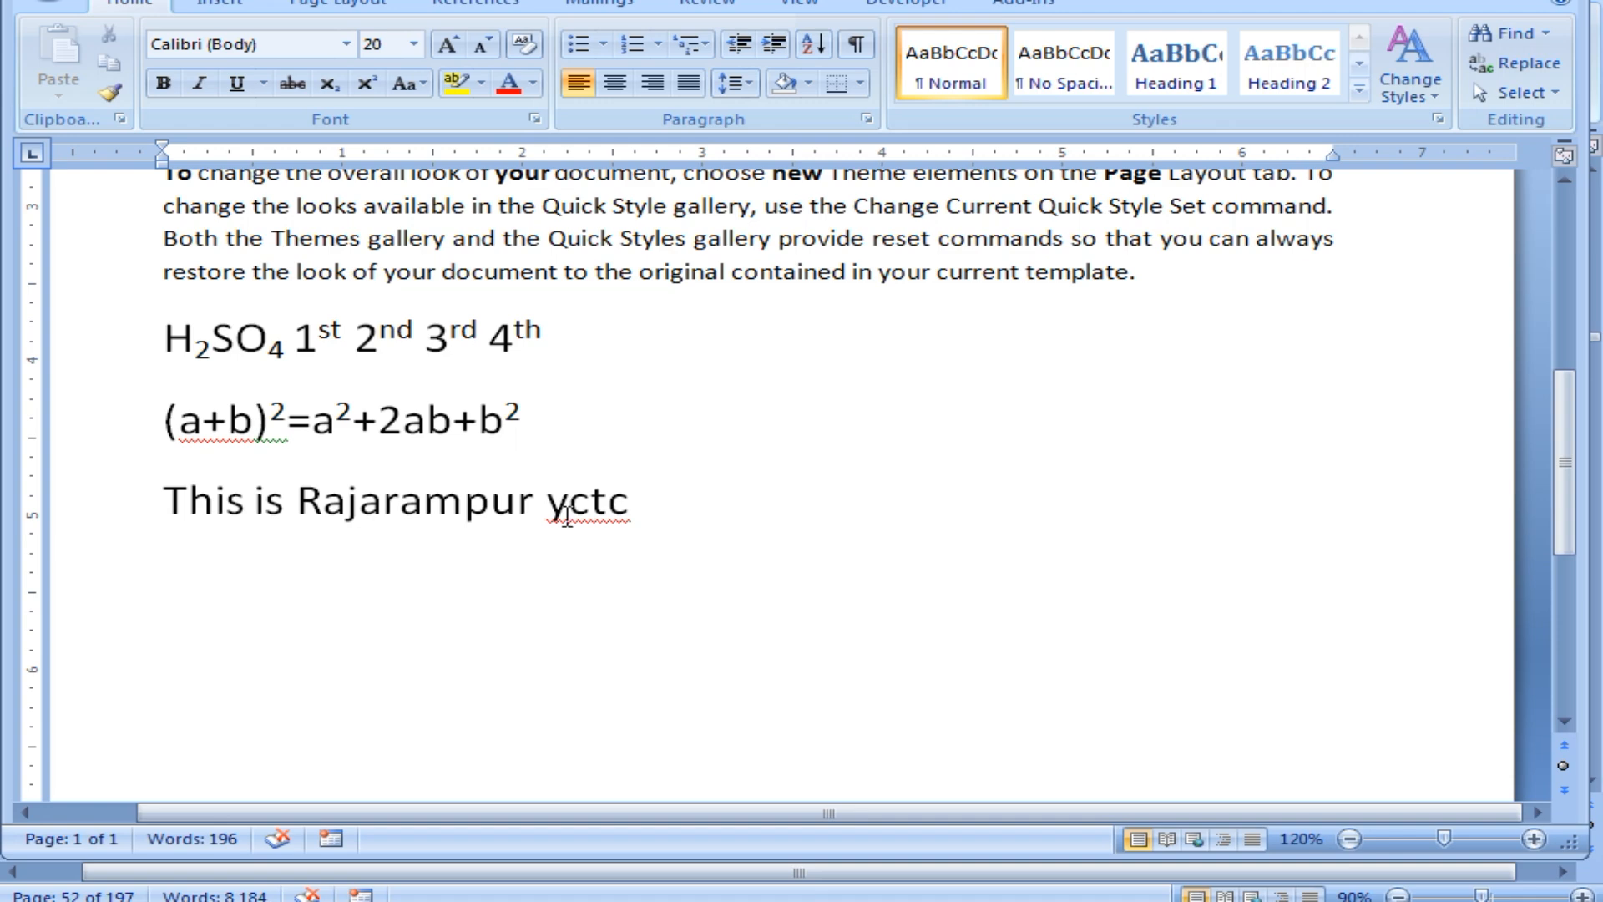
left_click_drag(568, 511, 557, 506)
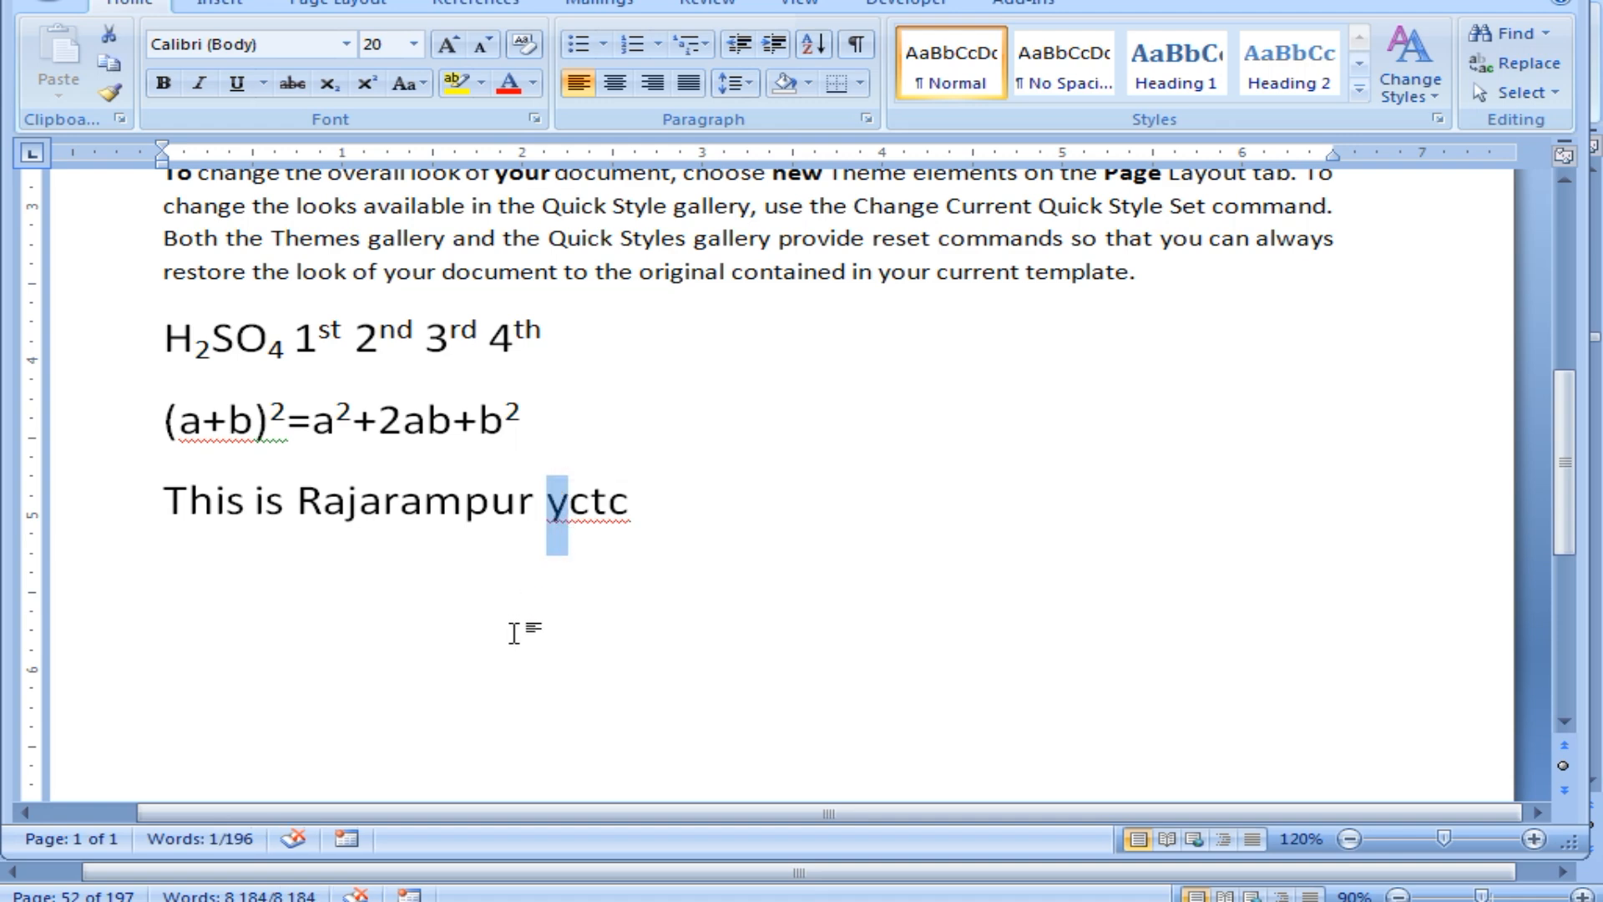
left_click(766, 505)
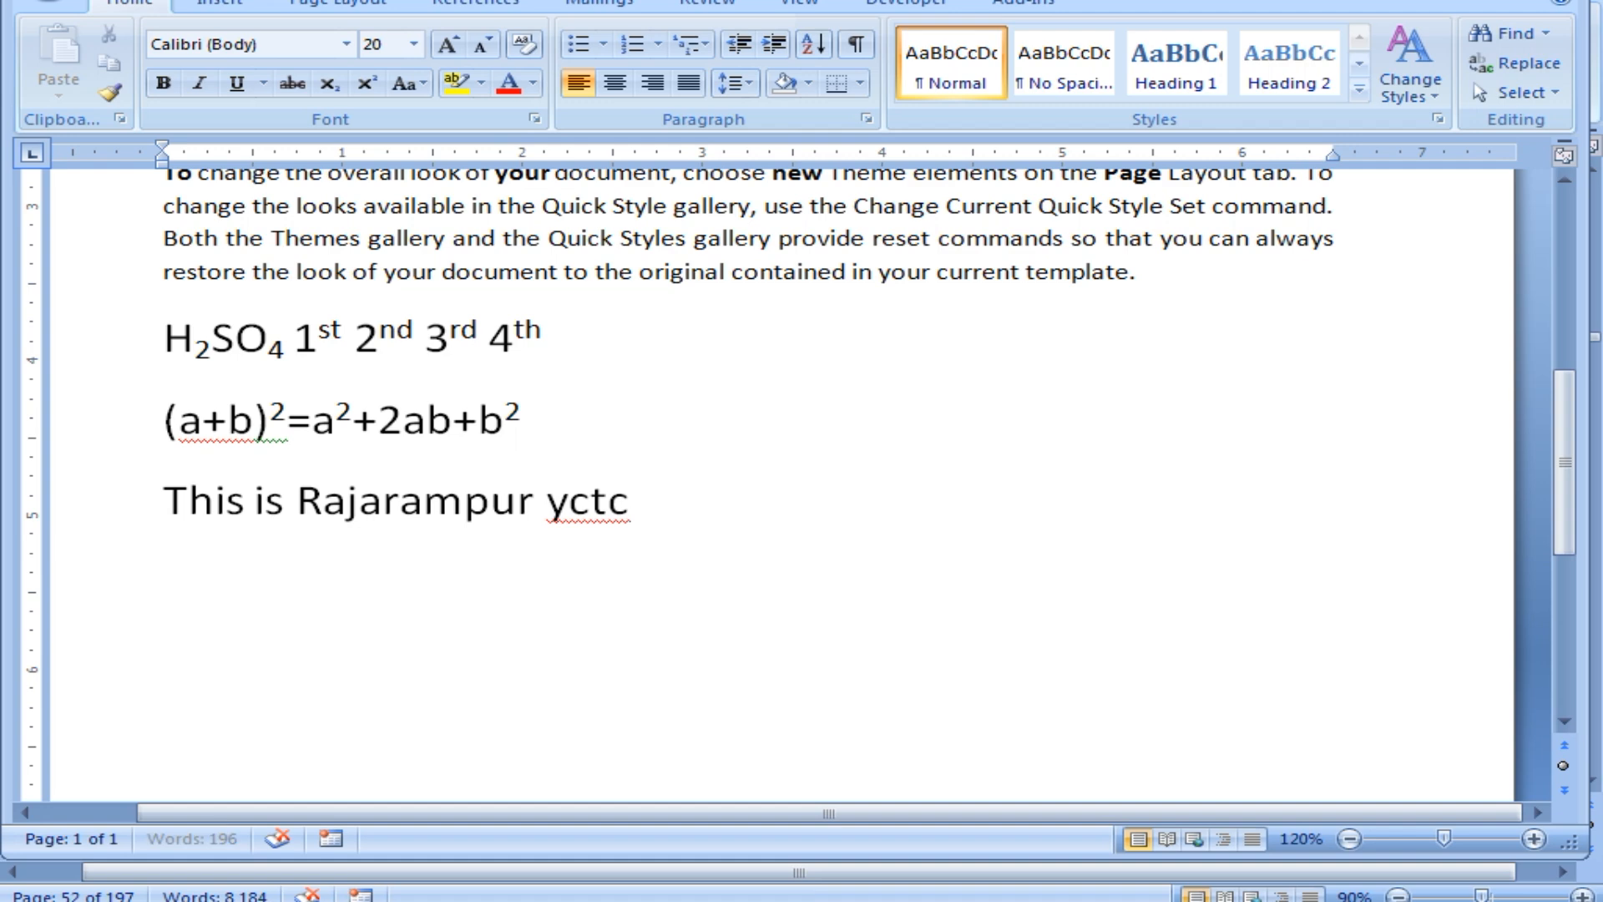
Type a person's full name on a new line below the yctc sentence, followed by an empty line.
key("Return")
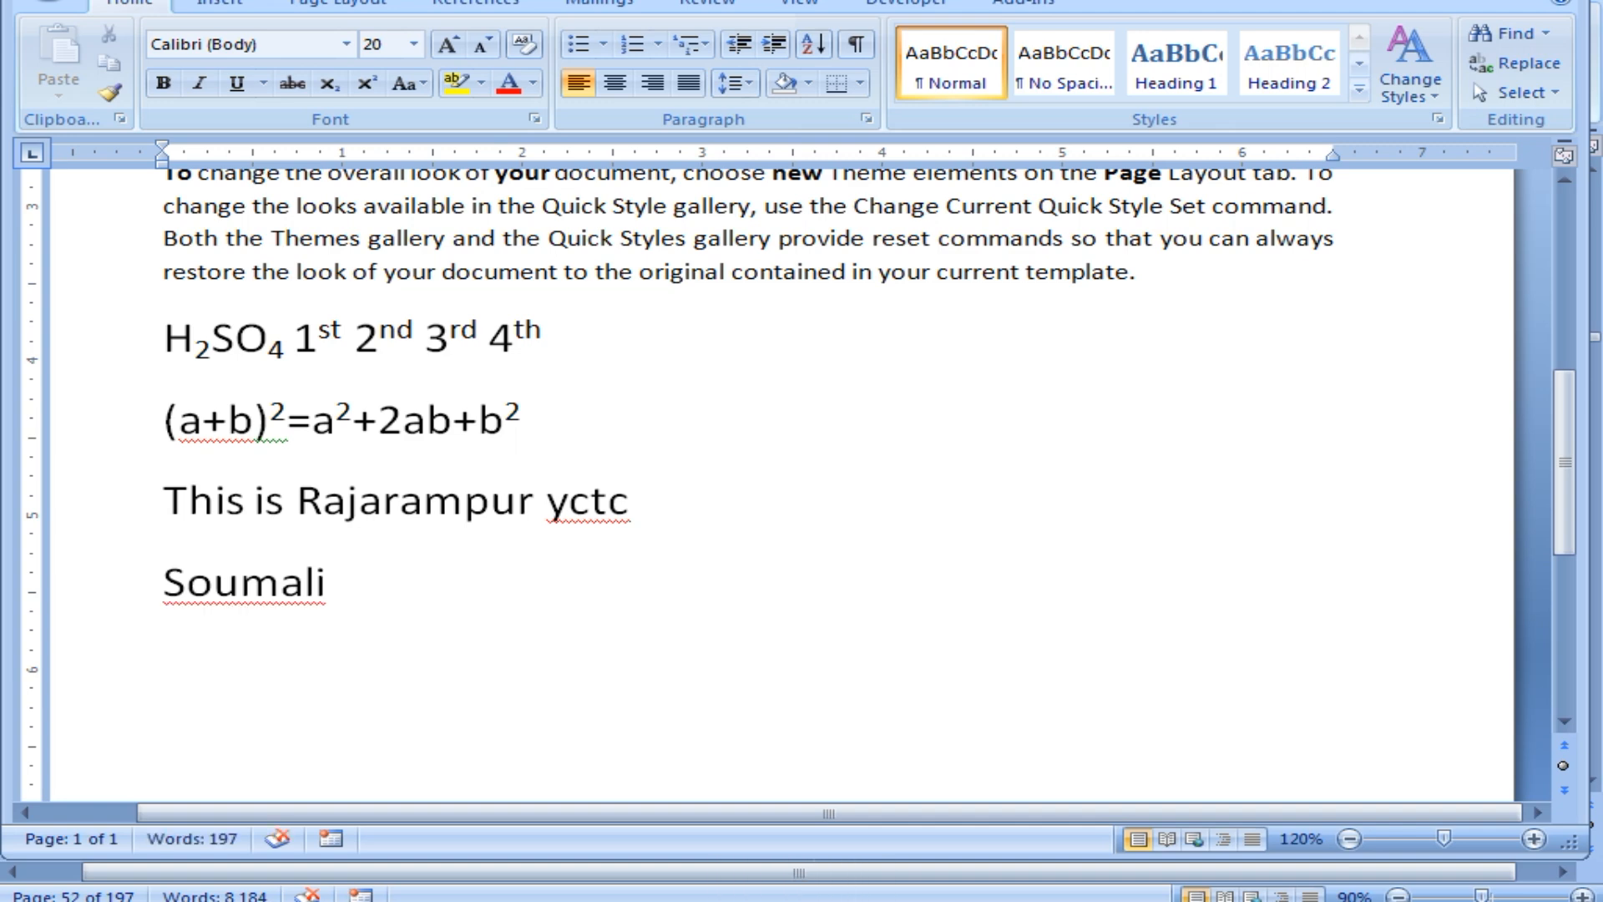
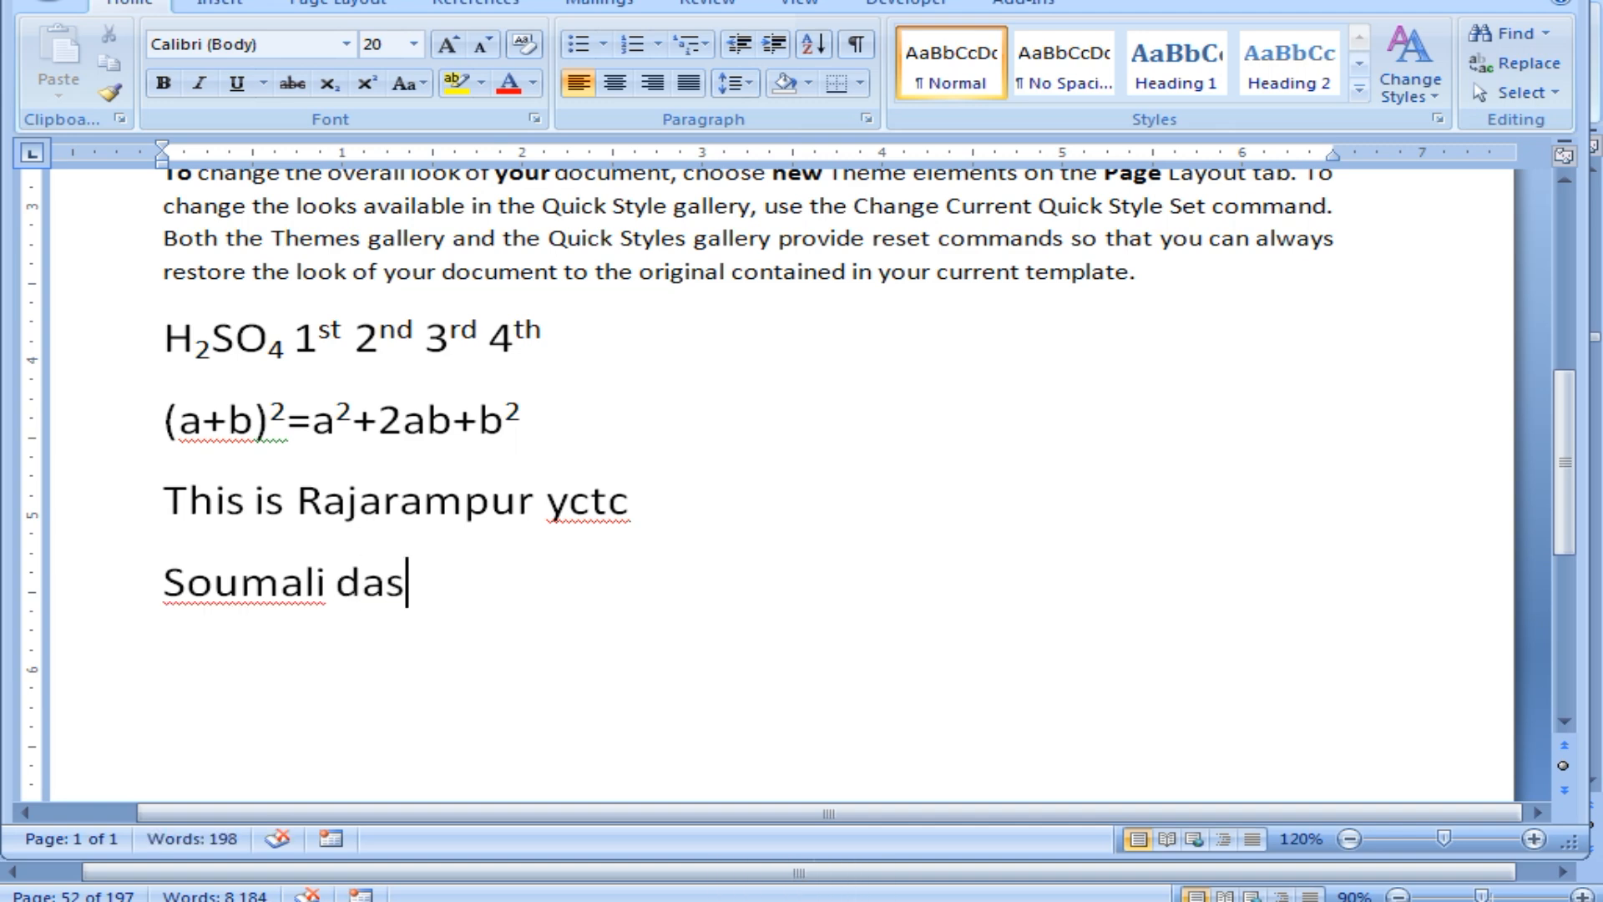
key("Return")
left_click(245, 599)
left_click_drag(163, 589, 324, 586)
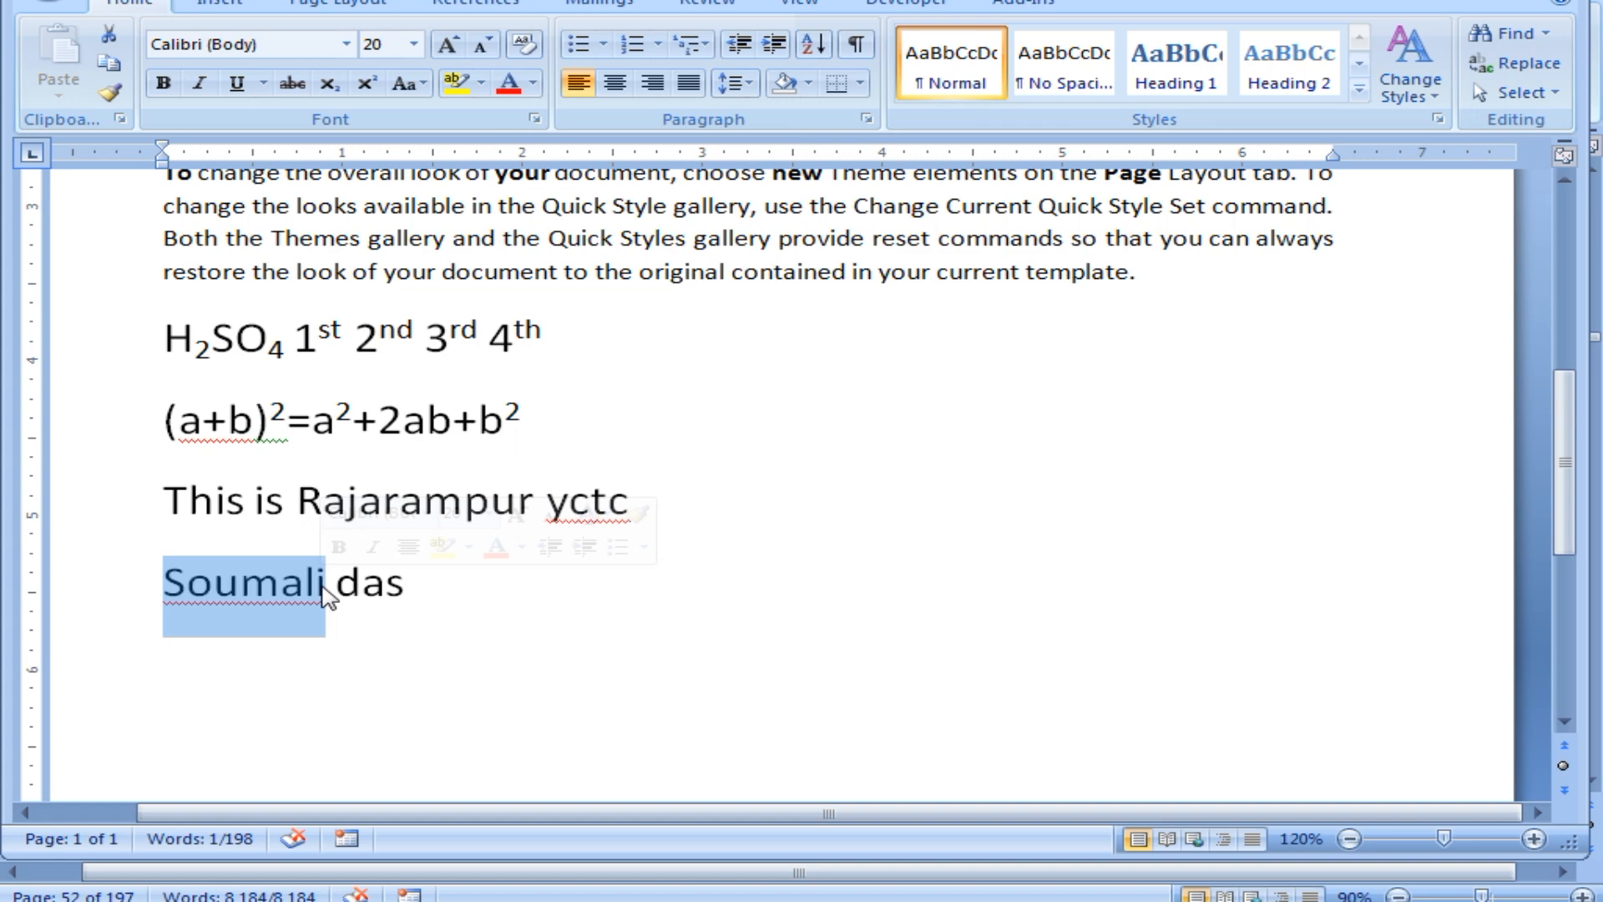
left_click(280, 623)
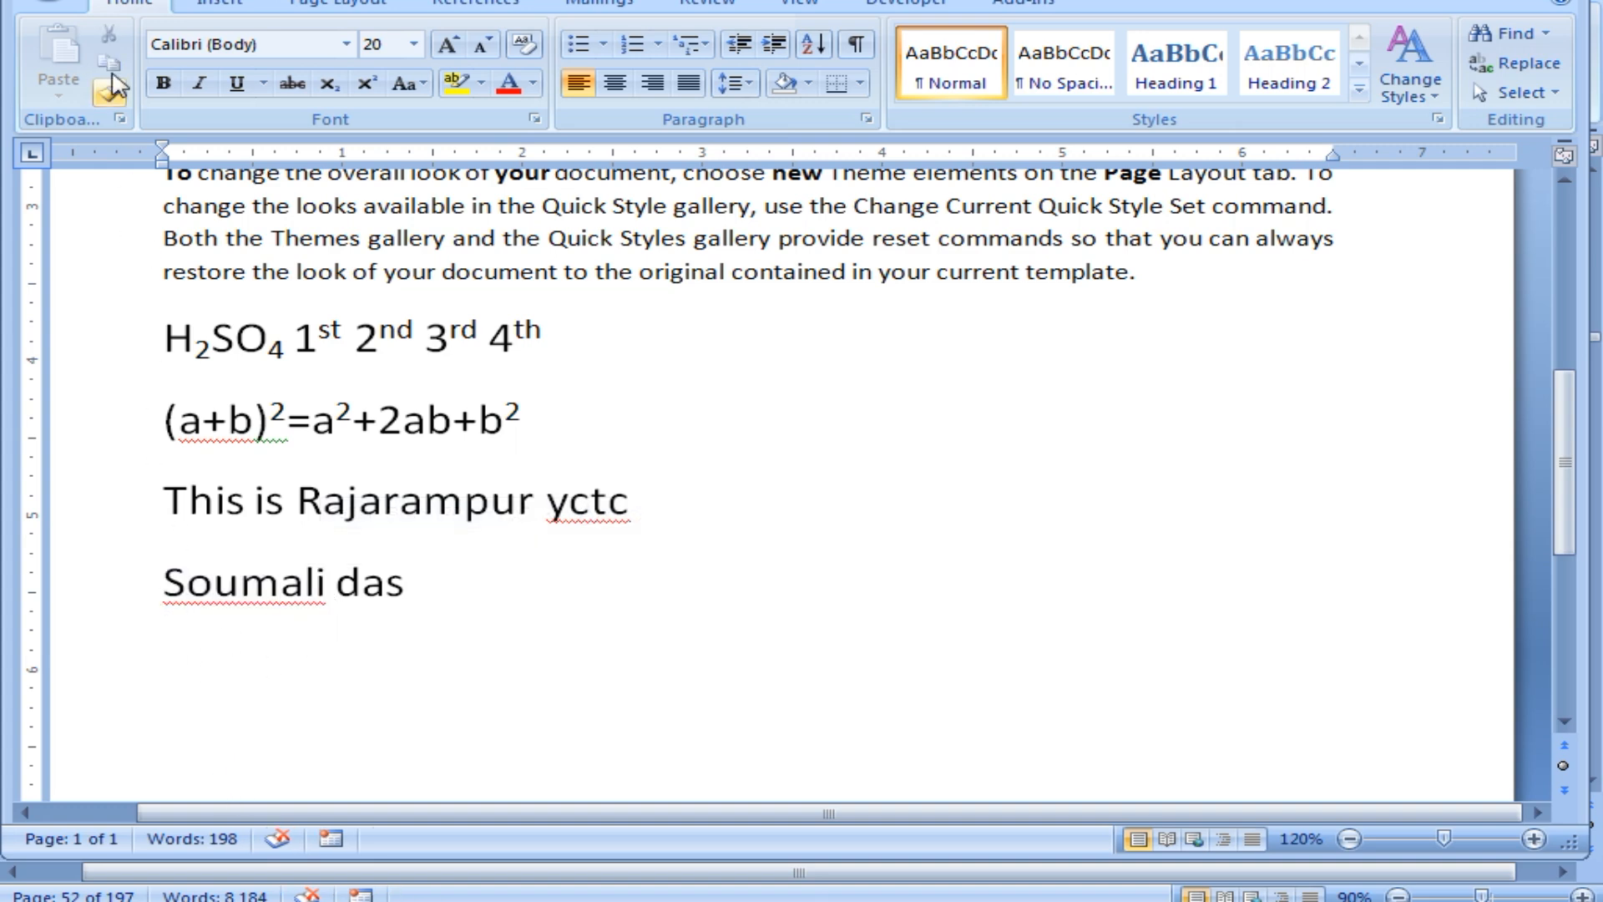
key("alt+f")
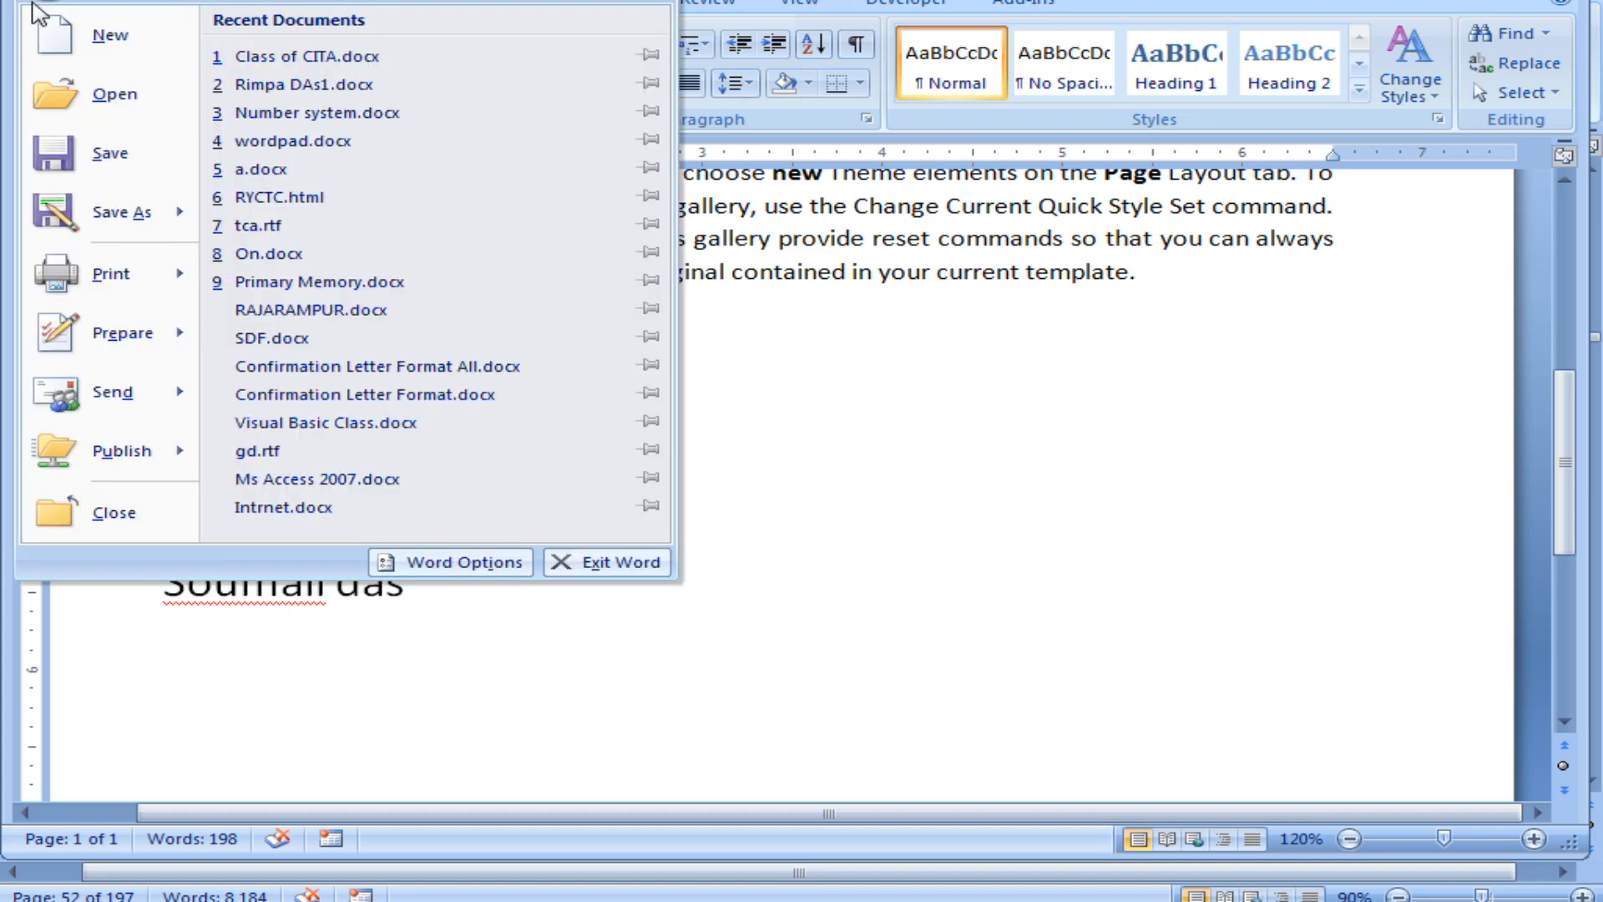
mouse_move(95, 288)
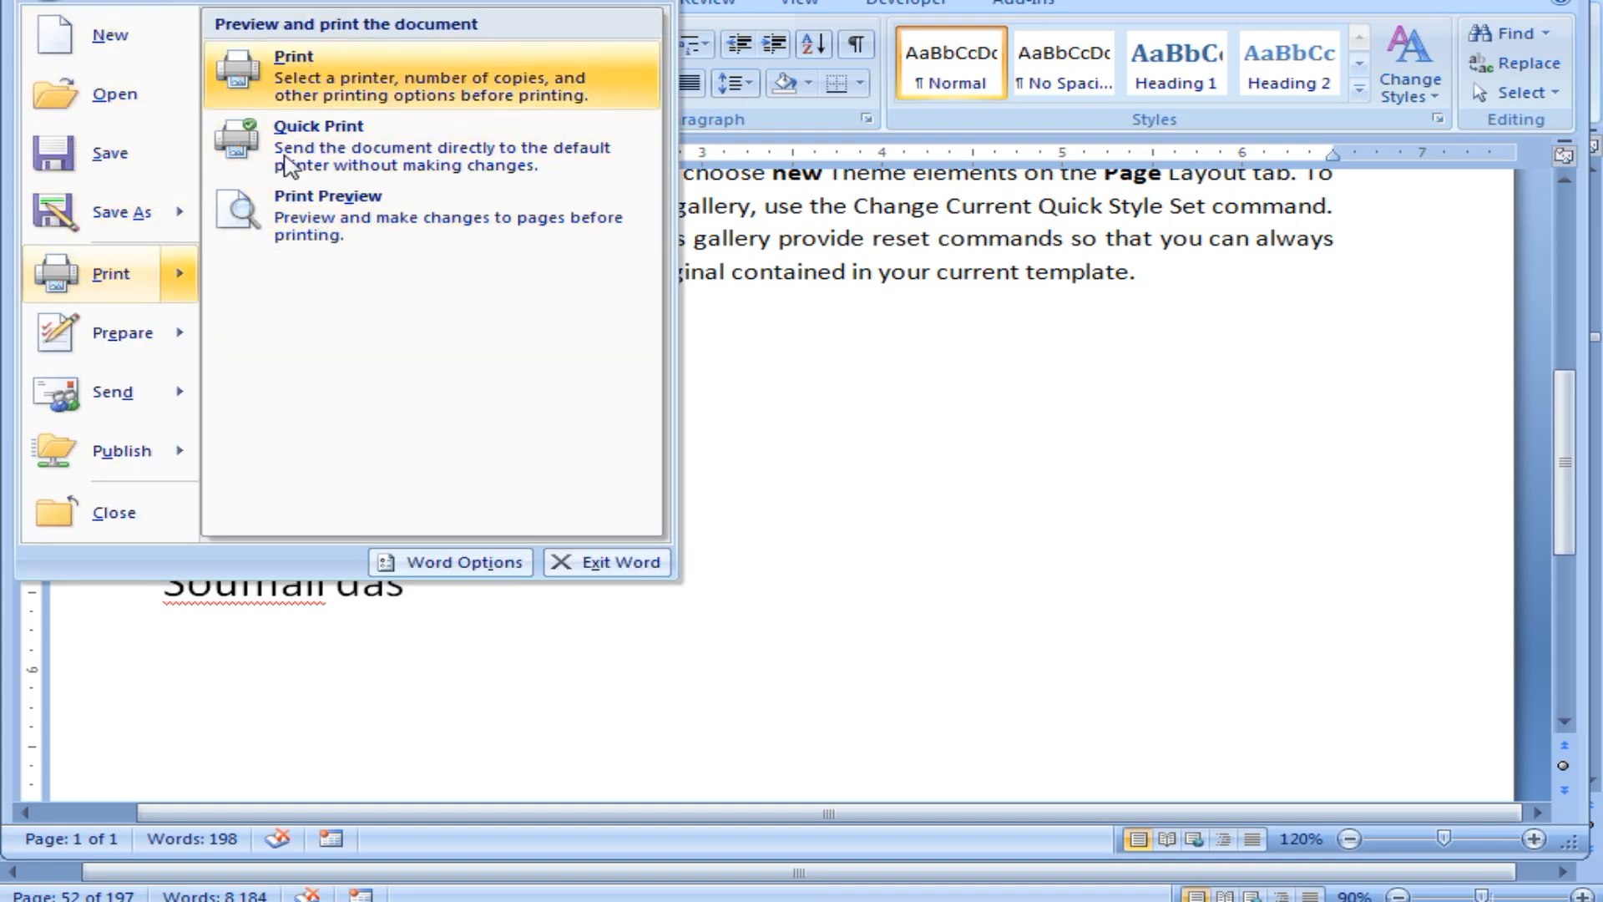
left_click(304, 228)
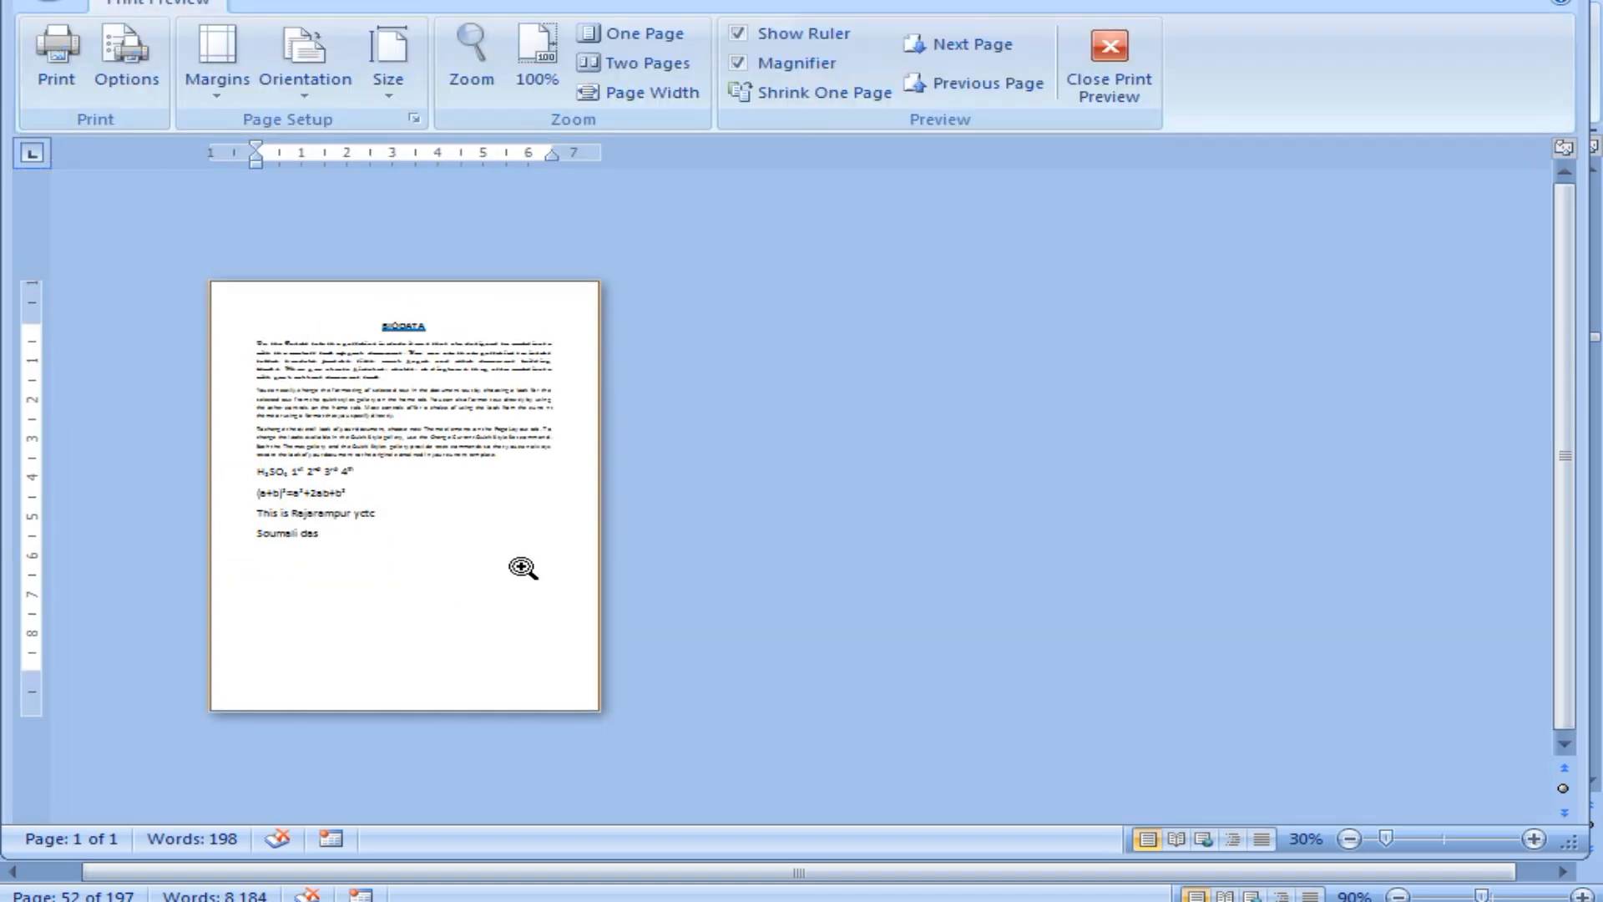
left_click(407, 466)
scroll(522, 633, "up", 3)
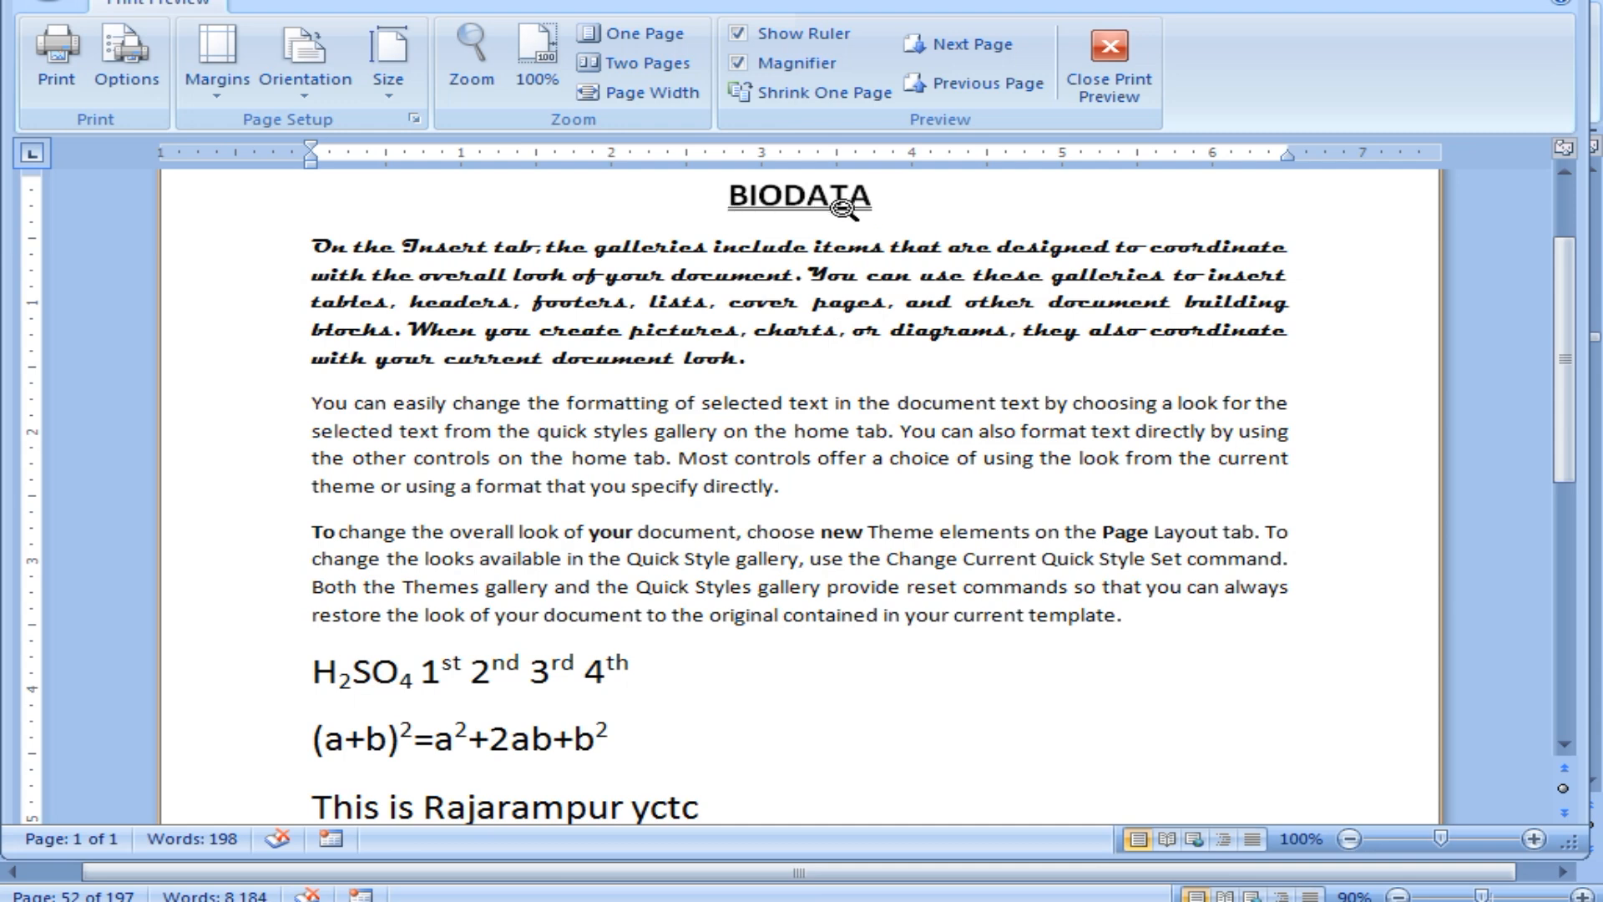
scroll(647, 593, "down", 3)
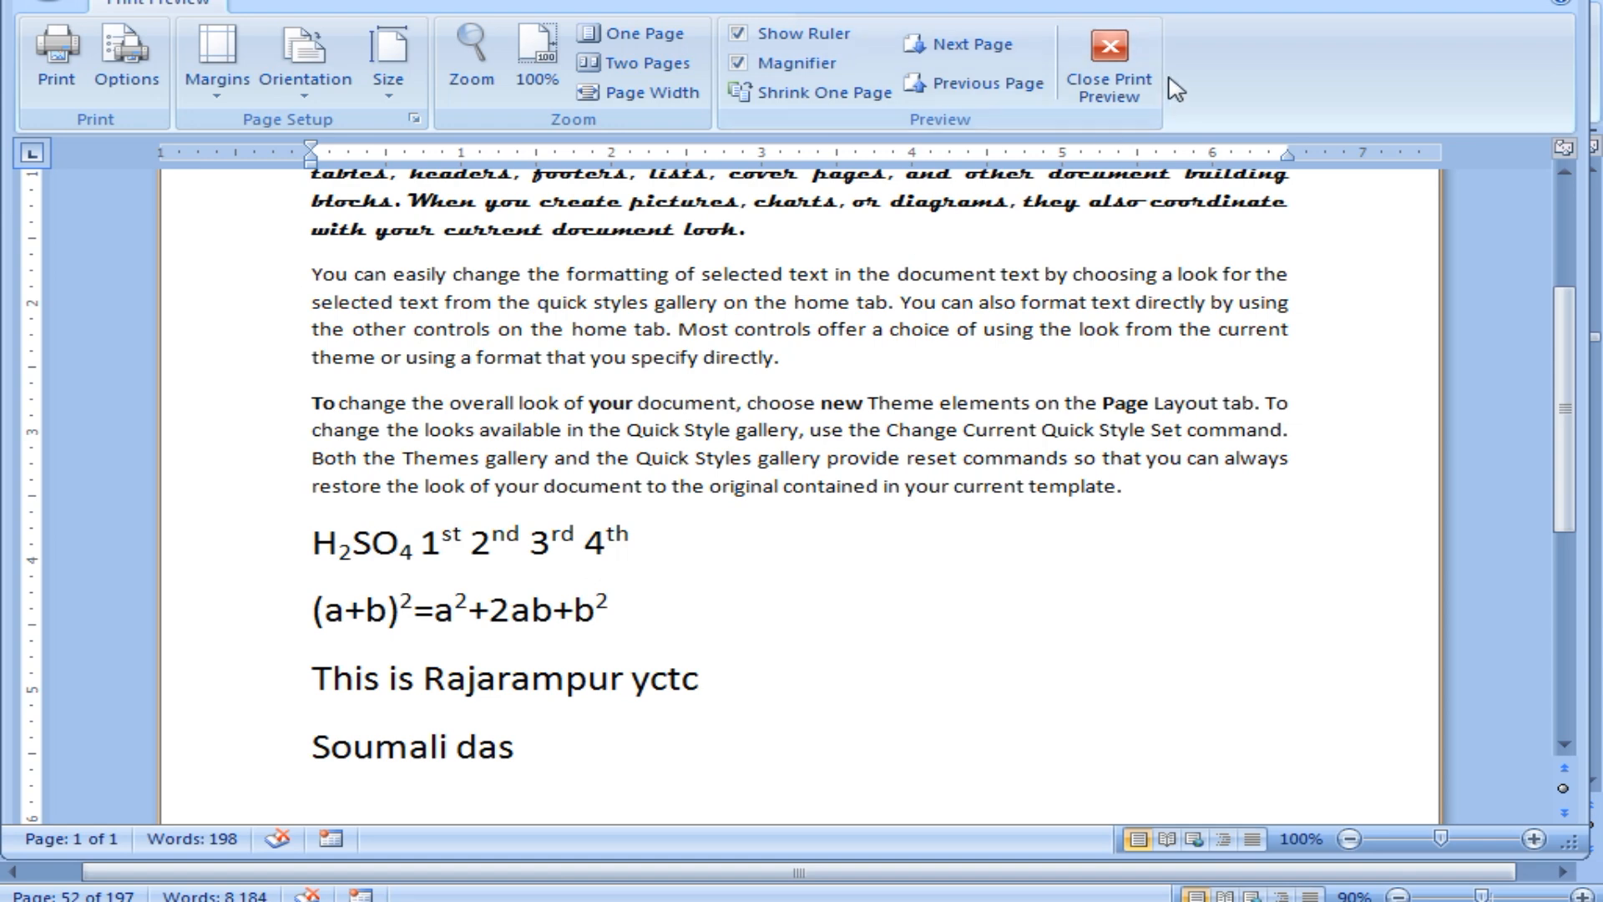
left_click(1109, 67)
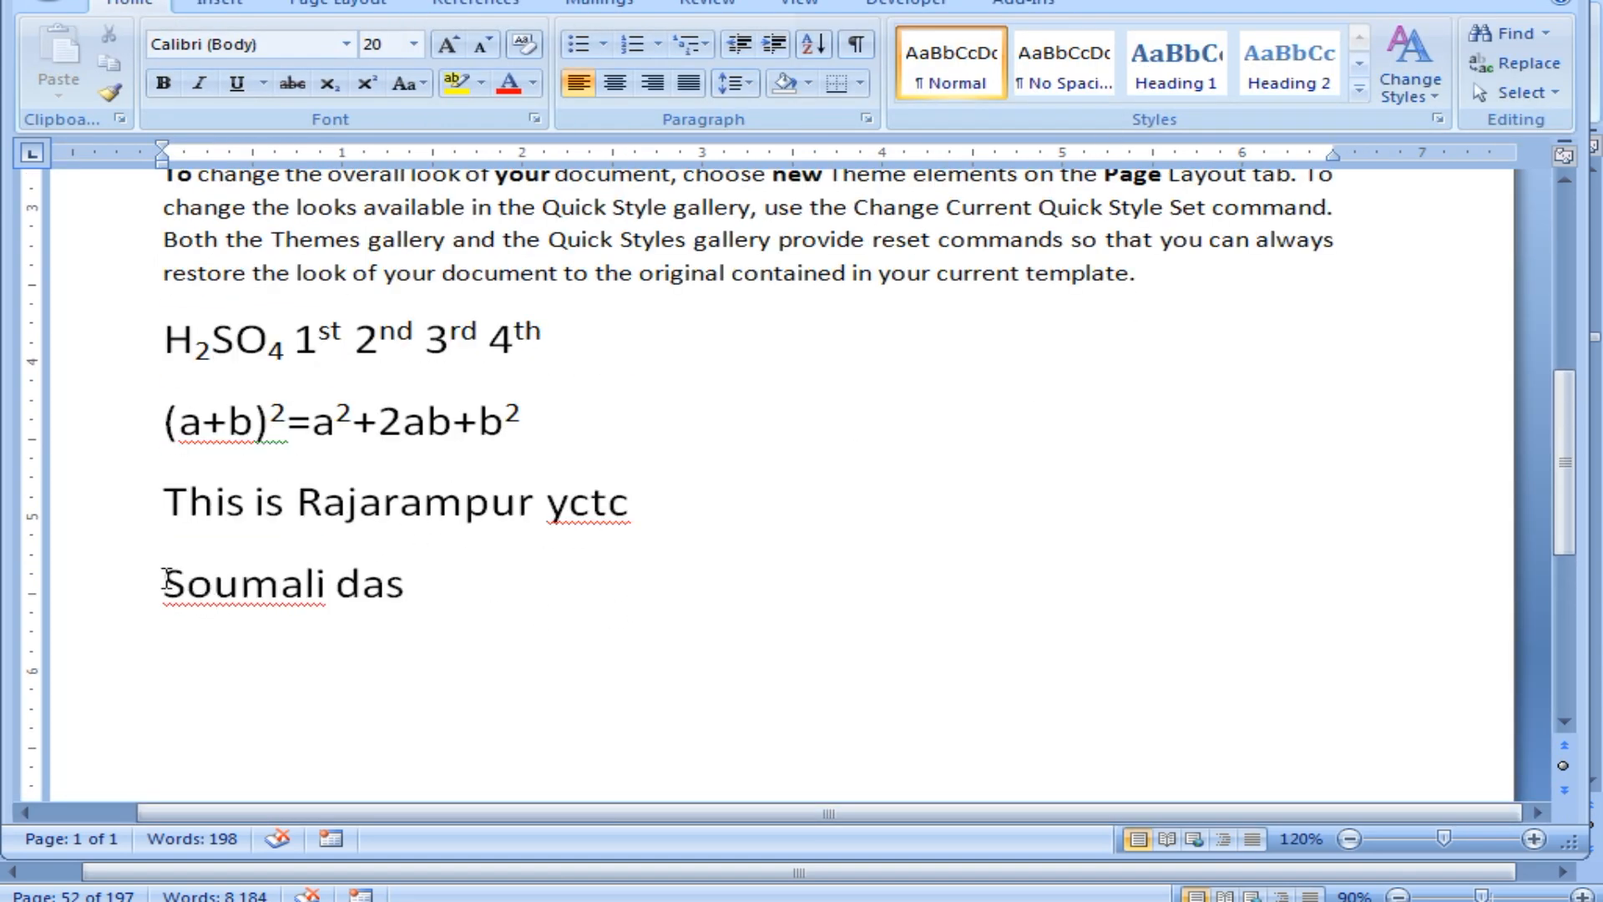
Type two more people's full names on separate lines below the first name.
left_click_drag(163, 593, 330, 592)
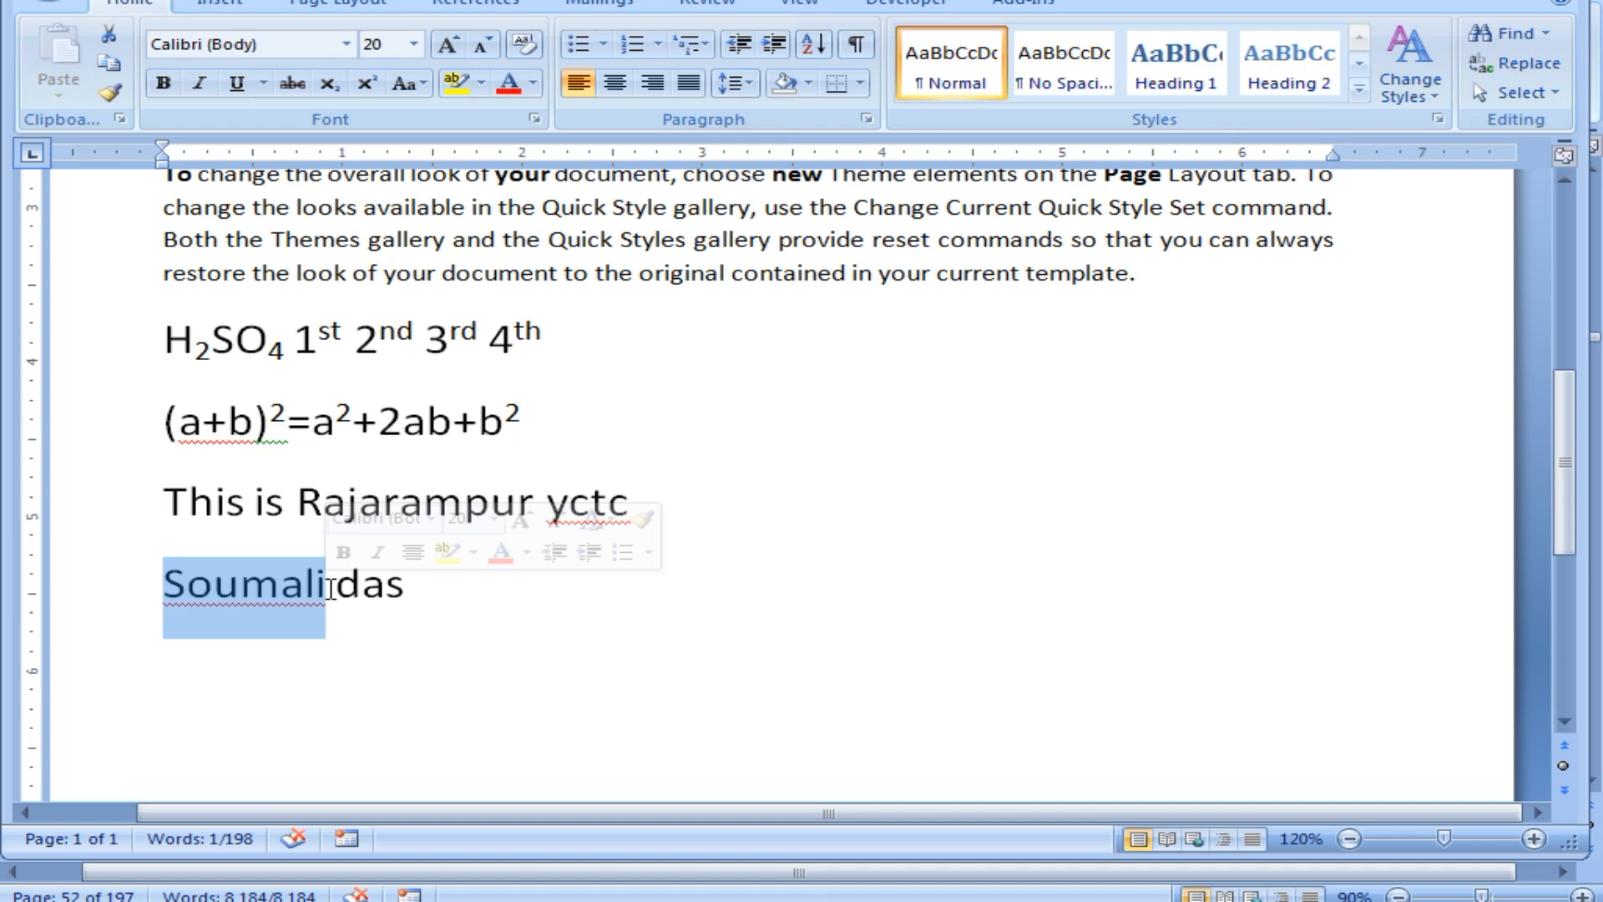
left_click(441, 643)
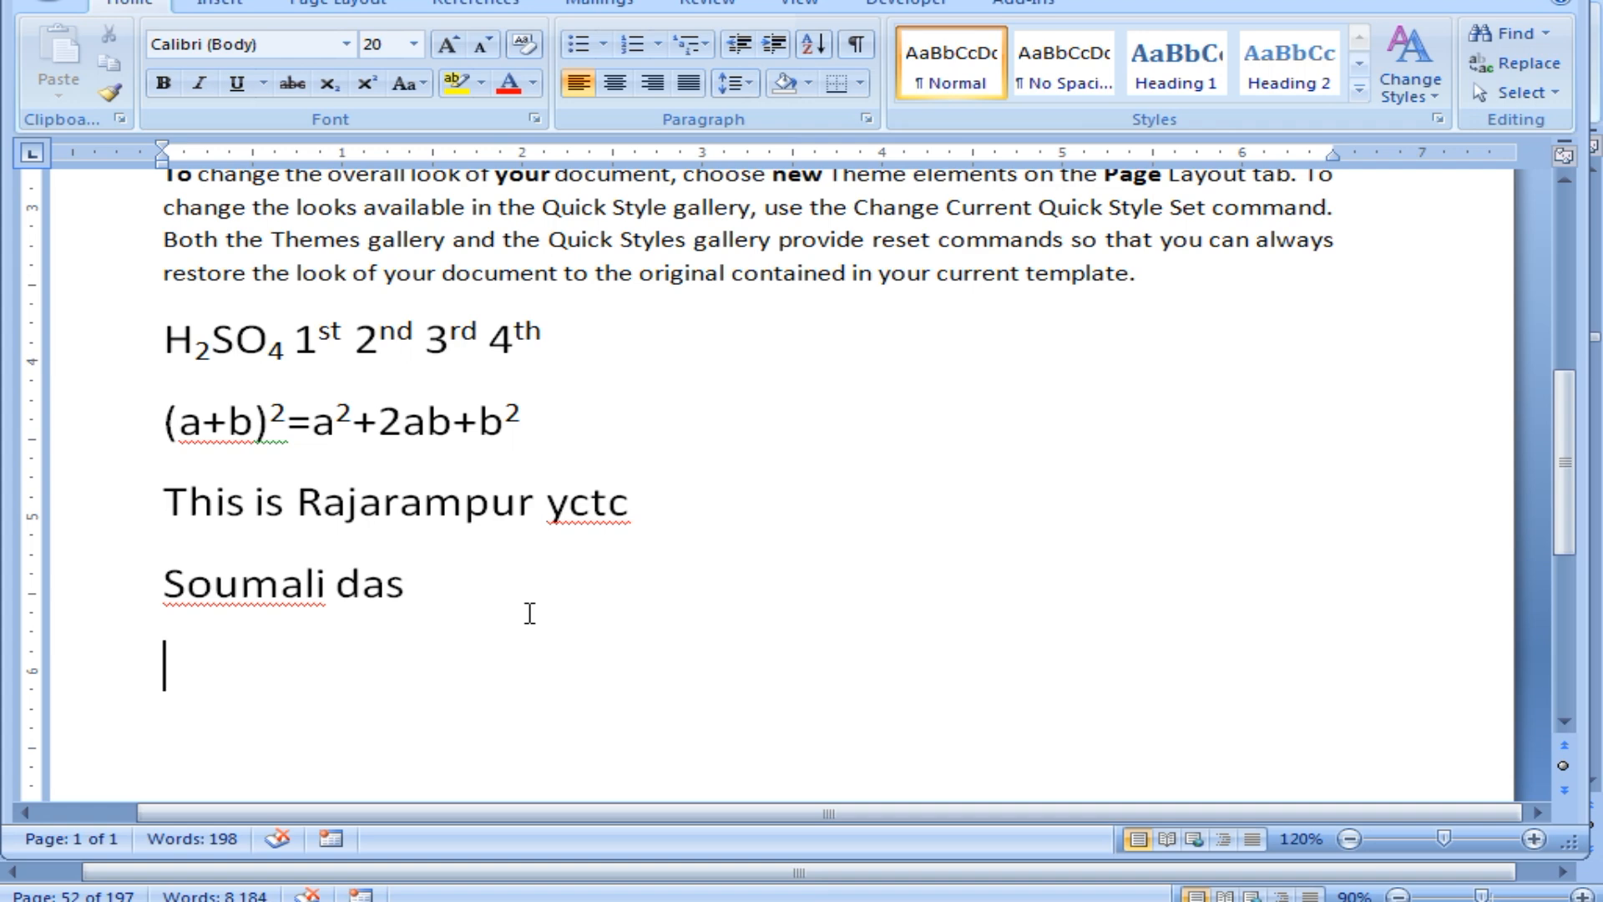
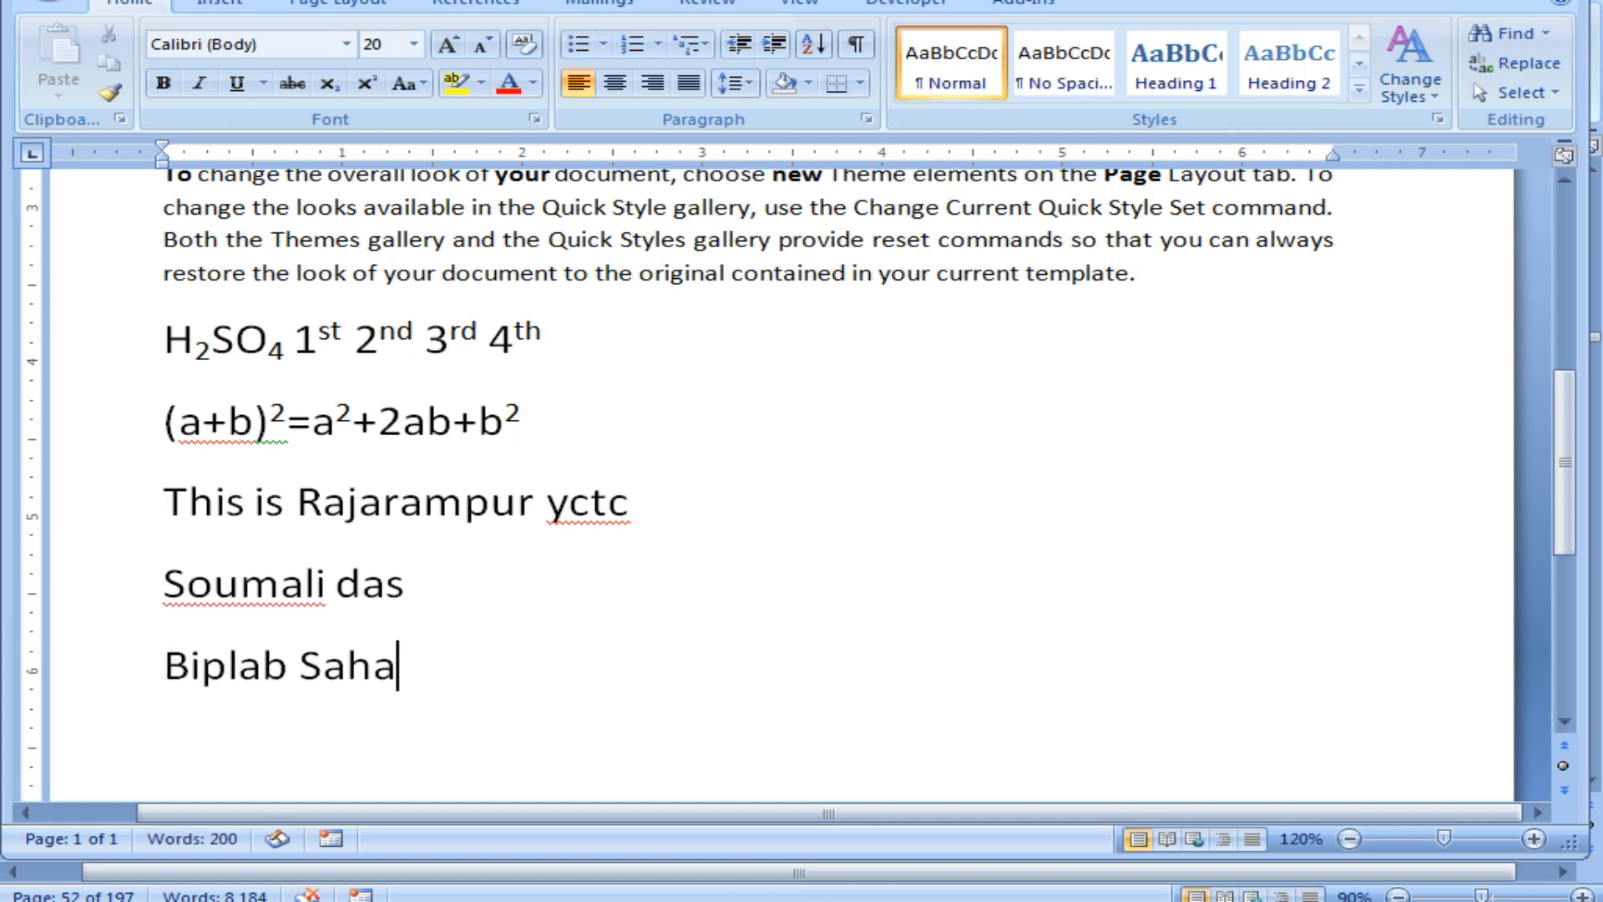
key("Return")
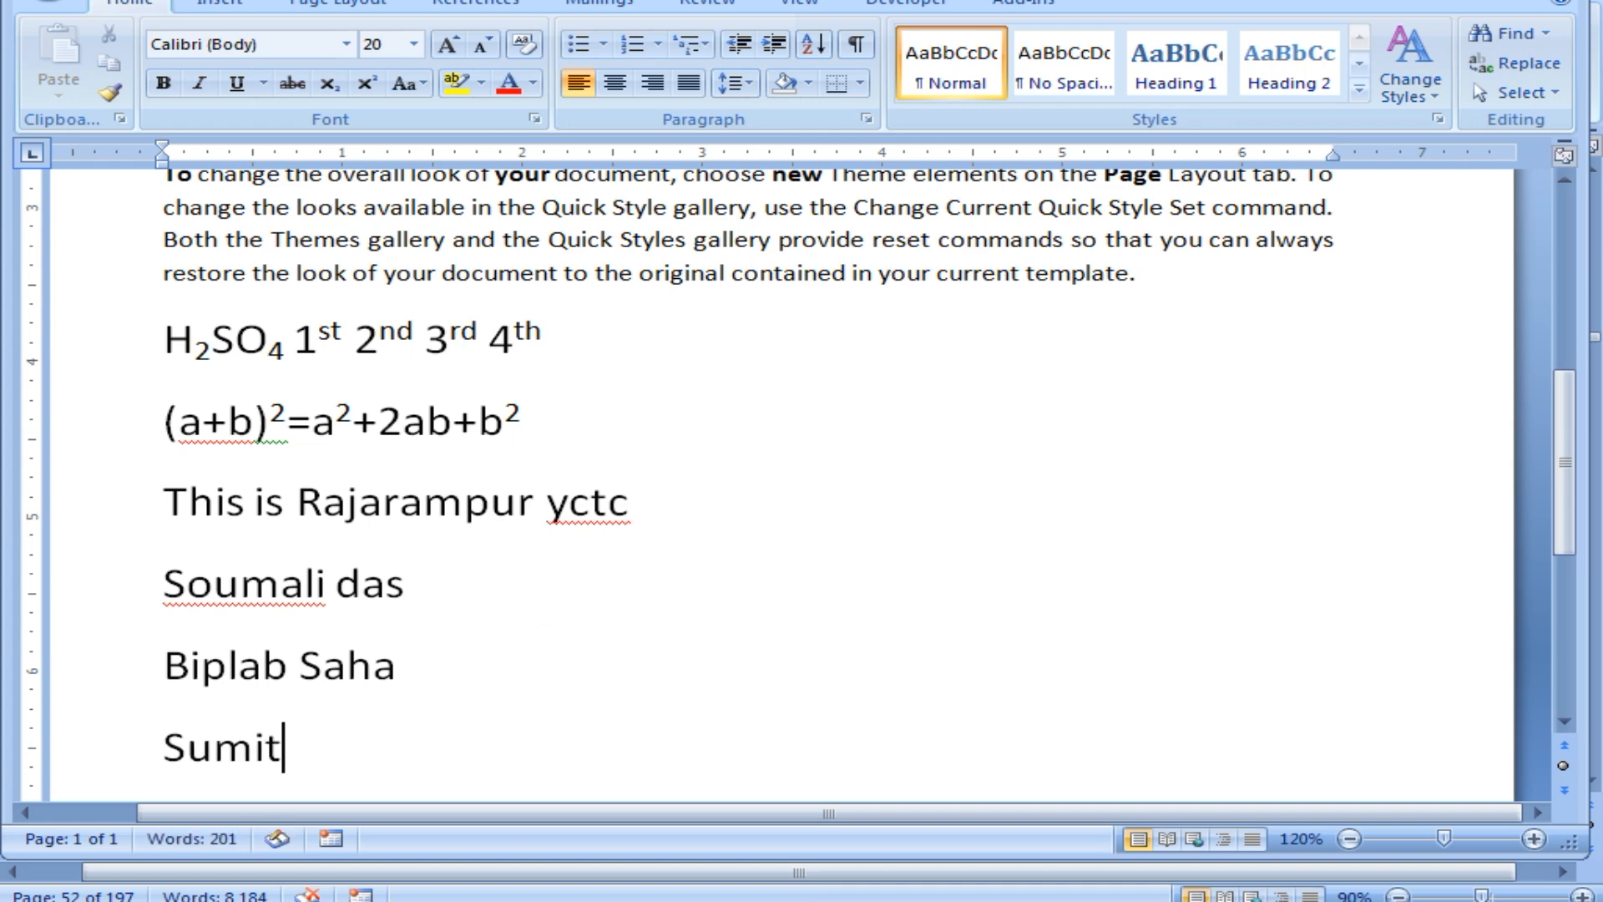
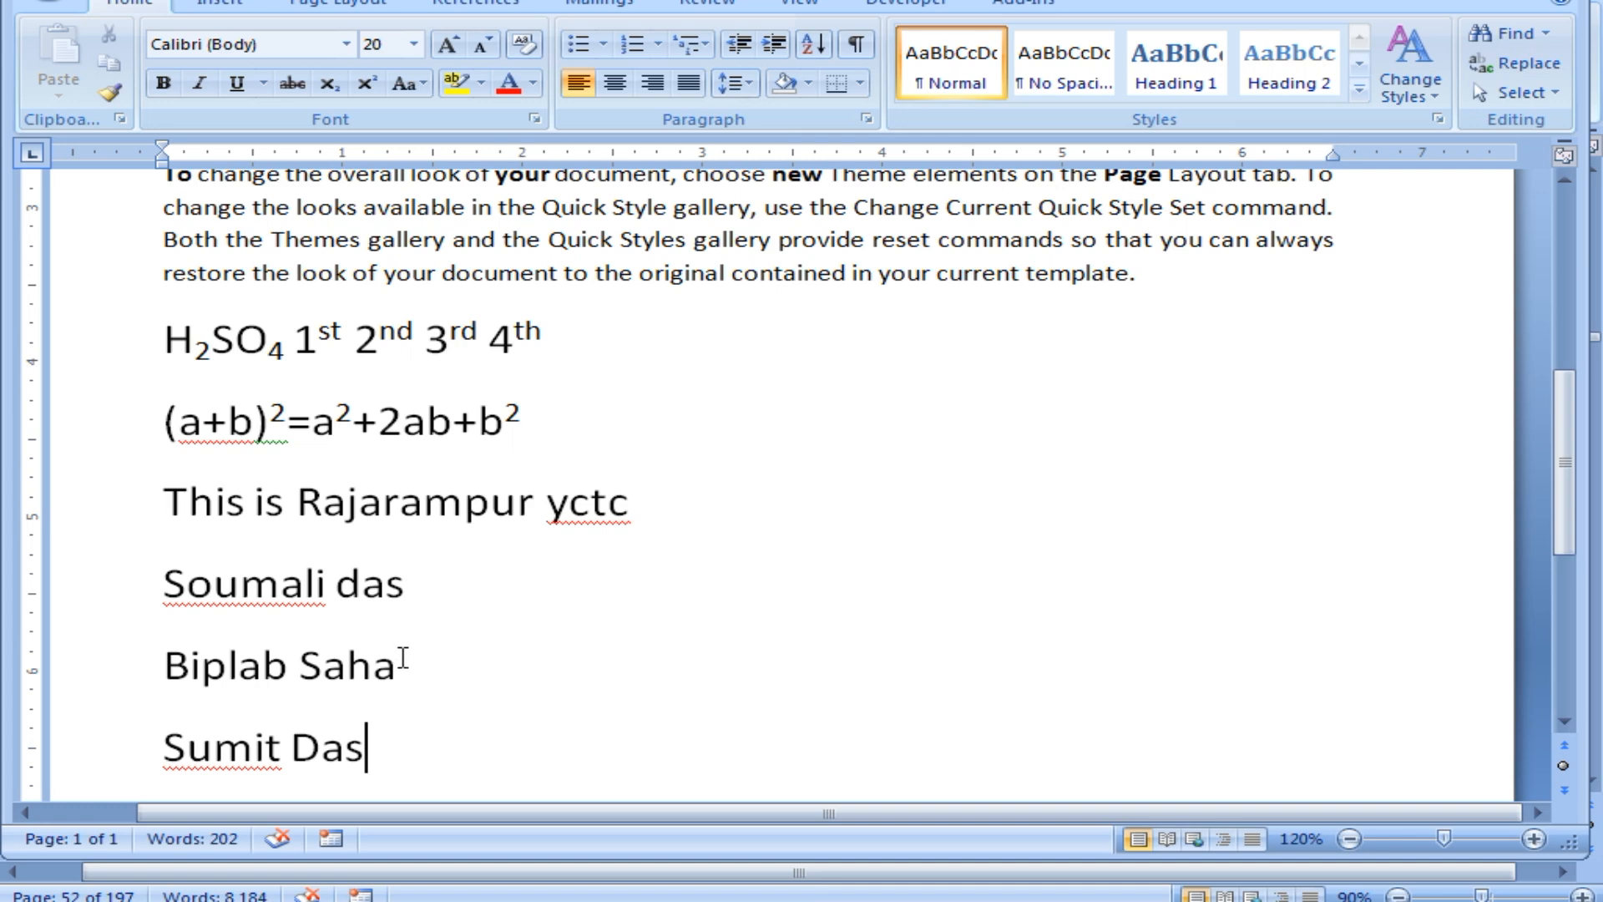
left_click(574, 598)
Ignore the spelling flag on the first listed name, then return to the end of the last name.
right_click(237, 594)
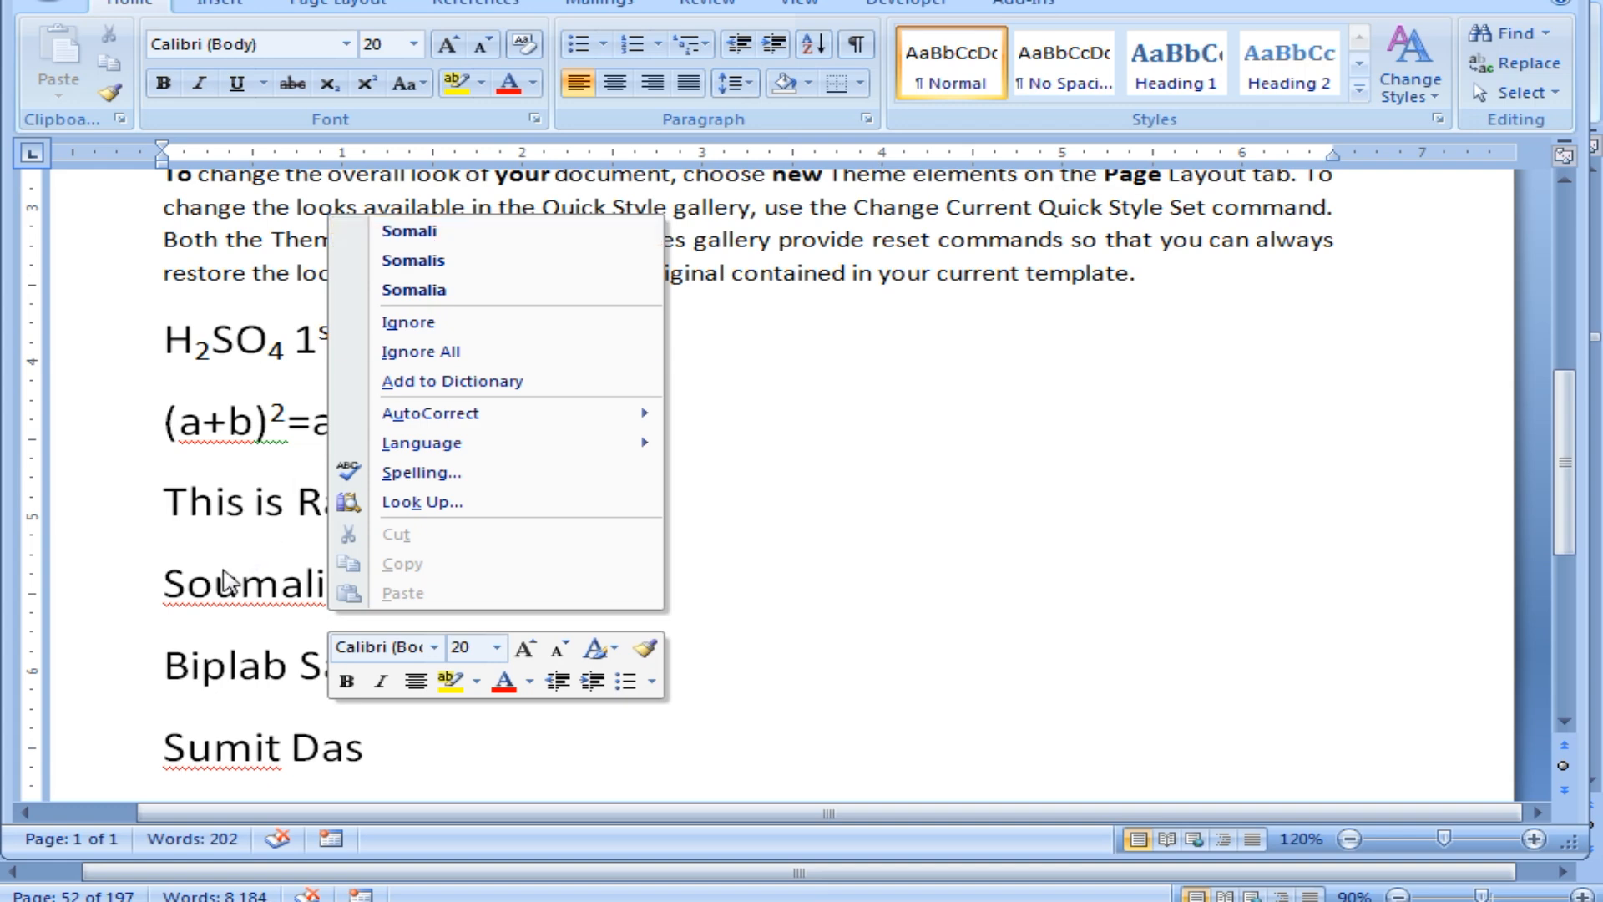
left_click(415, 326)
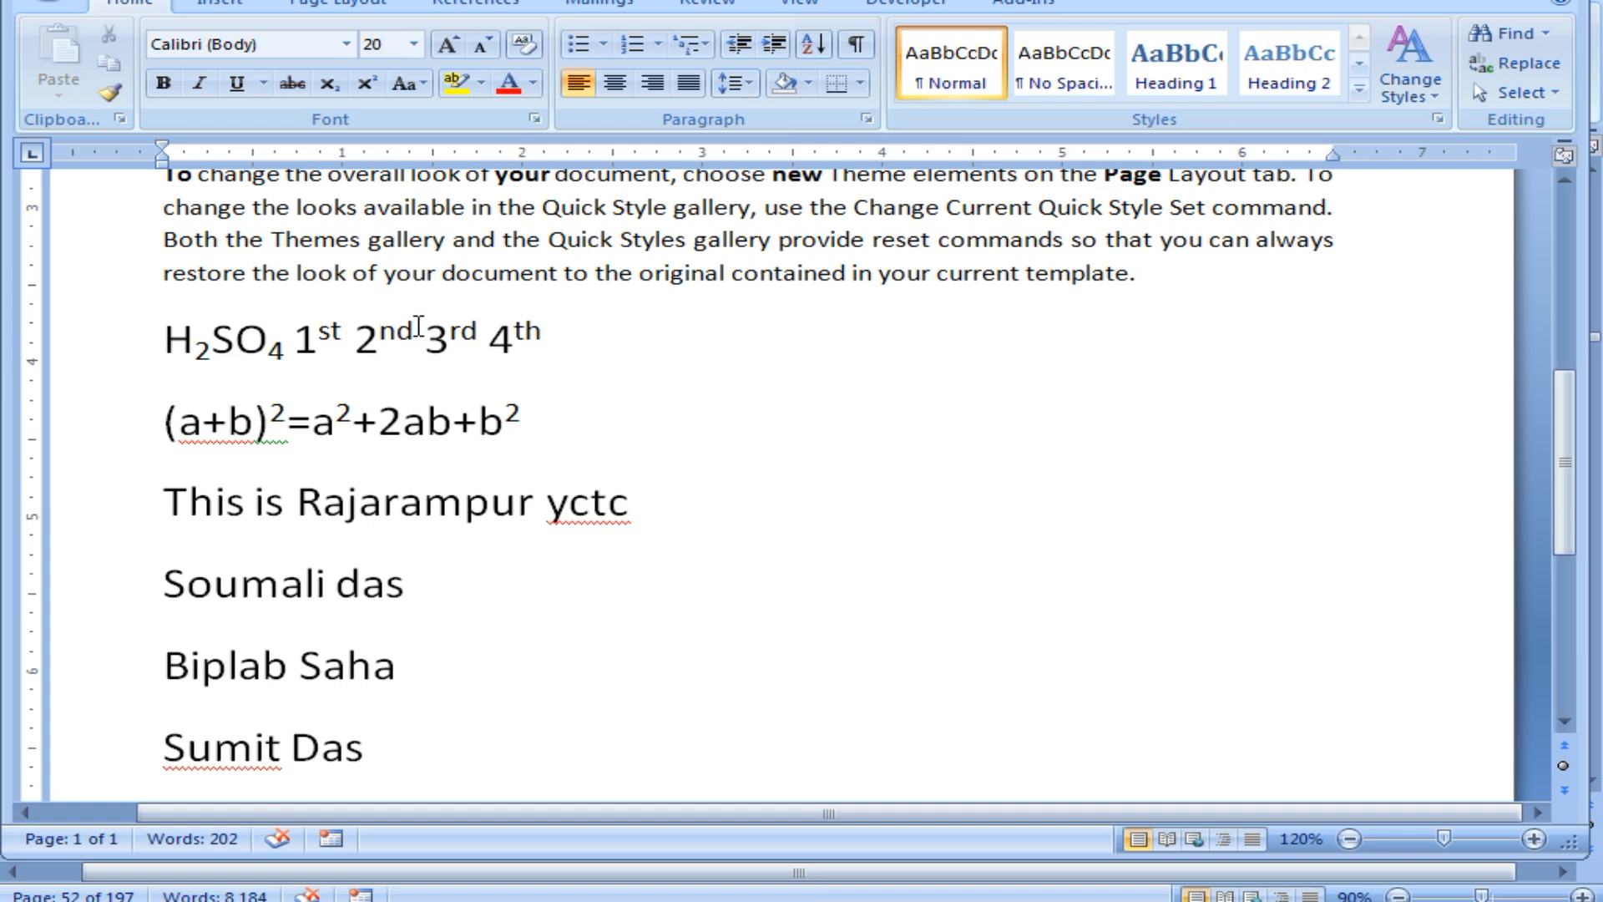
right_click(248, 585)
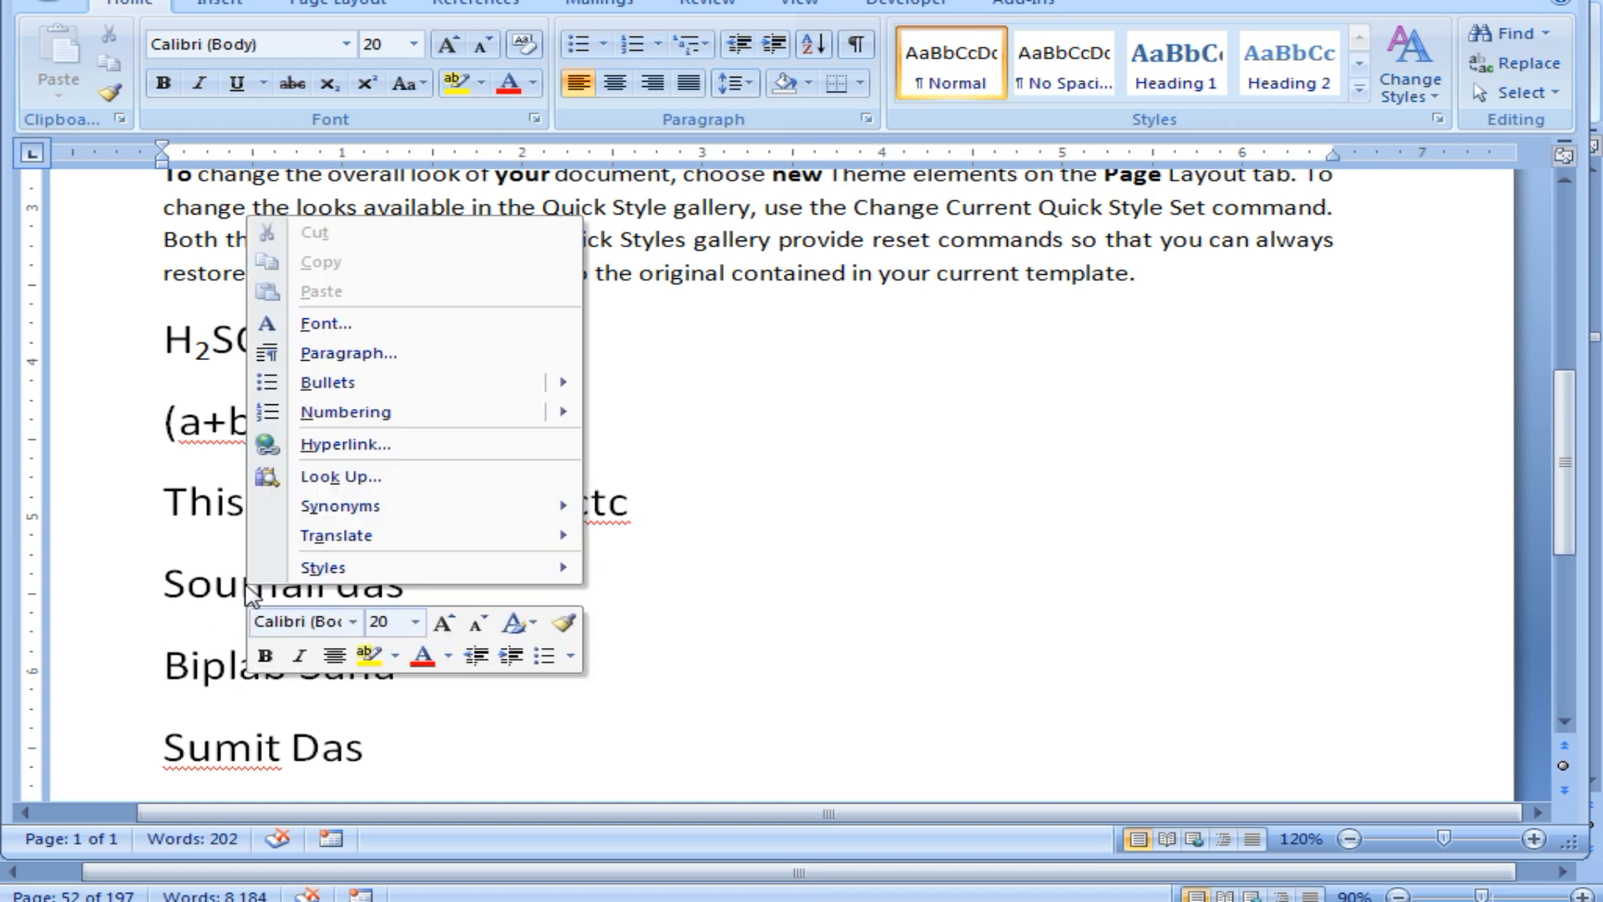
left_click(786, 571)
left_click(460, 676)
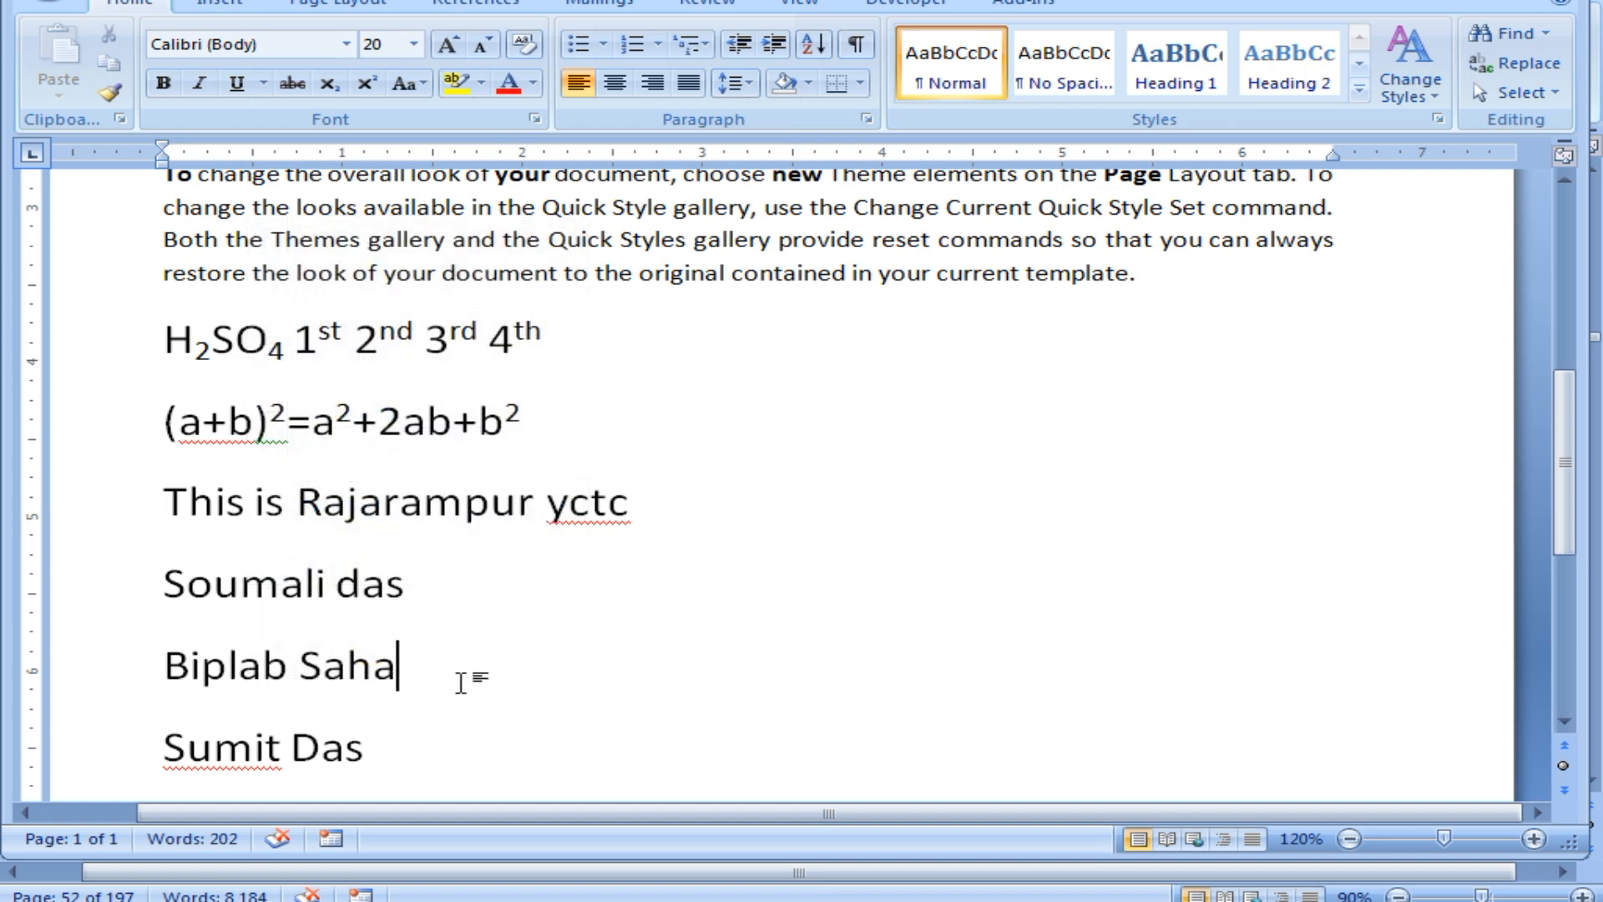
scroll(460, 678, "down", 1)
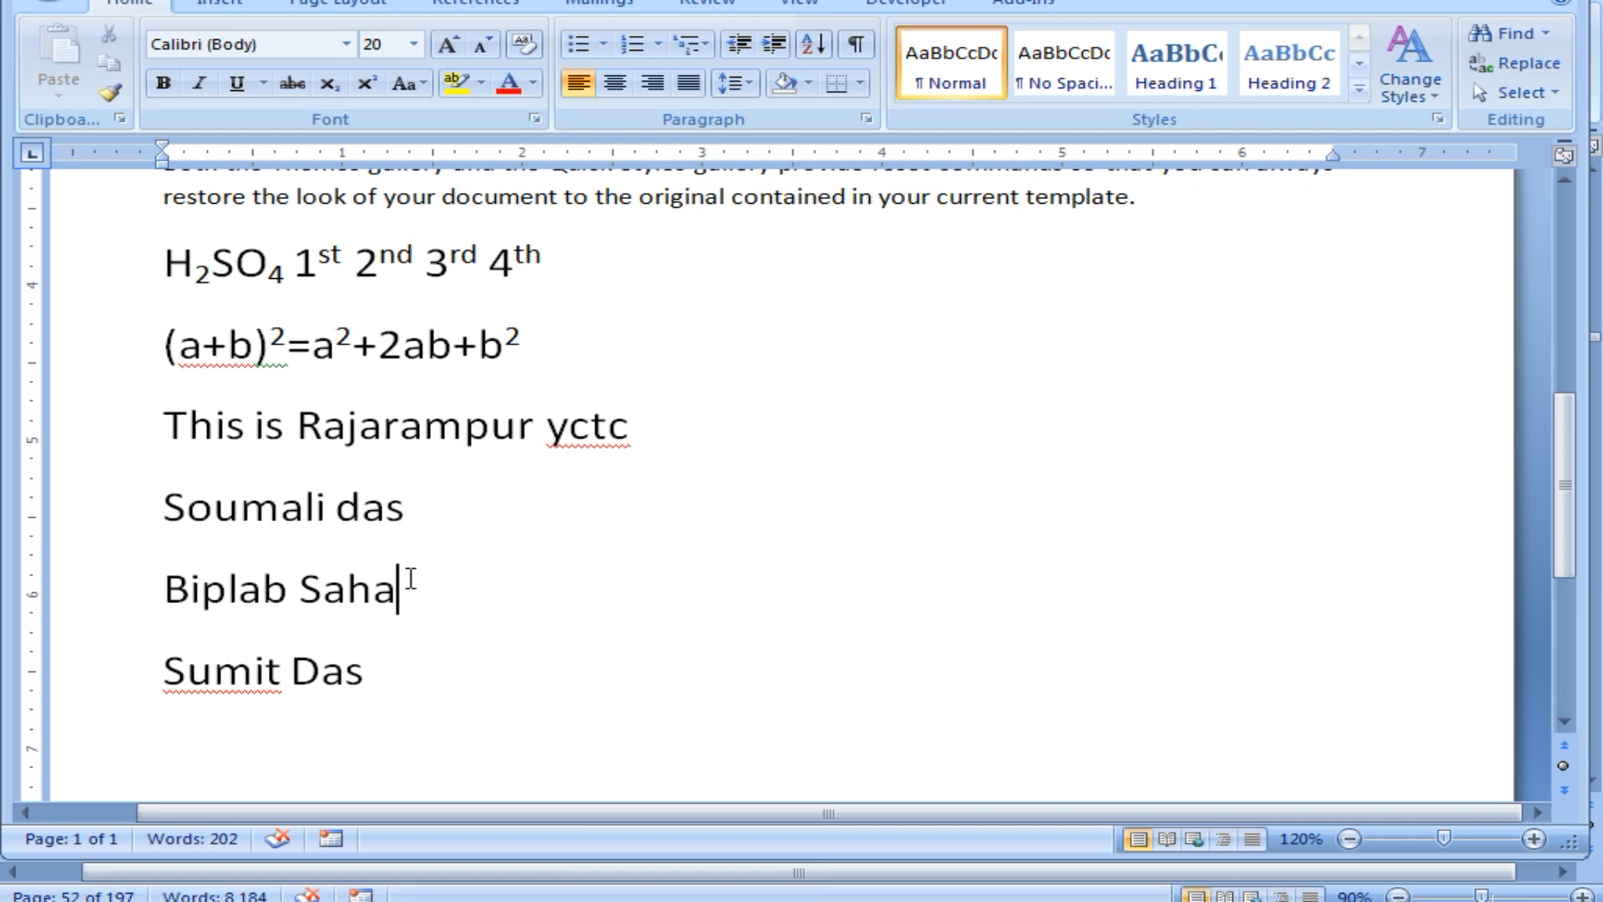
scroll(406, 589, "down", 1)
left_click(397, 613)
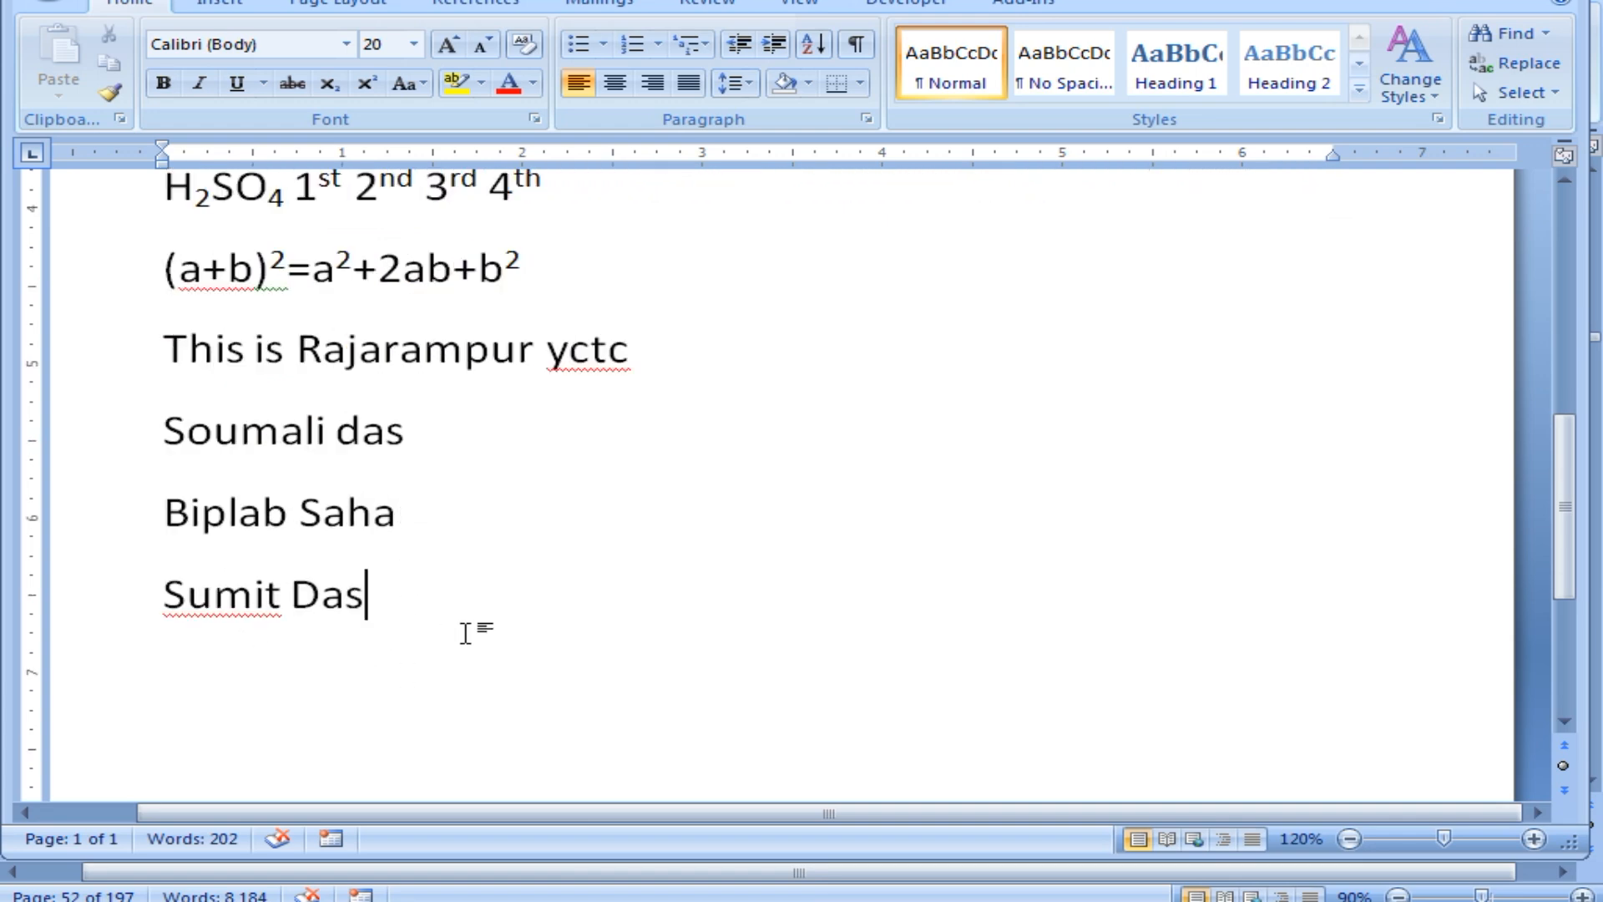
Type the first person's first name on a new line and add it to the dictionary.
key("Return")
type("Soumali")
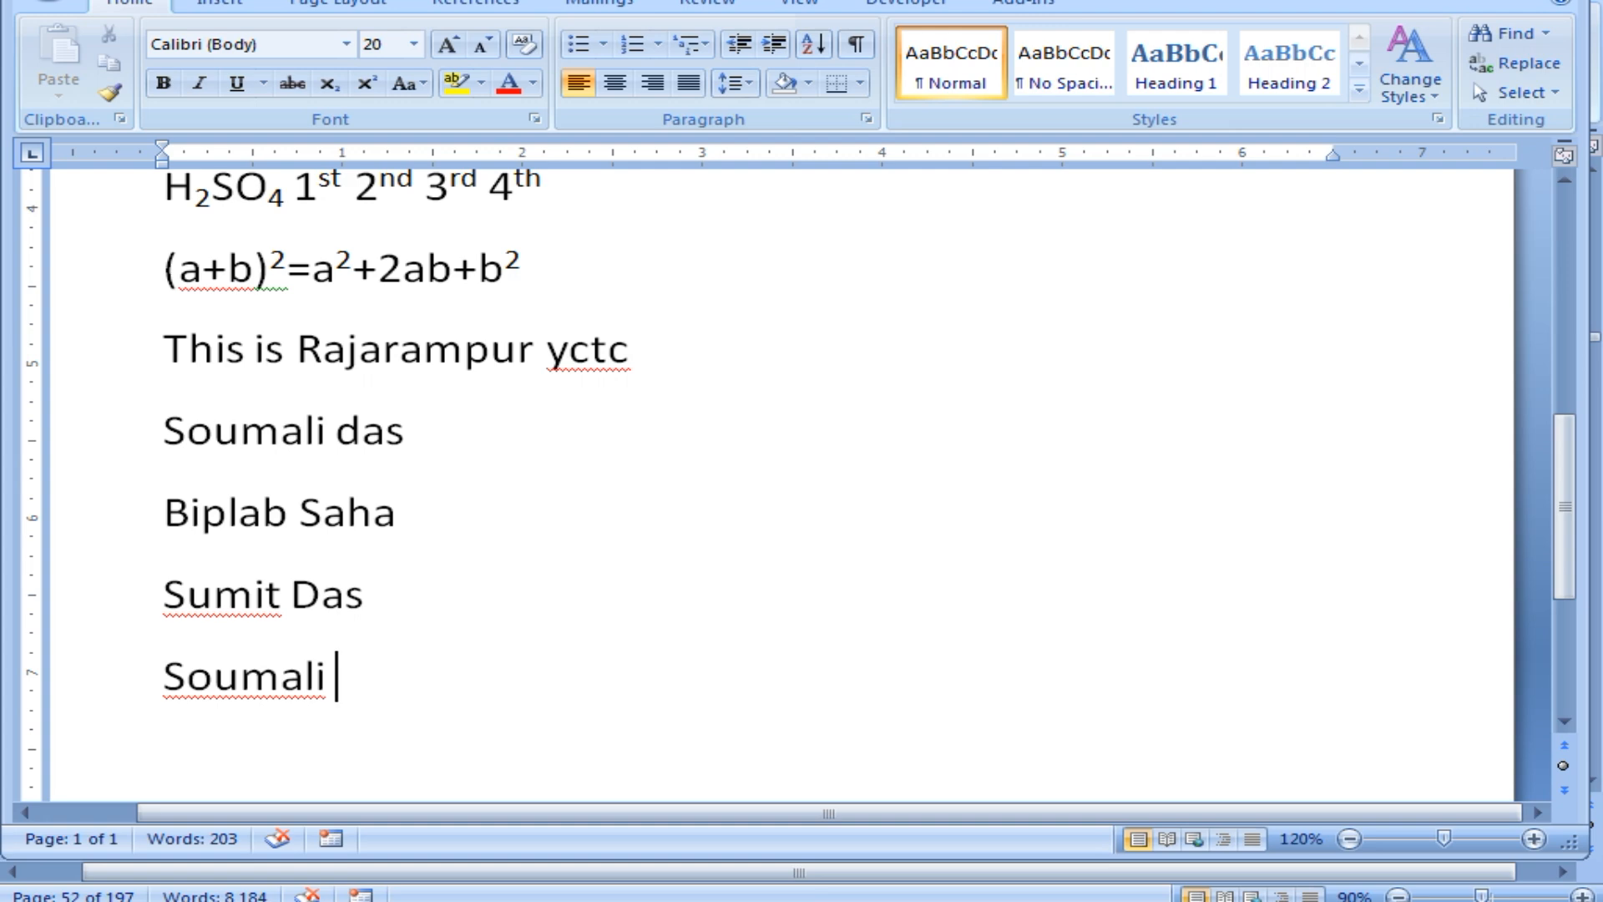
right_click(233, 683)
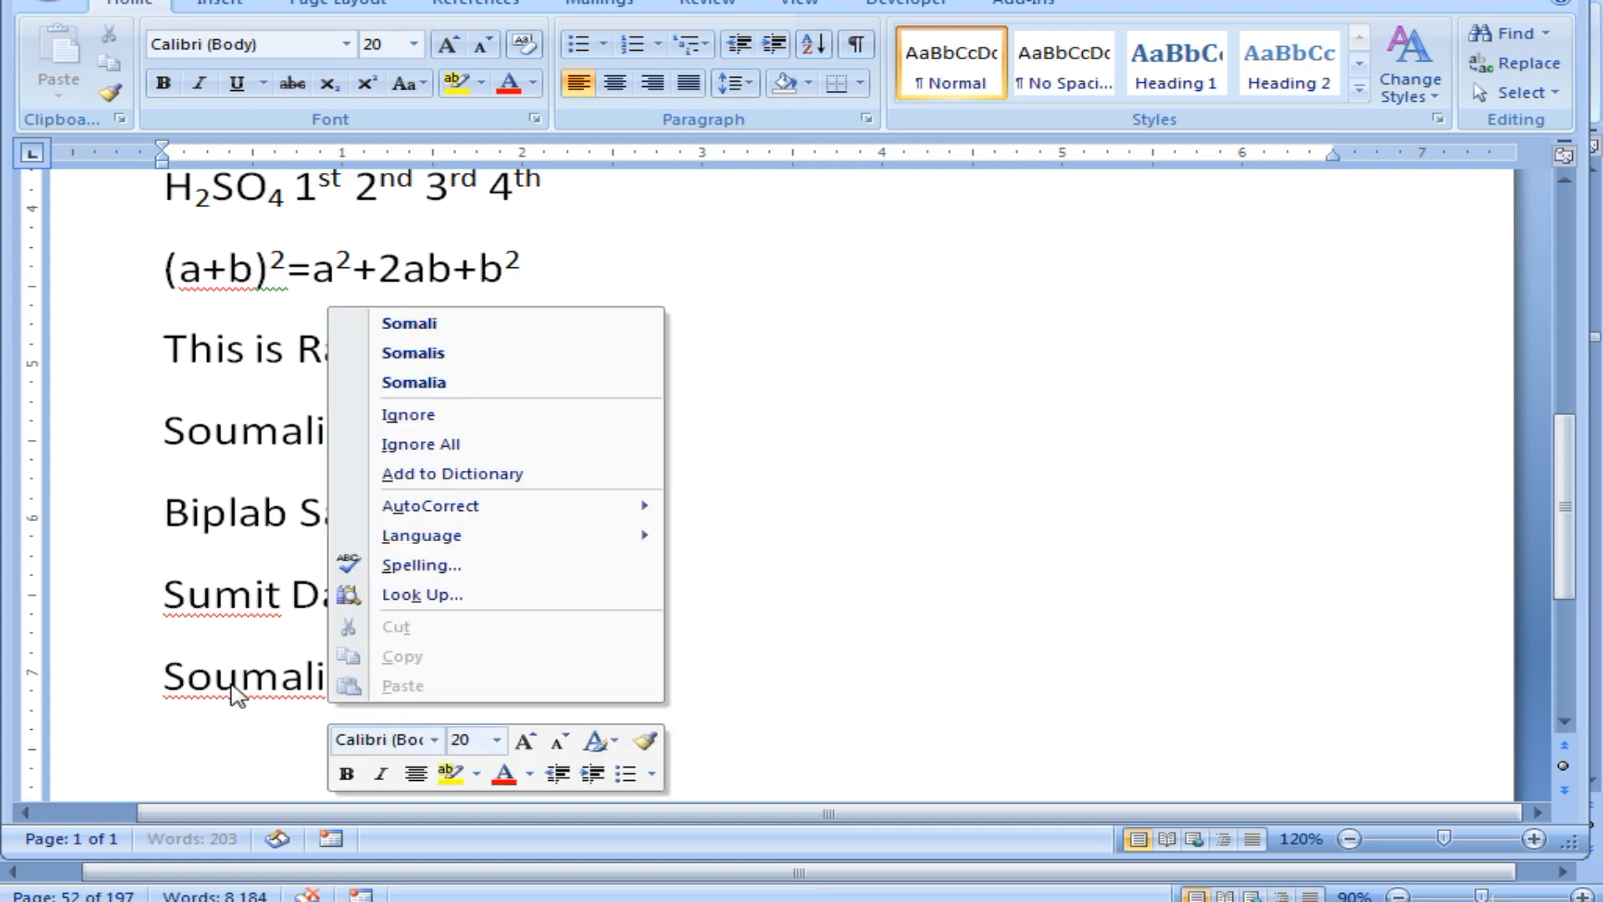
left_click(449, 475)
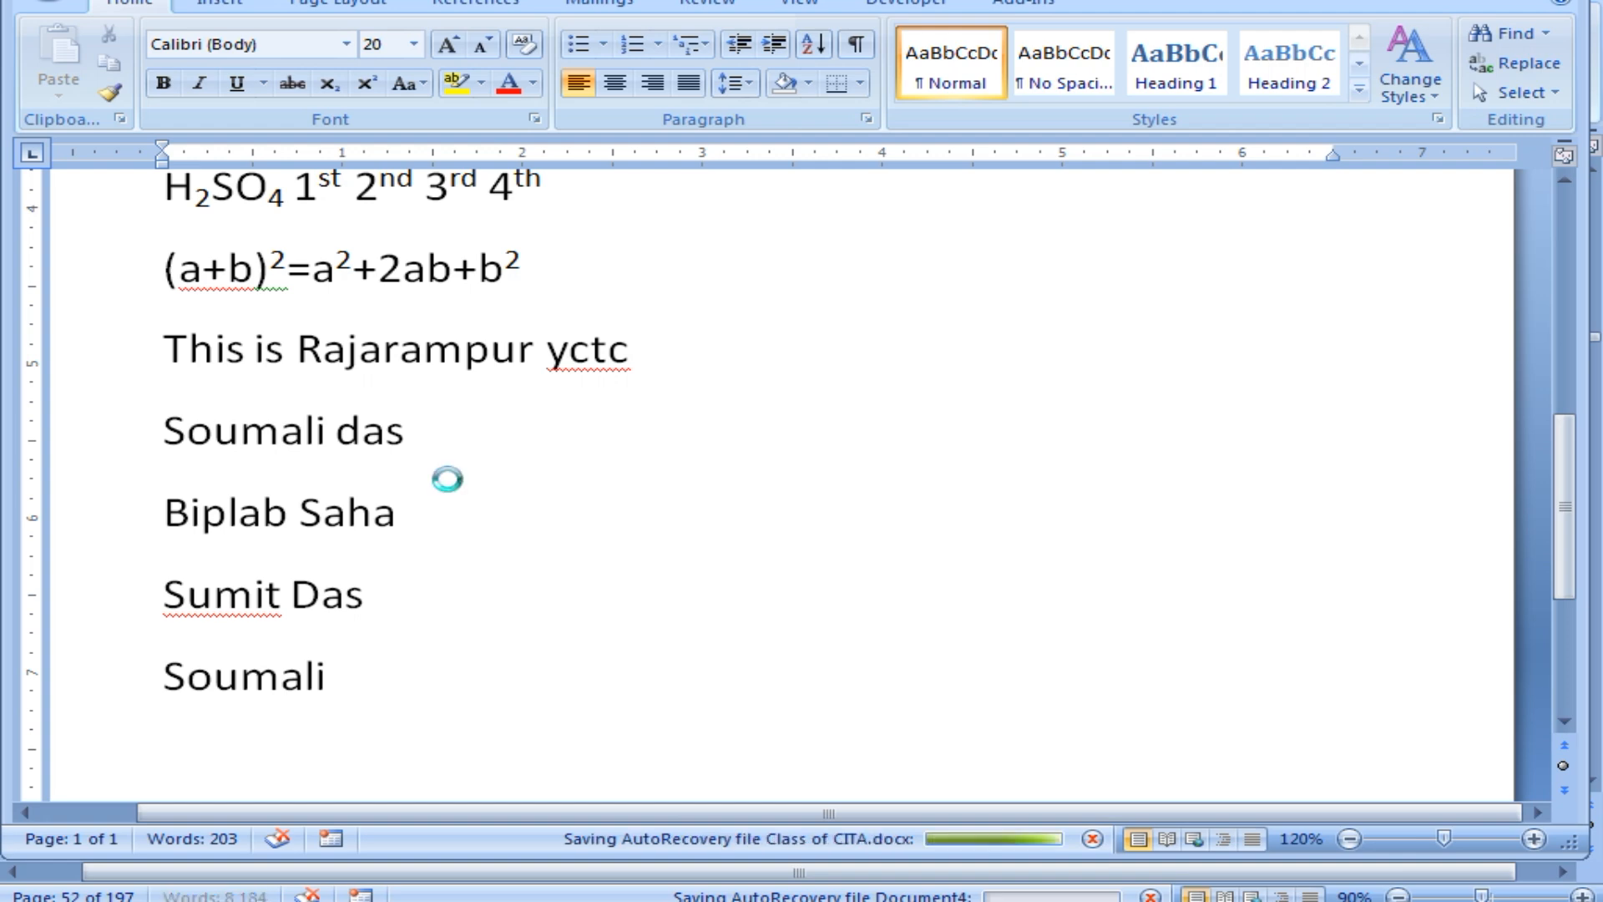
Type that first name twice more on new lines, correcting the misspelled copy from the suggestions.
type("S")
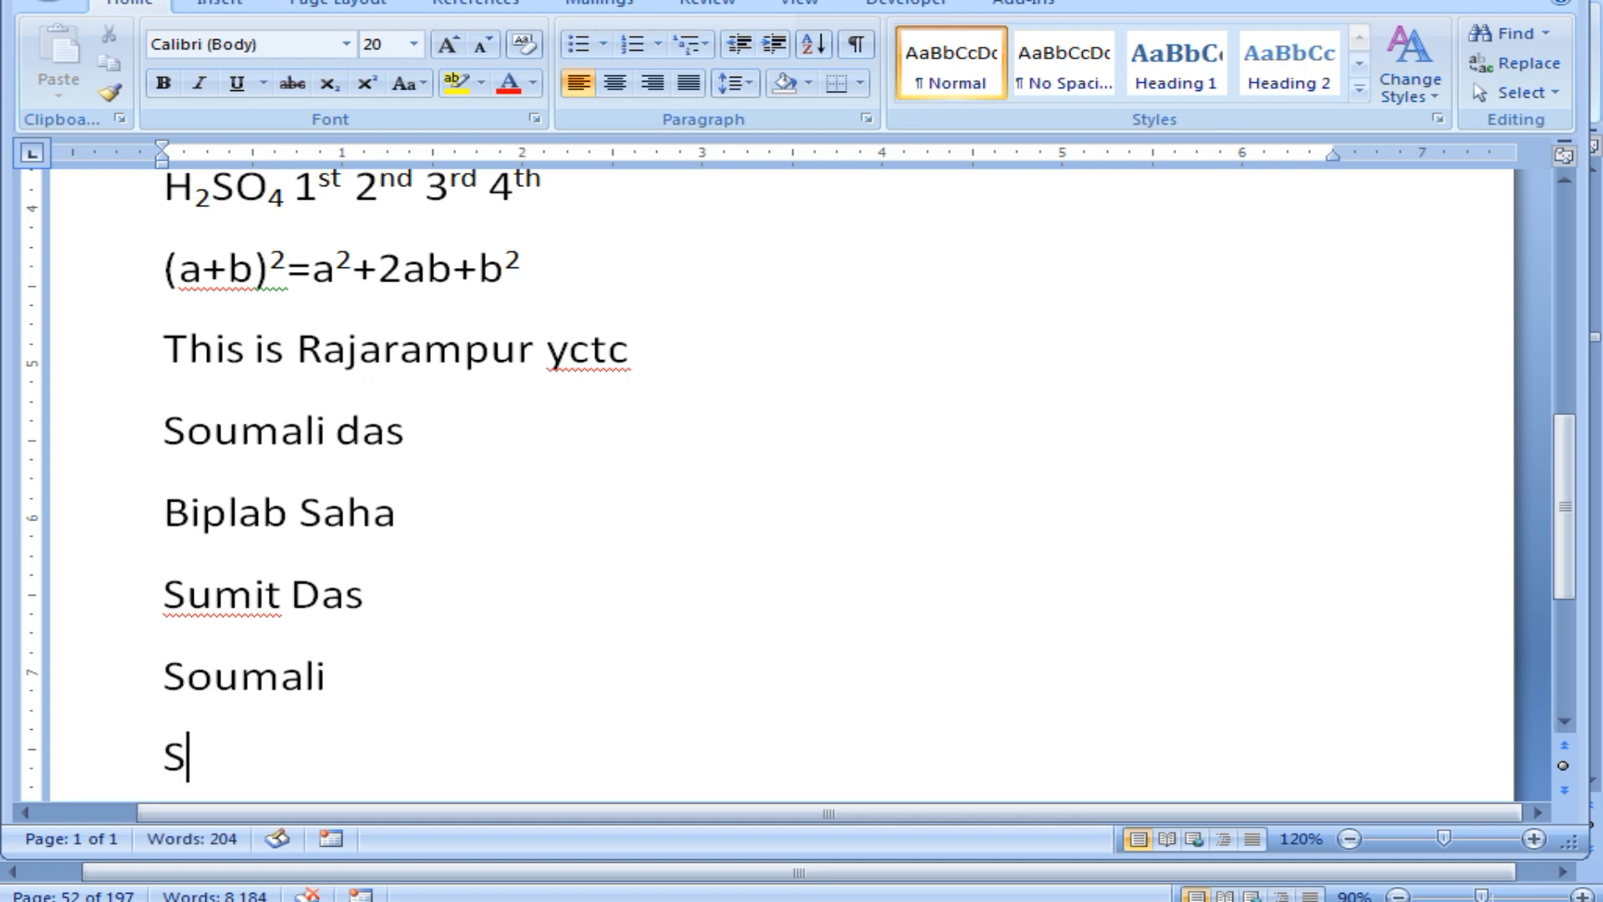
type("oumali")
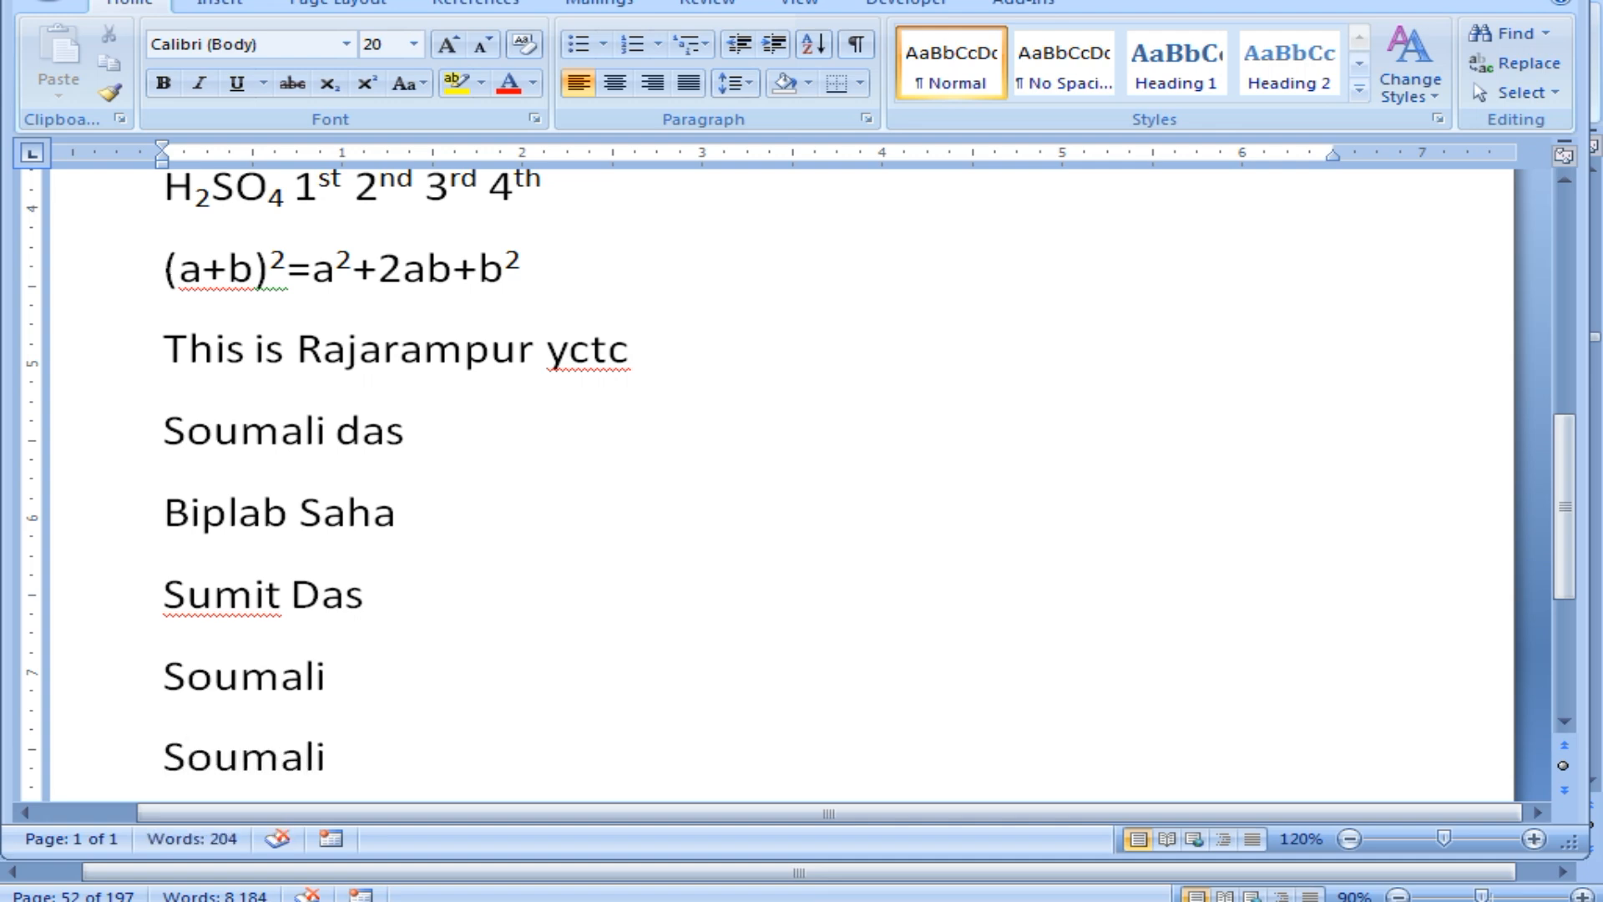
key("Return")
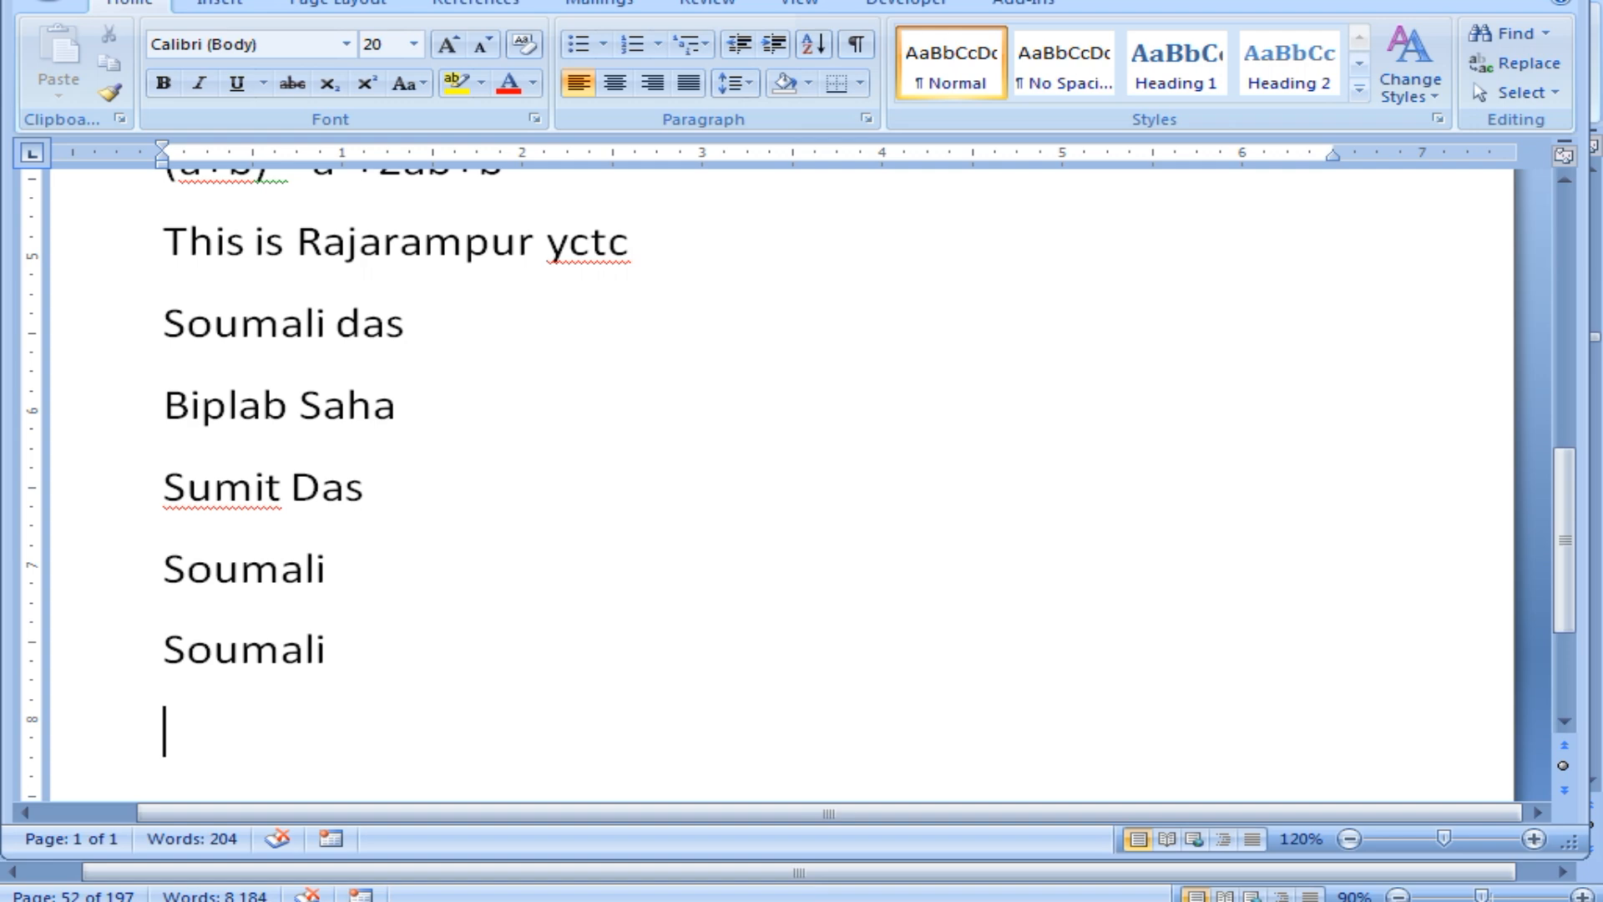
type("Soumo")
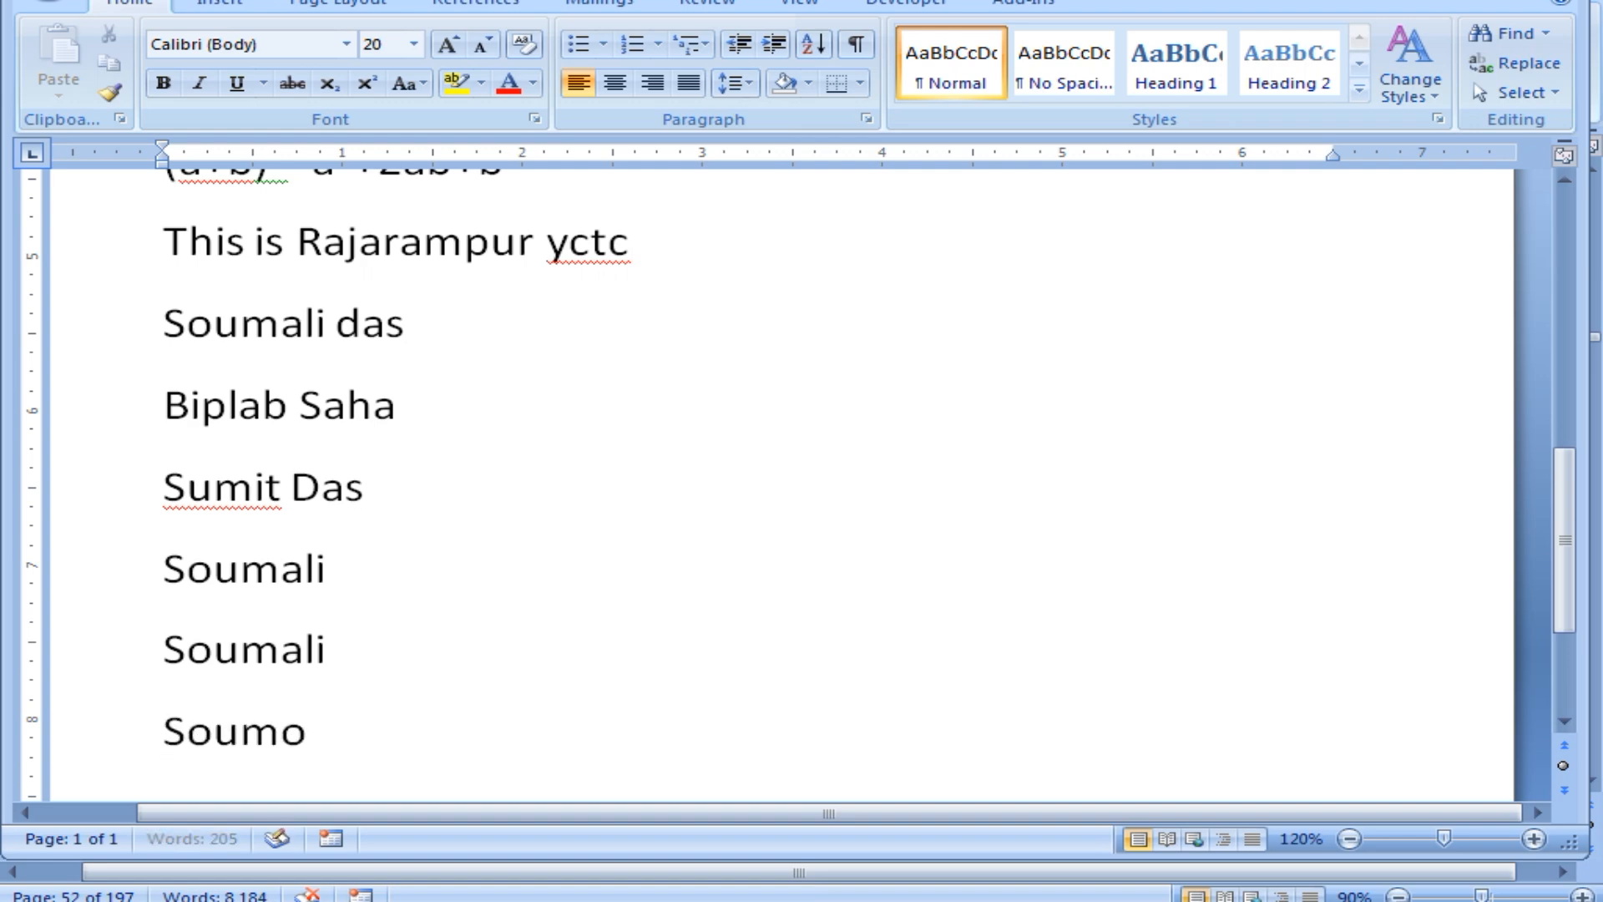
type("li")
key("Return")
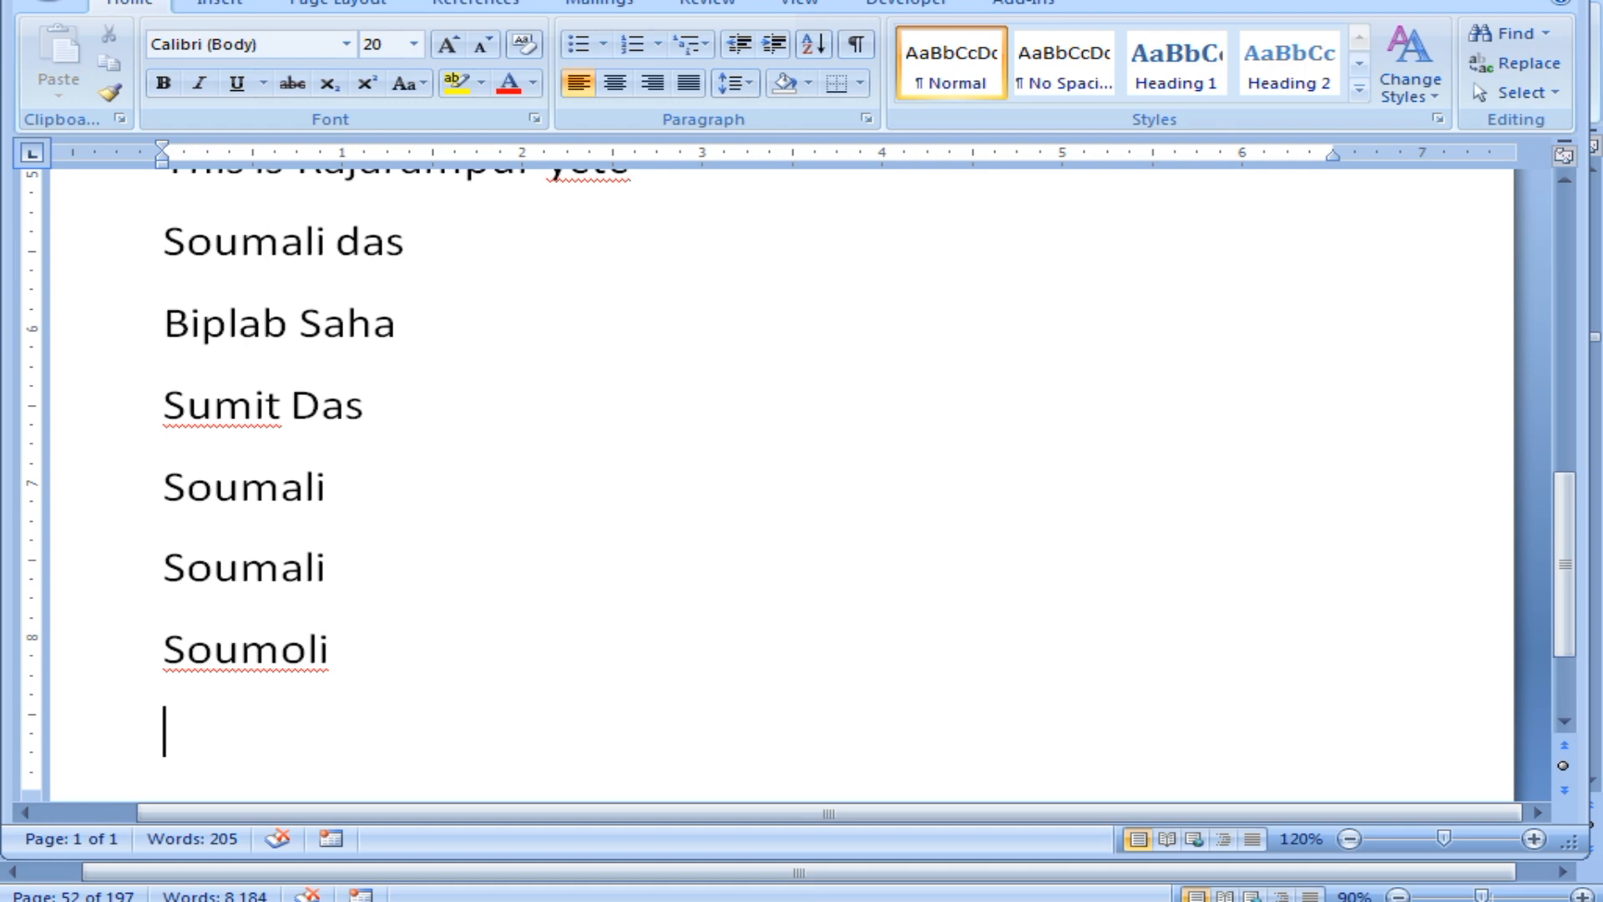
right_click(264, 655)
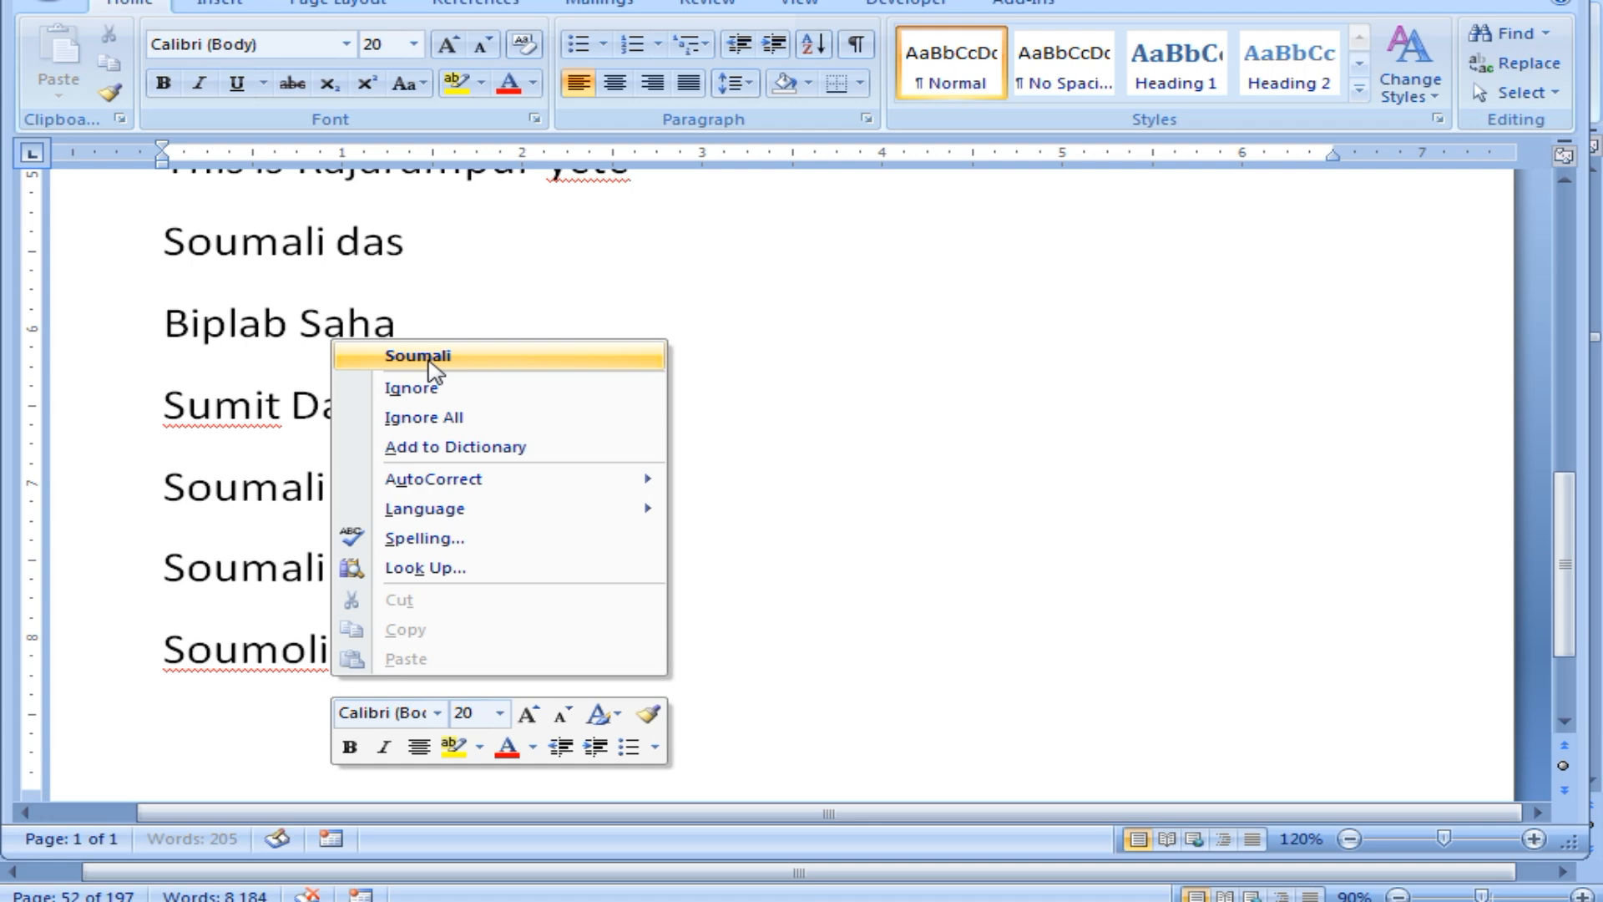
left_click(418, 356)
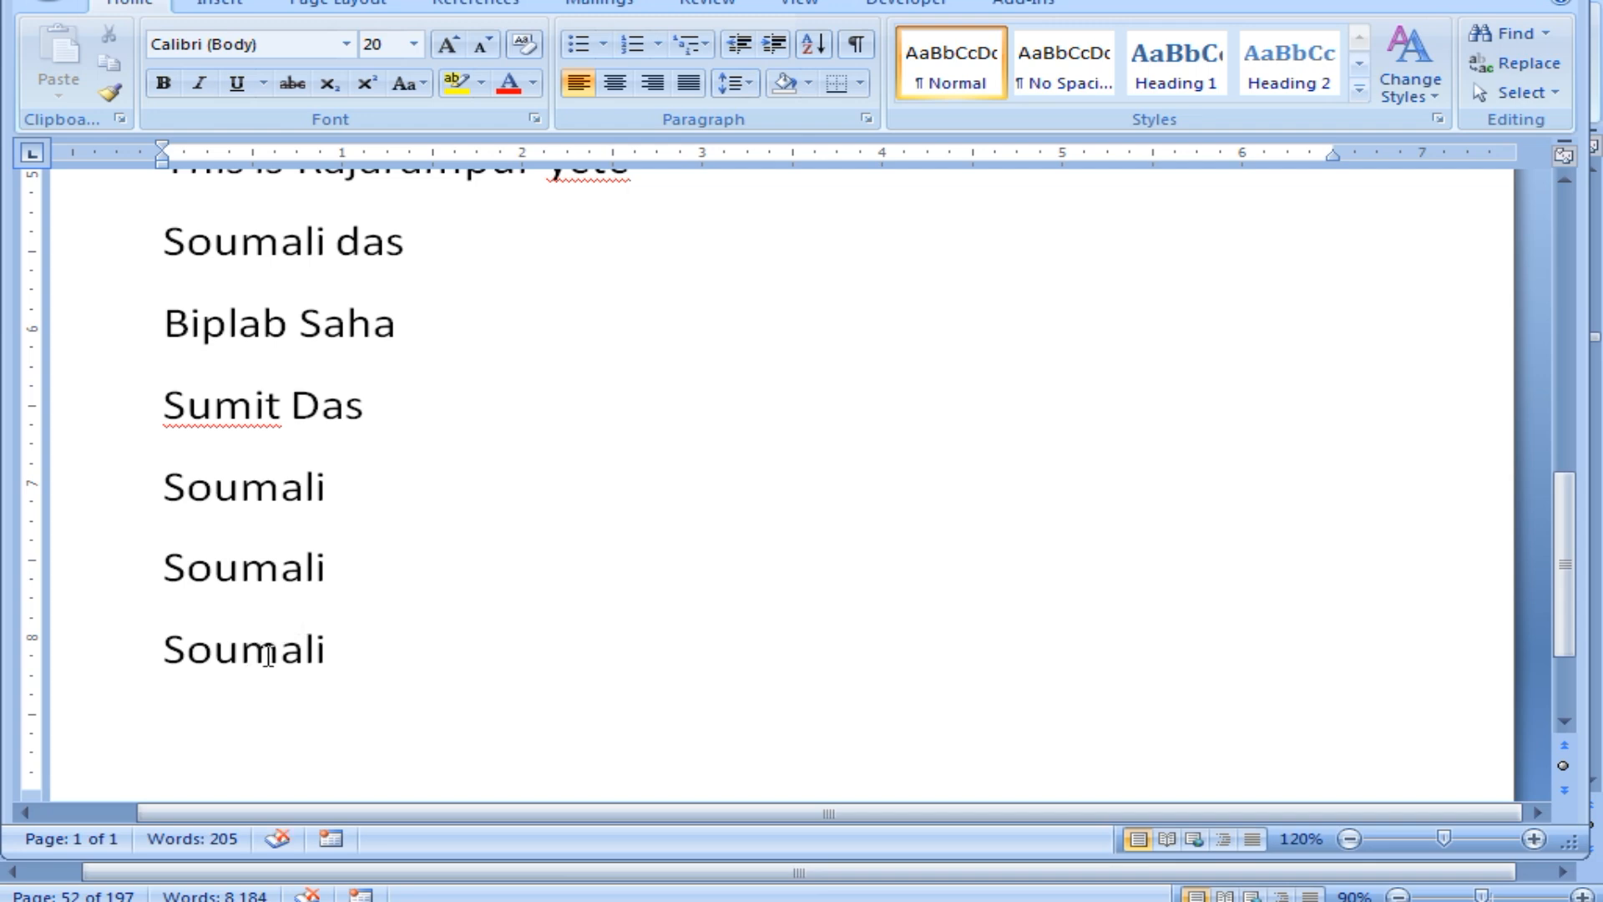
key("Return")
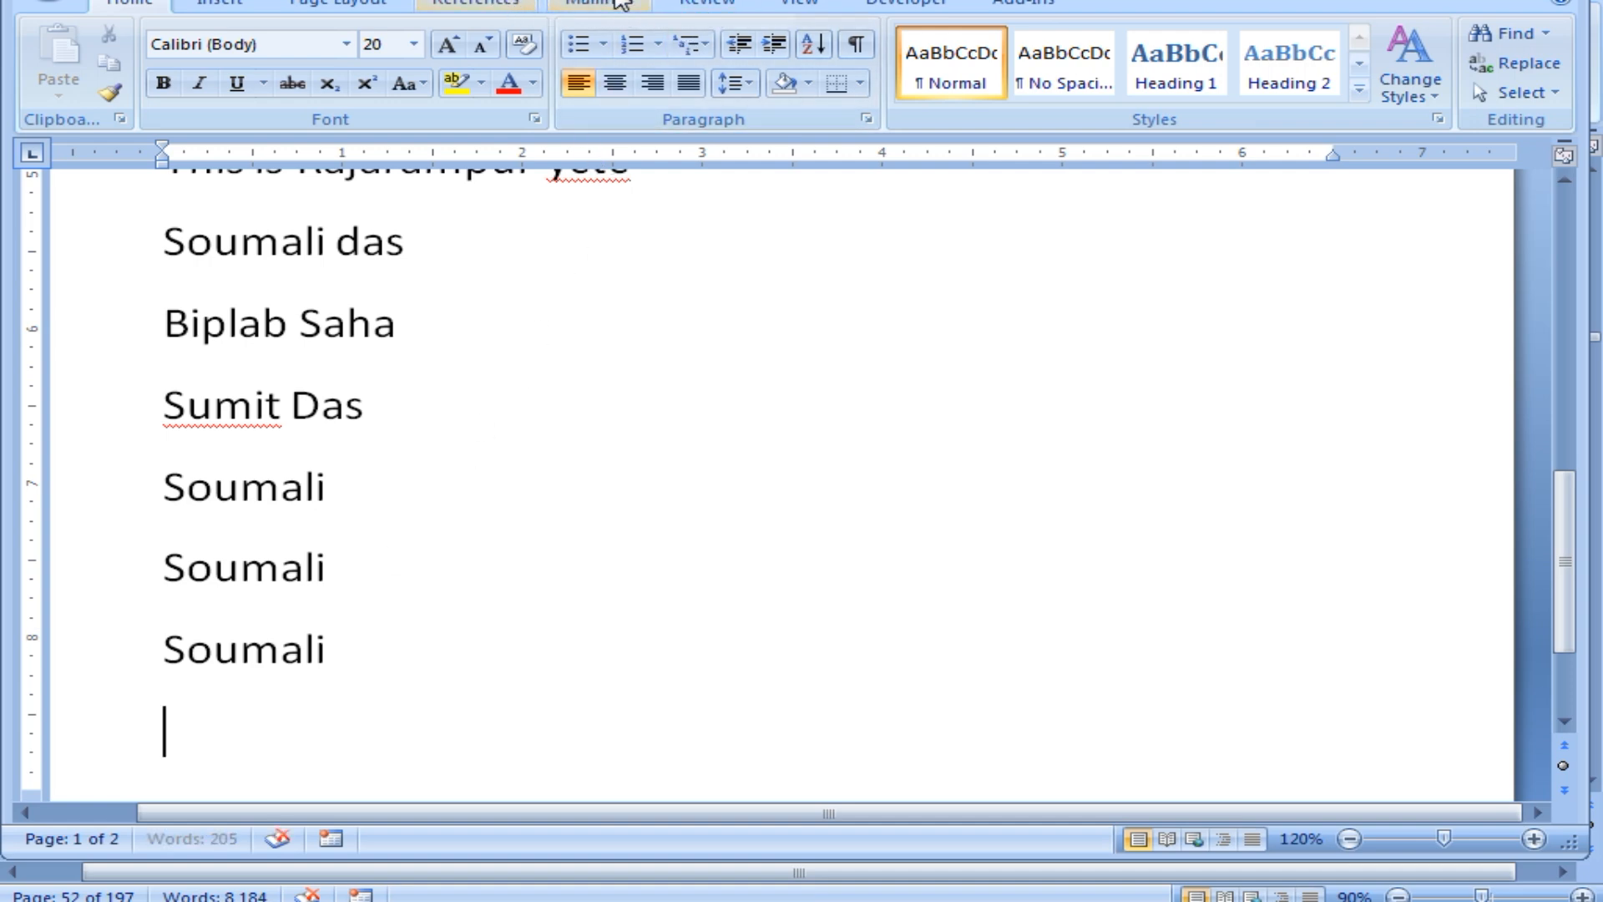
left_click(702, 5)
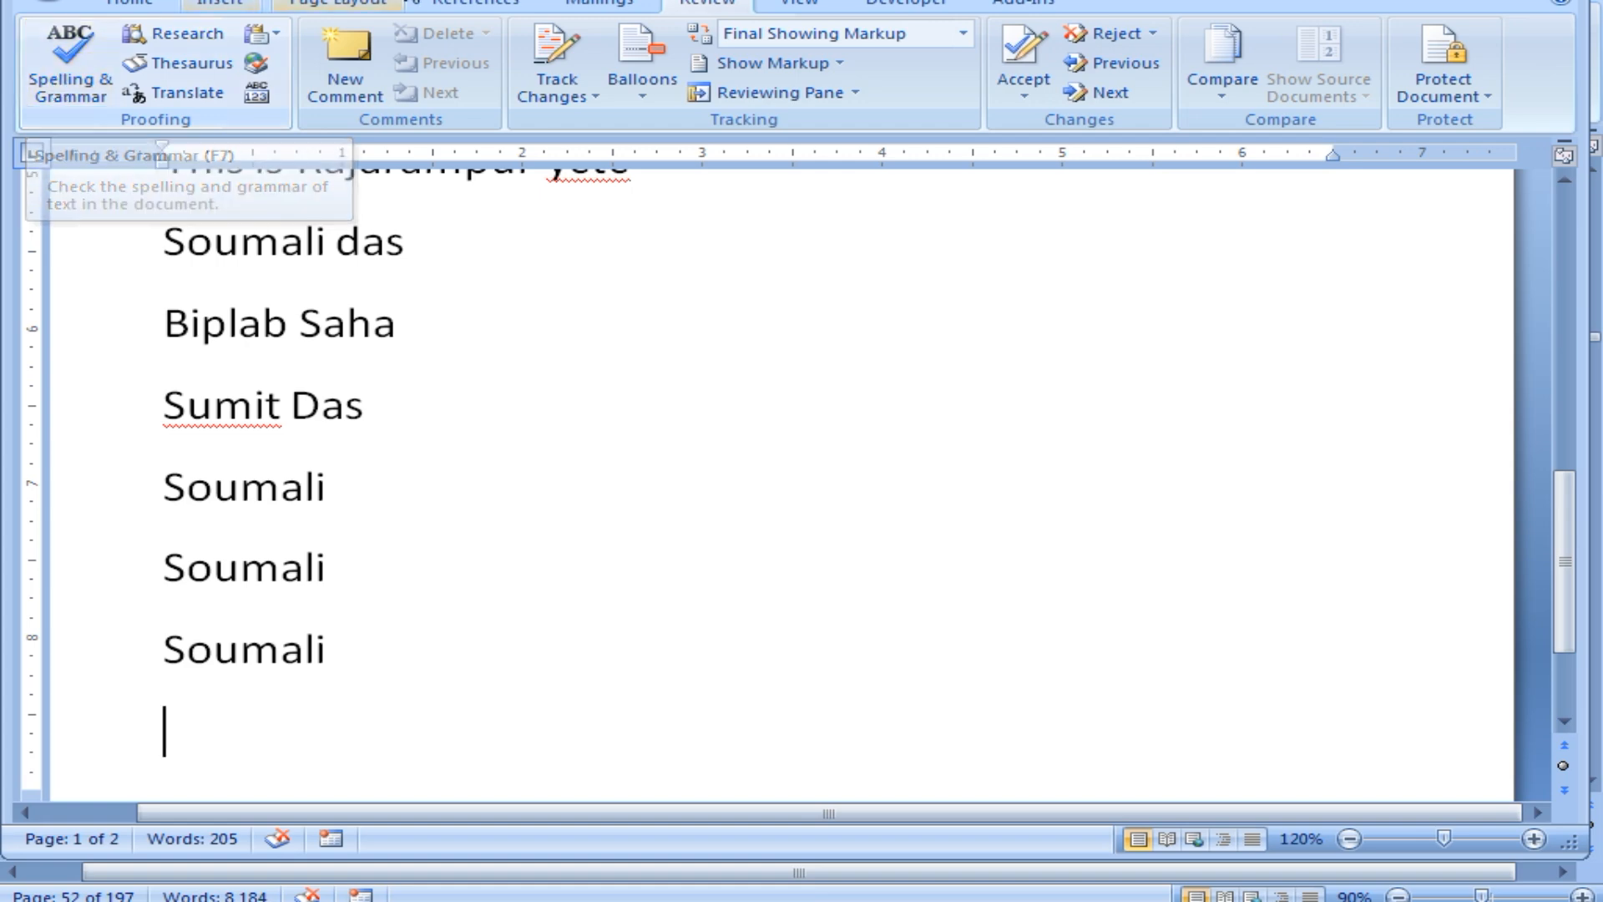
left_click(163, 7)
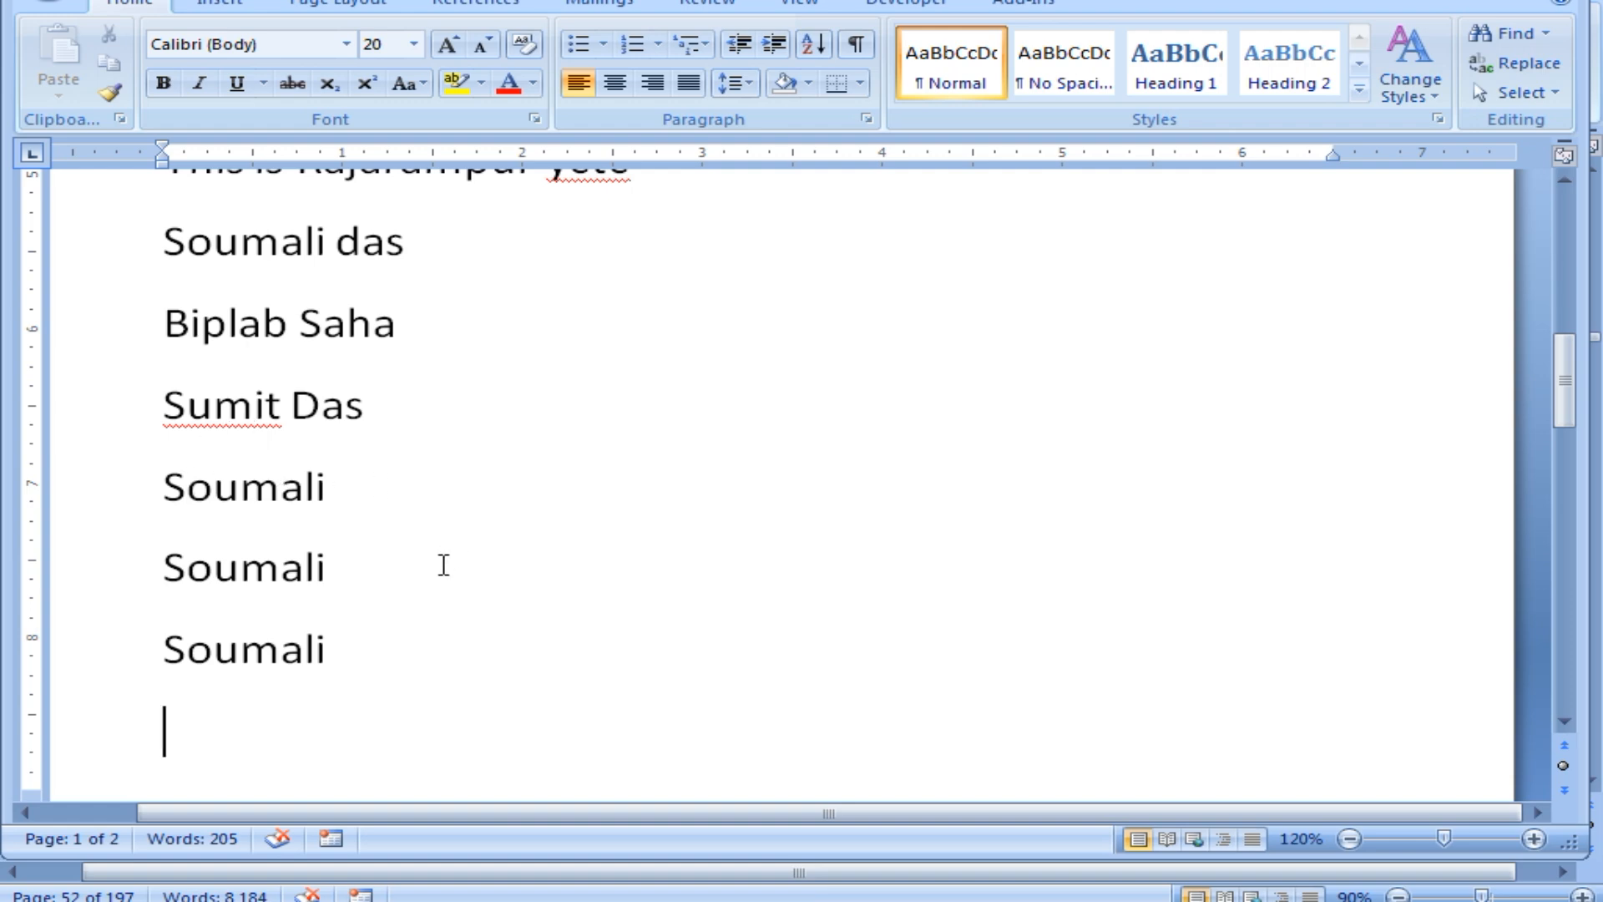
scroll(500, 524, "up", 3)
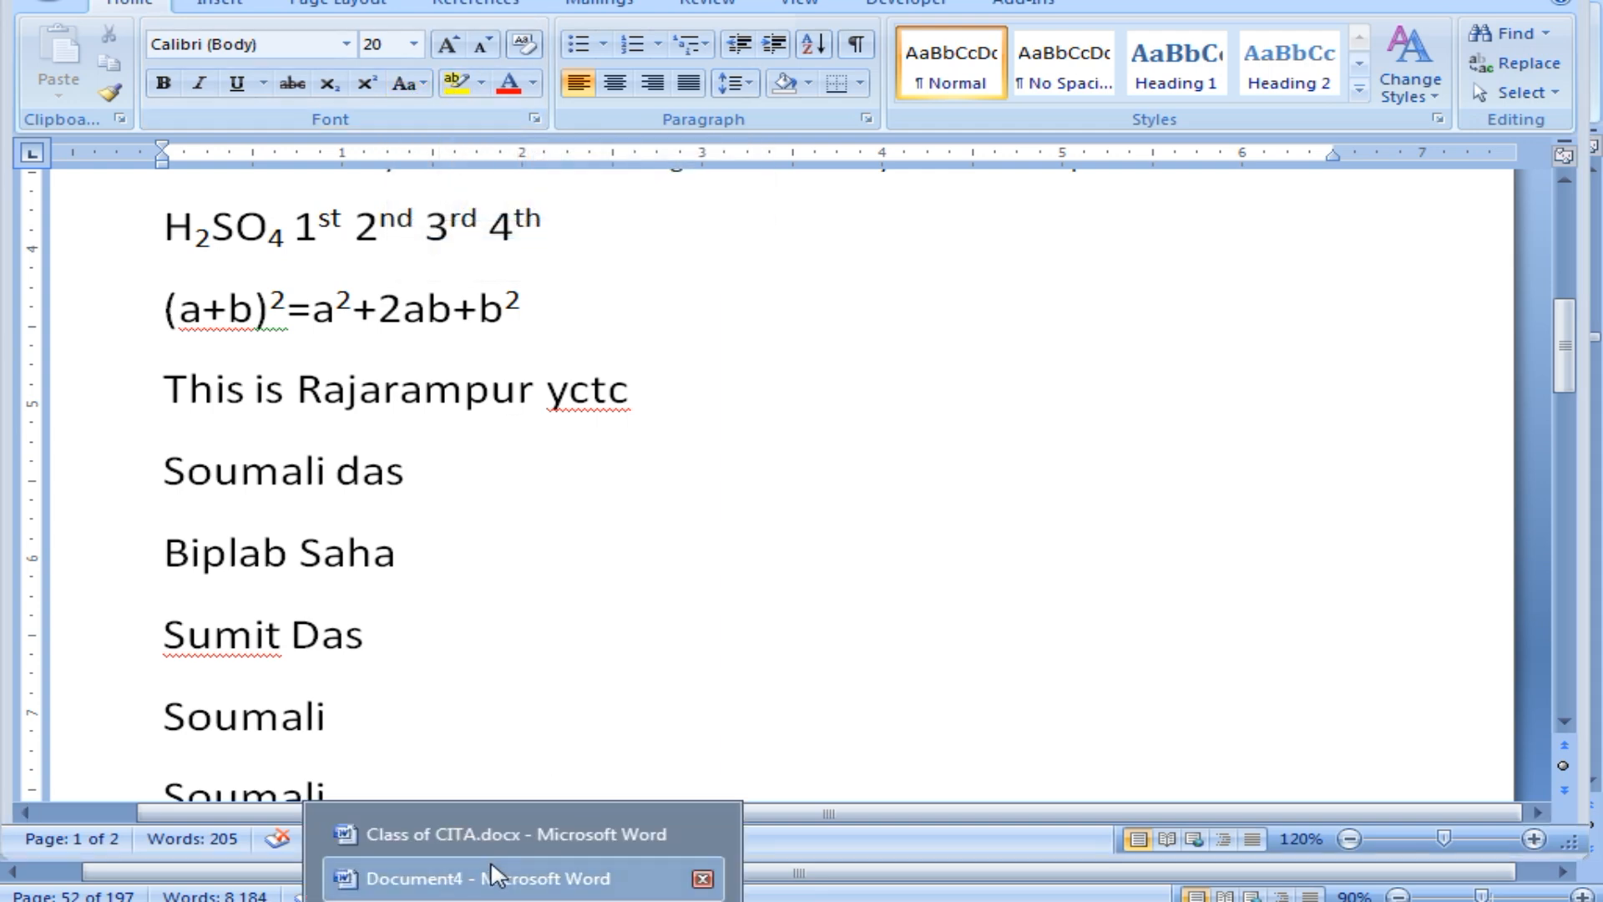
Switch to Document4 and scroll past the change-case examples to the Text Highlight color section.
left_click(493, 872)
scroll(539, 601, "down", 5)
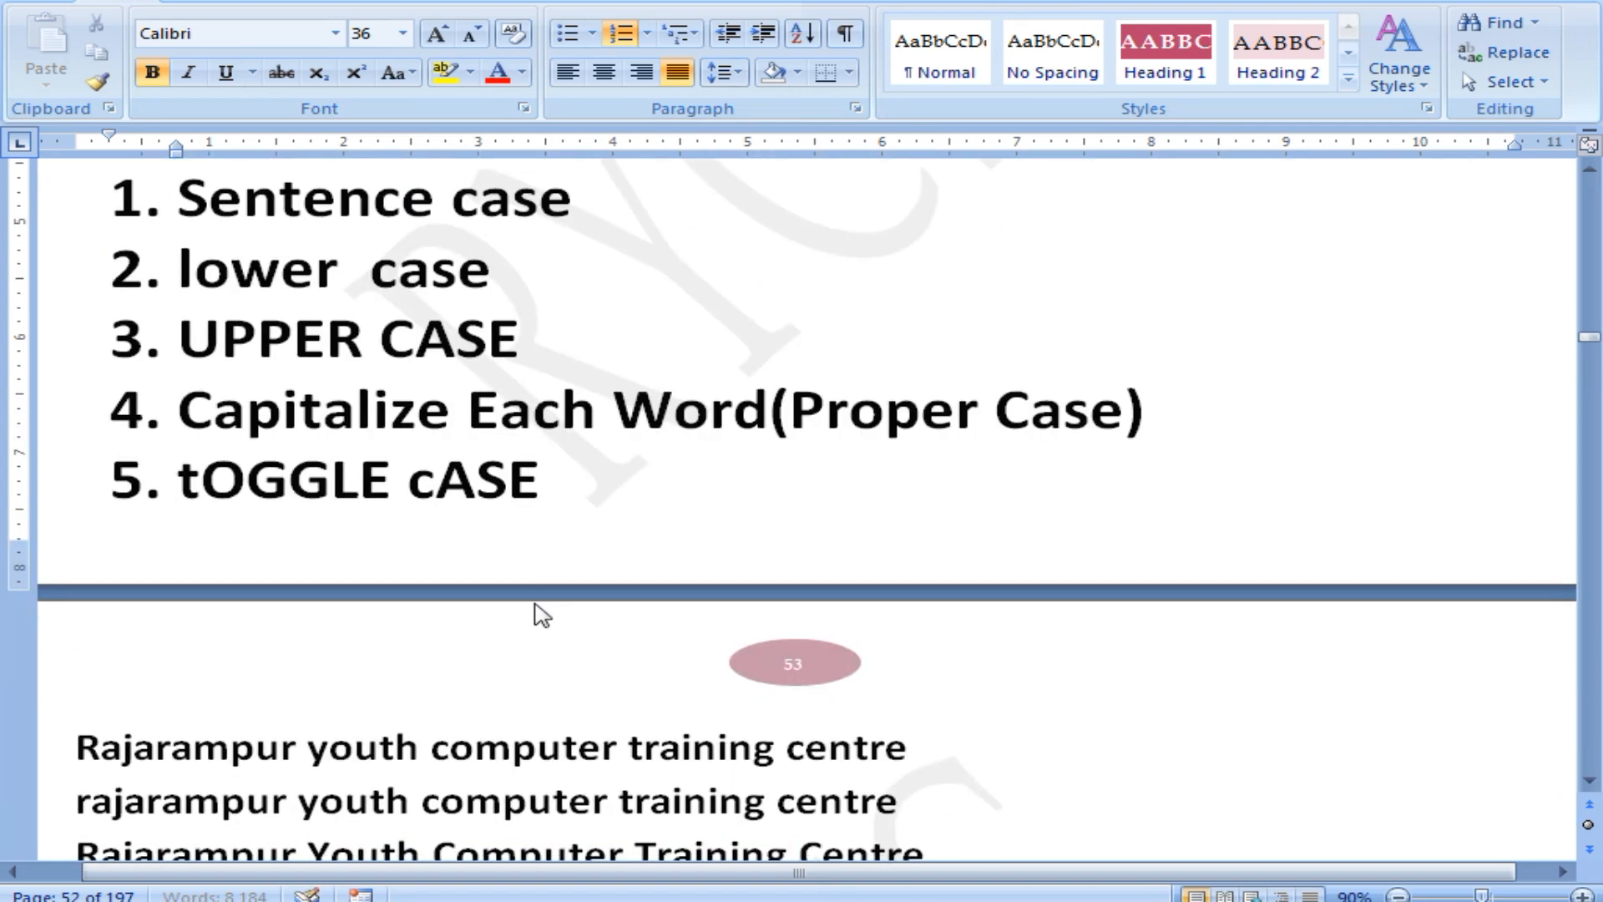
scroll(501, 609, "down", 1)
left_click(257, 522)
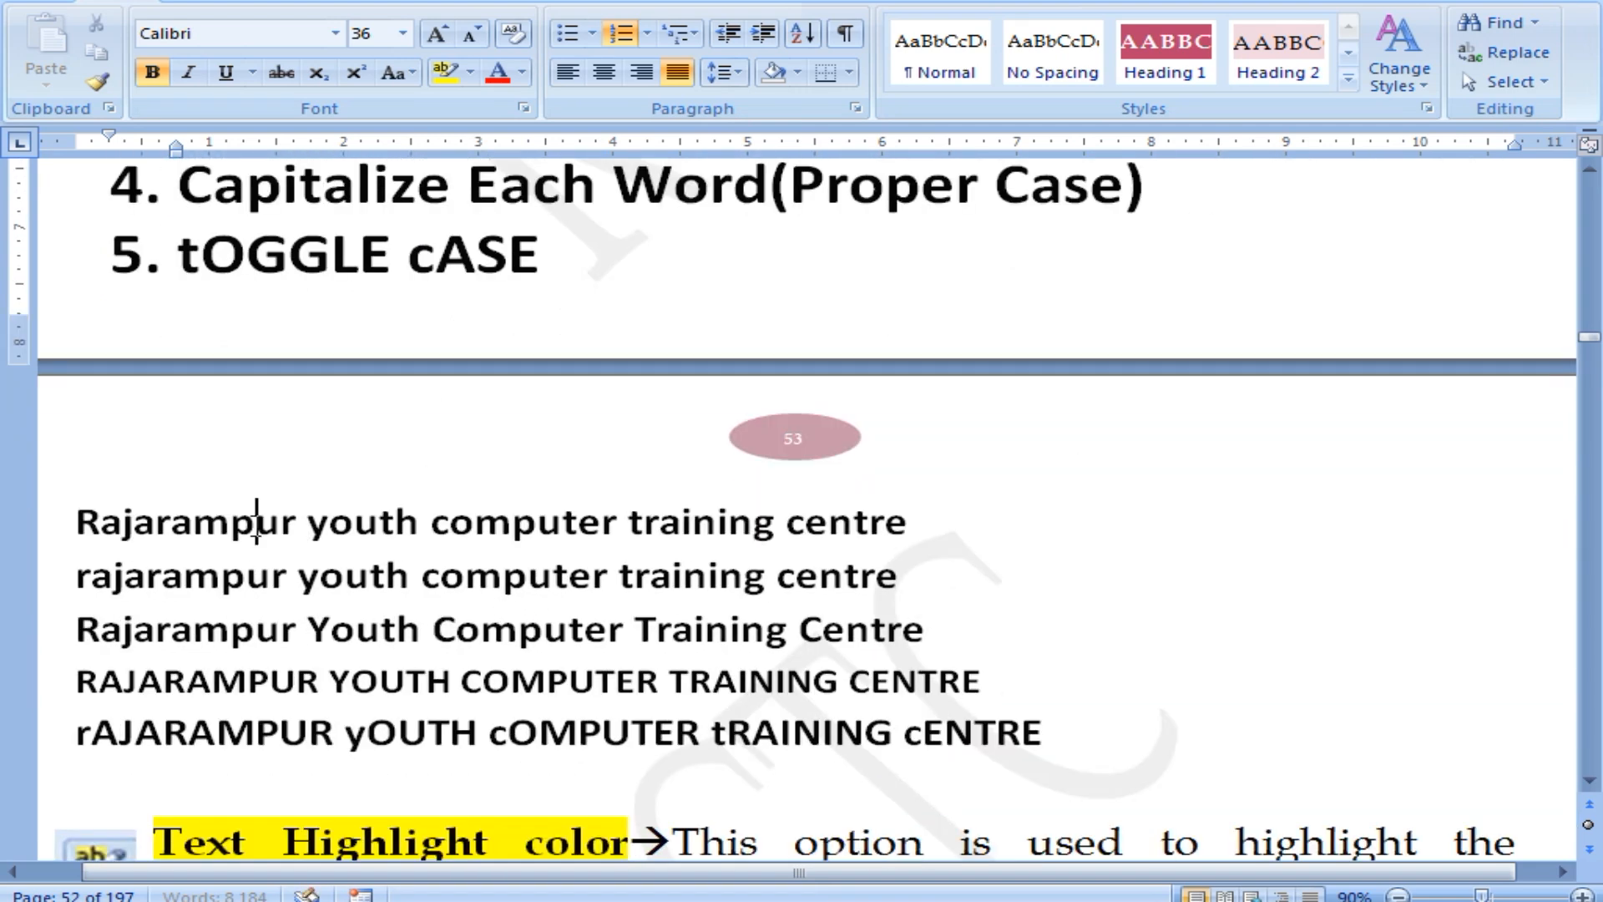
left_click(185, 577)
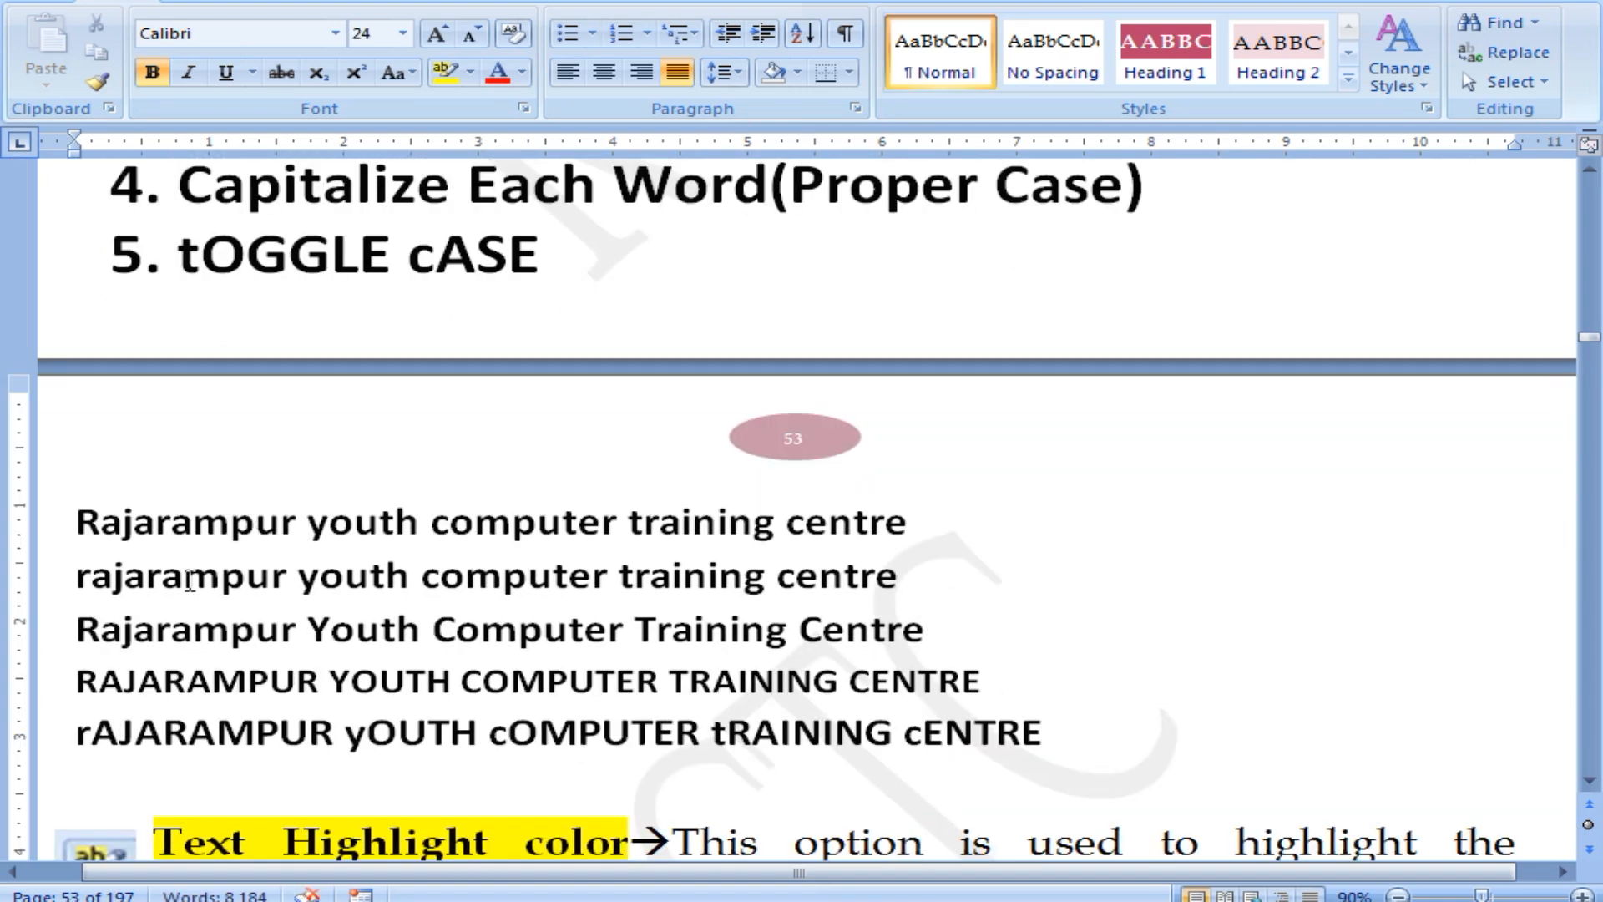
left_click(182, 637)
left_click(187, 682)
left_click(220, 733)
scroll(377, 660, "down", 1)
scroll(377, 659, "down", 6)
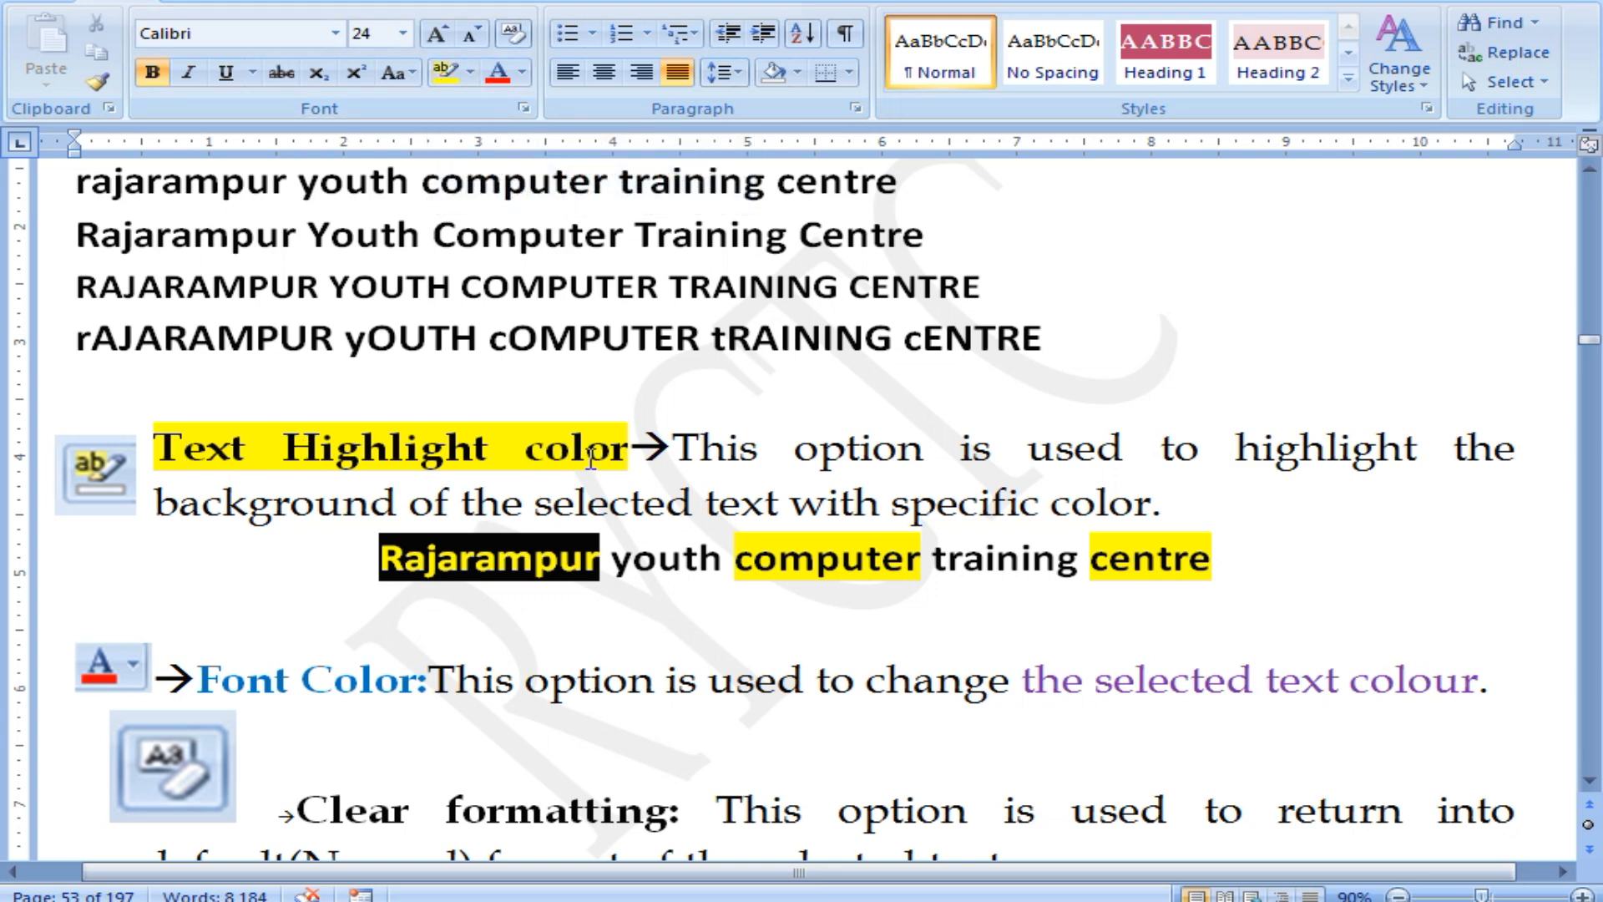
left_click_drag(526, 451, 627, 462)
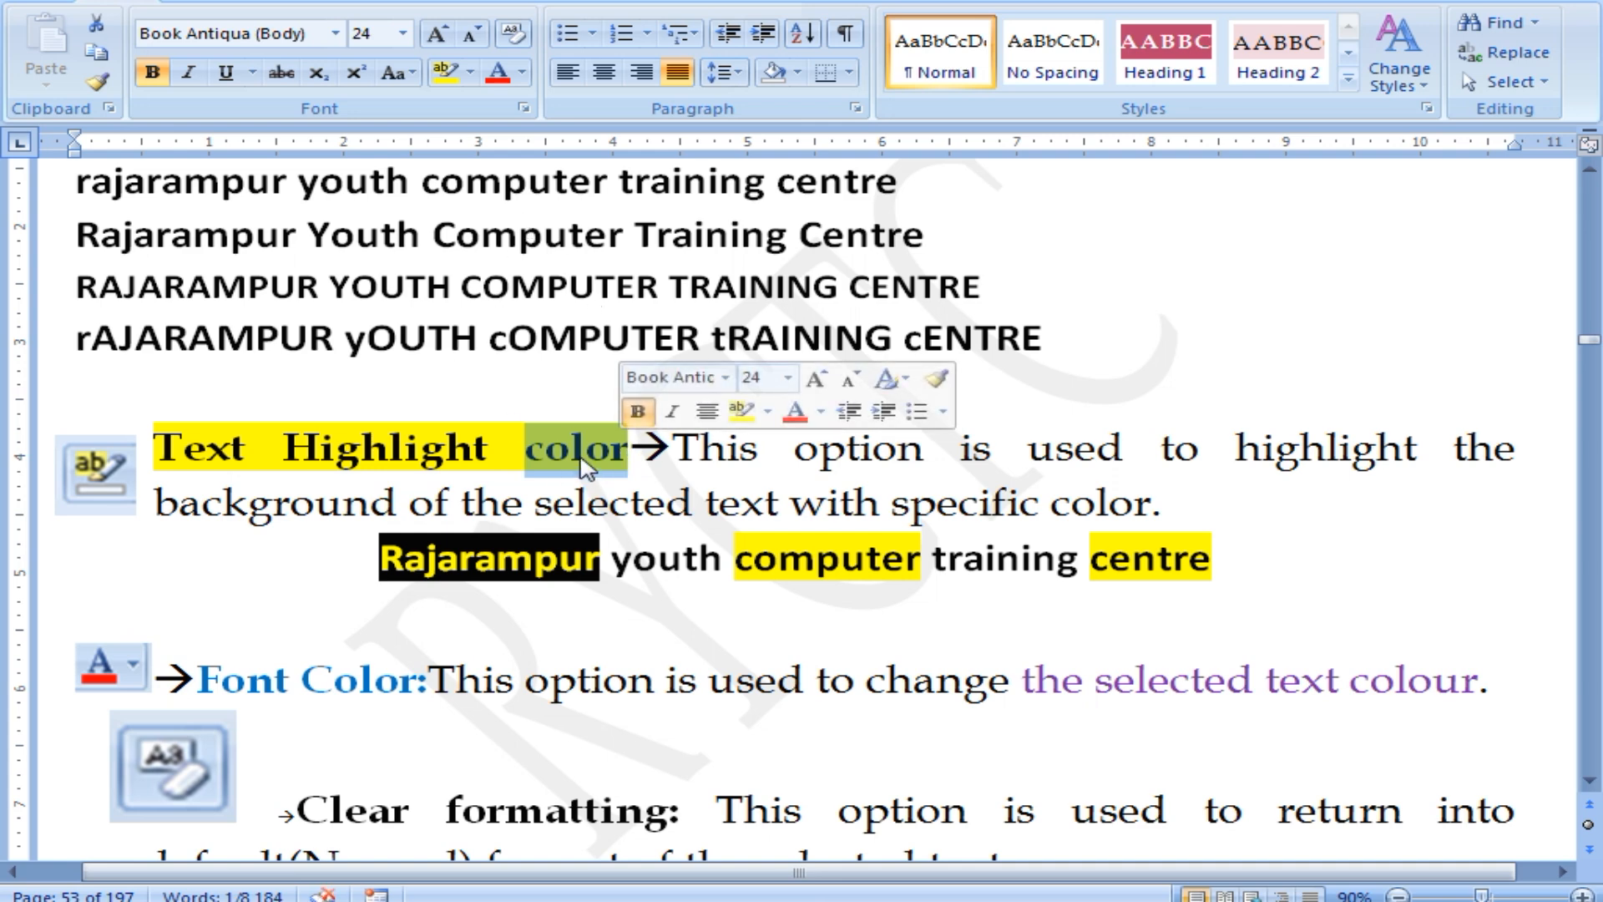
left_click(582, 461)
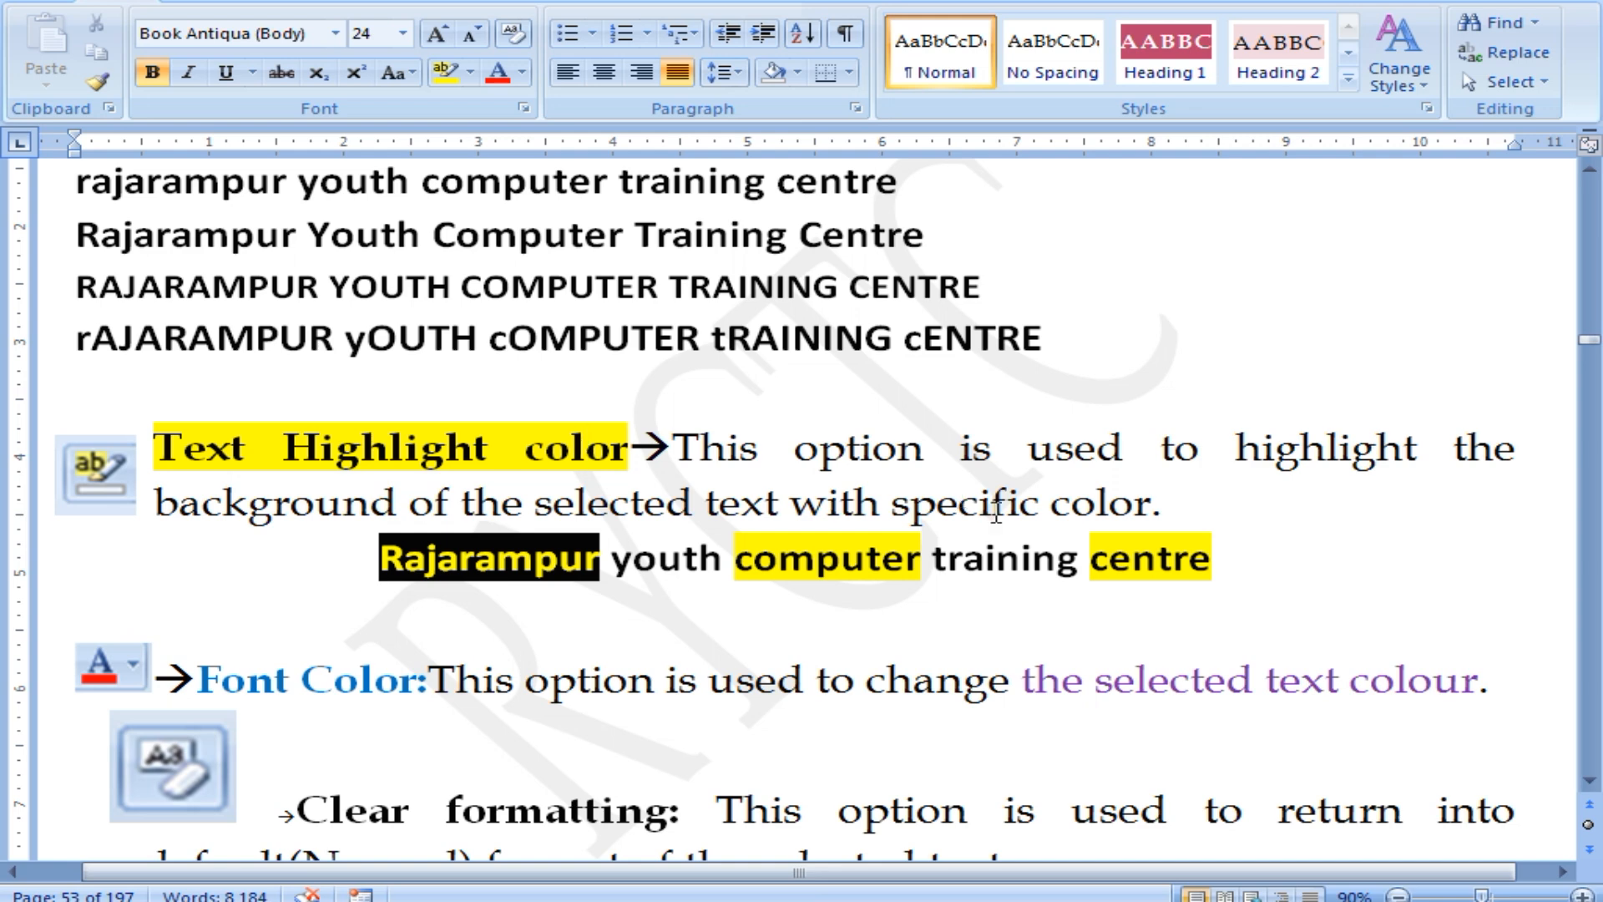
left_click(1077, 511)
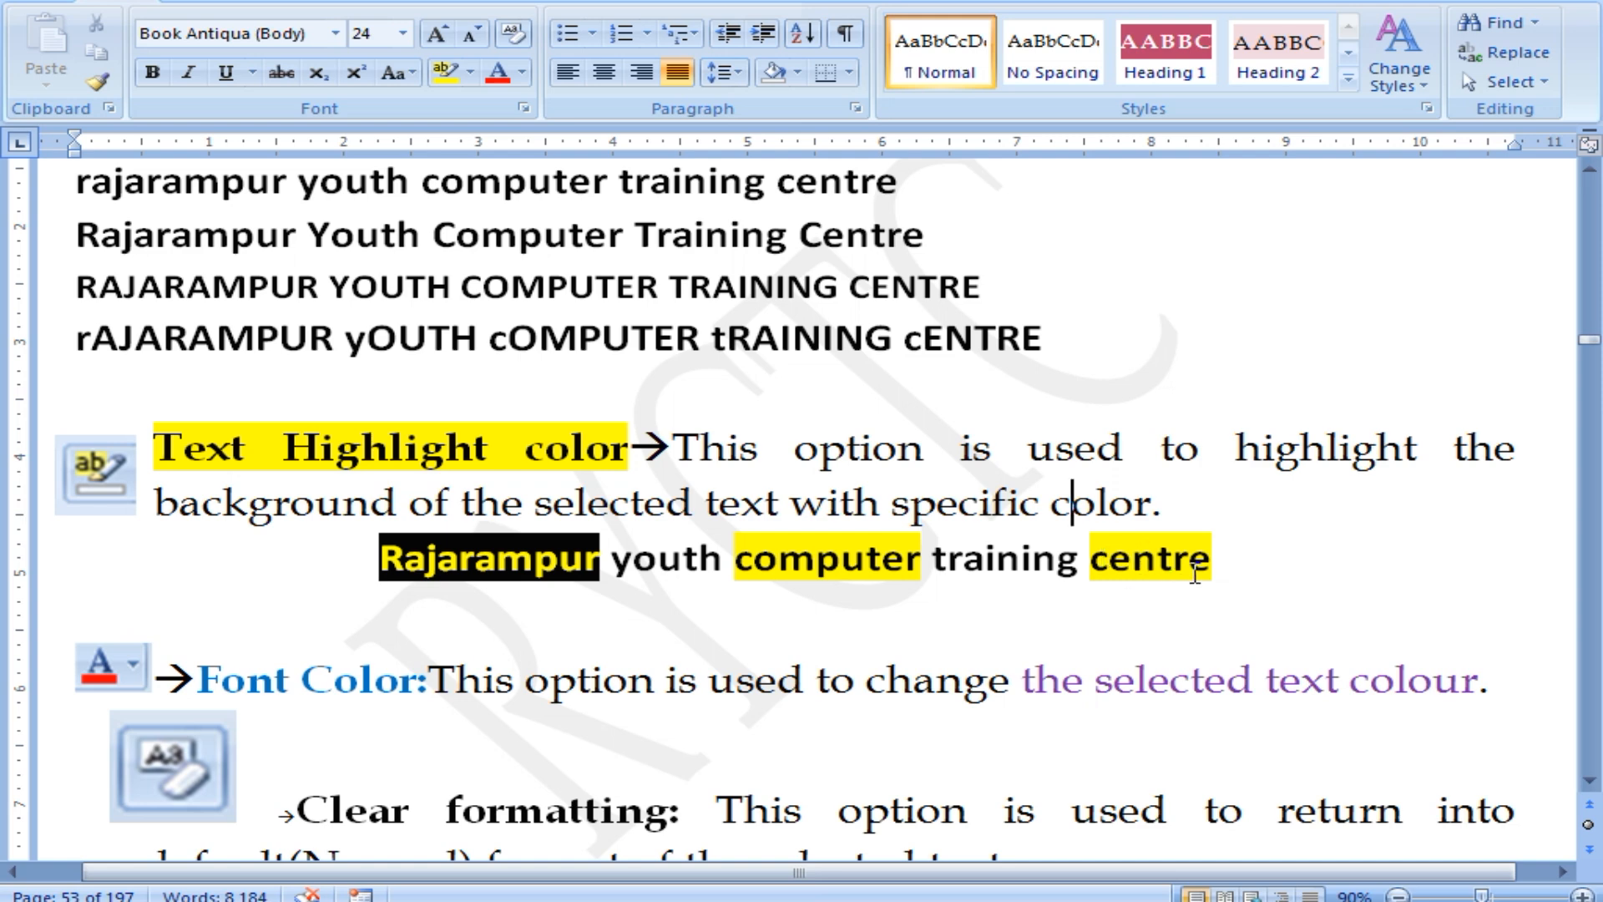
left_click(1222, 559)
left_click_drag(1222, 559, 1098, 547)
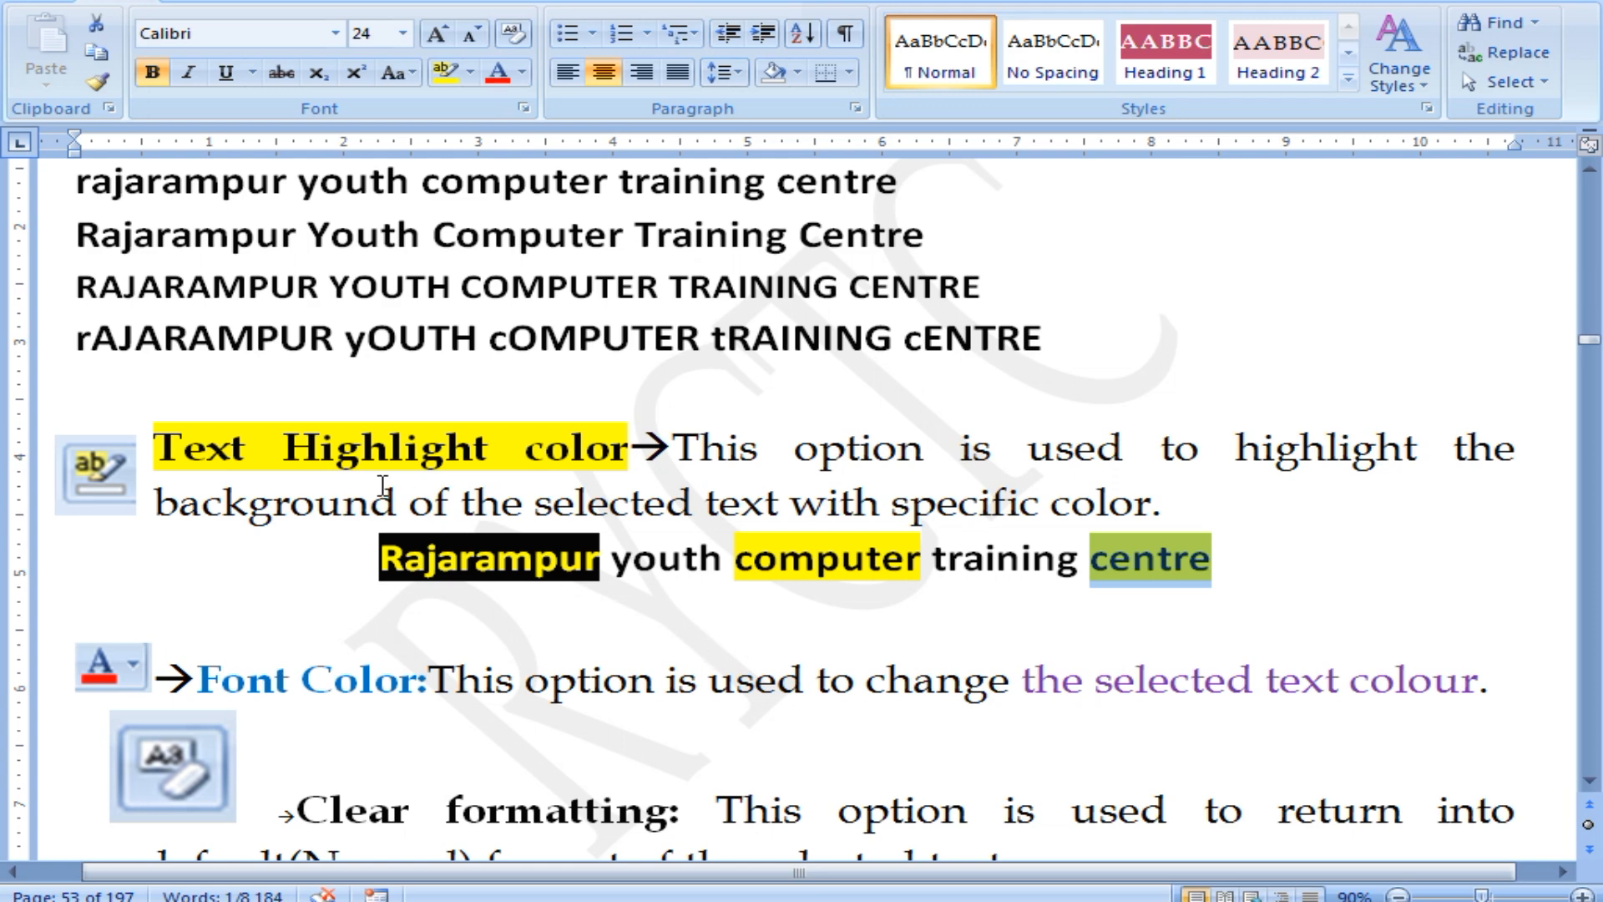
left_click(358, 455)
left_click_drag(167, 445, 577, 458)
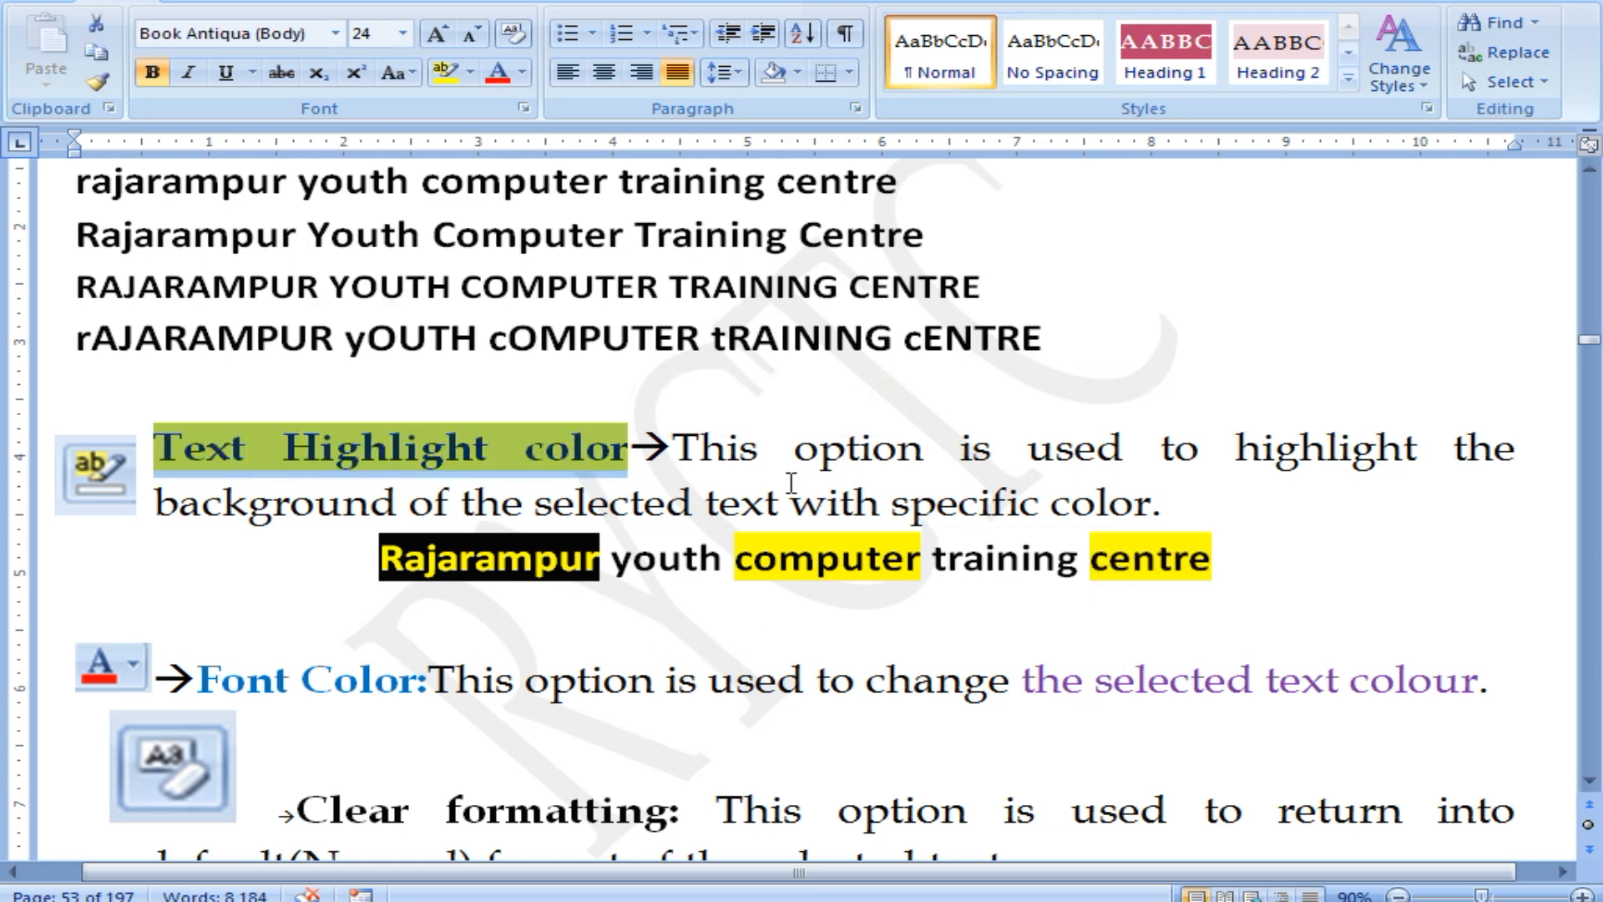
left_click(900, 451)
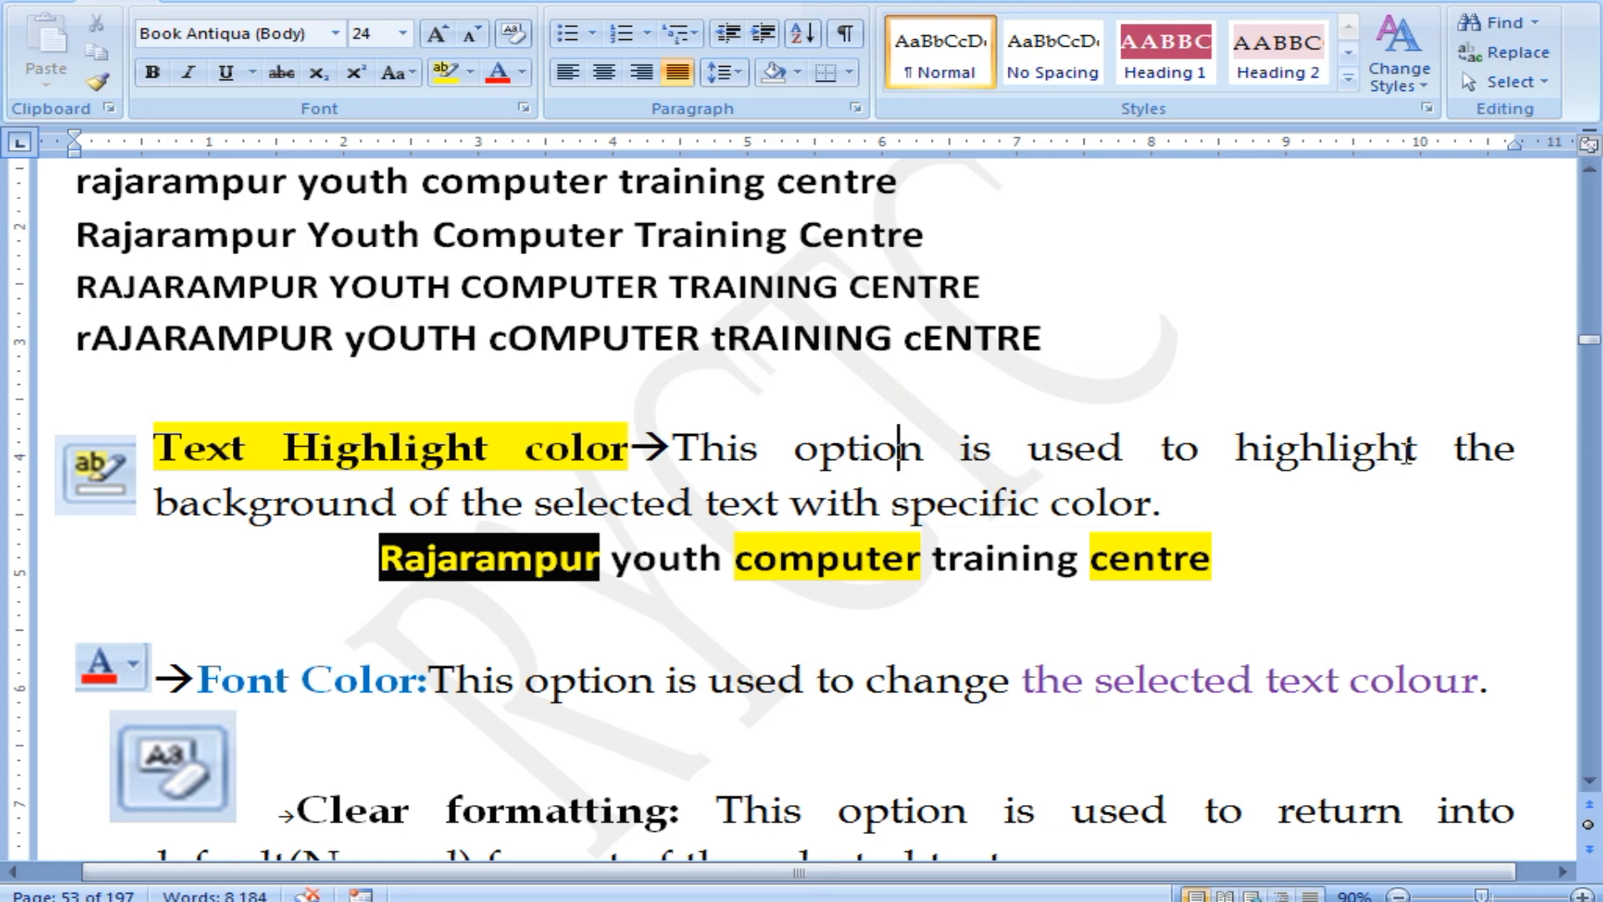
left_click(345, 501)
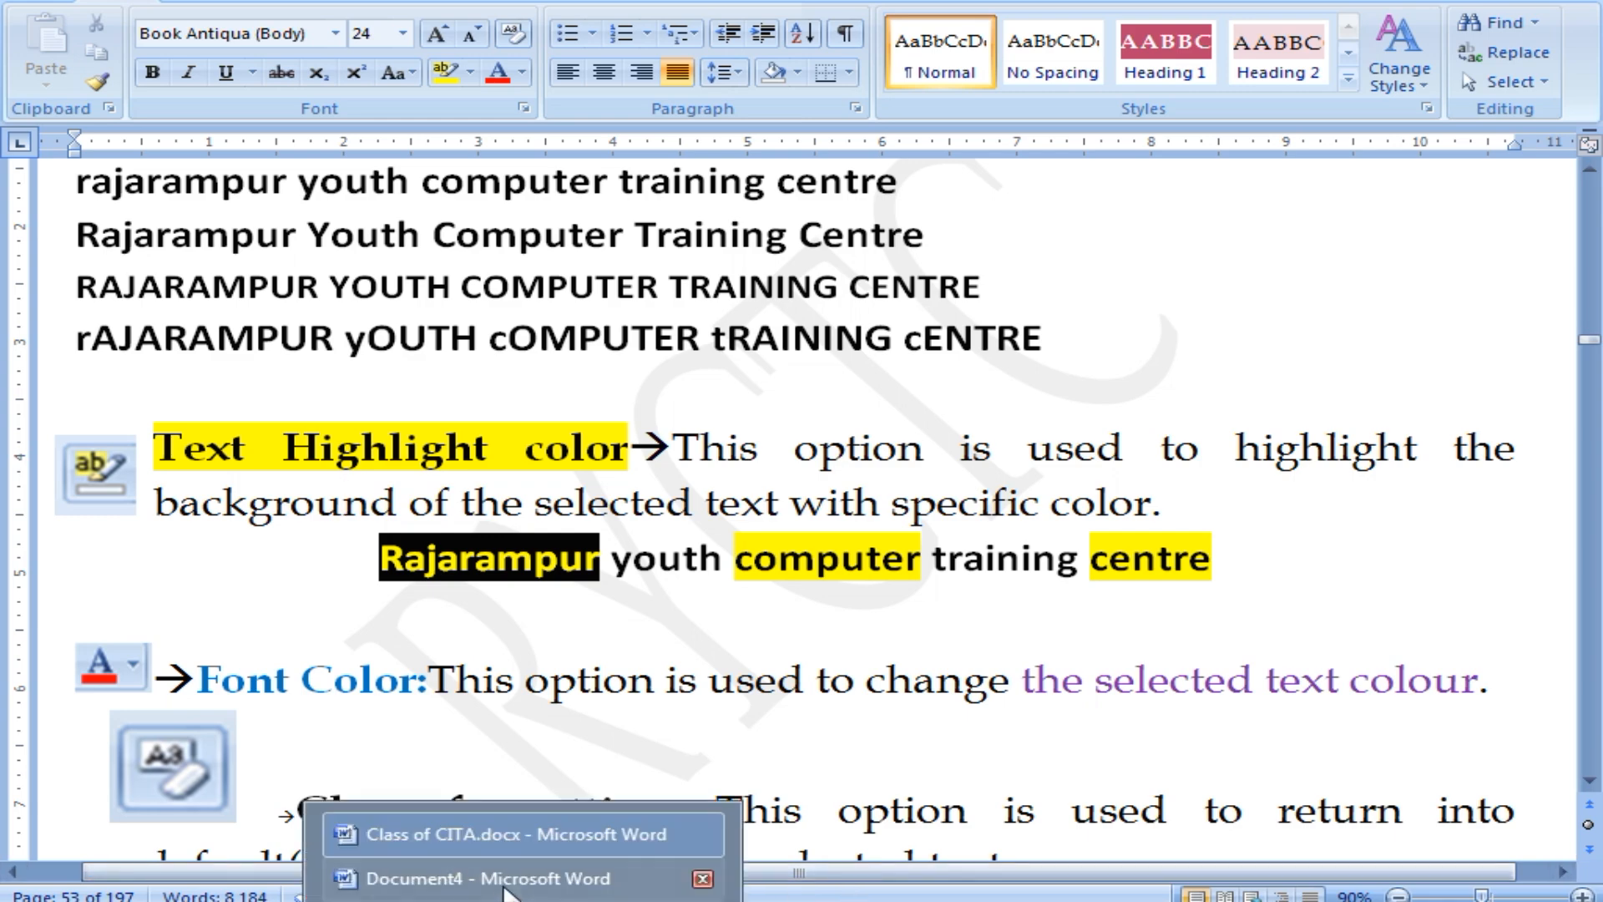
Back in the practice document, highlight the BIODATA title bright green.
left_click(506, 882)
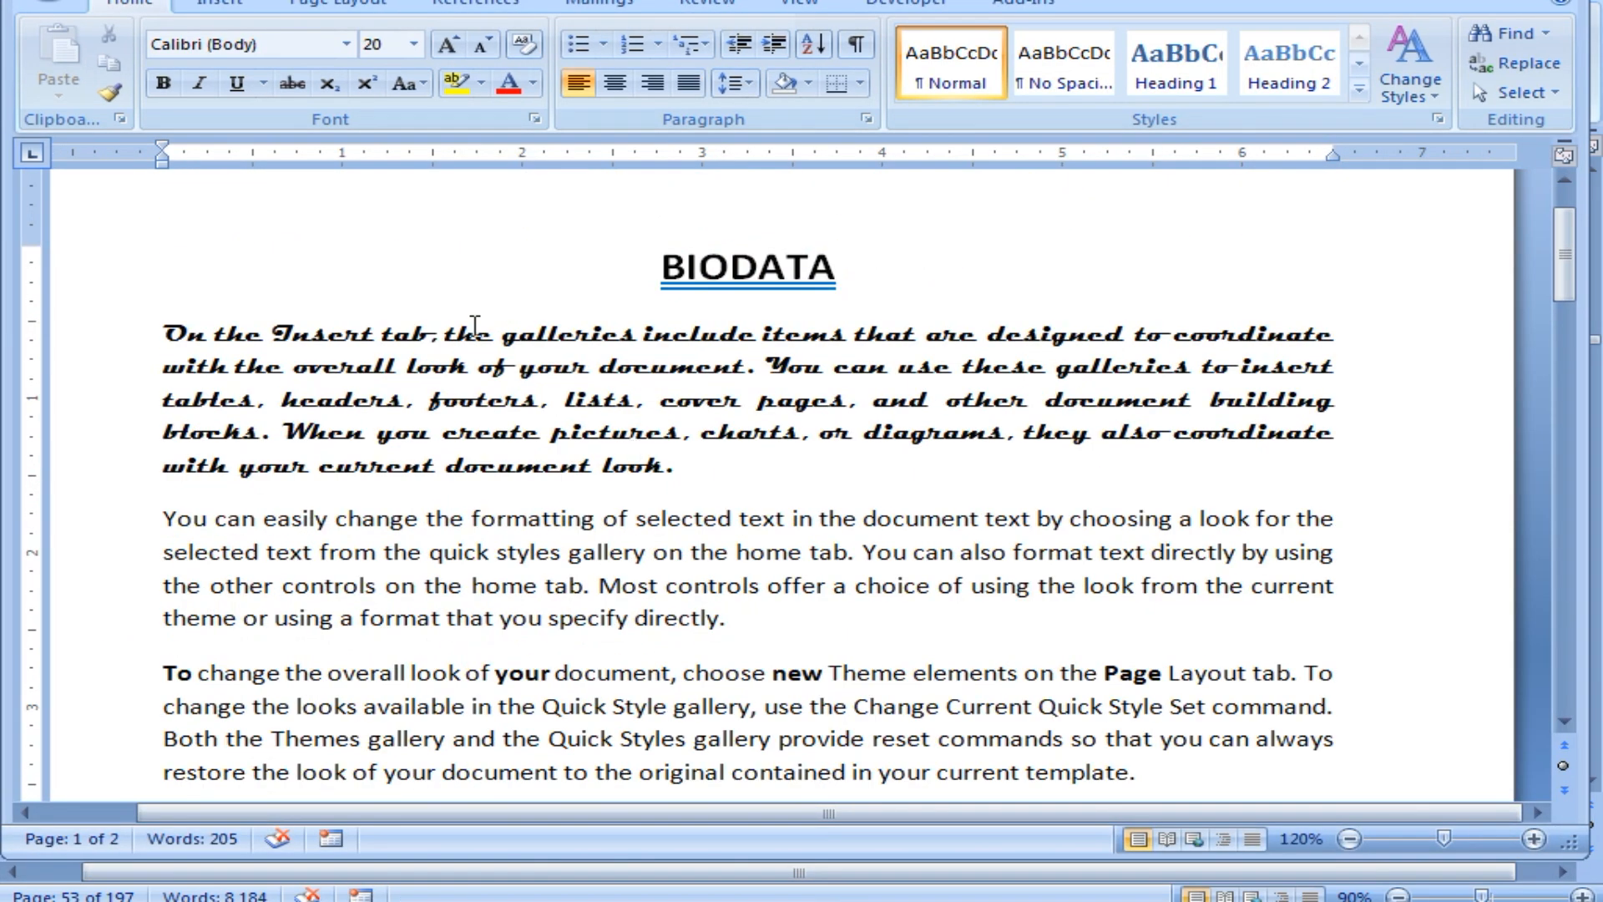
left_click_drag(654, 268, 822, 275)
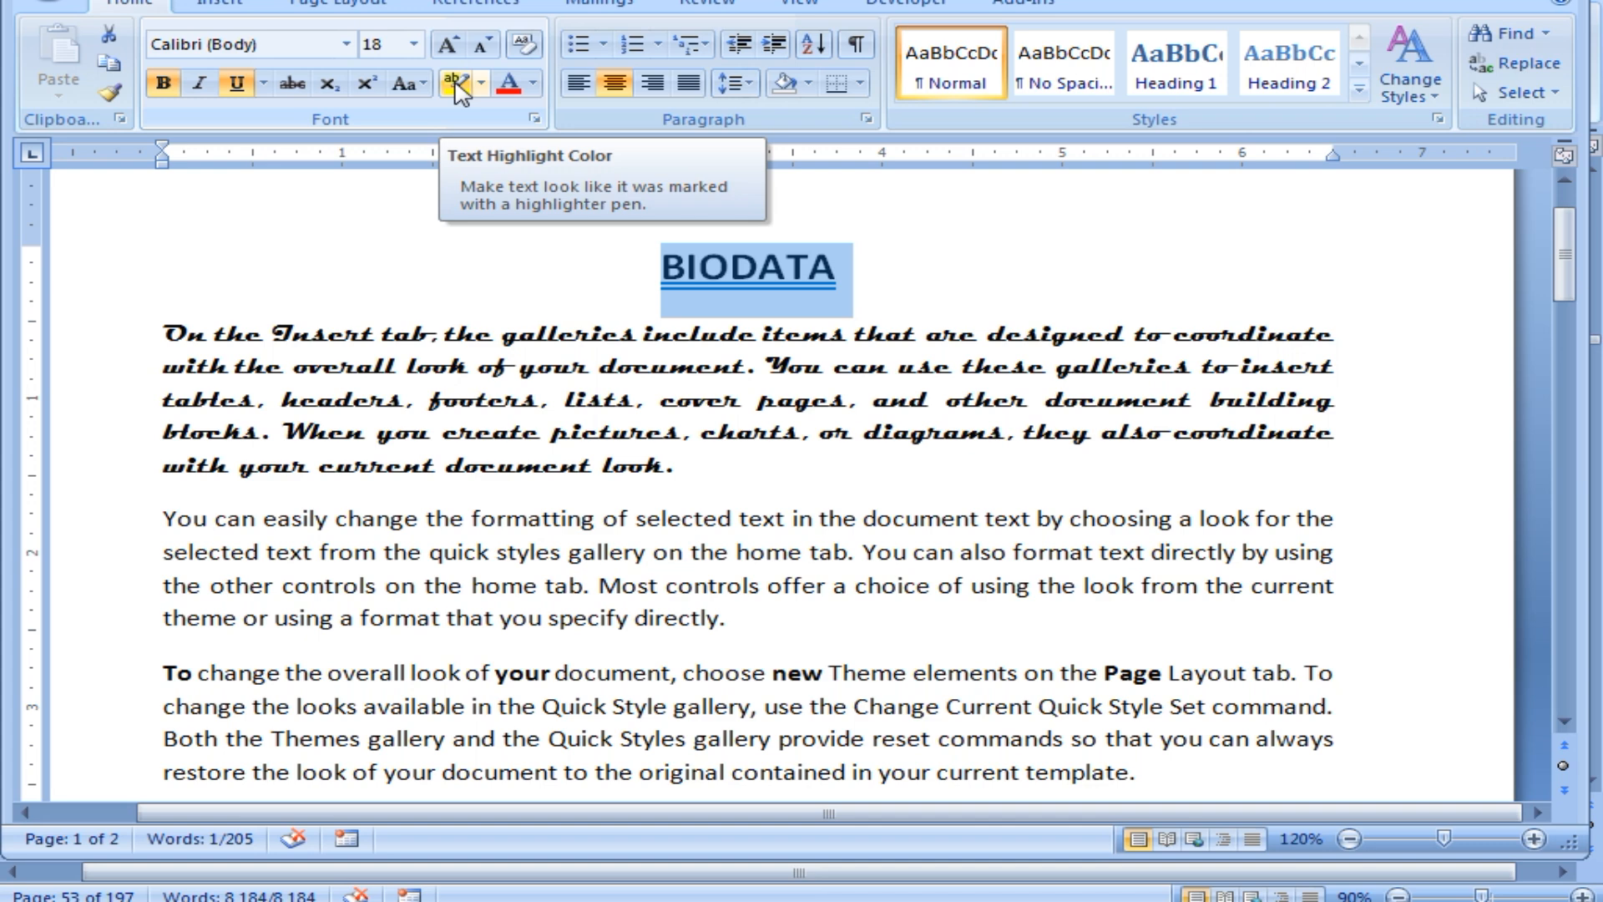
left_click(457, 84)
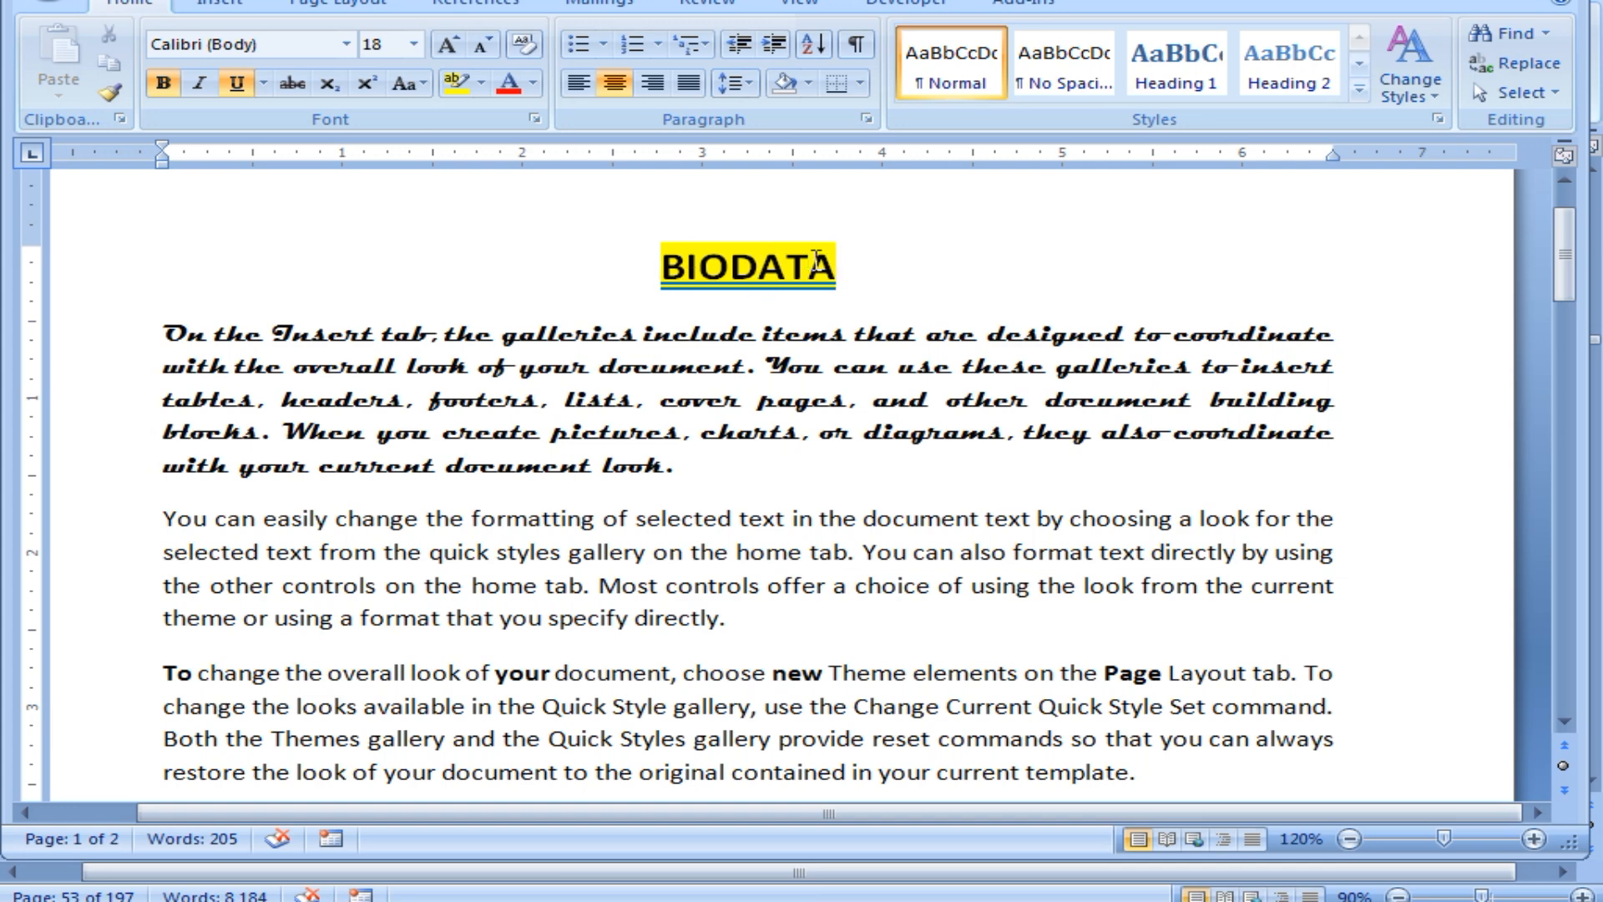
left_click_drag(816, 260, 660, 284)
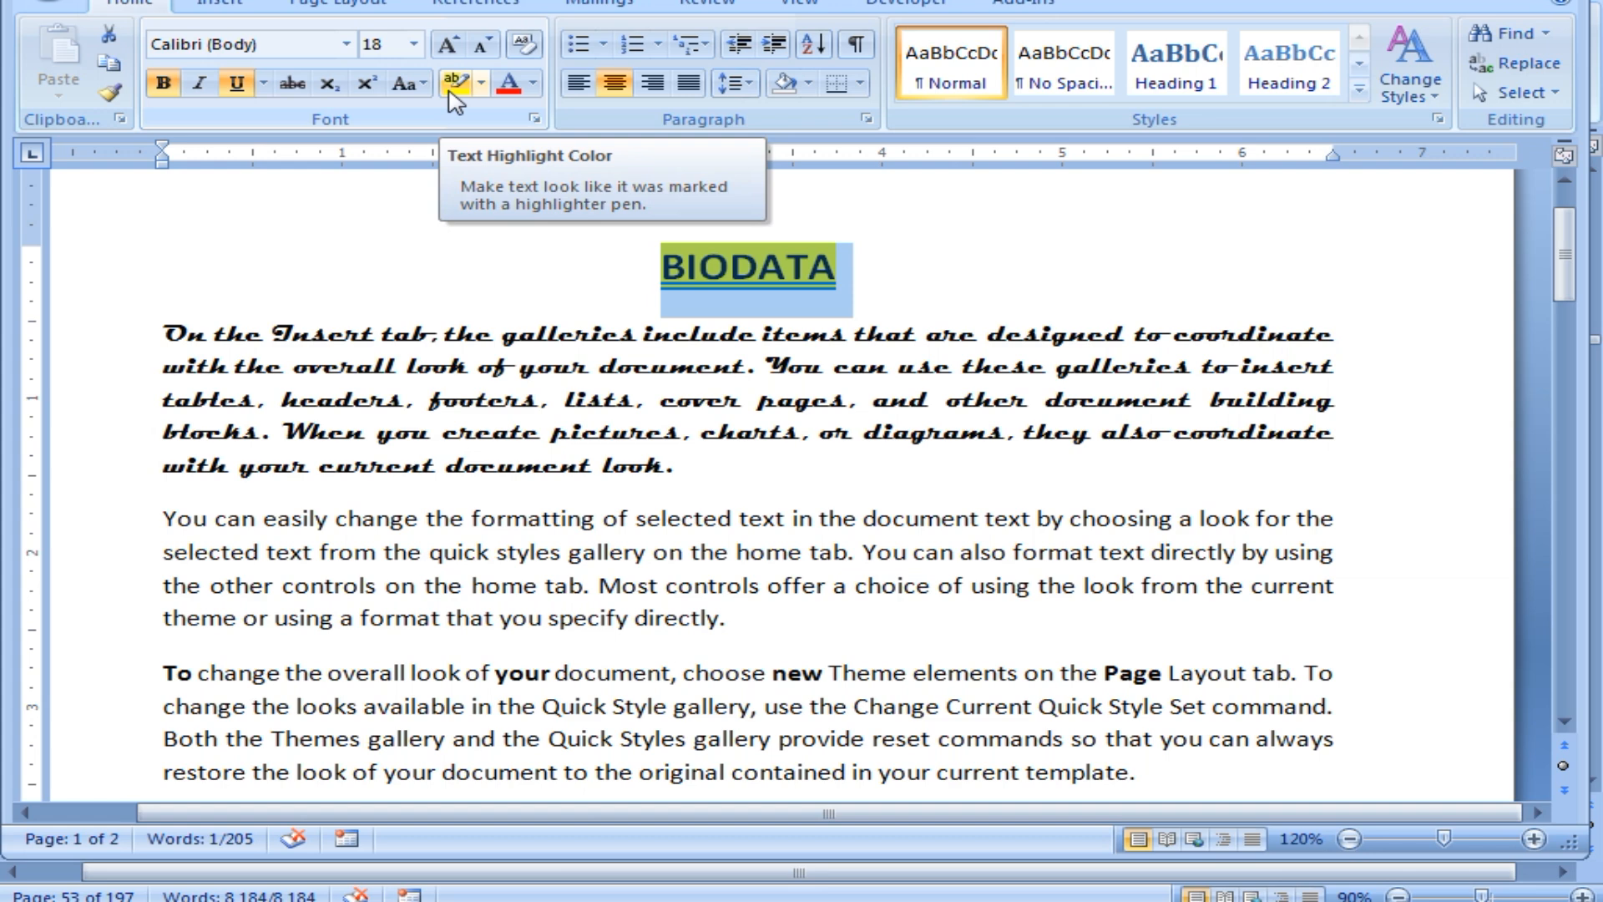
left_click(481, 83)
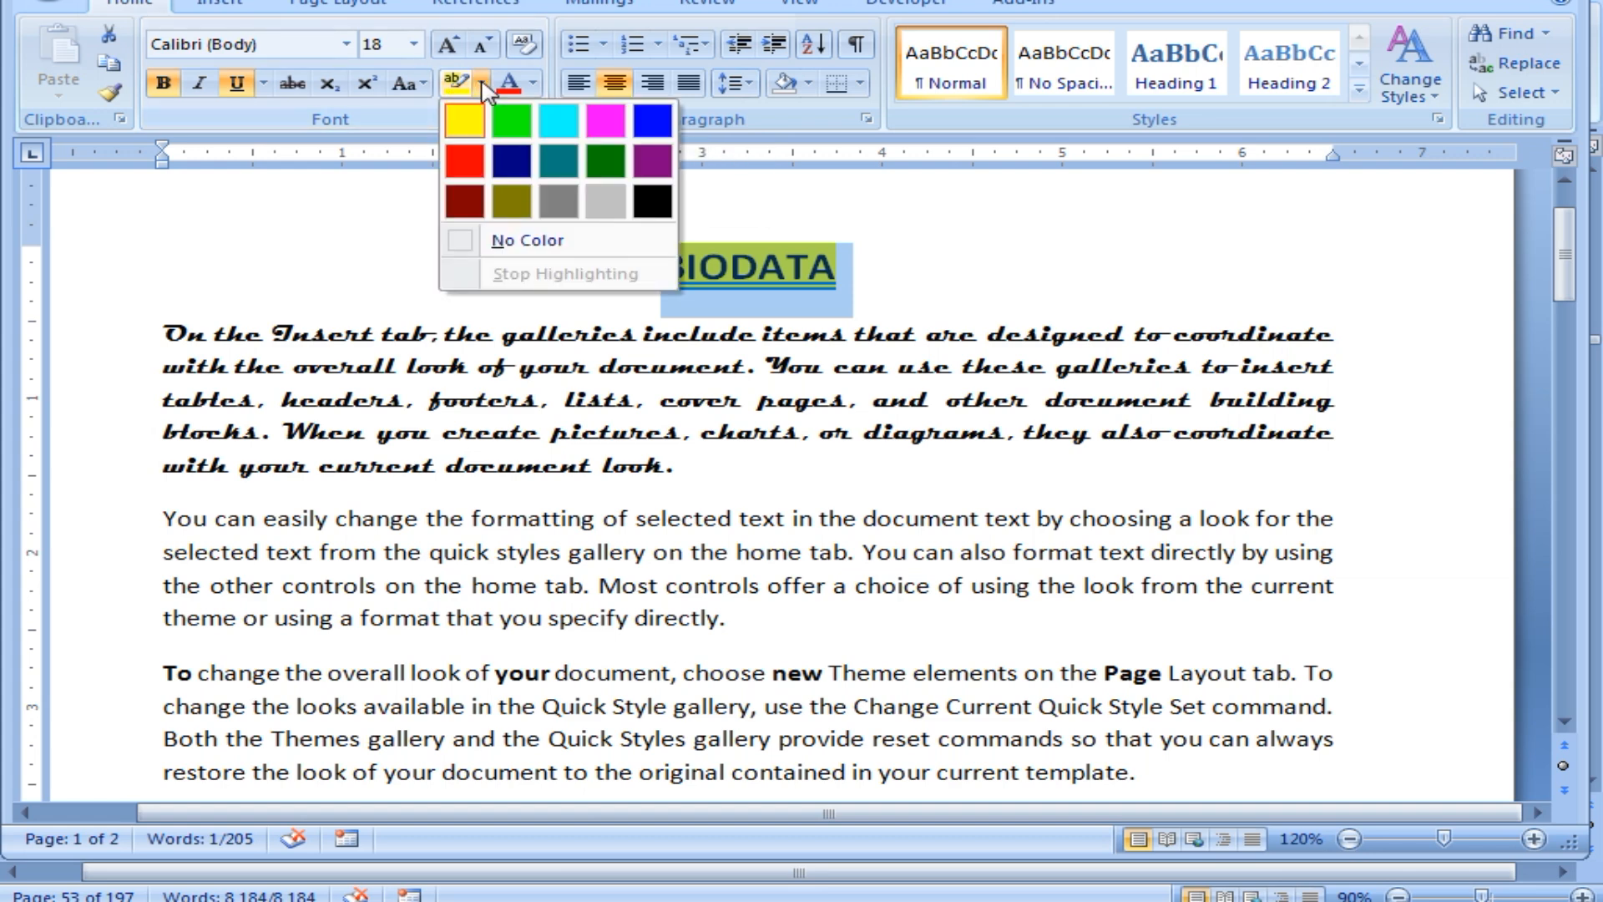
left_click(511, 121)
left_click(768, 297)
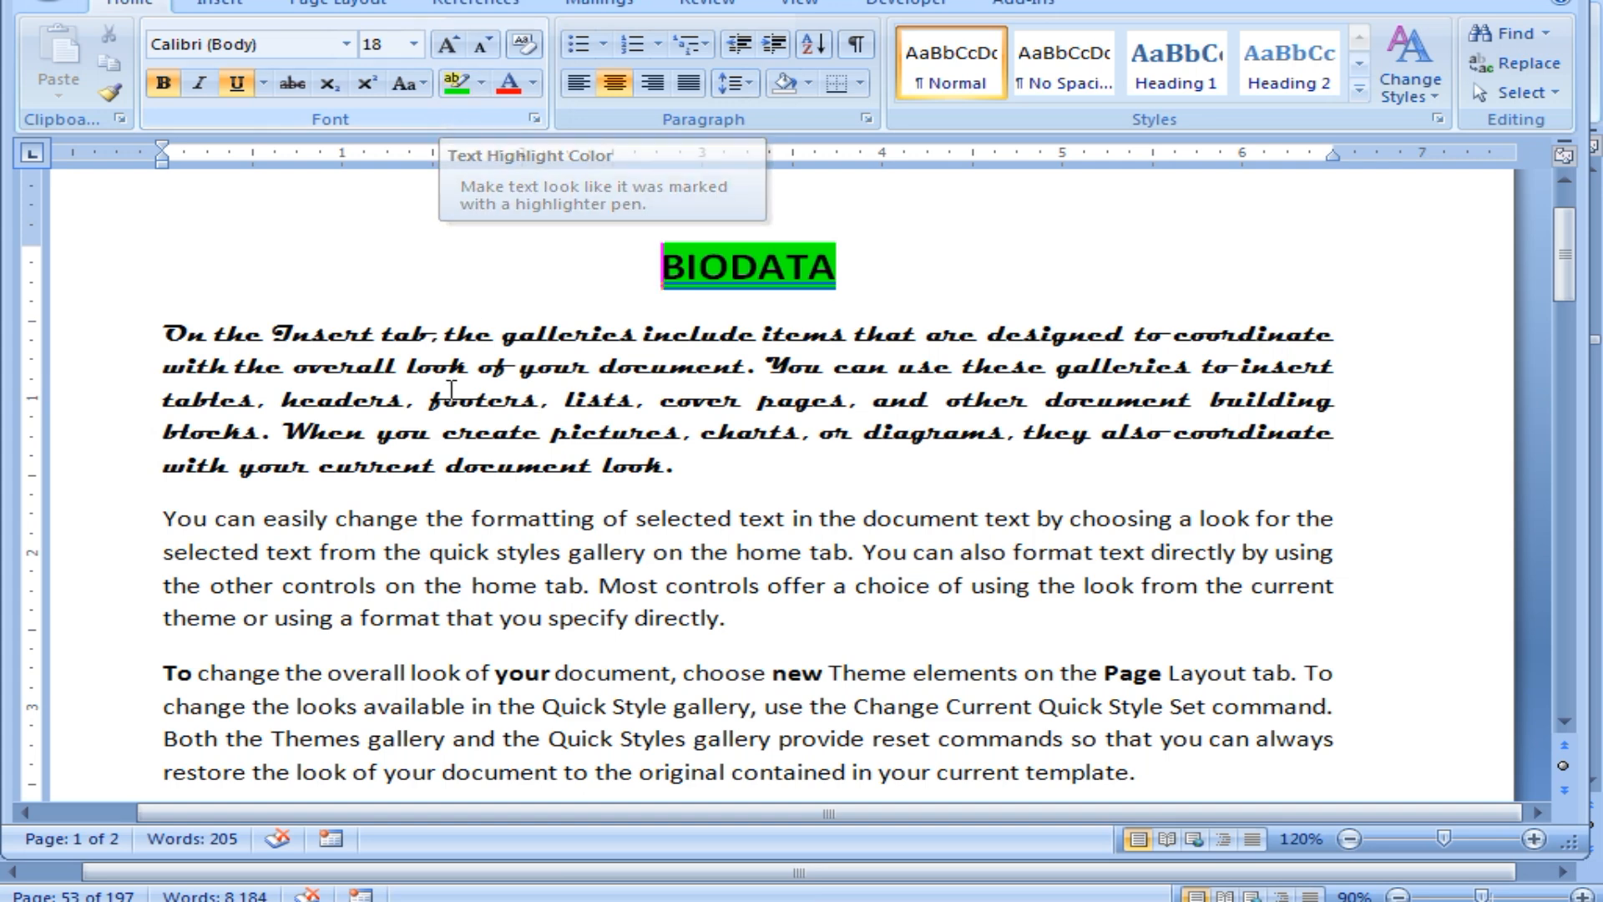
Highlight the script paragraph's first line bright green and its last line pink, then reselect the title.
left_click_drag(172, 326, 1244, 331)
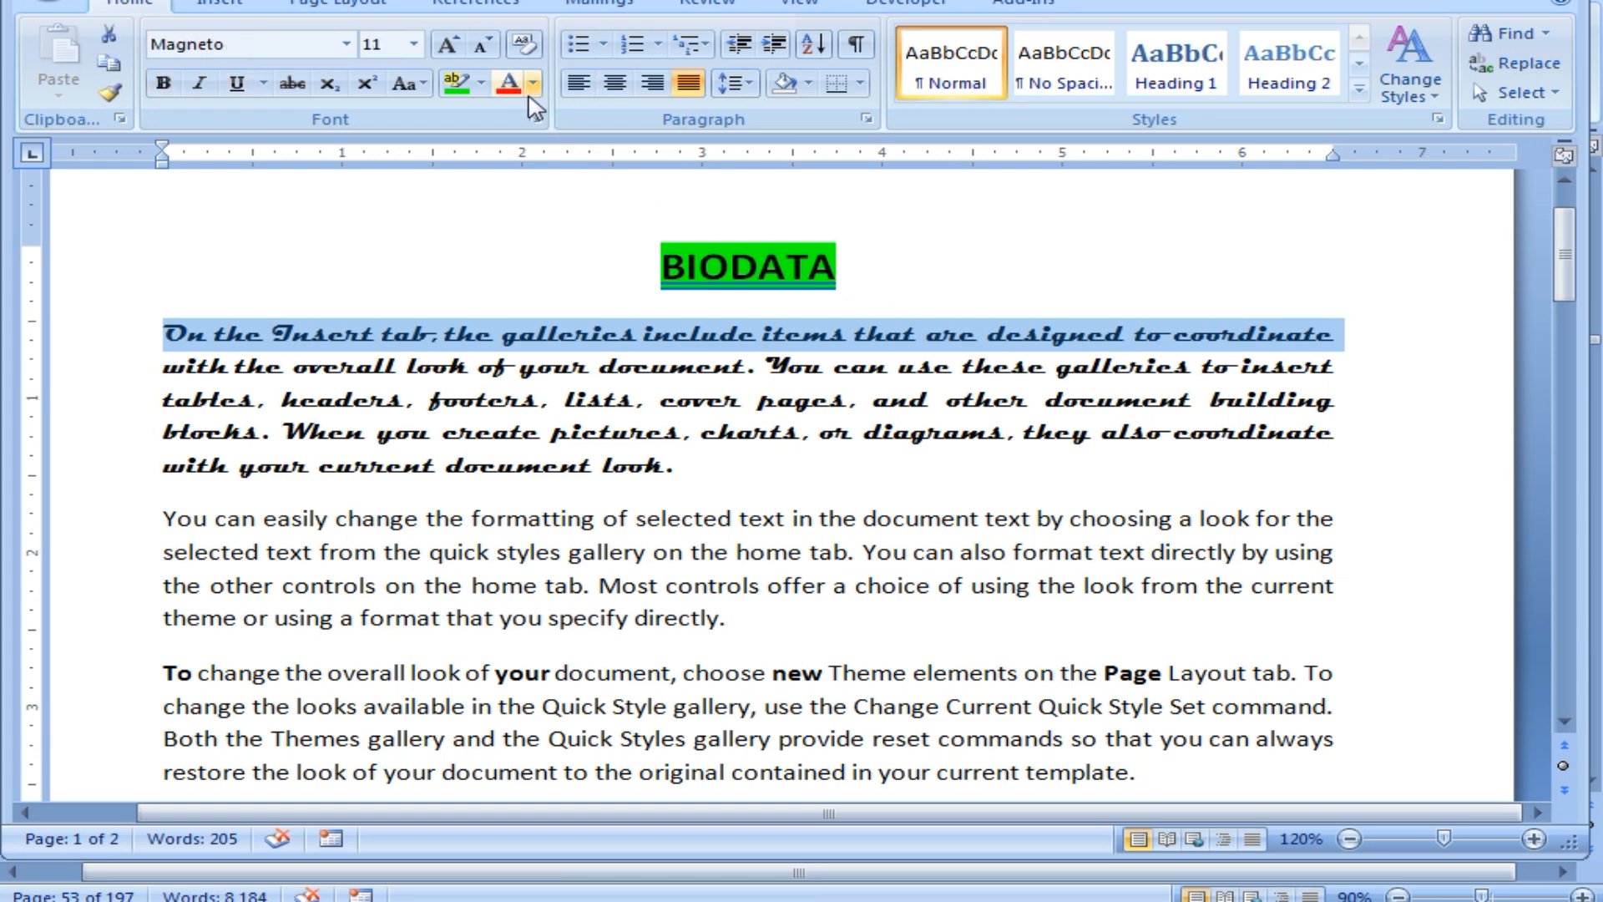
left_click(456, 85)
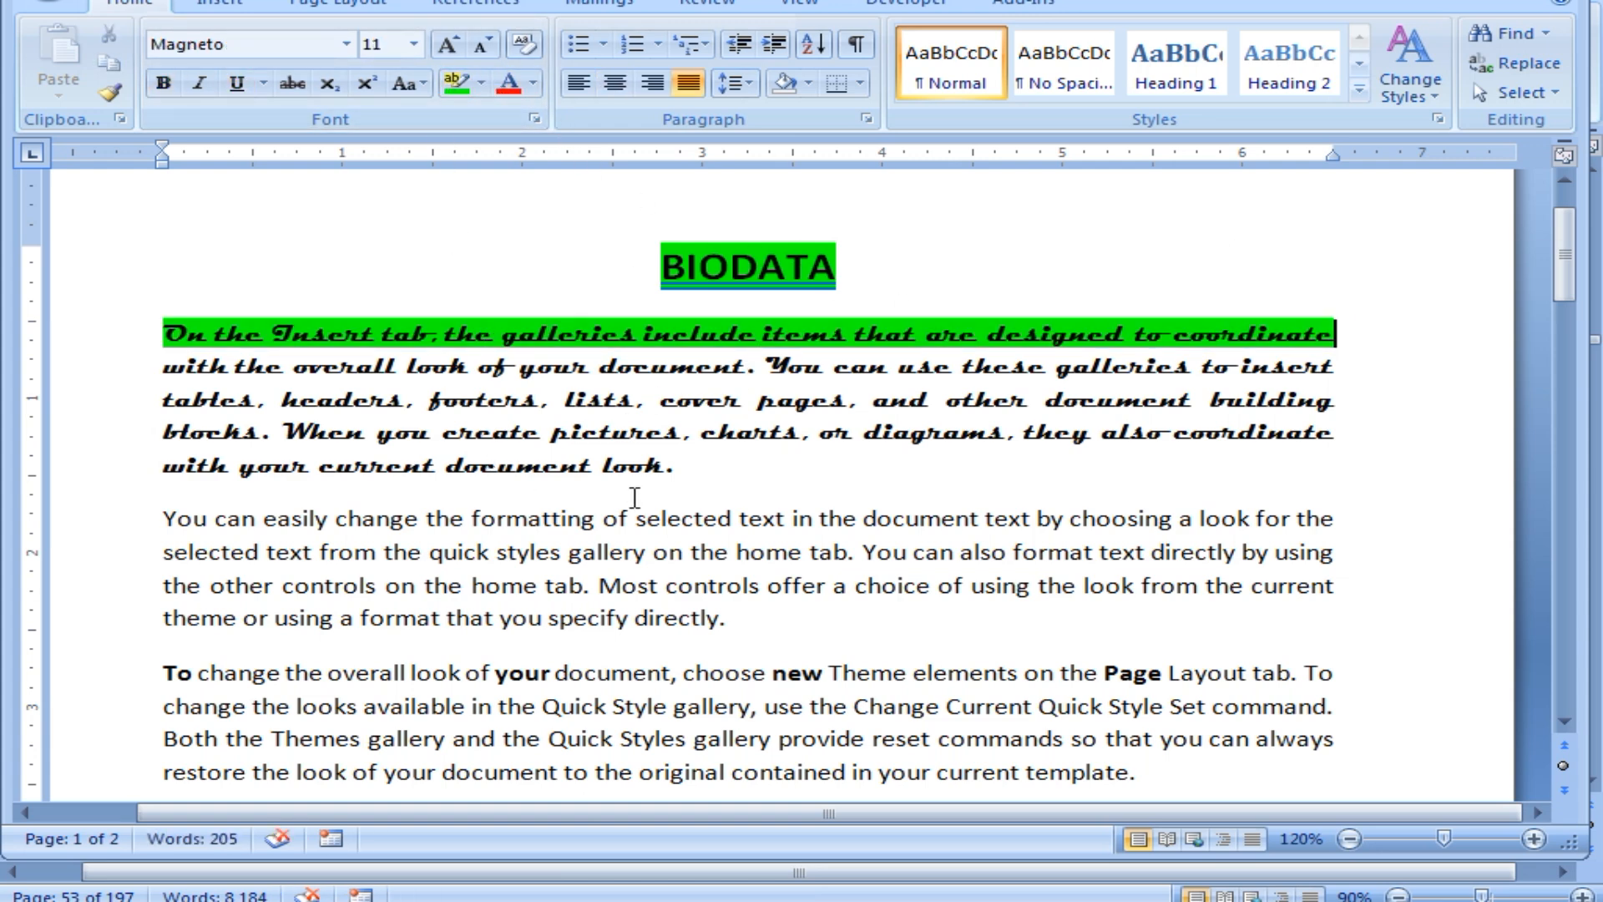
left_click_drag(676, 466, 194, 480)
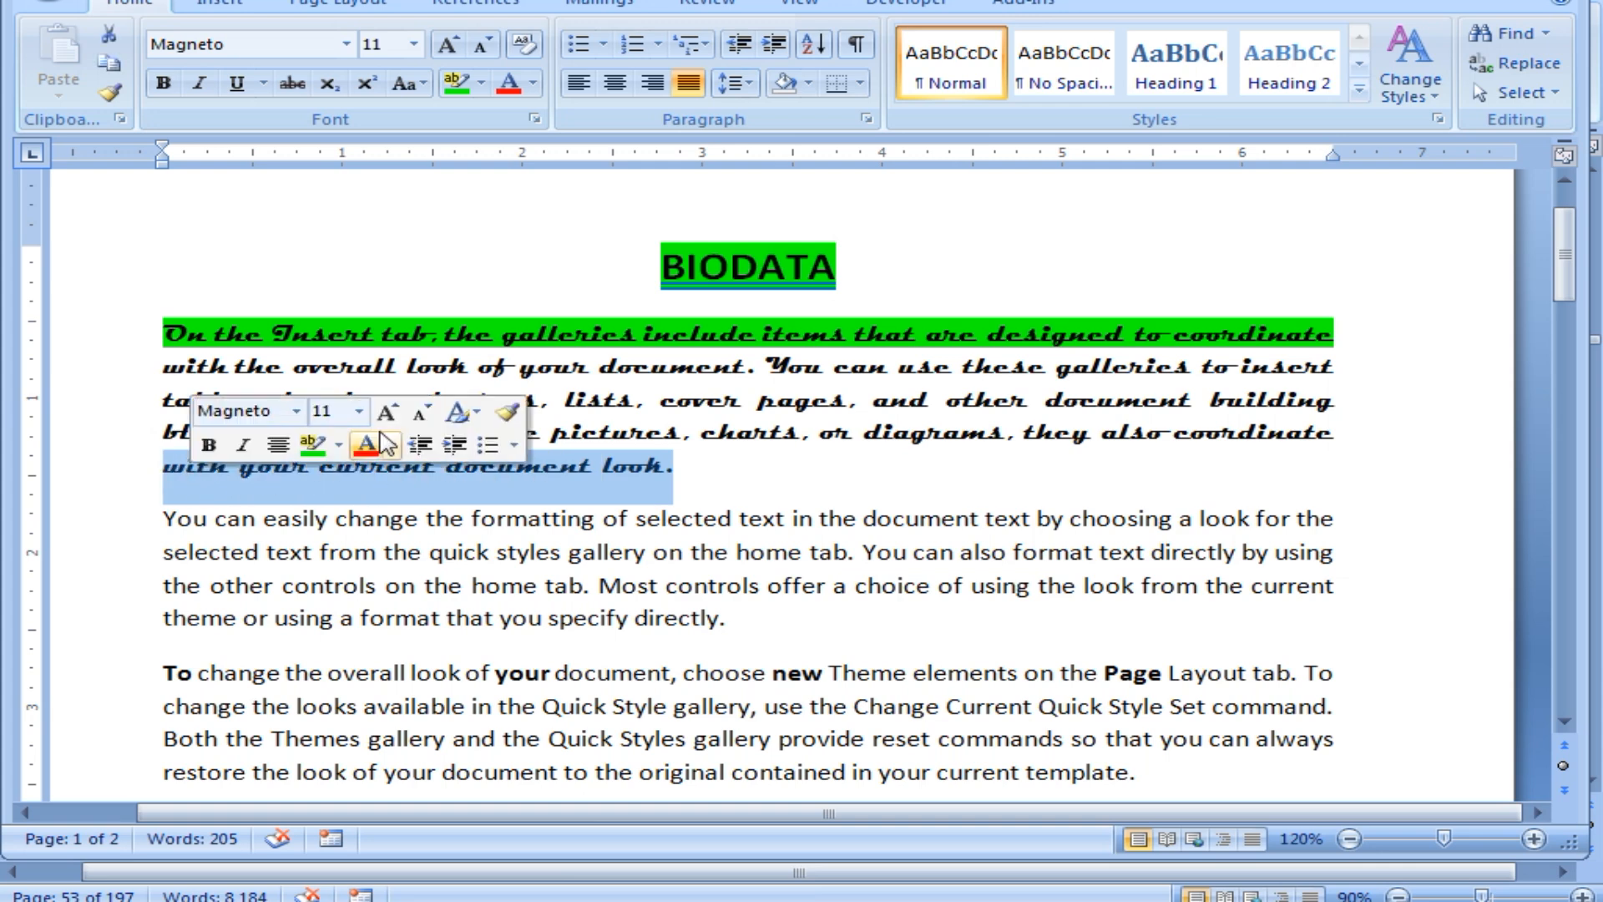
left_click(481, 84)
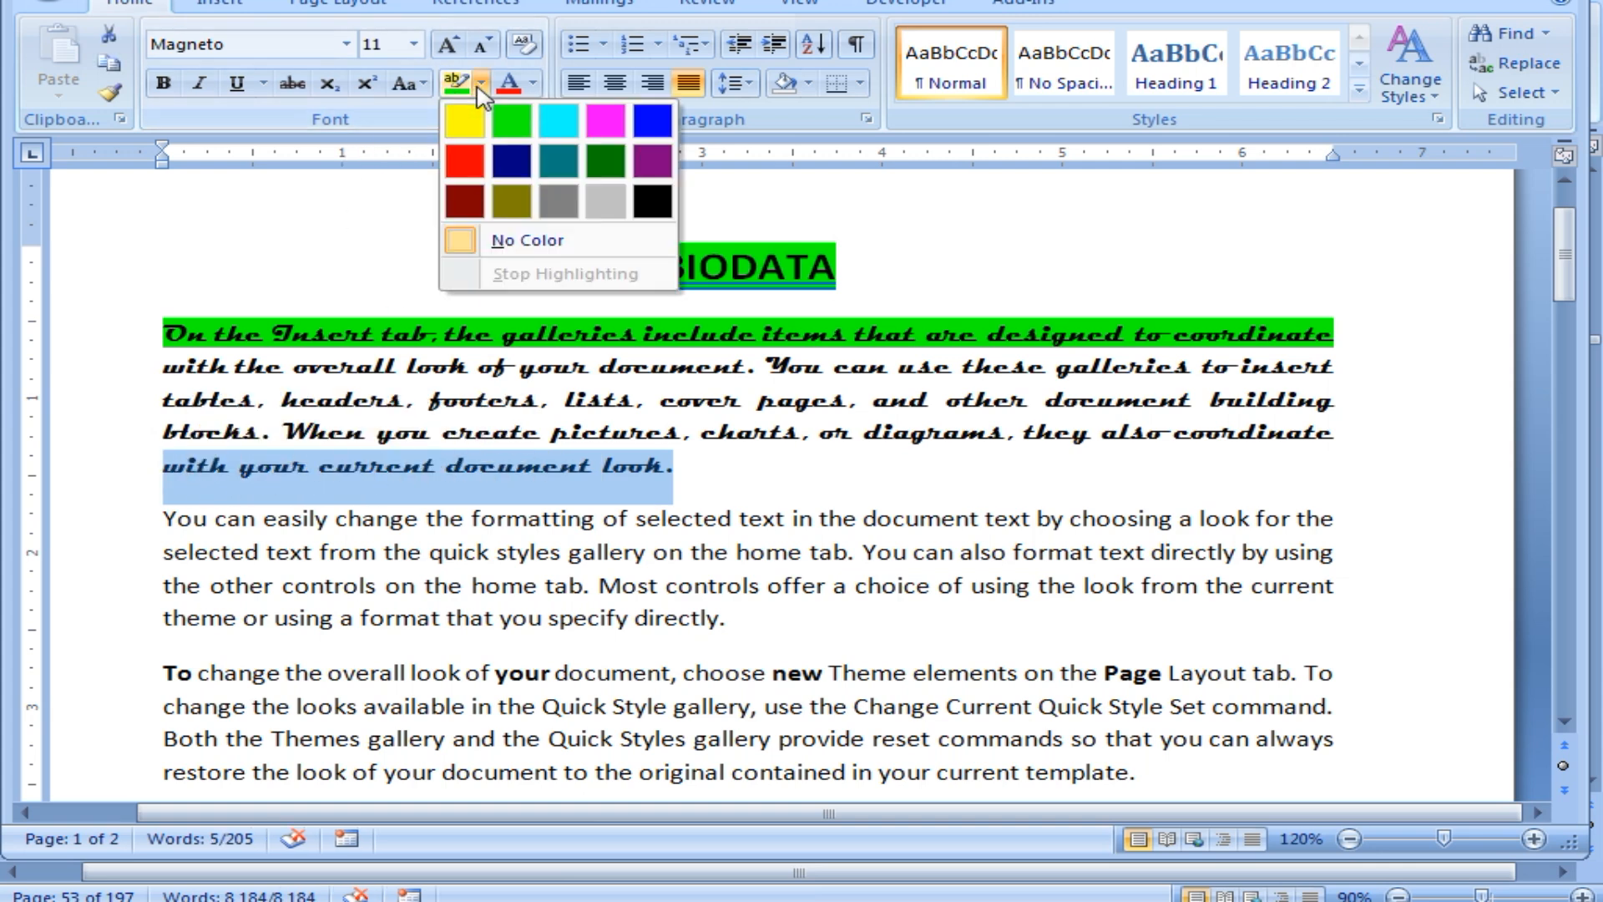
left_click(595, 125)
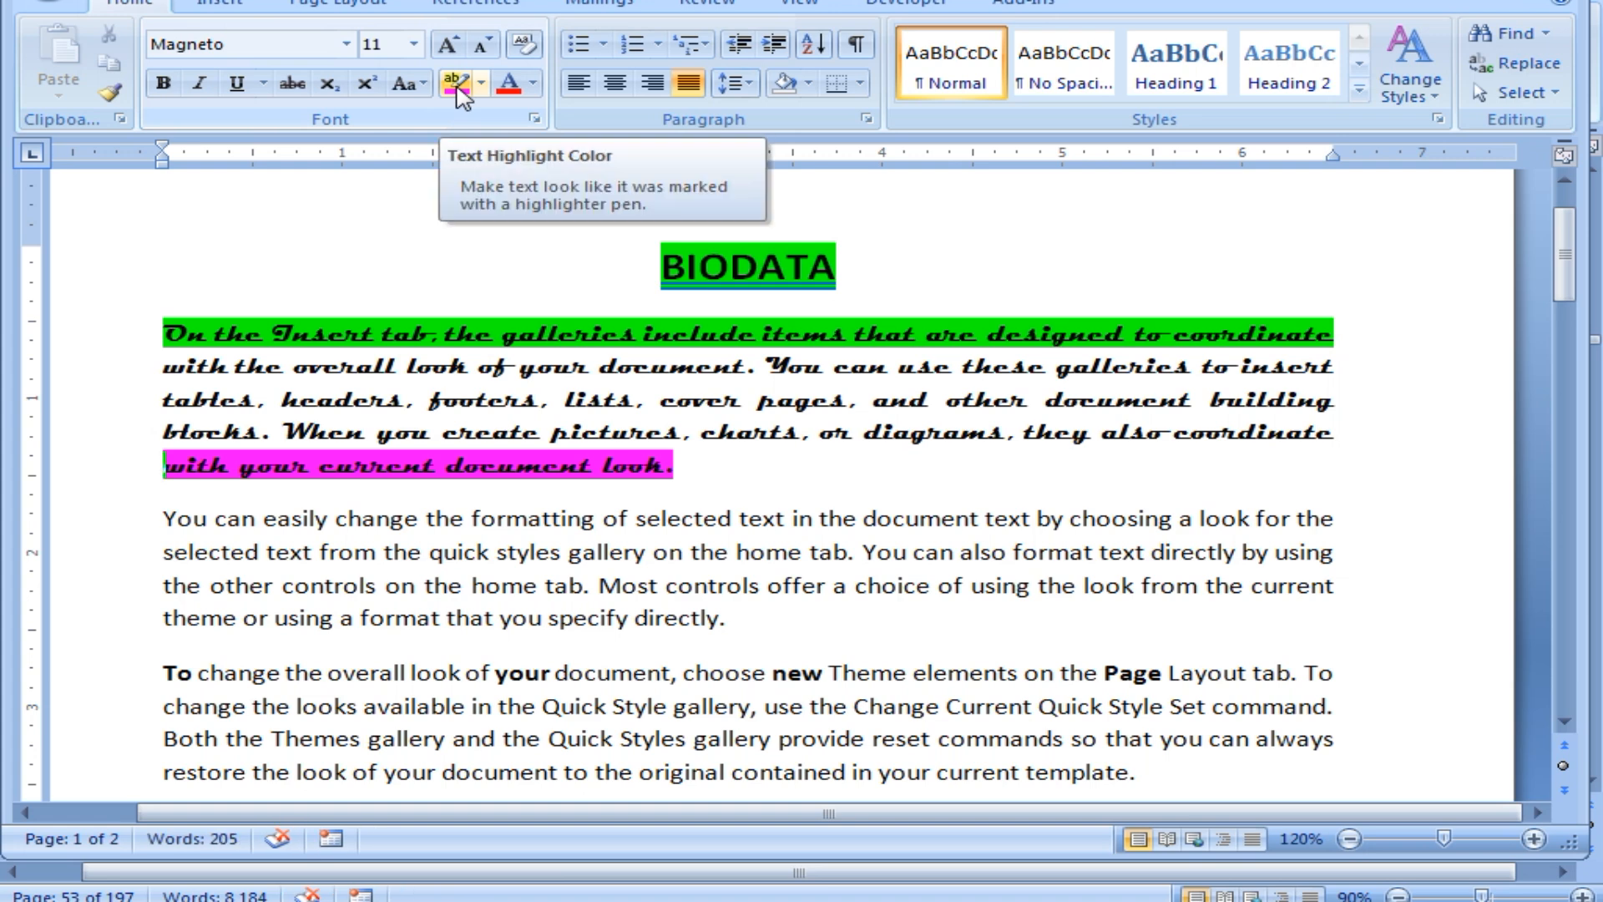
left_click(732, 268)
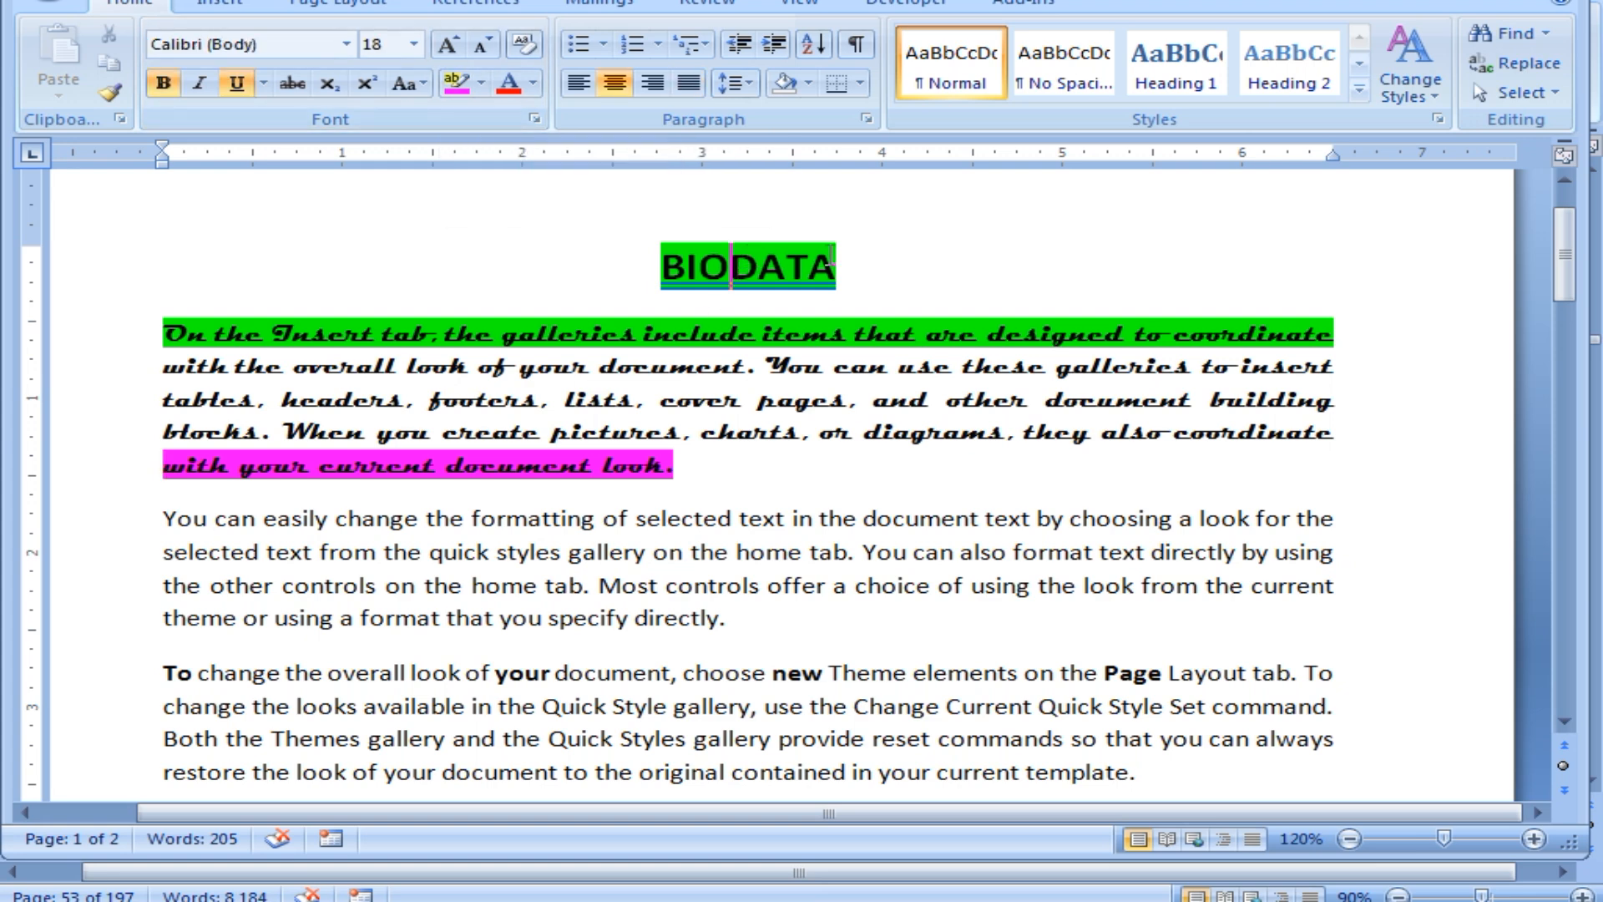
left_click_drag(838, 254, 668, 268)
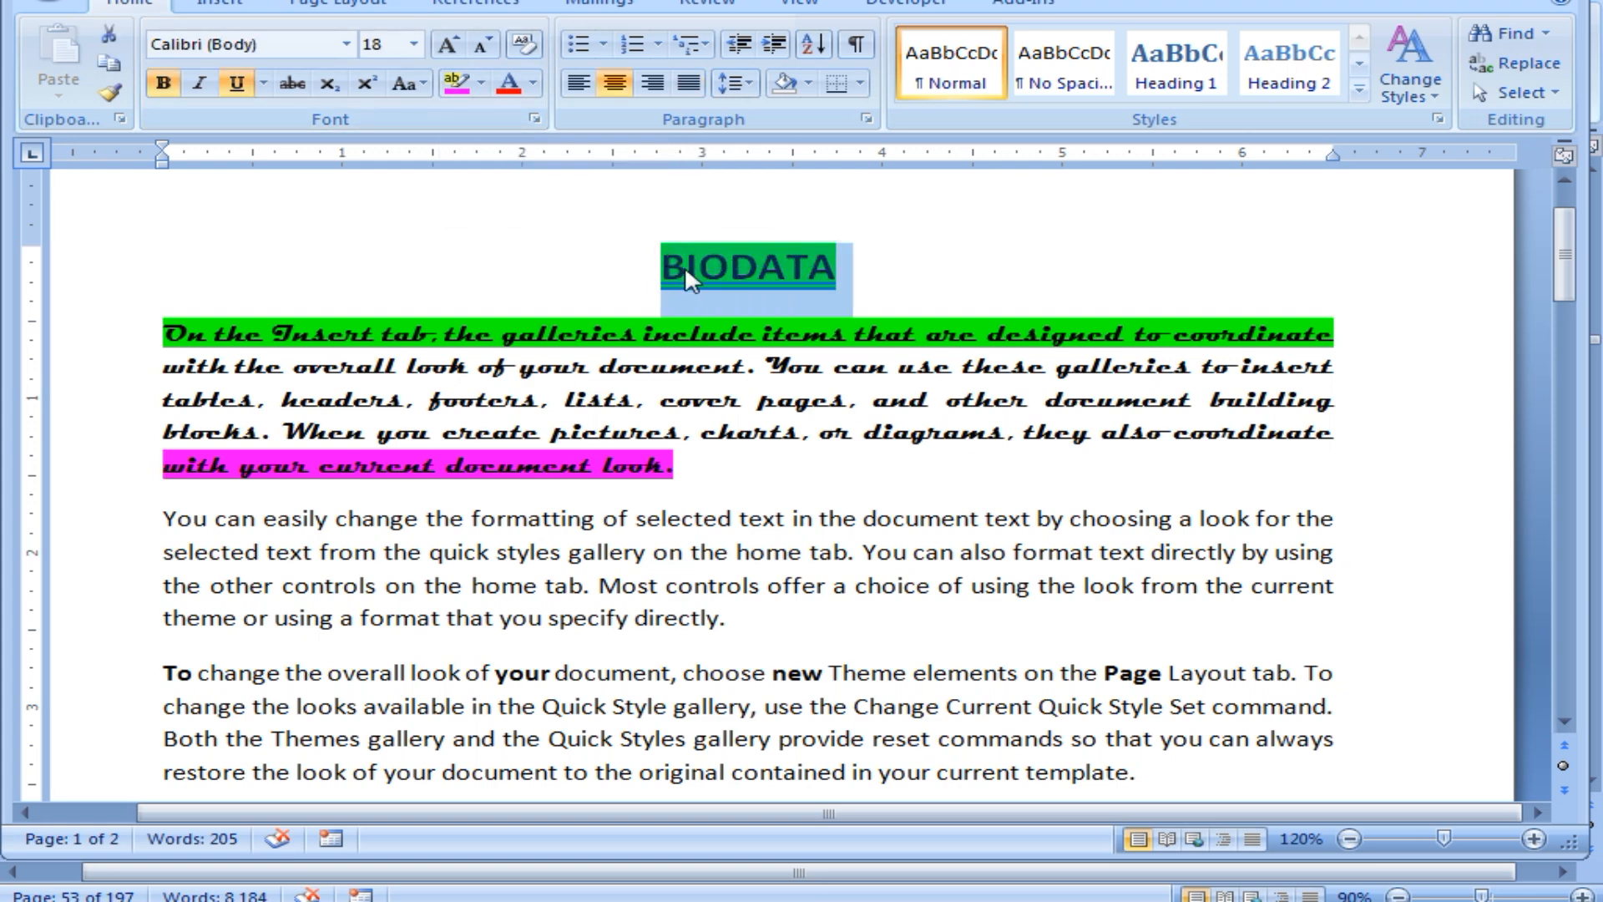
left_click(482, 84)
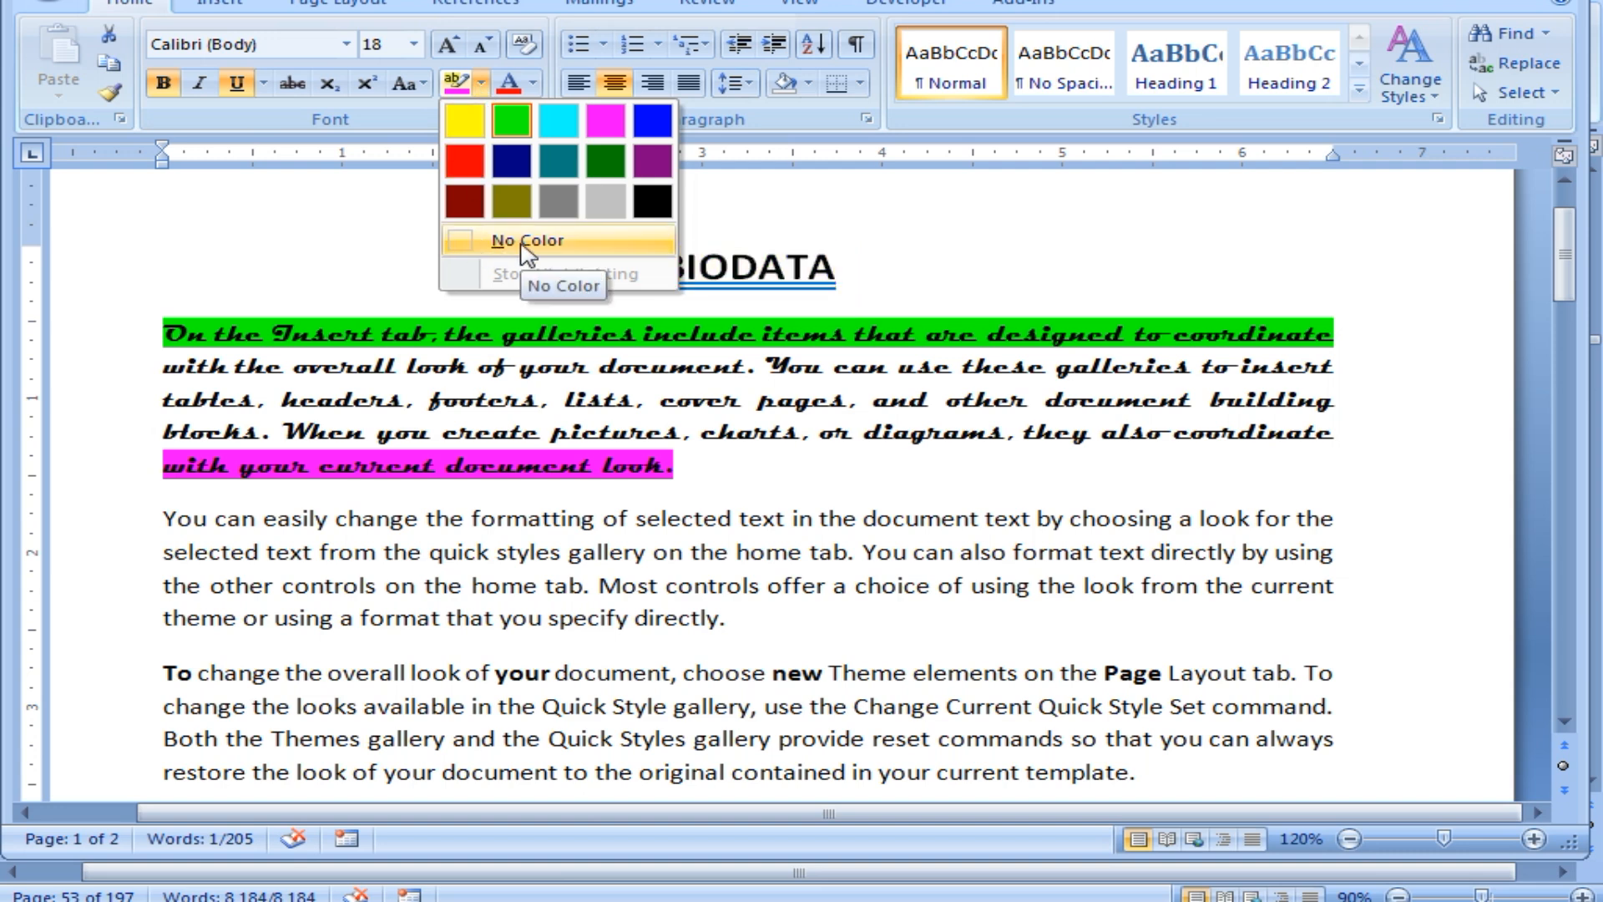
Remove the green highlight from the title and first line and the magenta from the last line.
left_click(526, 242)
left_click(534, 251)
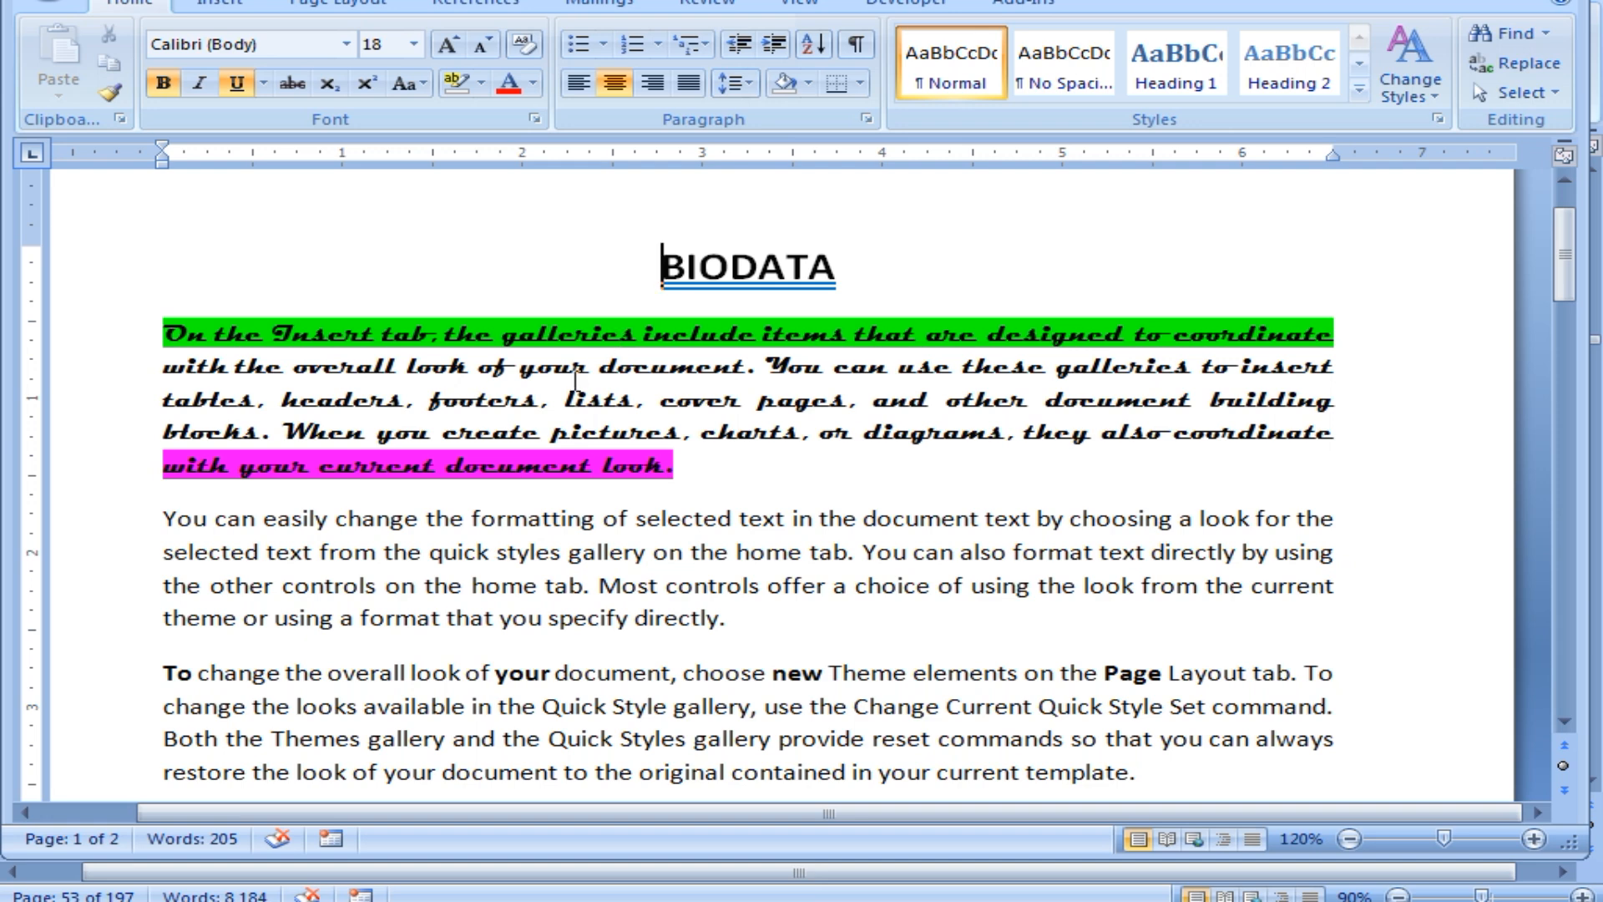
left_click_drag(164, 334, 1250, 338)
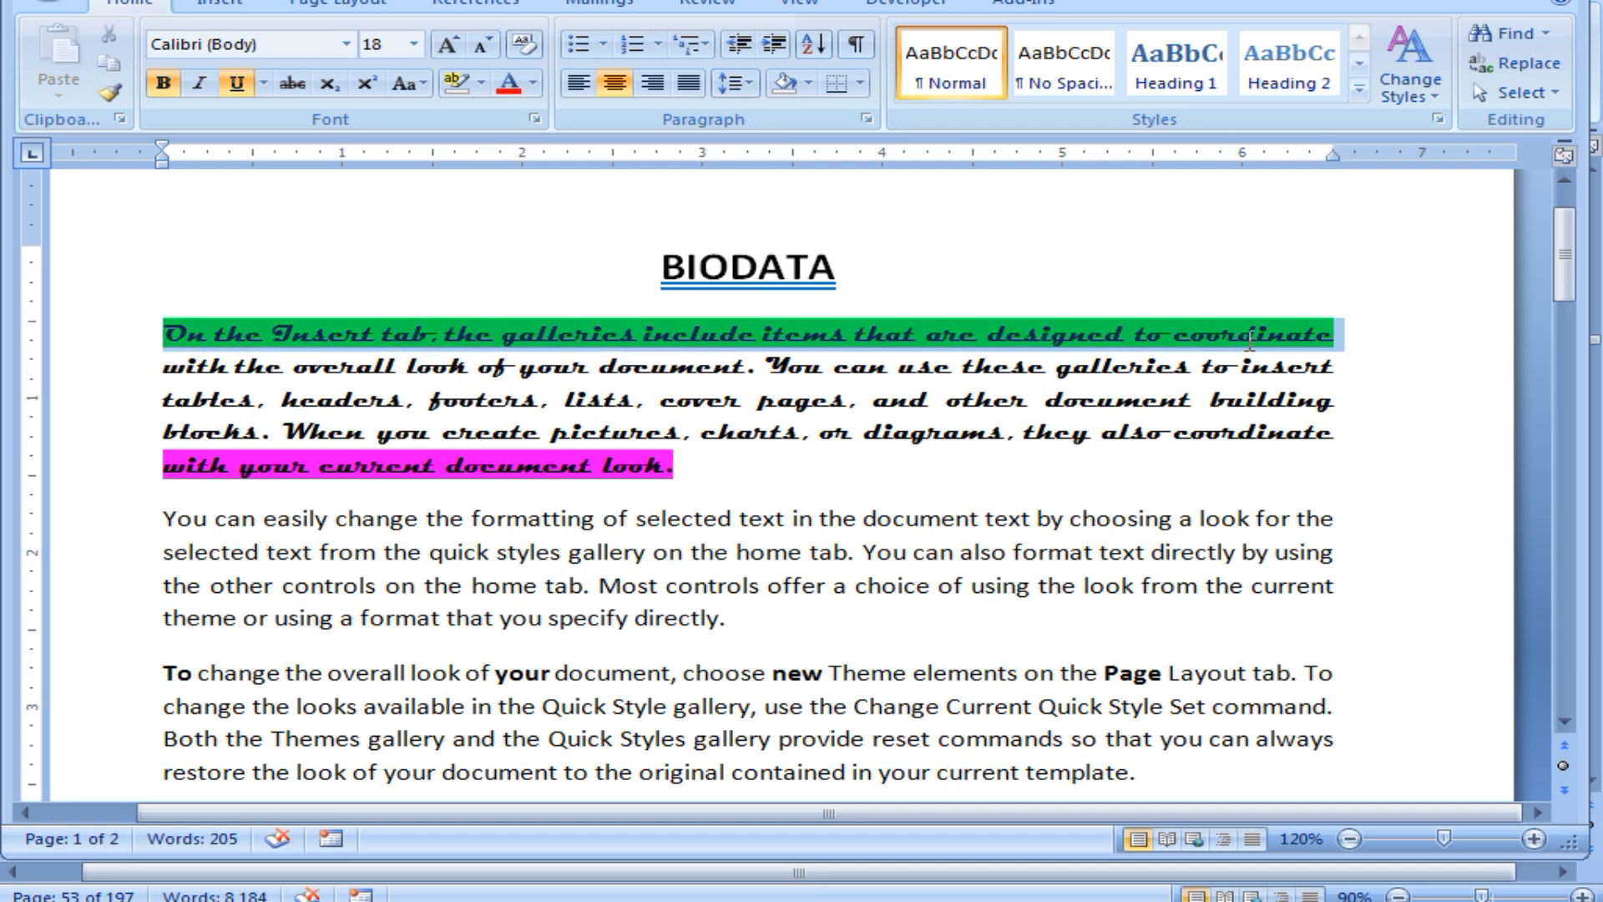
left_click(451, 81)
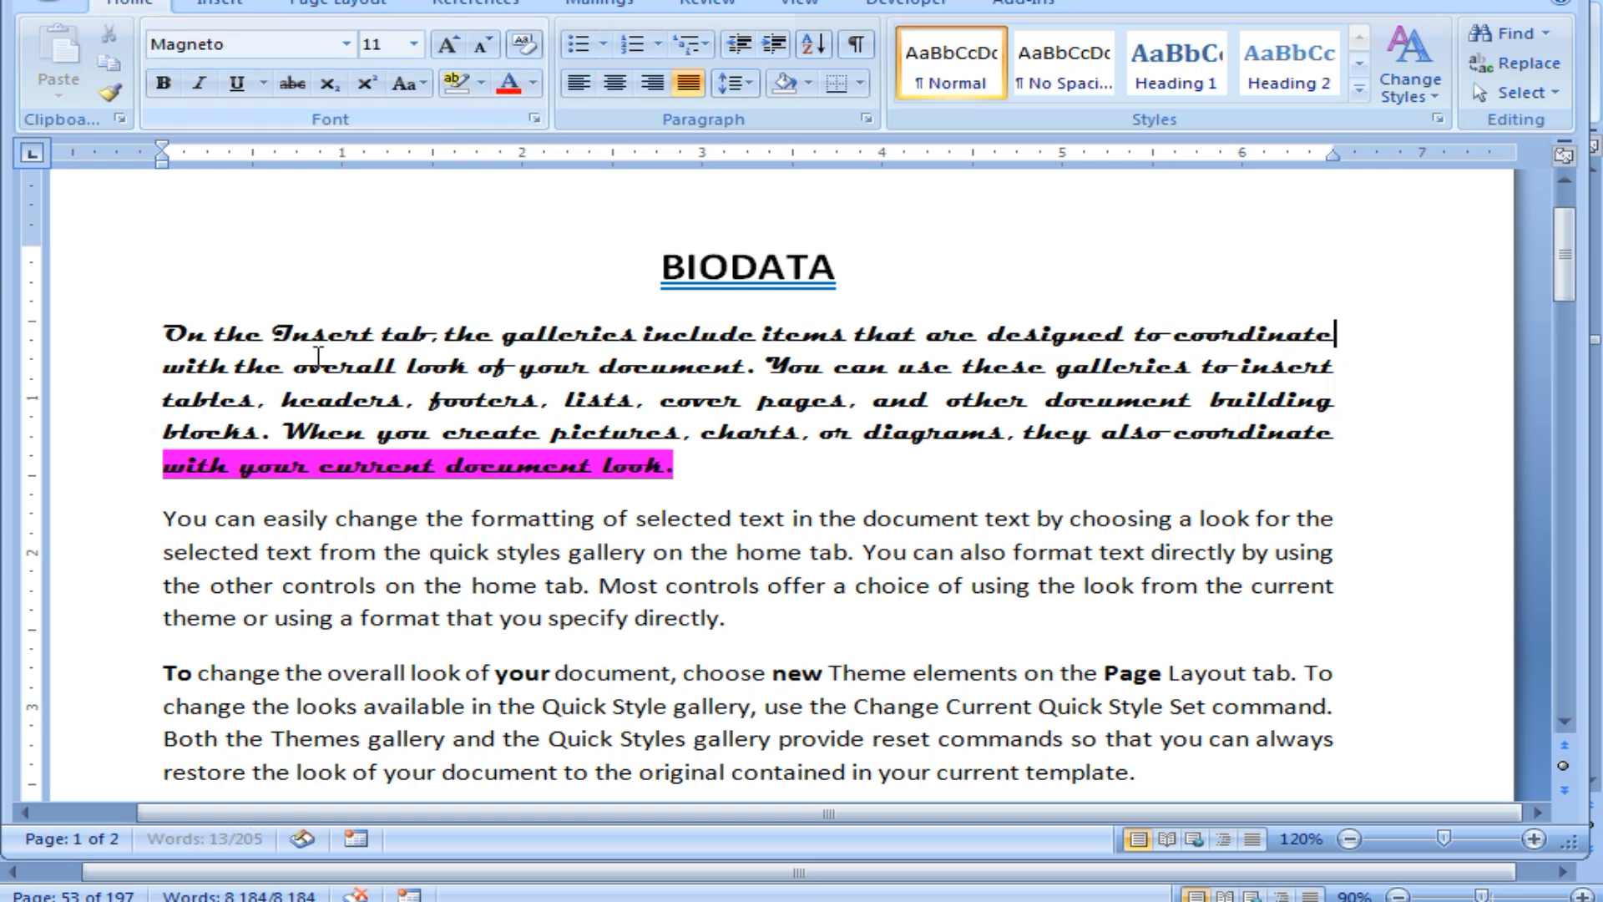
left_click_drag(163, 465, 666, 471)
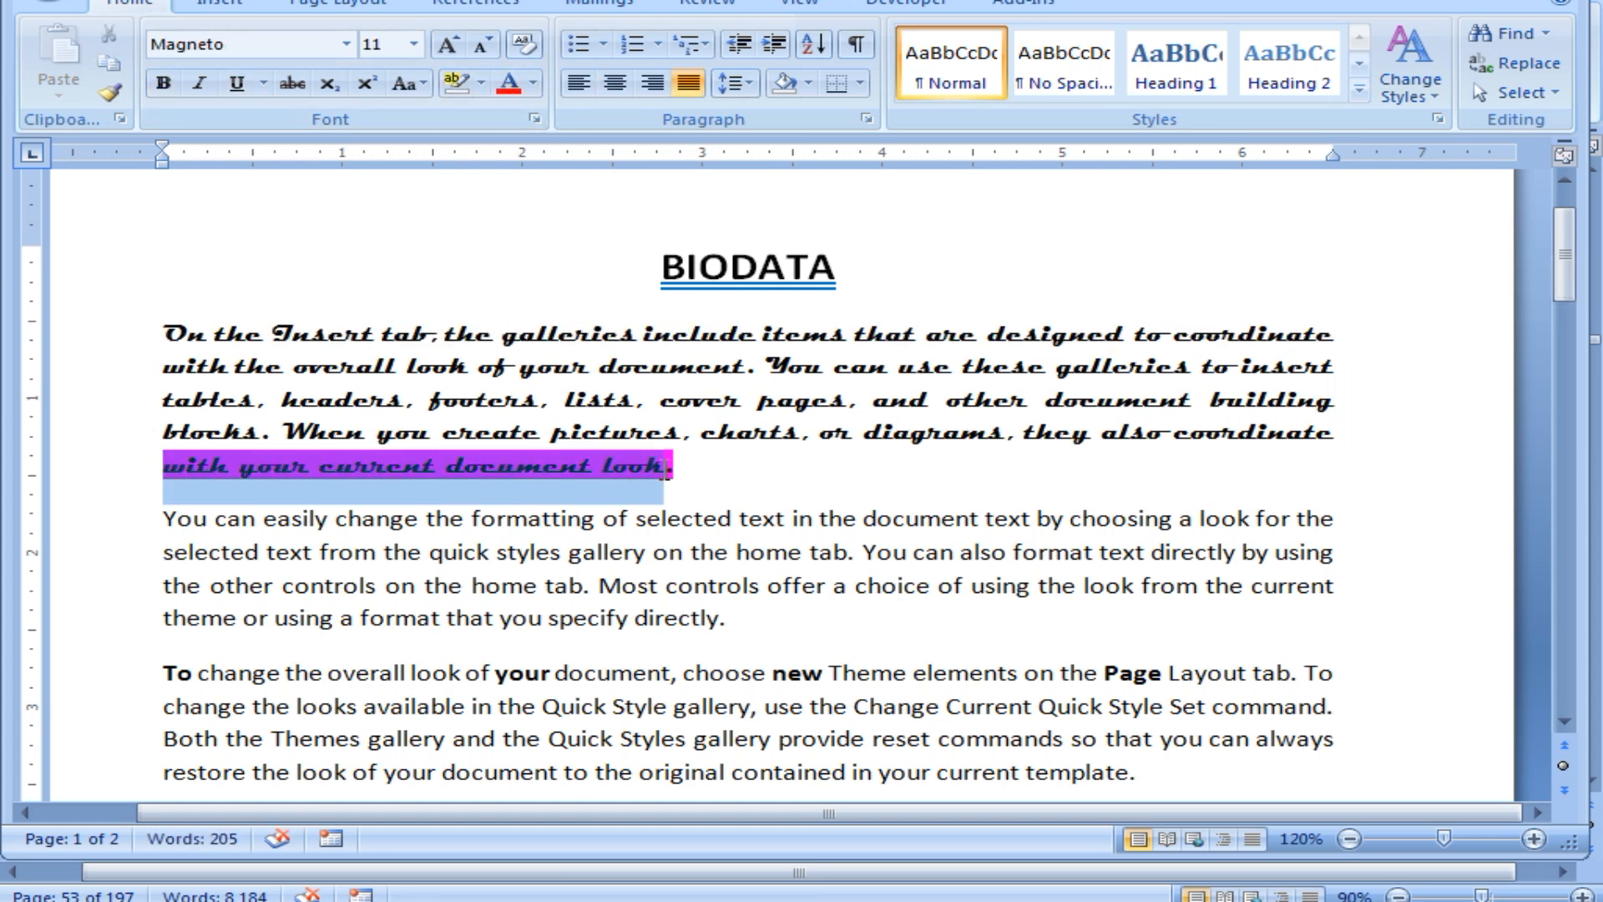
left_click(456, 82)
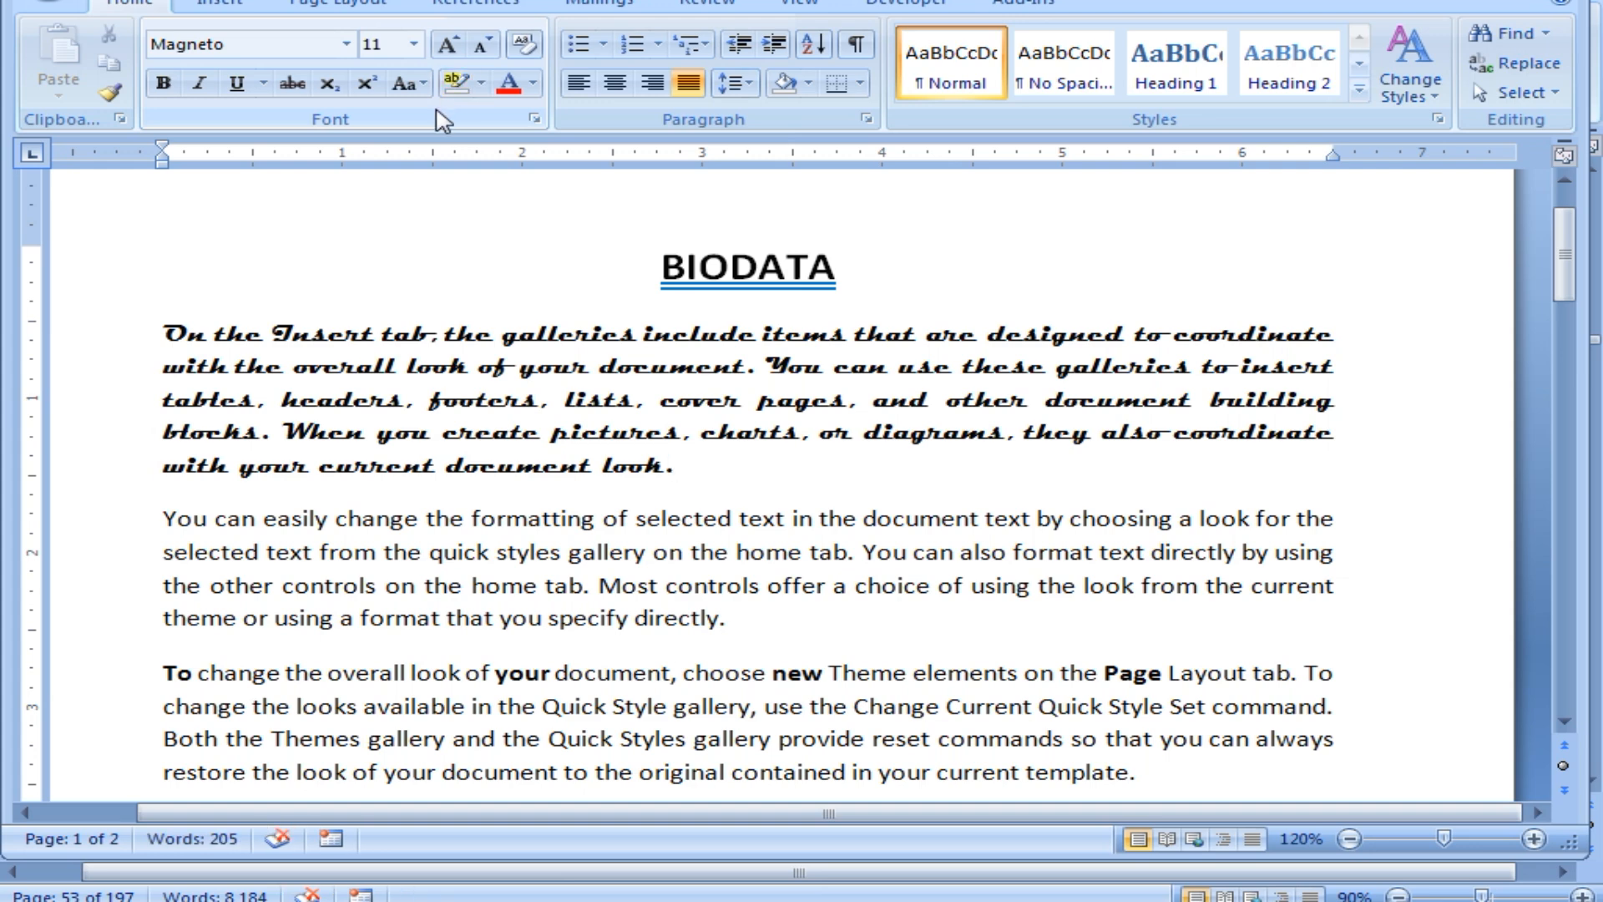
Set the Text Highlight Color to No Color.
left_click(482, 82)
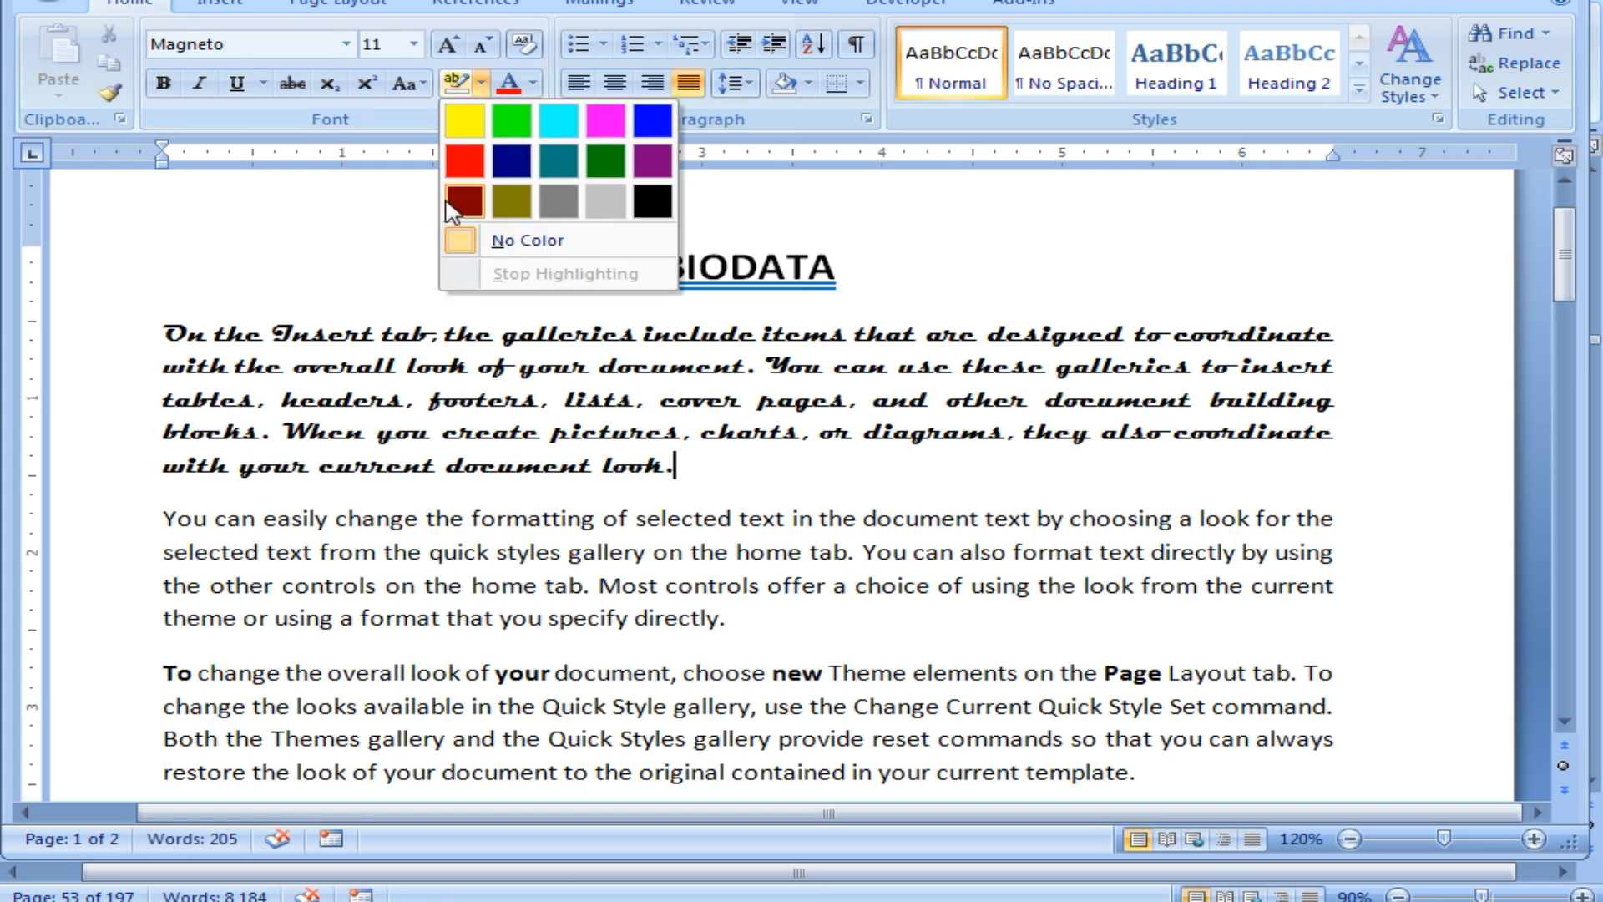
left_click(510, 244)
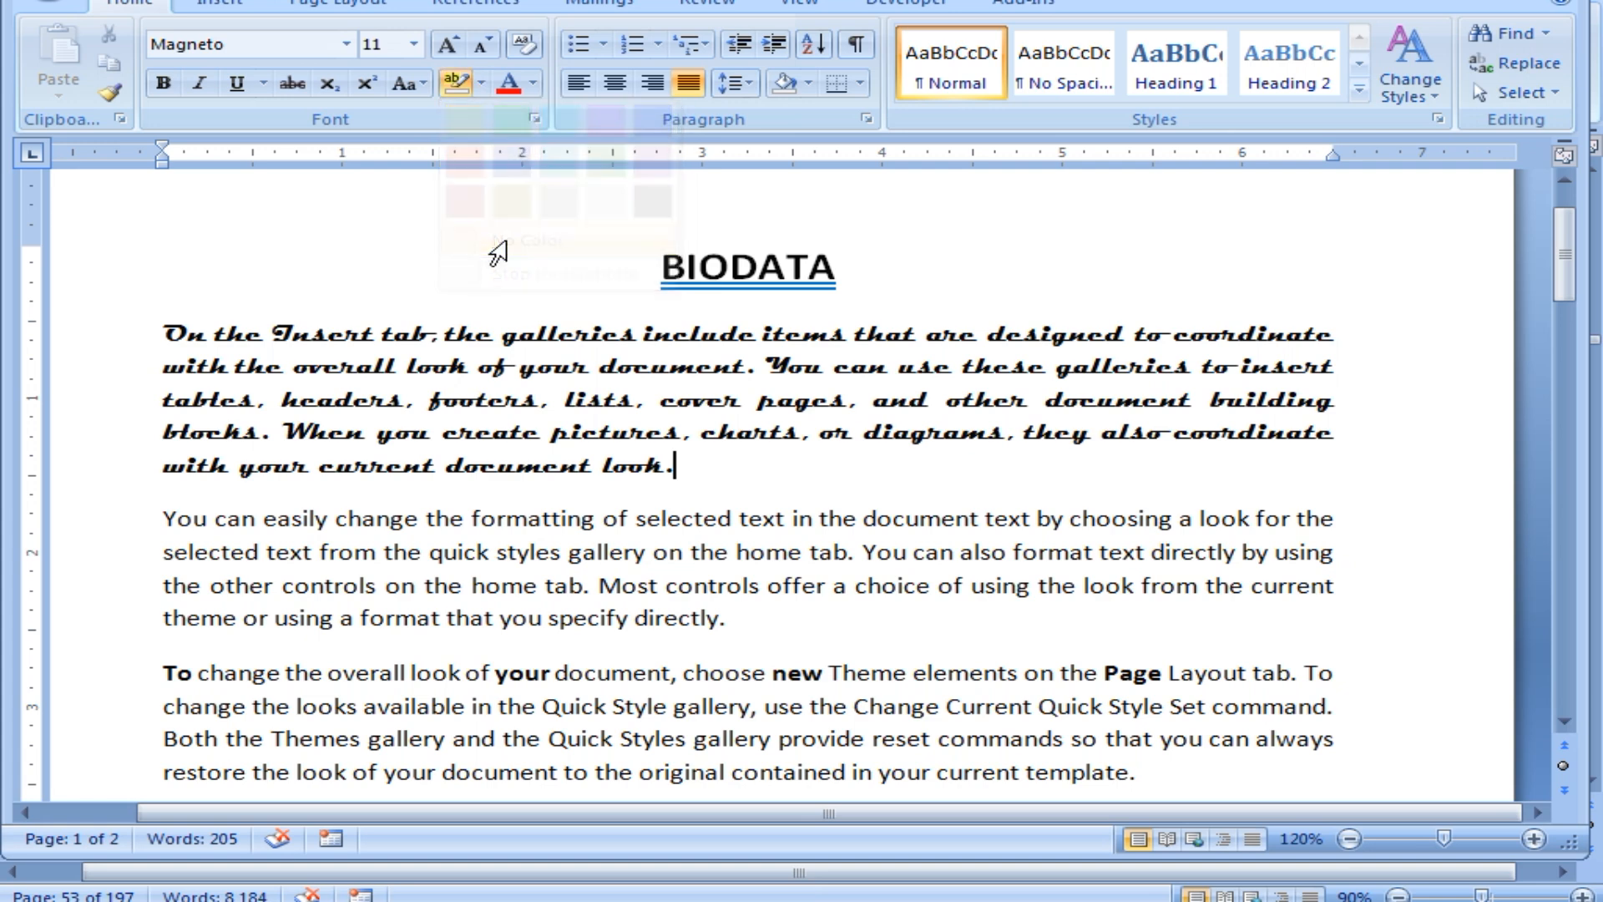
left_click(465, 84)
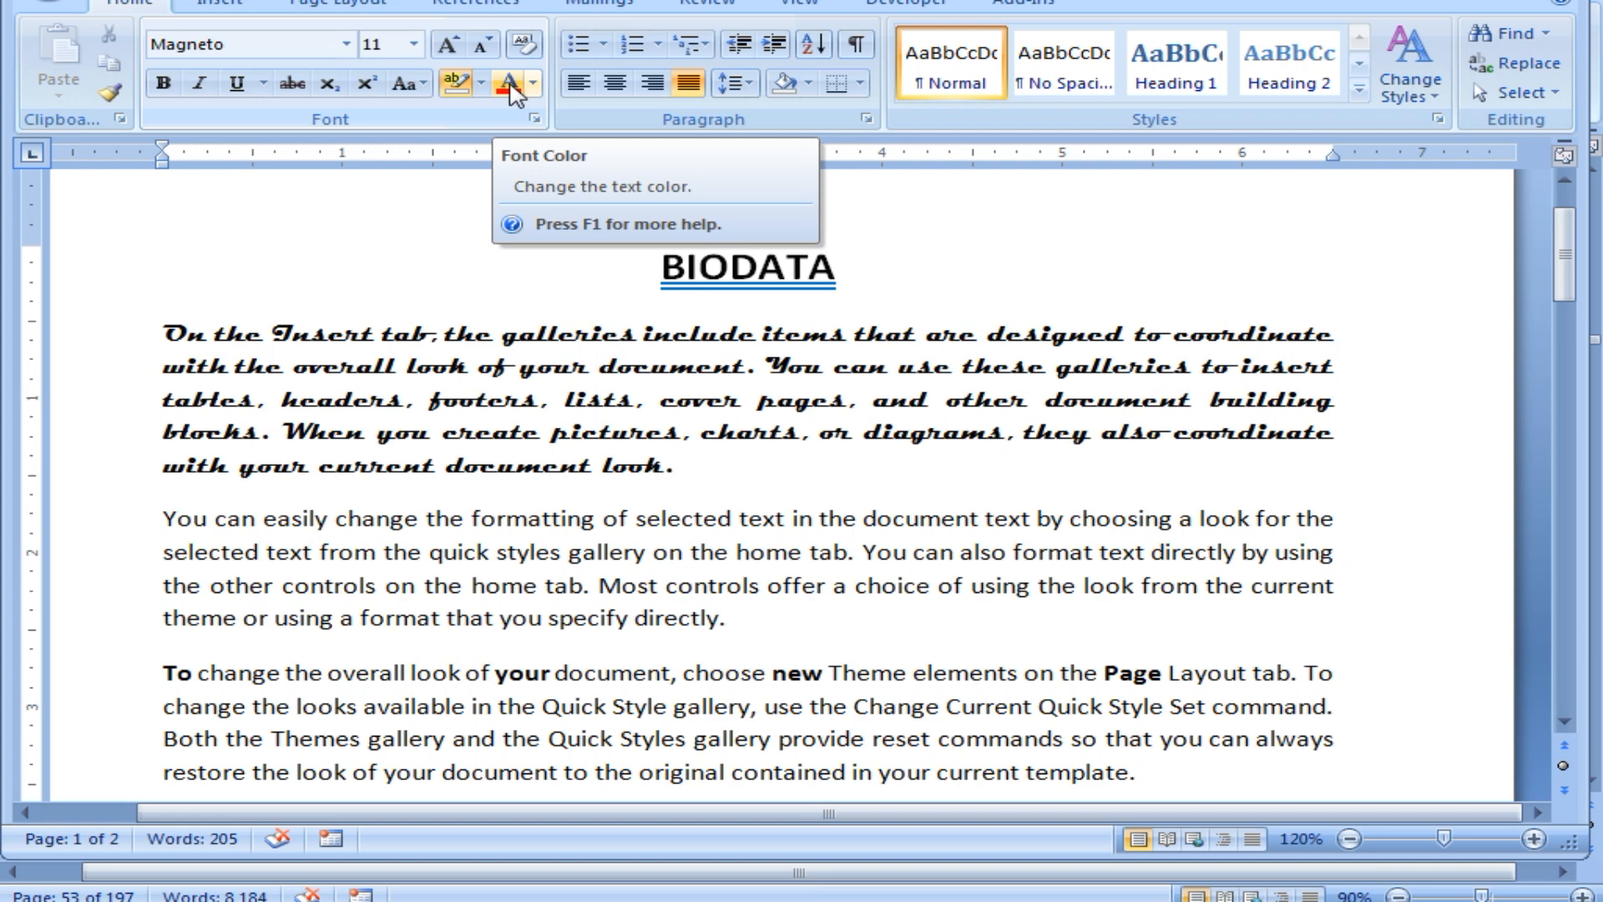
Make the script paragraph blue, after trying red and dark orange.
left_click(451, 366)
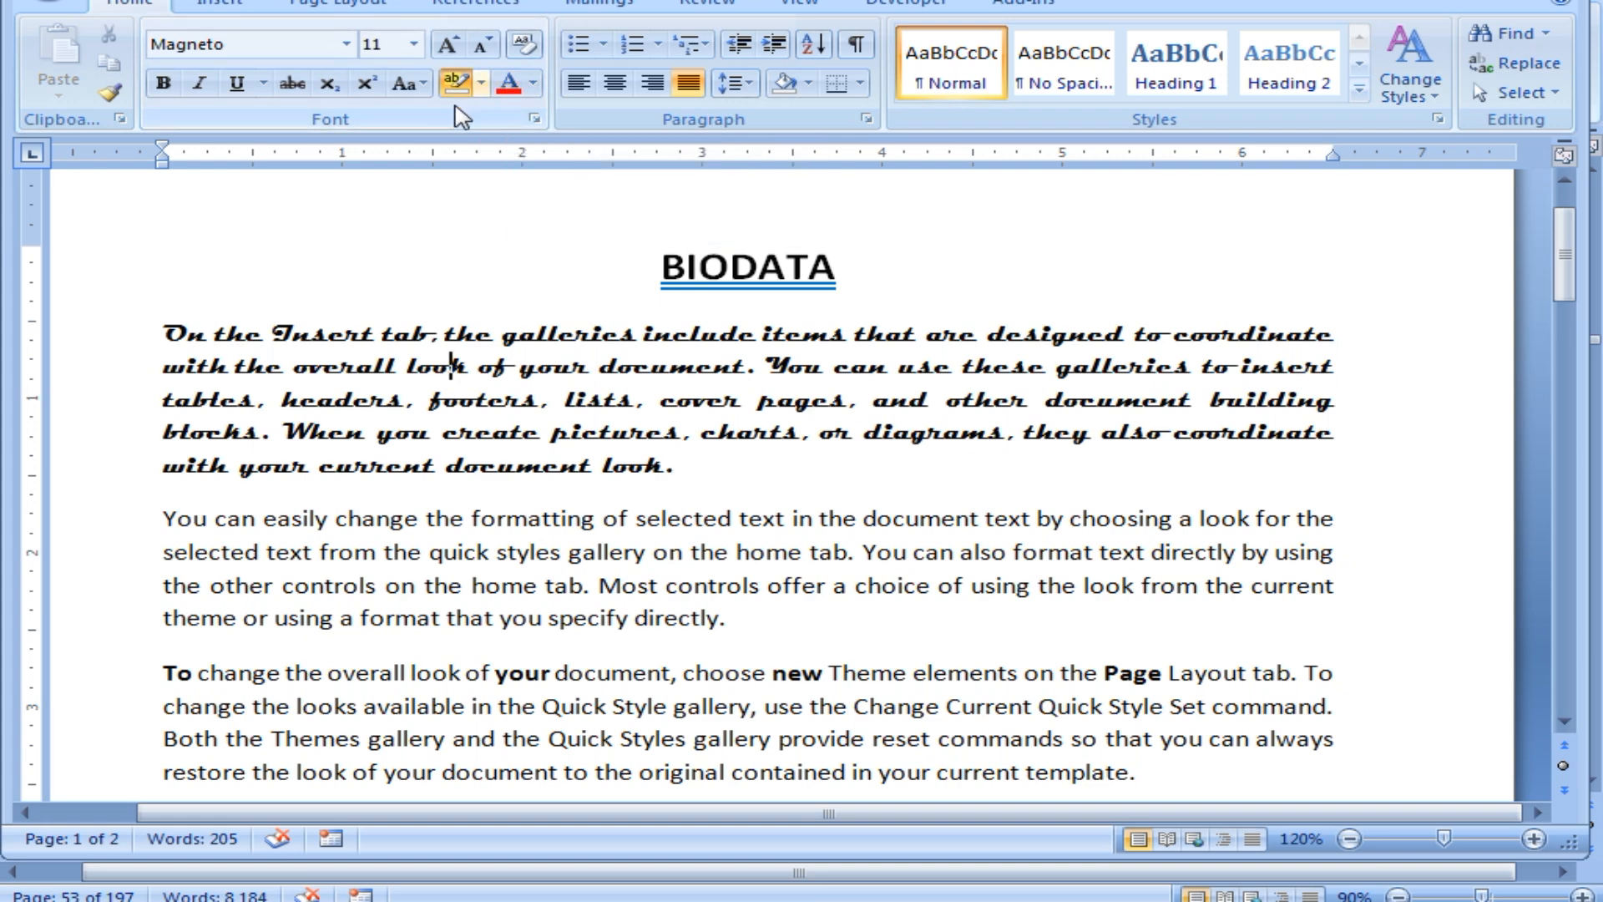
left_click(376, 333)
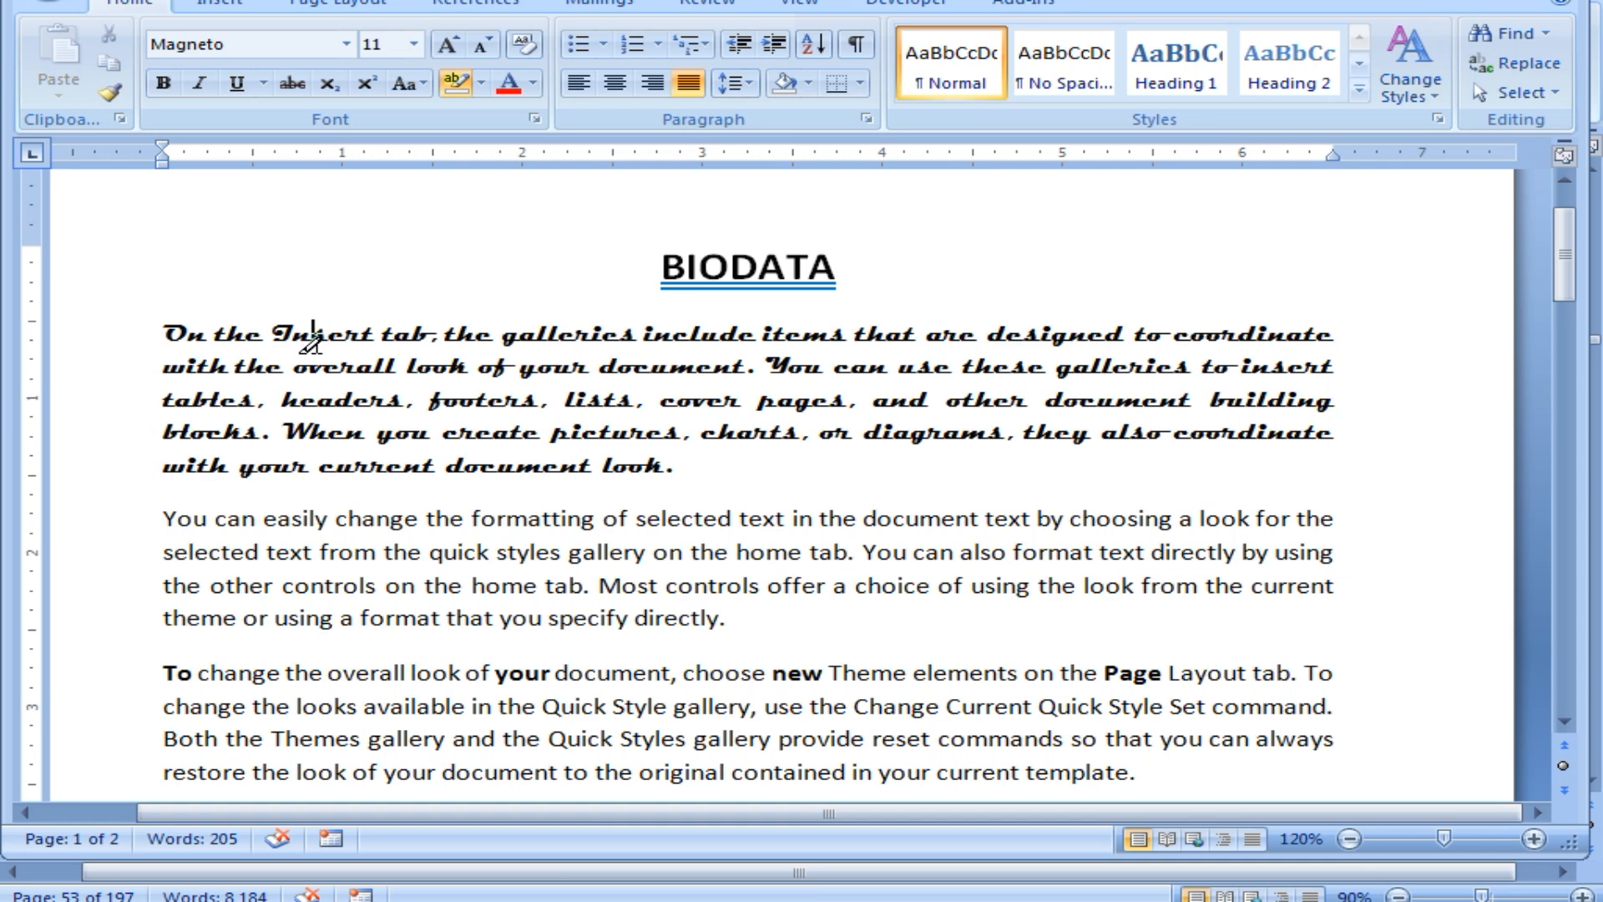
key("Escape")
left_click_drag(167, 334, 655, 465)
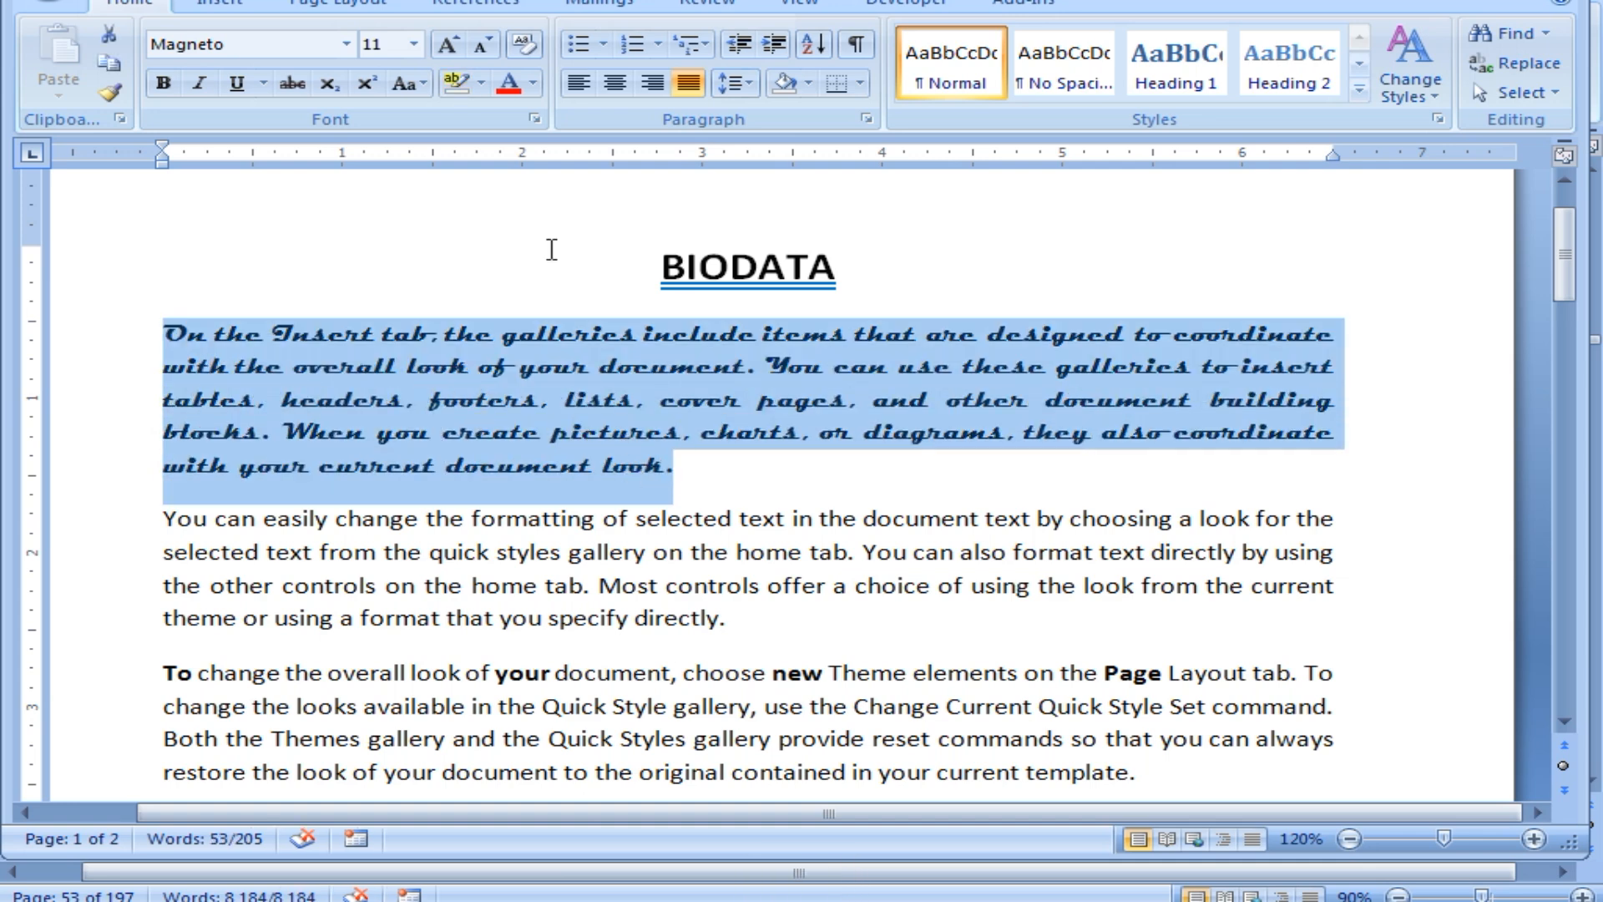
left_click(507, 87)
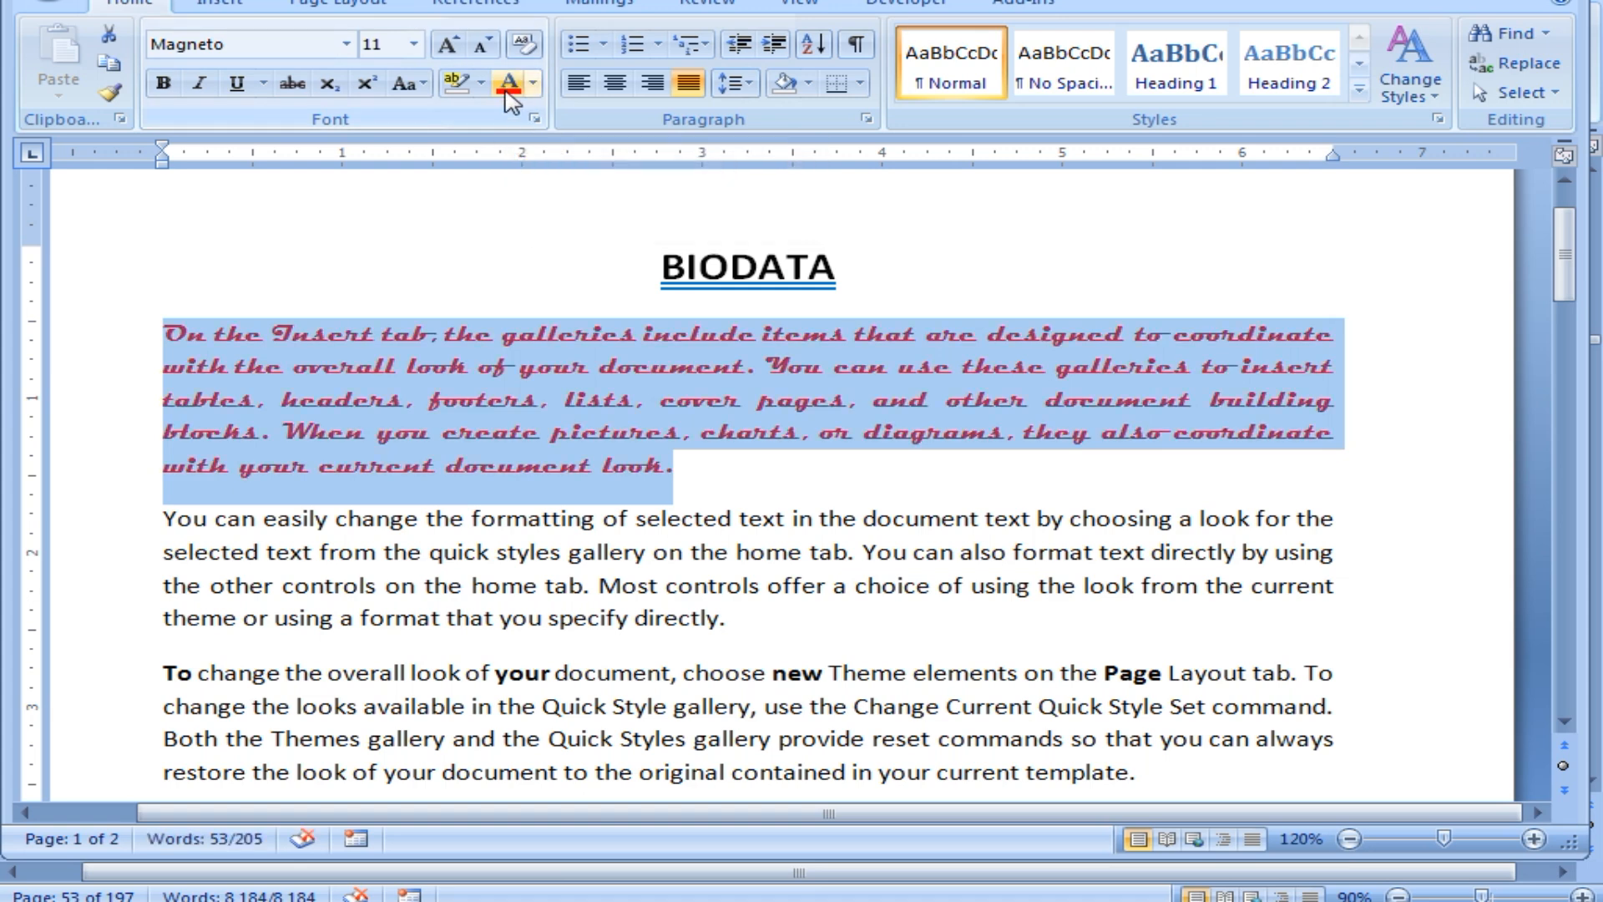
left_click(532, 84)
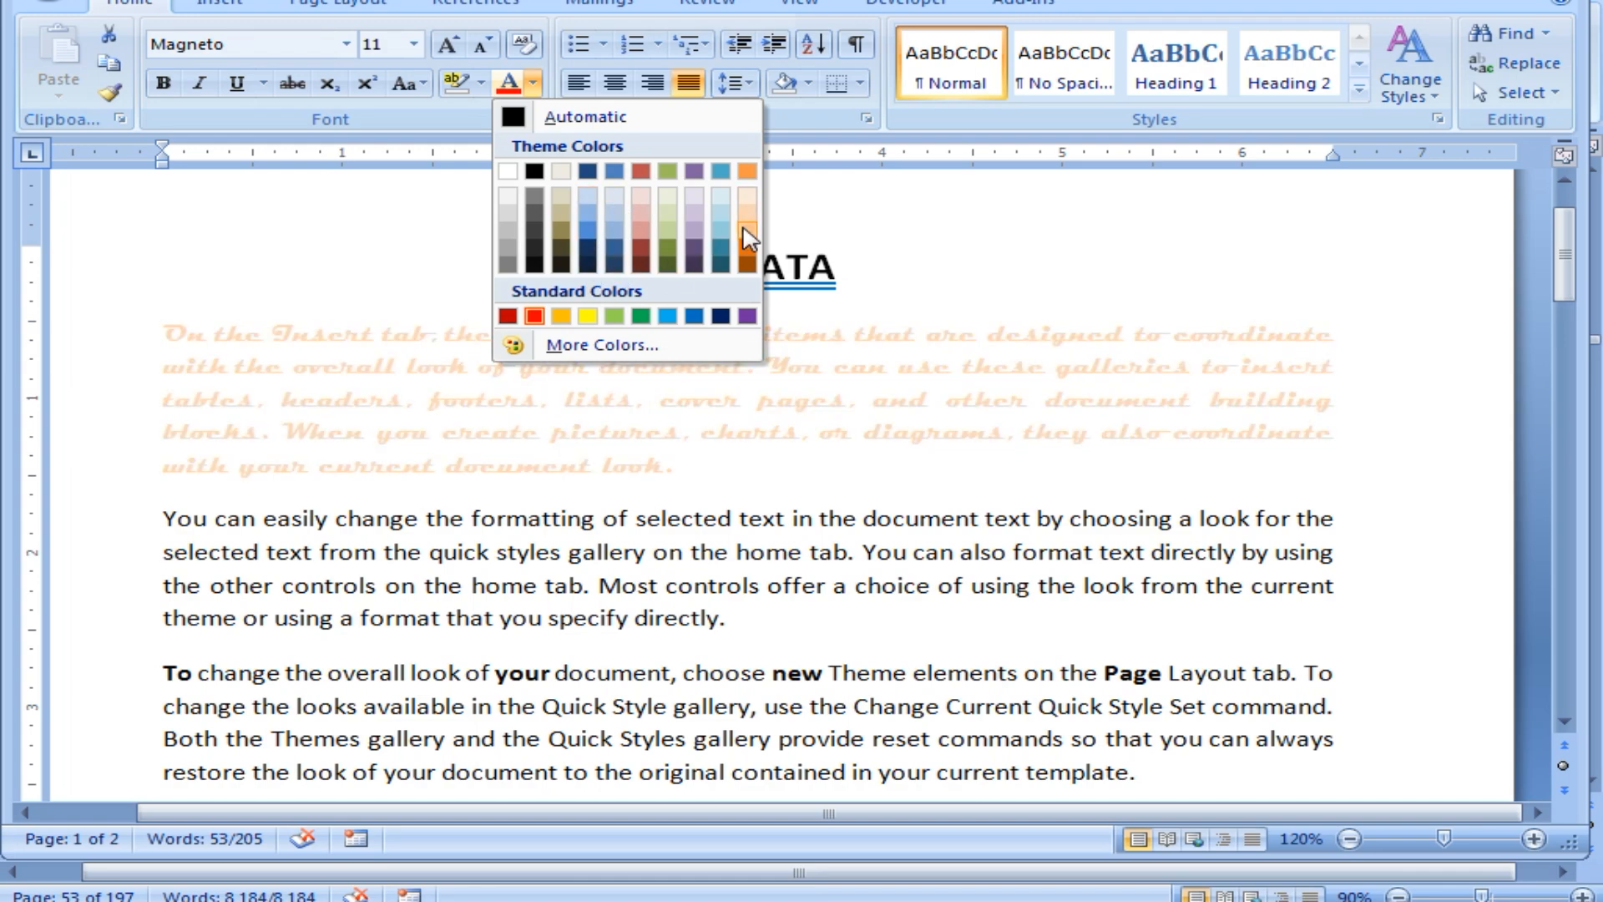
left_click(746, 249)
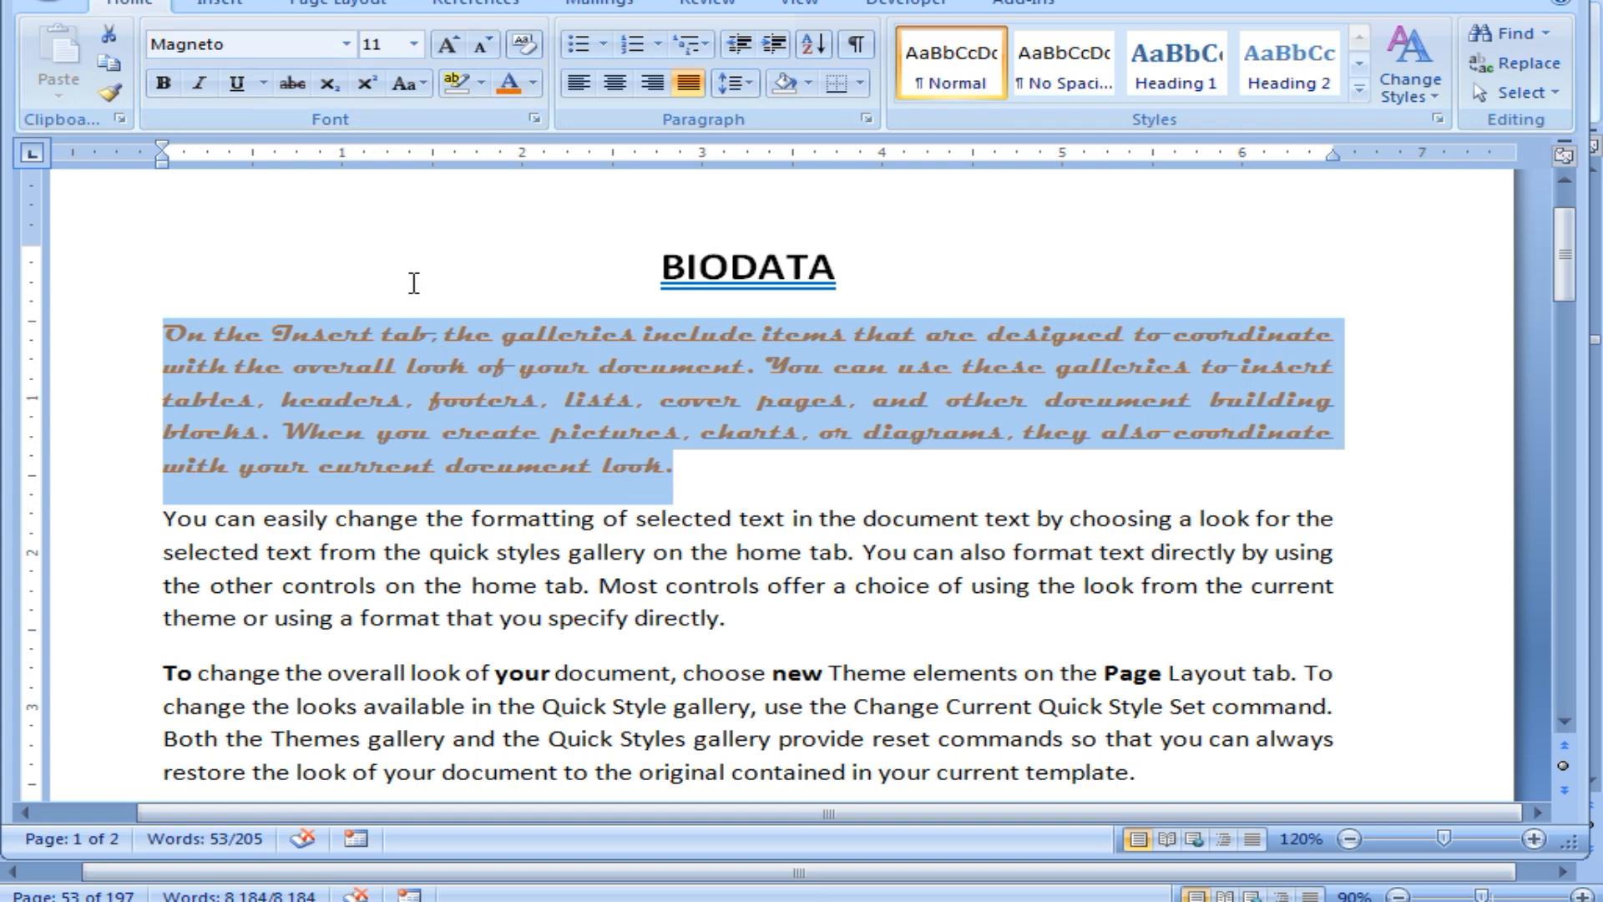
left_click(533, 82)
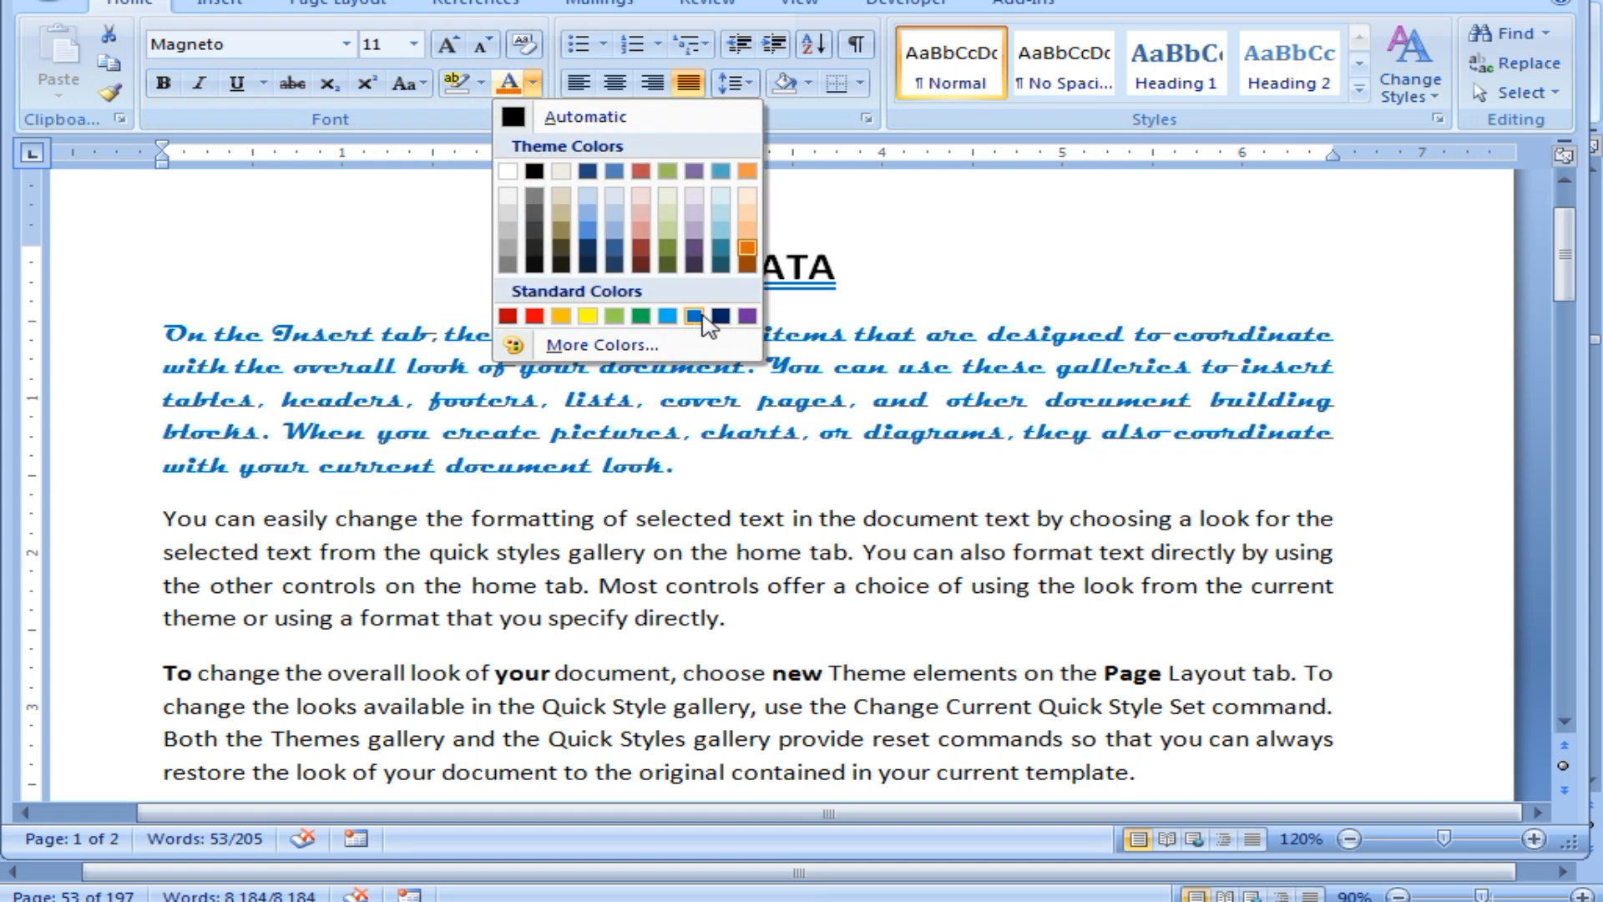
left_click(668, 316)
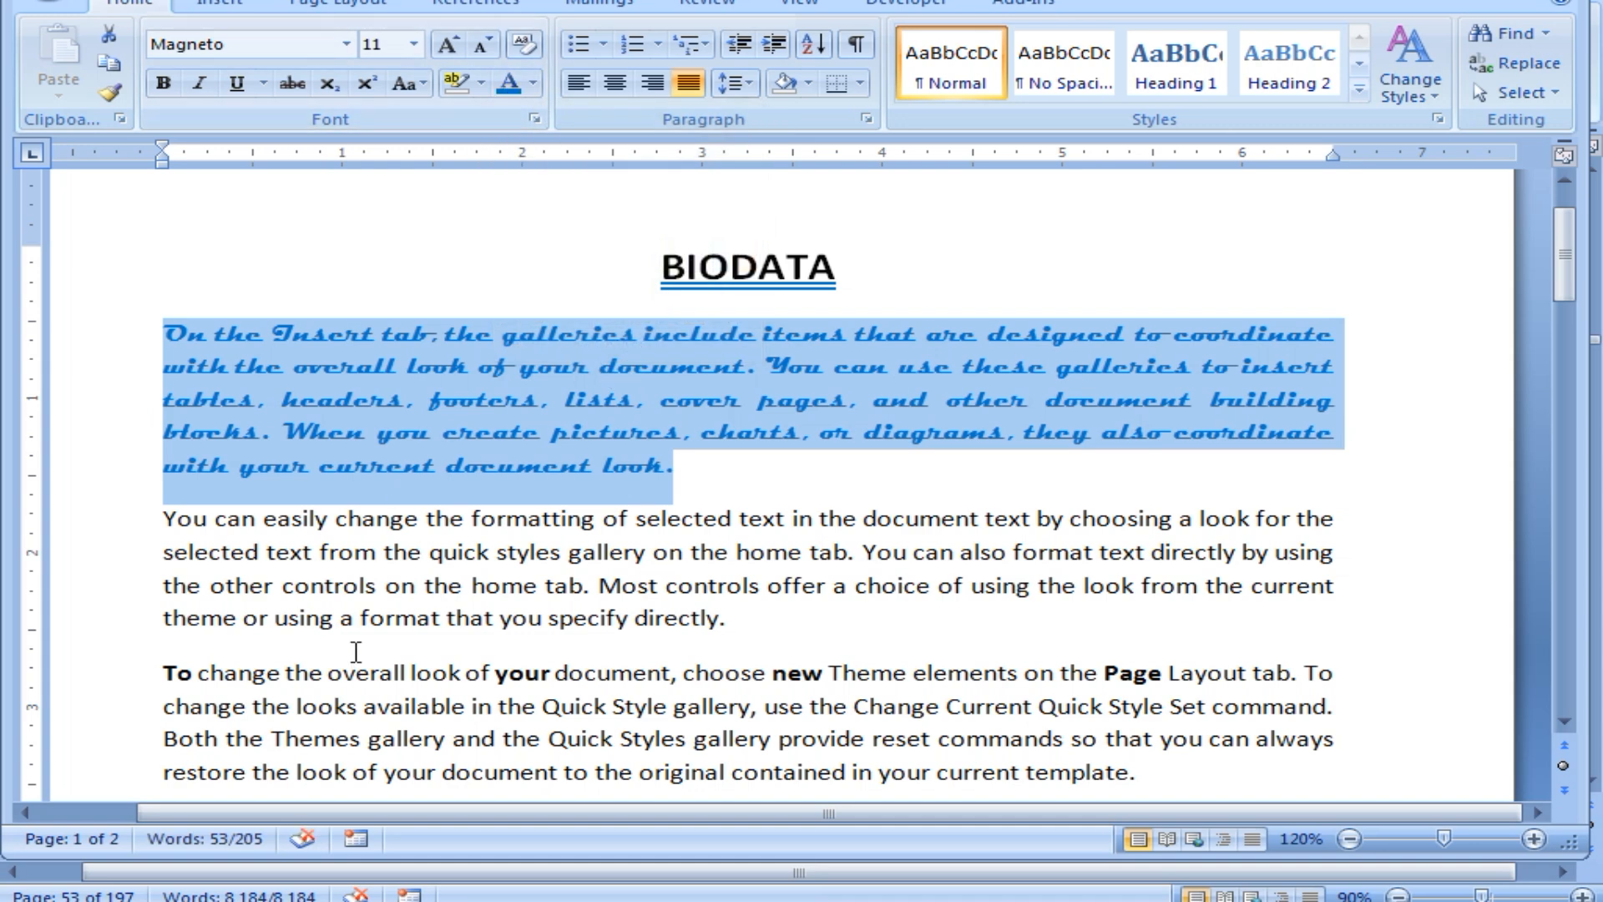
Colour the third paragraph, beginning 'To change the overall look', blue.
left_click(356, 618)
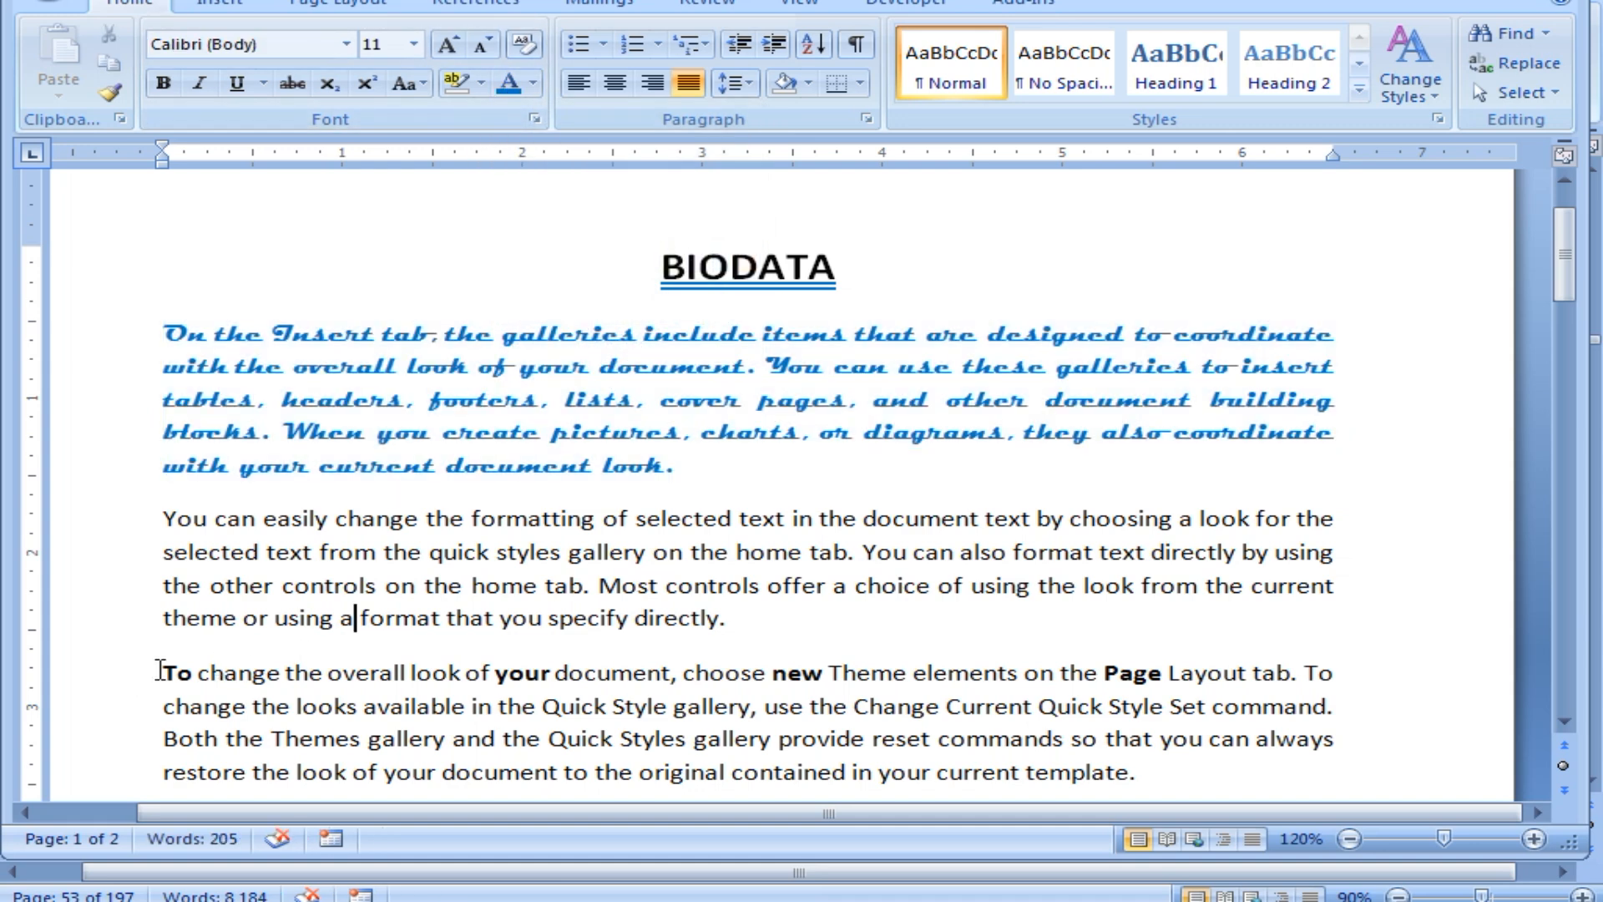
left_click_drag(161, 670, 1153, 777)
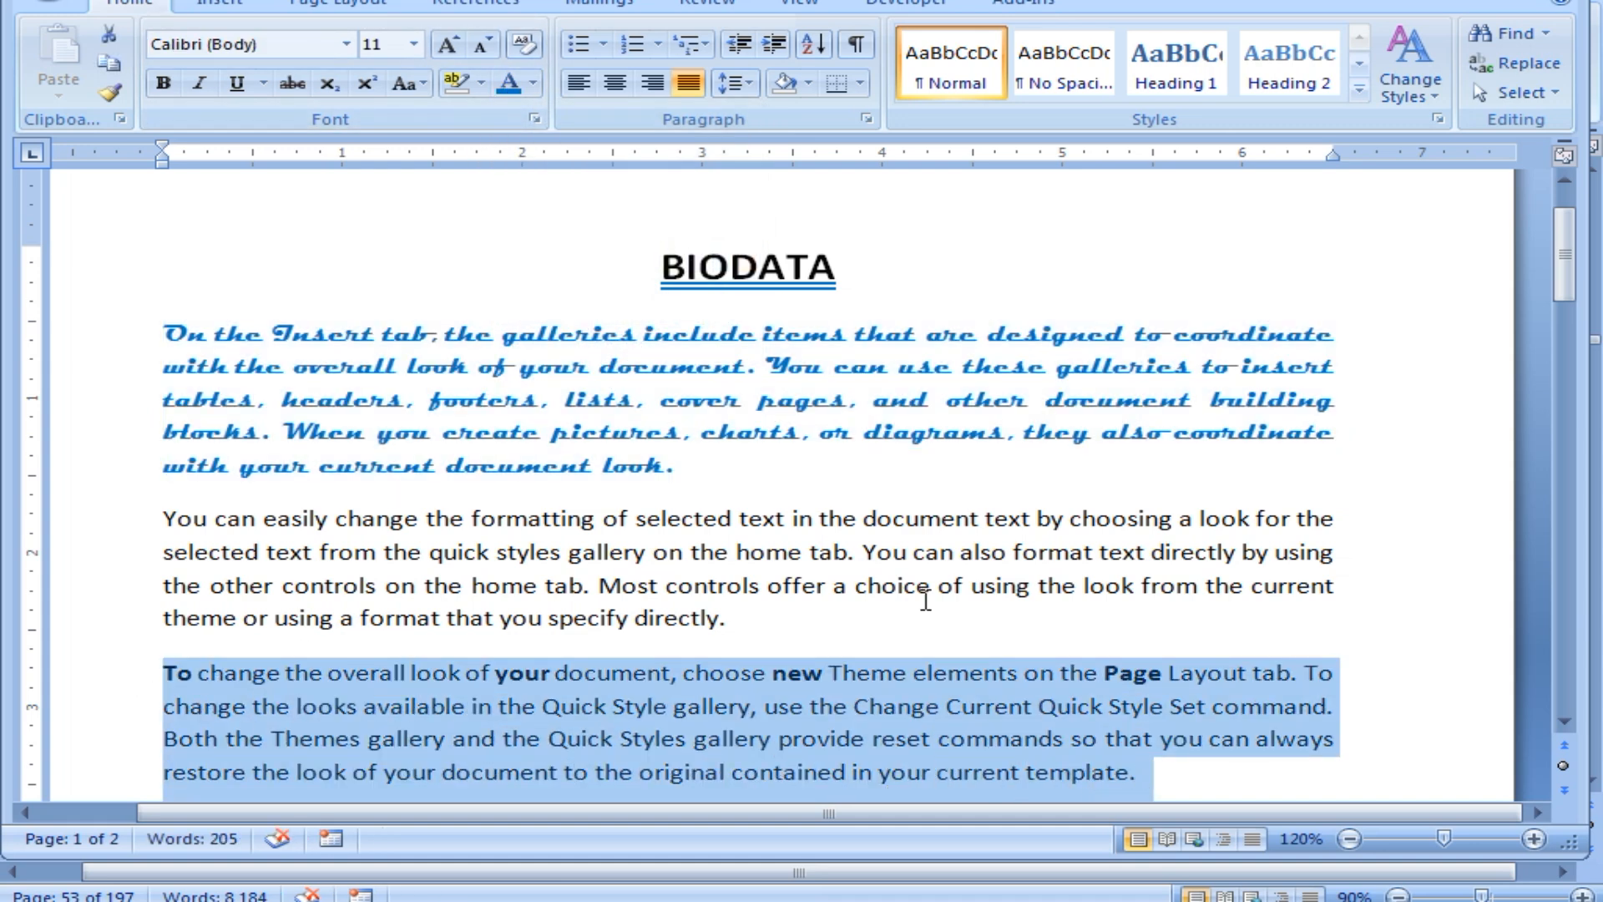
left_click(504, 84)
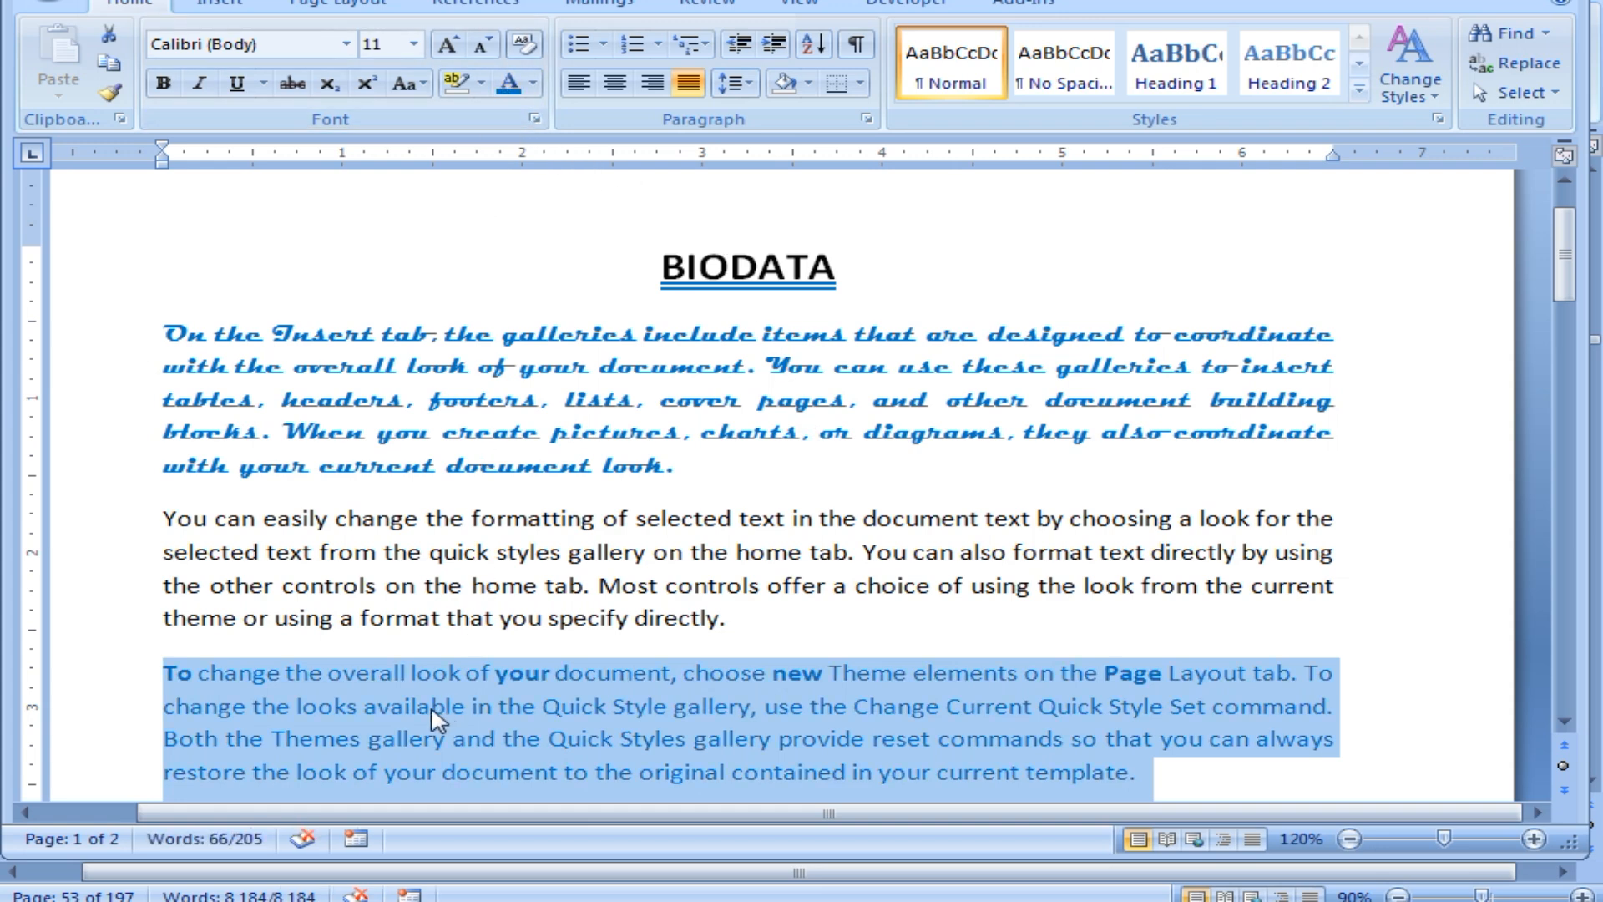
left_click_drag(665, 269, 848, 269)
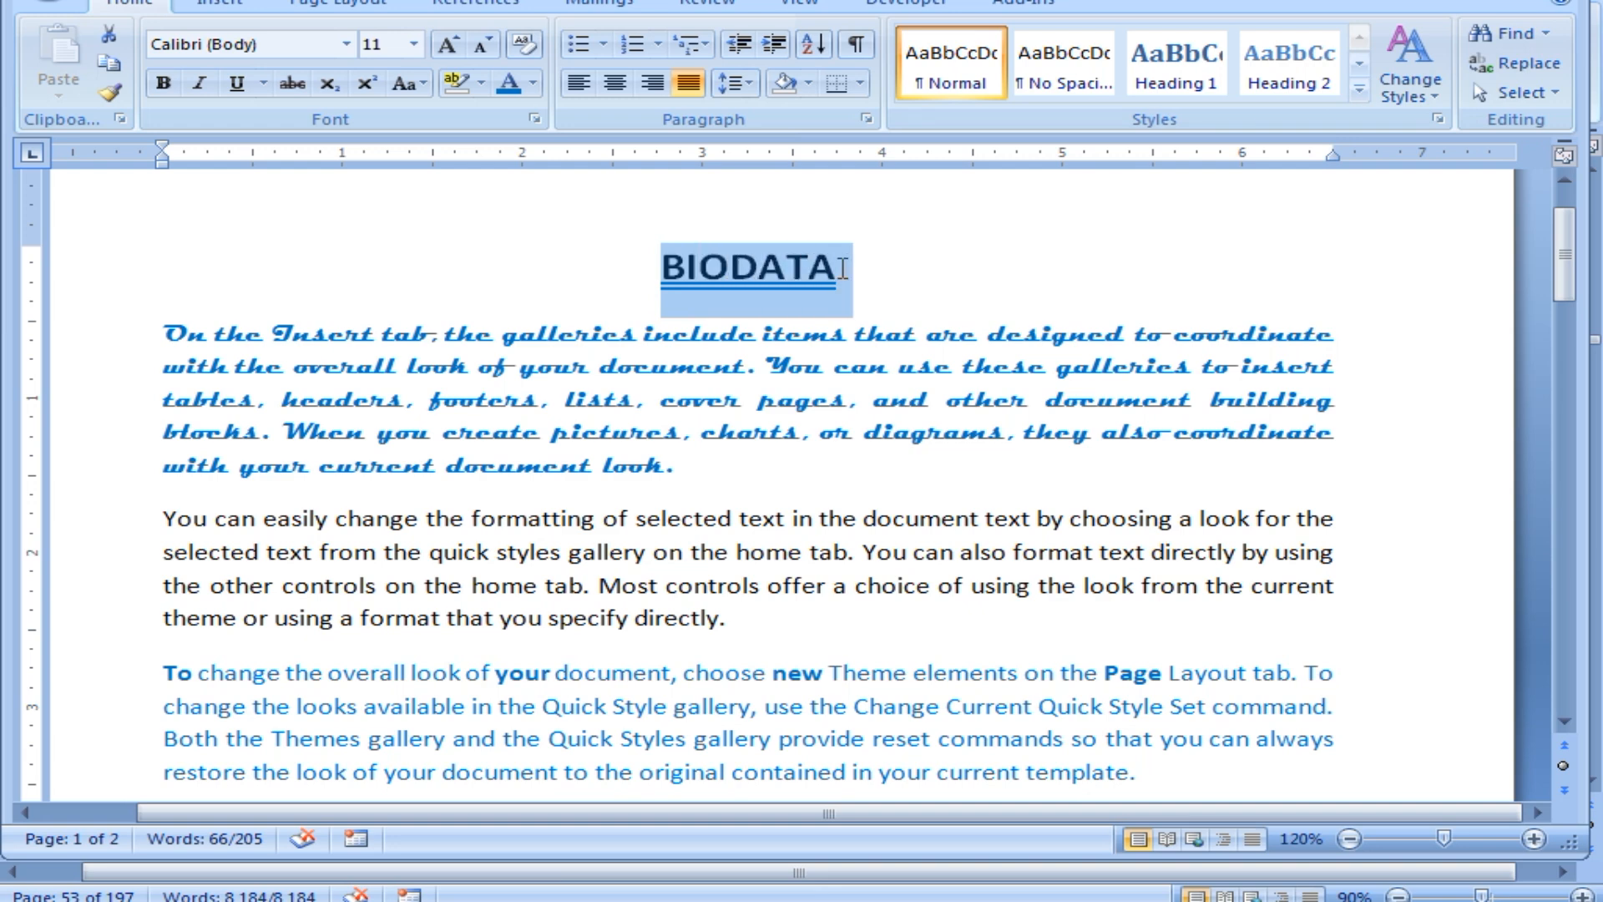
Give the BIODATA title a pale light blue from the More Colors standard palette.
left_click(532, 83)
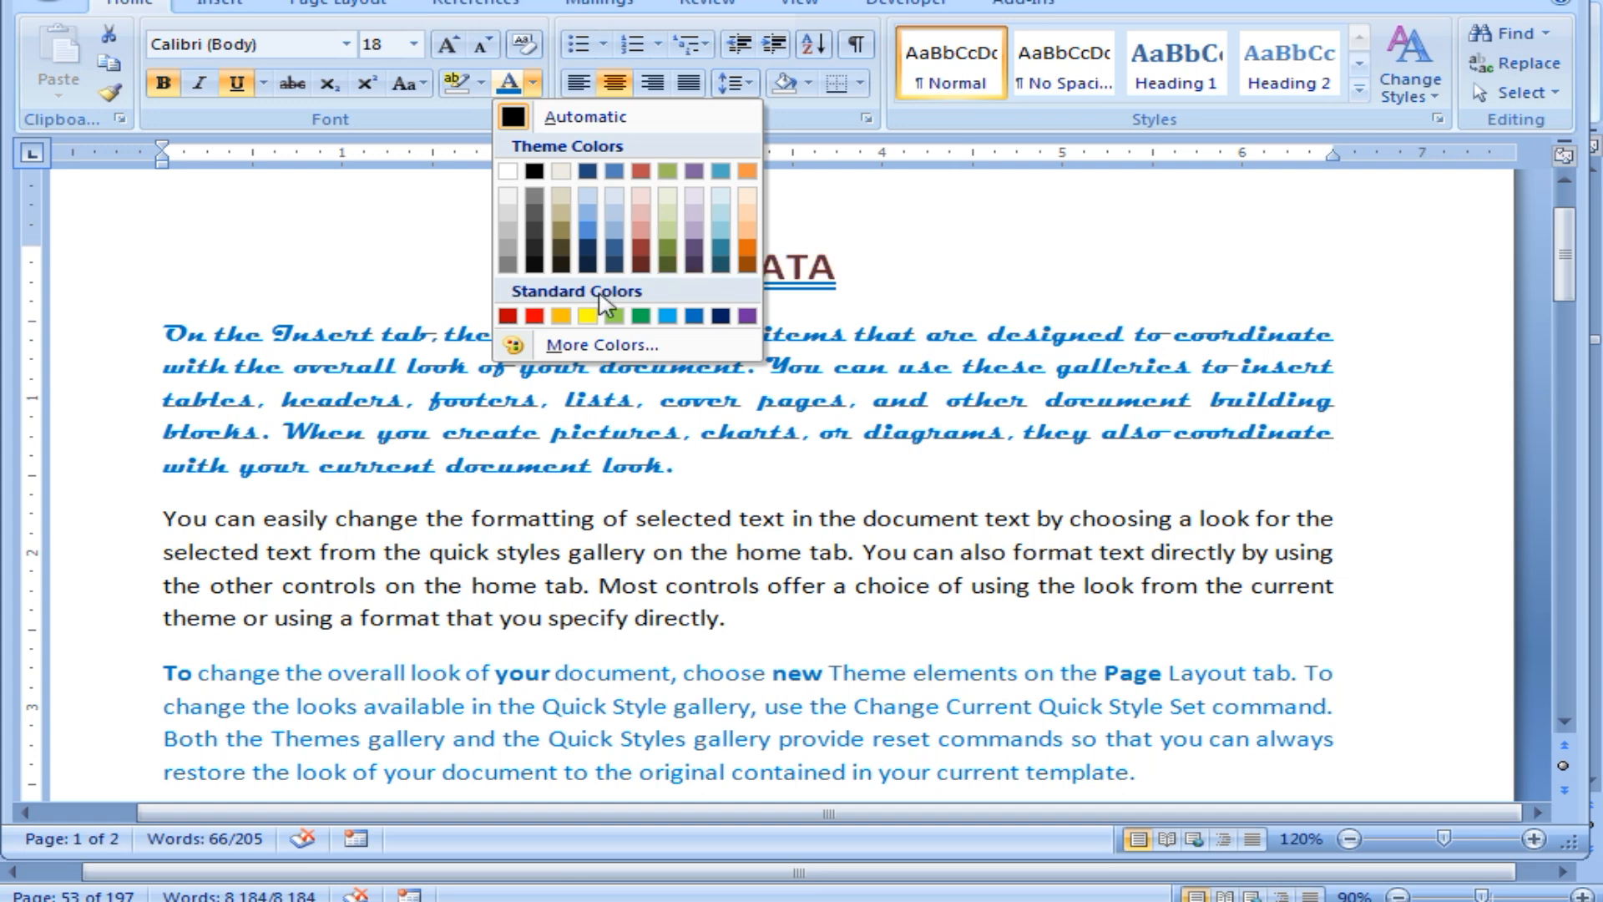
left_click(616, 356)
left_click_drag(574, 185, 828, 186)
left_click(734, 288)
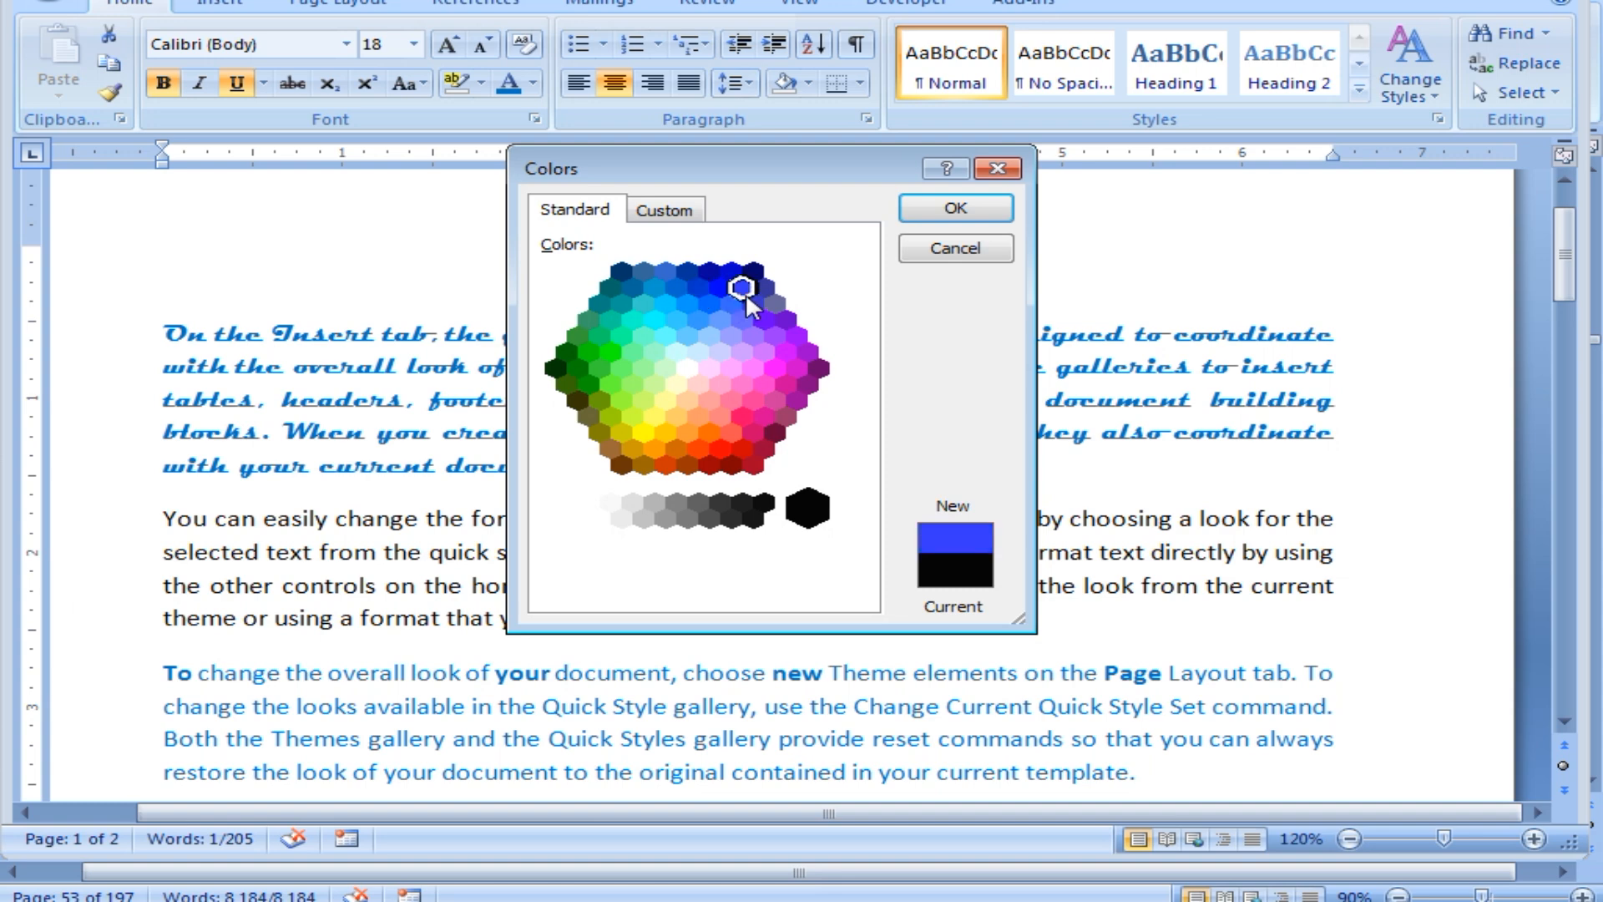
left_click(698, 355)
left_click(654, 387)
left_click(677, 416)
left_click(644, 301)
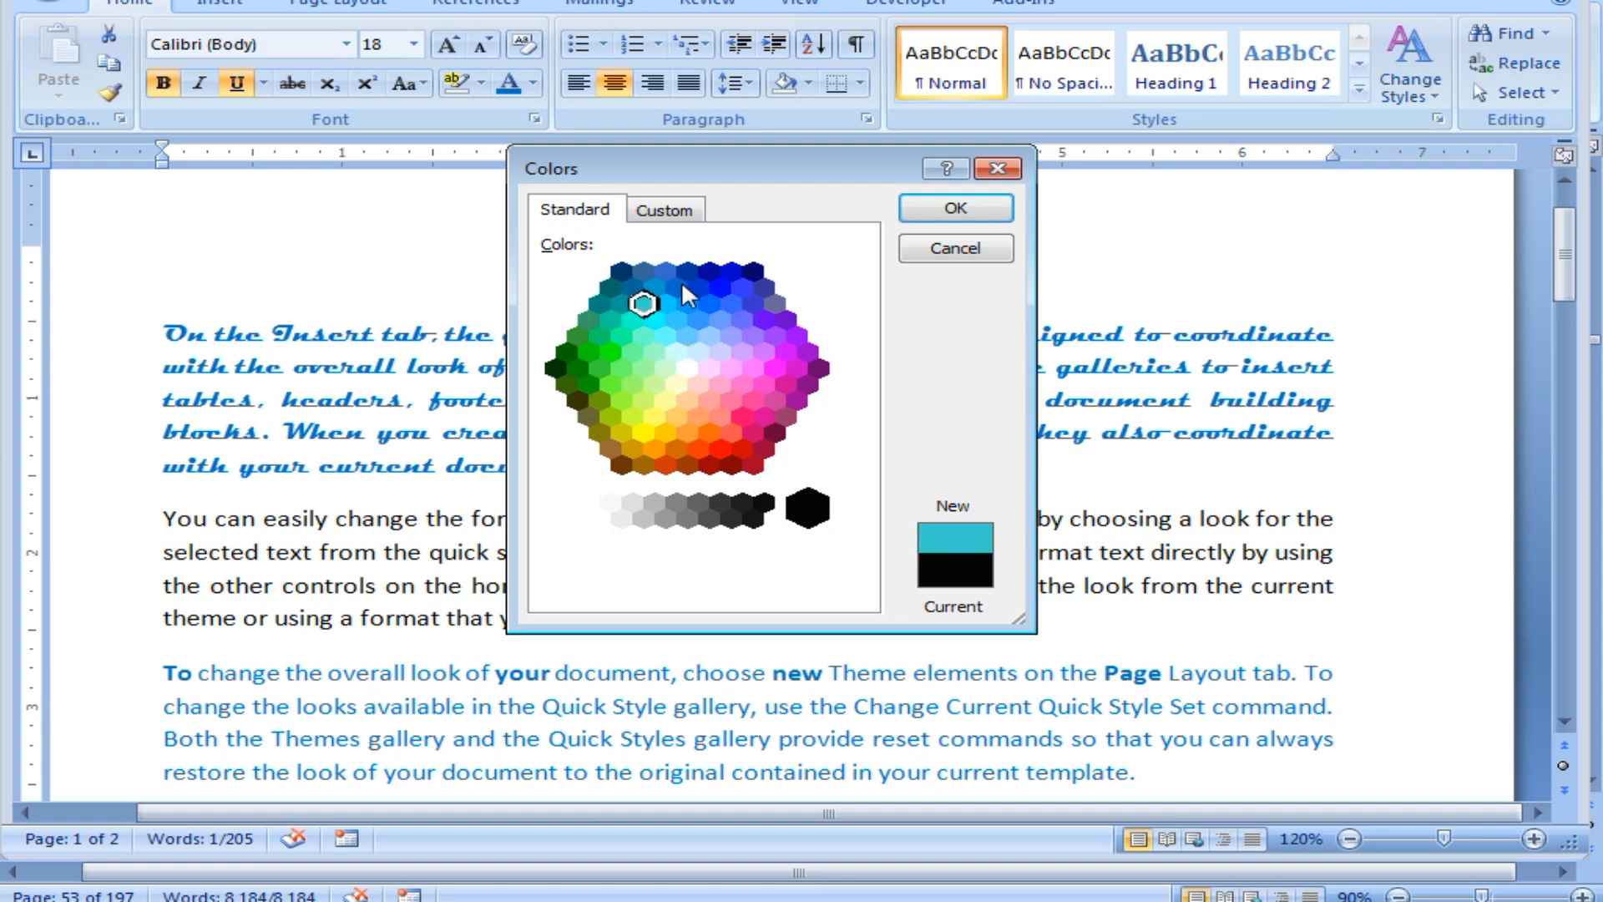
left_click(677, 286)
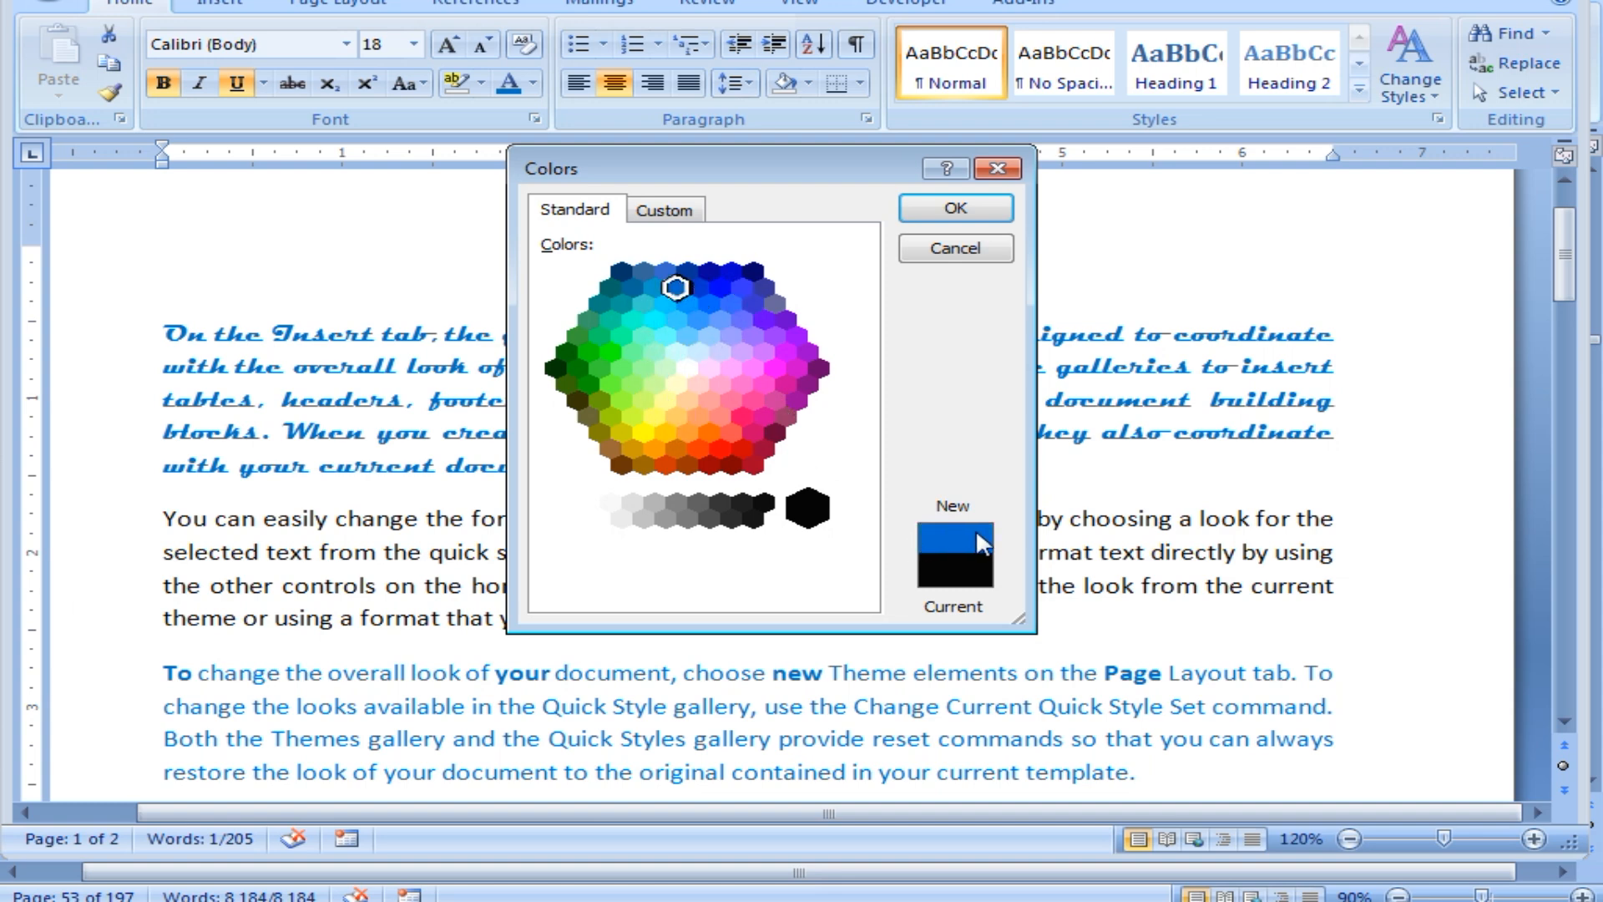
left_click(687, 336)
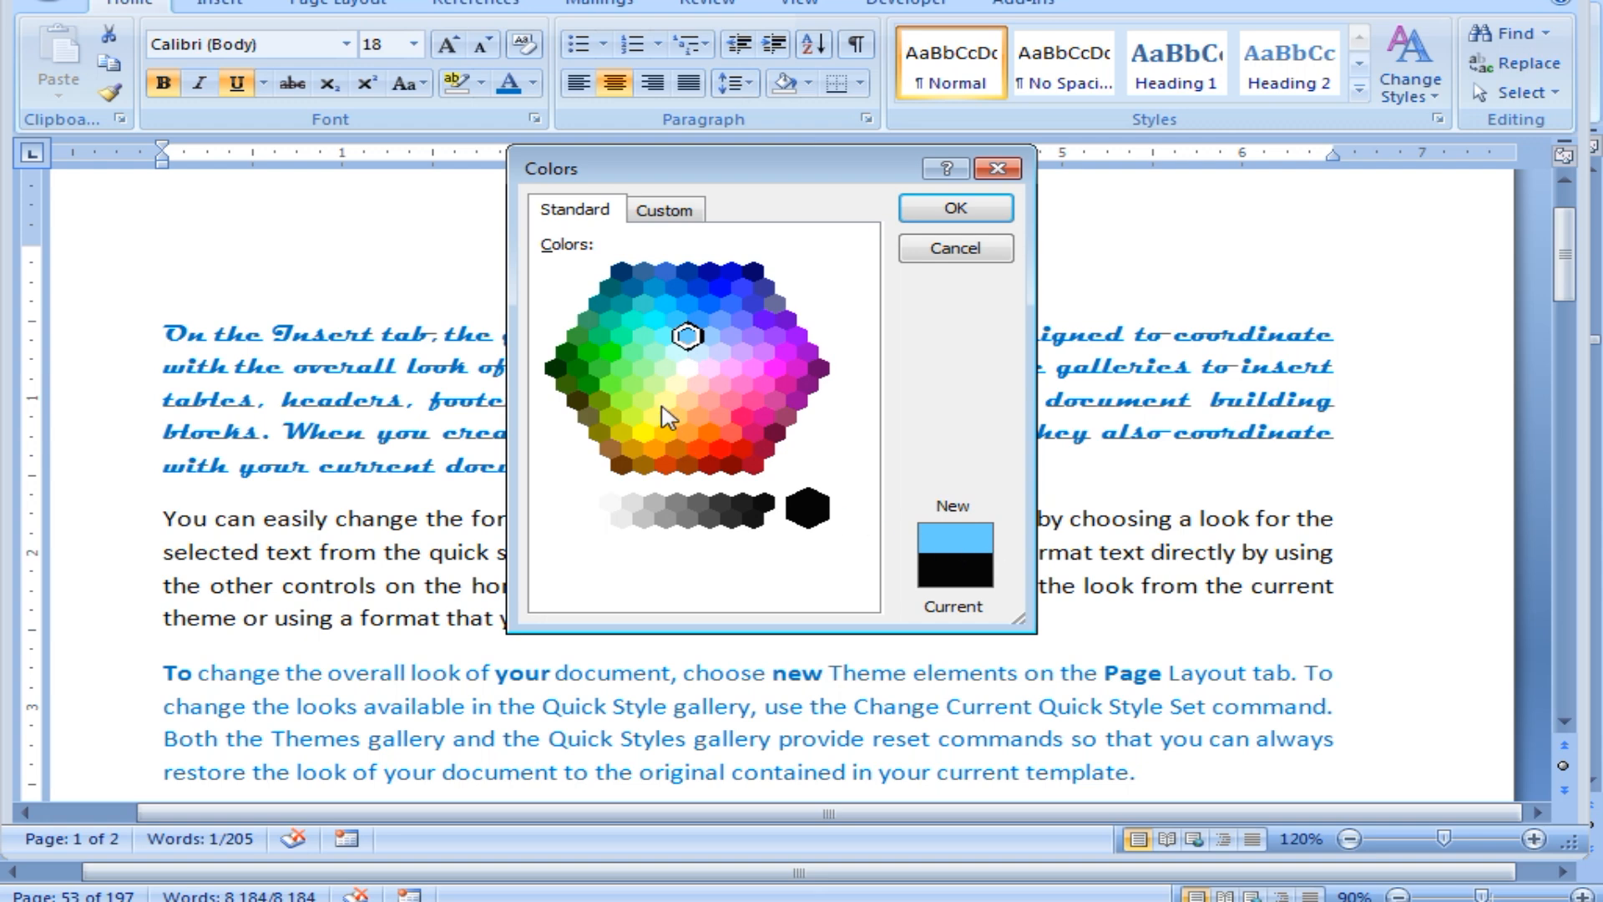
left_click(952, 210)
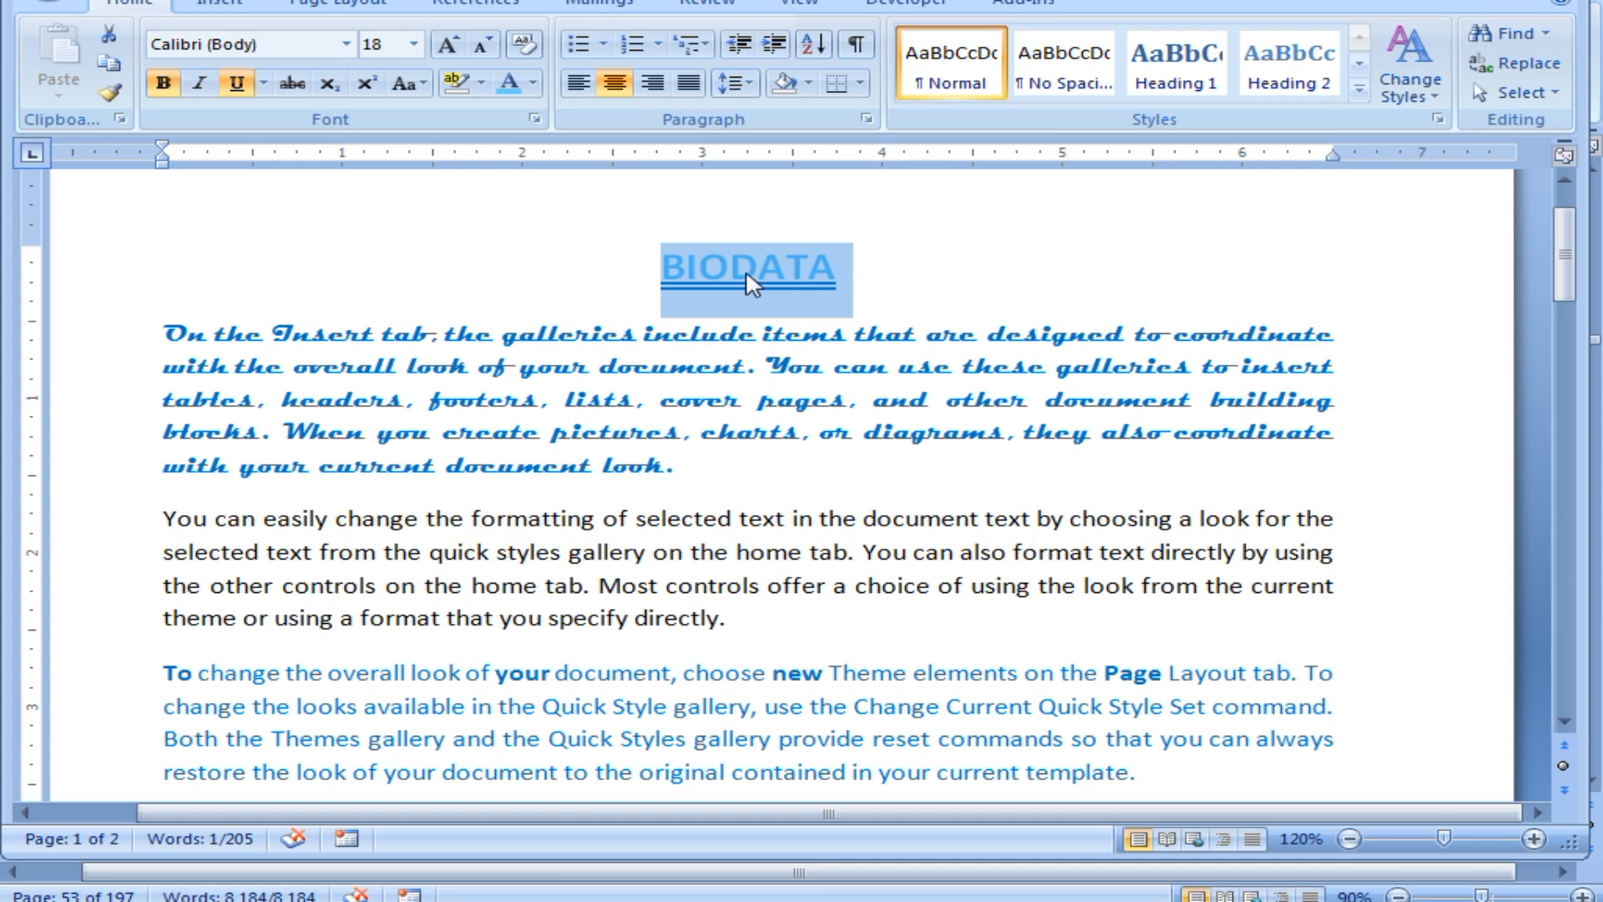
Apply a custom deep blue (RGB 34, 9, 217) to the title from the Custom tab.
left_click(533, 83)
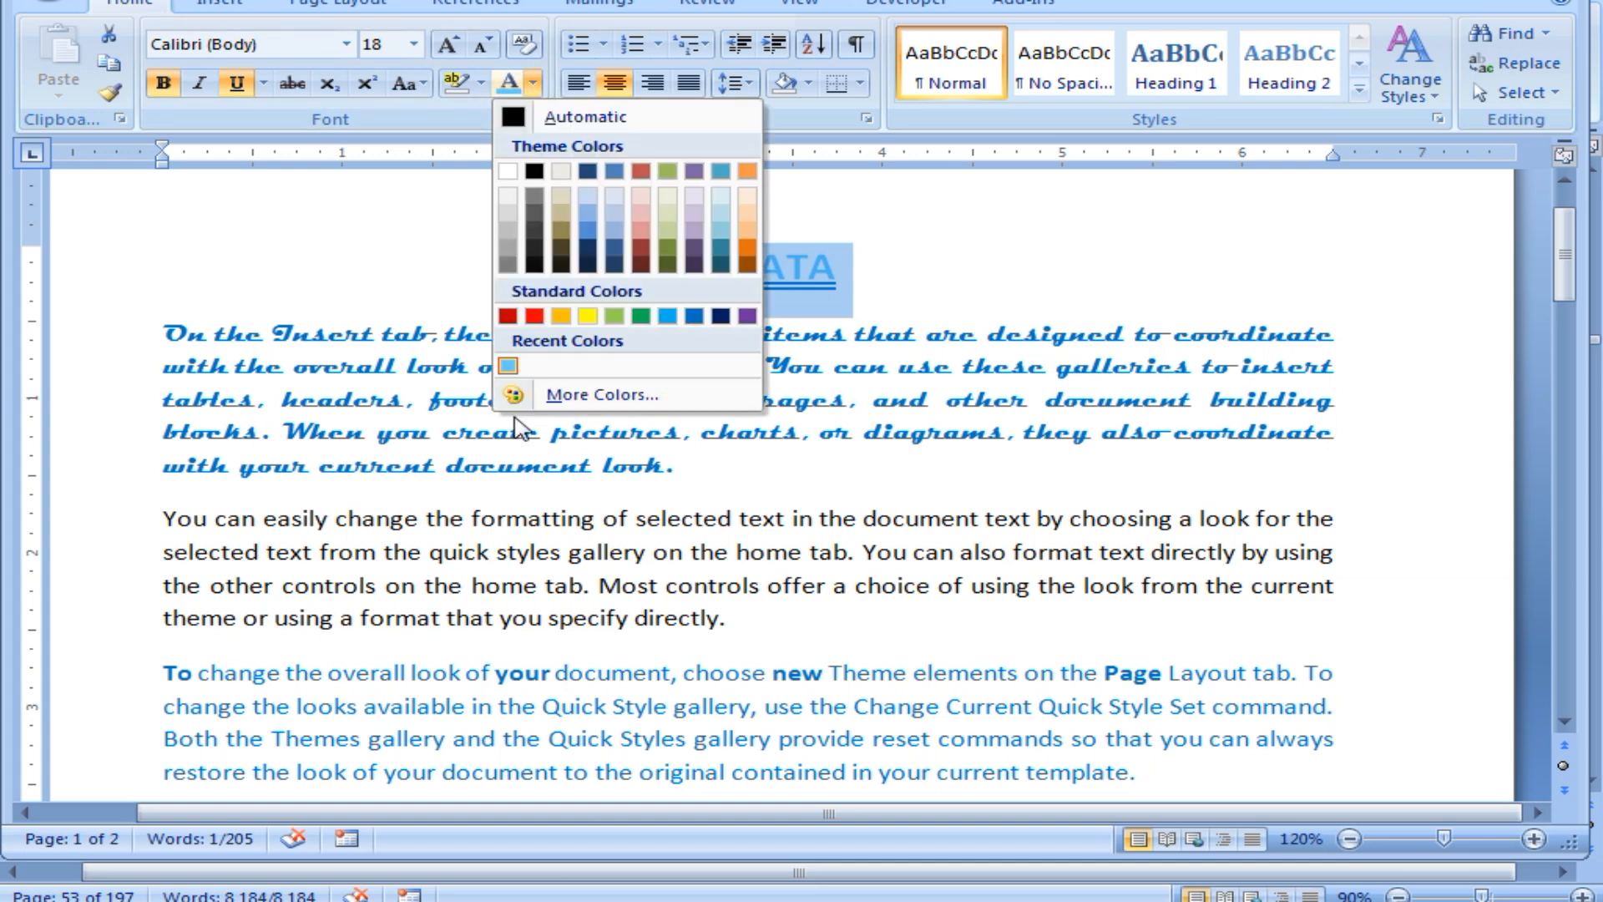
left_click(565, 395)
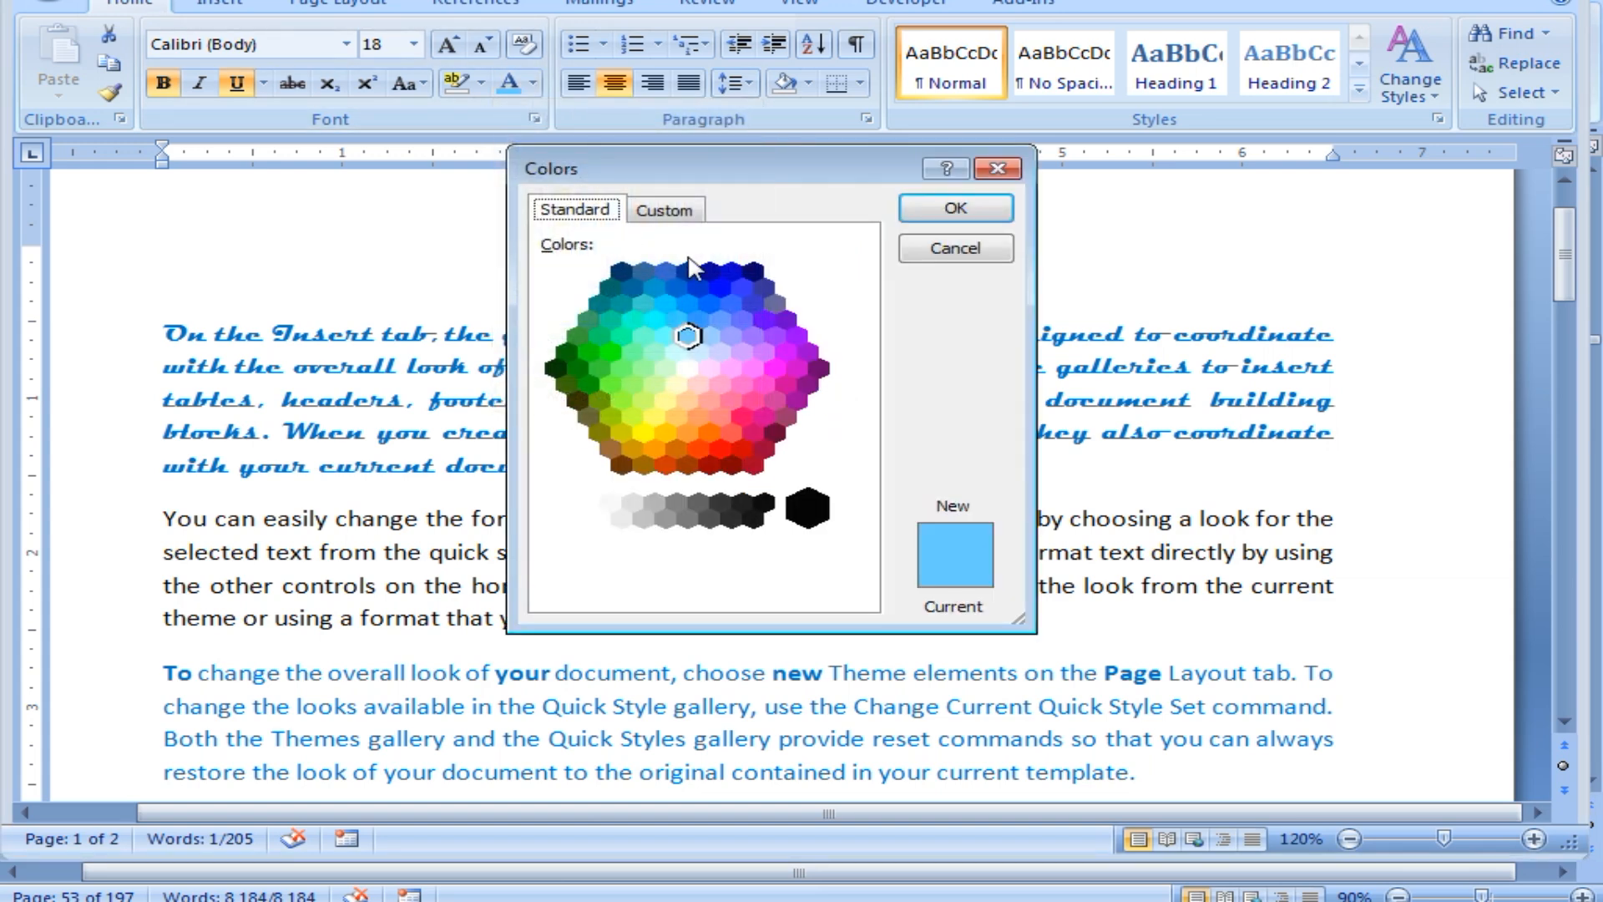
left_click(672, 213)
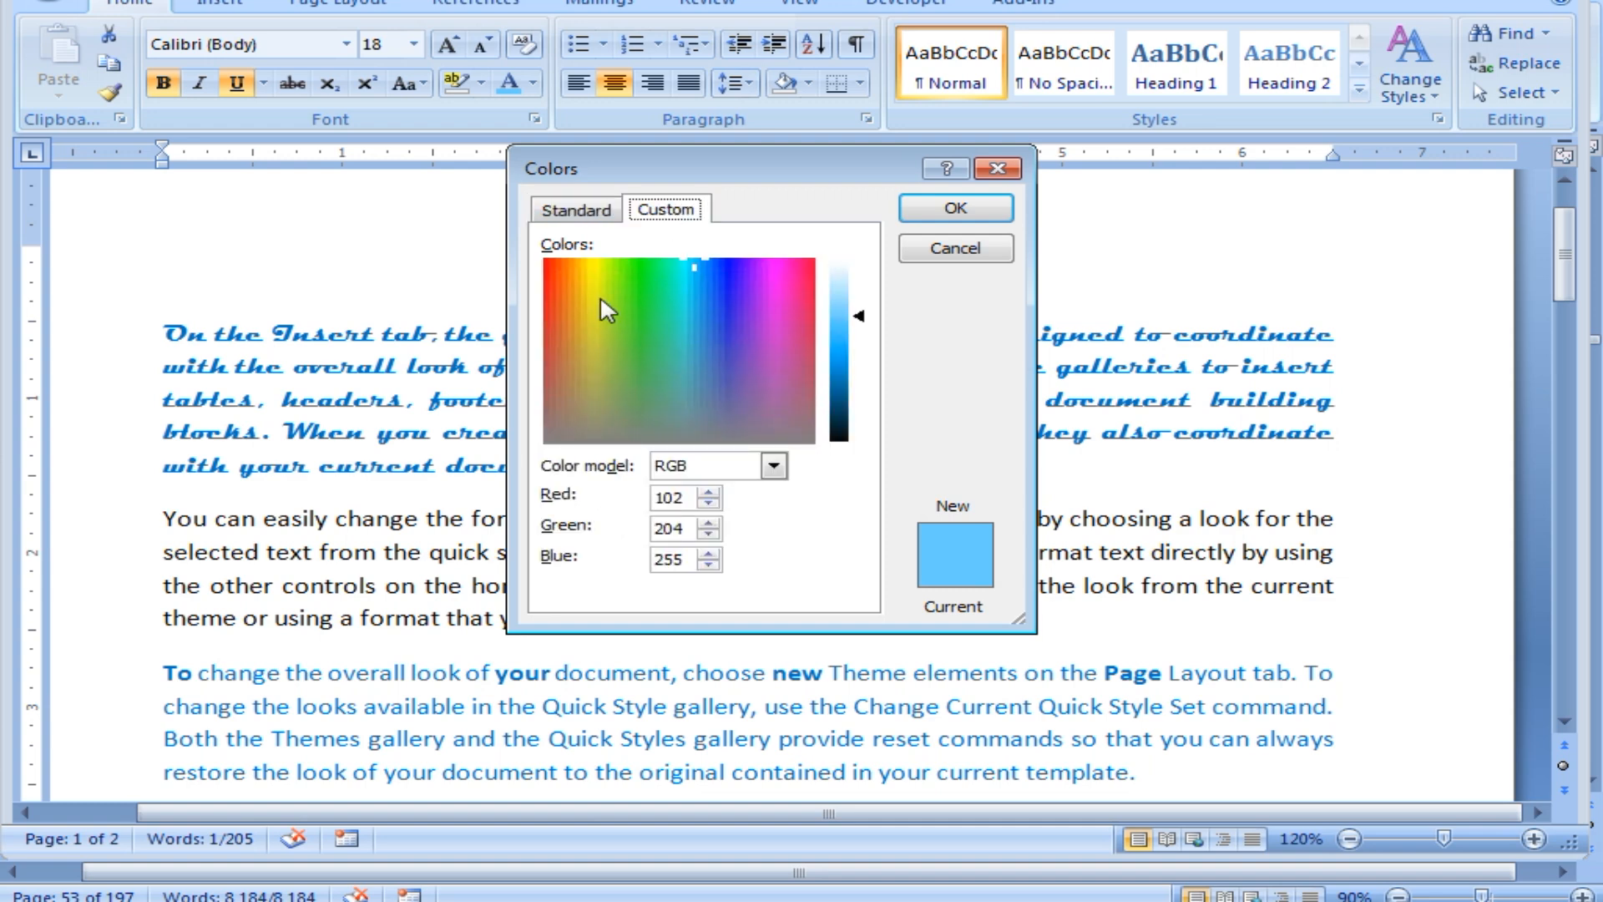
left_click(728, 270)
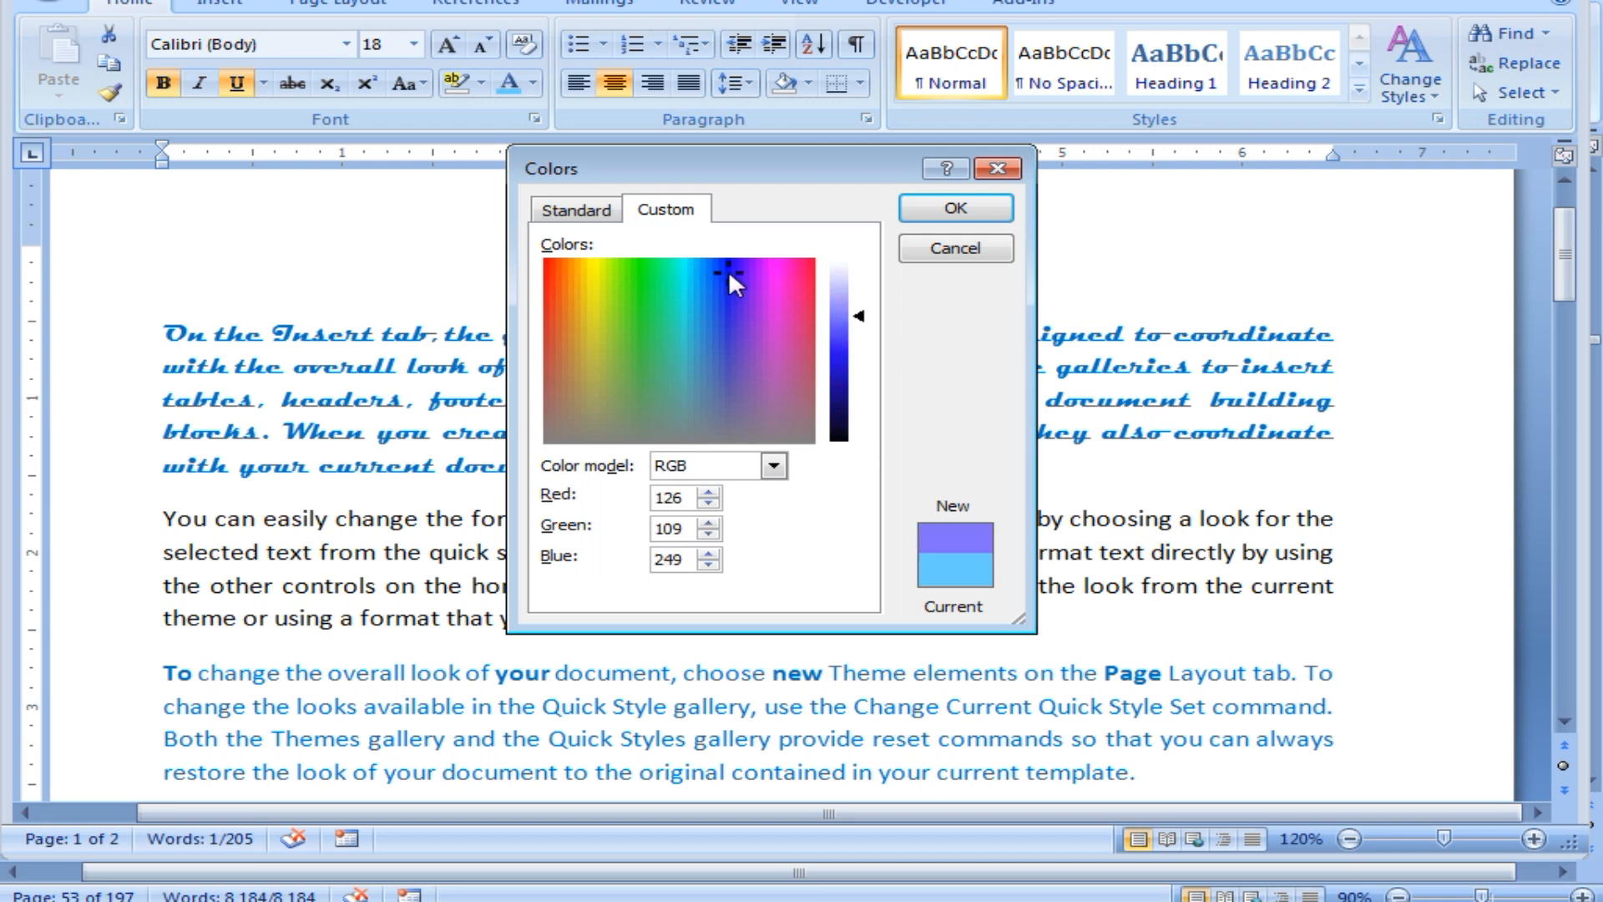
left_click(862, 316)
left_click_drag(863, 317, 852, 367)
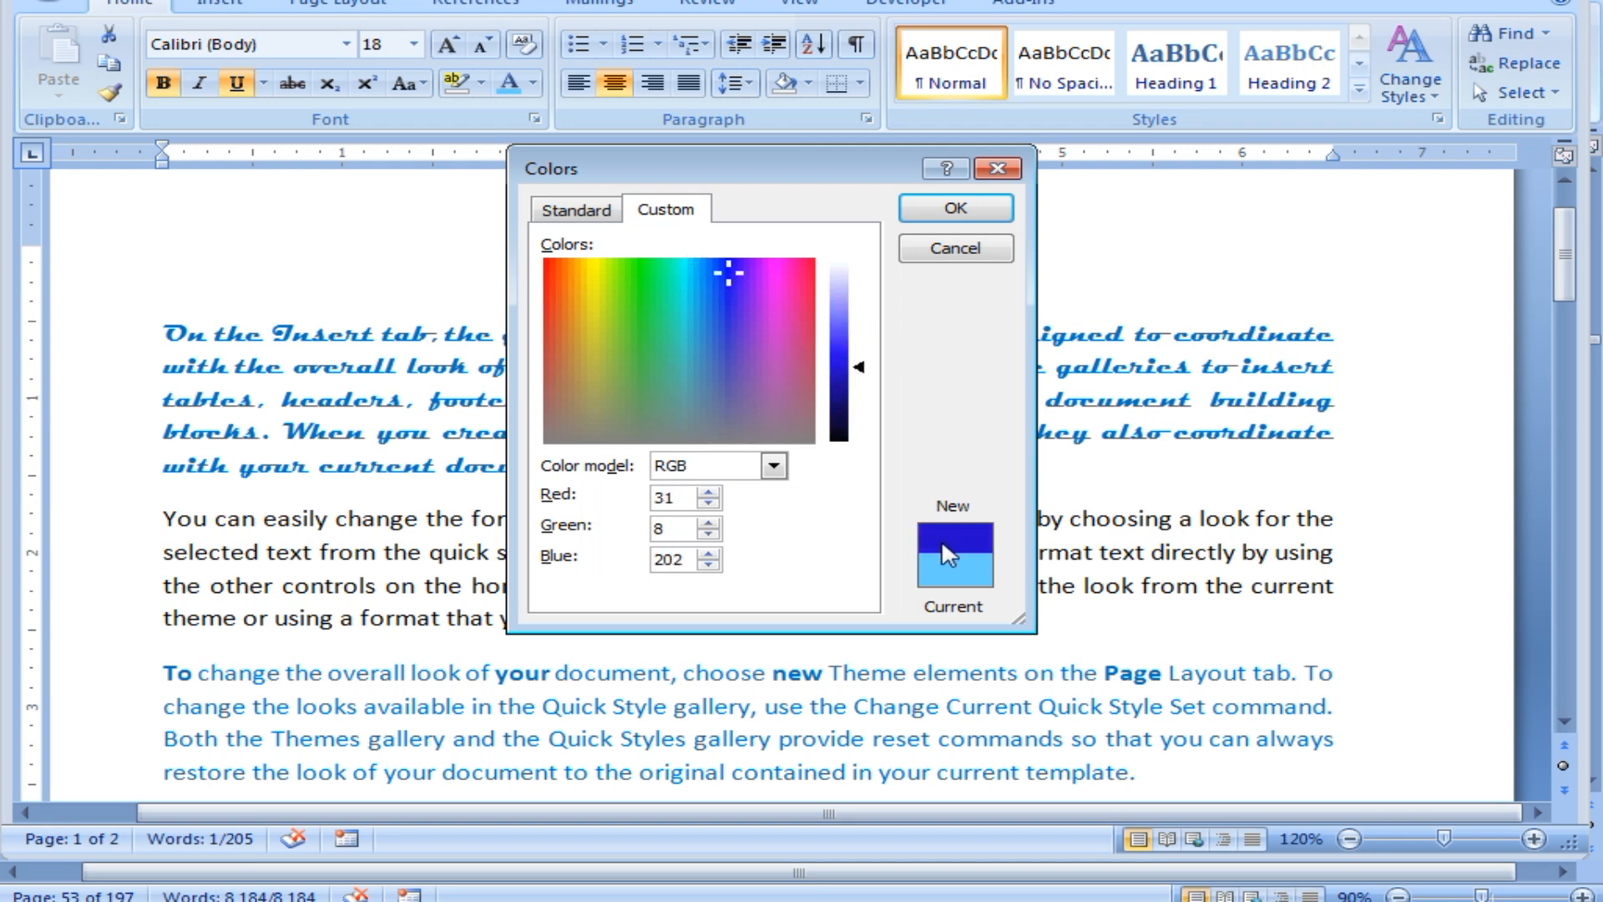
mouse_move(860, 372)
left_mouse_down()
mouse_move(861, 410)
mouse_move(866, 373)
left_mouse_up()
left_click(956, 208)
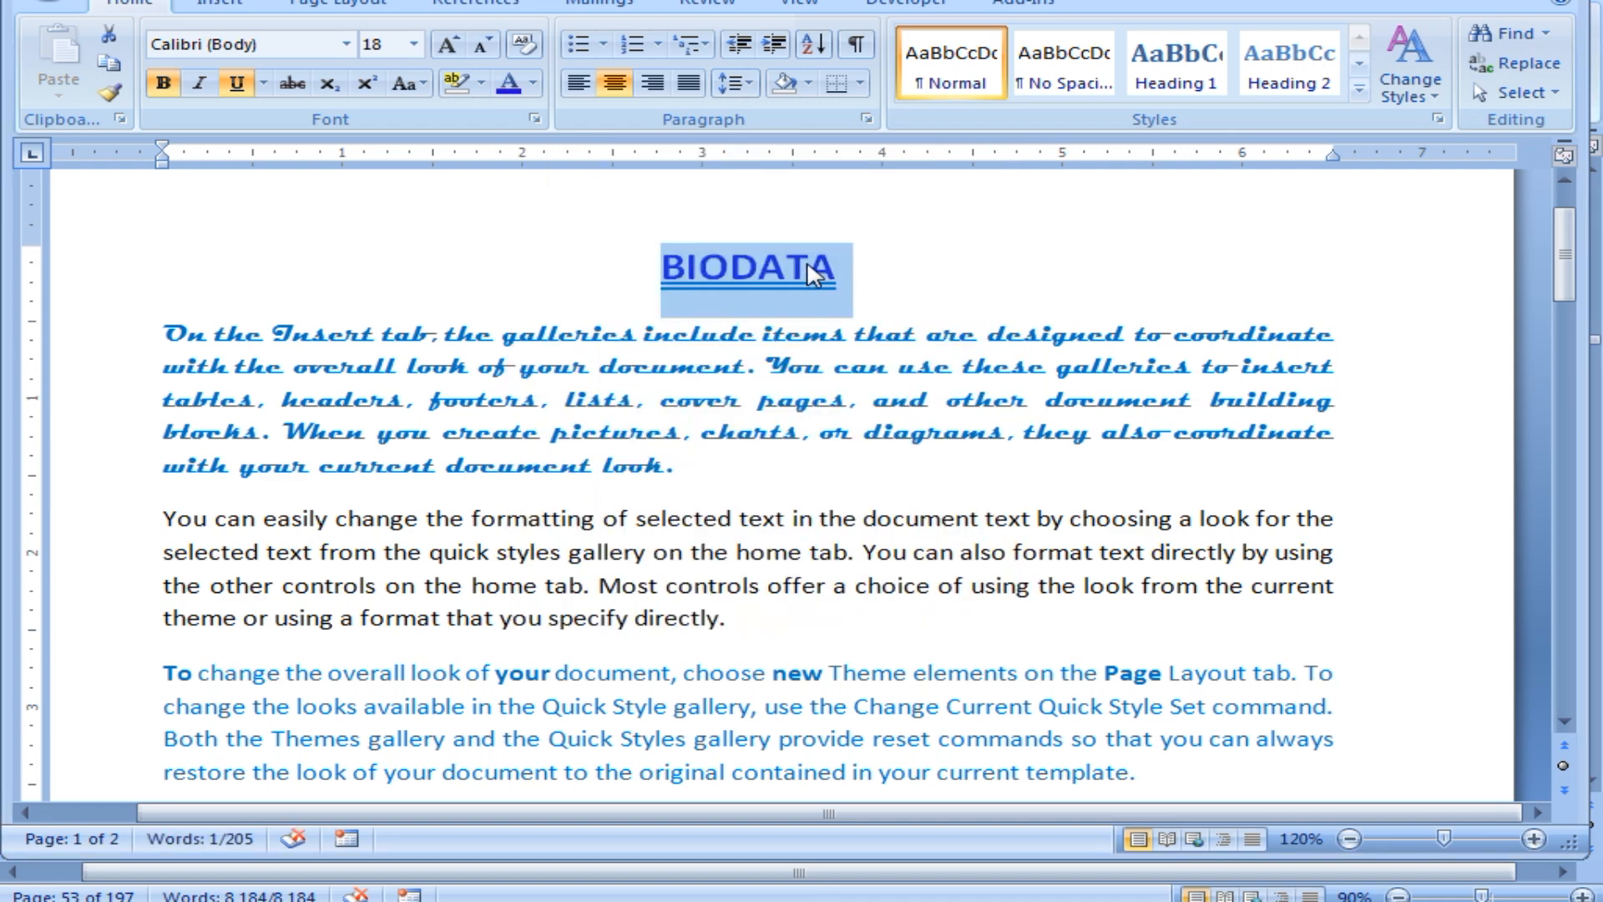
left_click(719, 406)
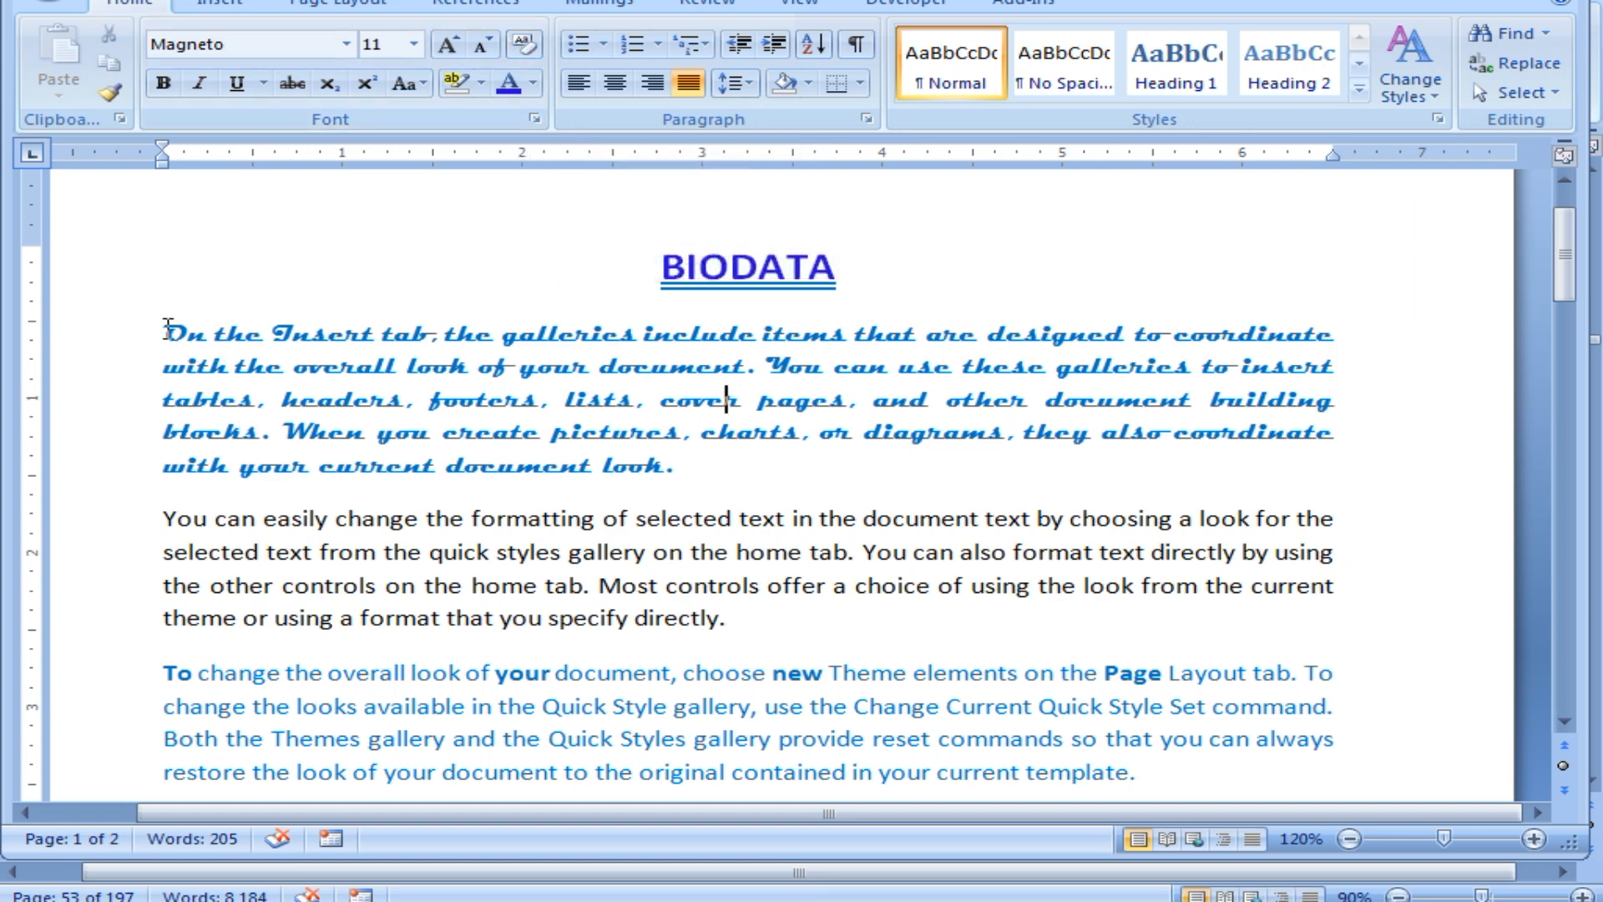
left_click_drag(167, 334, 700, 461)
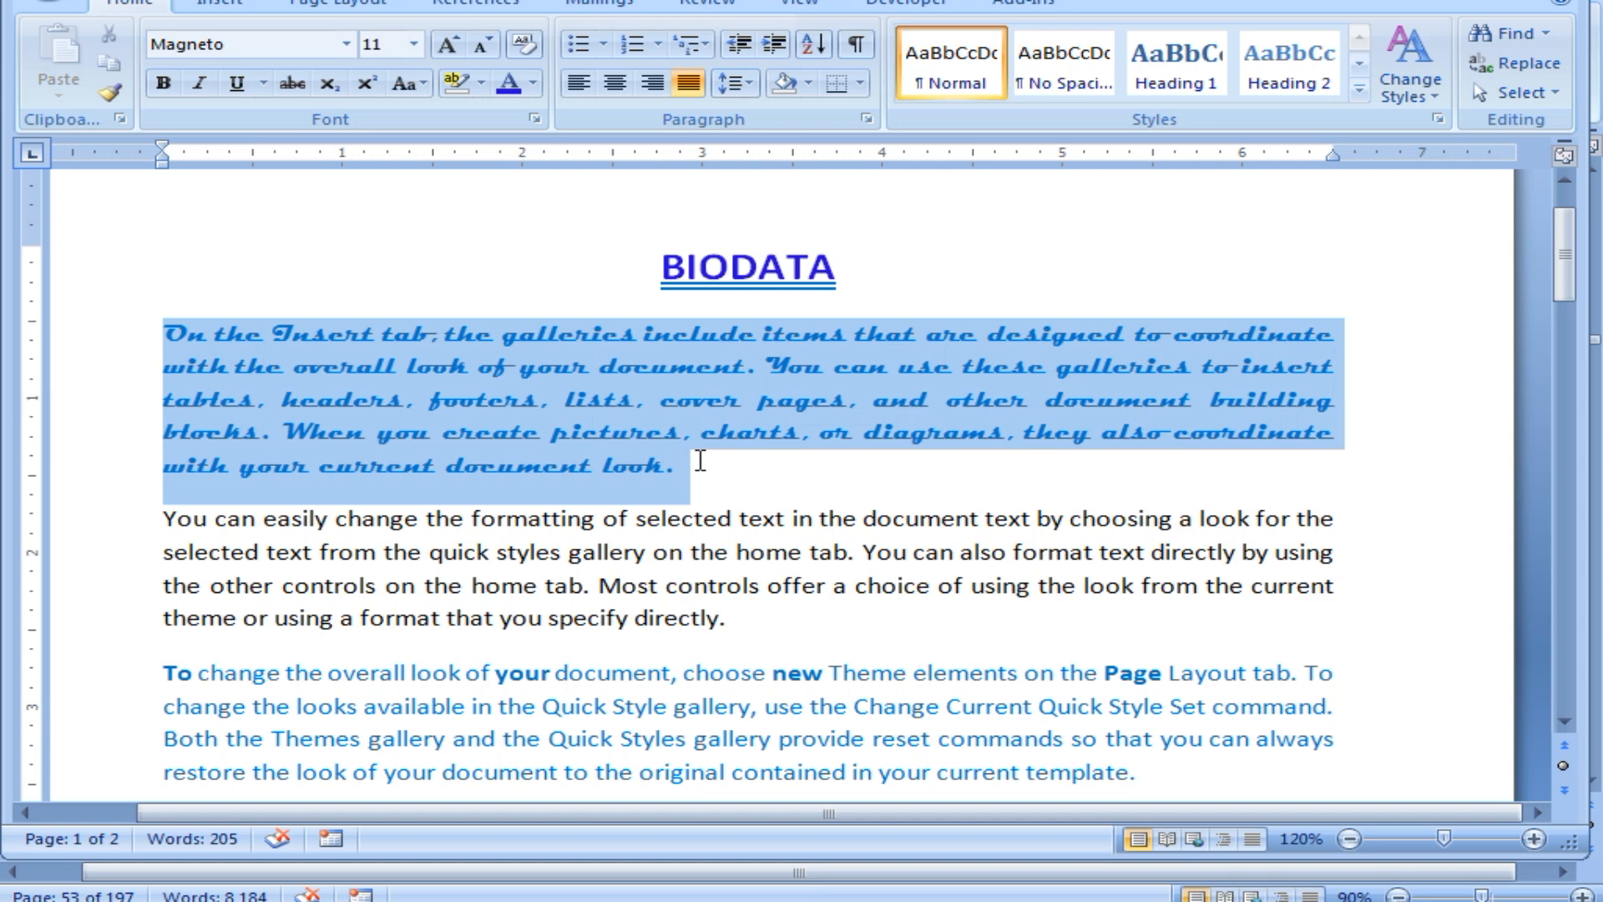
left_click(385, 558)
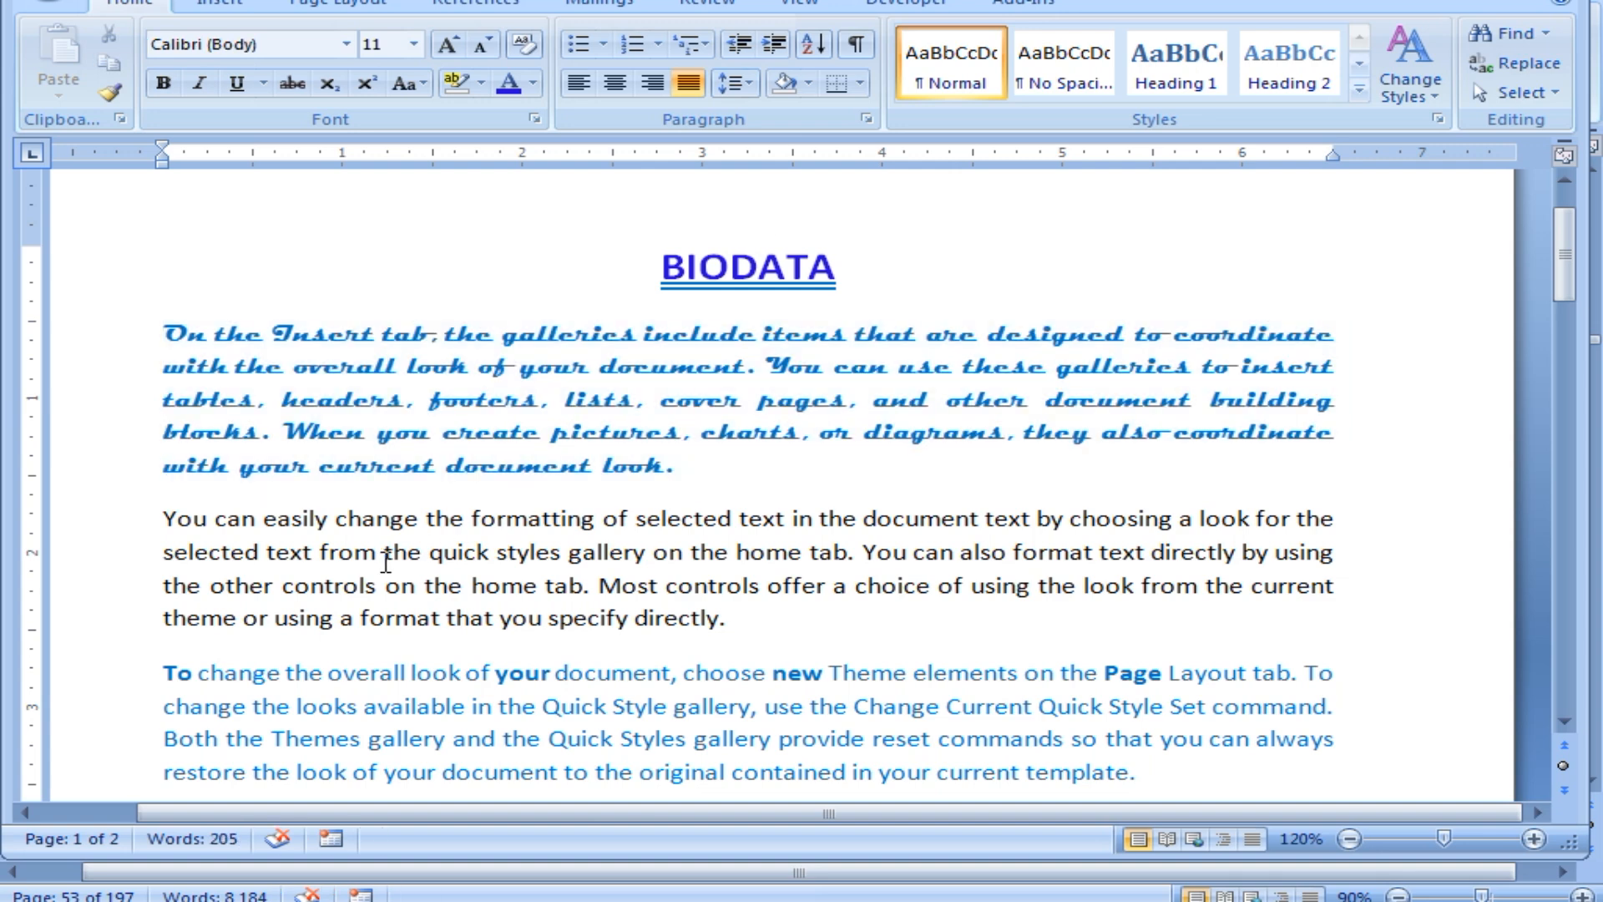
left_click_drag(164, 334, 656, 466)
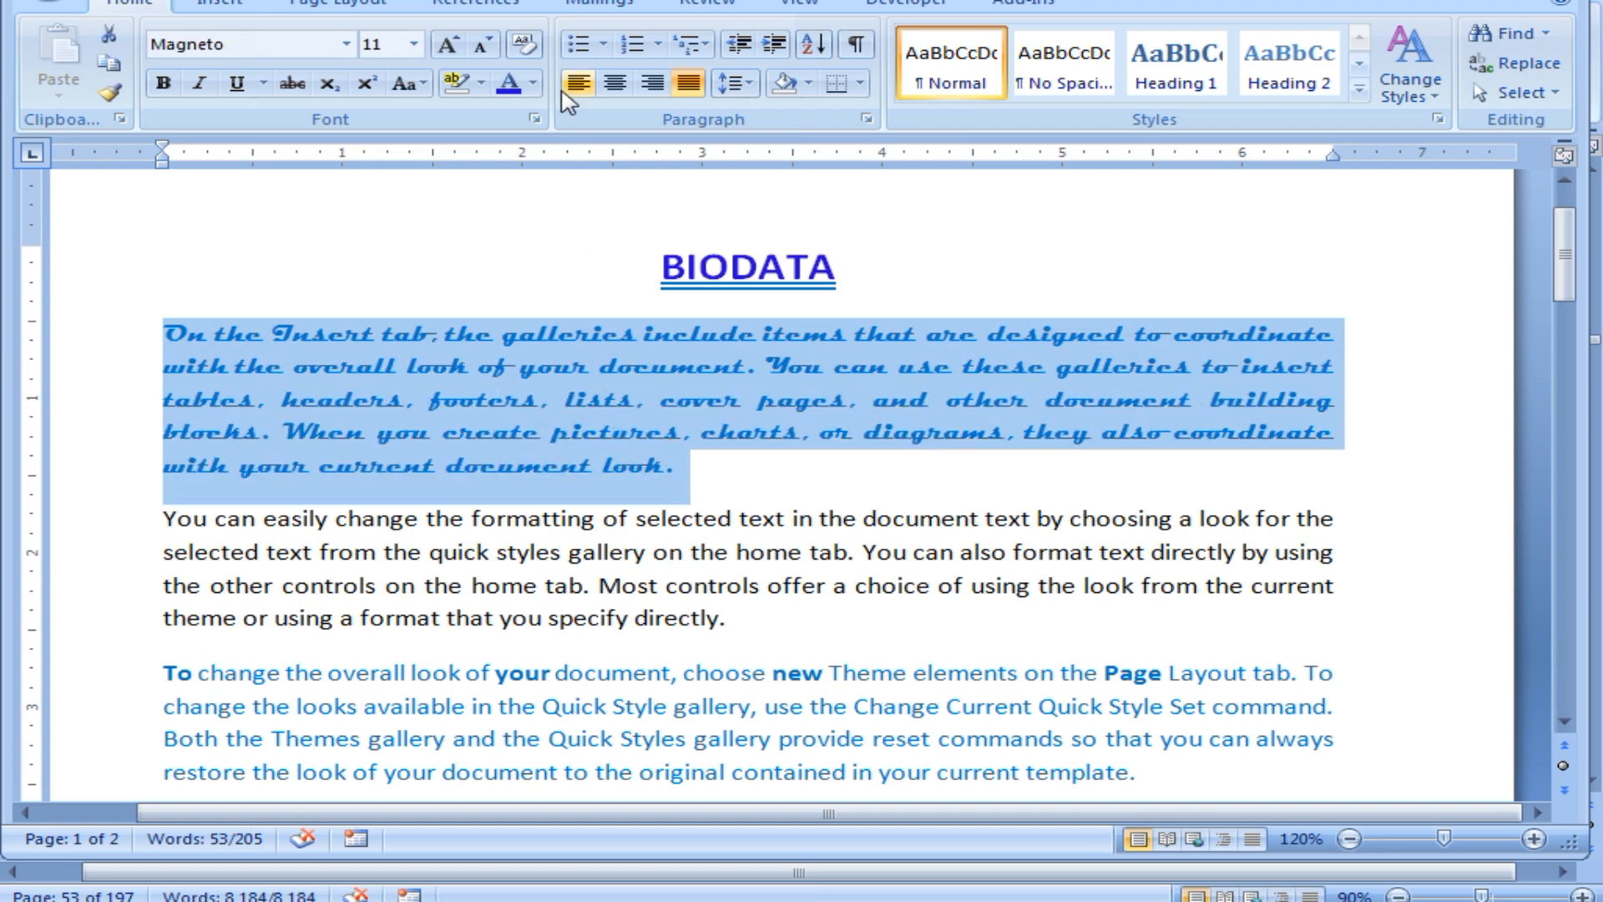
left_click(524, 44)
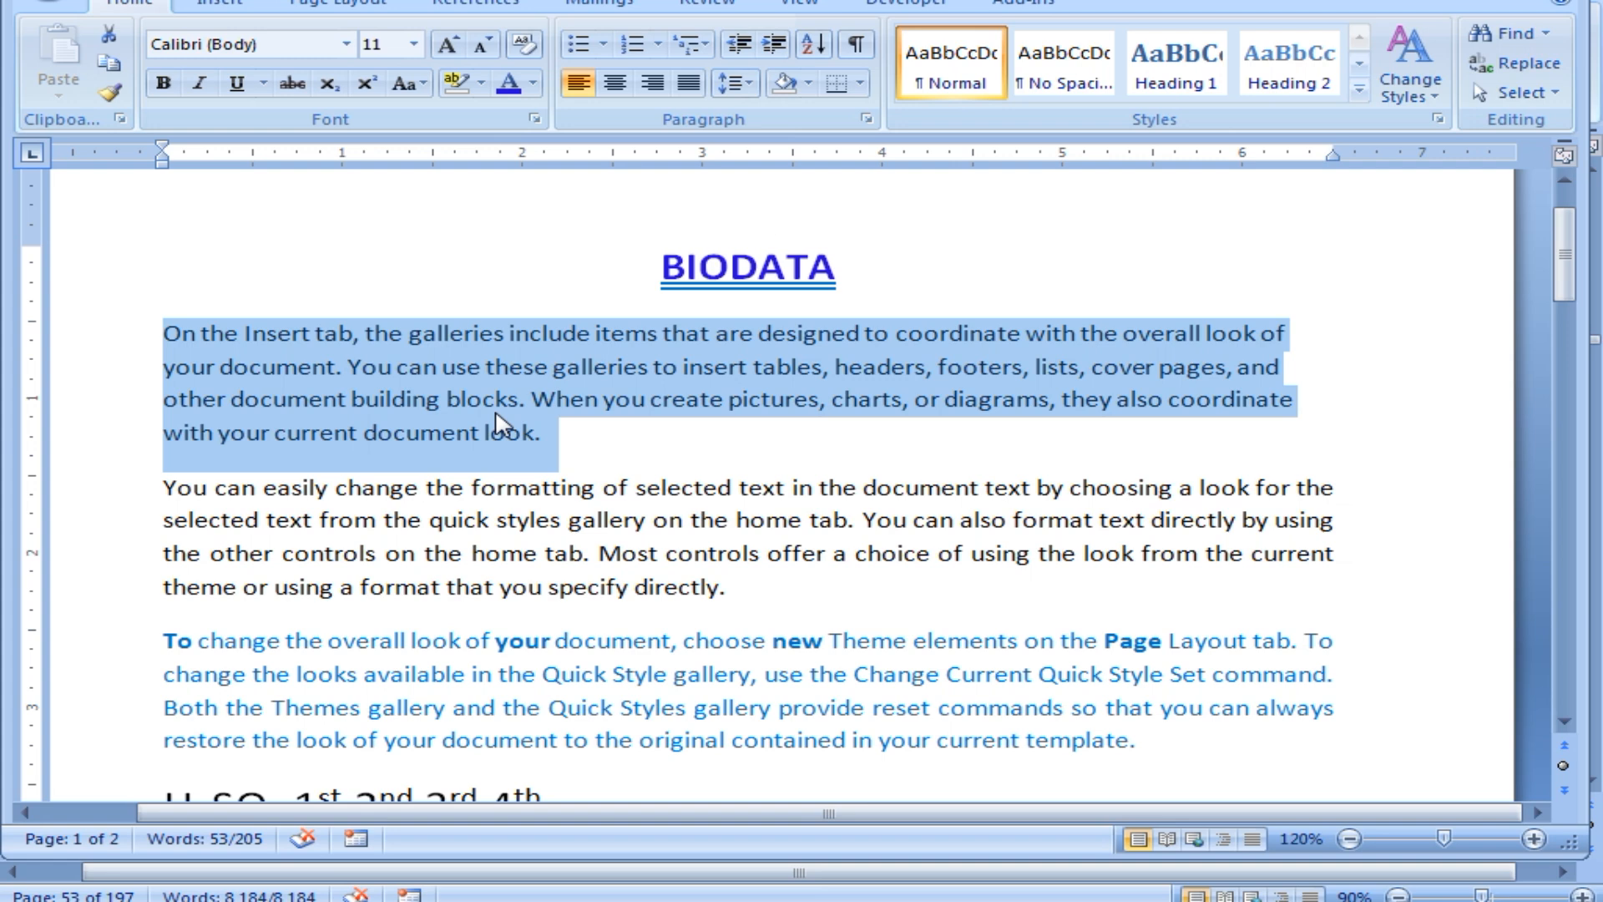
key("ctrl+z")
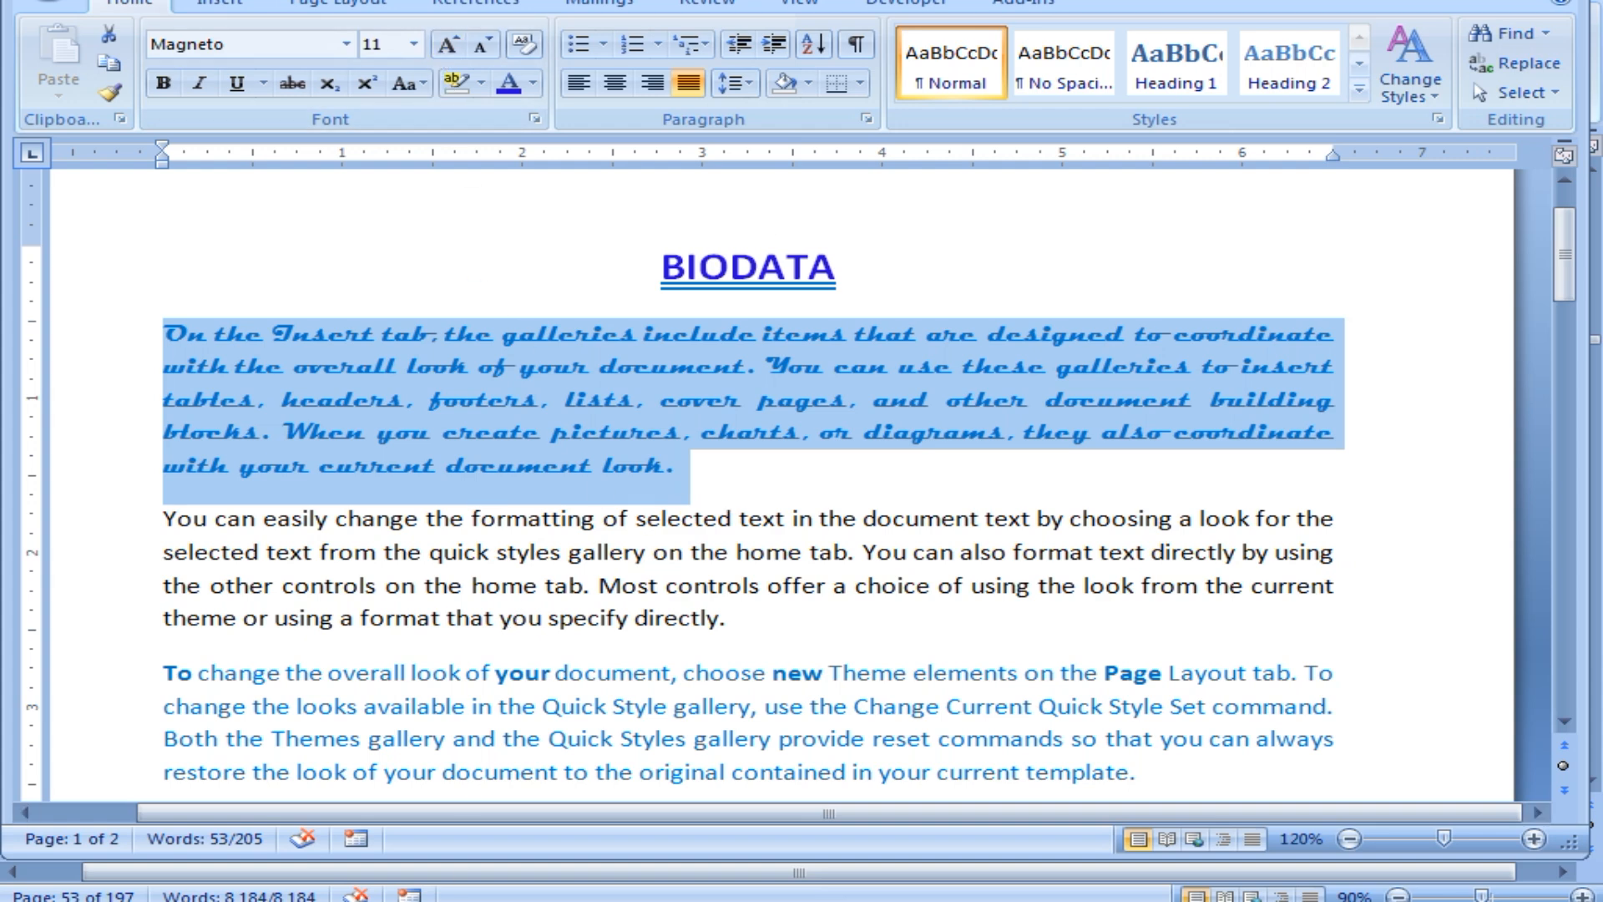
left_click(484, 896)
Switch to Class of CITA.docx and scroll to the Font Color and Clear formatting notes.
left_click(426, 832)
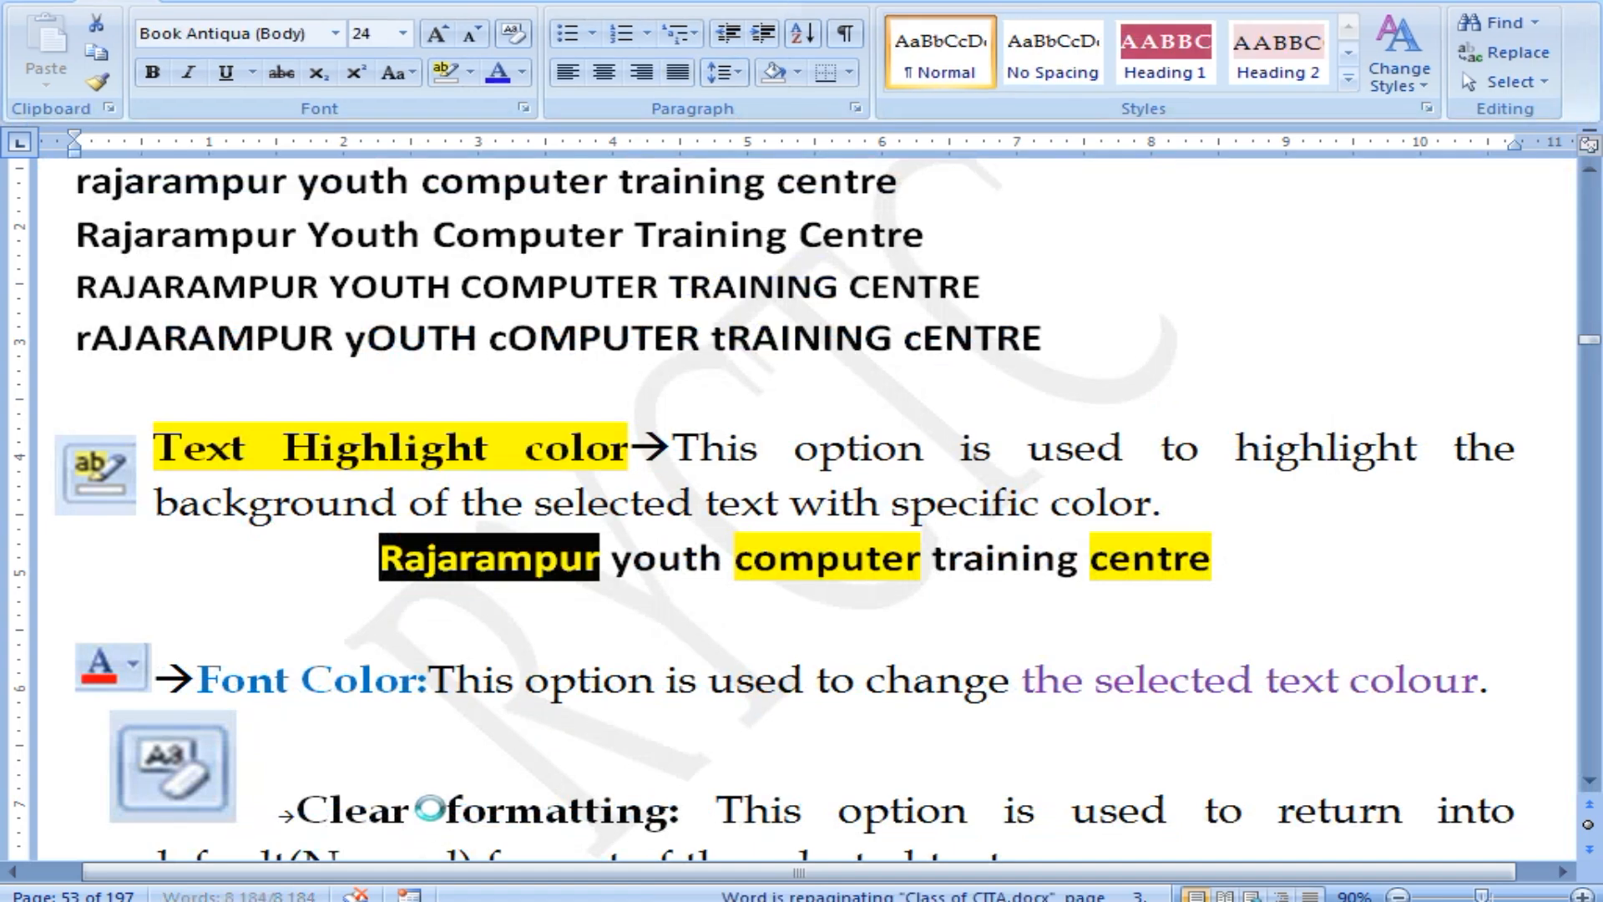
scroll(438, 685, "down", 3)
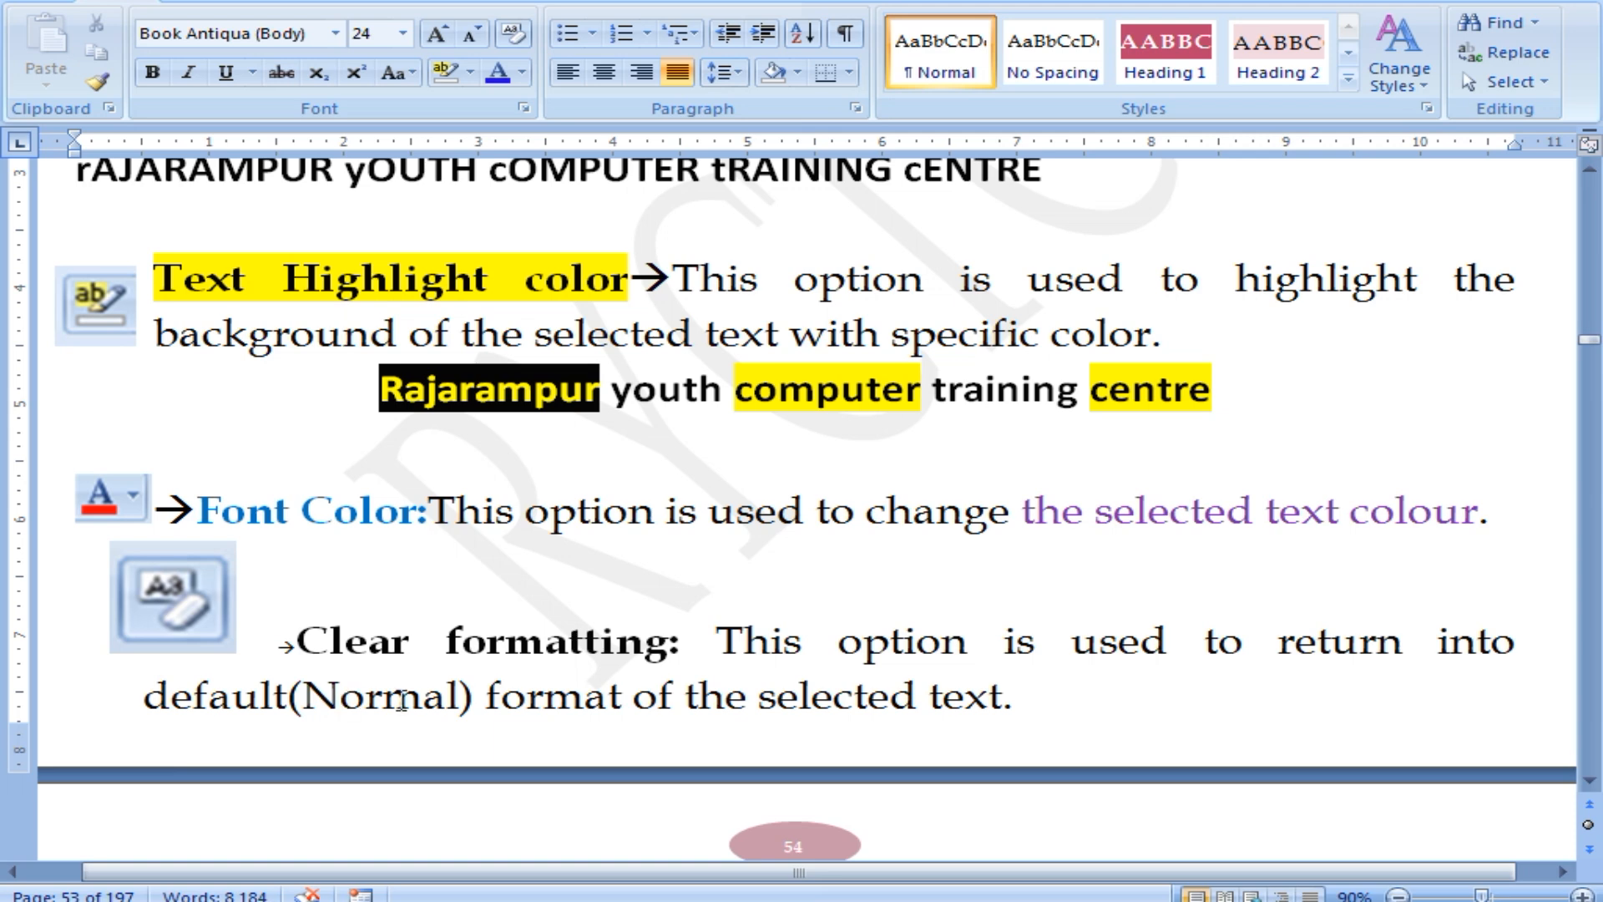
scroll(901, 662, "down", 2)
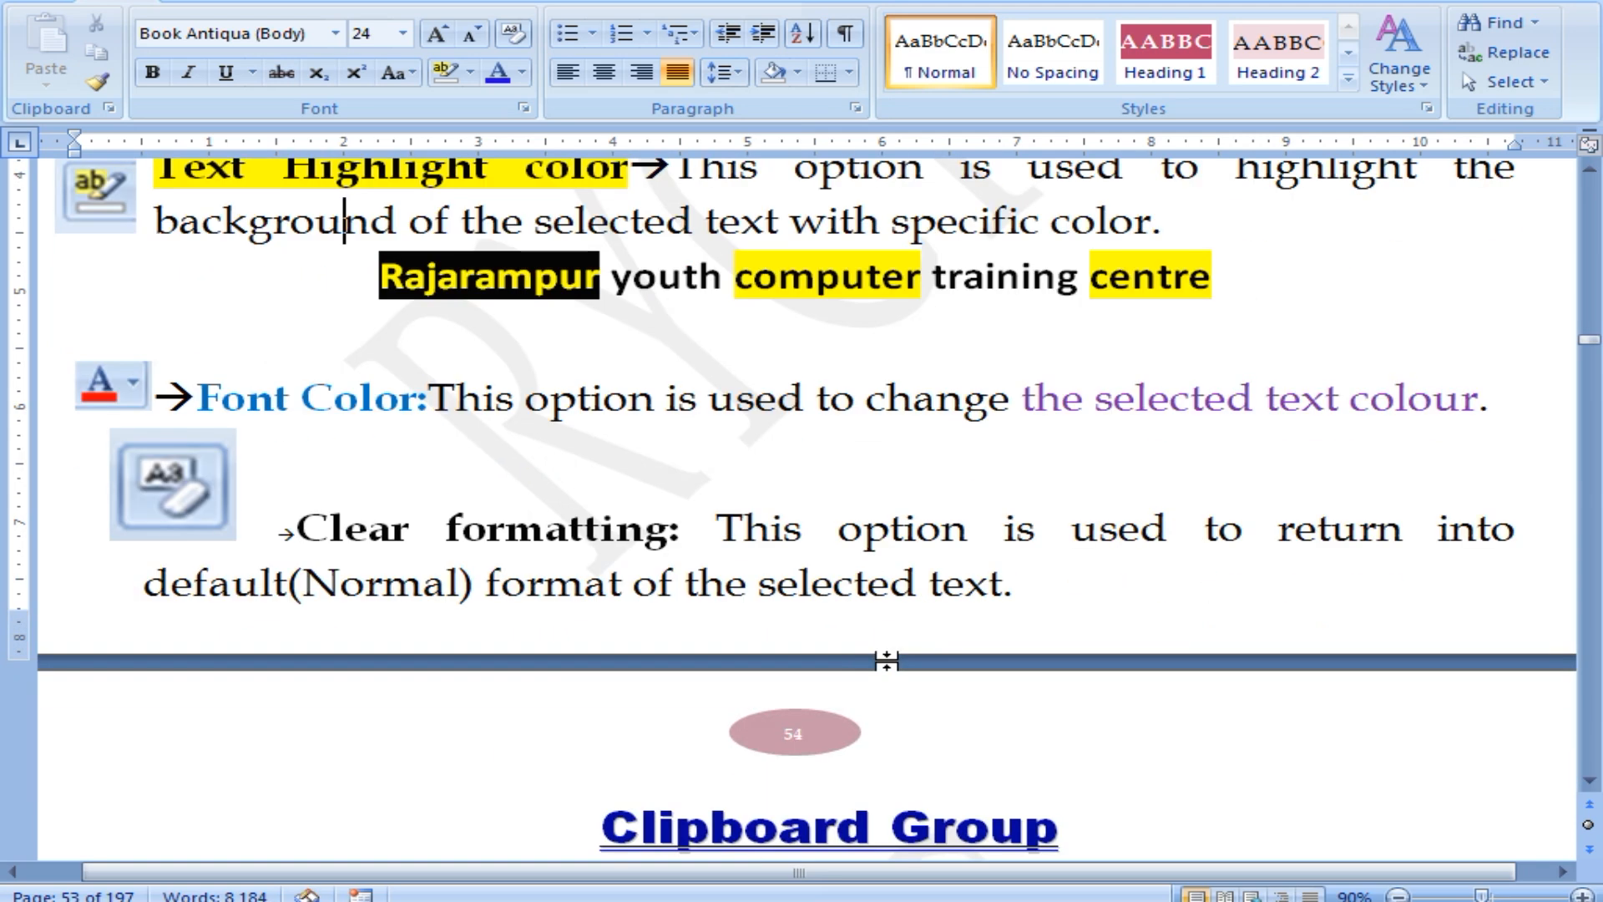
scroll(744, 647, "up", 2)
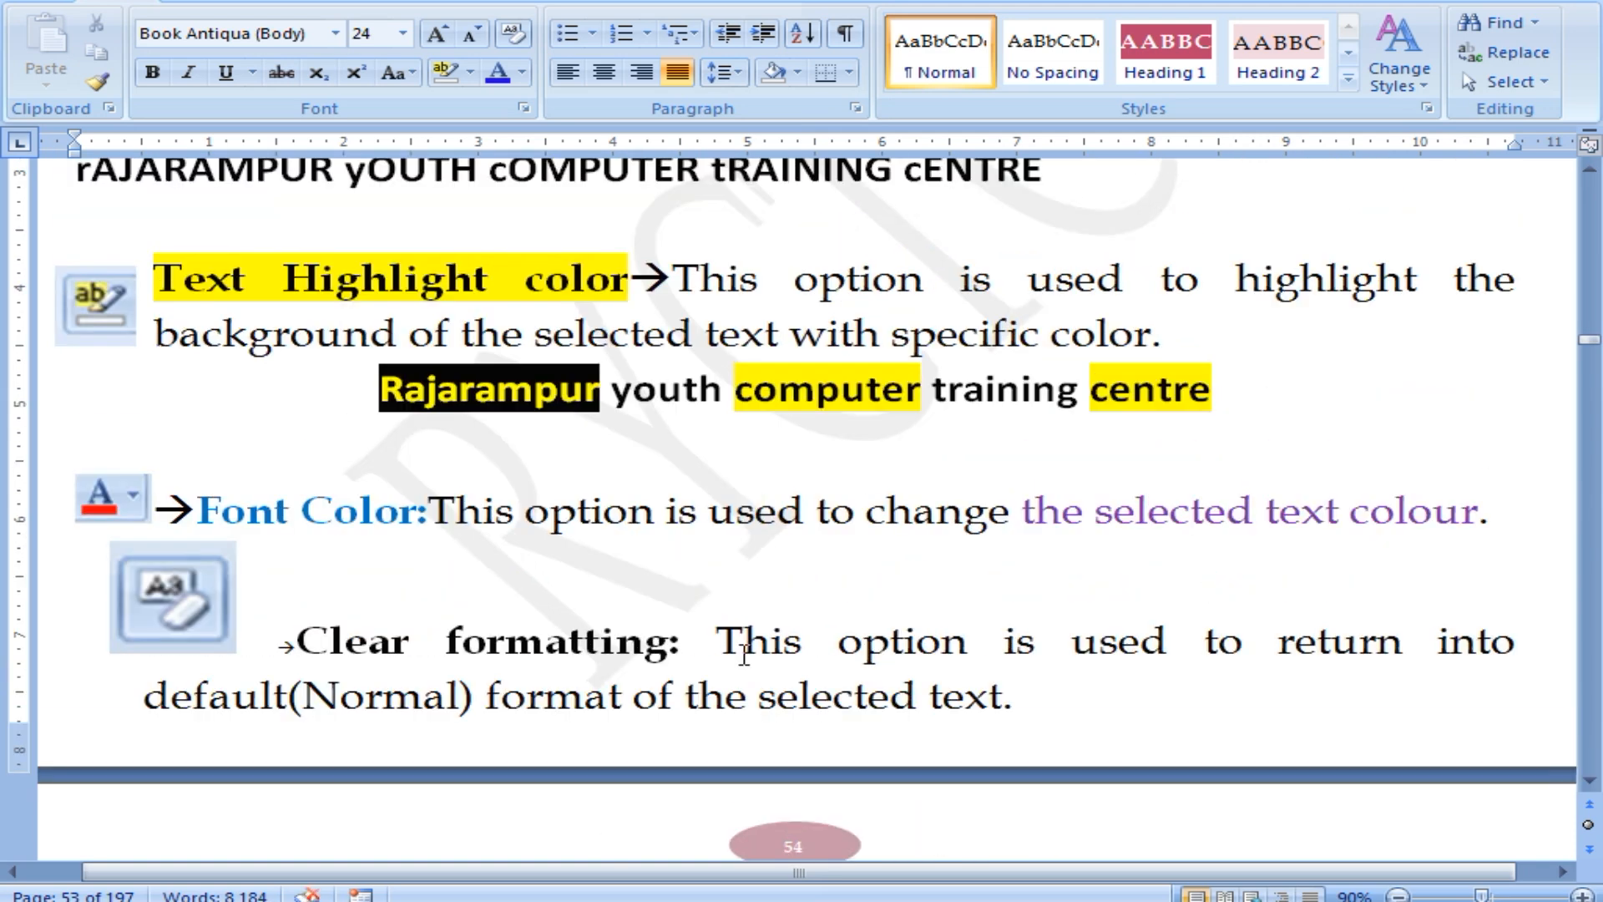